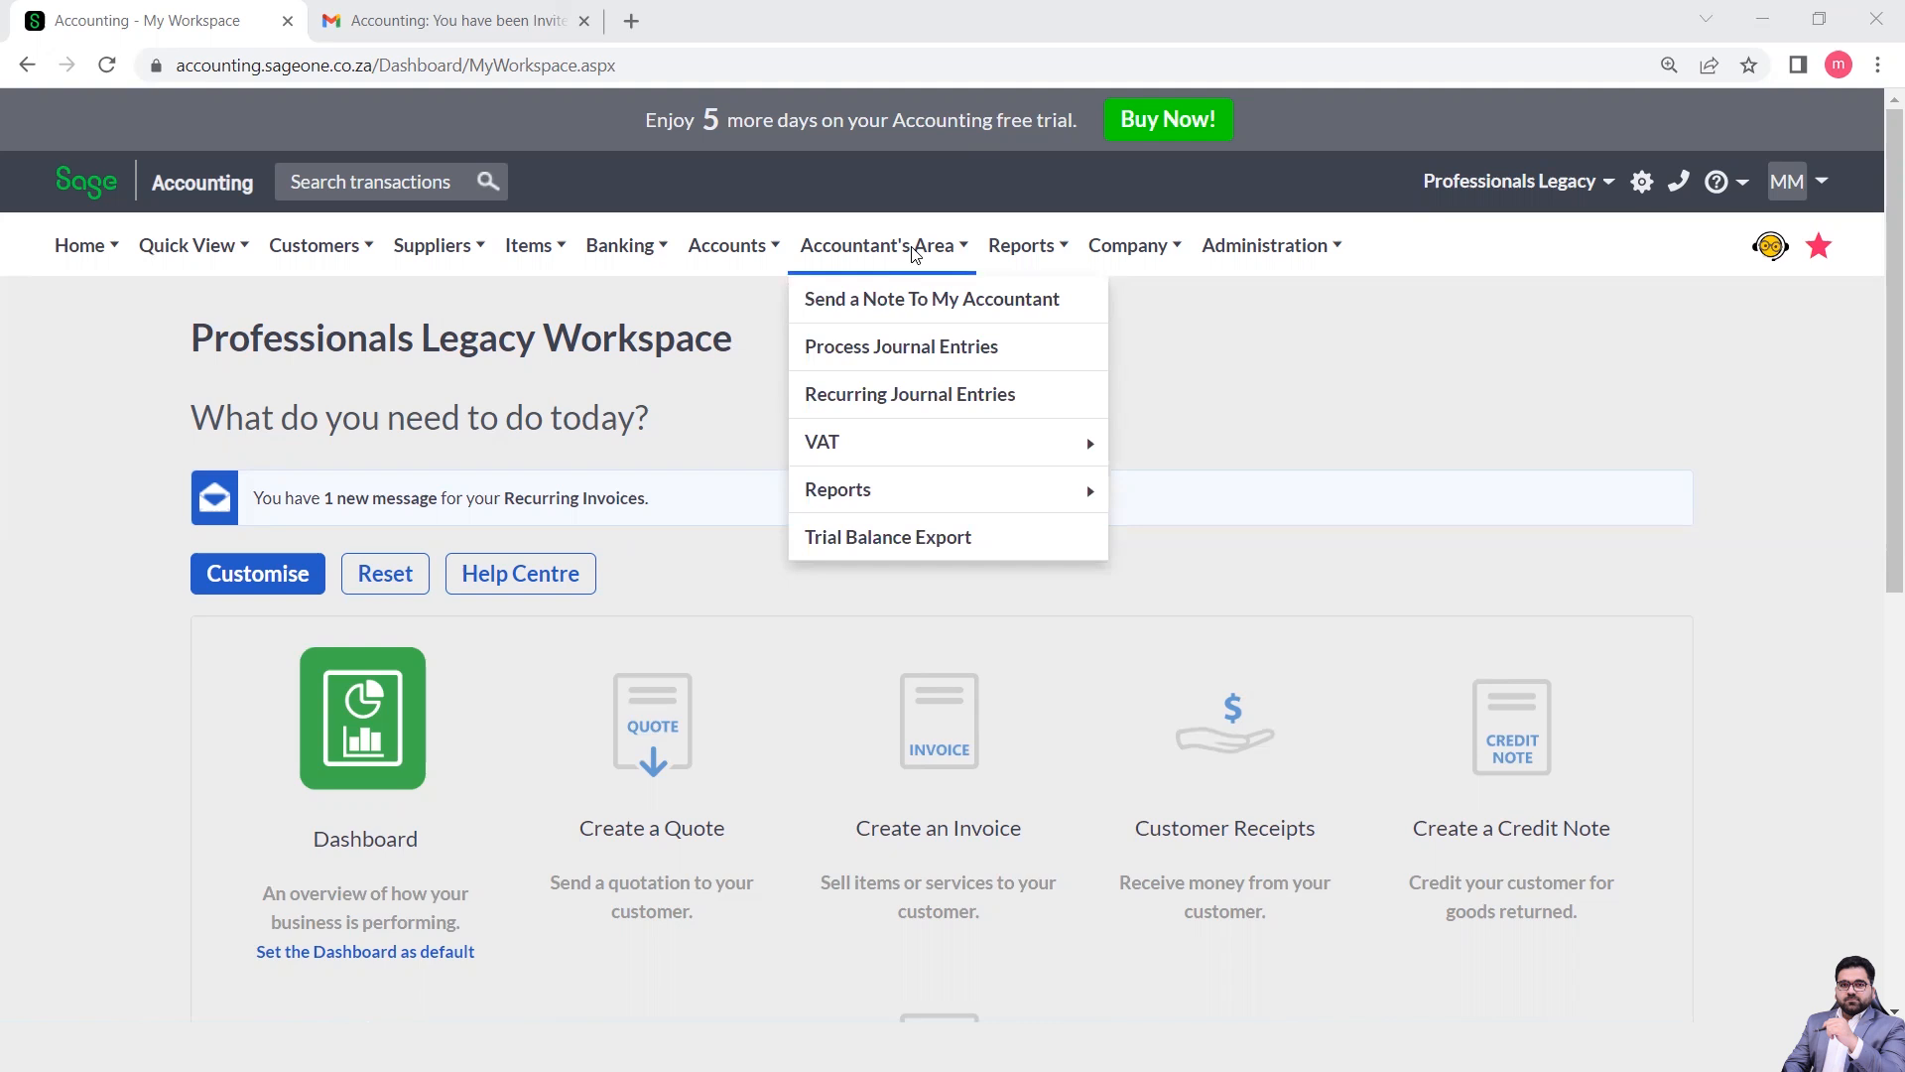
mouse_move(1129, 248)
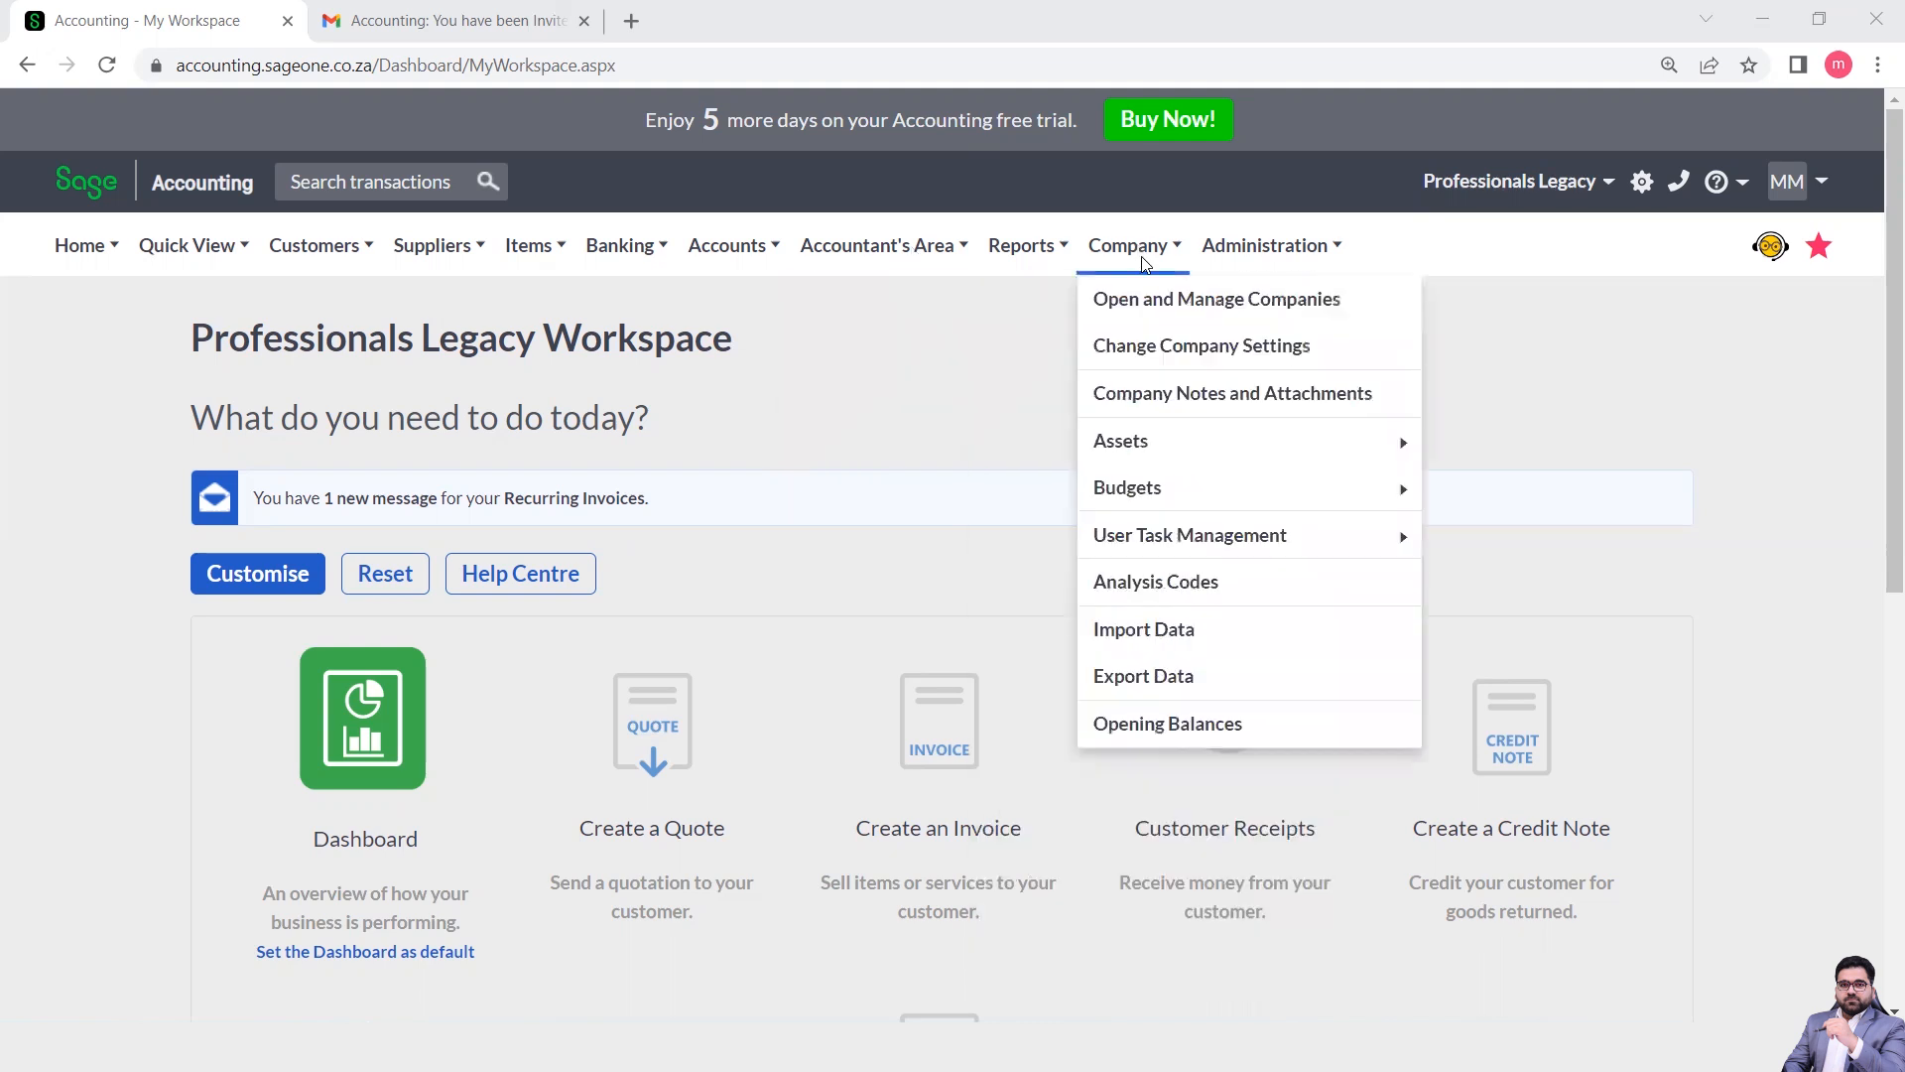
mouse_move(1235, 506)
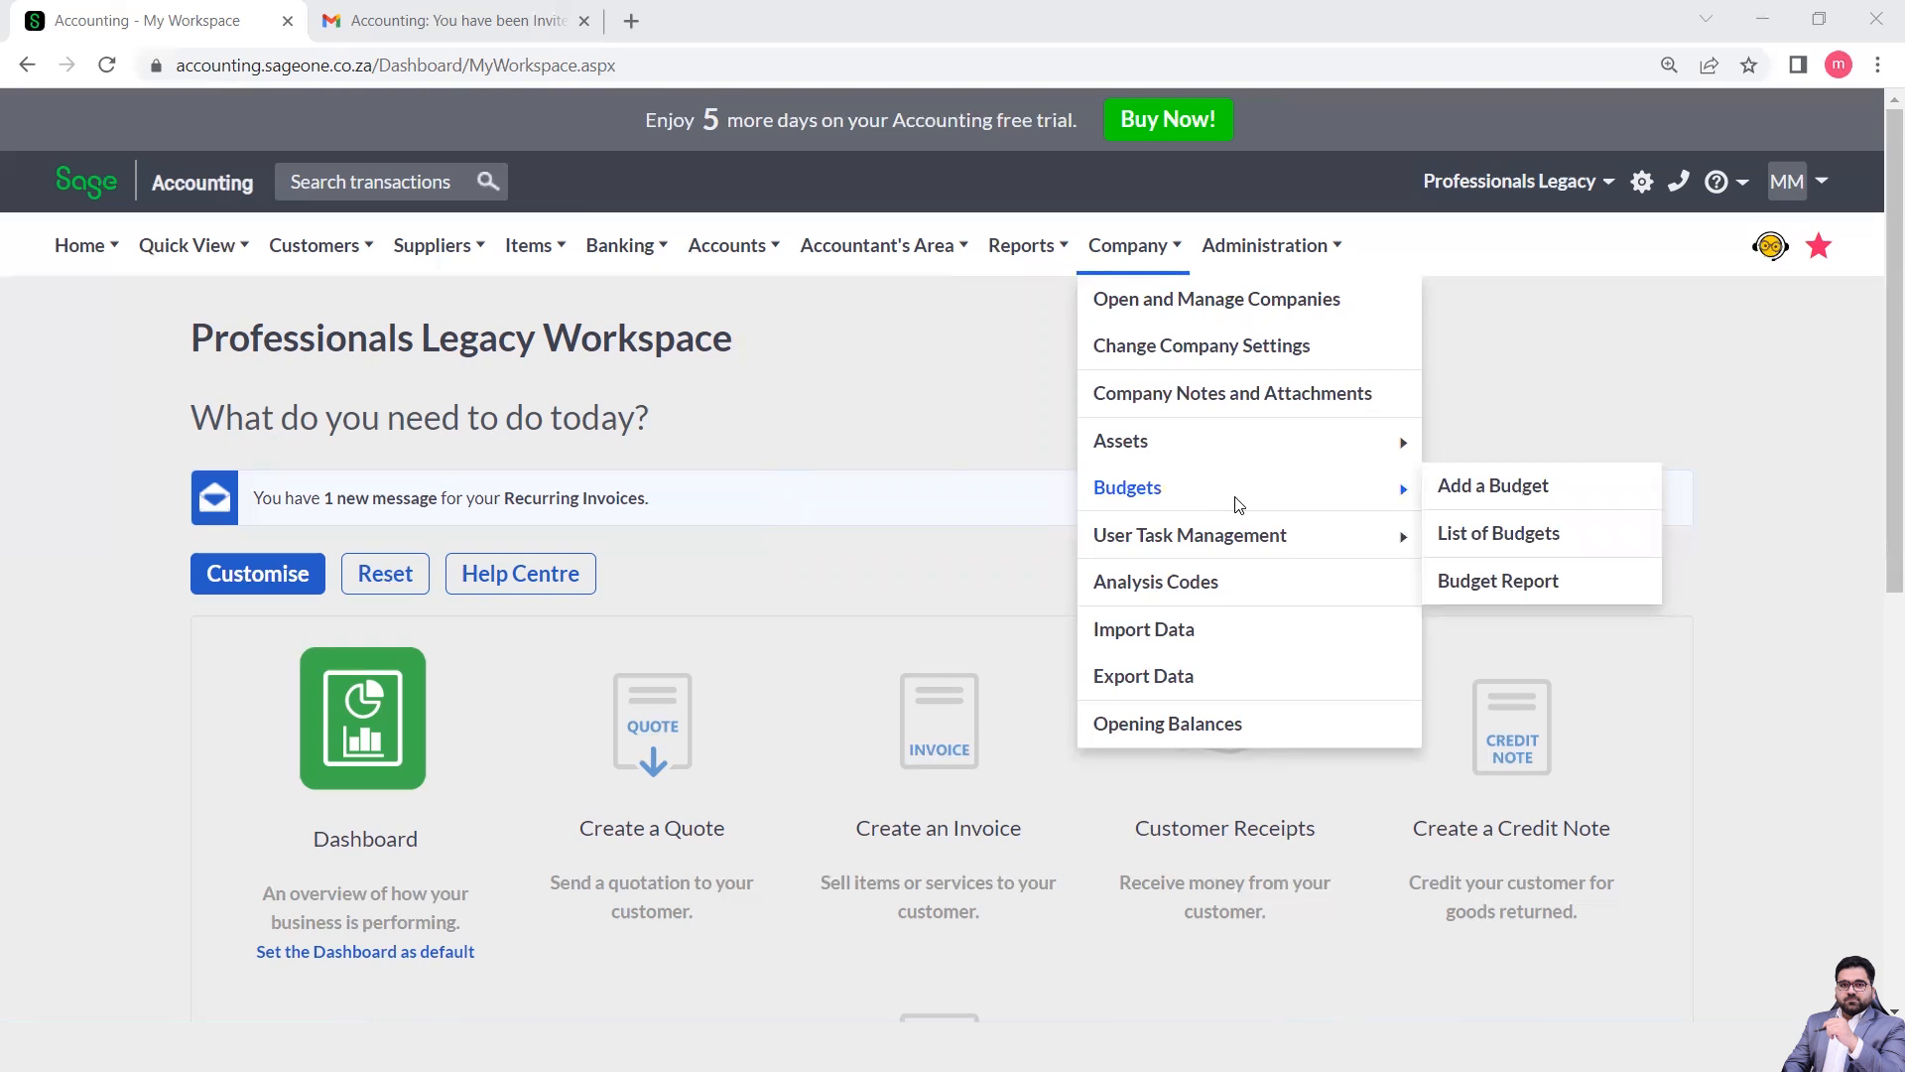
mouse_move(918, 246)
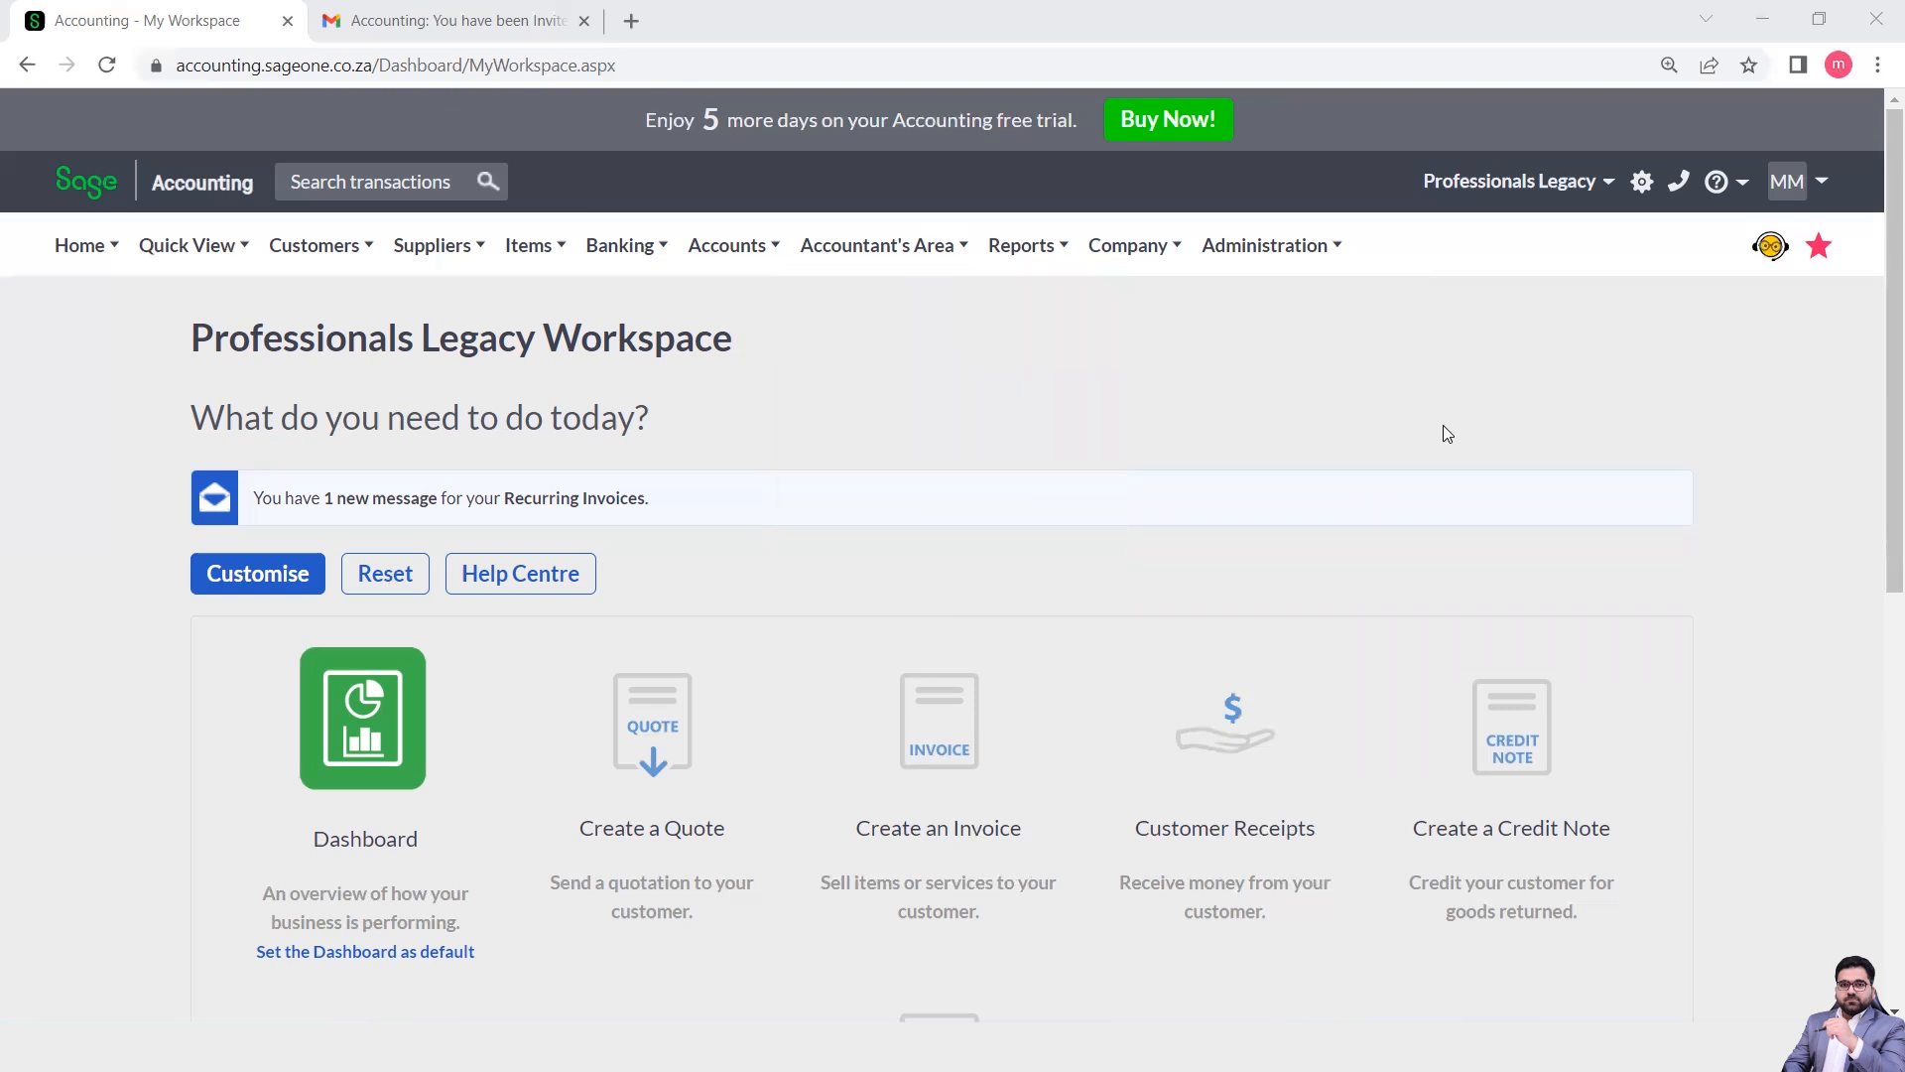
Log out of the accountant's account and go to the login page.
click(1823, 187)
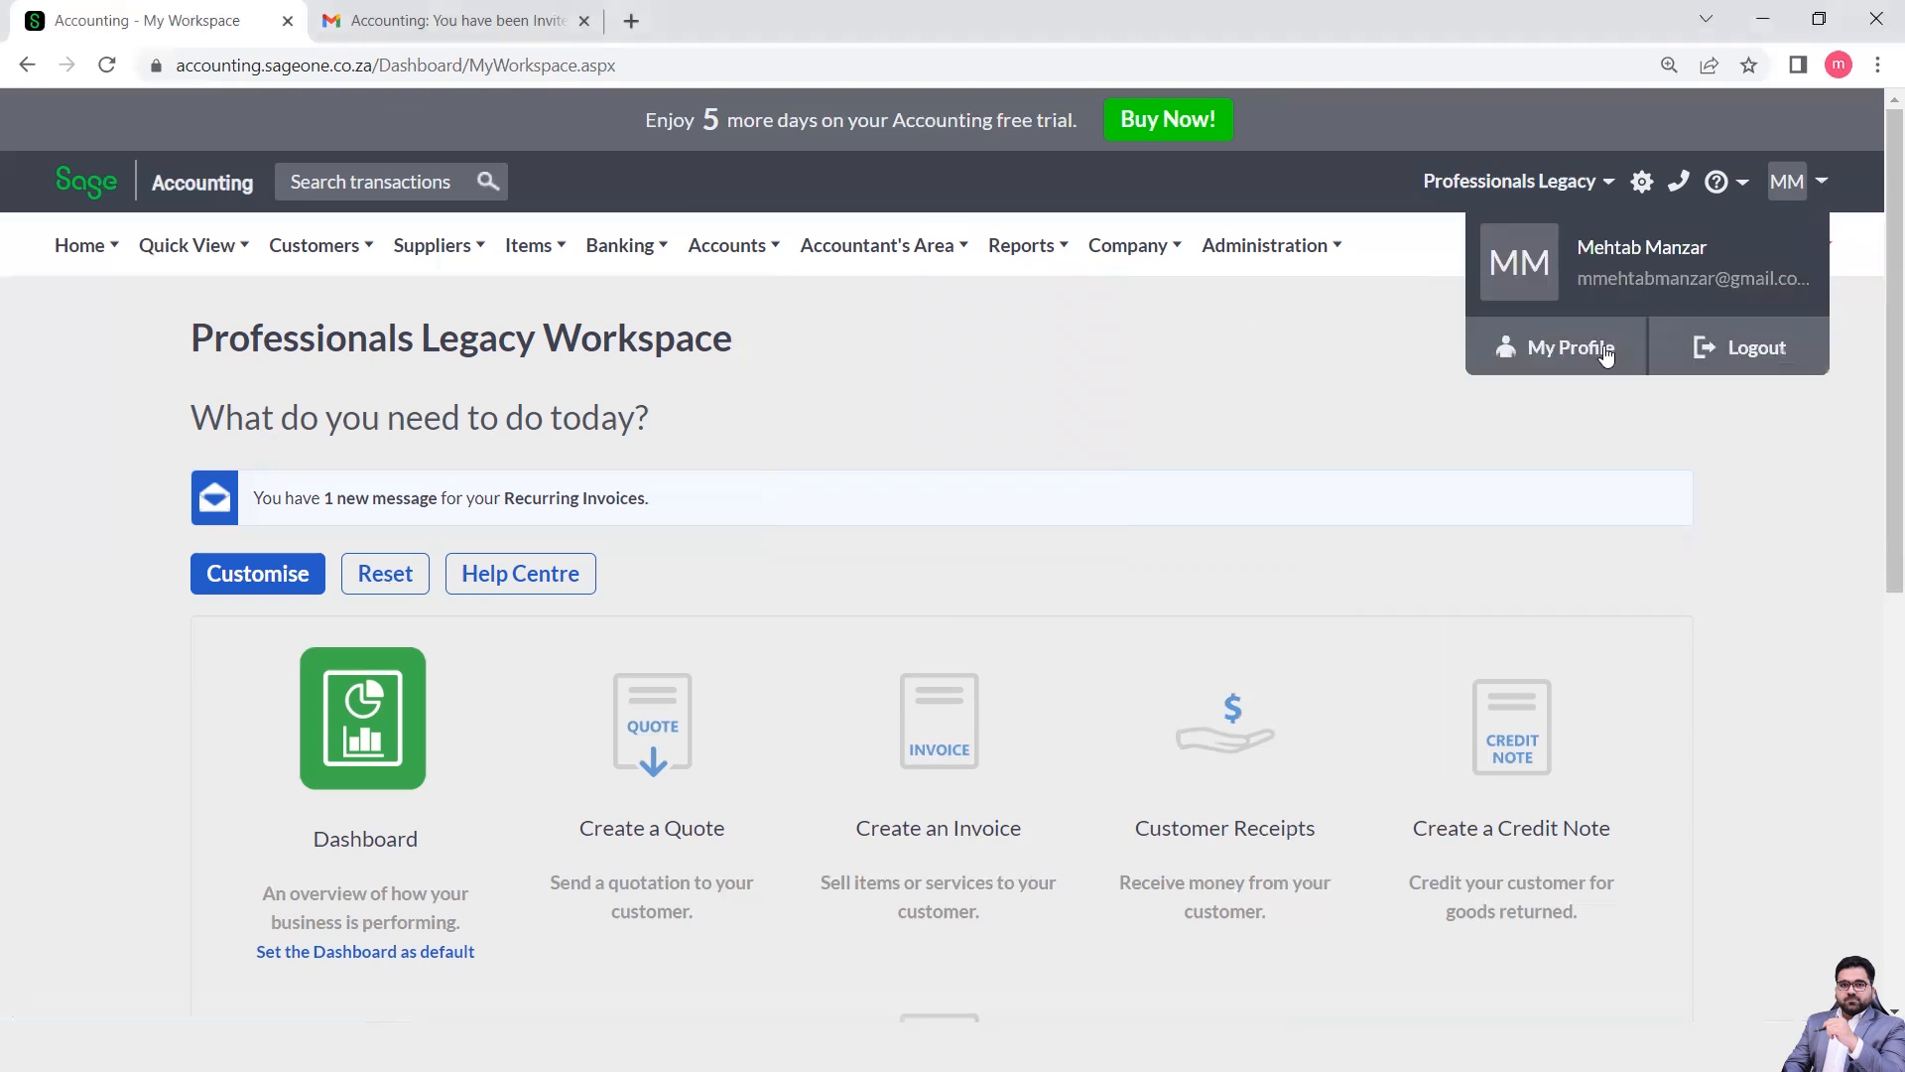
click(1749, 360)
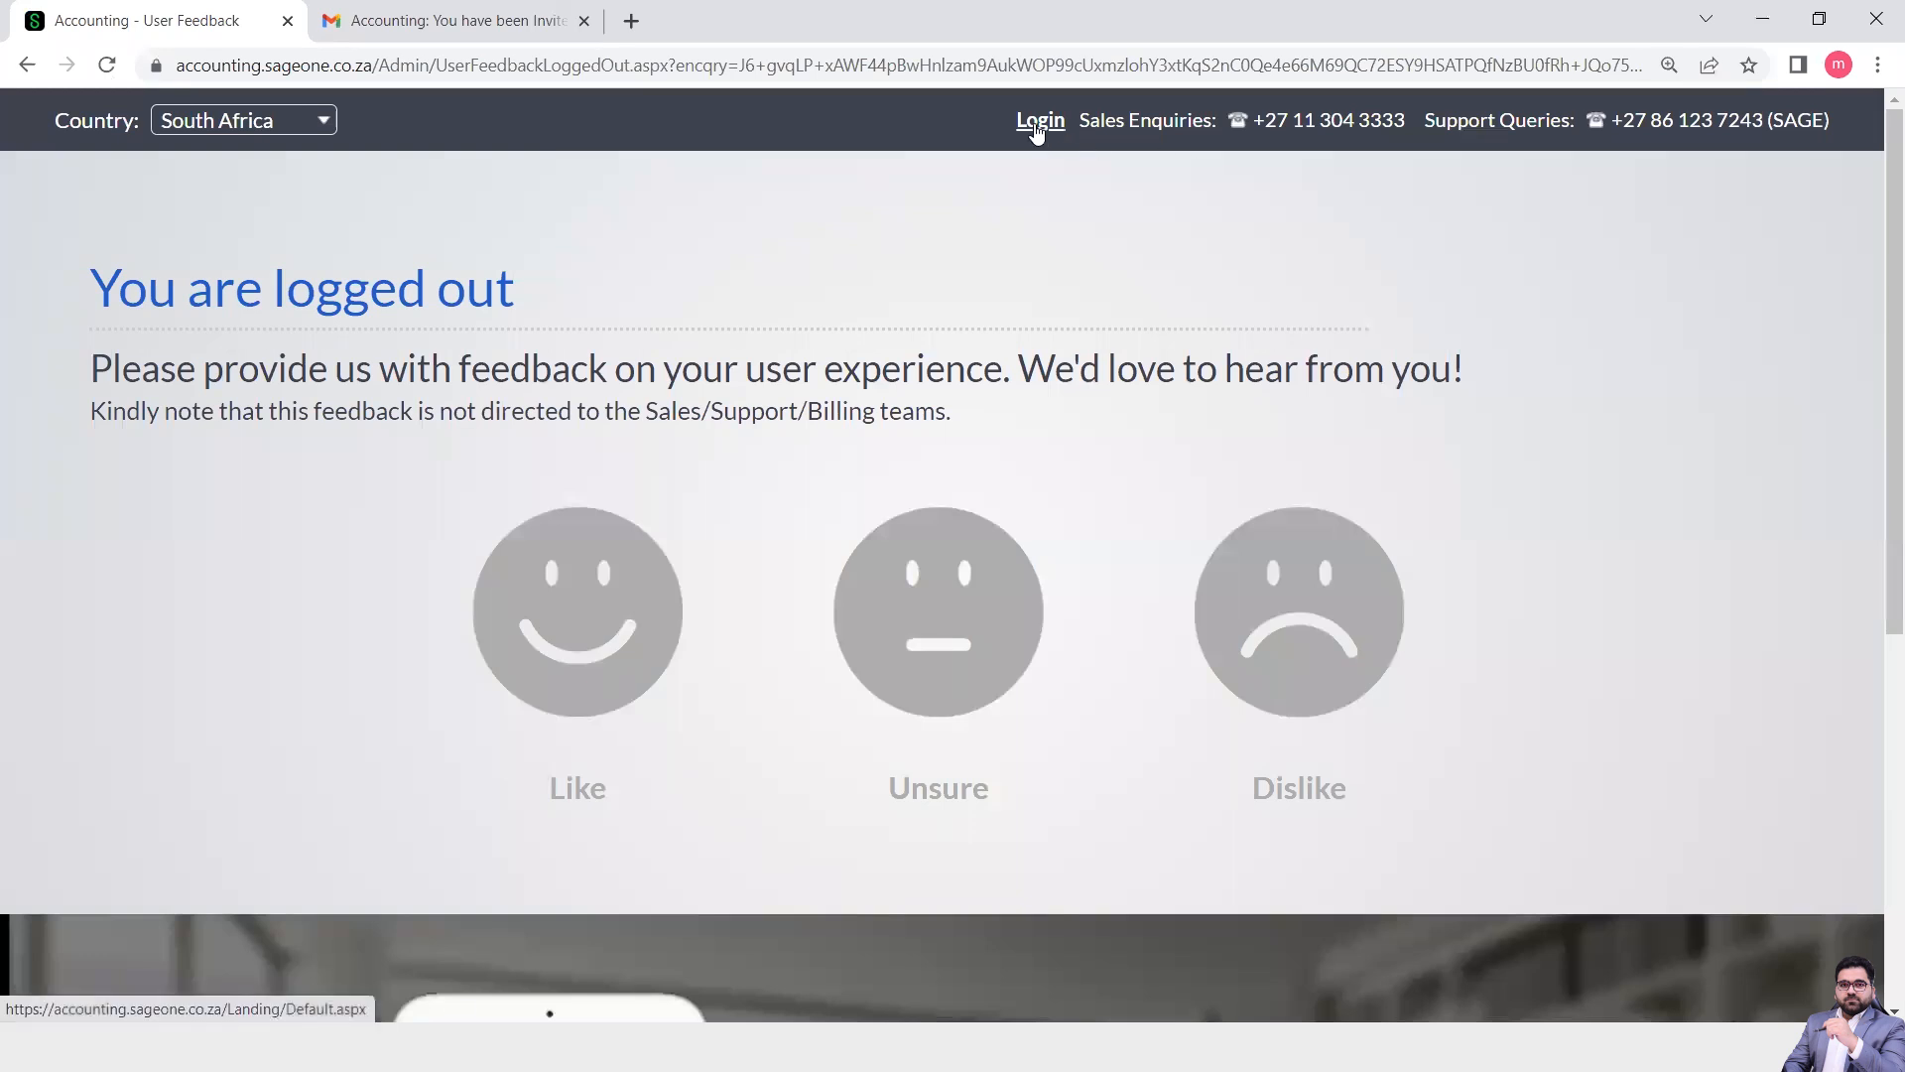
click(1036, 123)
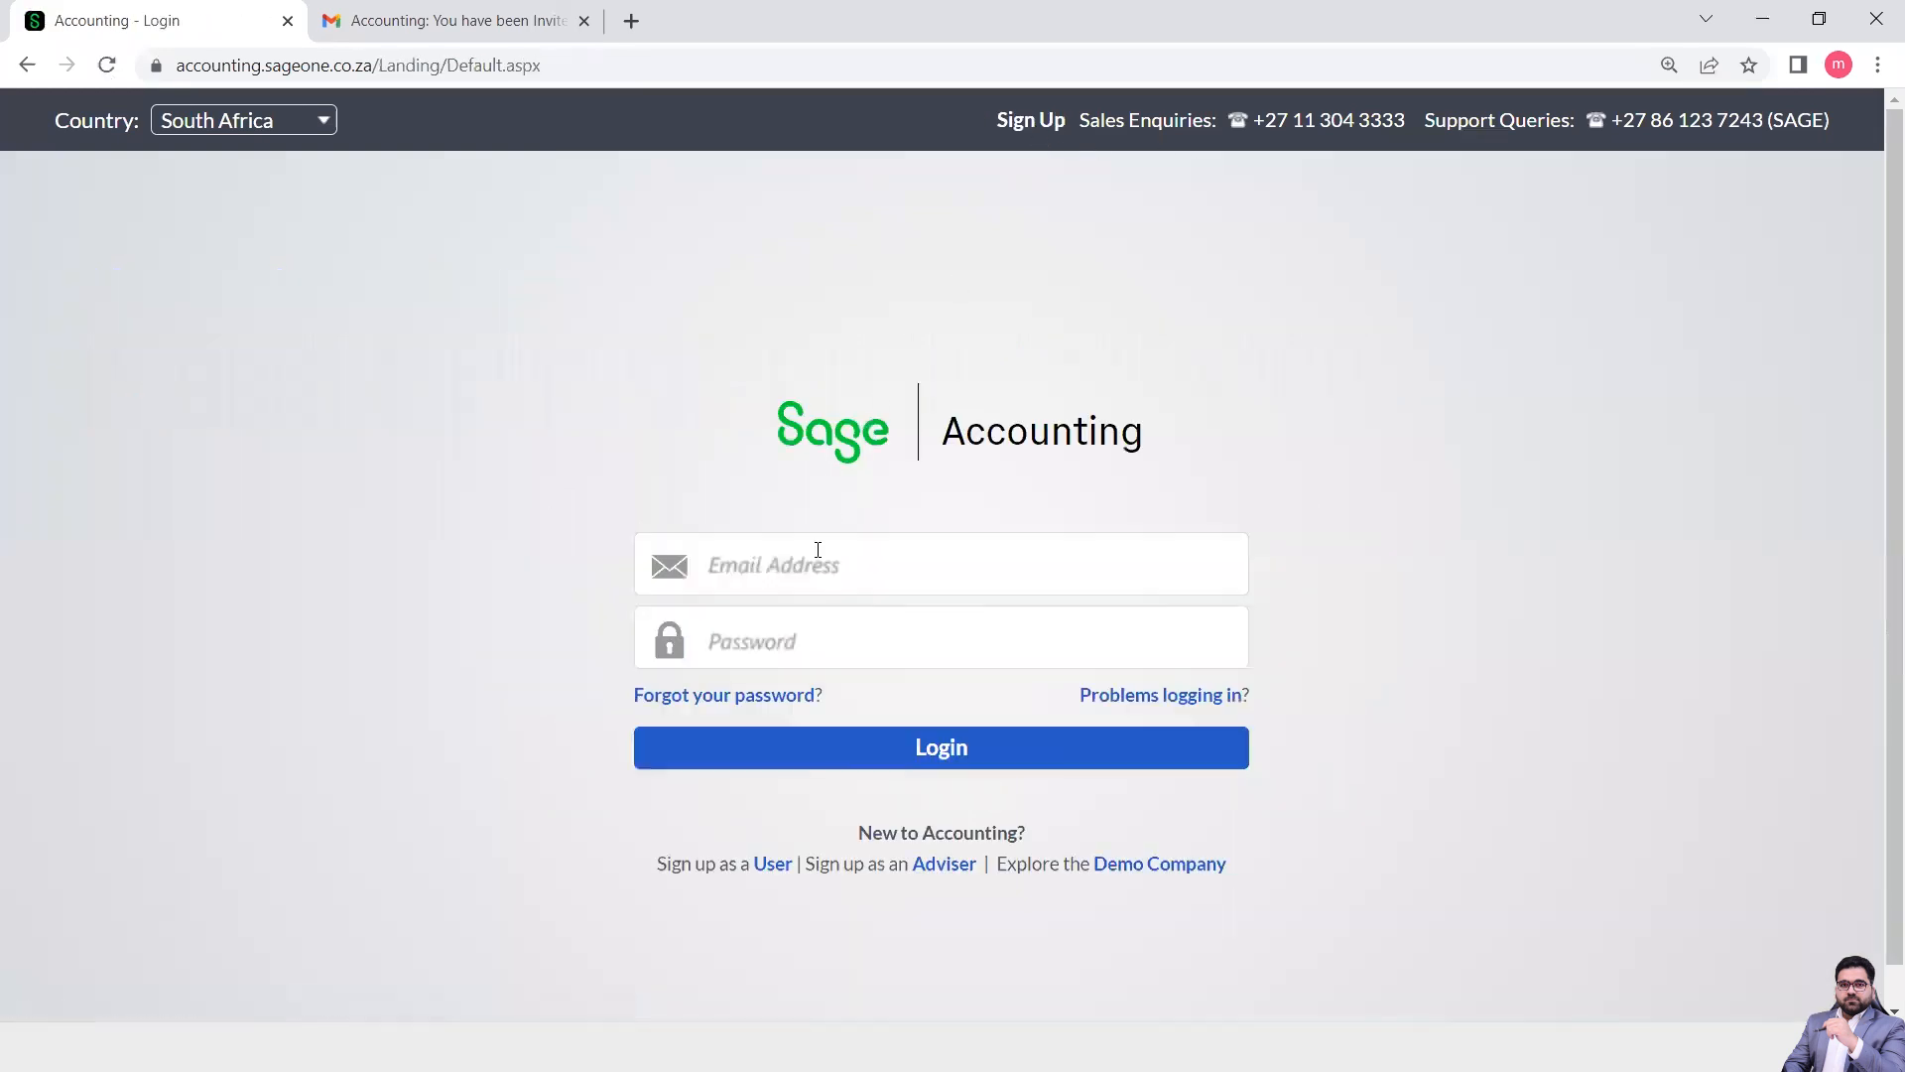
Log in to the Professionals Legacy company with the owner's e-mail address and account password.
click(822, 556)
click(892, 629)
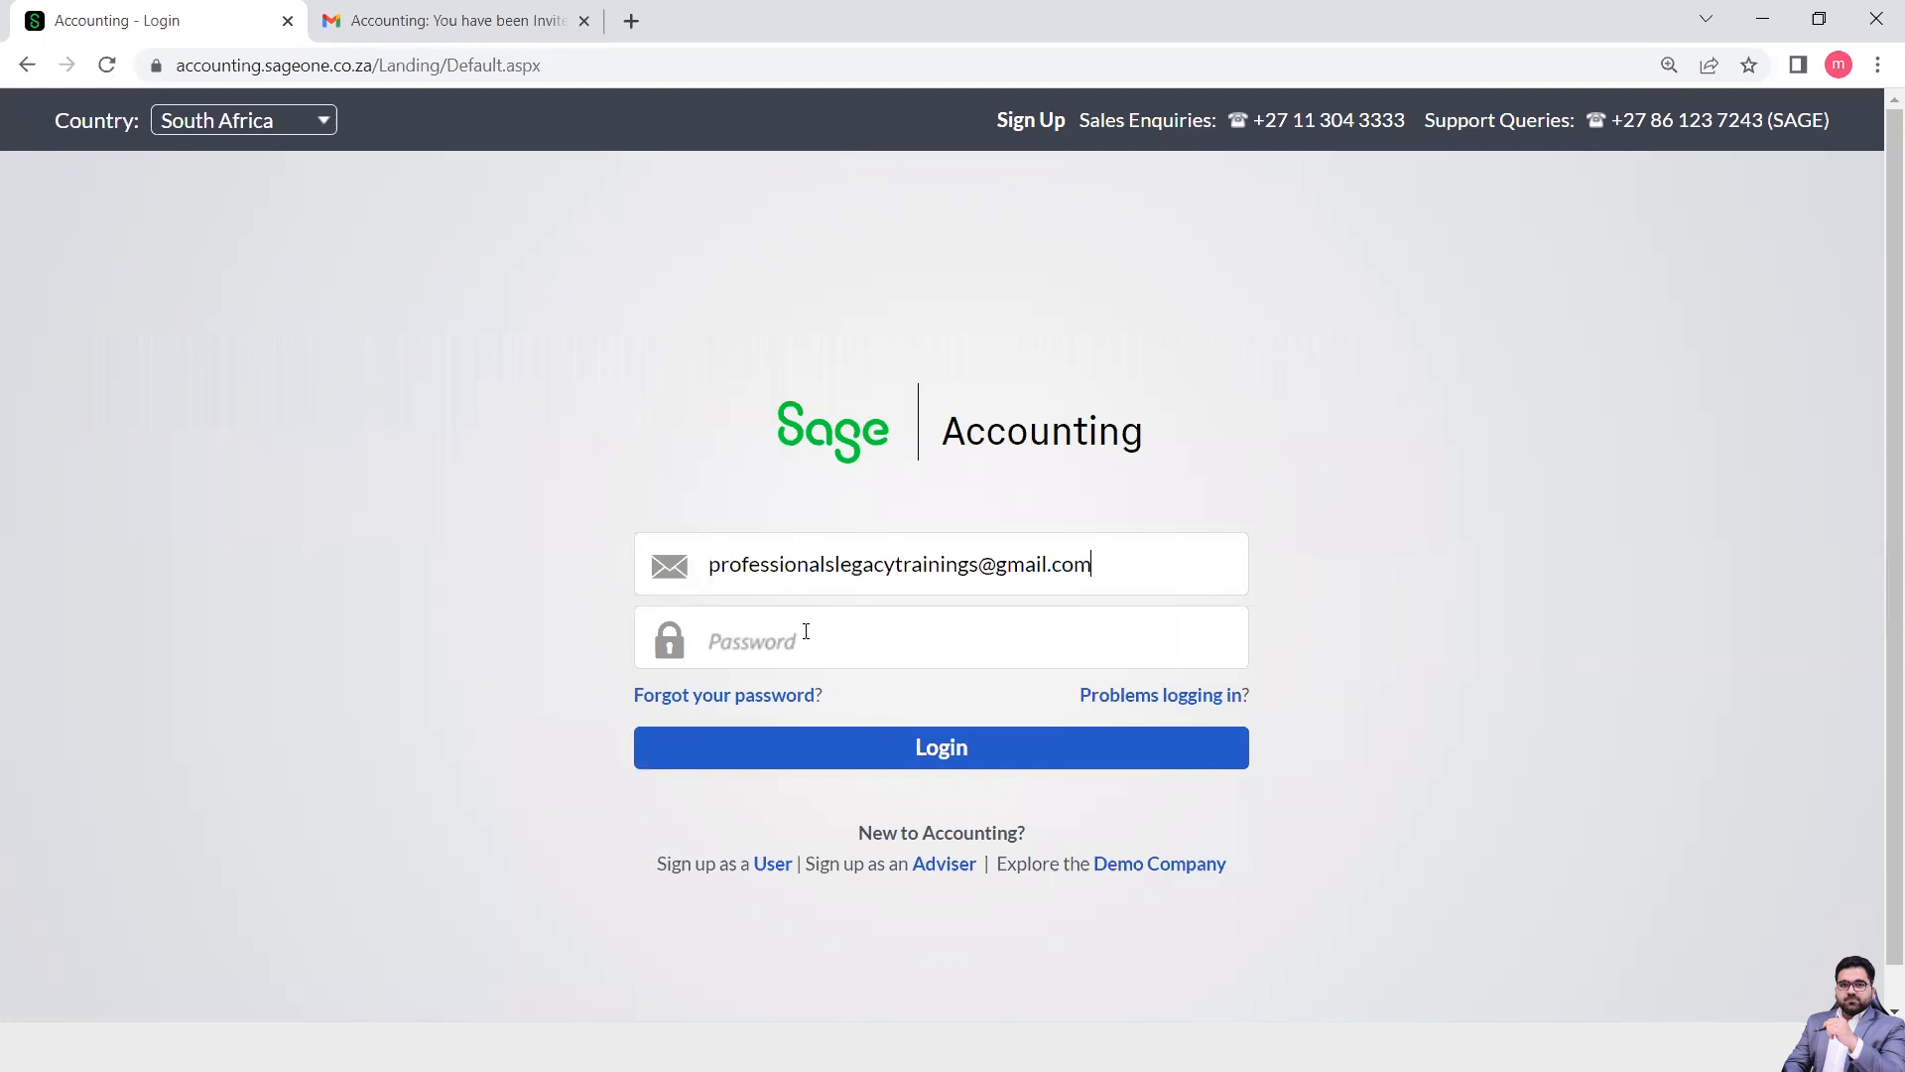
click(865, 633)
text(•••••••••)
click(900, 757)
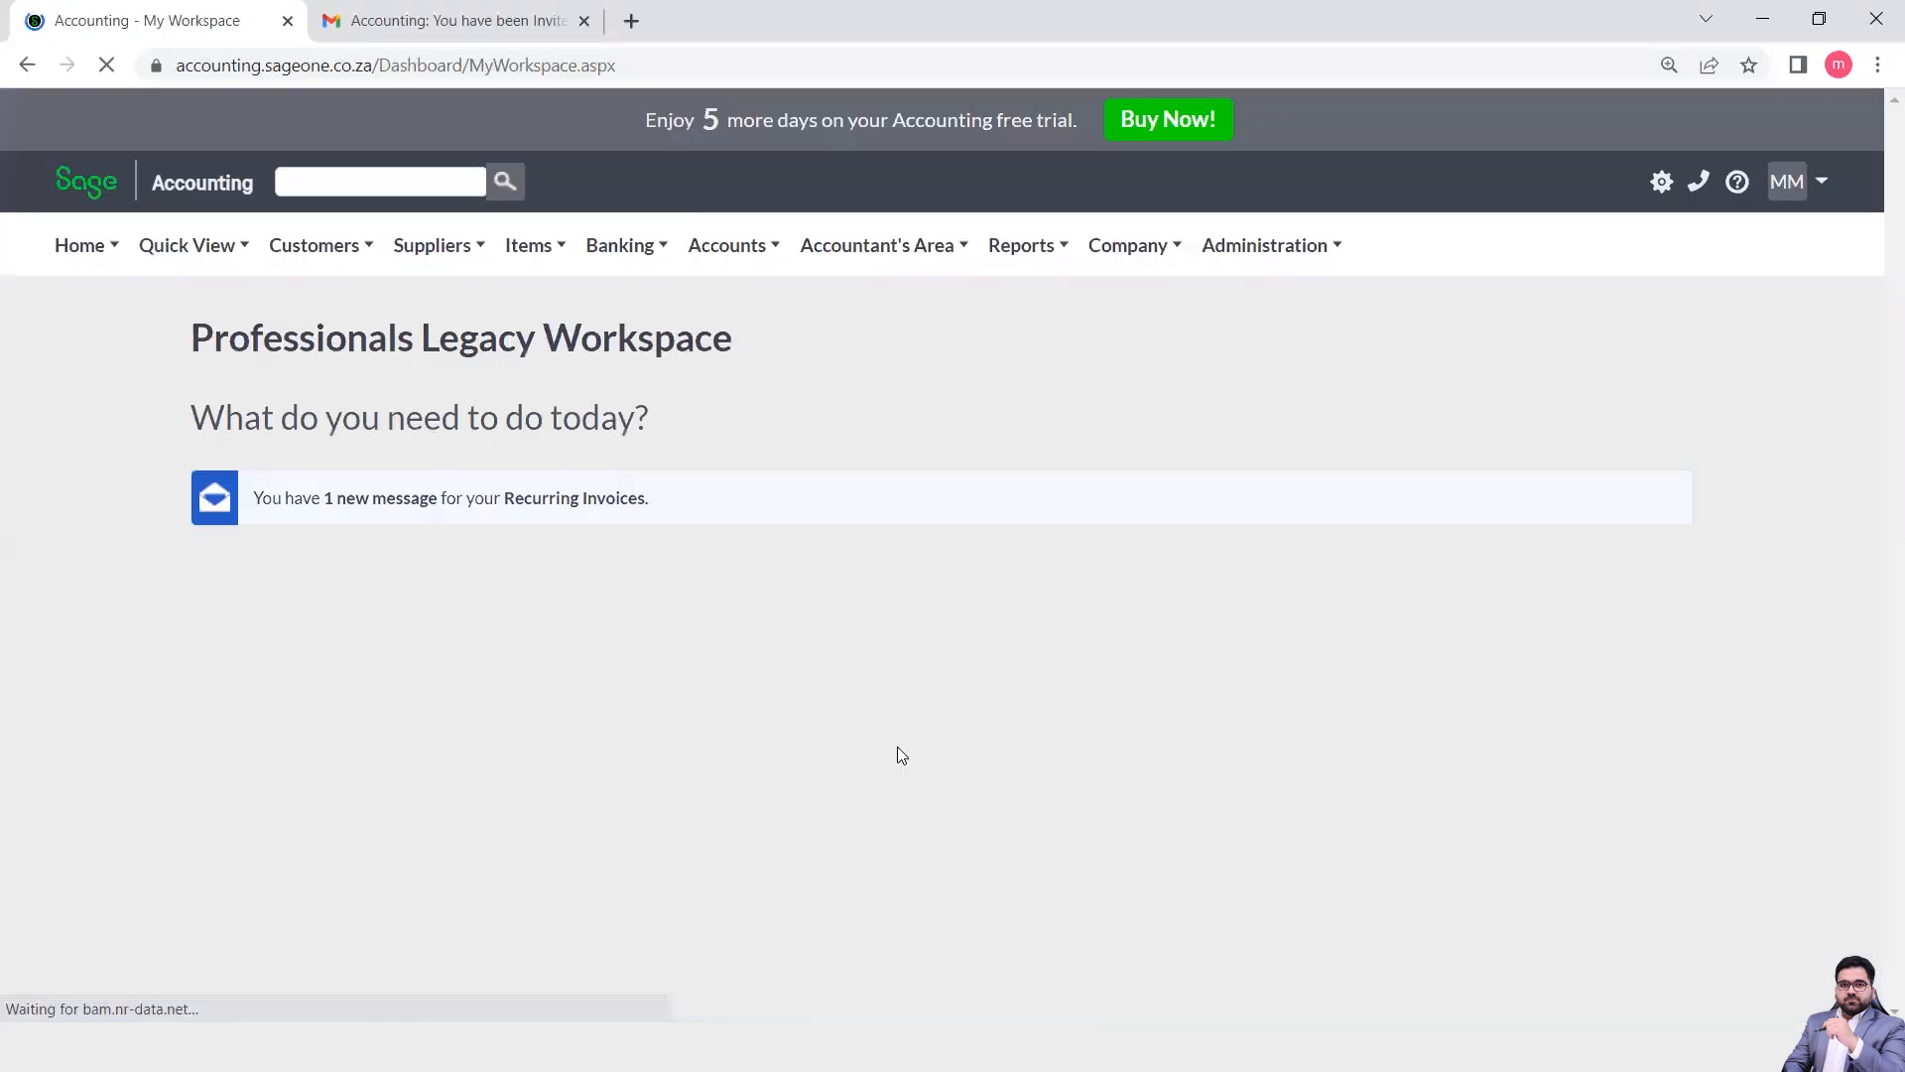
Go to the accountant invitation page and start a new accountant user.
click(918, 266)
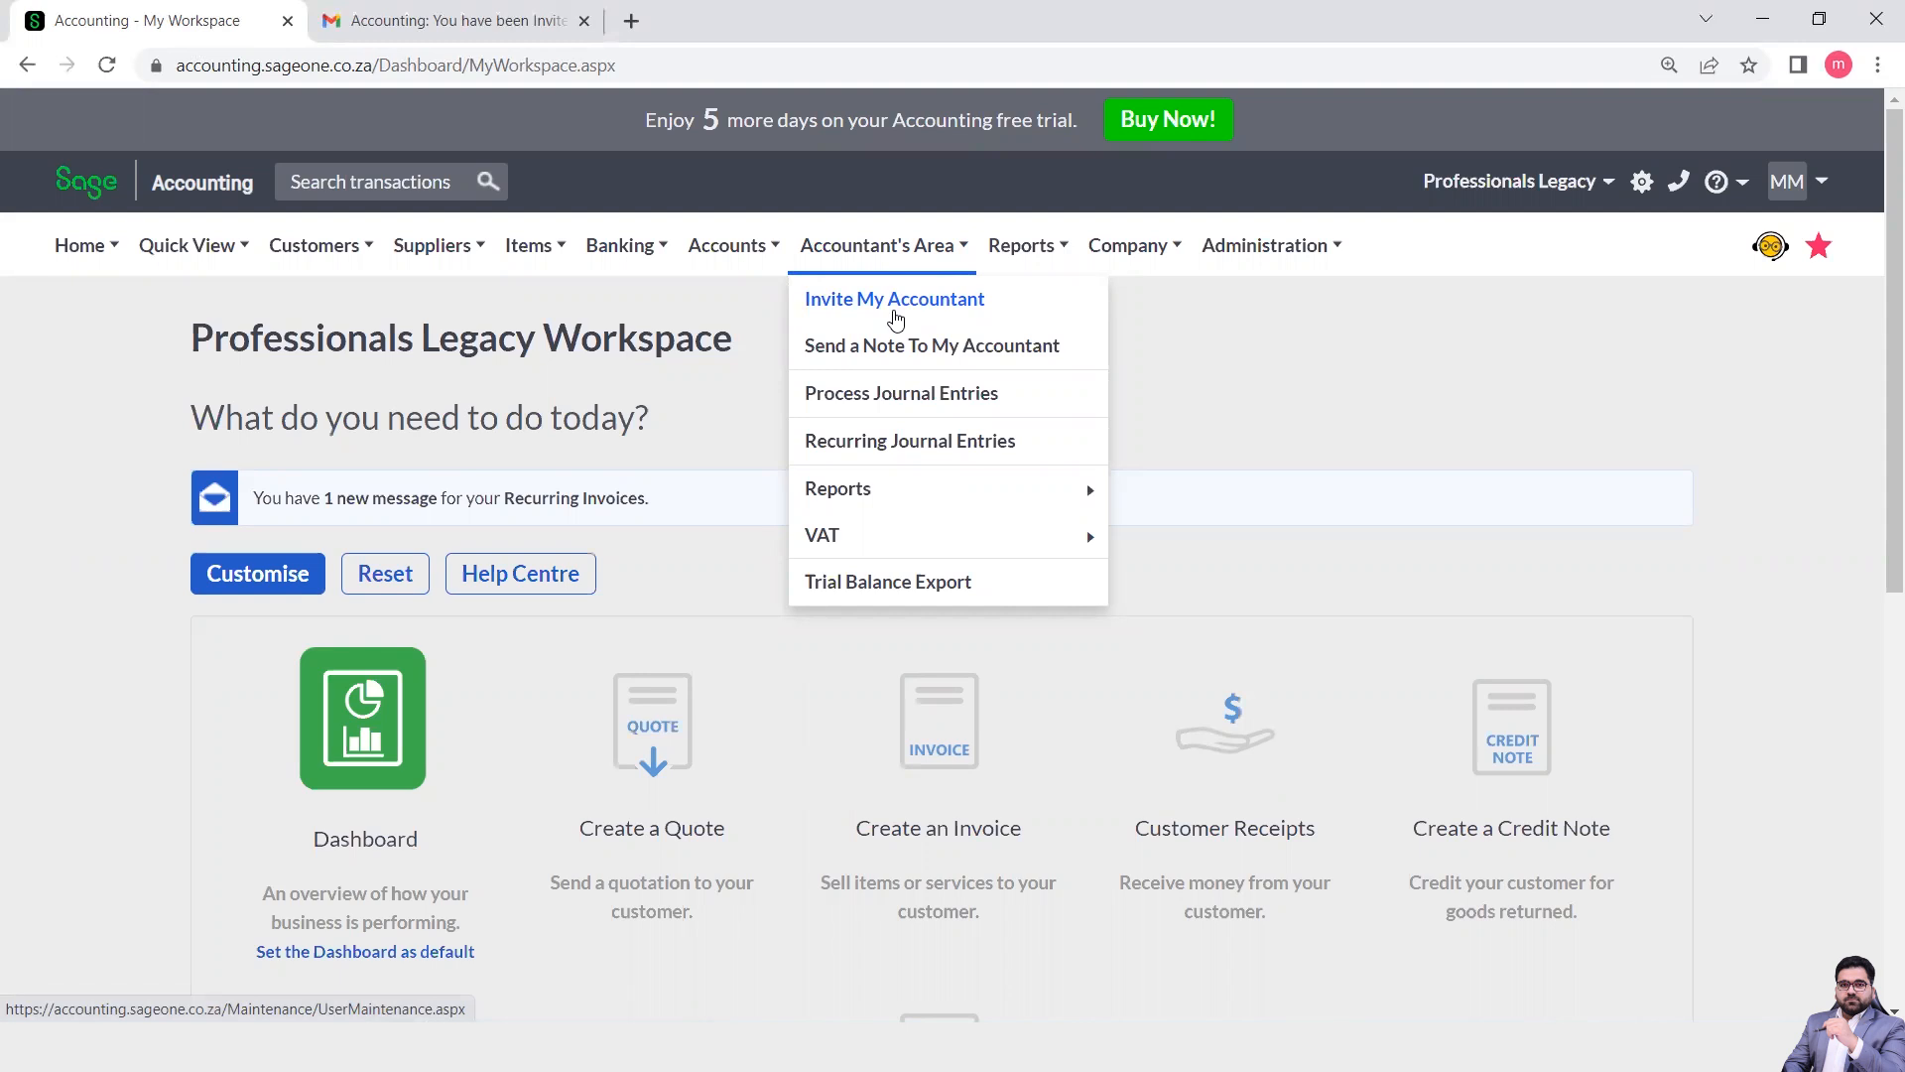
click(895, 315)
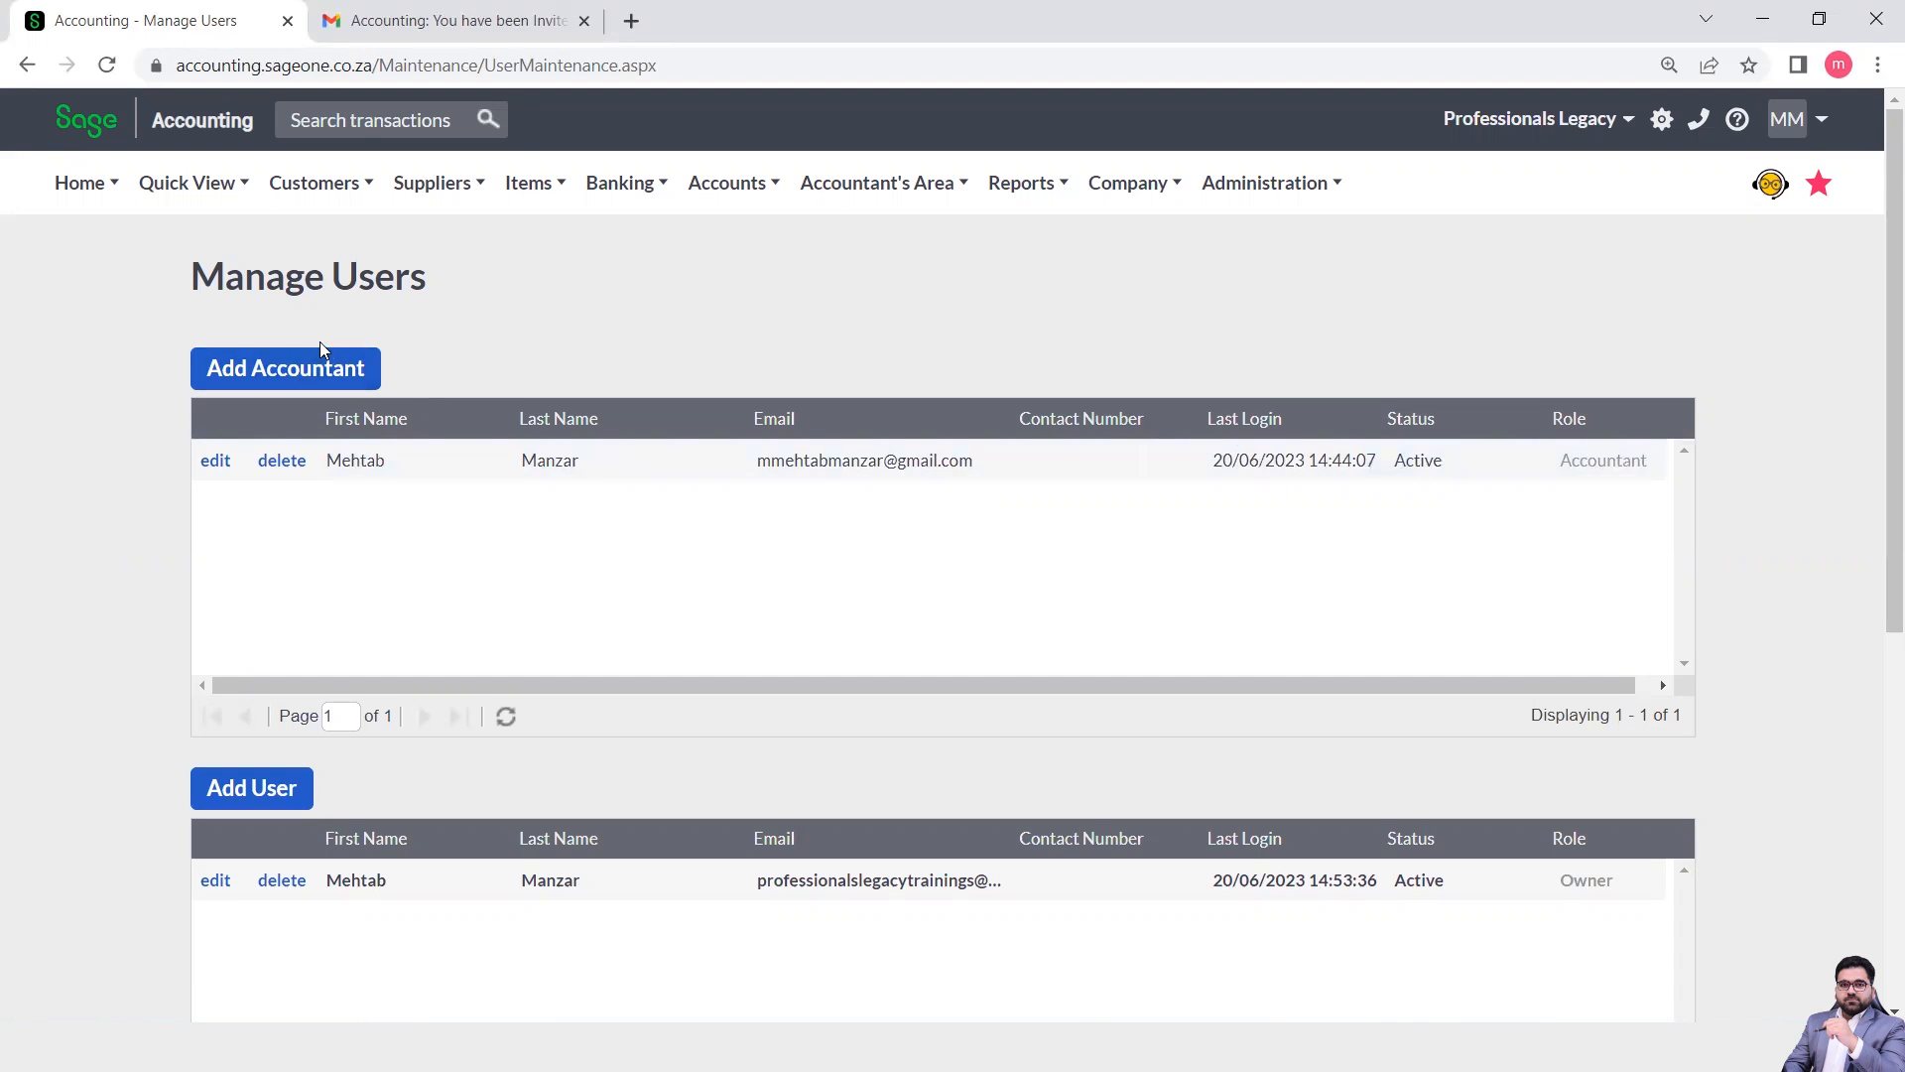
click(315, 366)
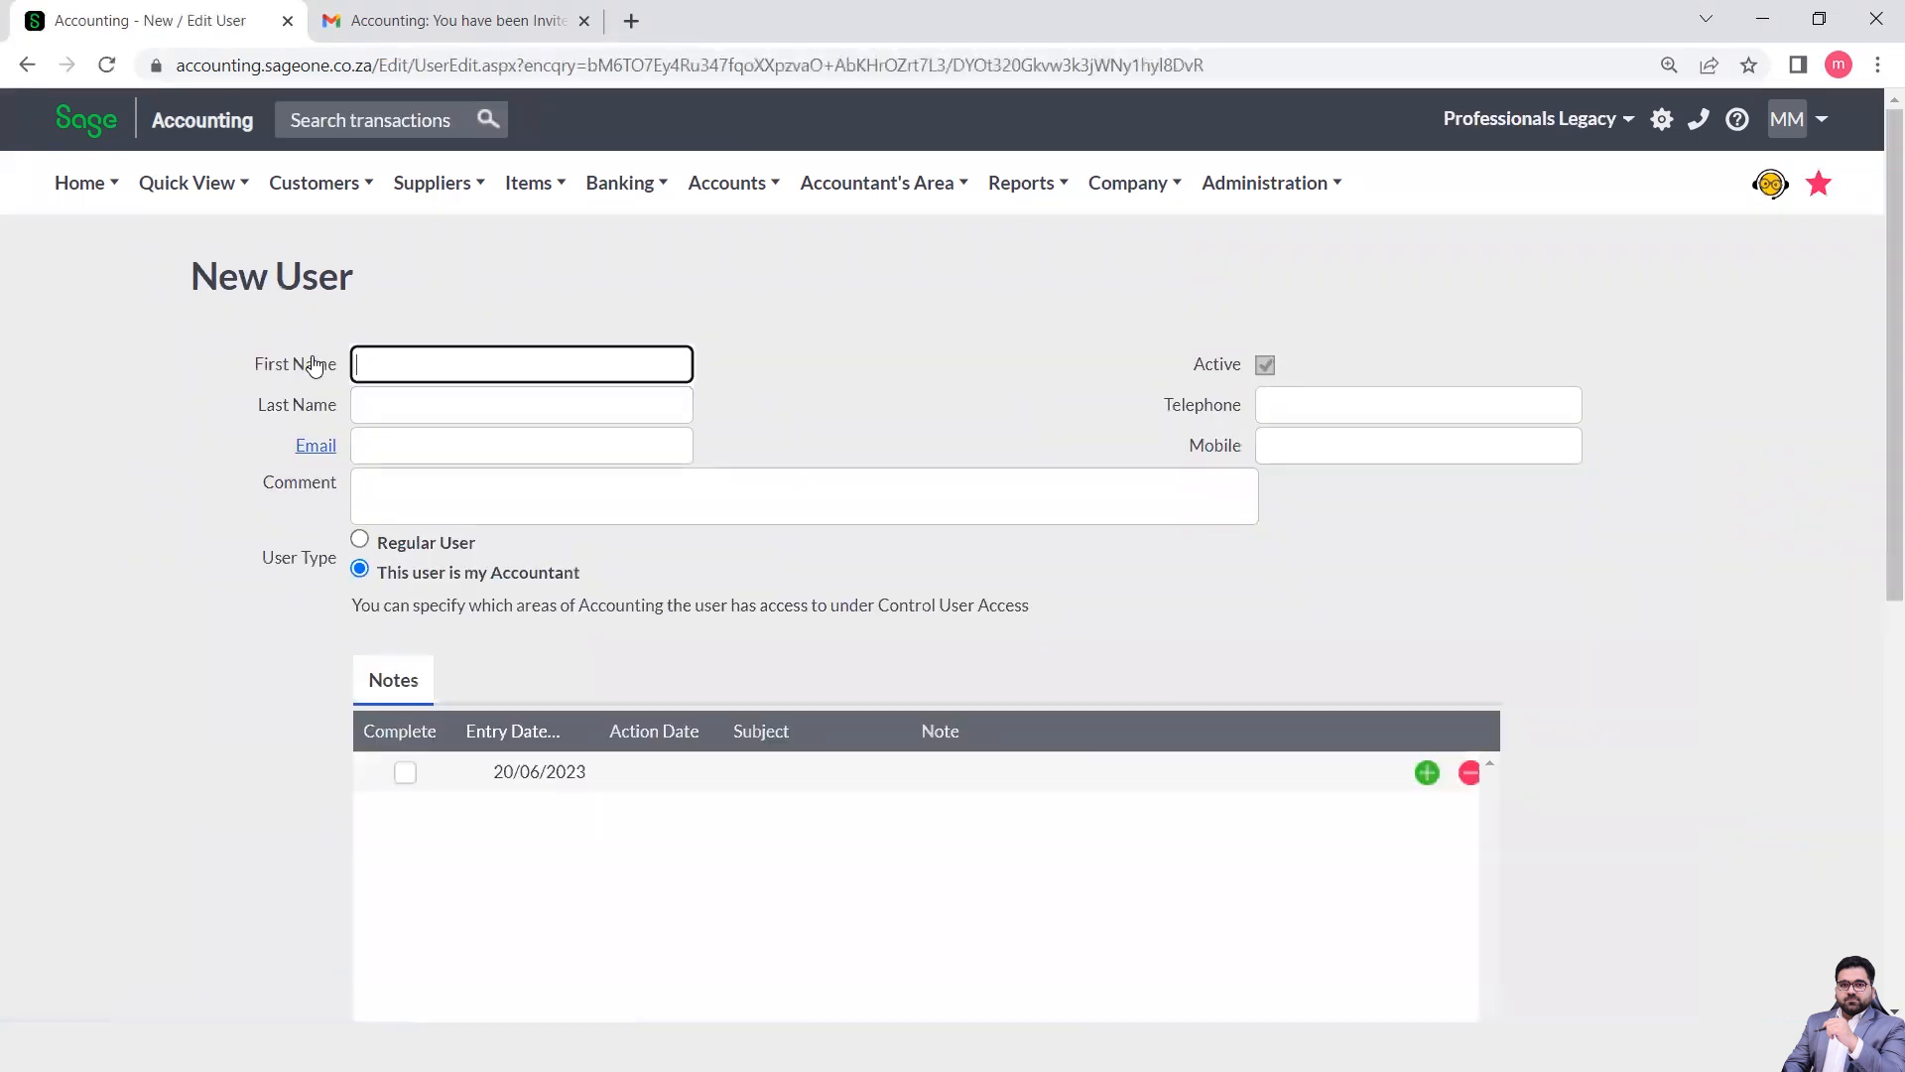
Fill in the new accountant's first name, last name, e-mail address and mobile number.
click(437, 361)
click(503, 421)
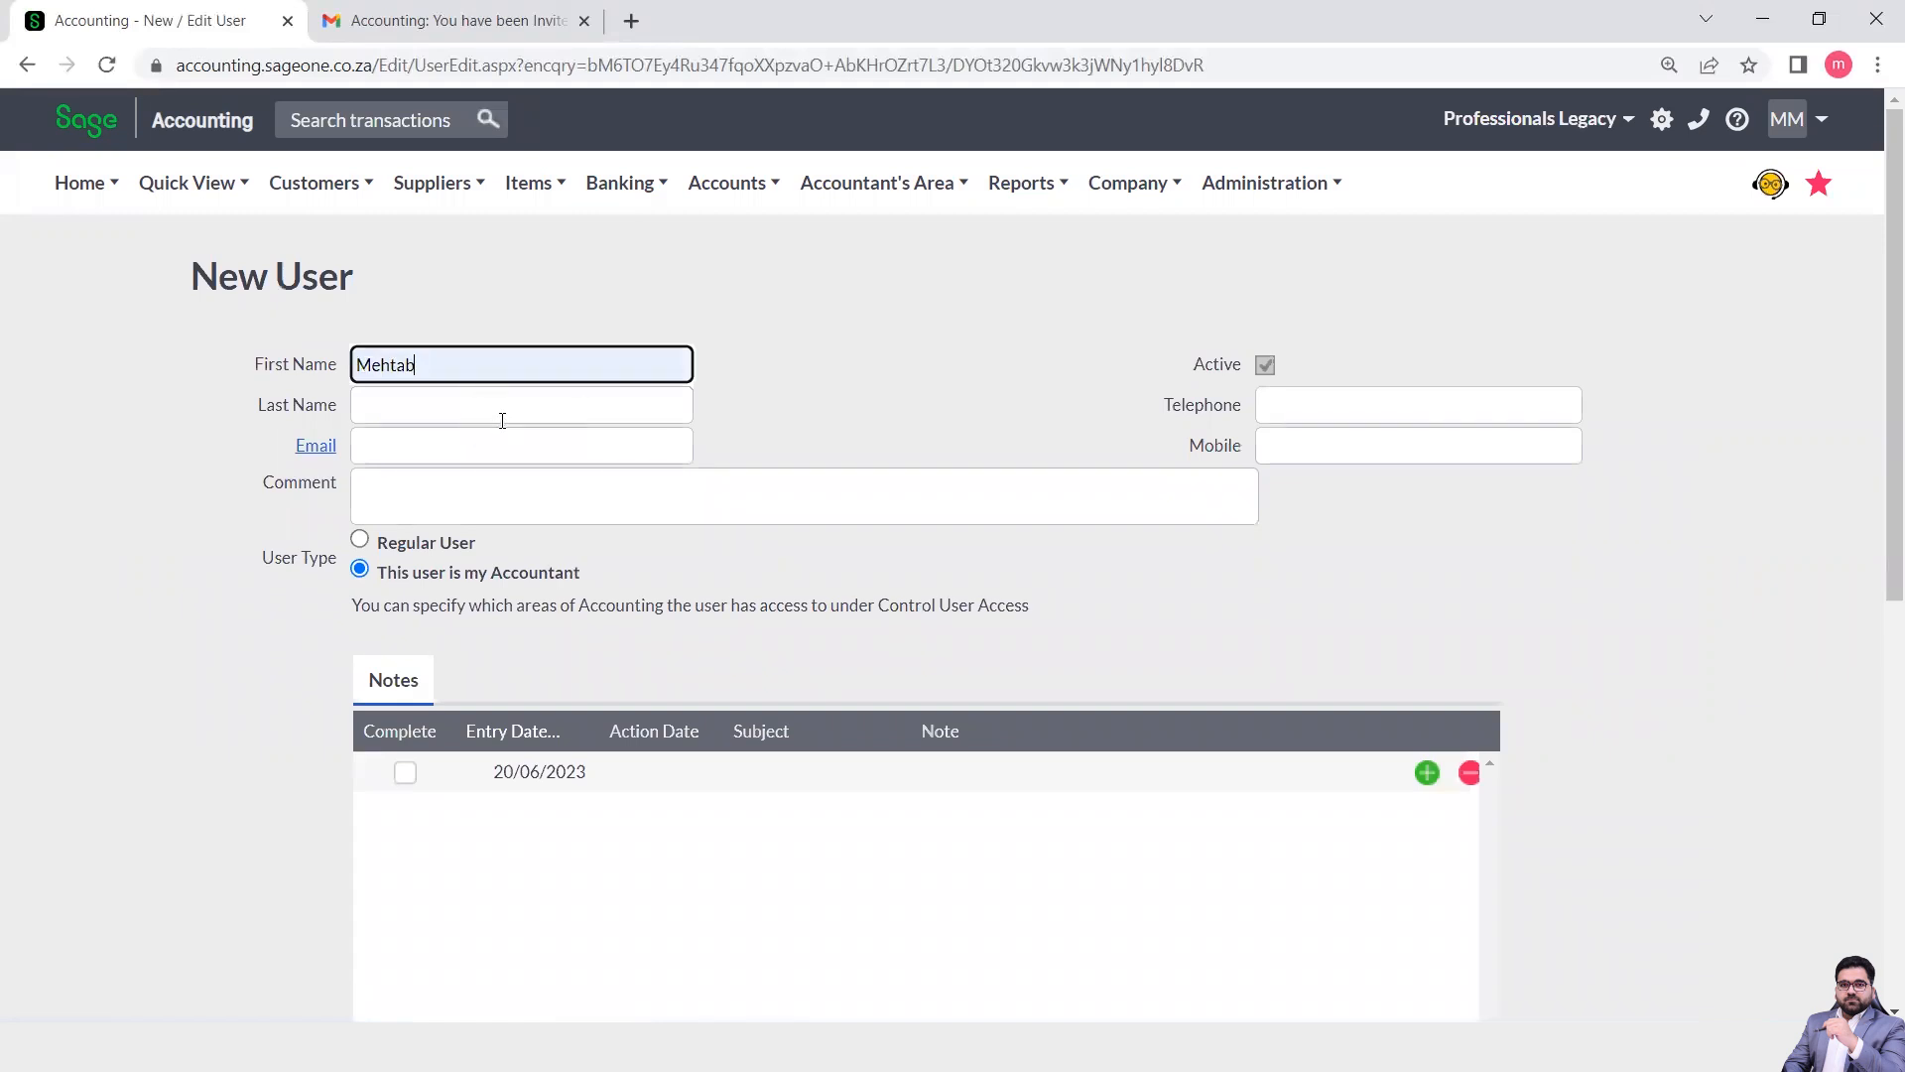
click(467, 411)
click(486, 461)
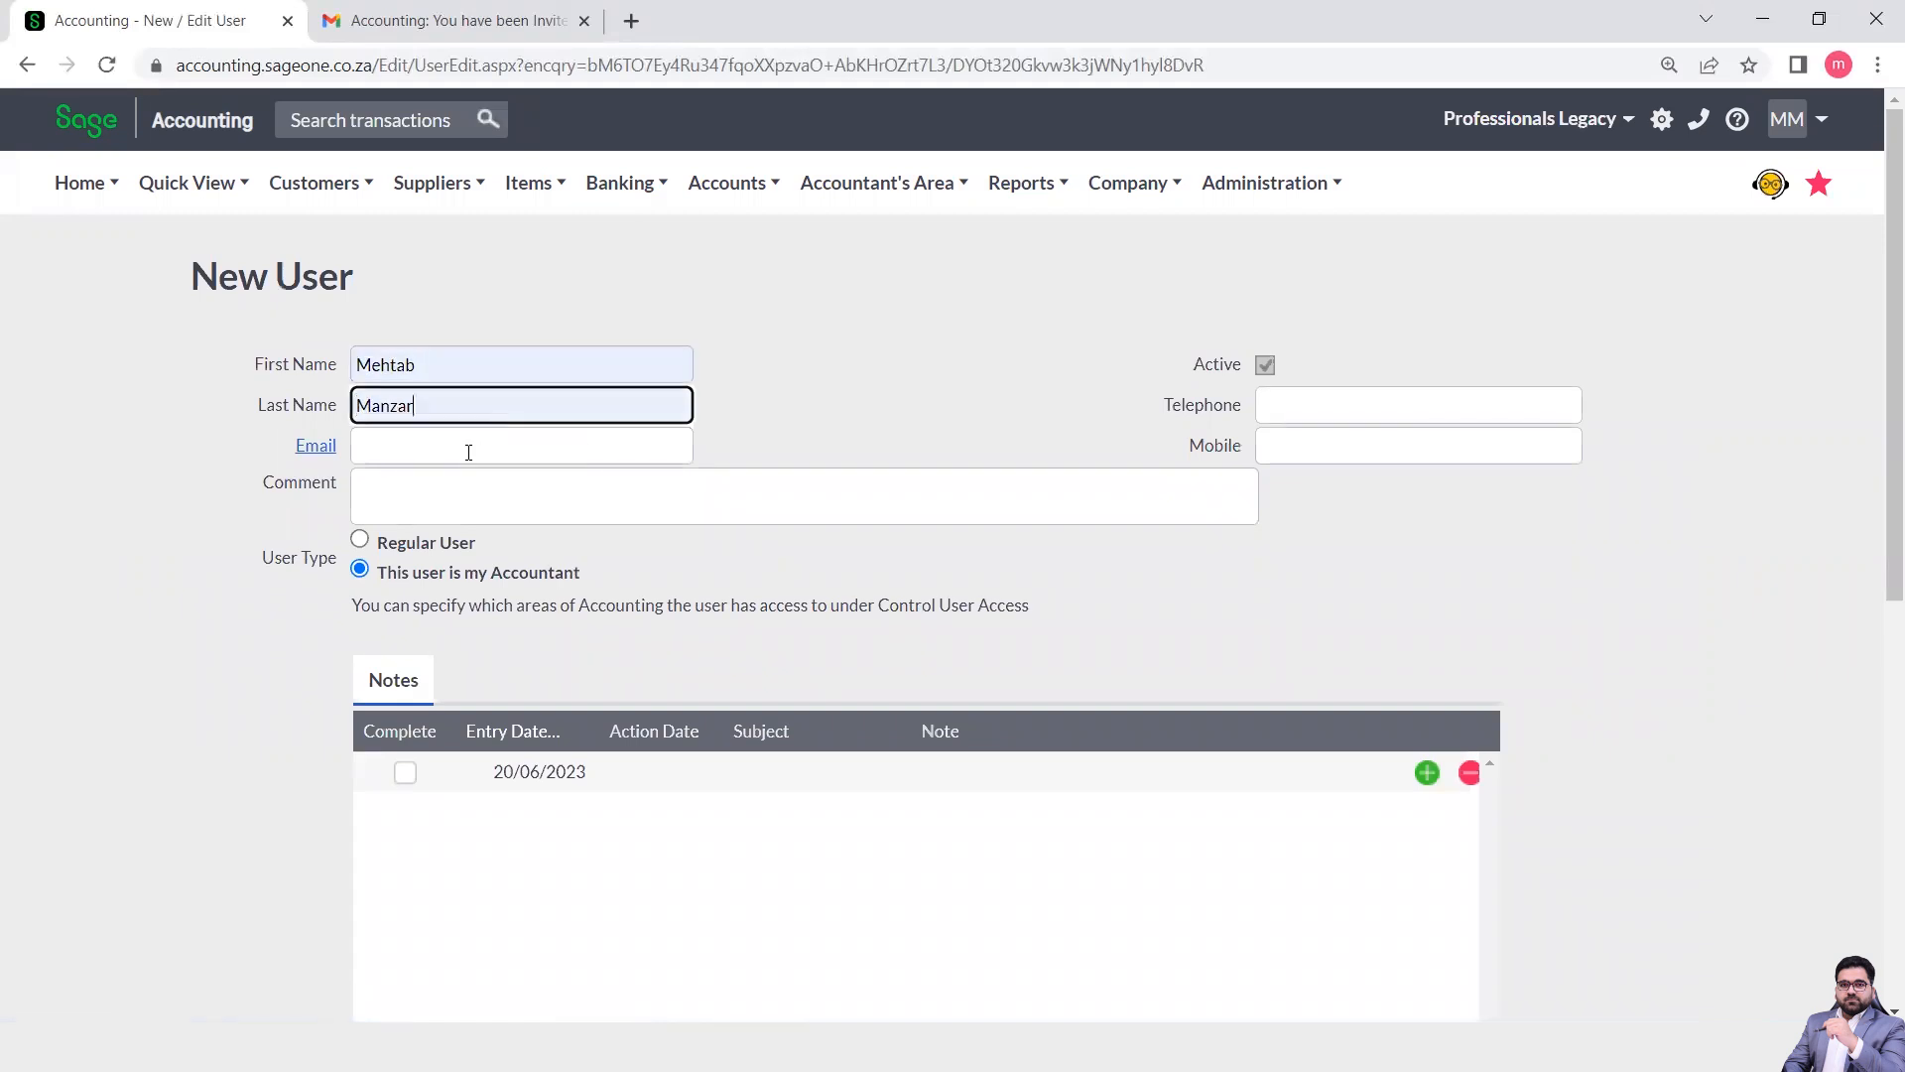
click(469, 451)
click(534, 514)
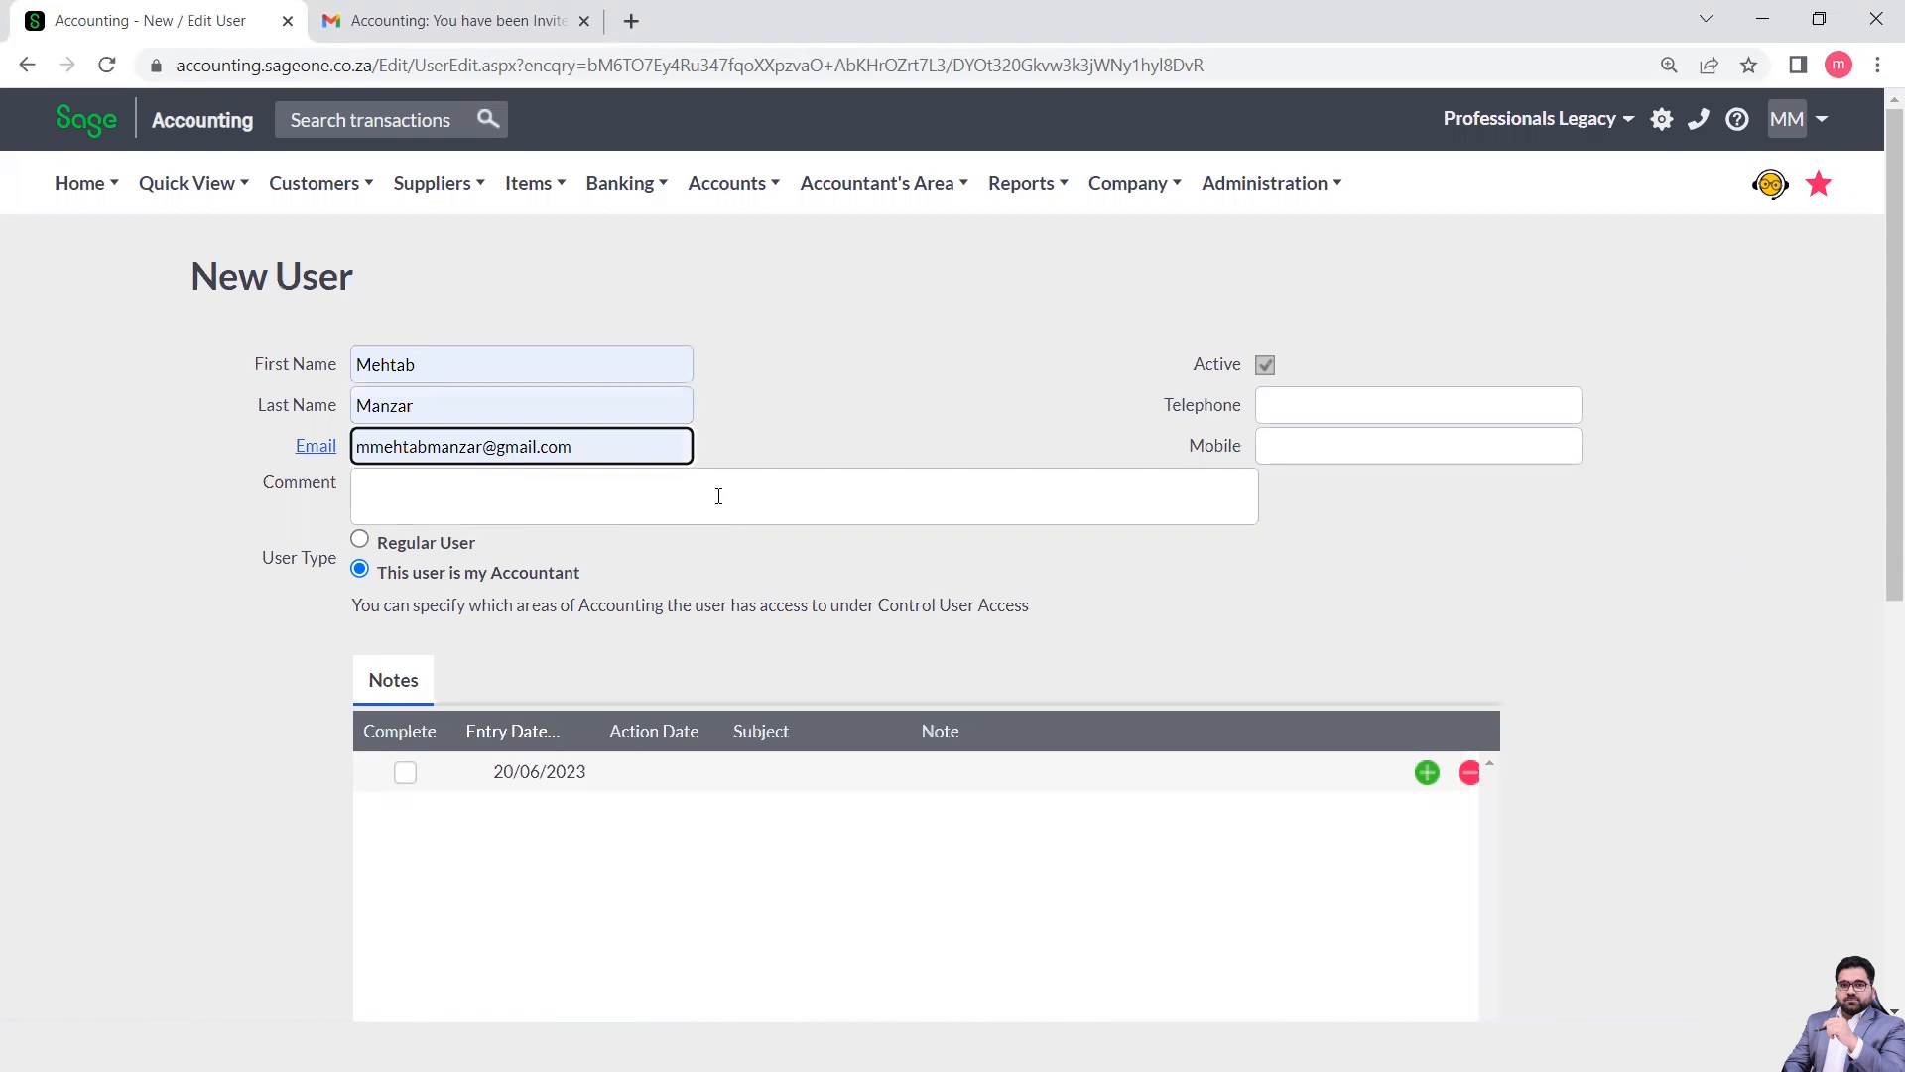
click(1312, 445)
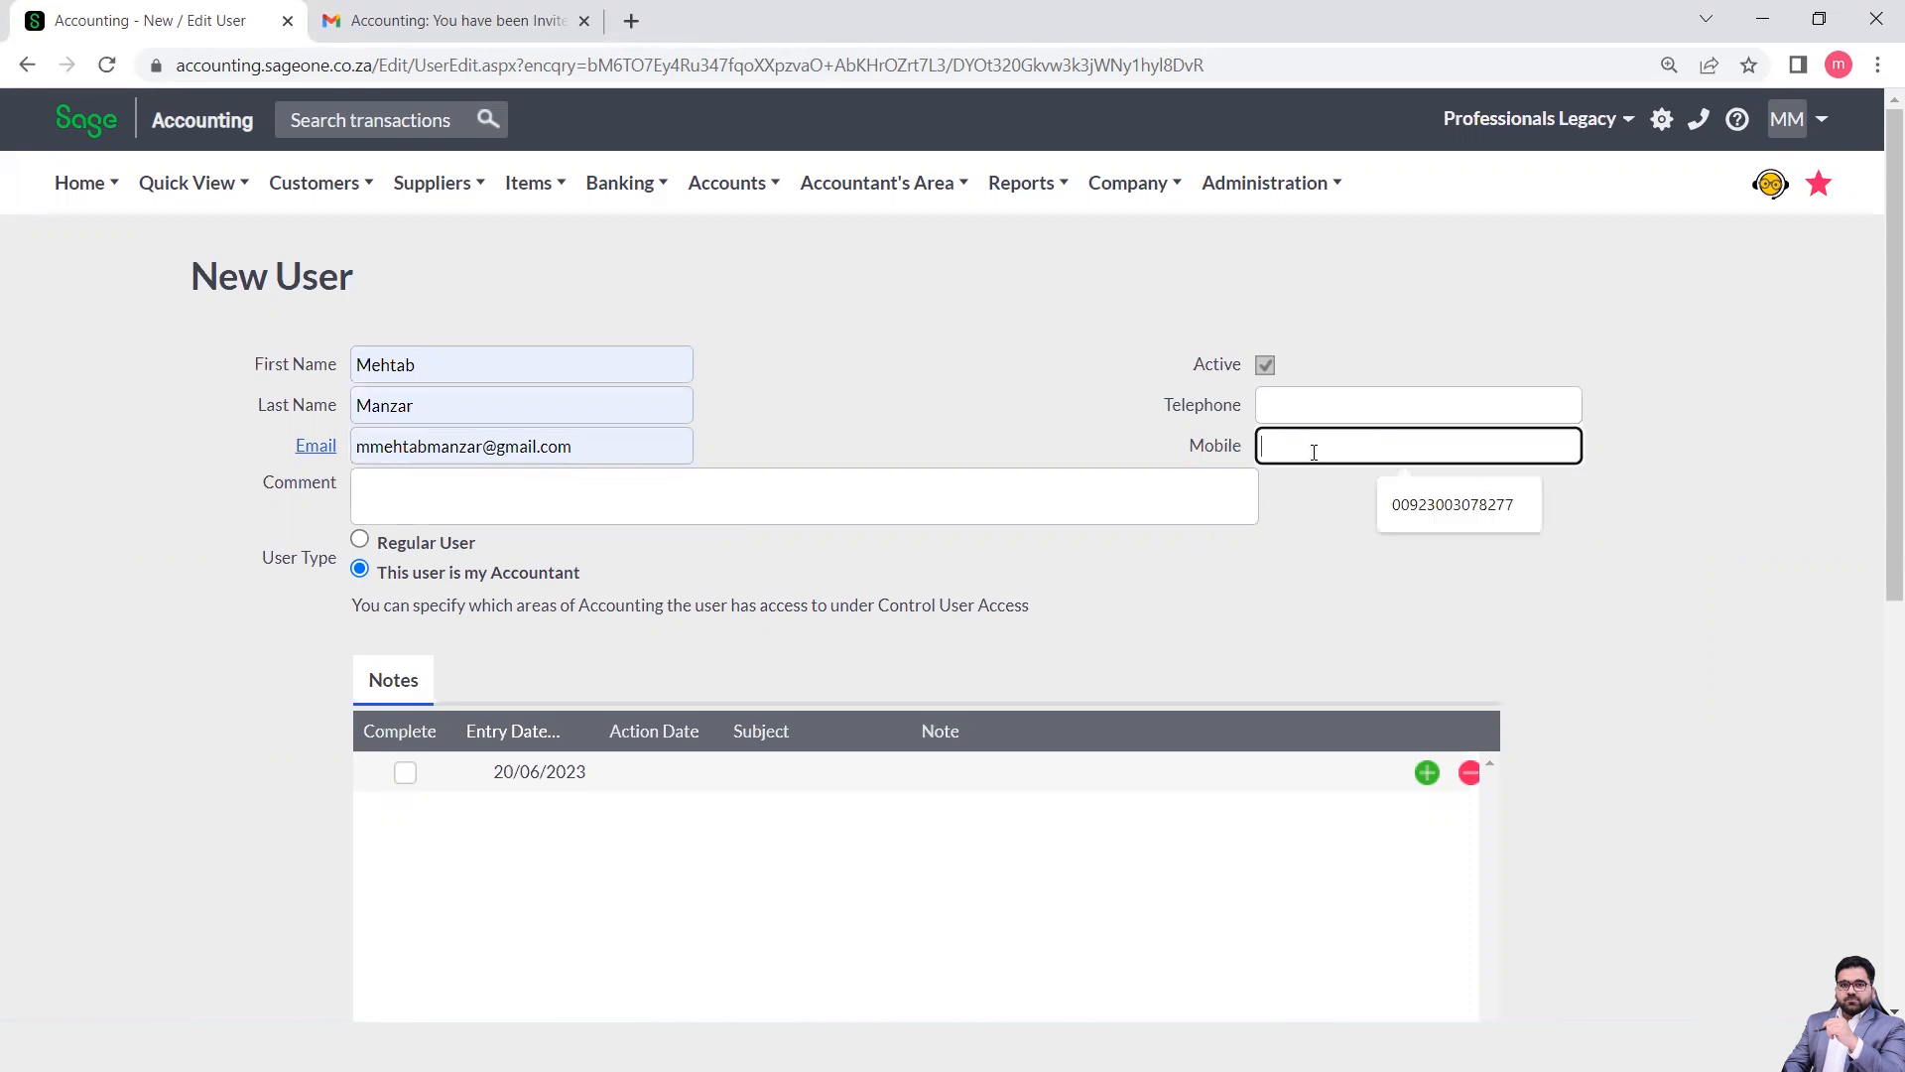
click(1420, 507)
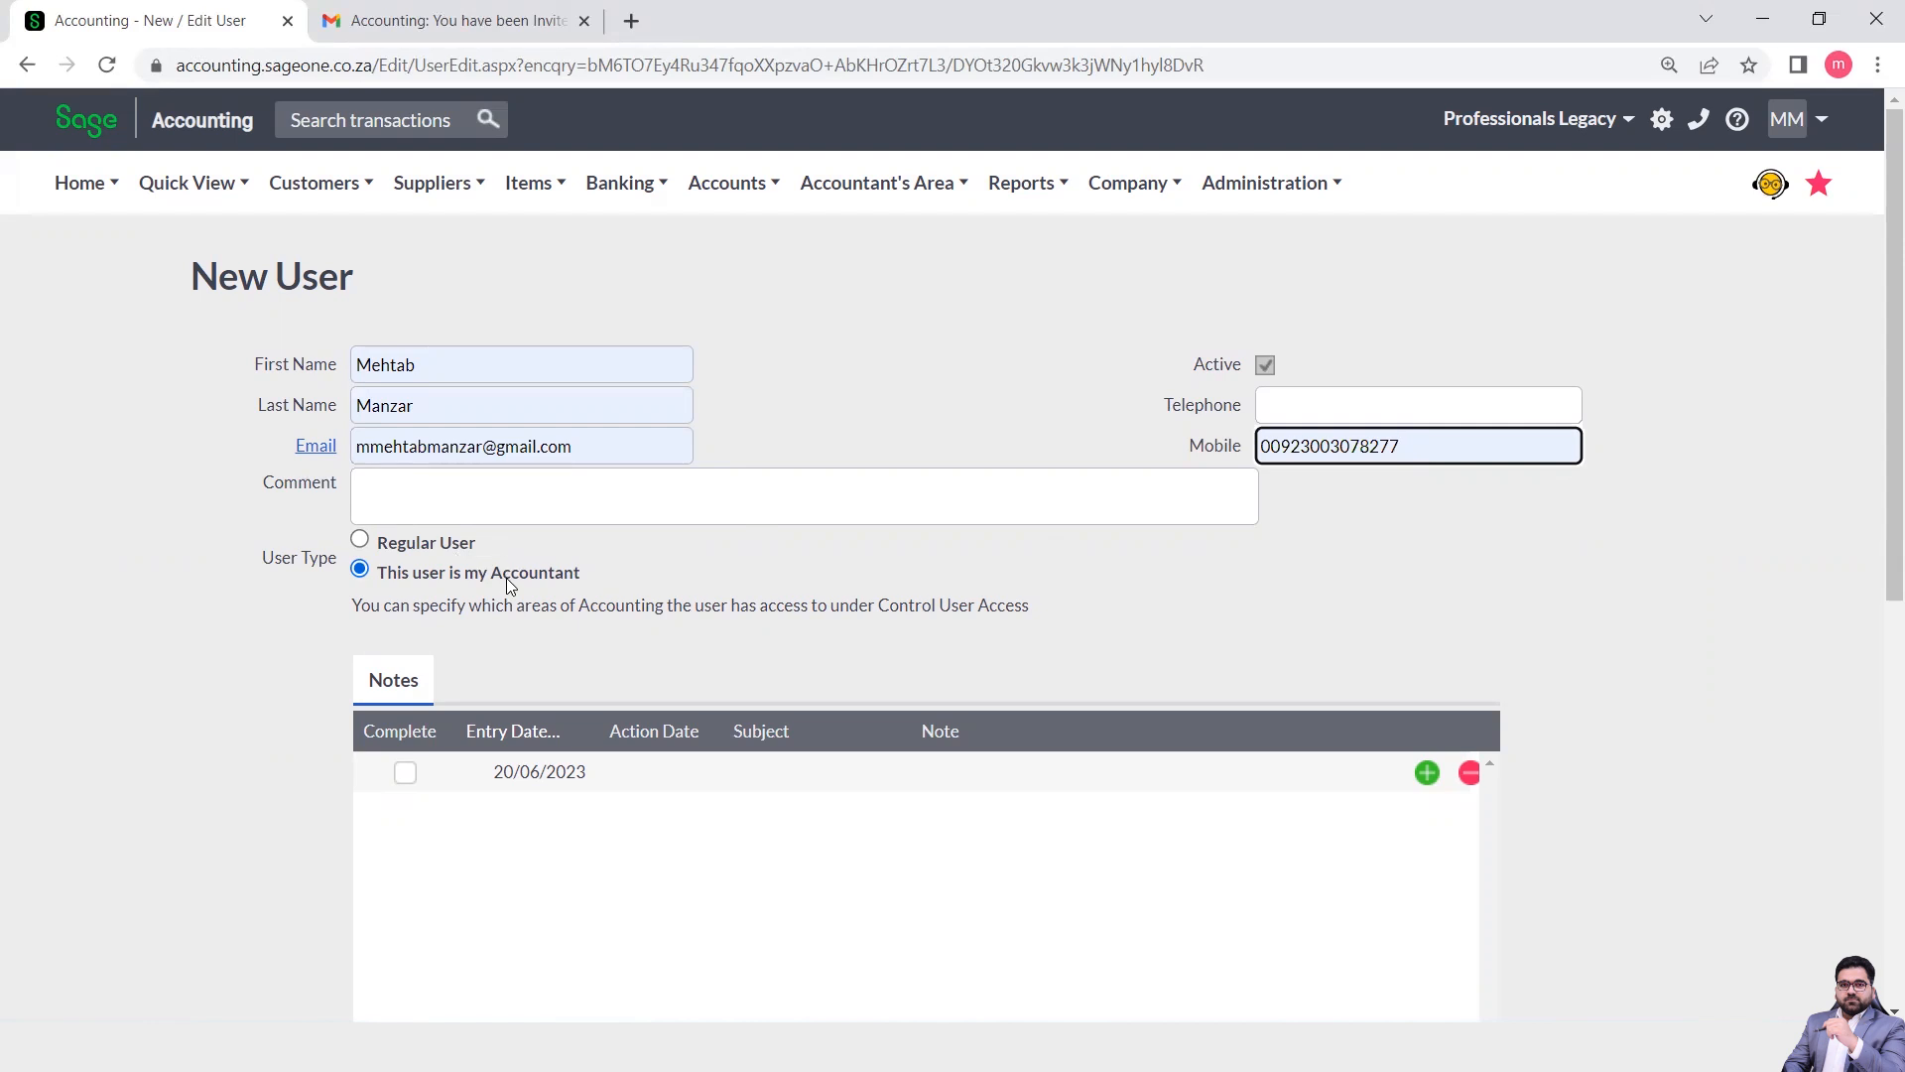
Review the rest of the new user form, and read the accountant invitation e-mail in Gmail before returning to the form.
scroll(661, 623, down, 5)
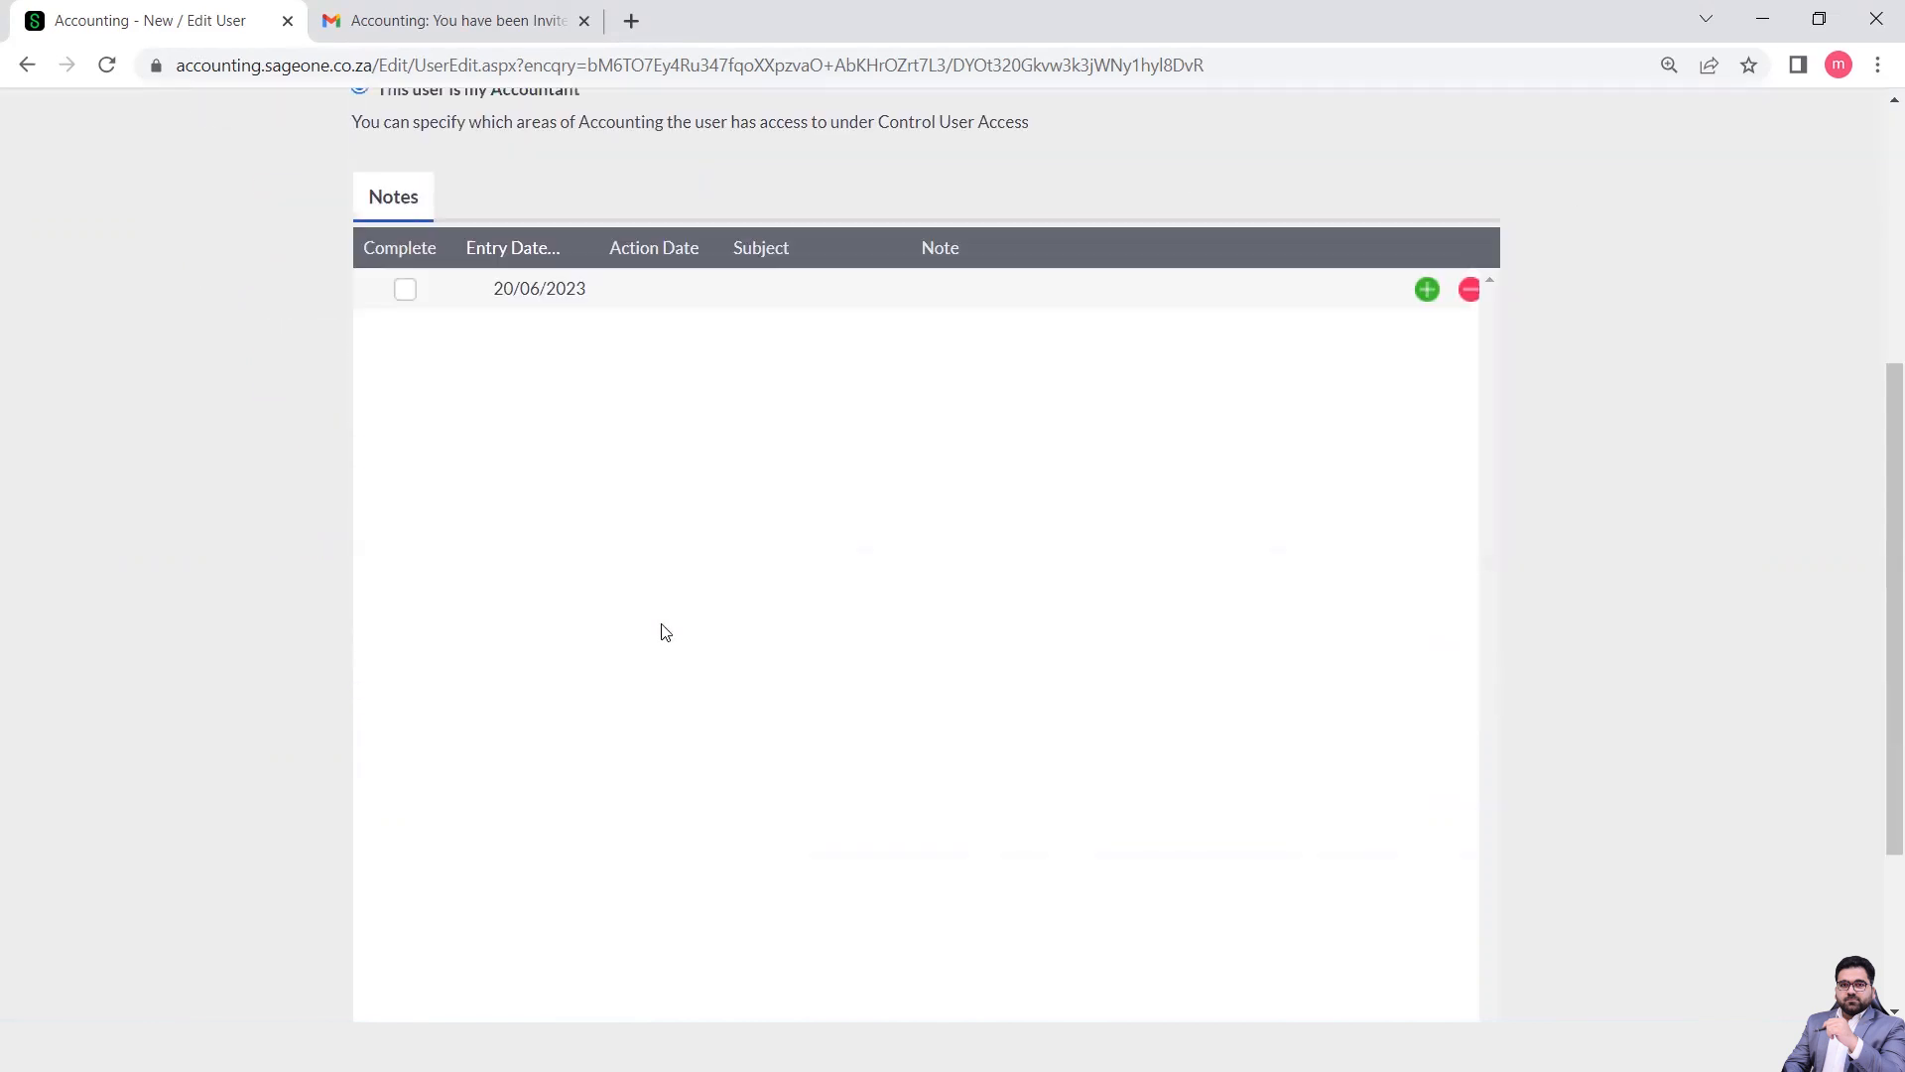
scroll(665, 632, down, 2)
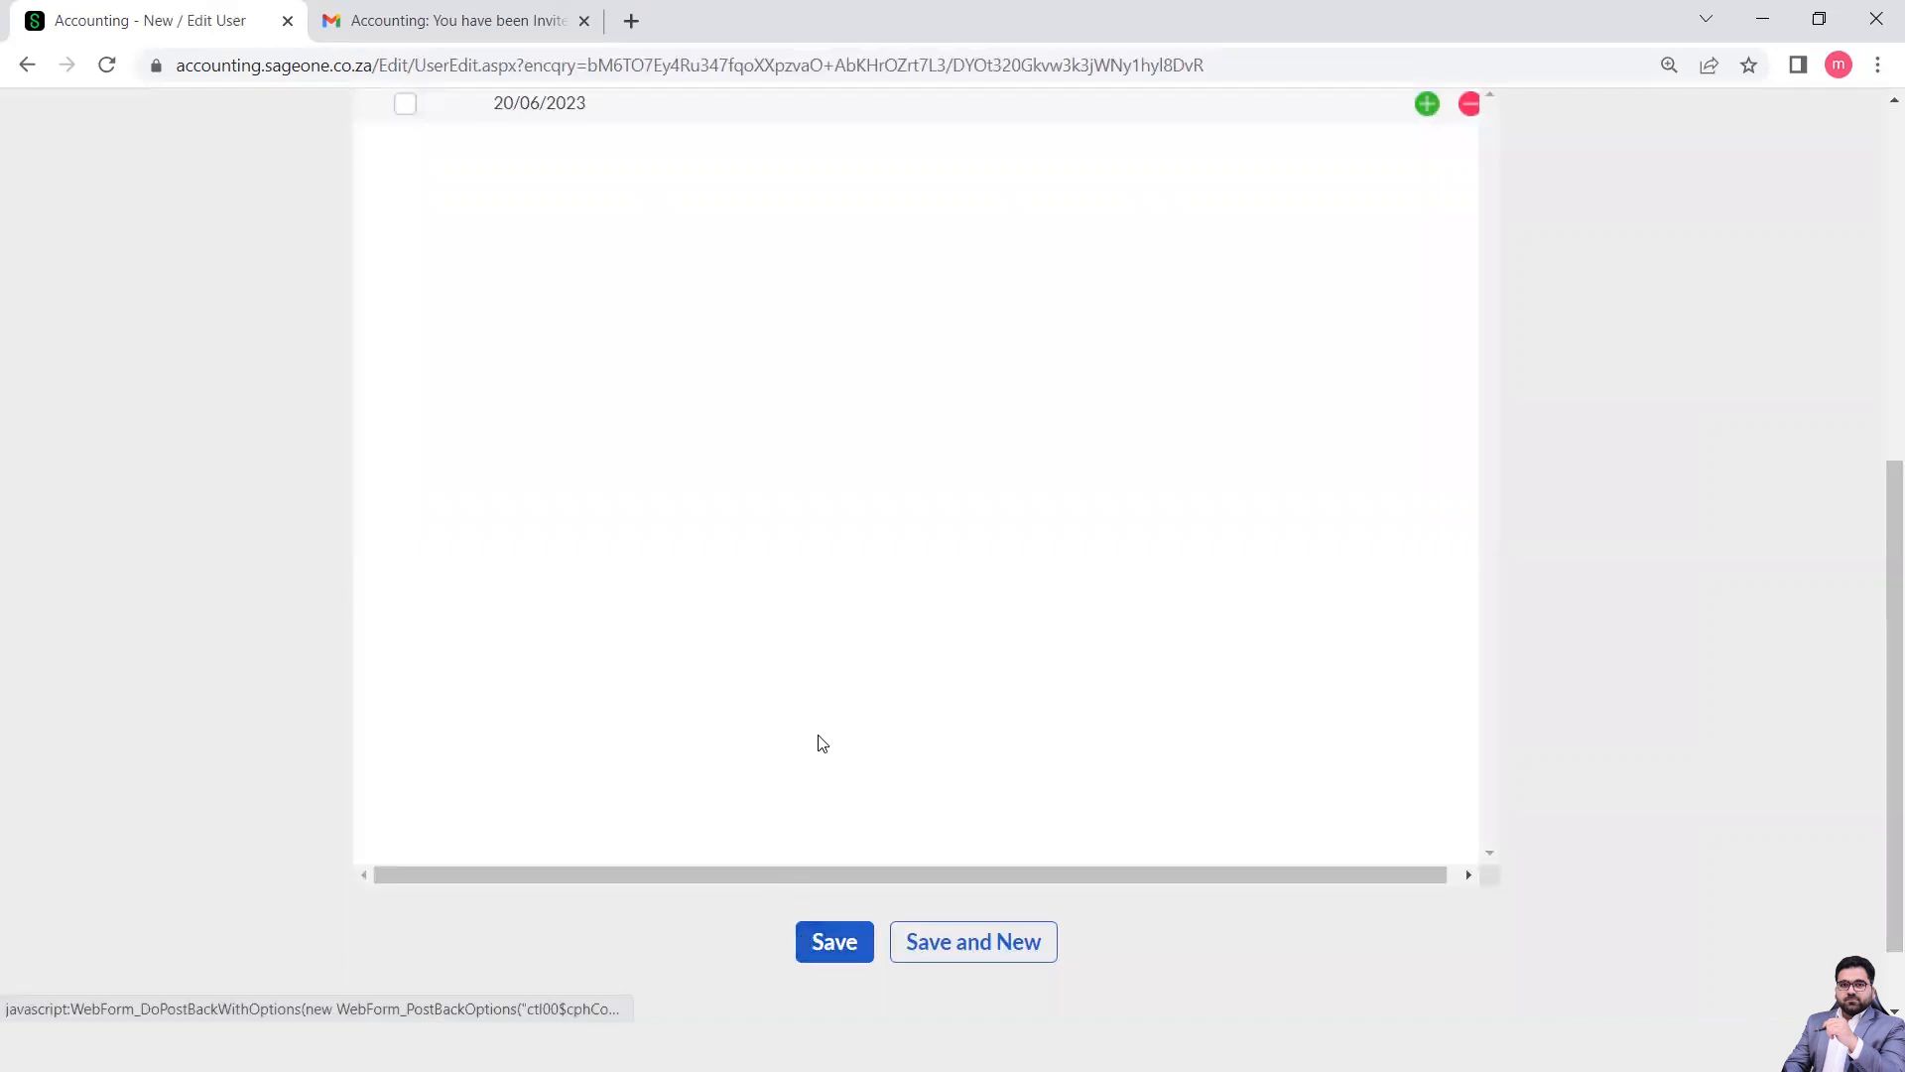
scroll(820, 717, up, 7)
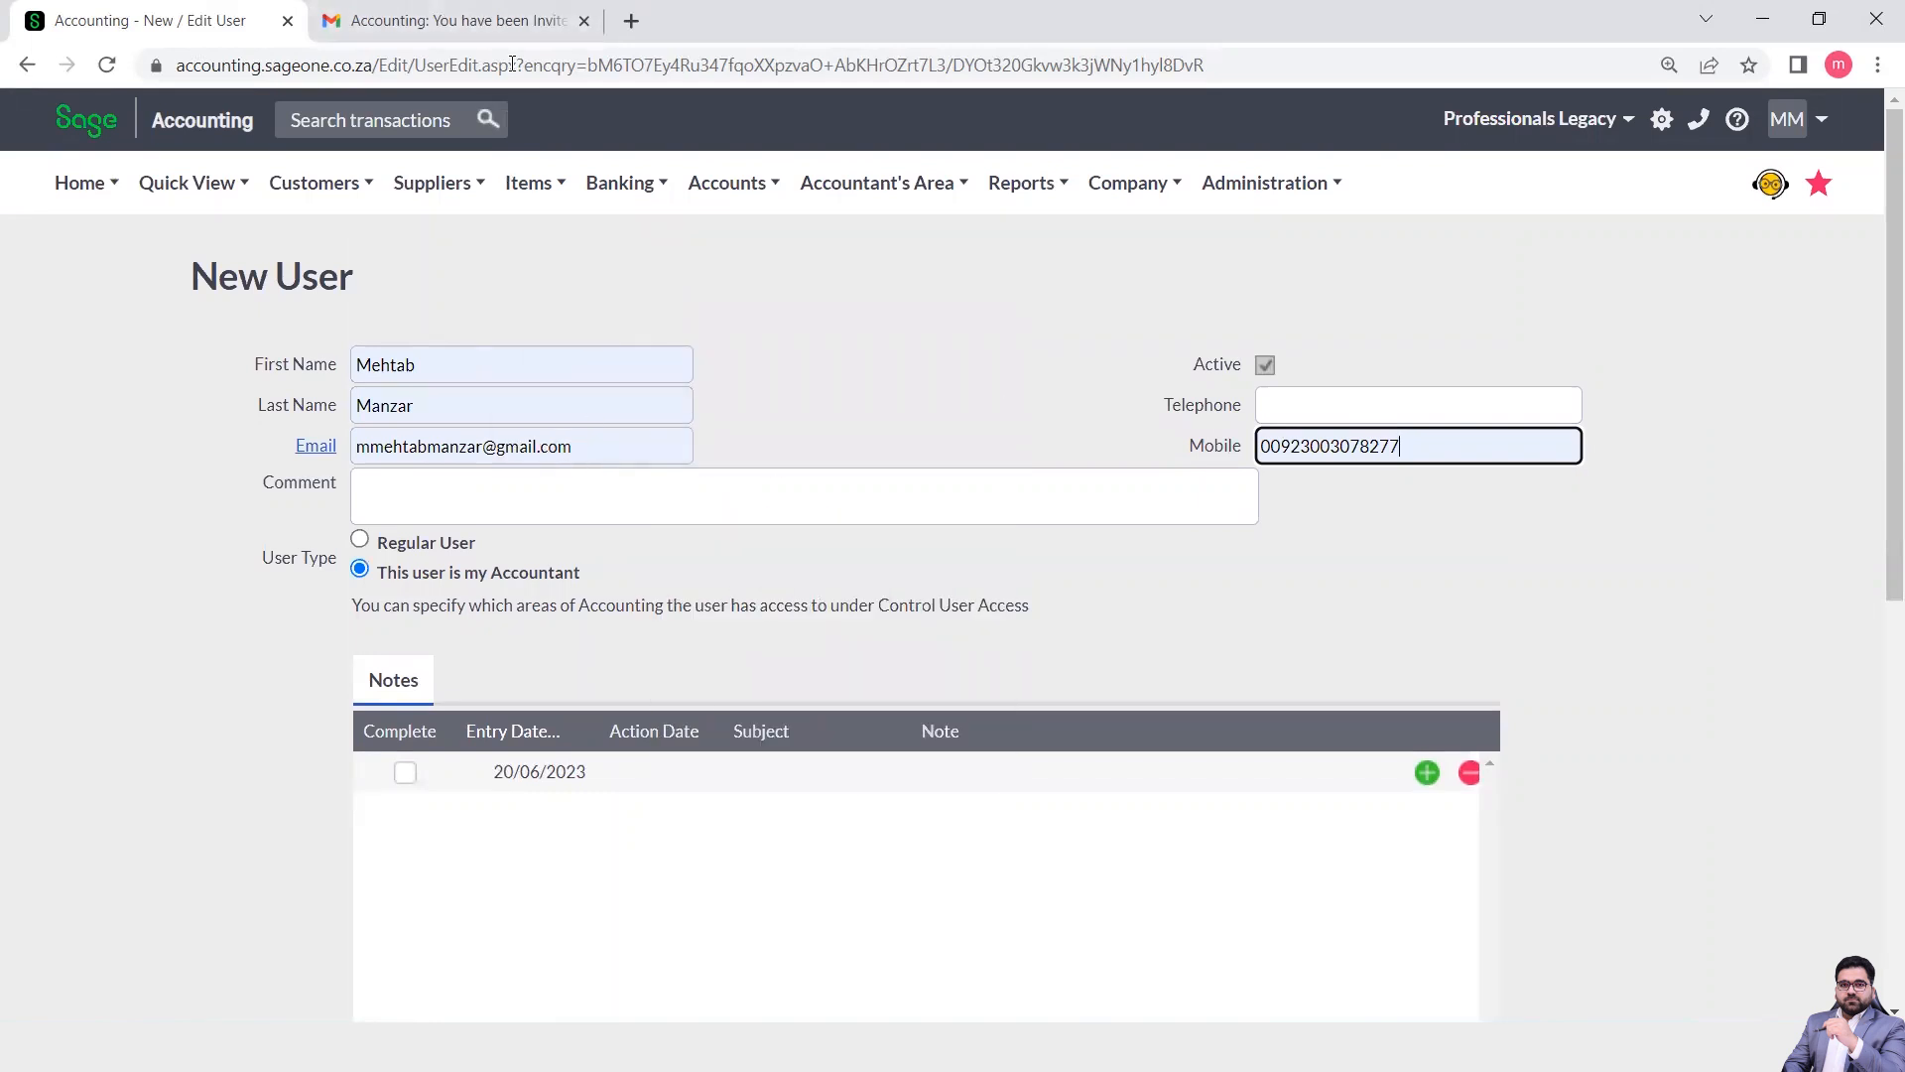
click(512, 22)
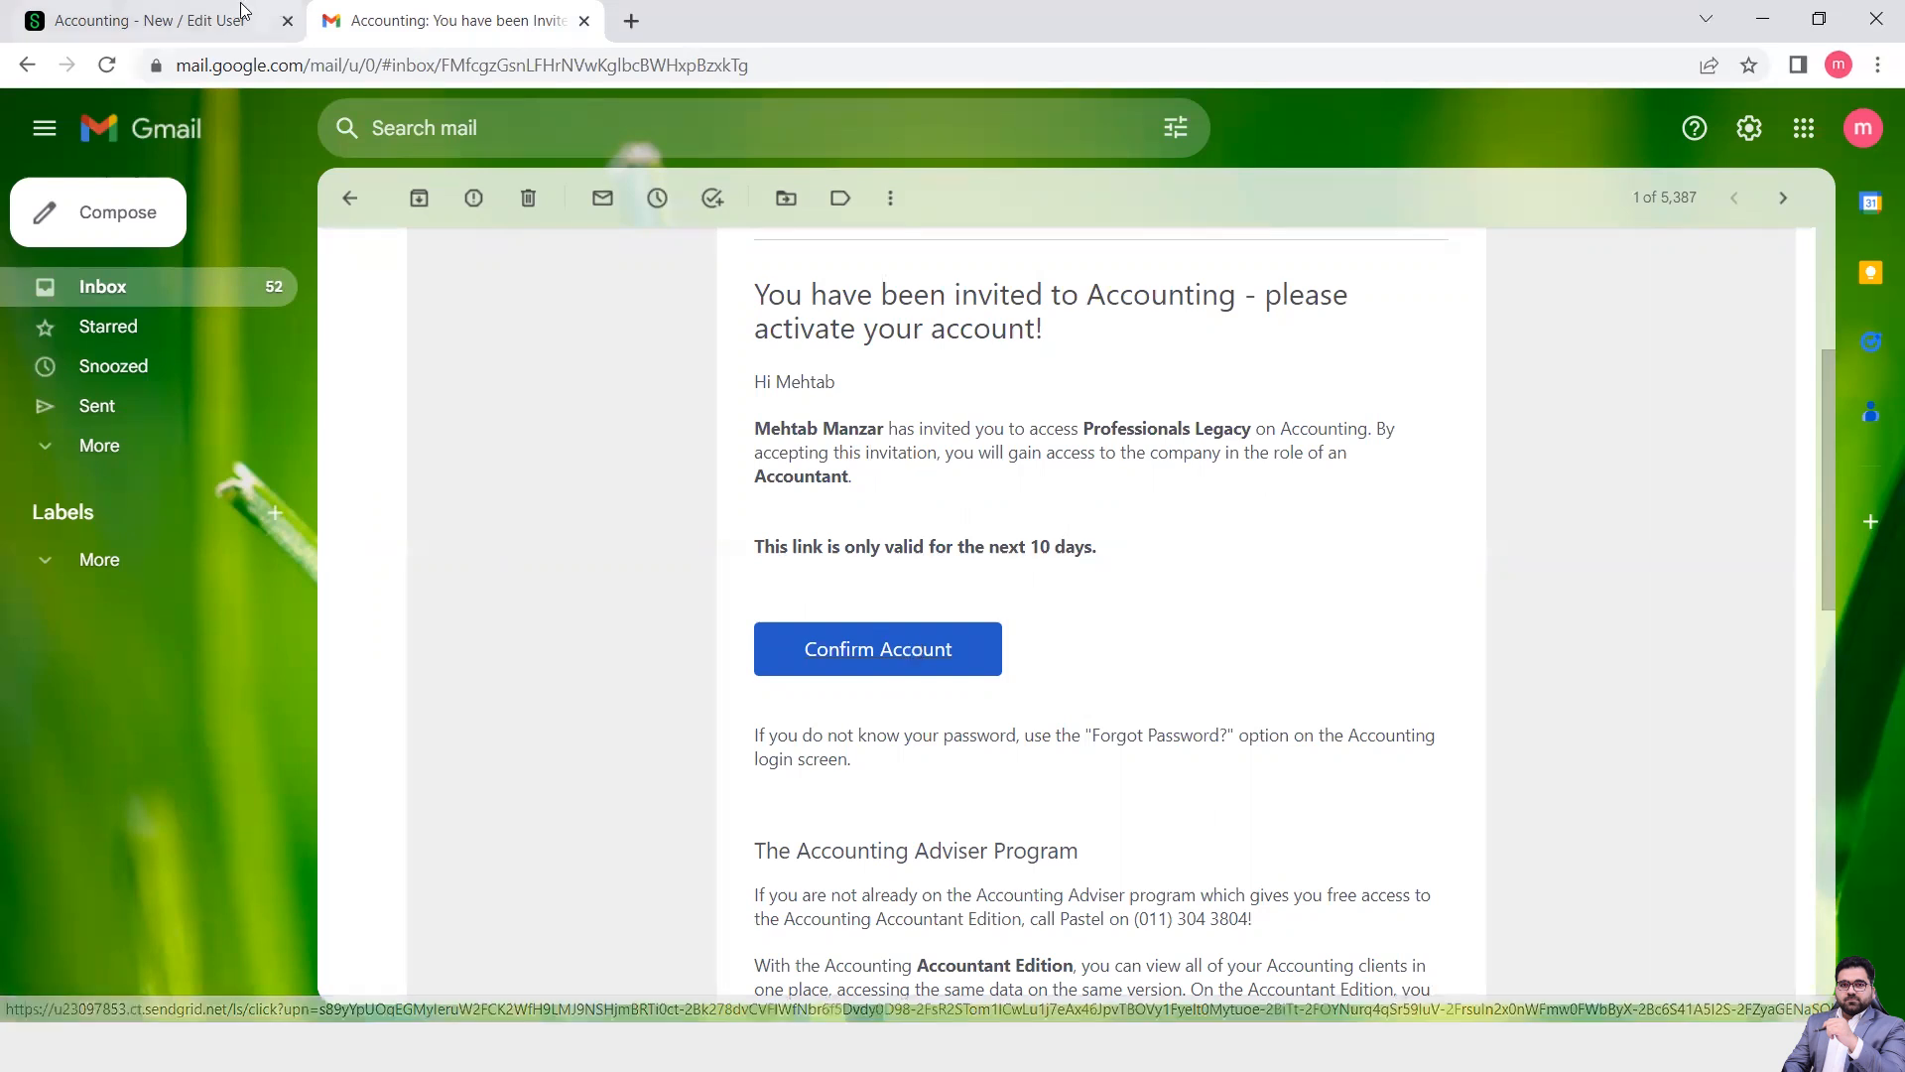
click(195, 18)
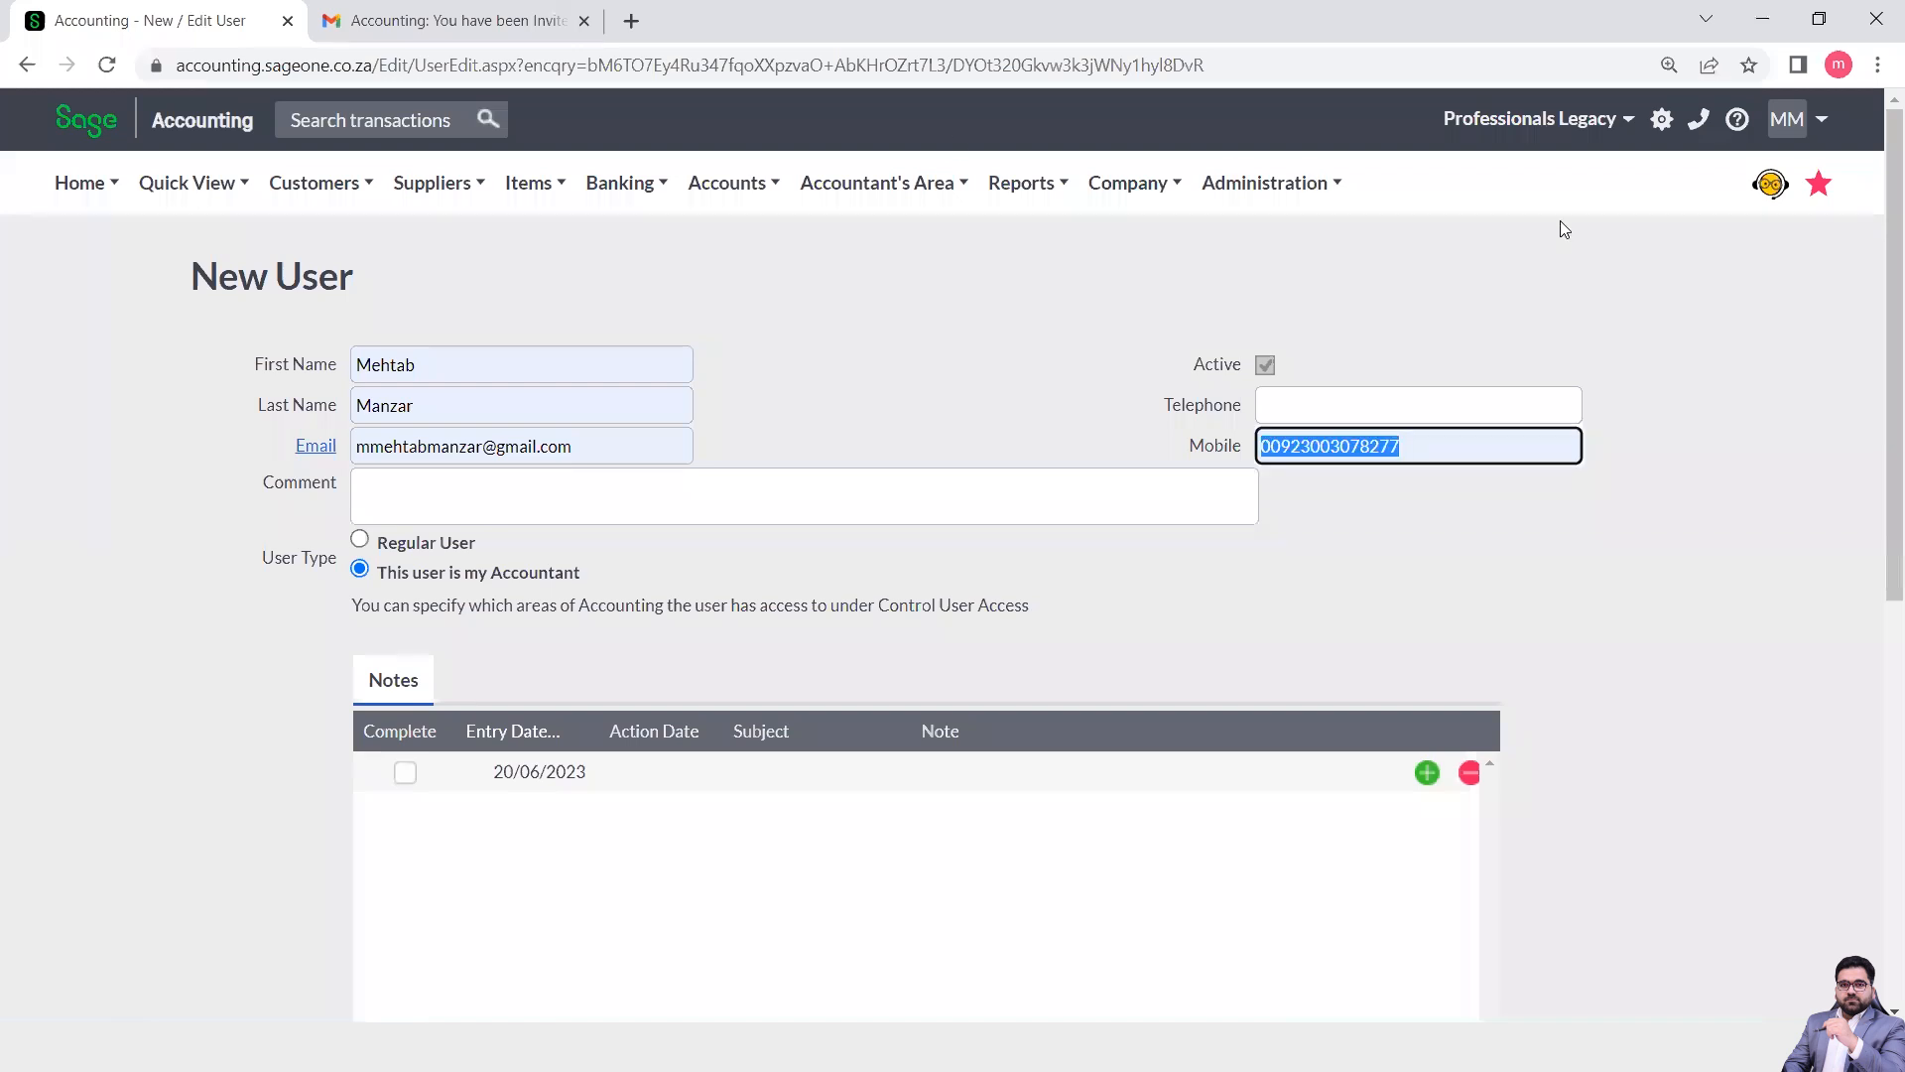
Log out of the owner's account and return to the login page.
click(1823, 129)
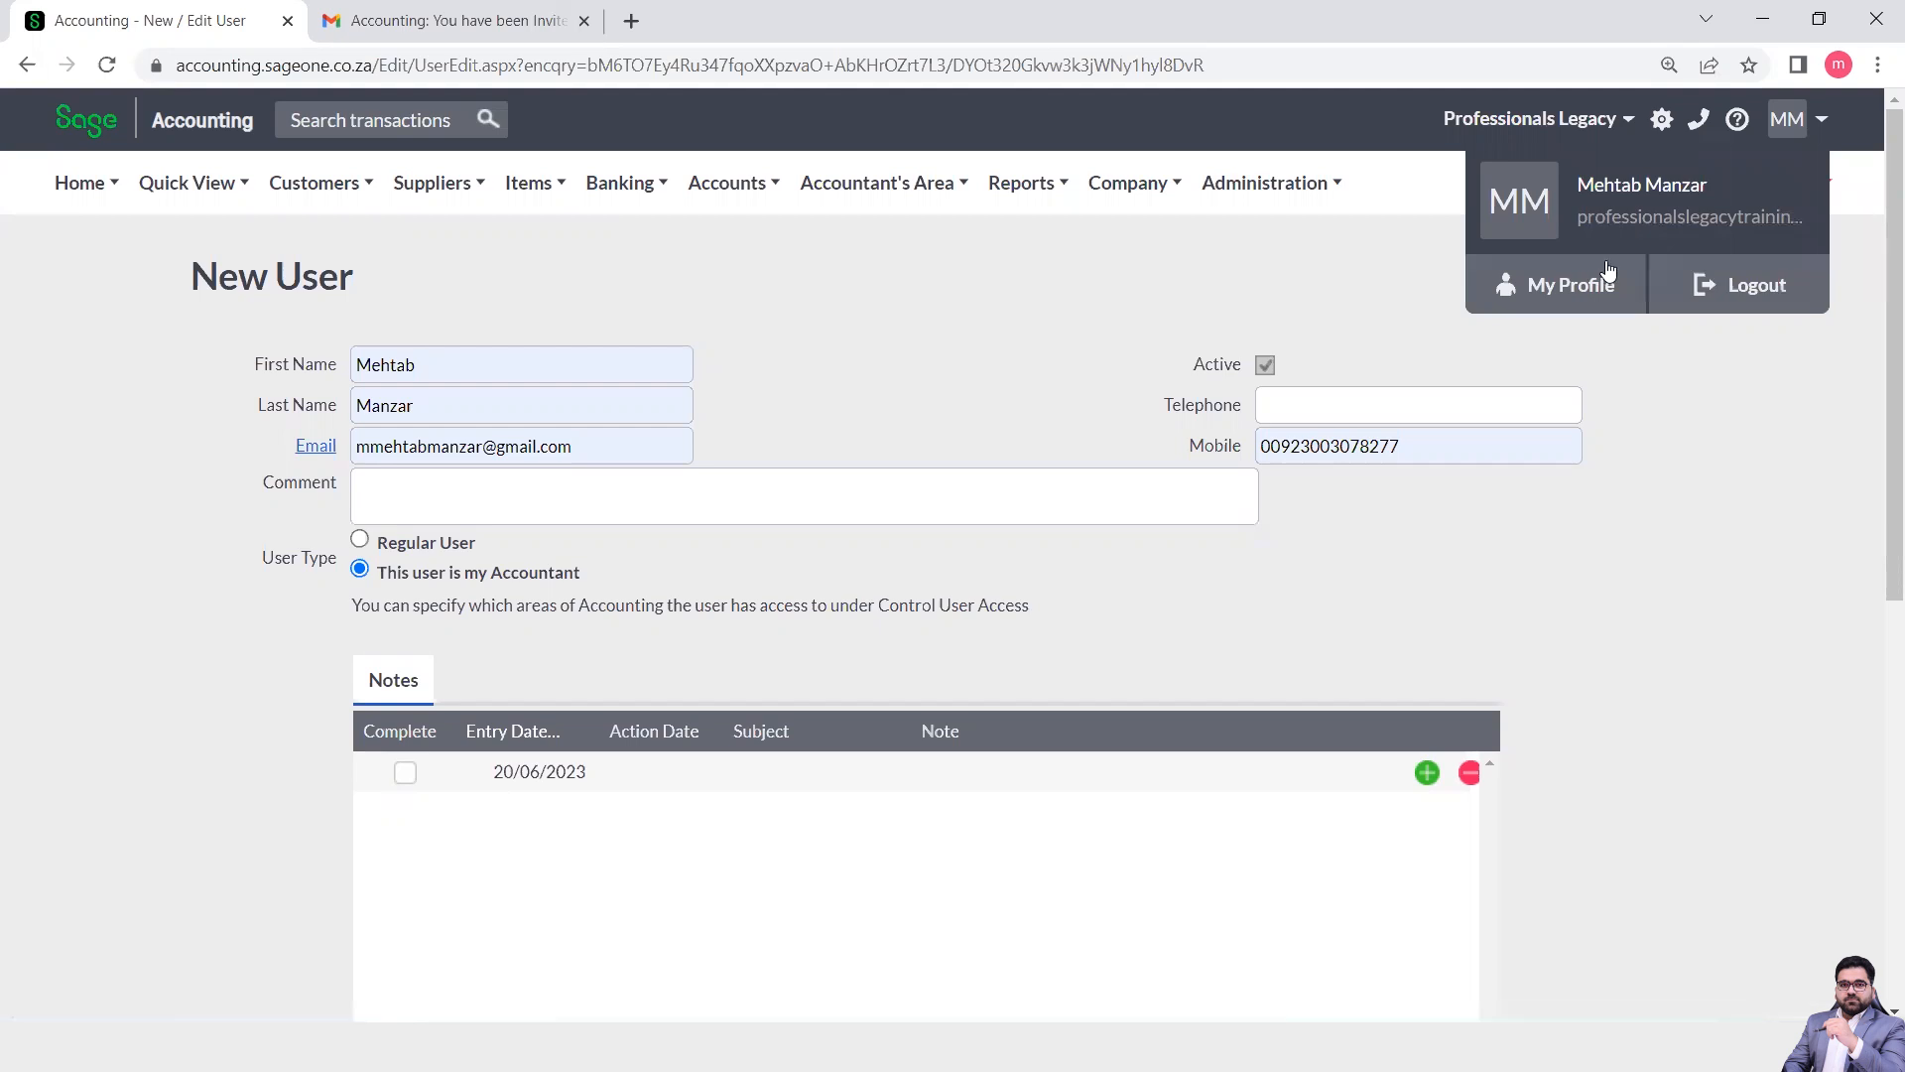
click(1702, 300)
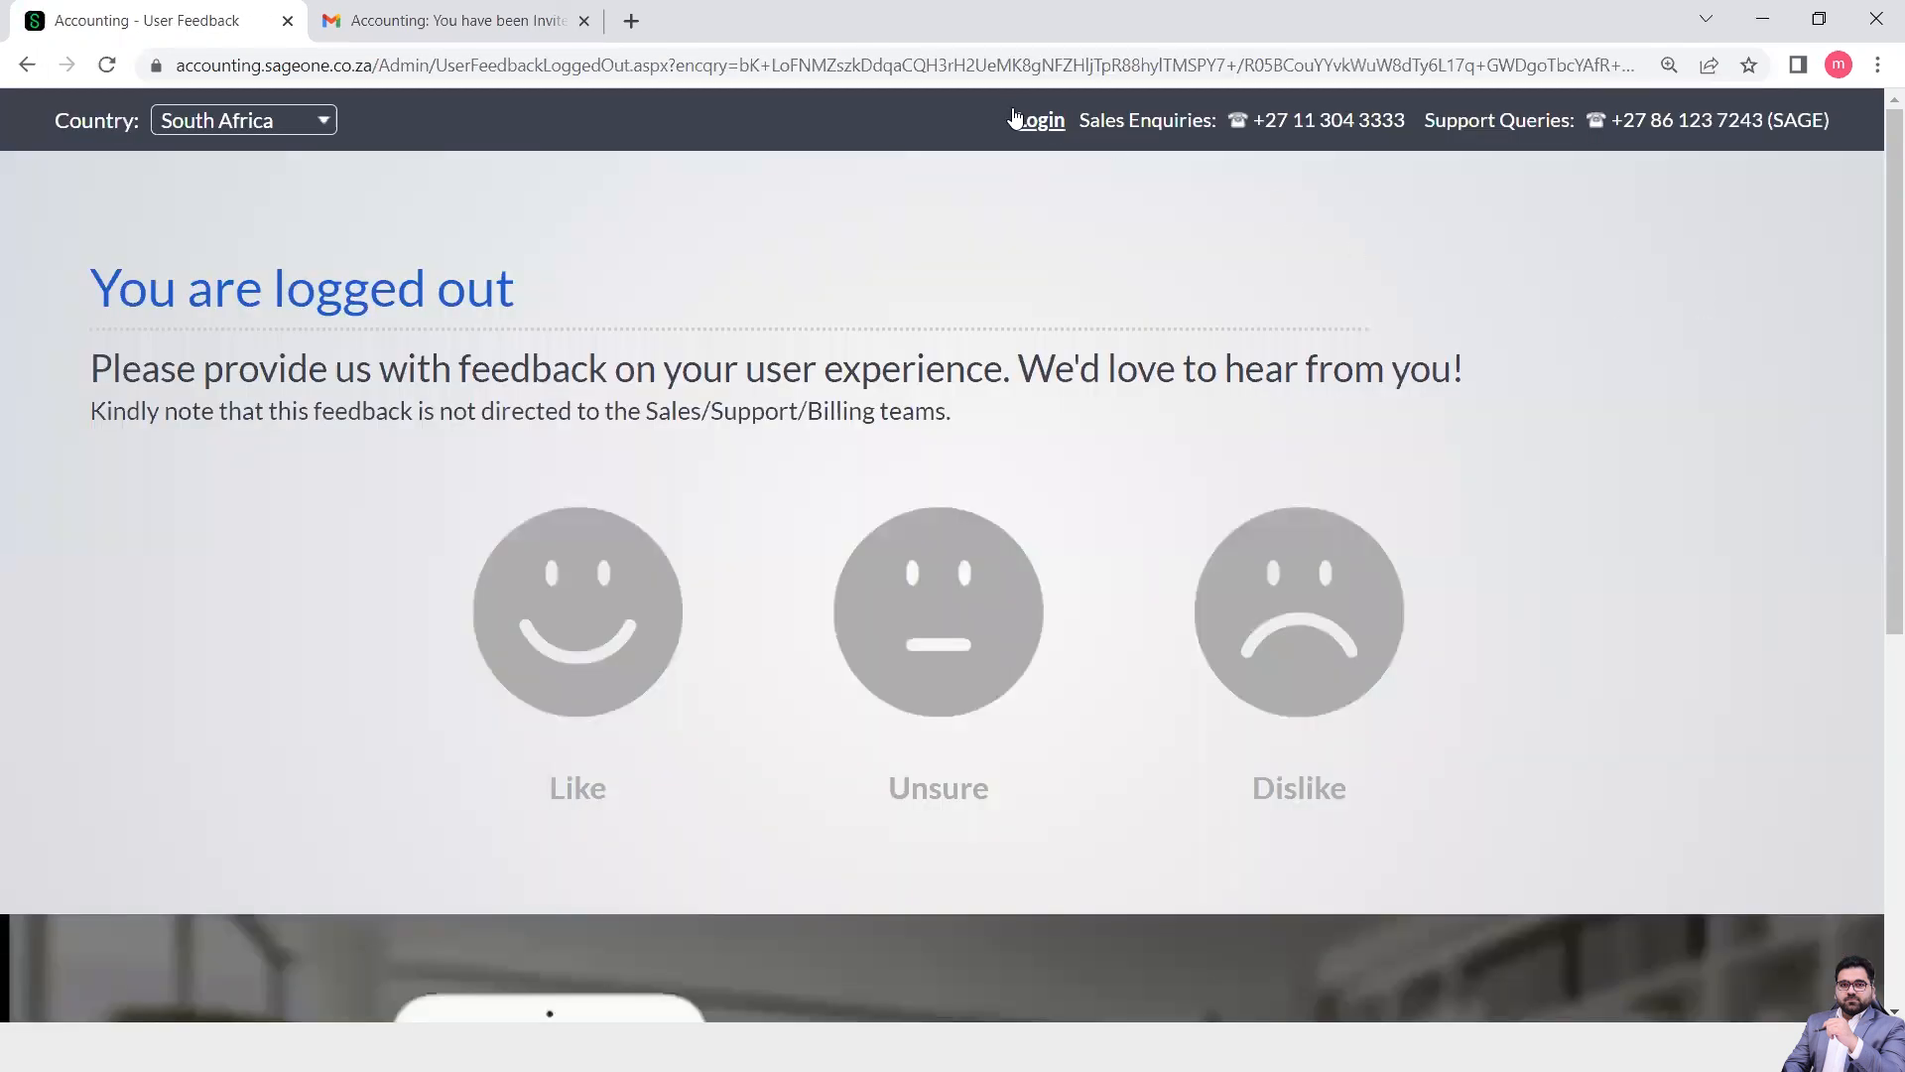
click(1016, 119)
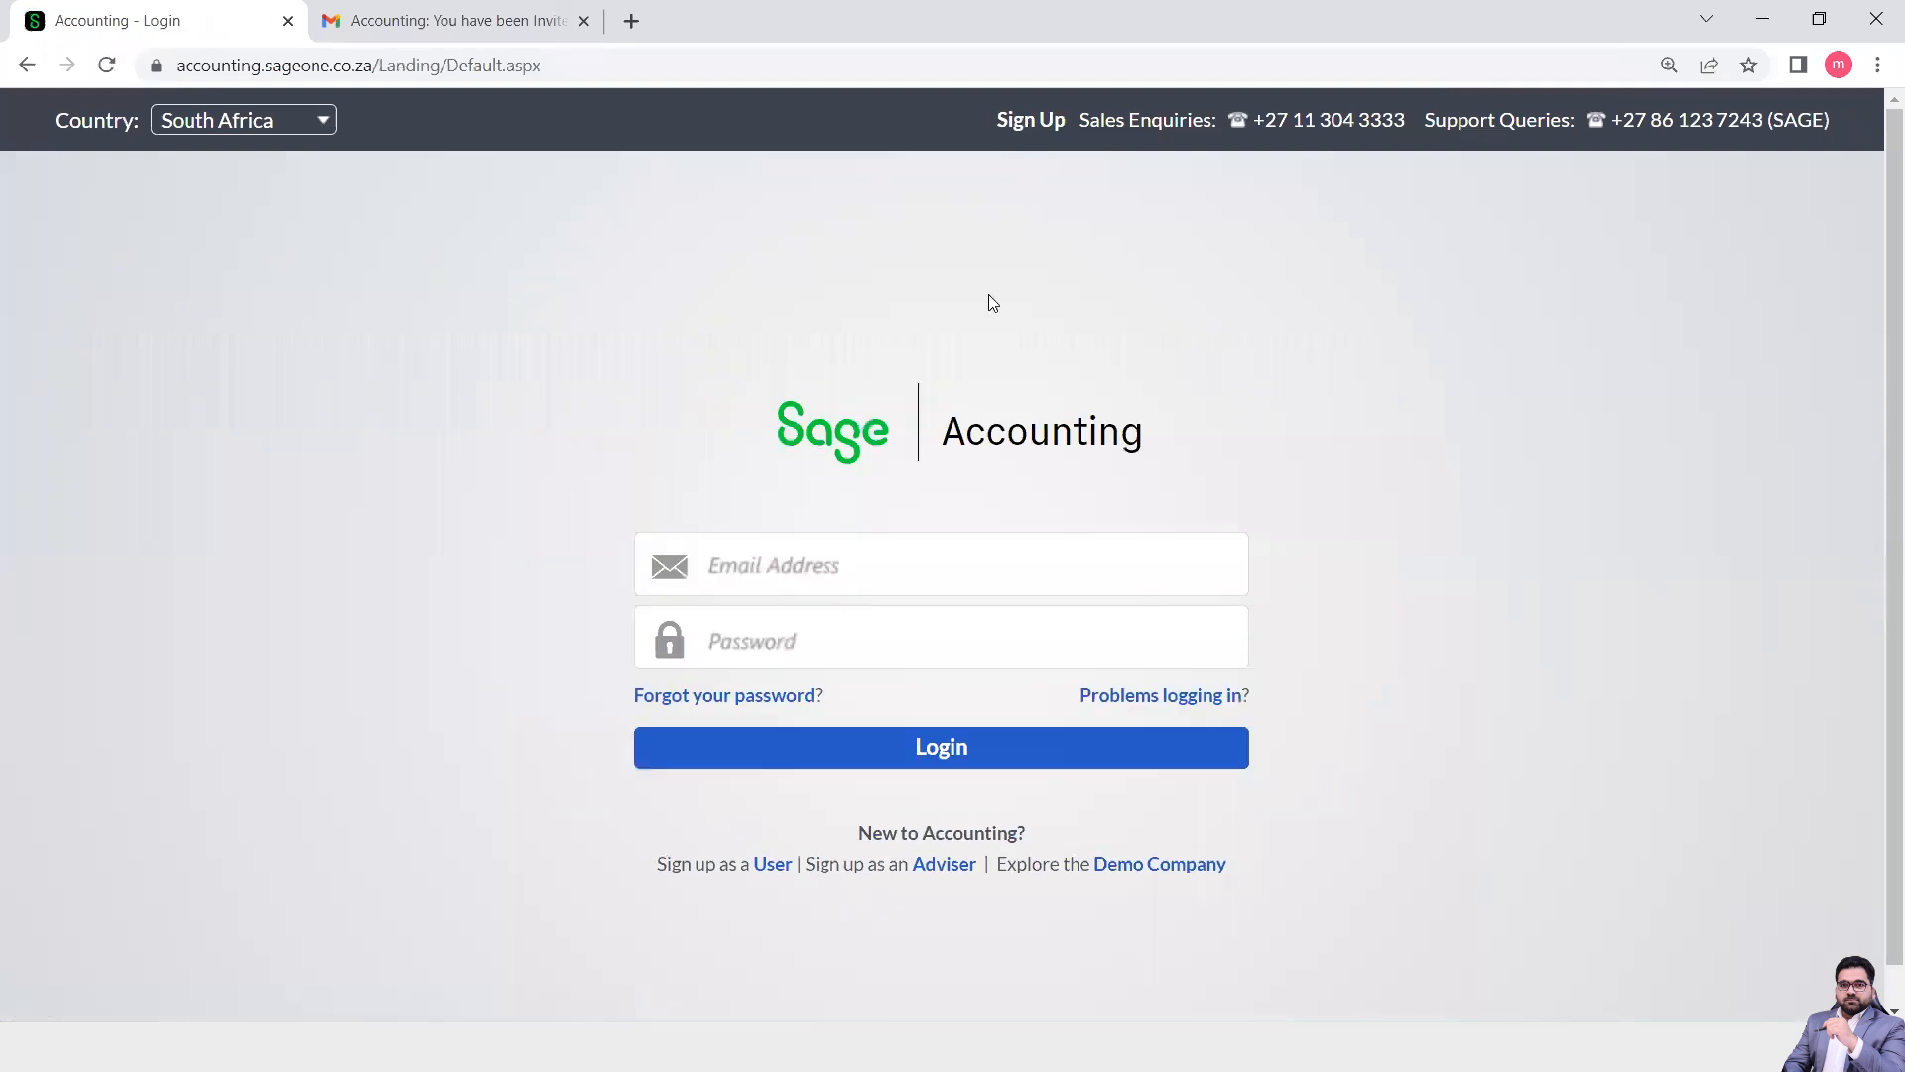
Log in with the invited accountant's e-mail address and account password.
click(765, 562)
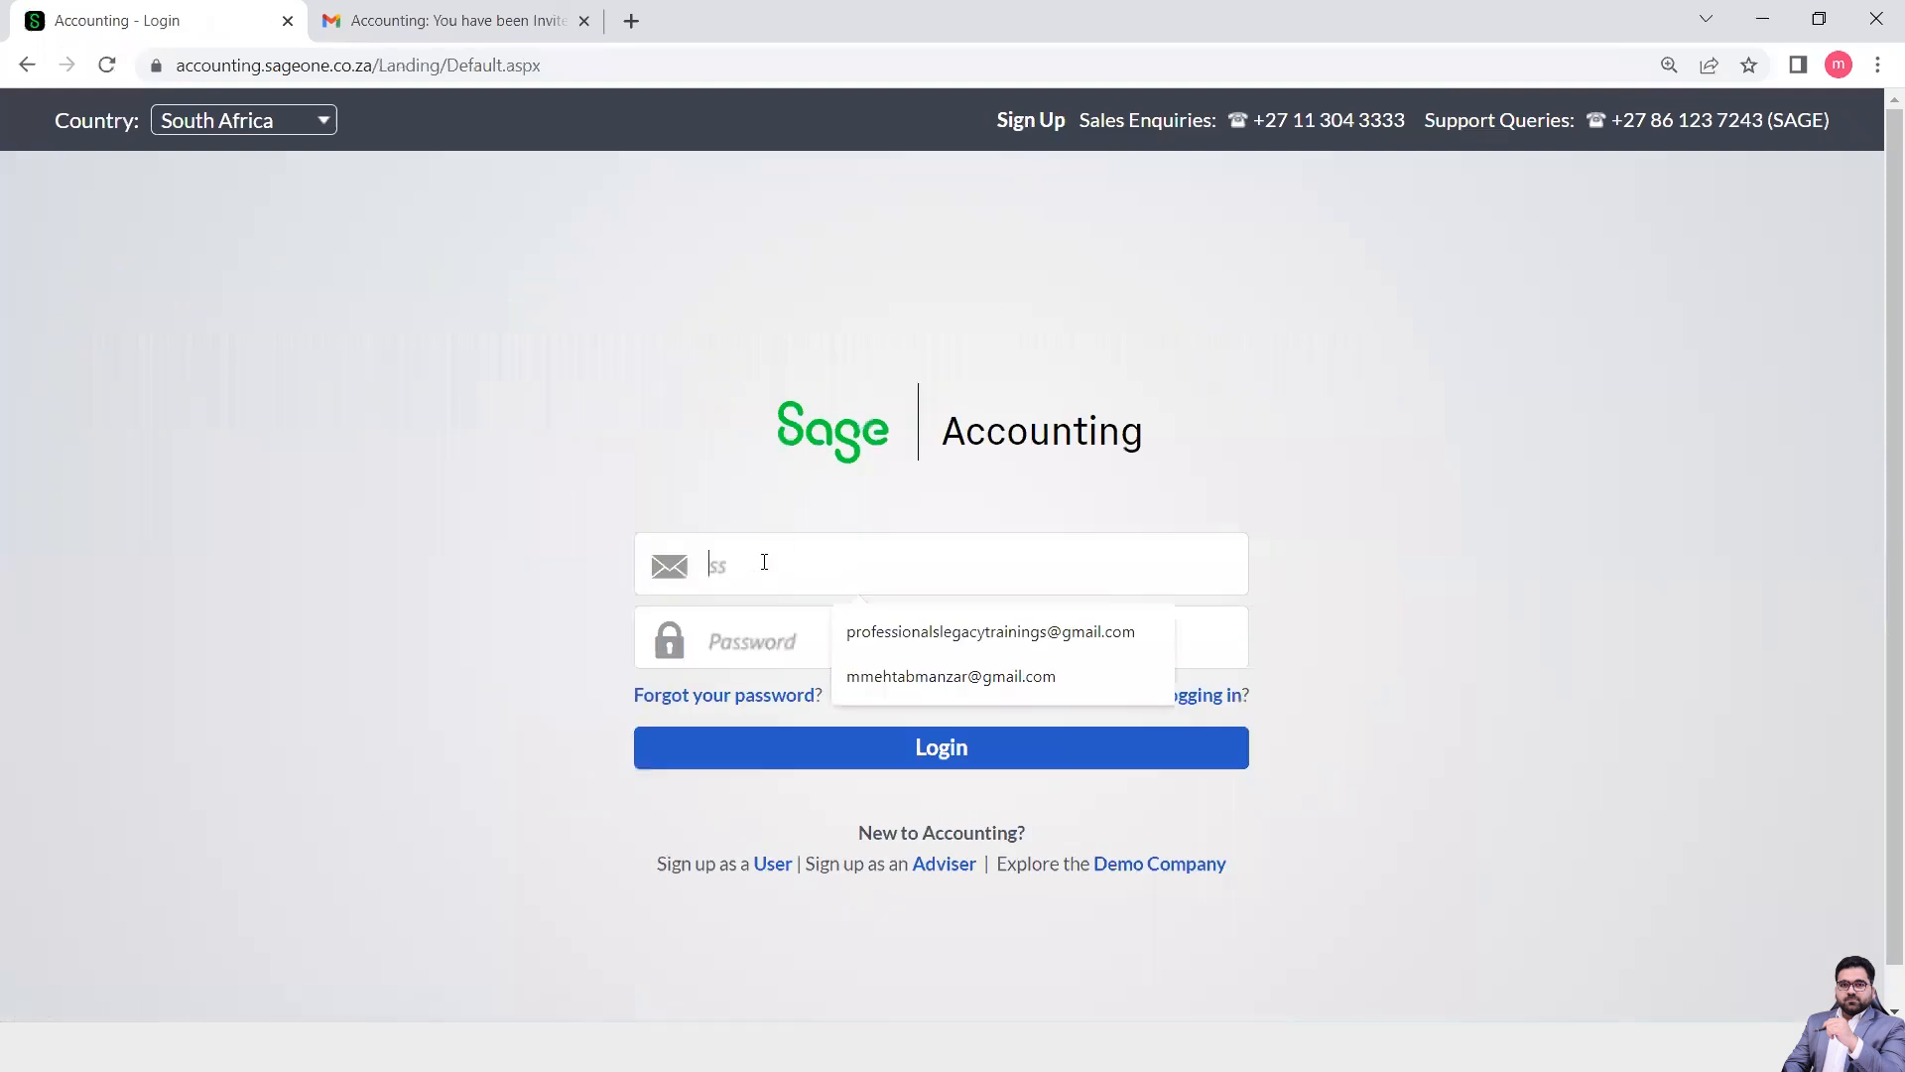
click(877, 679)
click(798, 647)
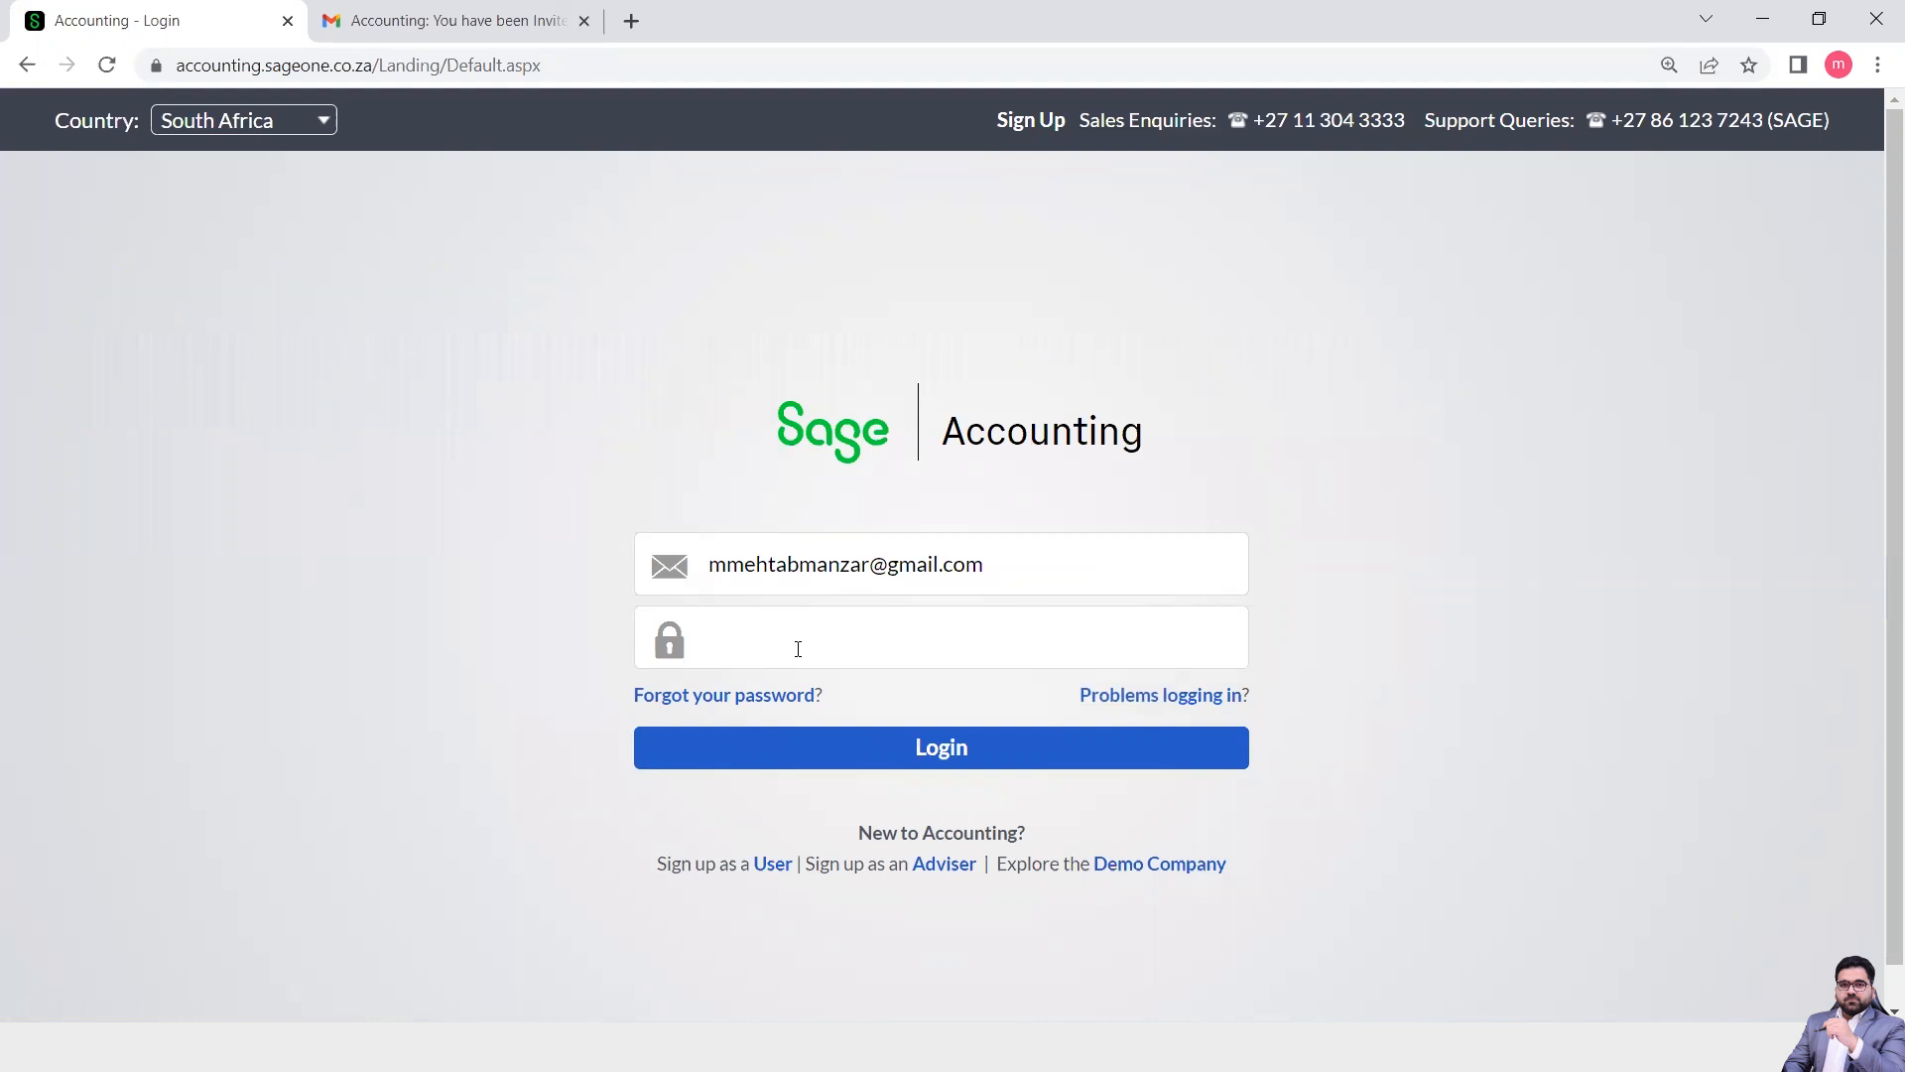
text(*************)
click(923, 751)
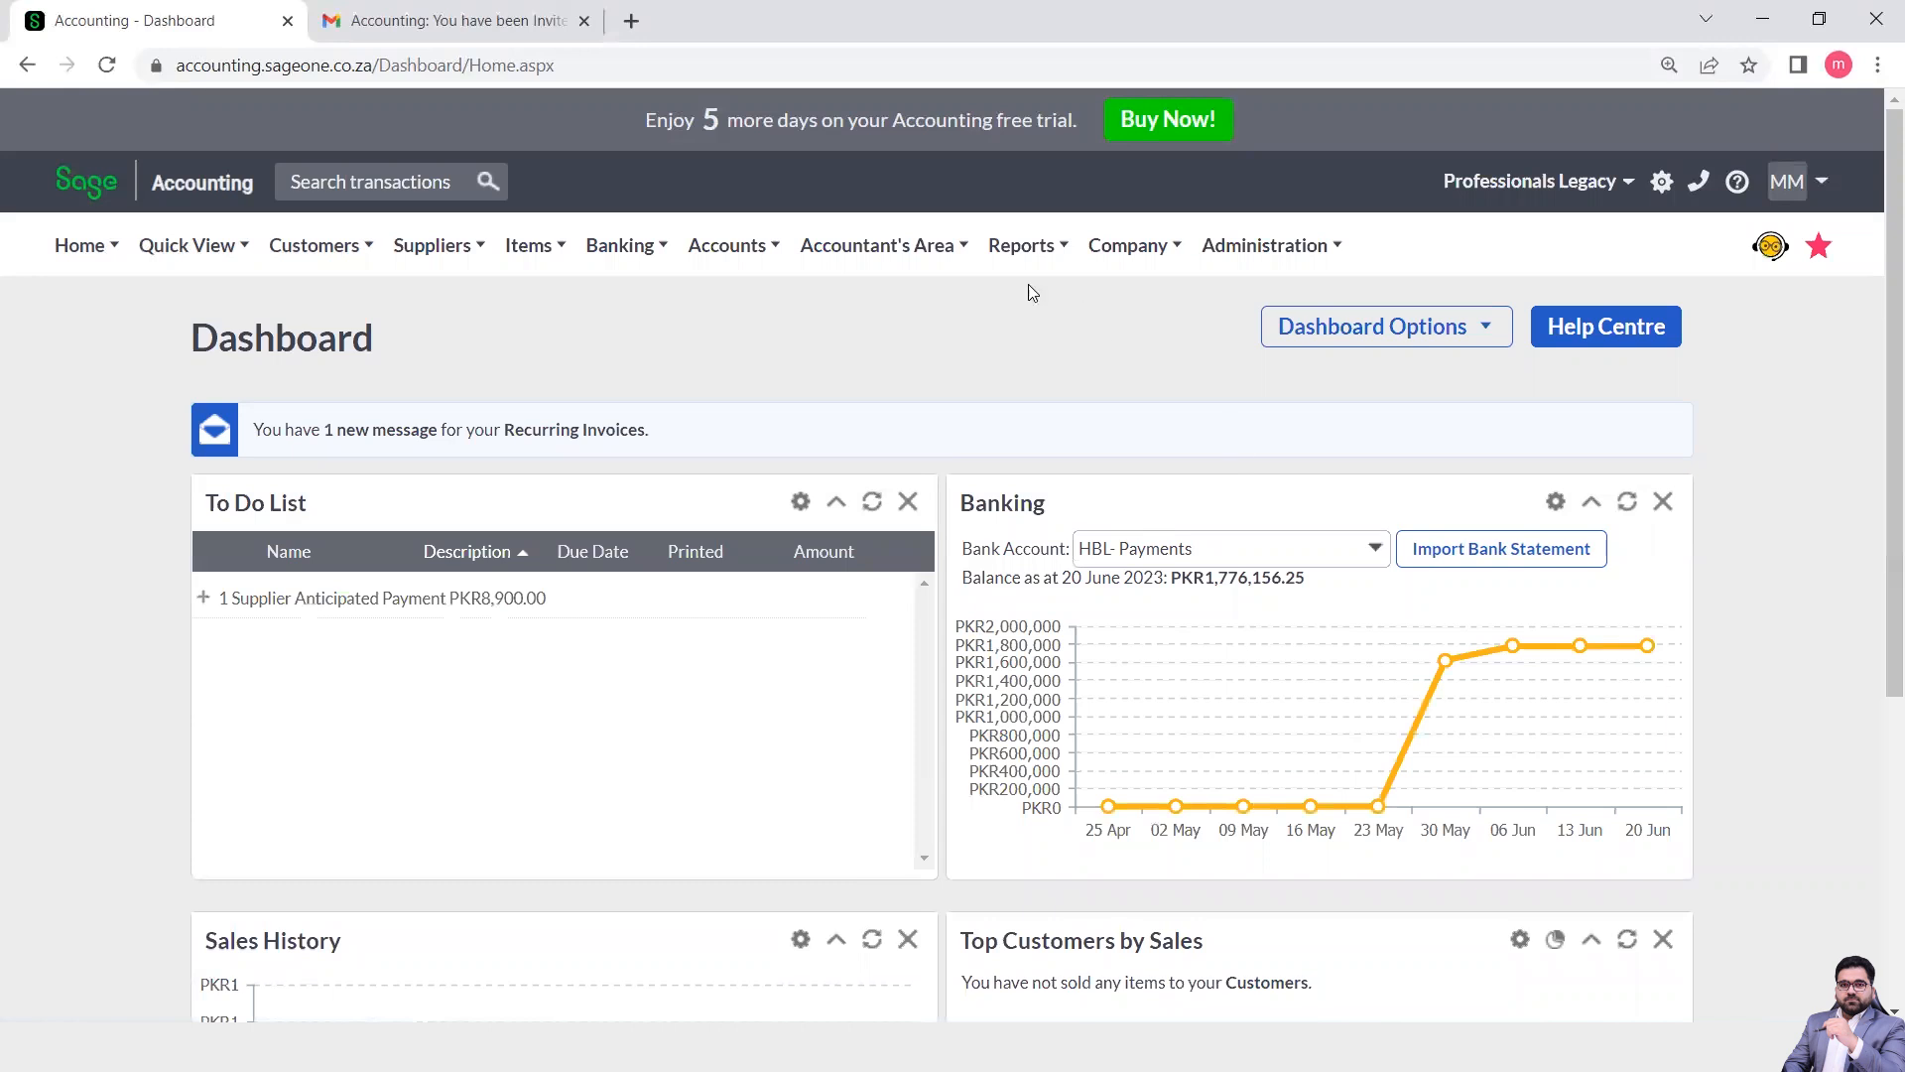
Open Process Journal Entries and bring up the blank line for new journals.
mouse_move(913, 270)
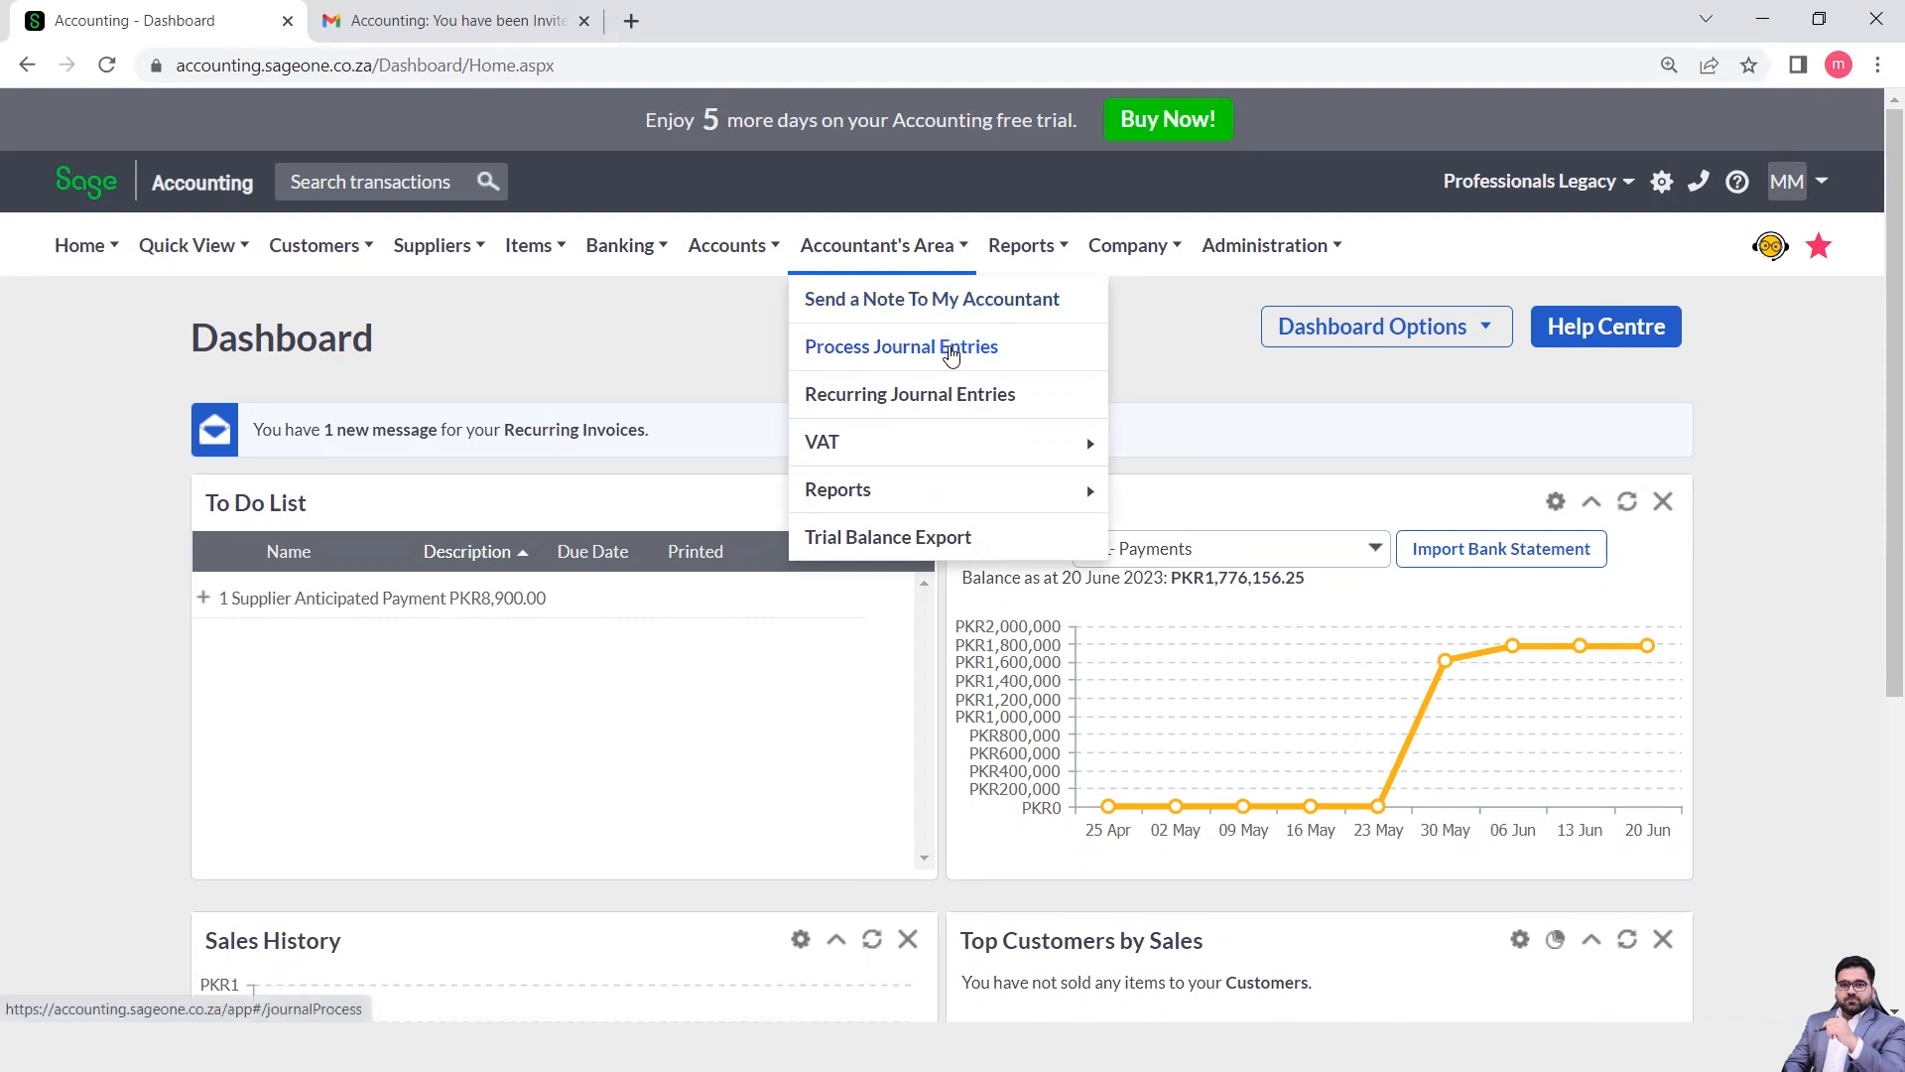
click(951, 349)
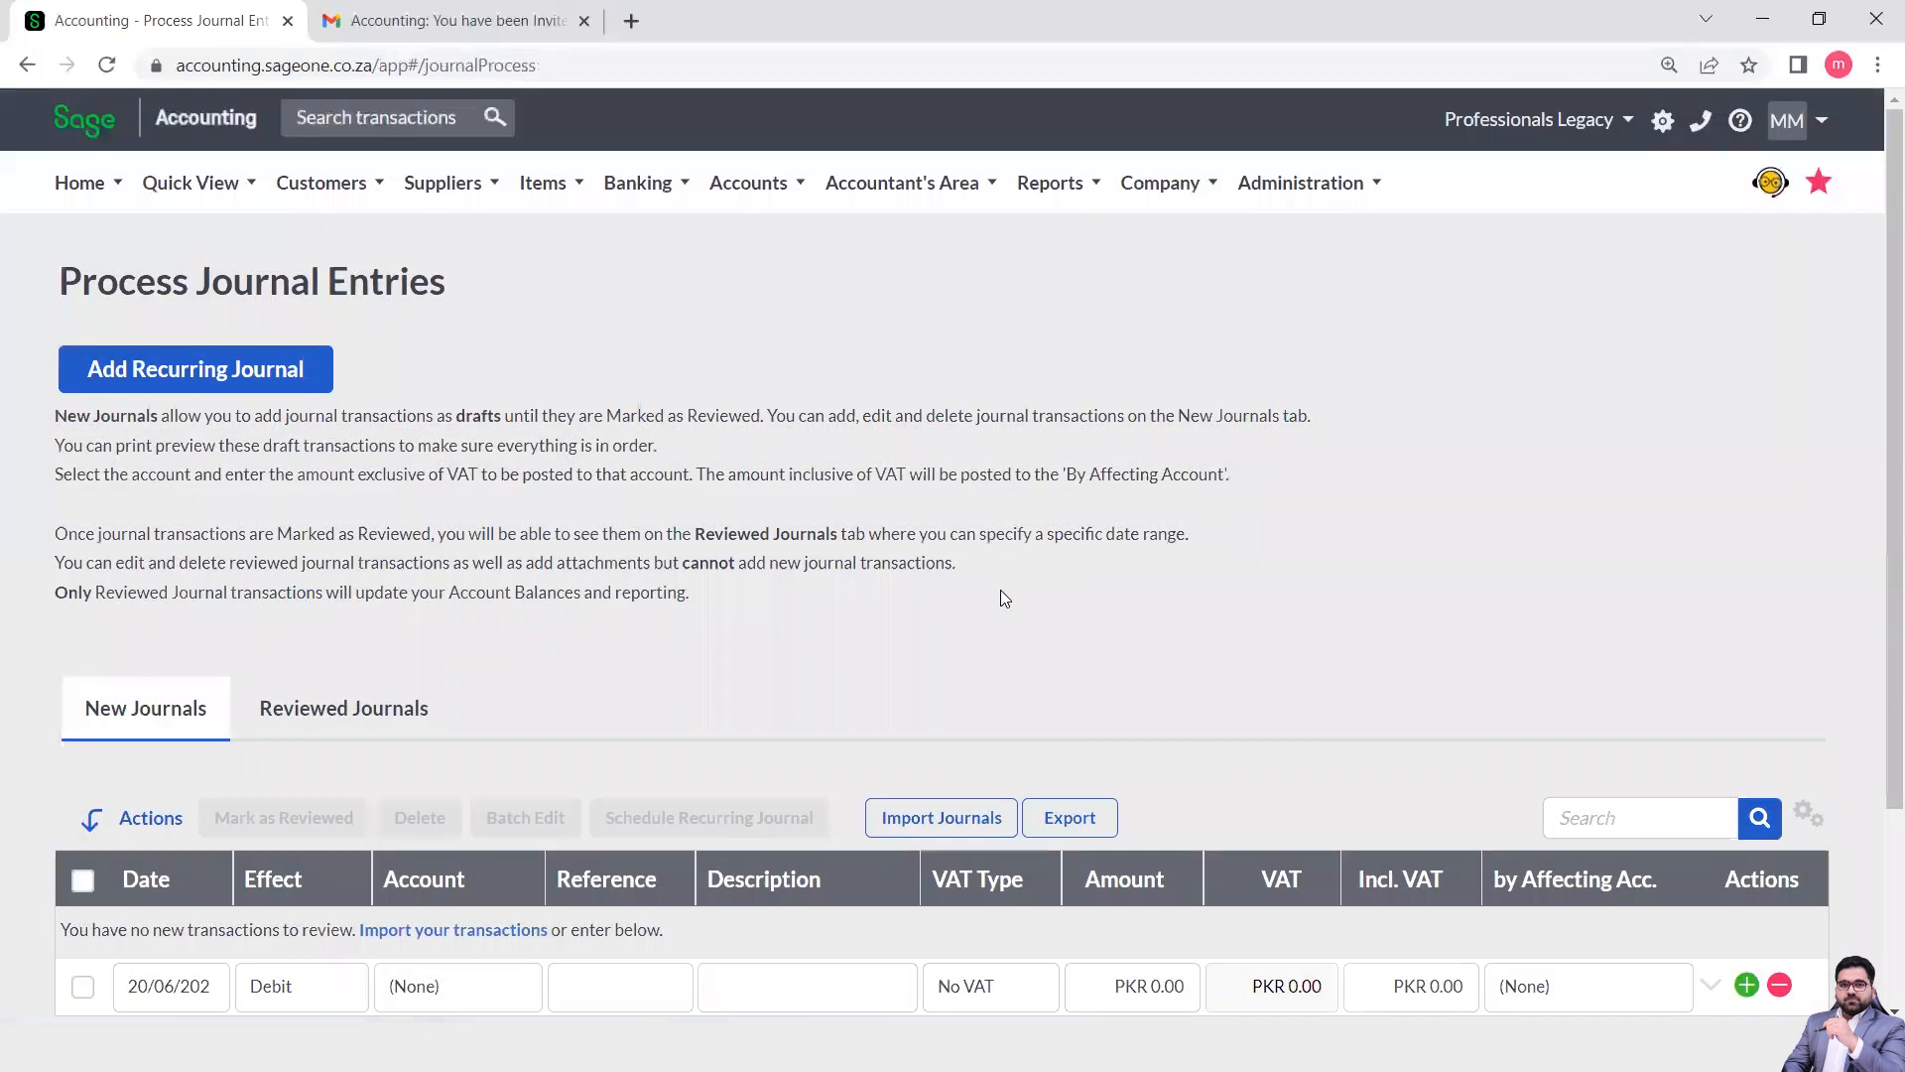
scroll(1000, 590, down, 3)
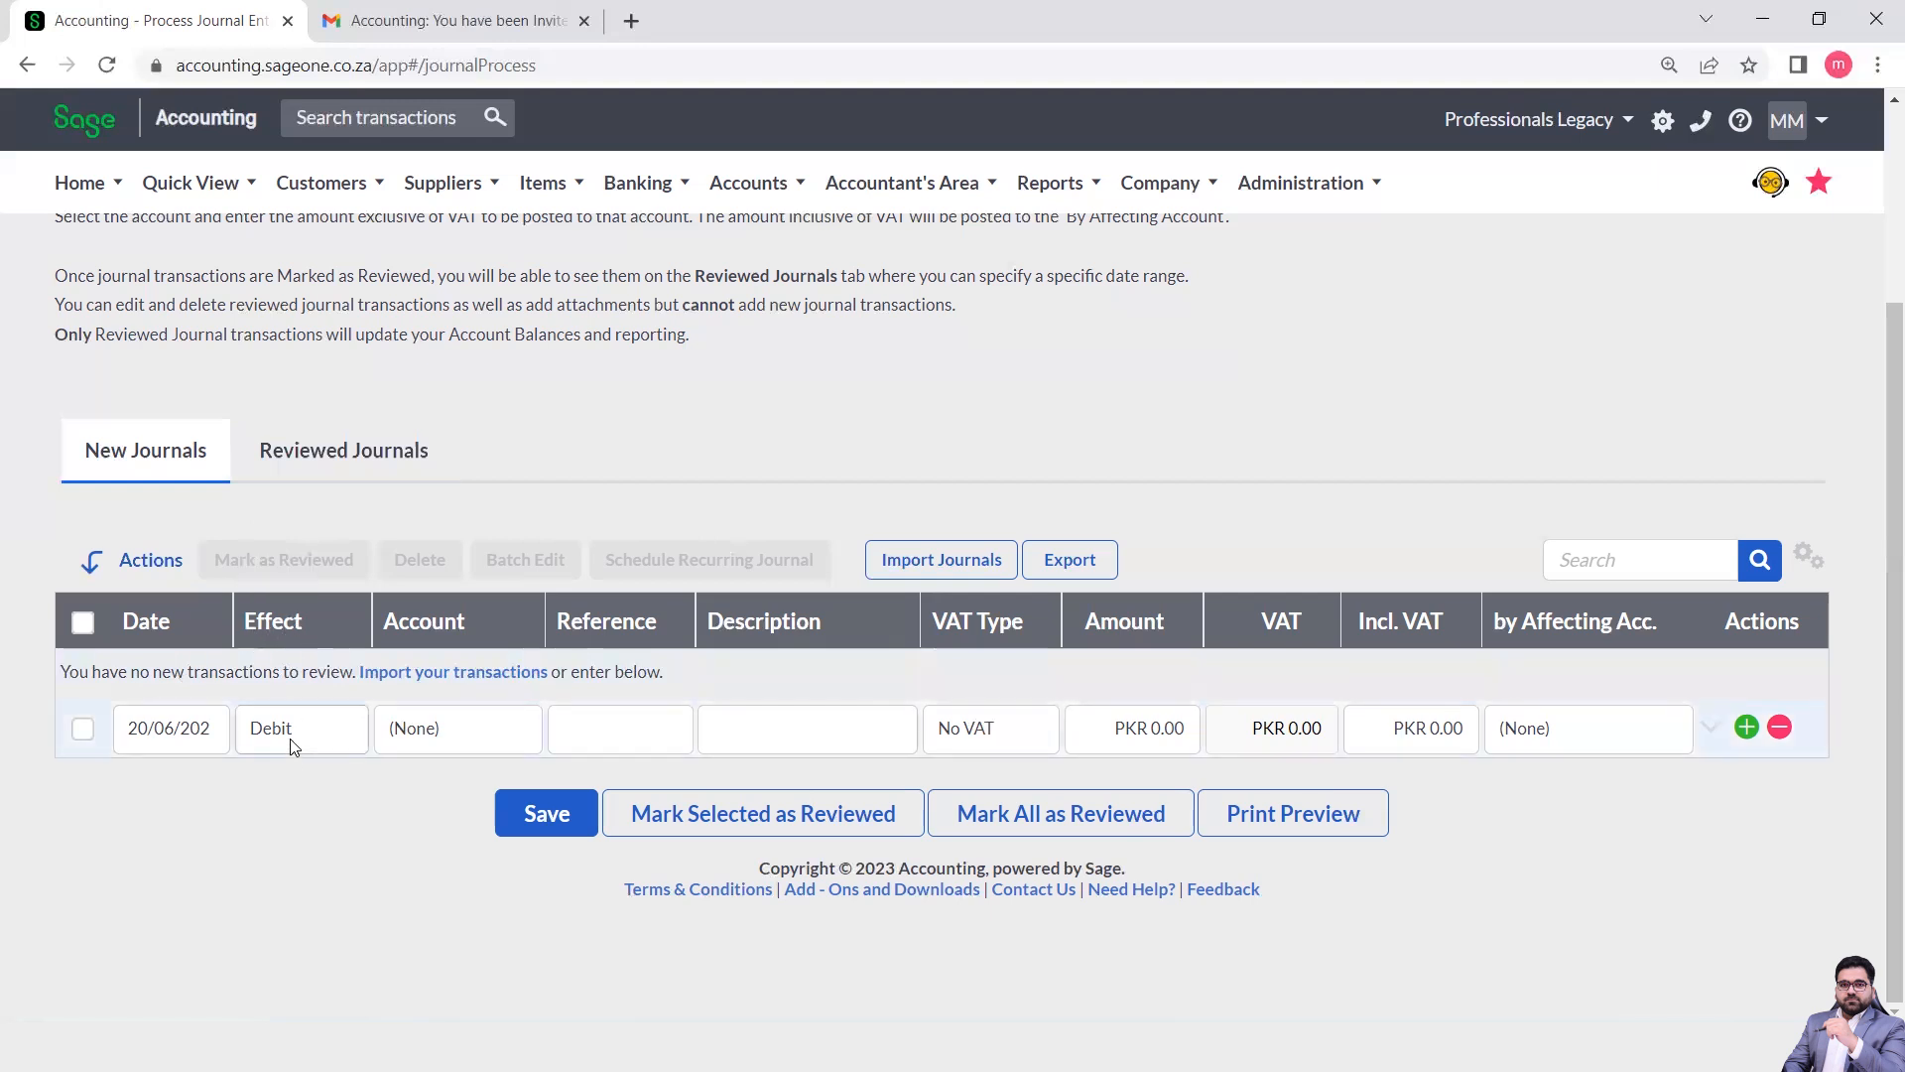
Examine the Effect options and the Account, Reference, Description and VAT Type fields of the blank journal line.
click(340, 734)
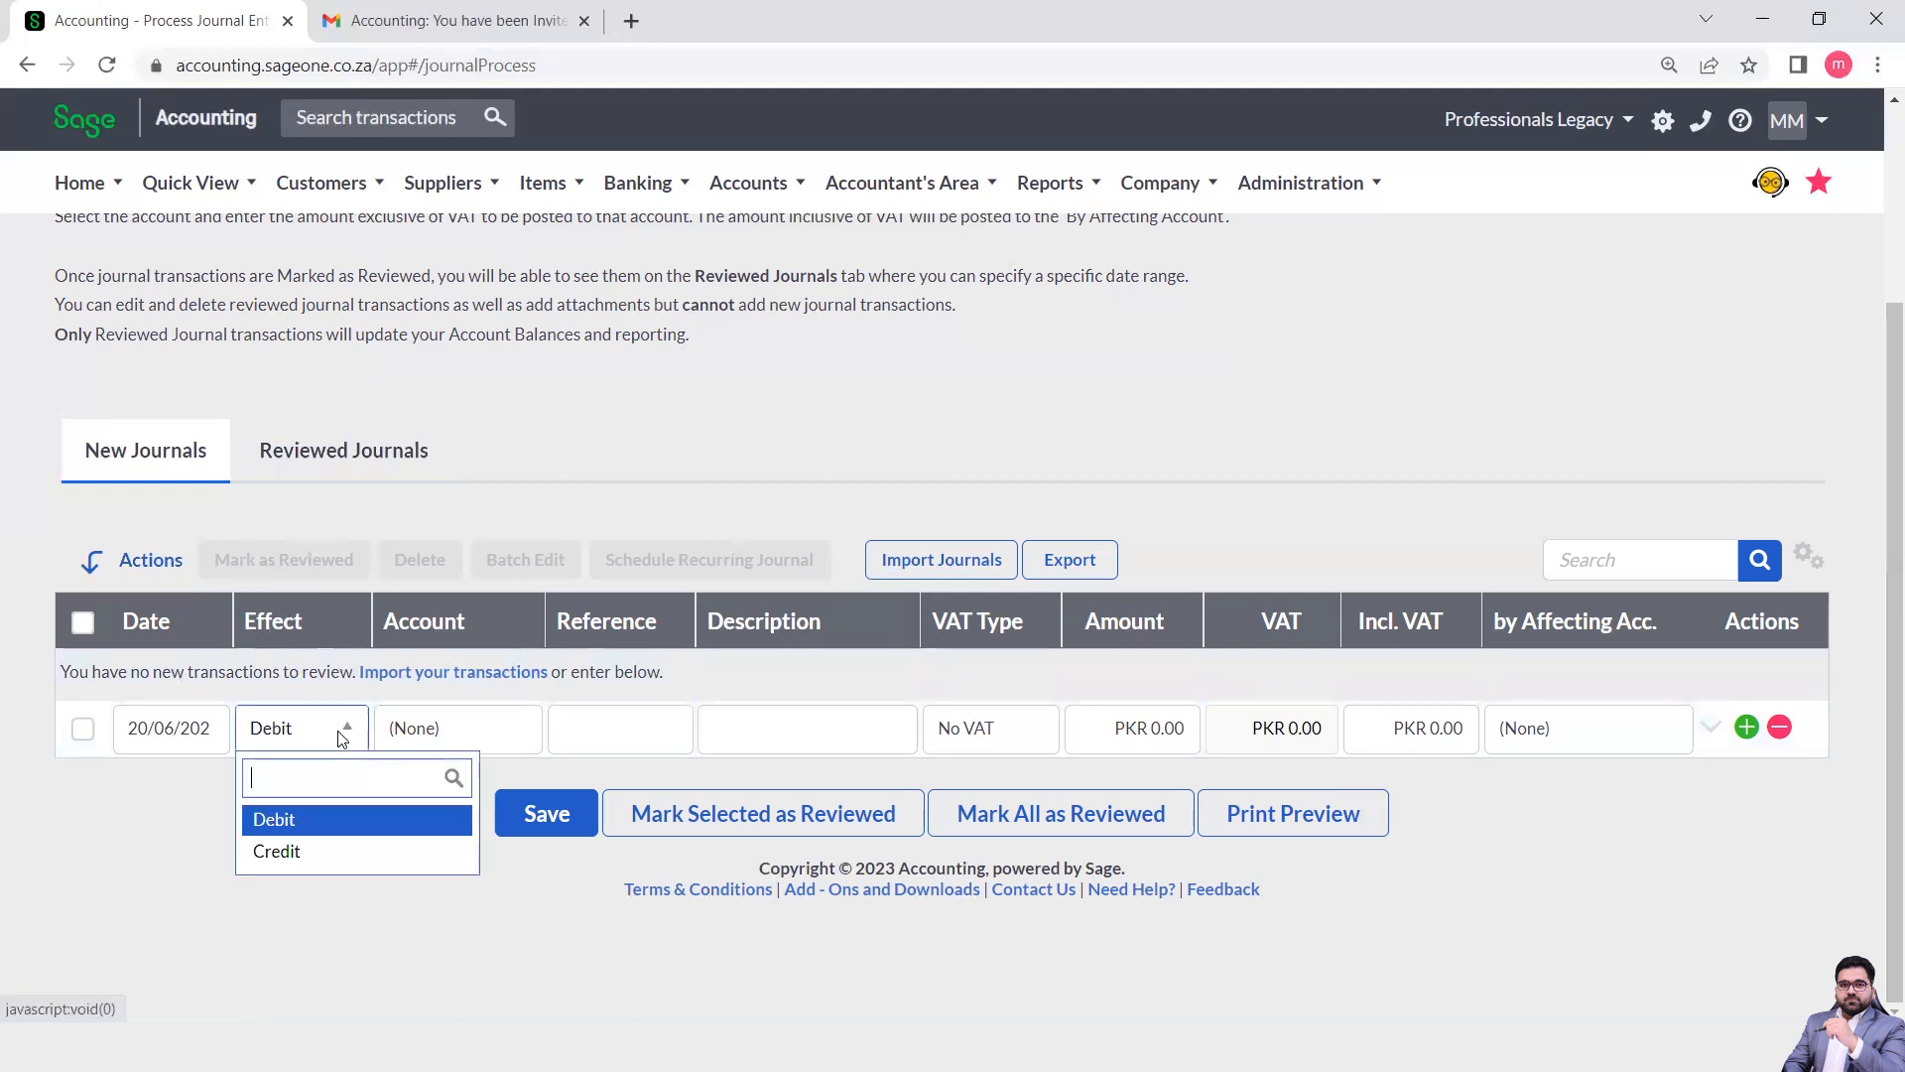
click(156, 816)
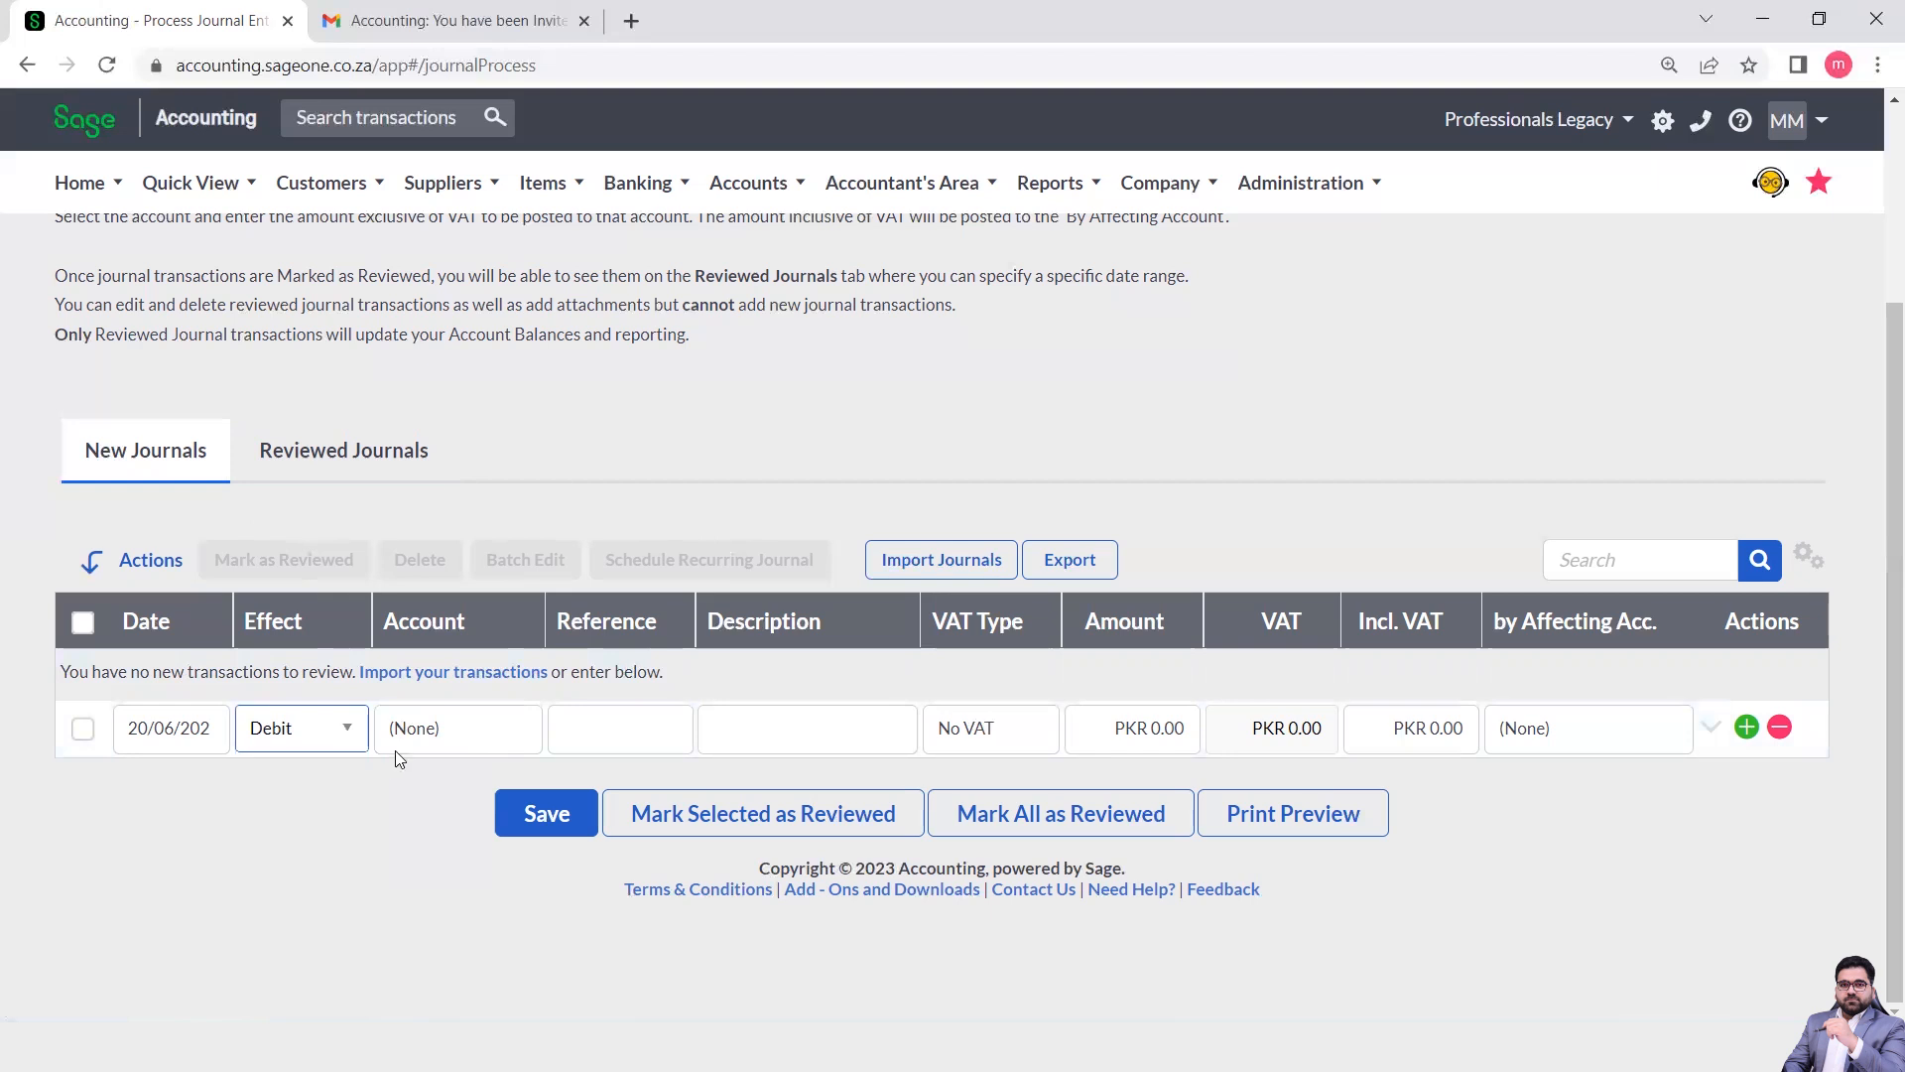
click(444, 735)
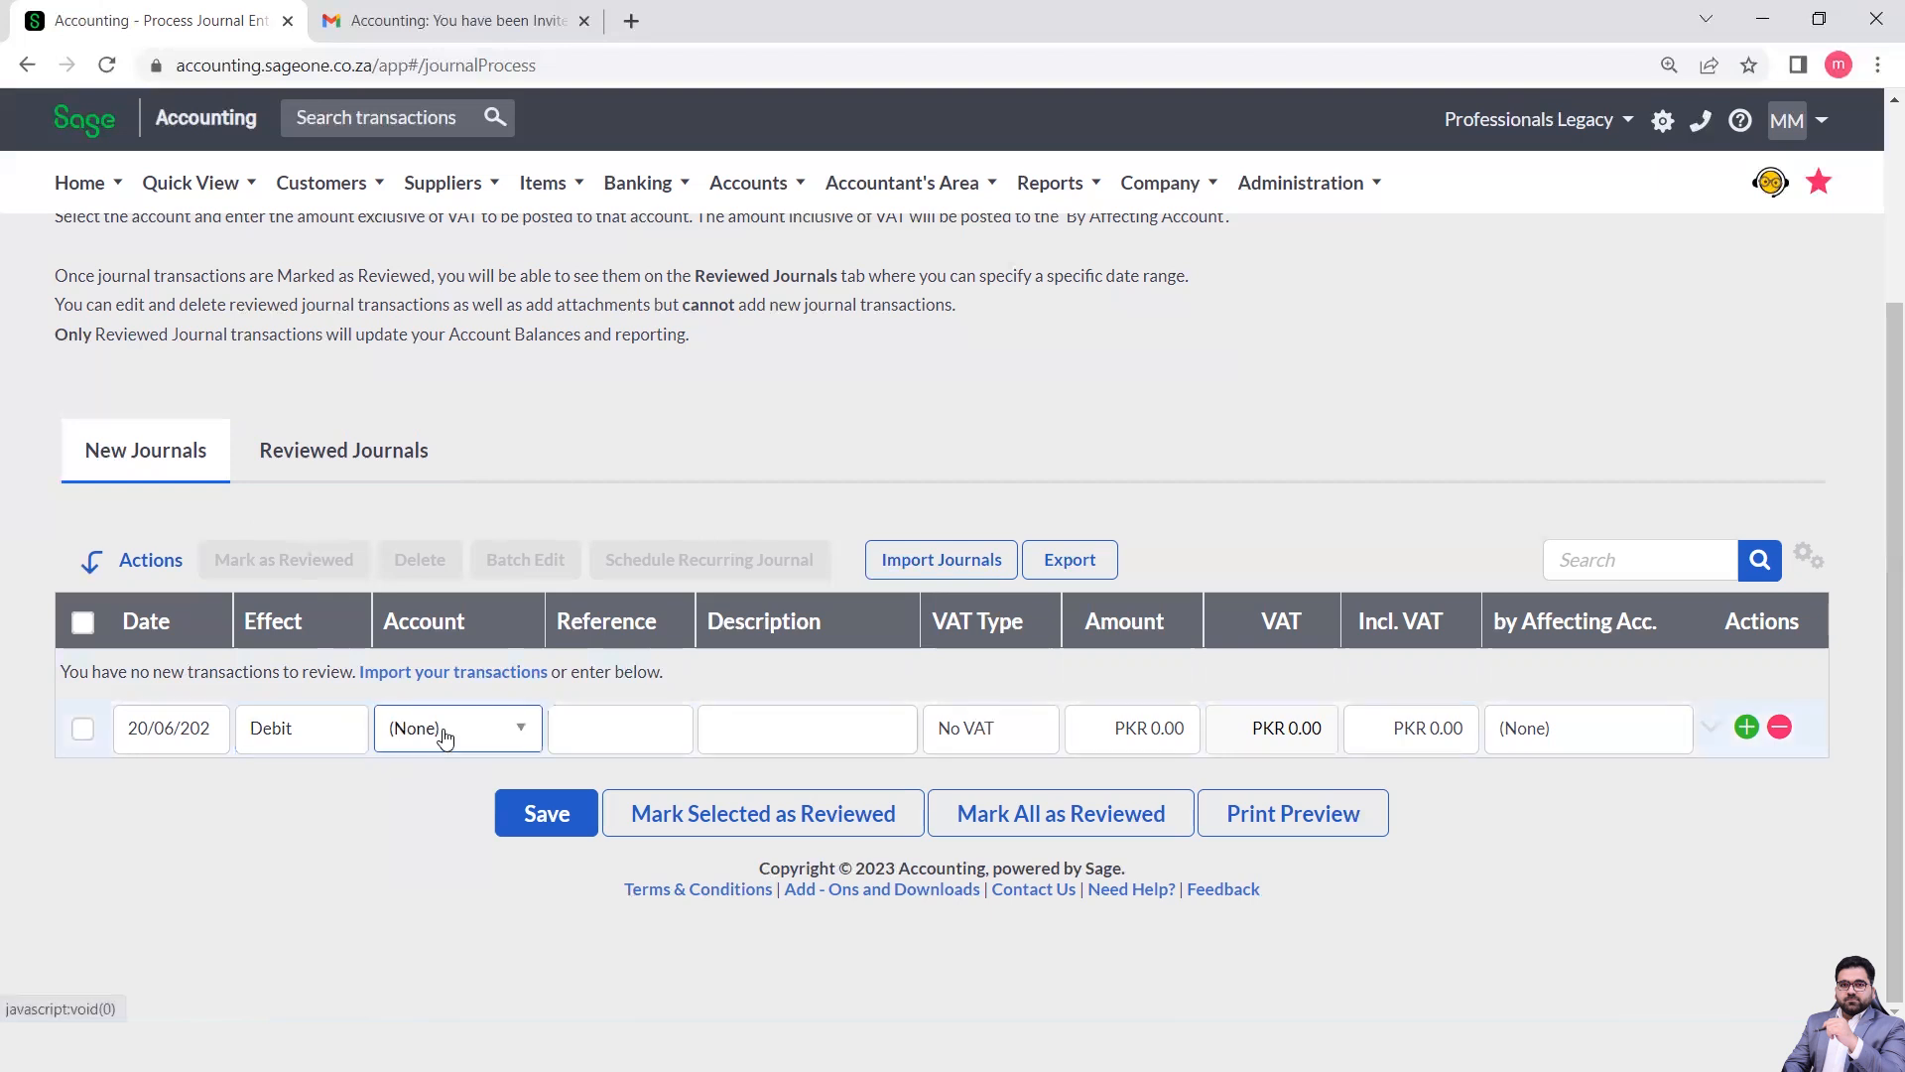
click(565, 735)
click(812, 740)
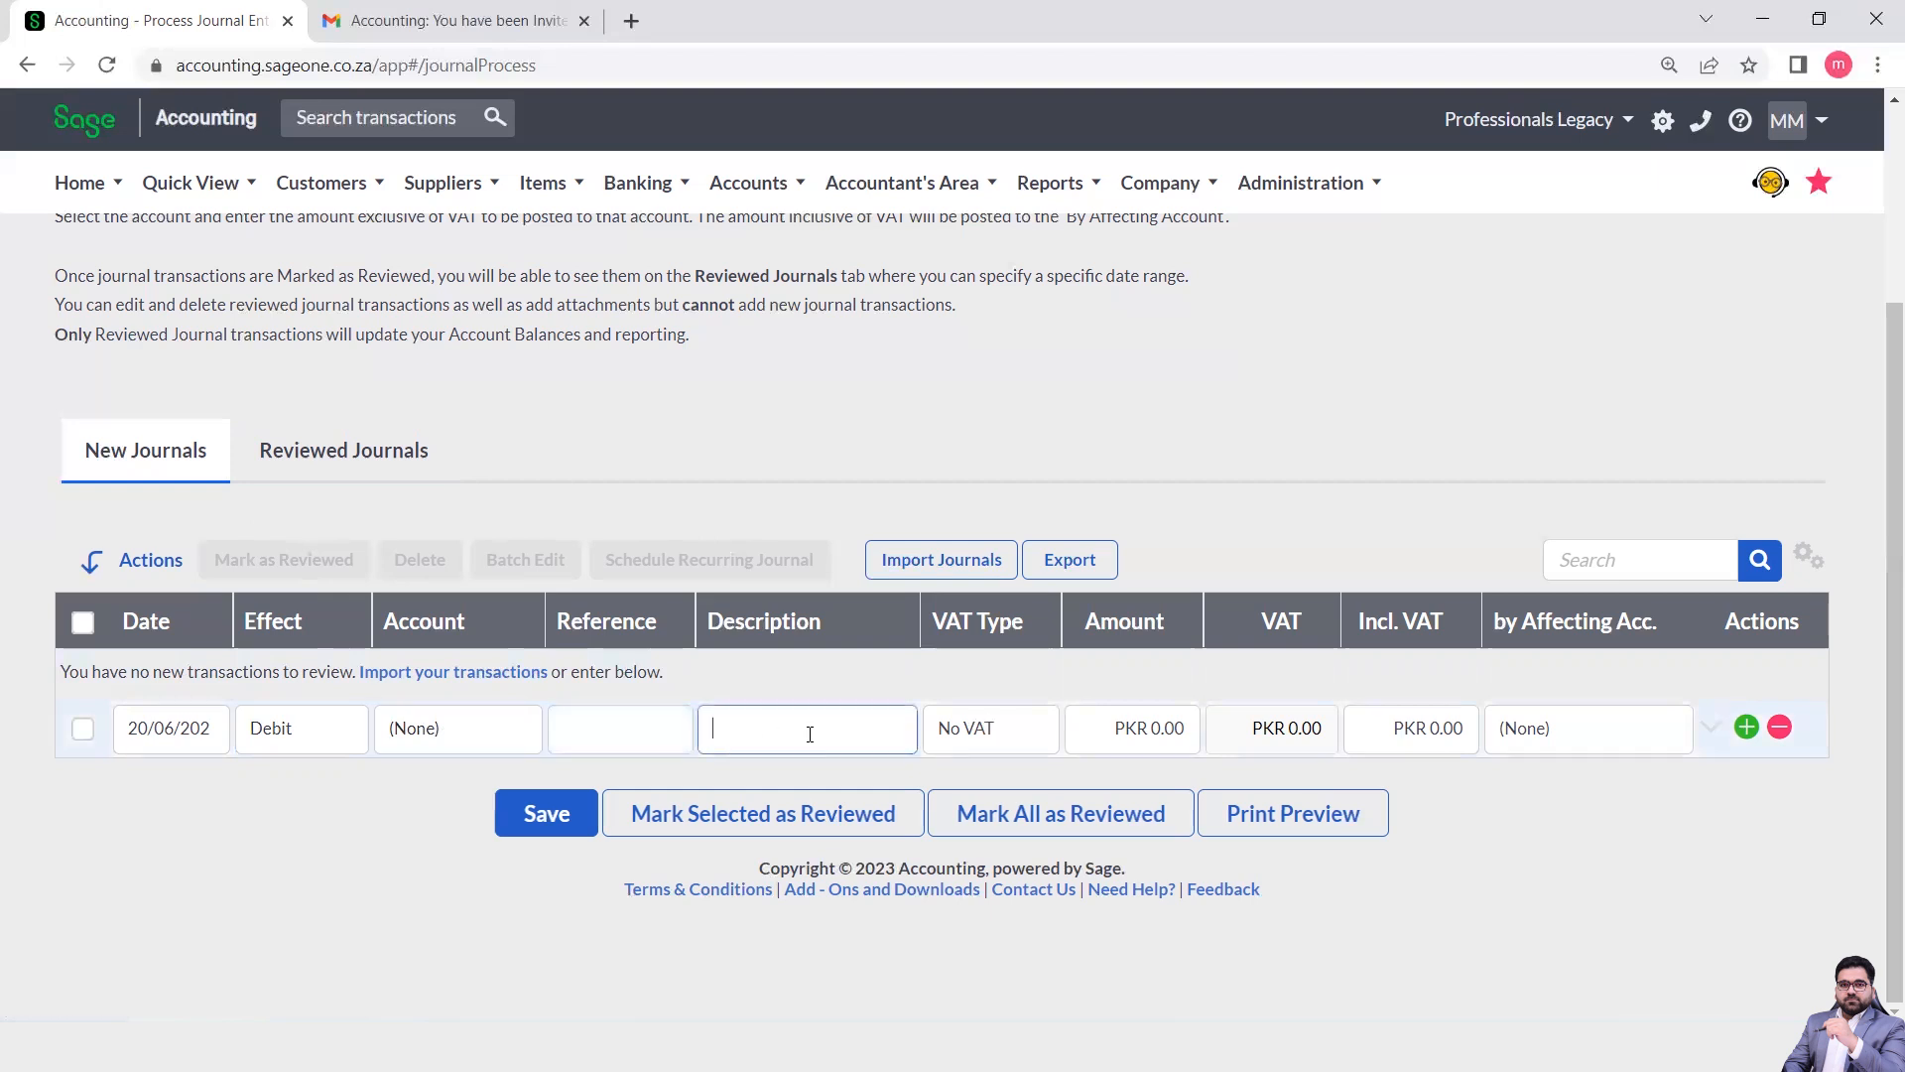
click(1010, 734)
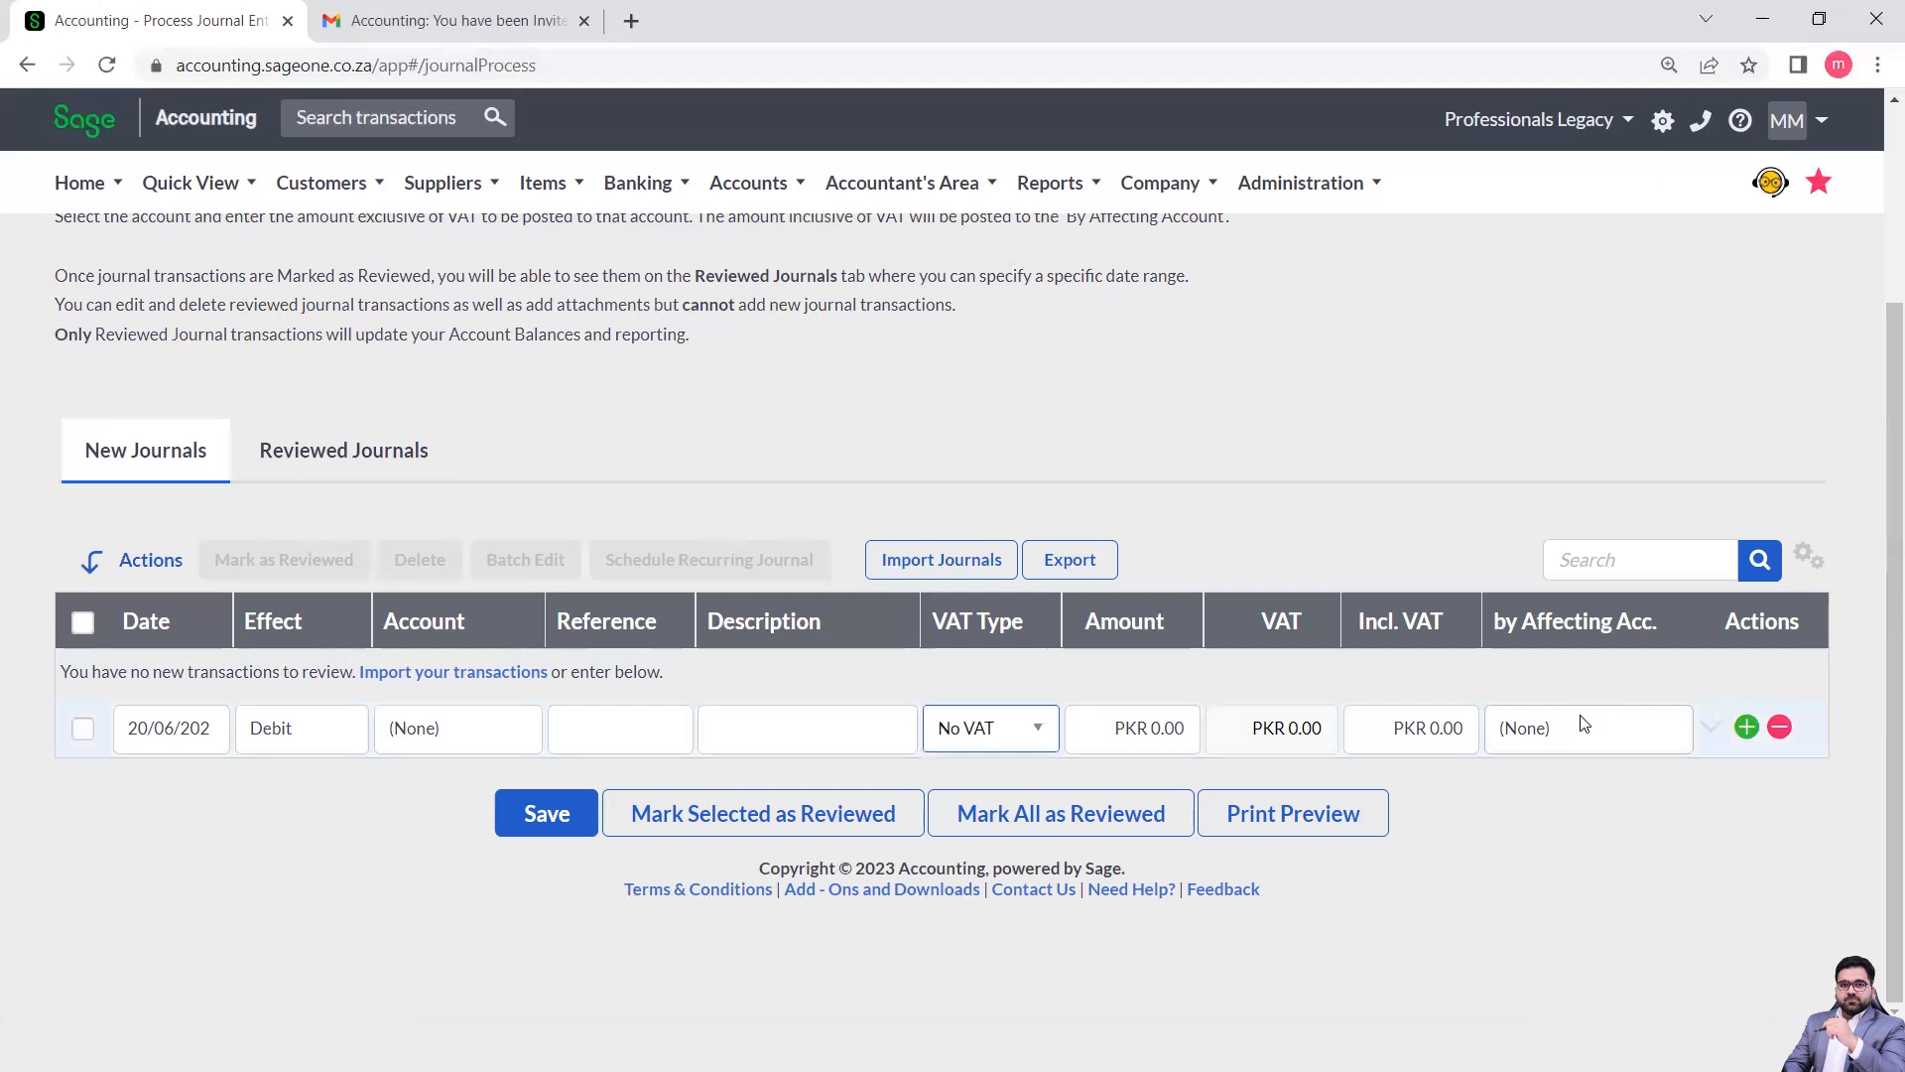
Review the Analysis Codes columns offered for customising the journal grid, then dismiss the dialog without saving.
click(1815, 557)
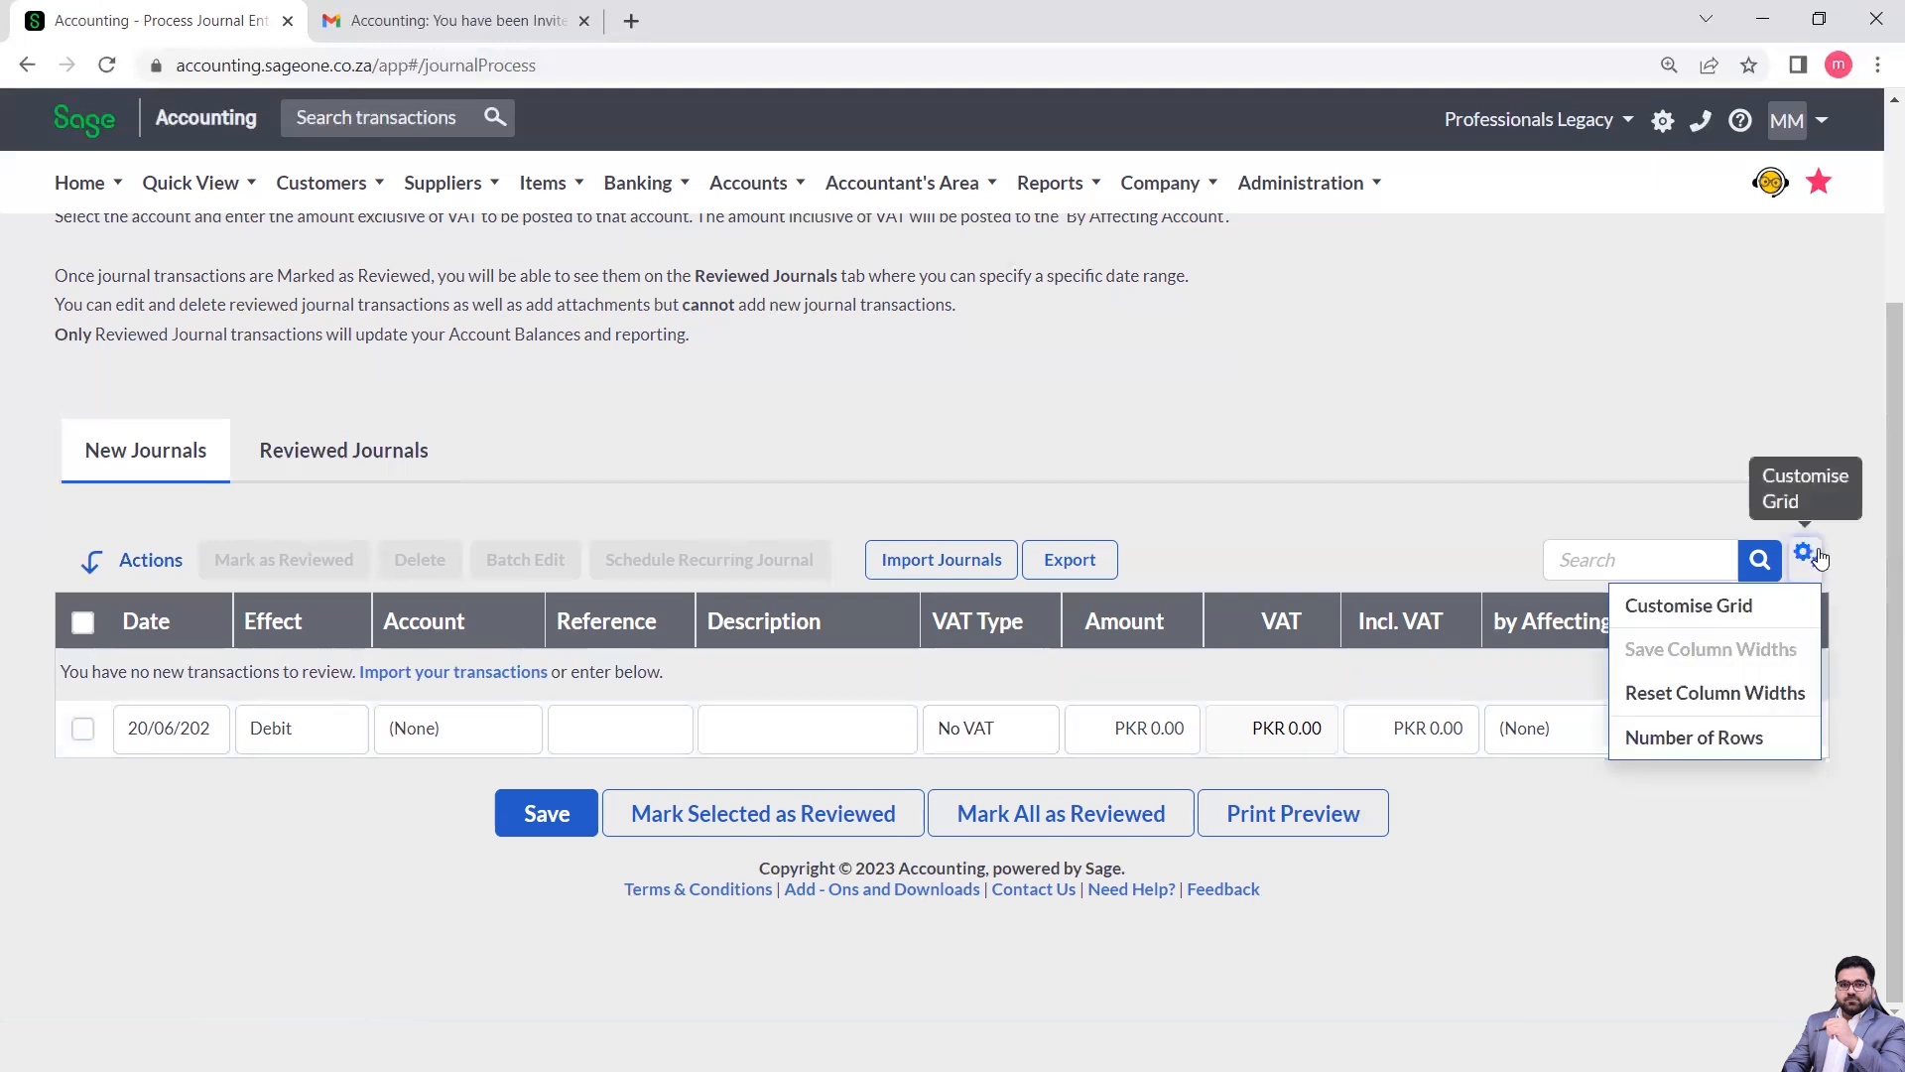
click(1721, 607)
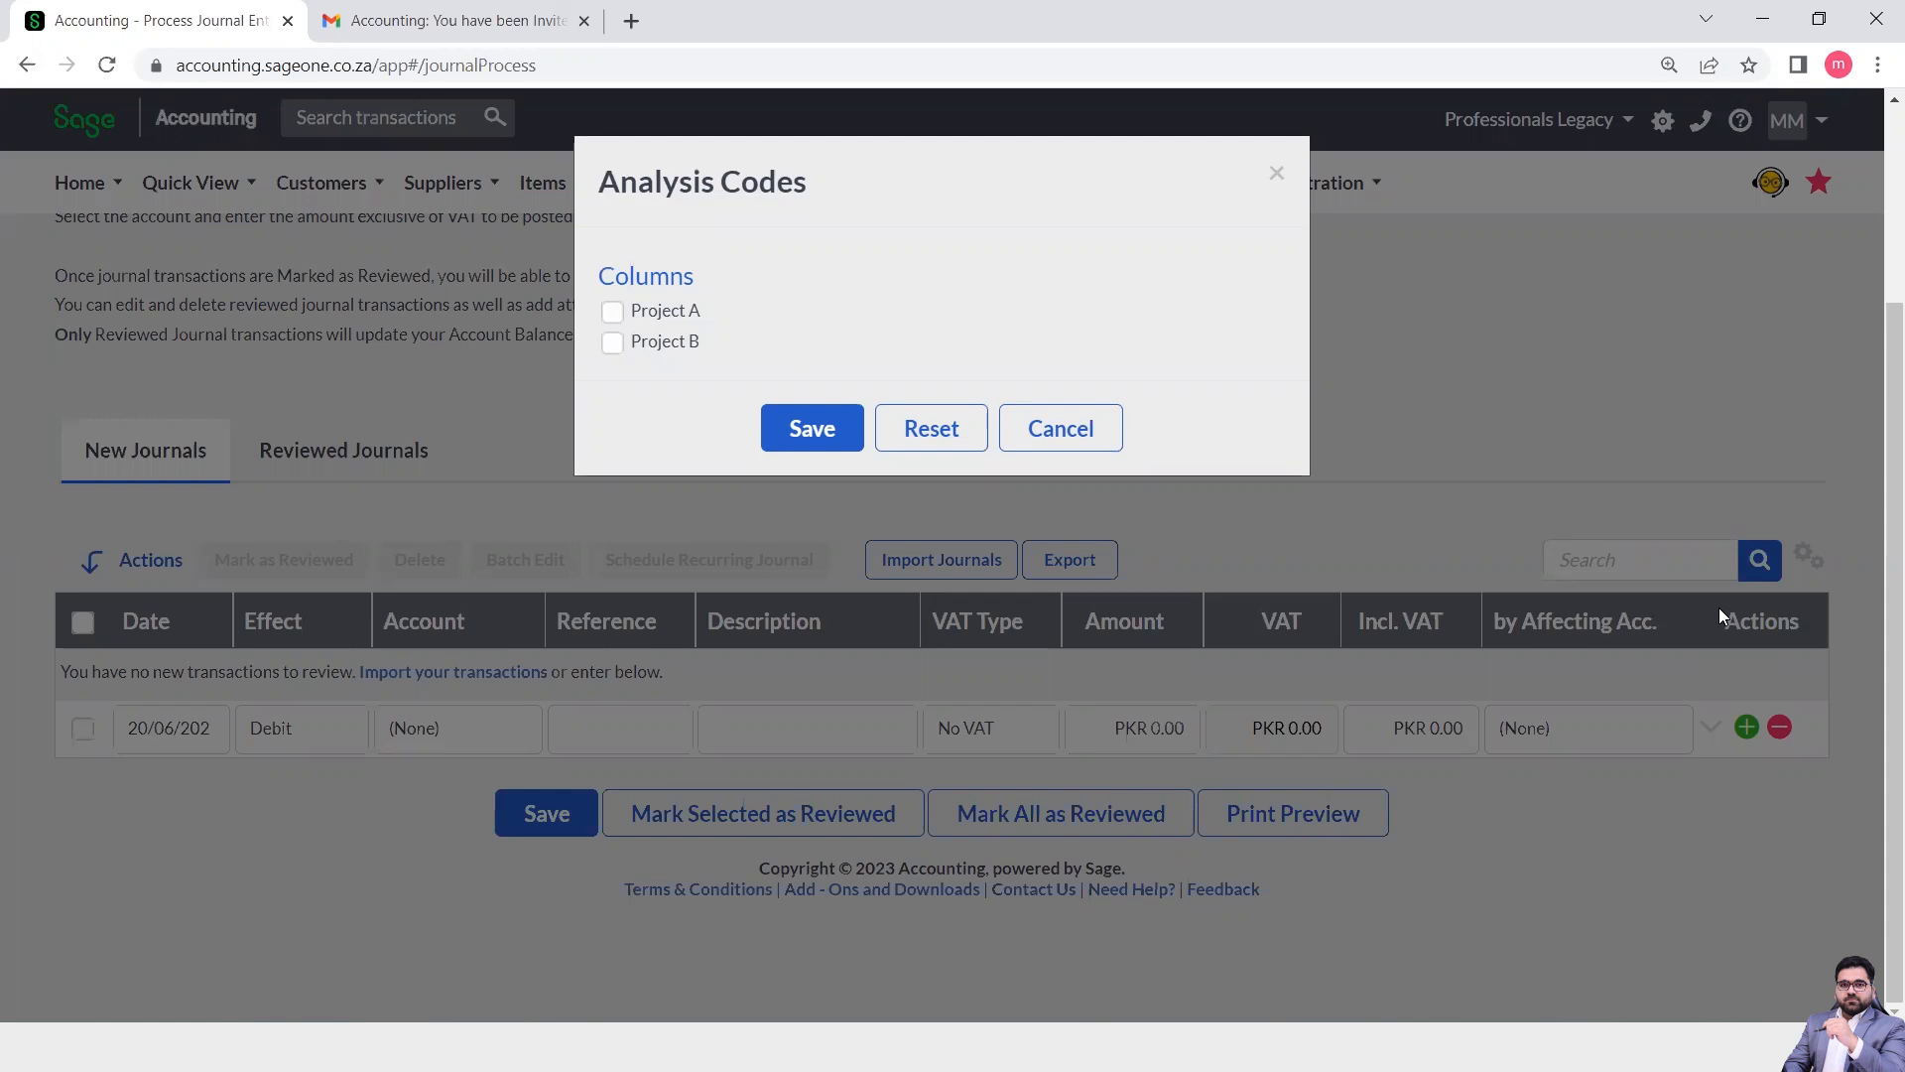
click(1083, 429)
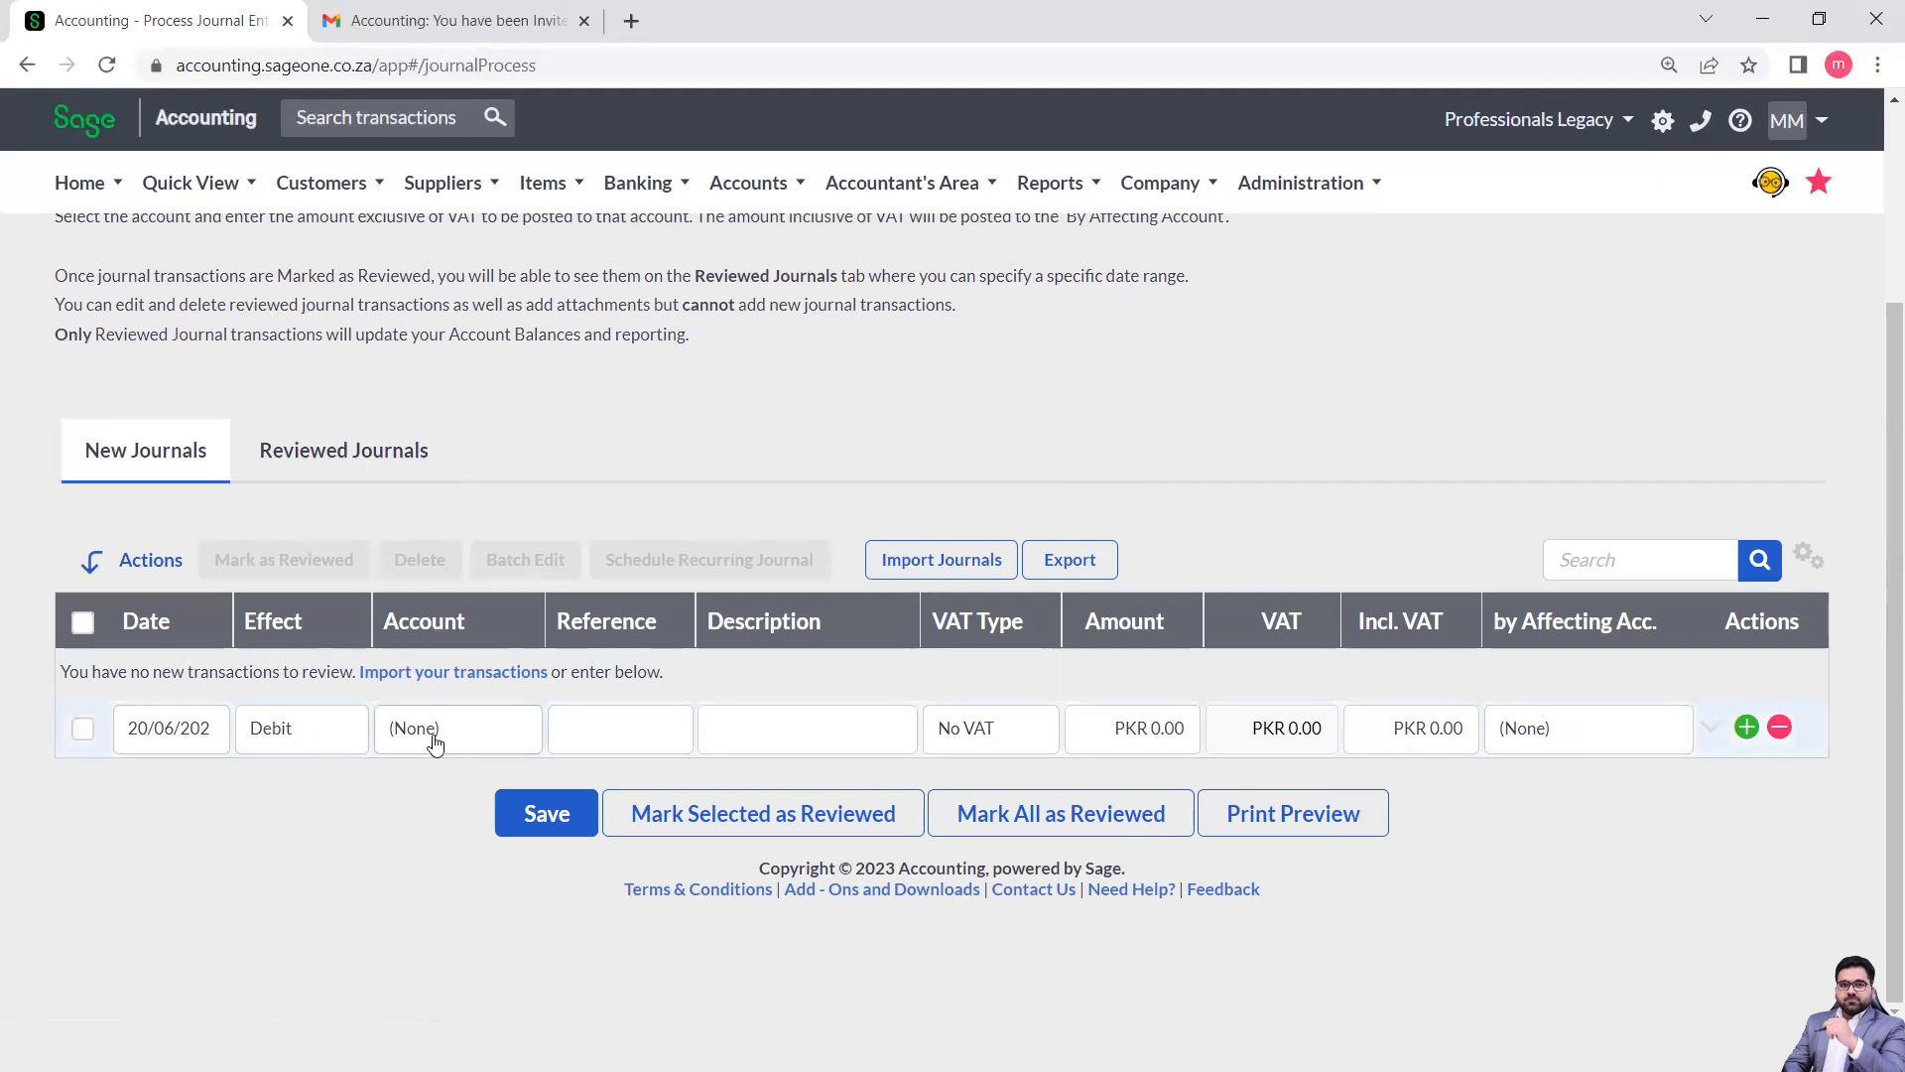
Set the first journal line's account to Depreciation and its reference to R-0001.
click(524, 732)
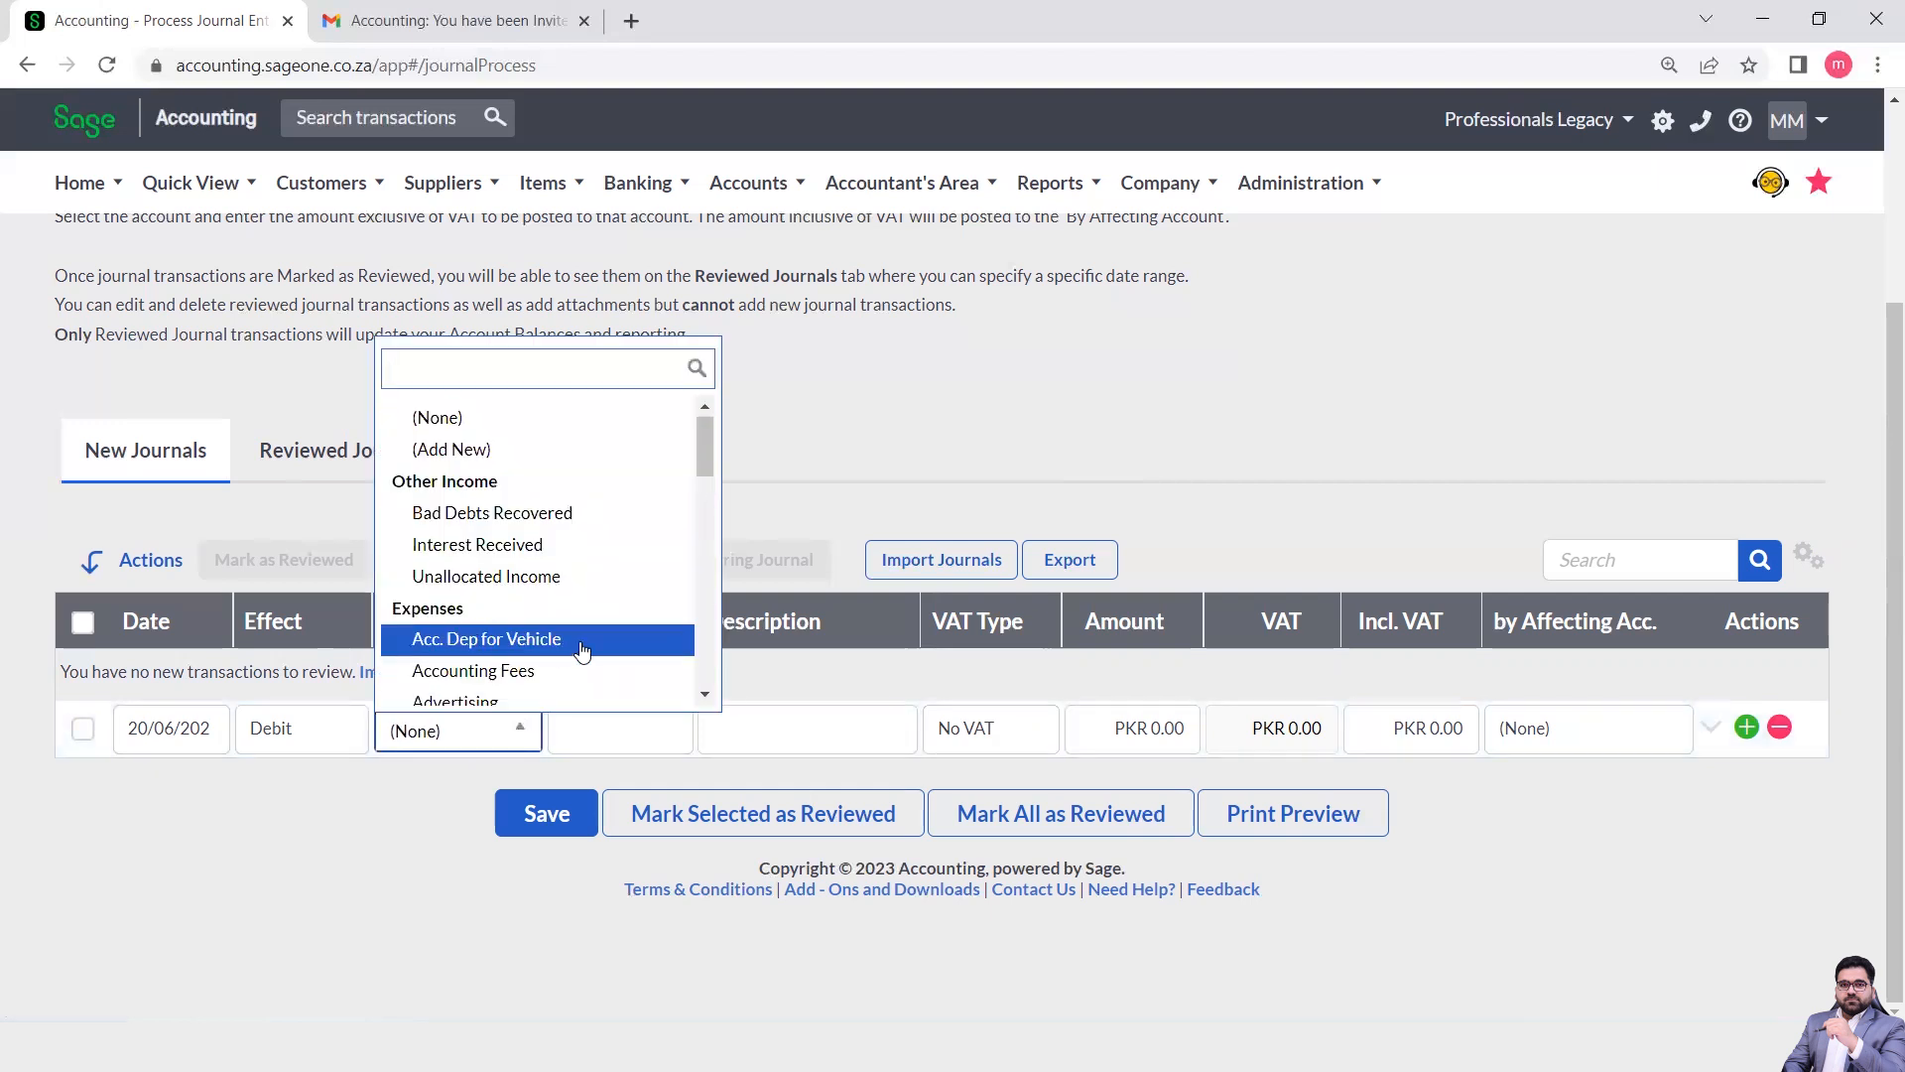
click(706, 695)
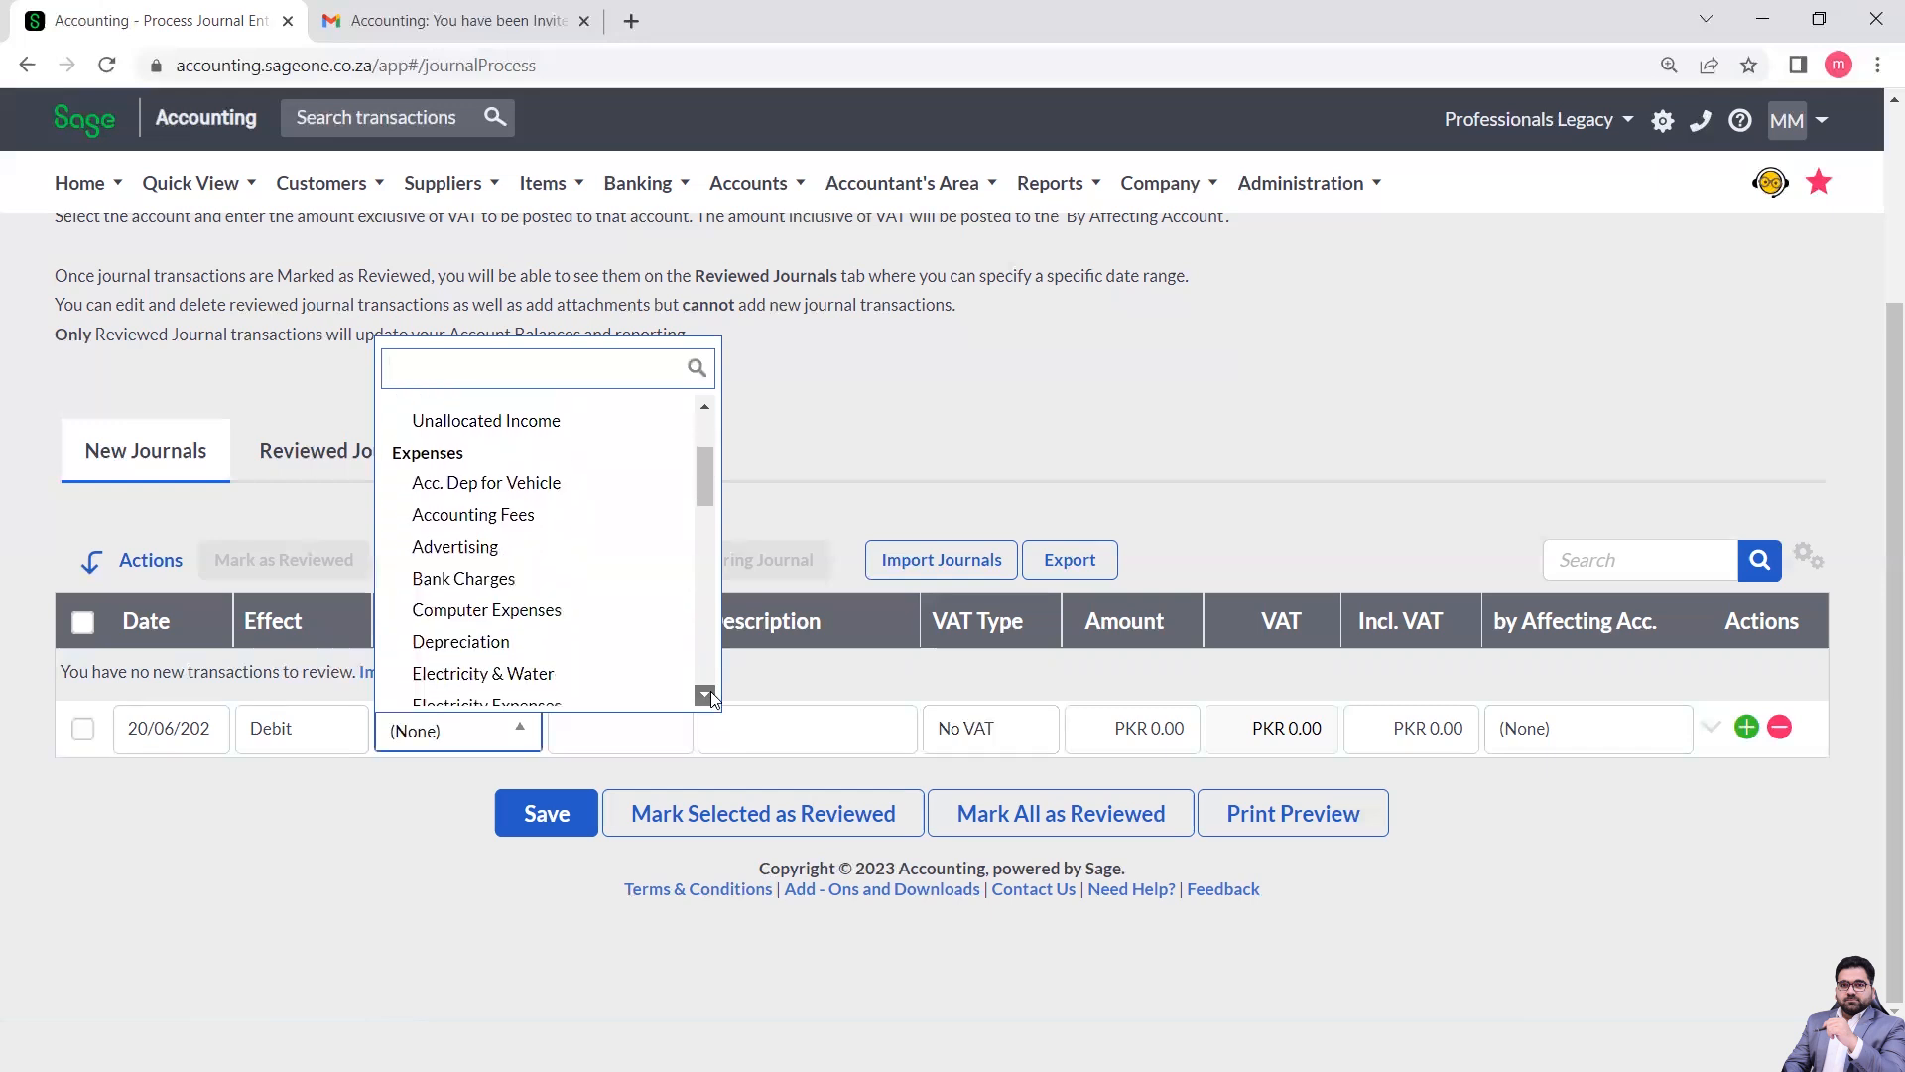
click(526, 553)
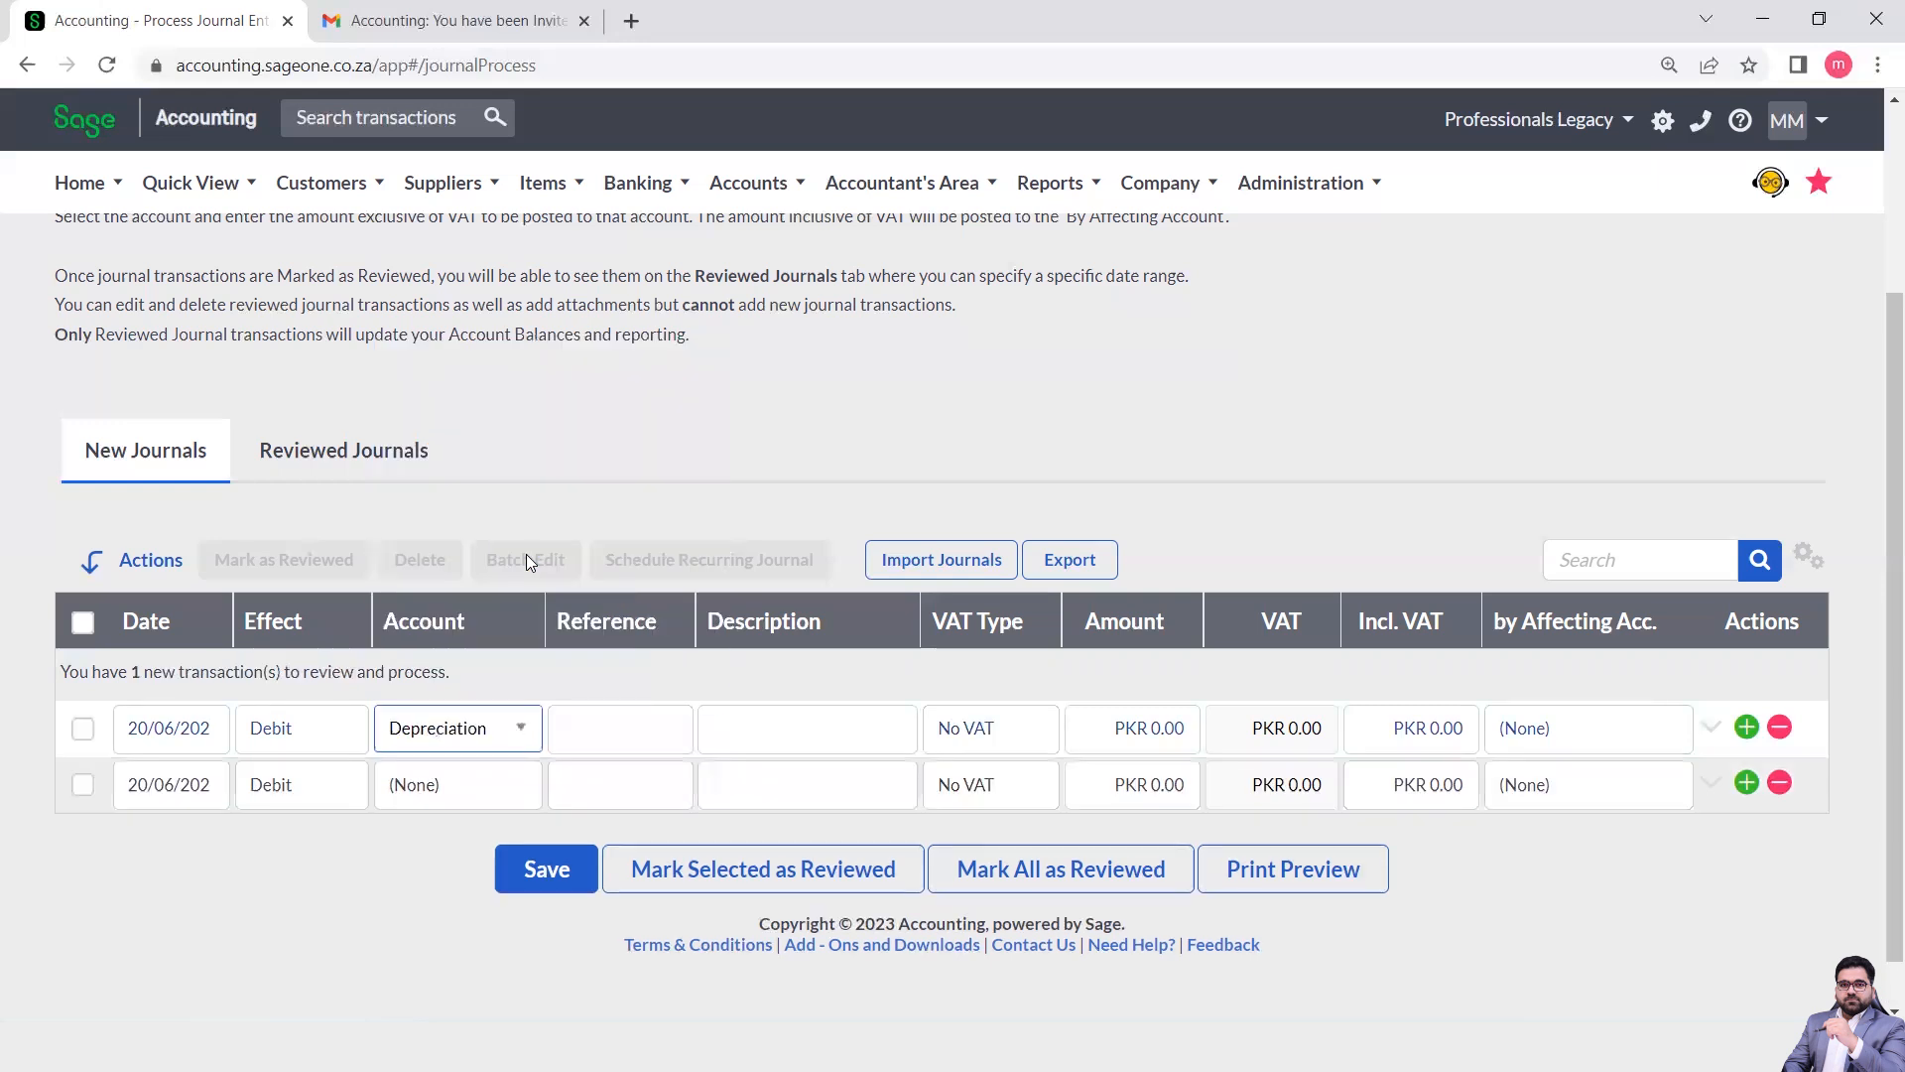
click(631, 732)
text(R-0001)
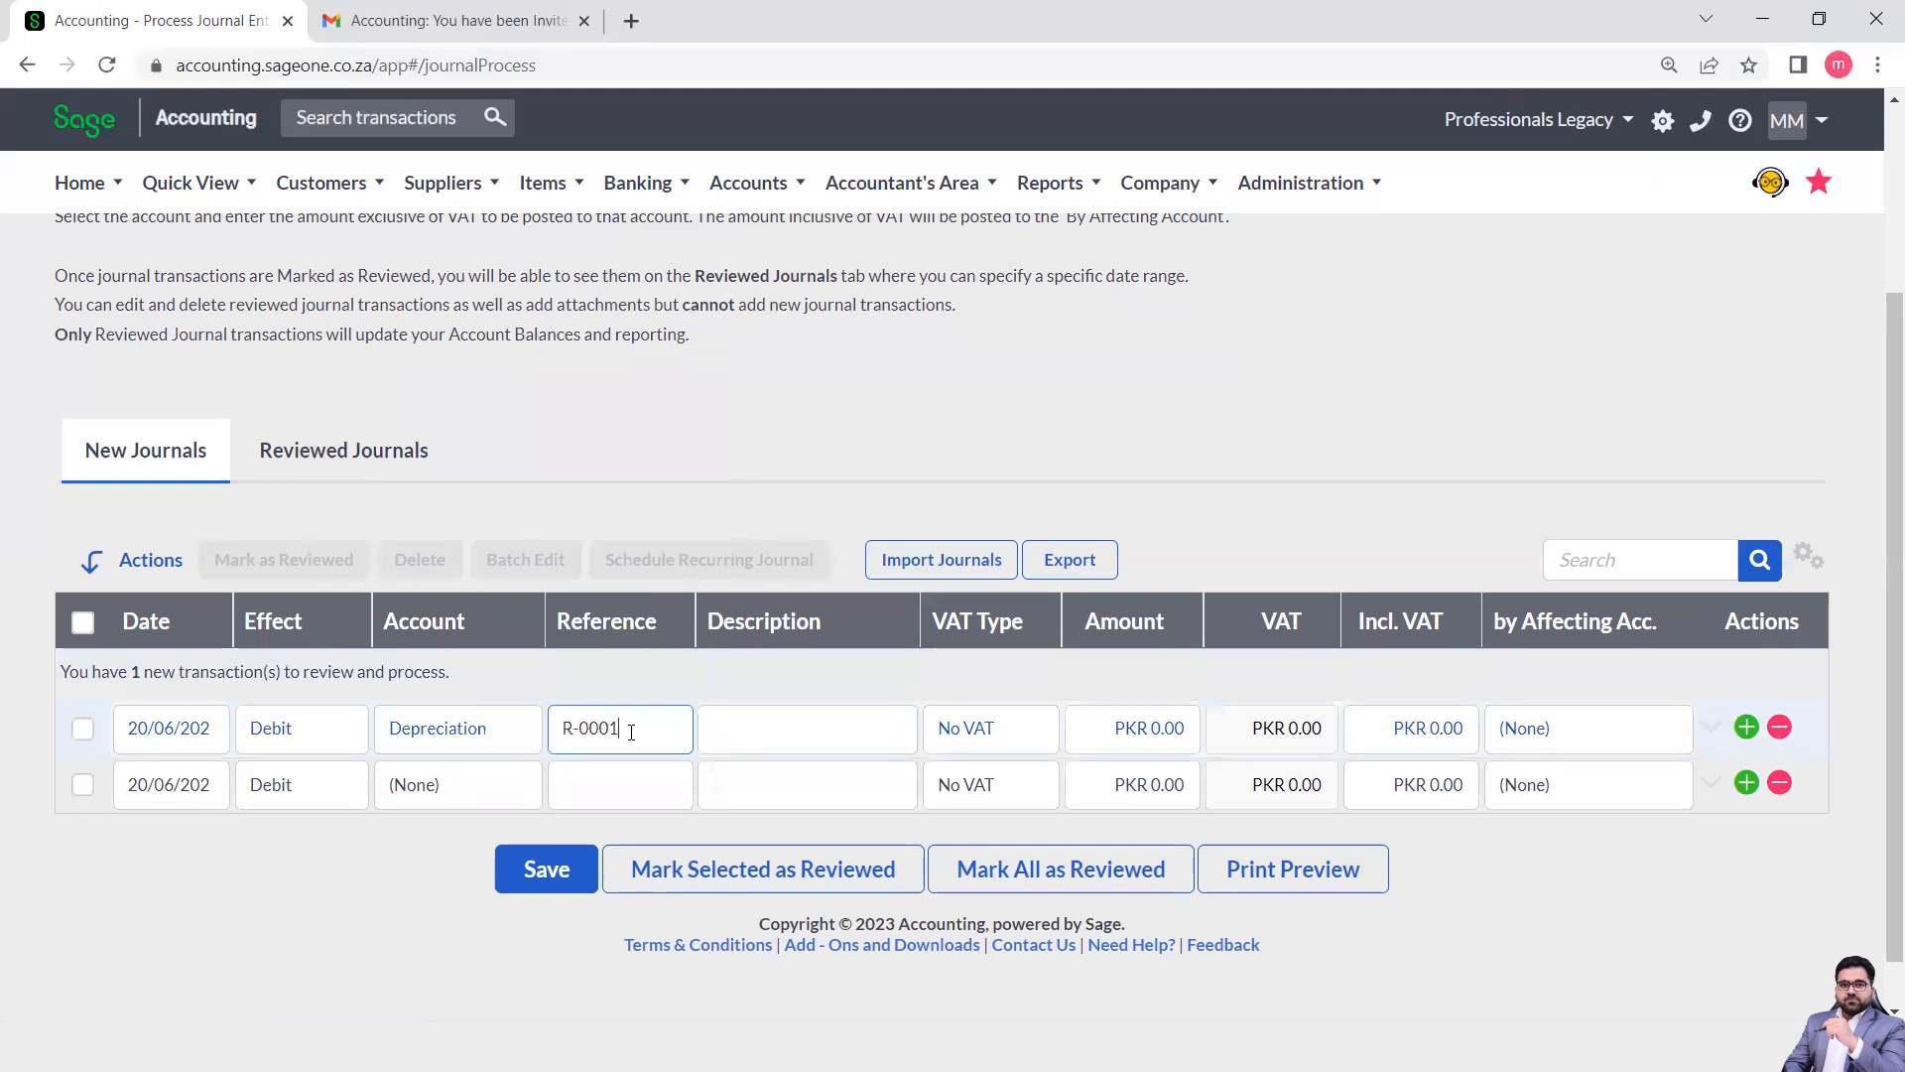
Describe the Depreciation line as "Depreciation for Vehicle" and set its amount to 50000.
click(761, 738)
text(Depric)
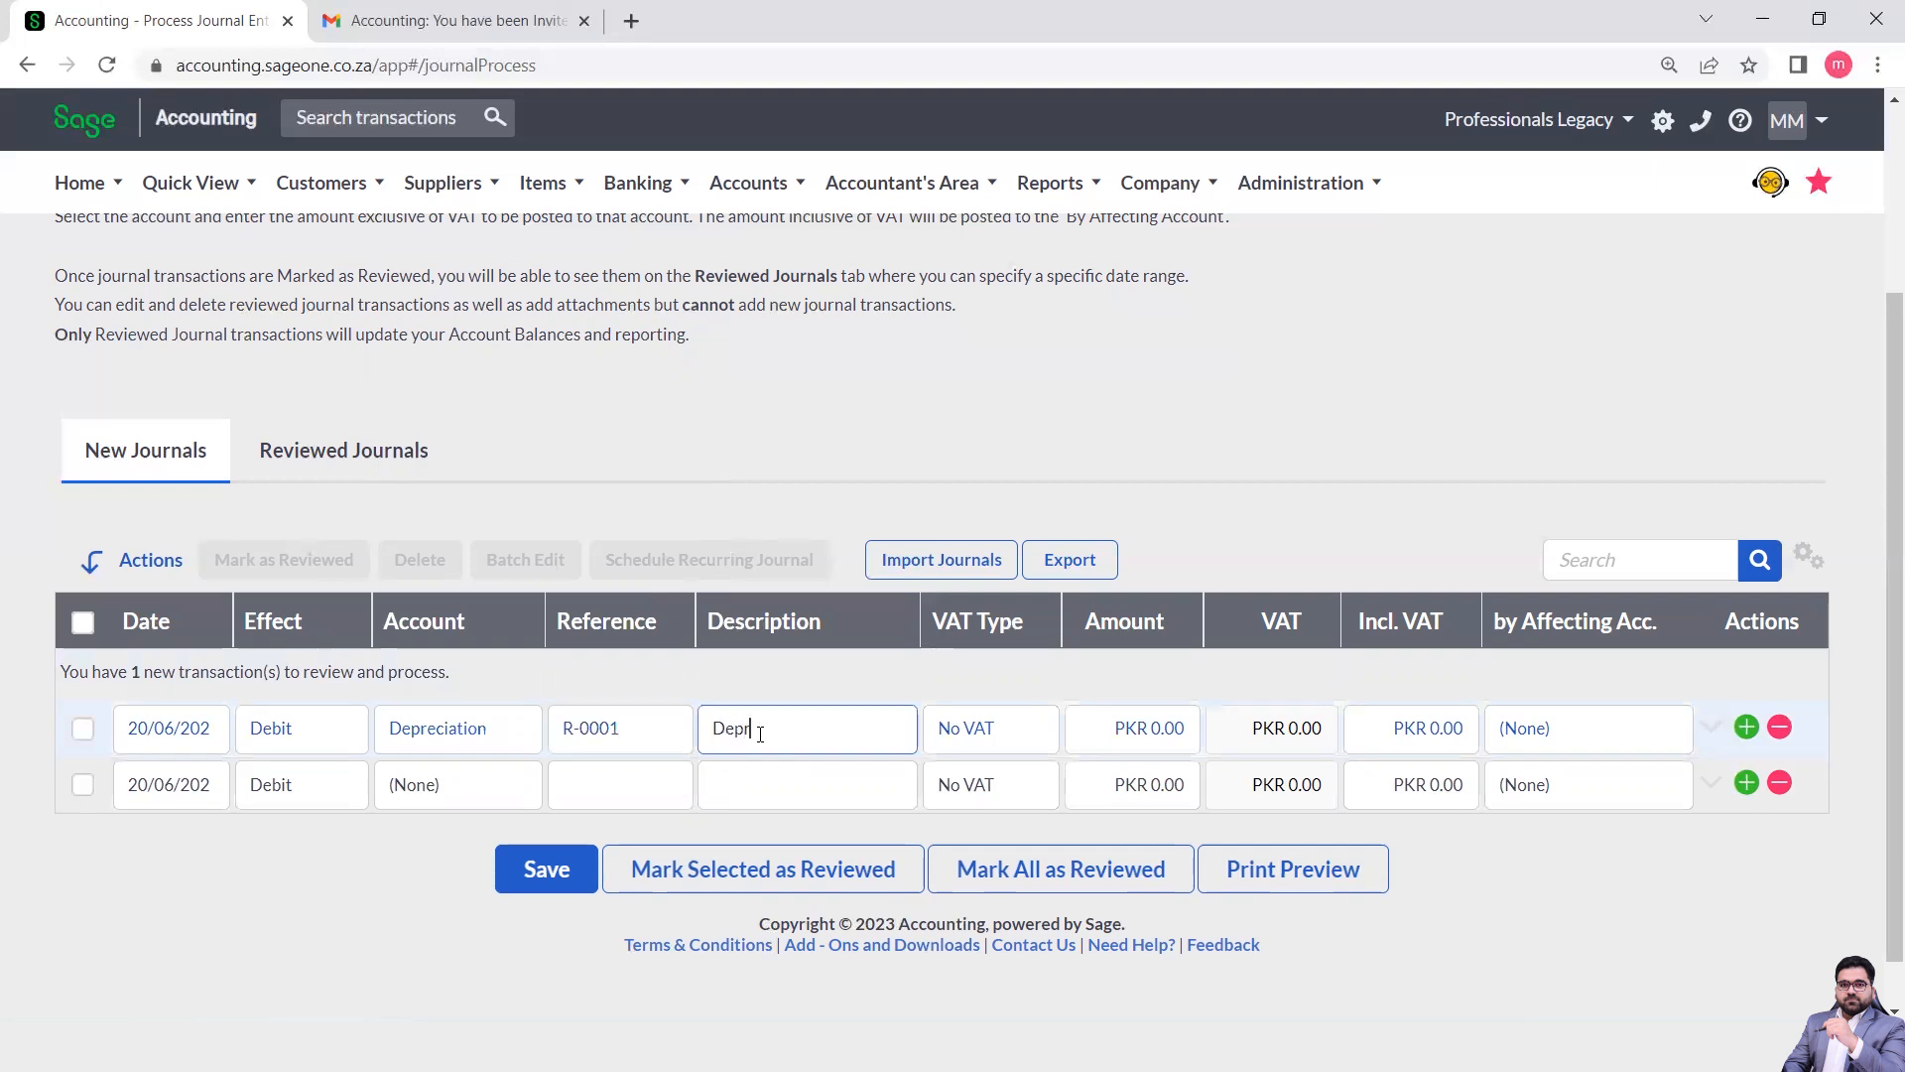
key(BackSpace)
key(BackSpace)
key(BackSpace)
text(reciation for Vehicle)
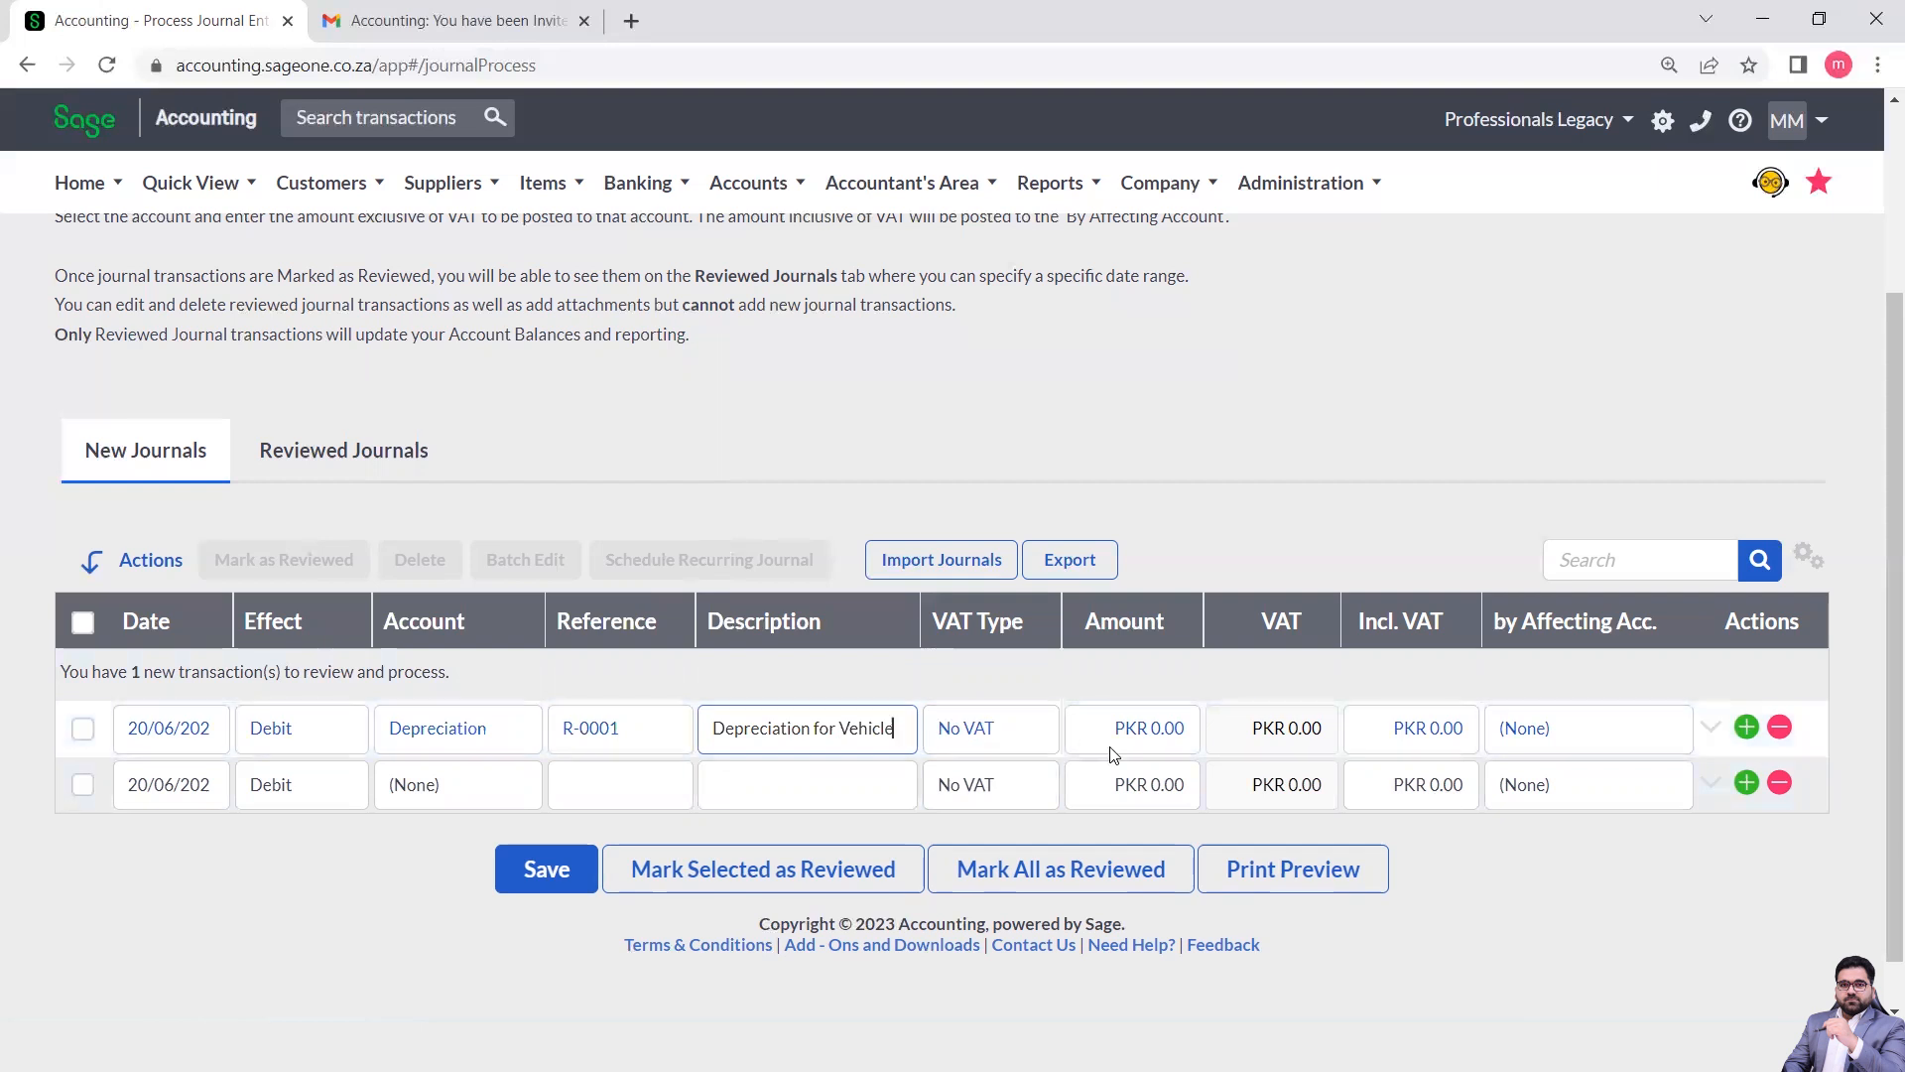
click(1165, 737)
text(50000)
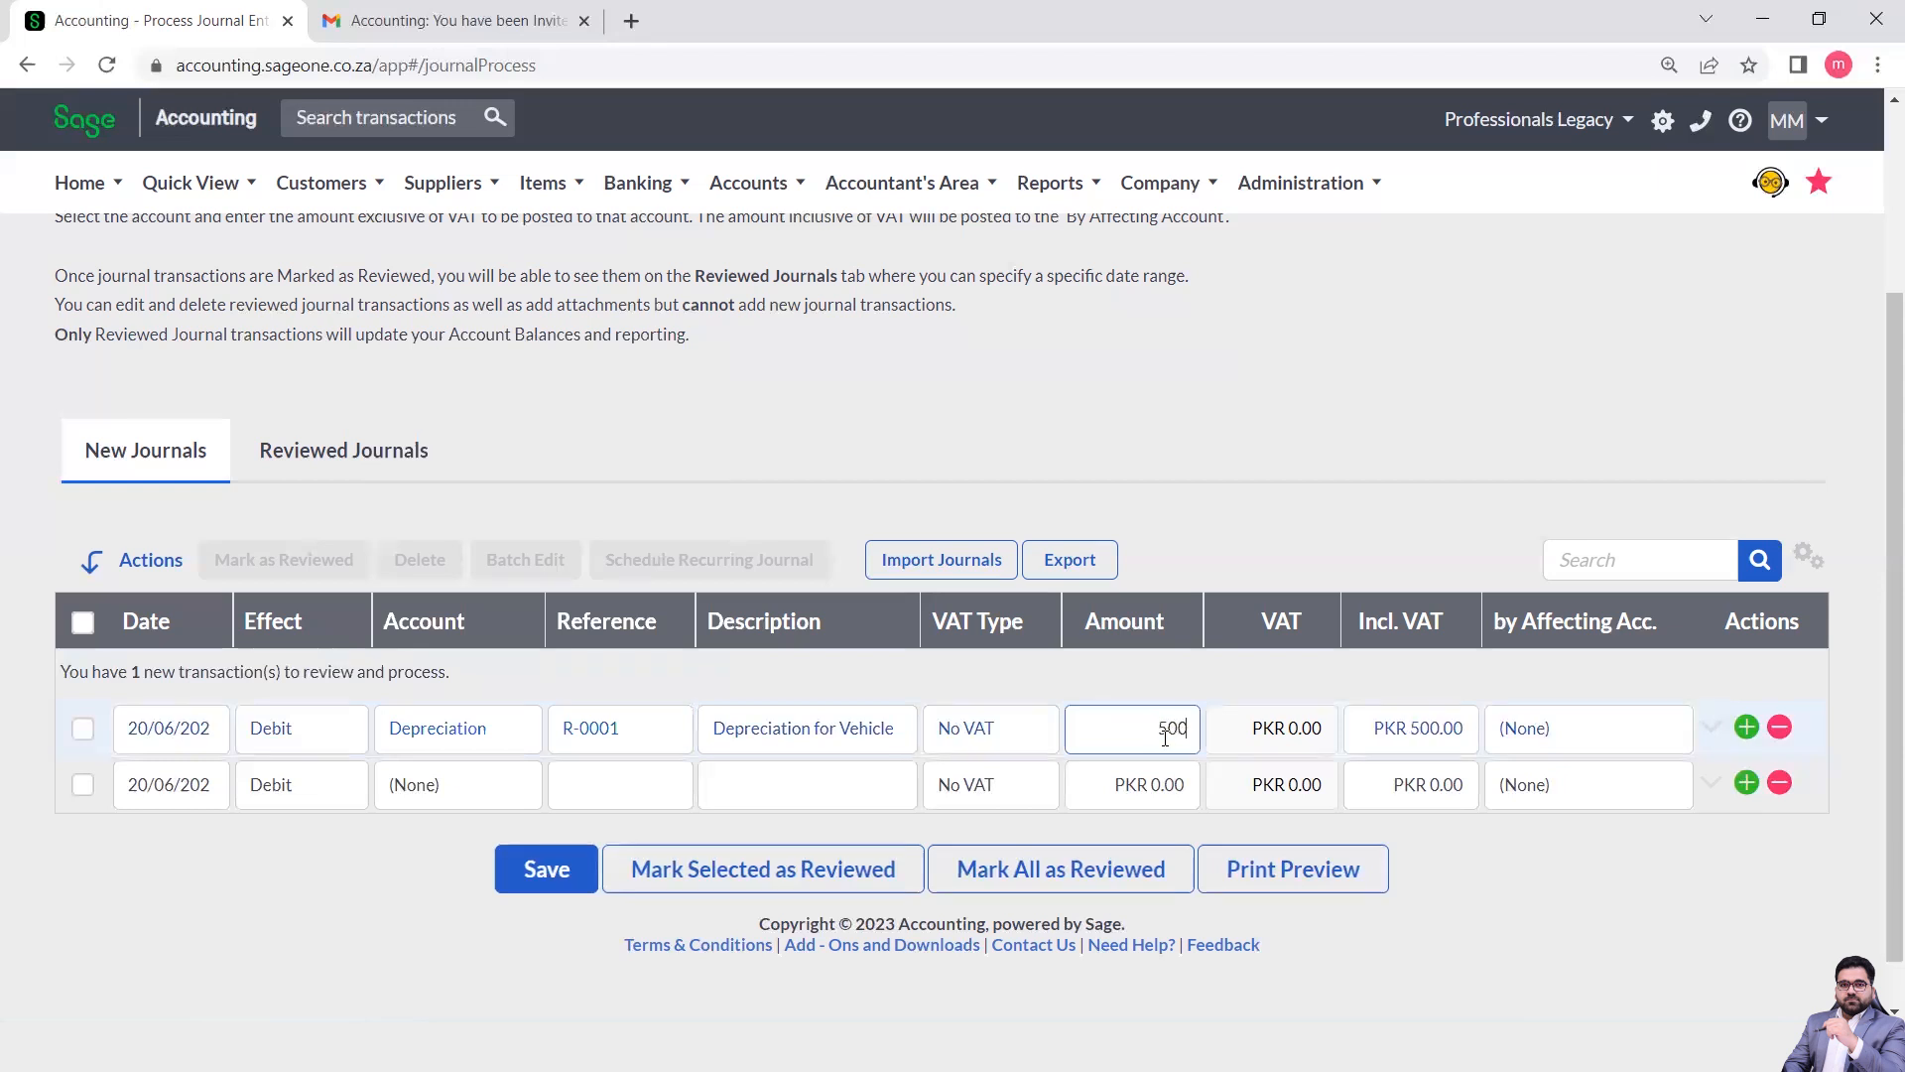
View the Add New Account form offered for the Depreciation line's affecting account, then close it without saving.
click(1539, 737)
click(1674, 732)
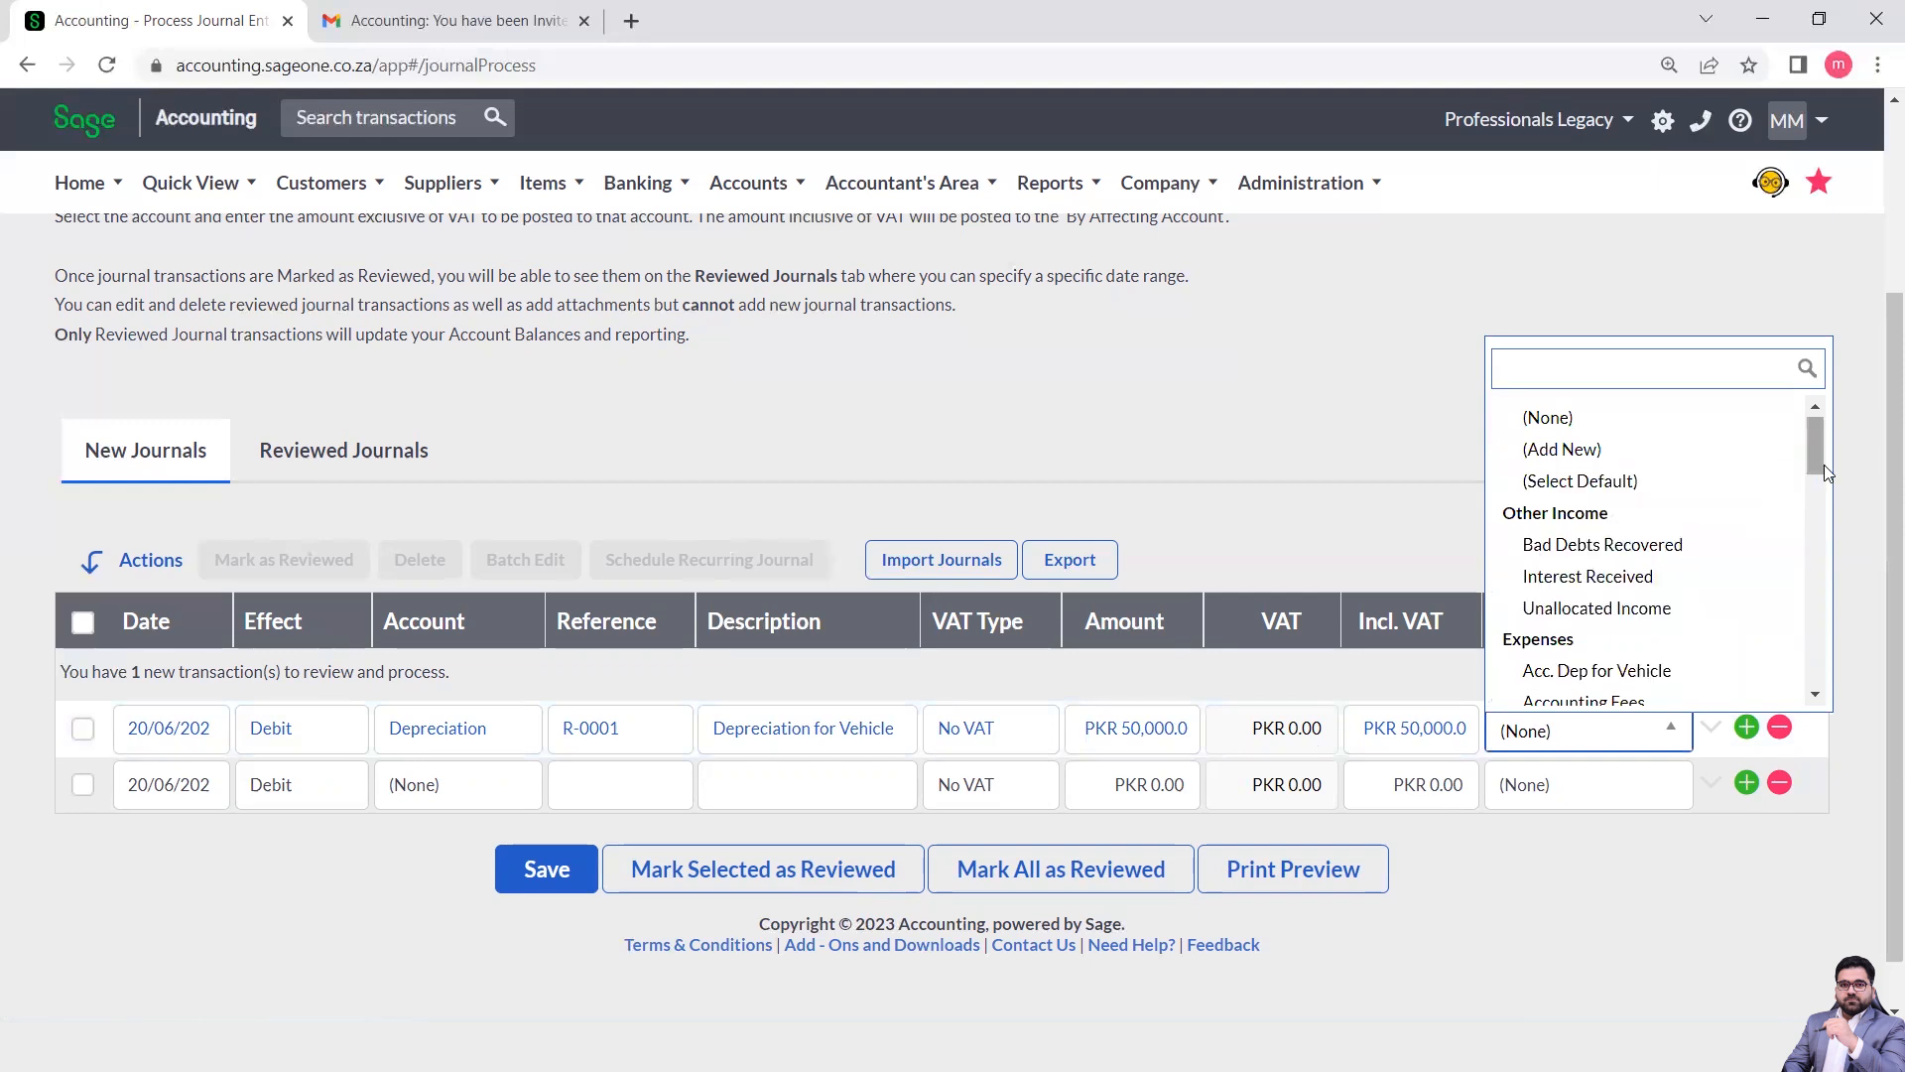
drag(1811, 447, 1807, 374)
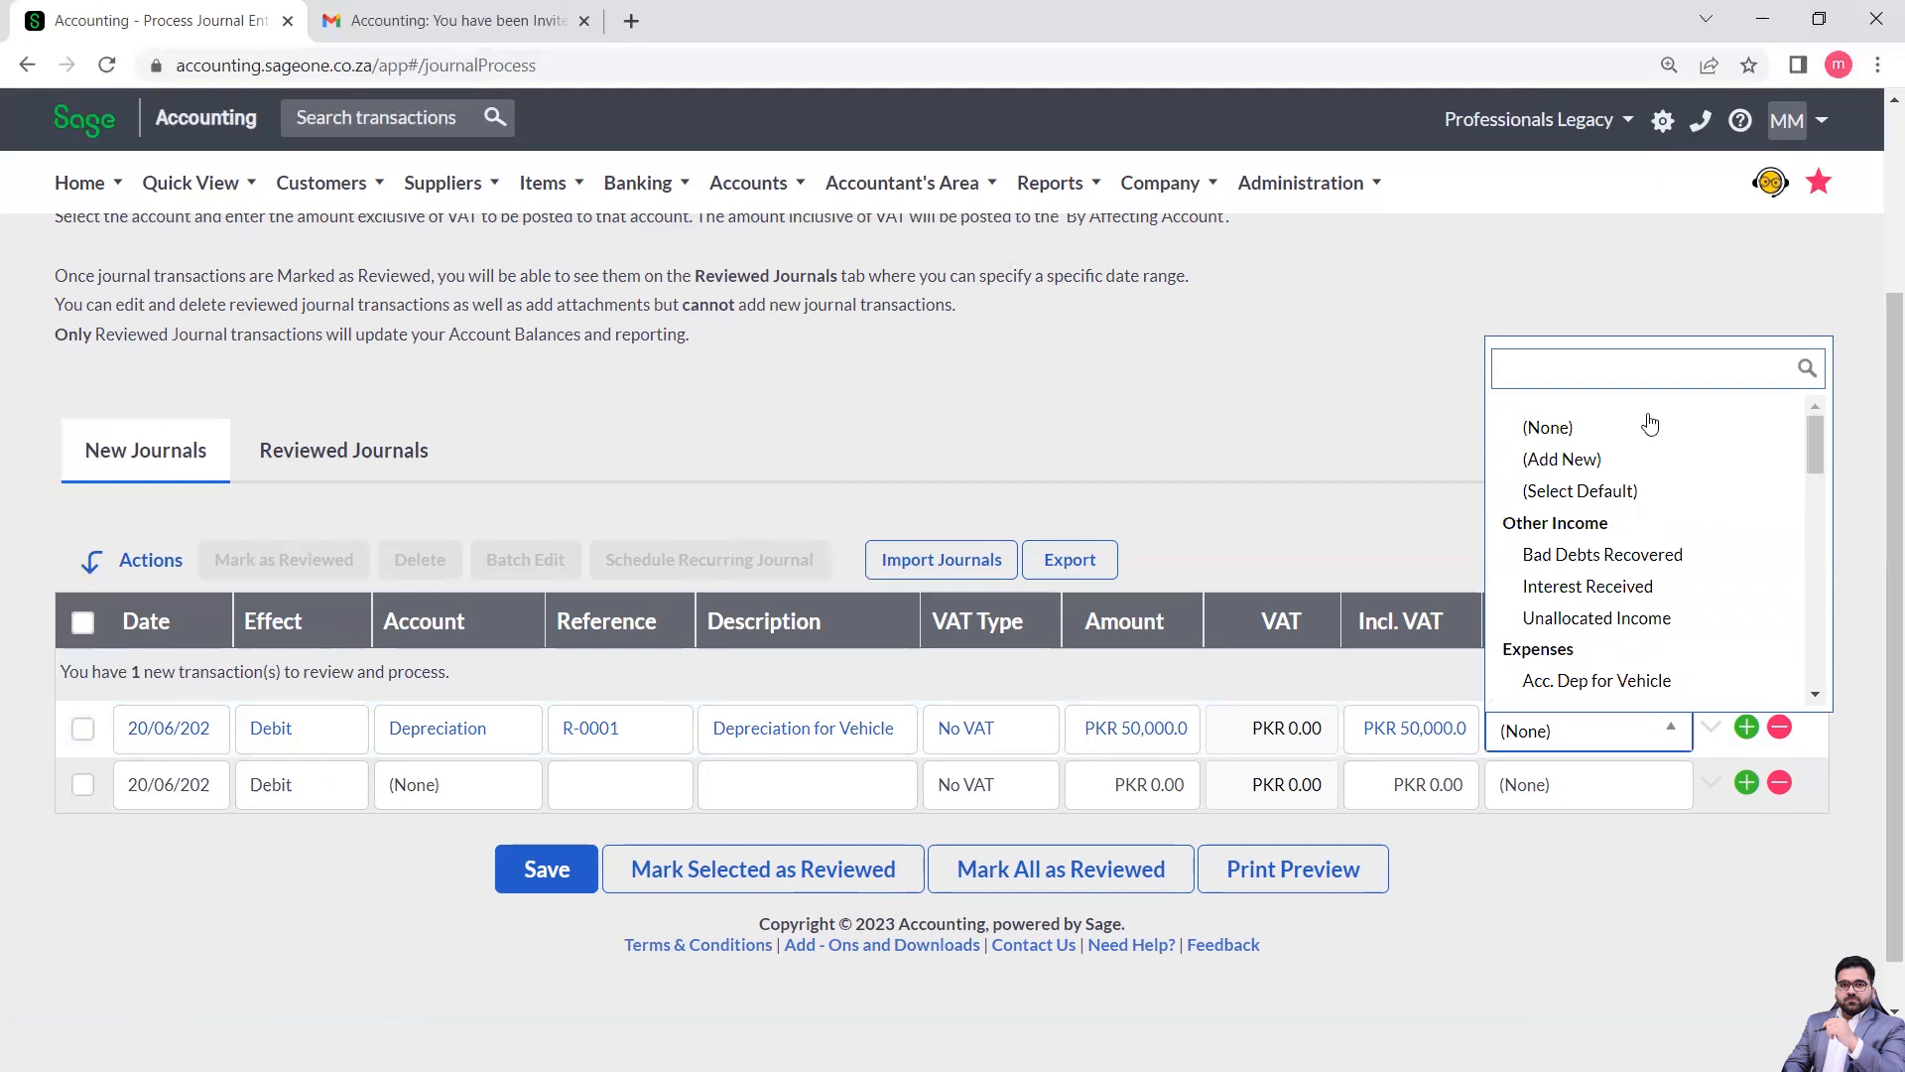
click(1564, 459)
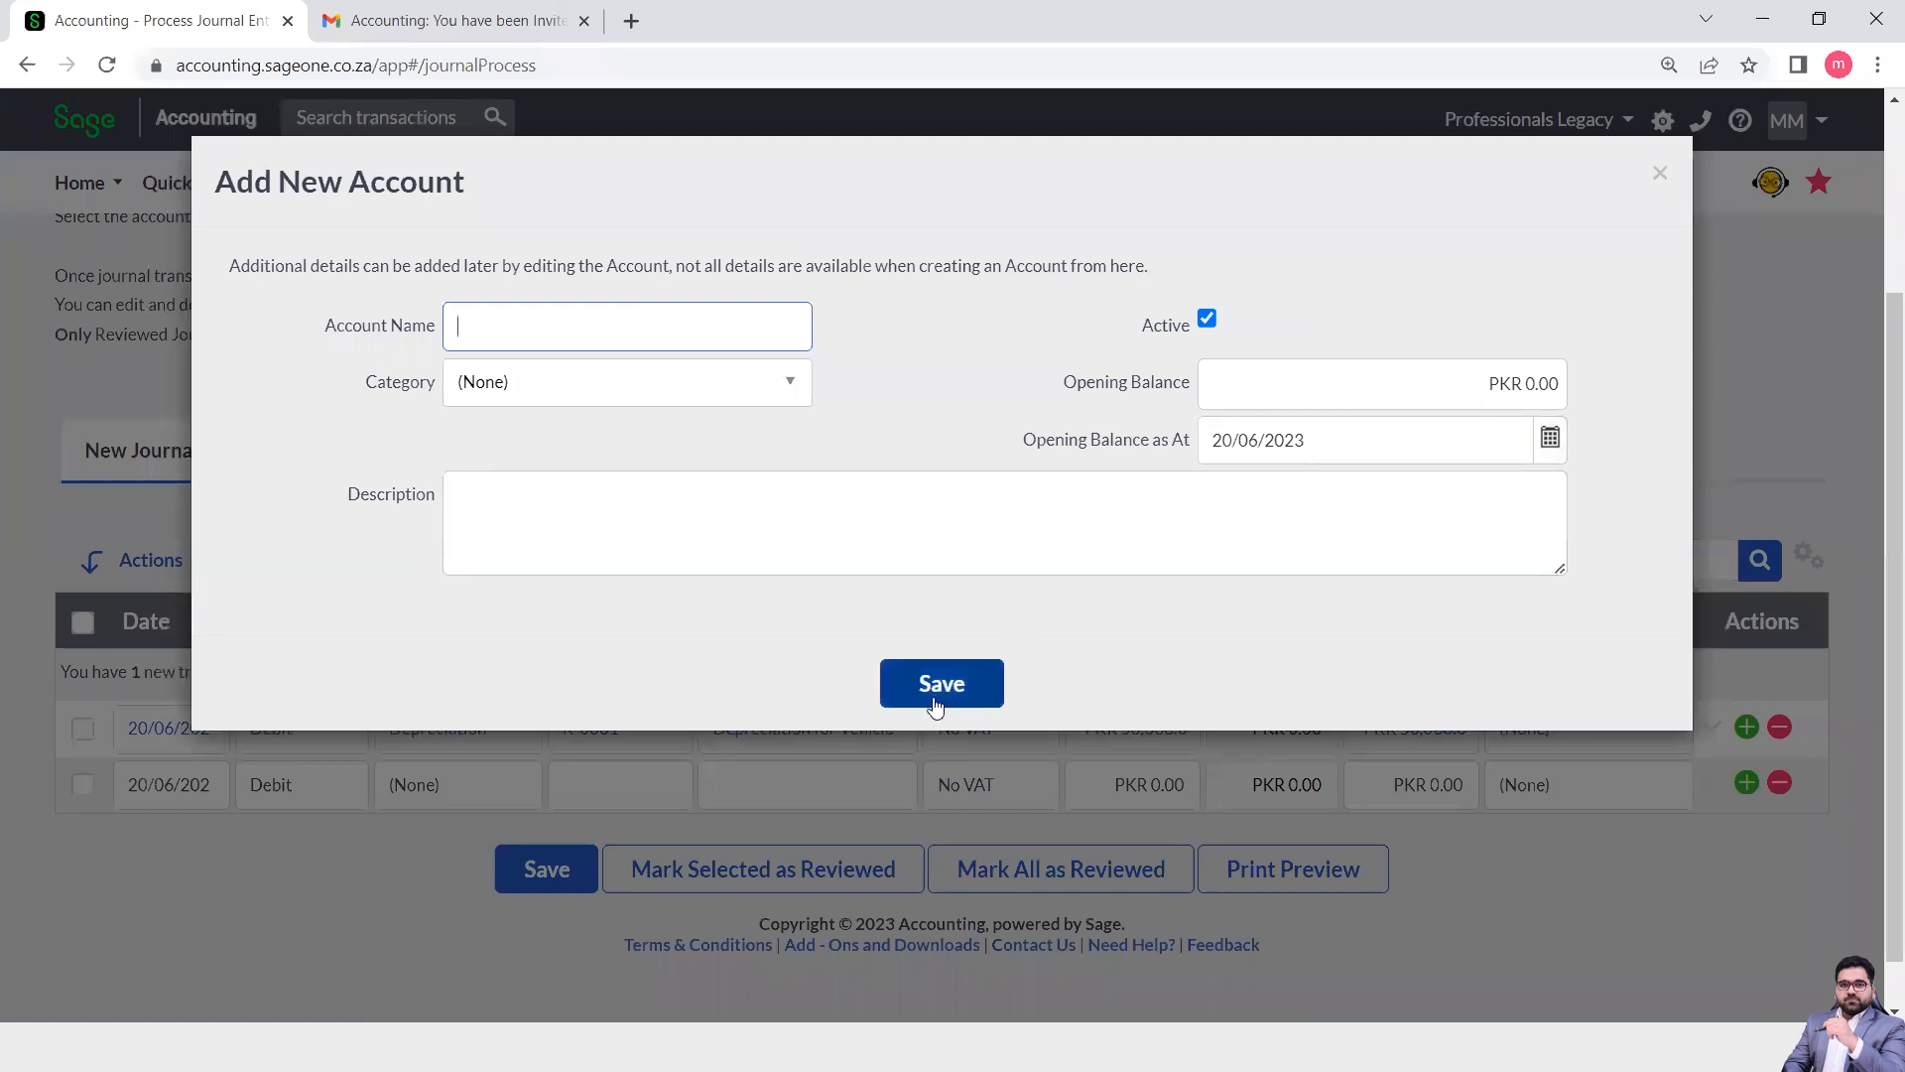
click(1658, 177)
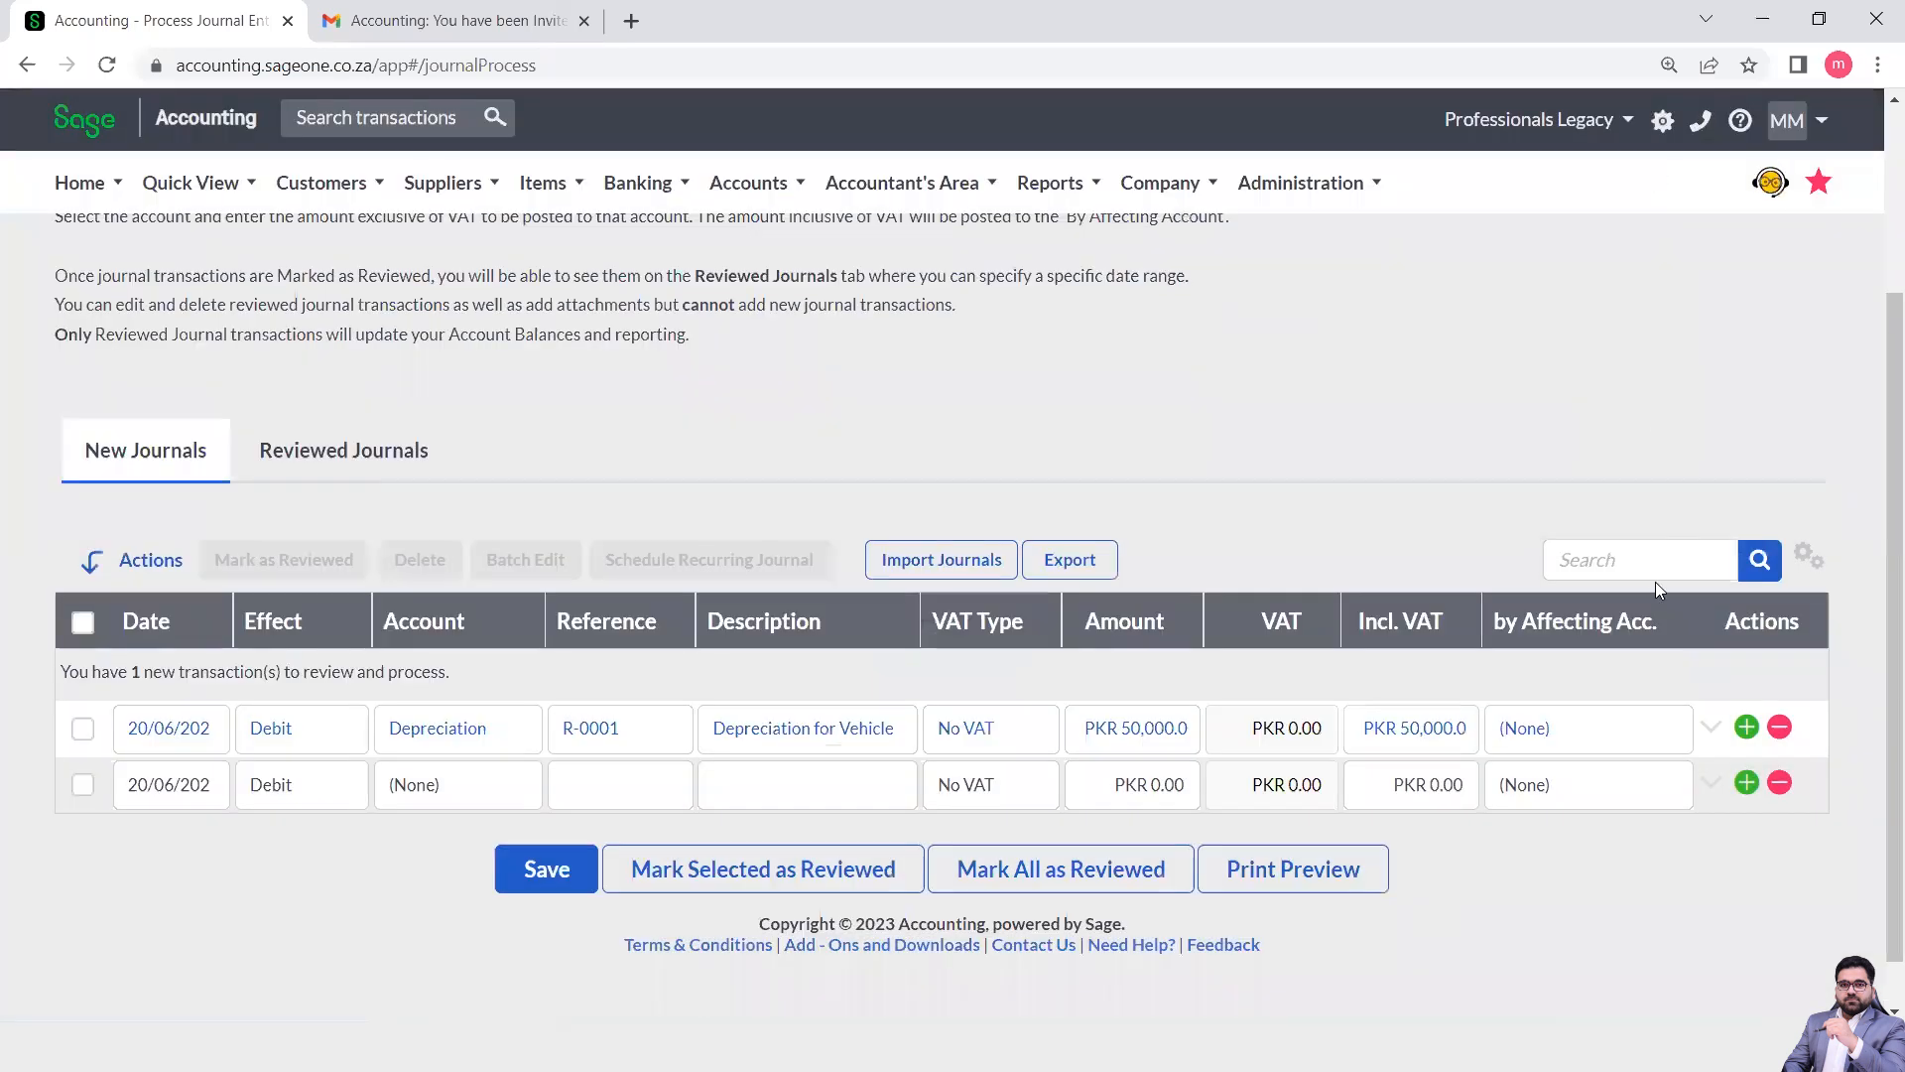
Choose Acc. Dep for Vehicle as the affecting account of the Depreciation line.
click(1630, 734)
click(1666, 729)
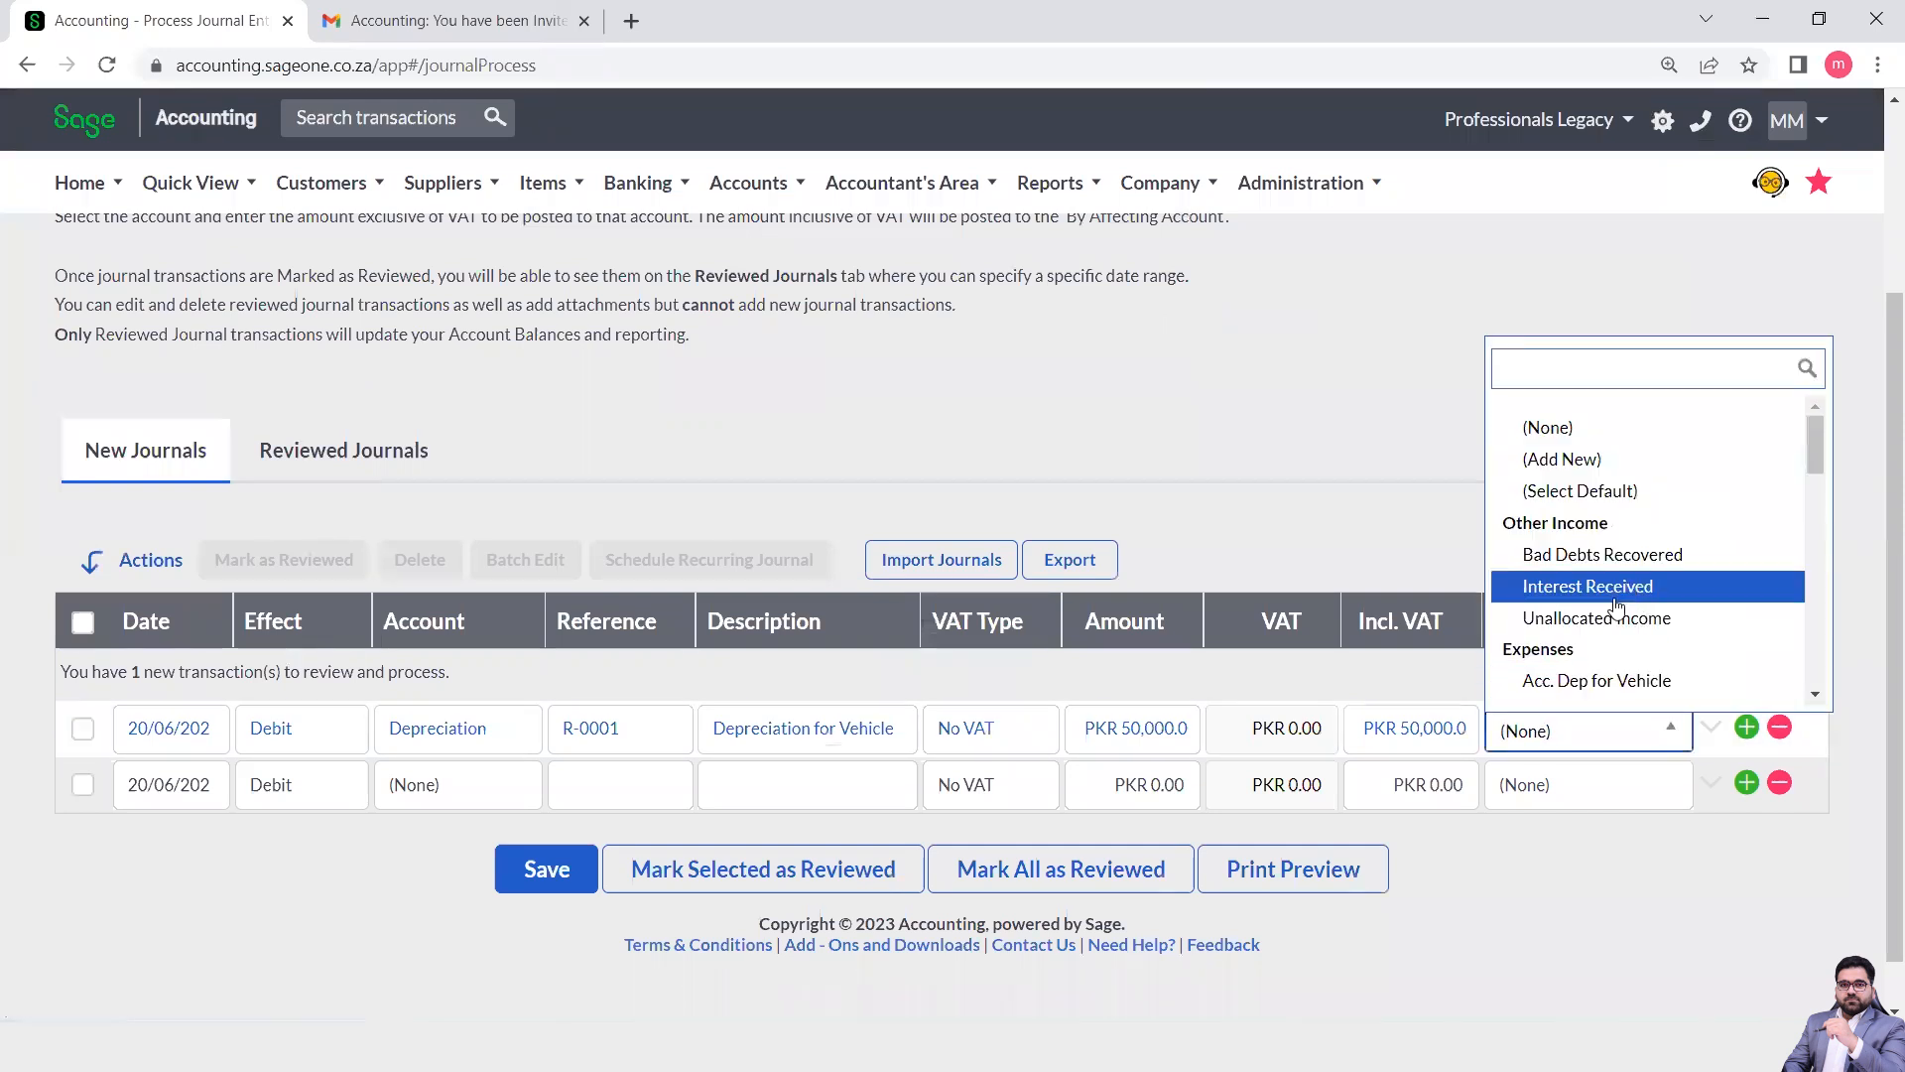
click(1598, 680)
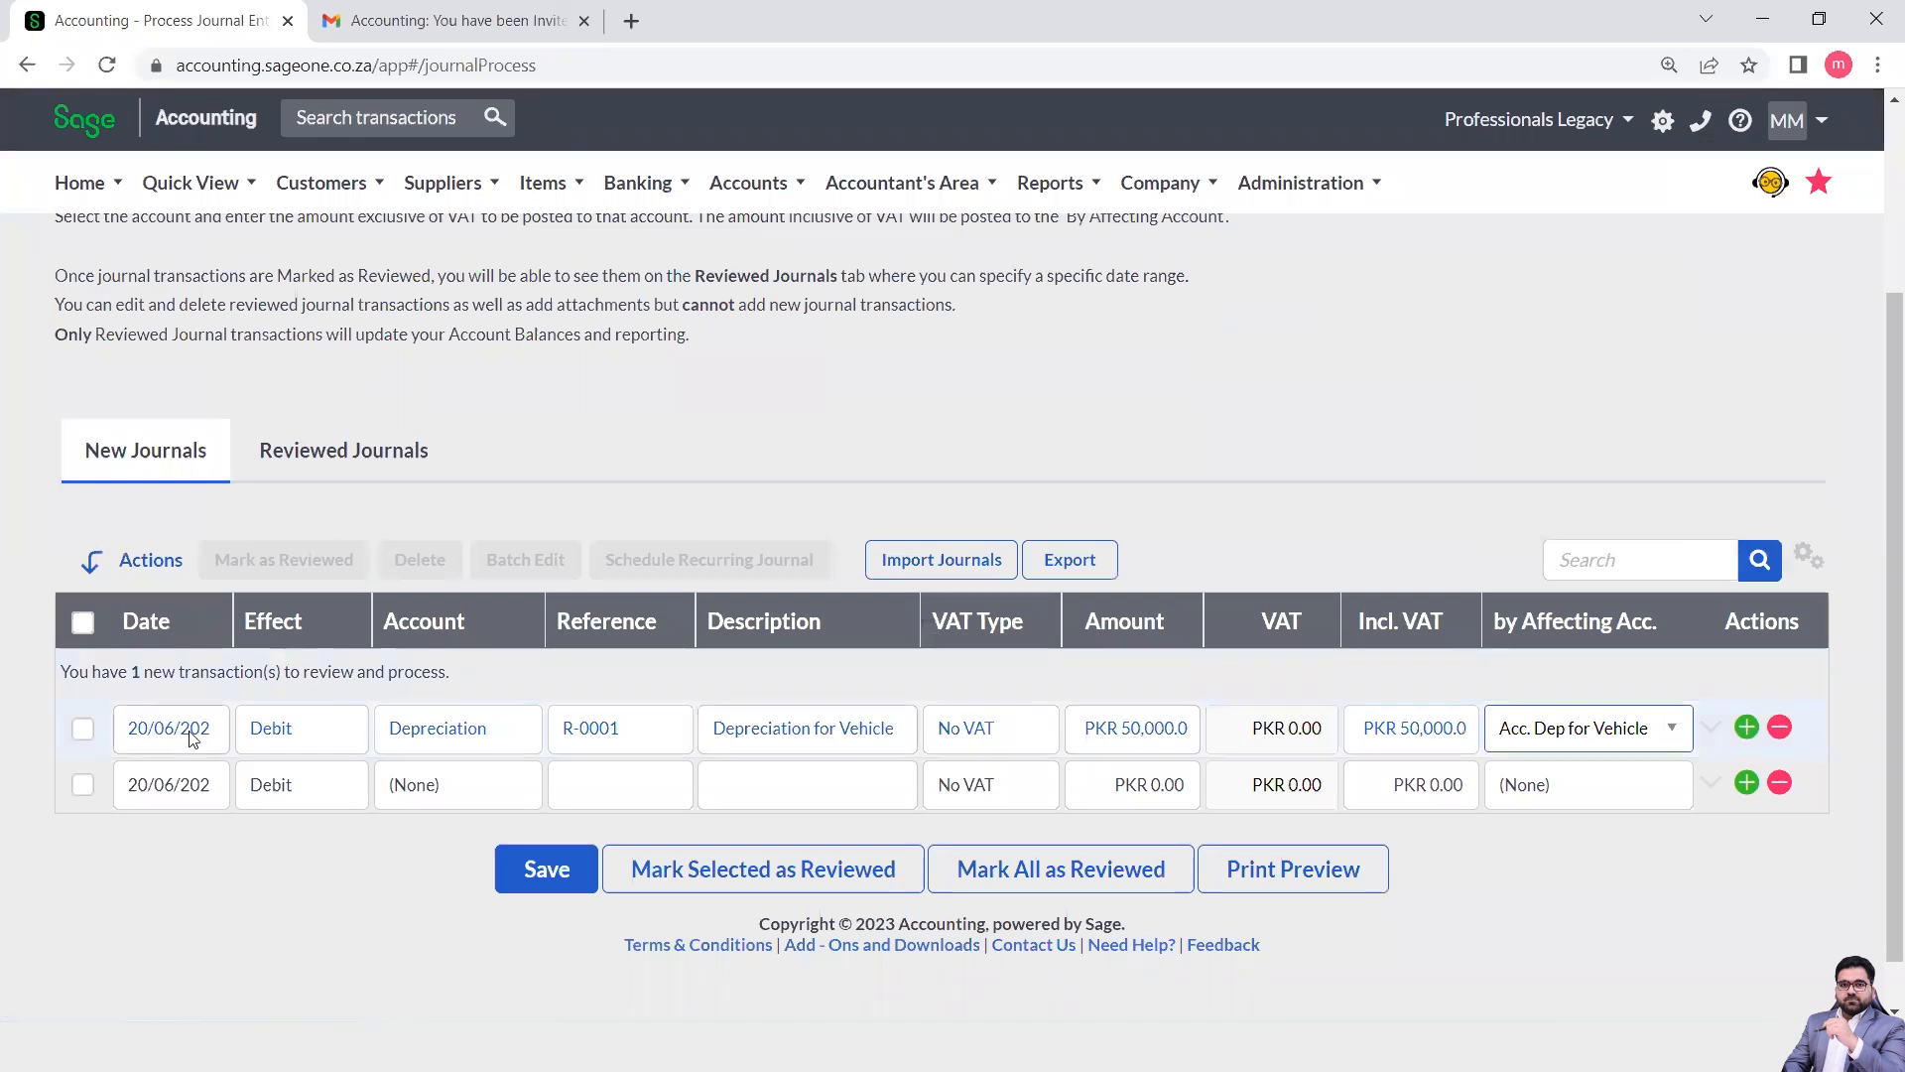
Set the second journal line's account to Accounting Fees and its reference to R-0002.
click(421, 789)
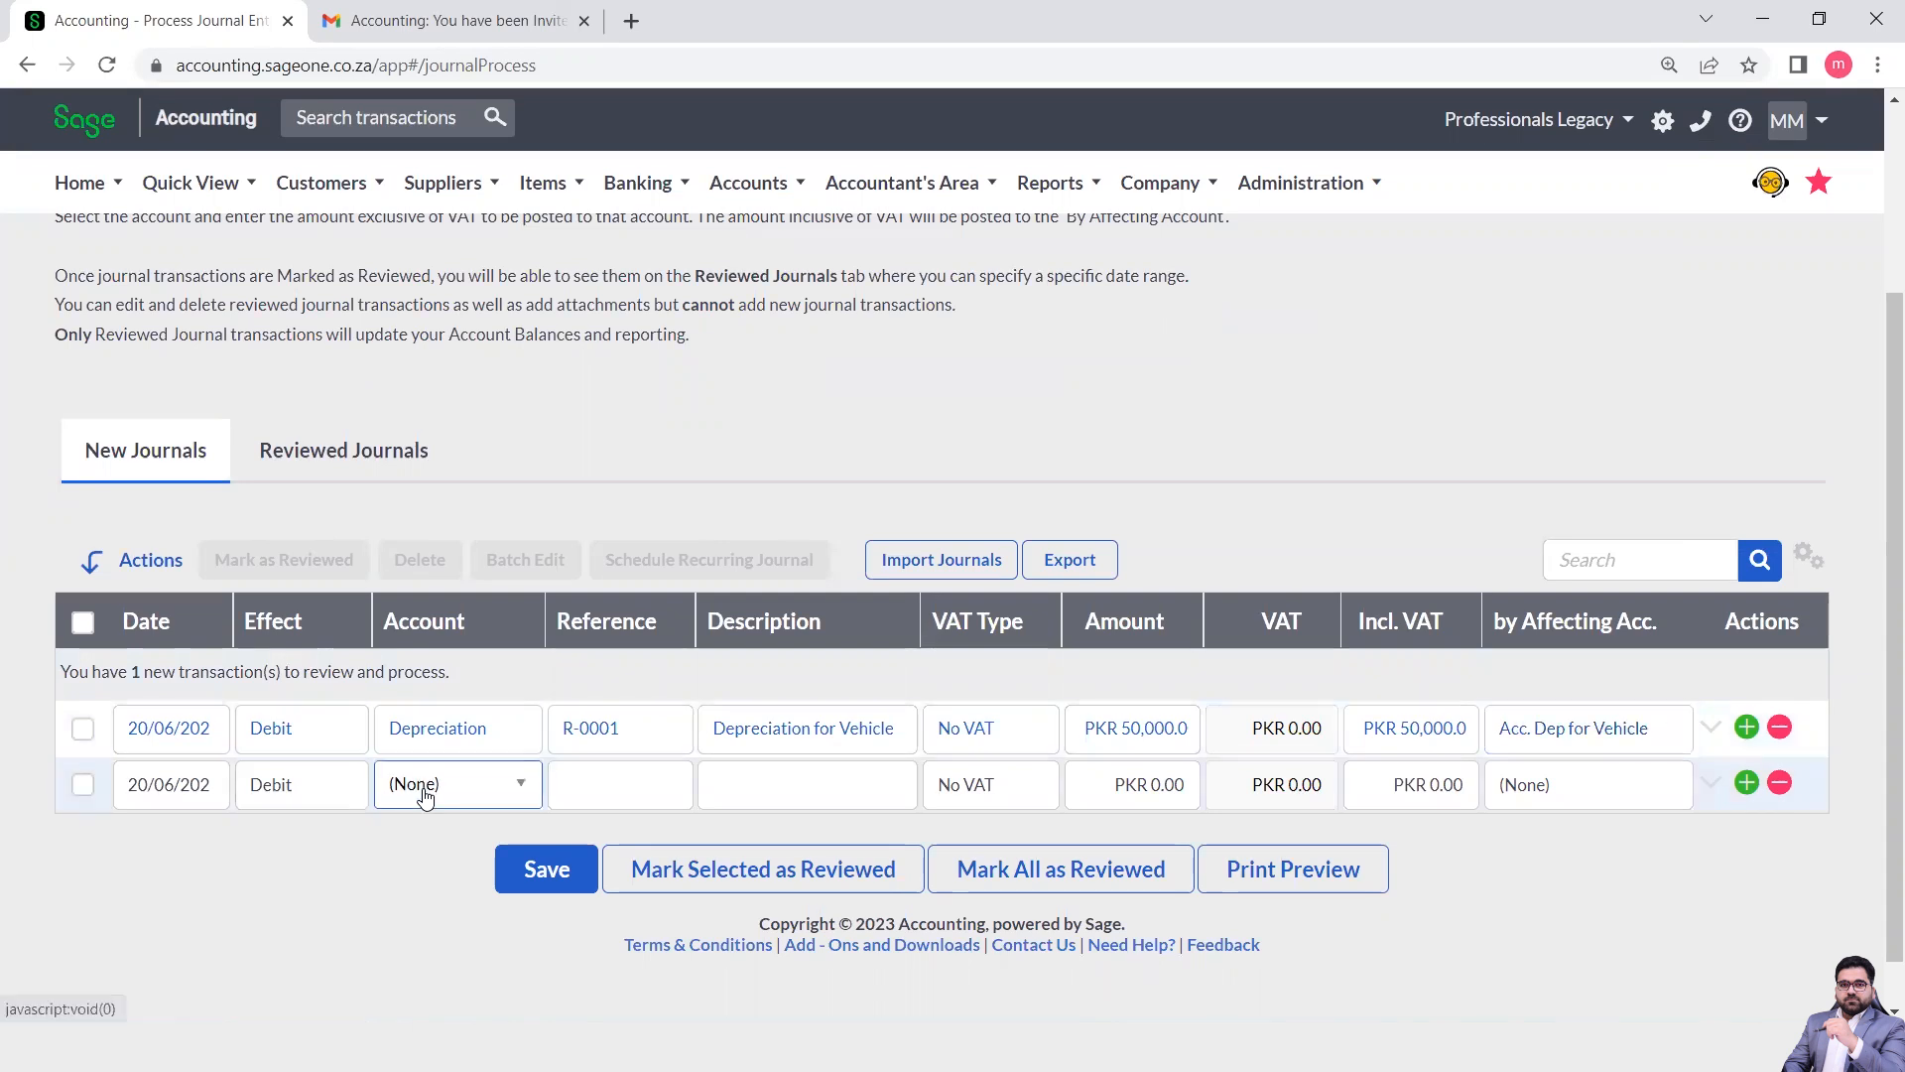
click(519, 791)
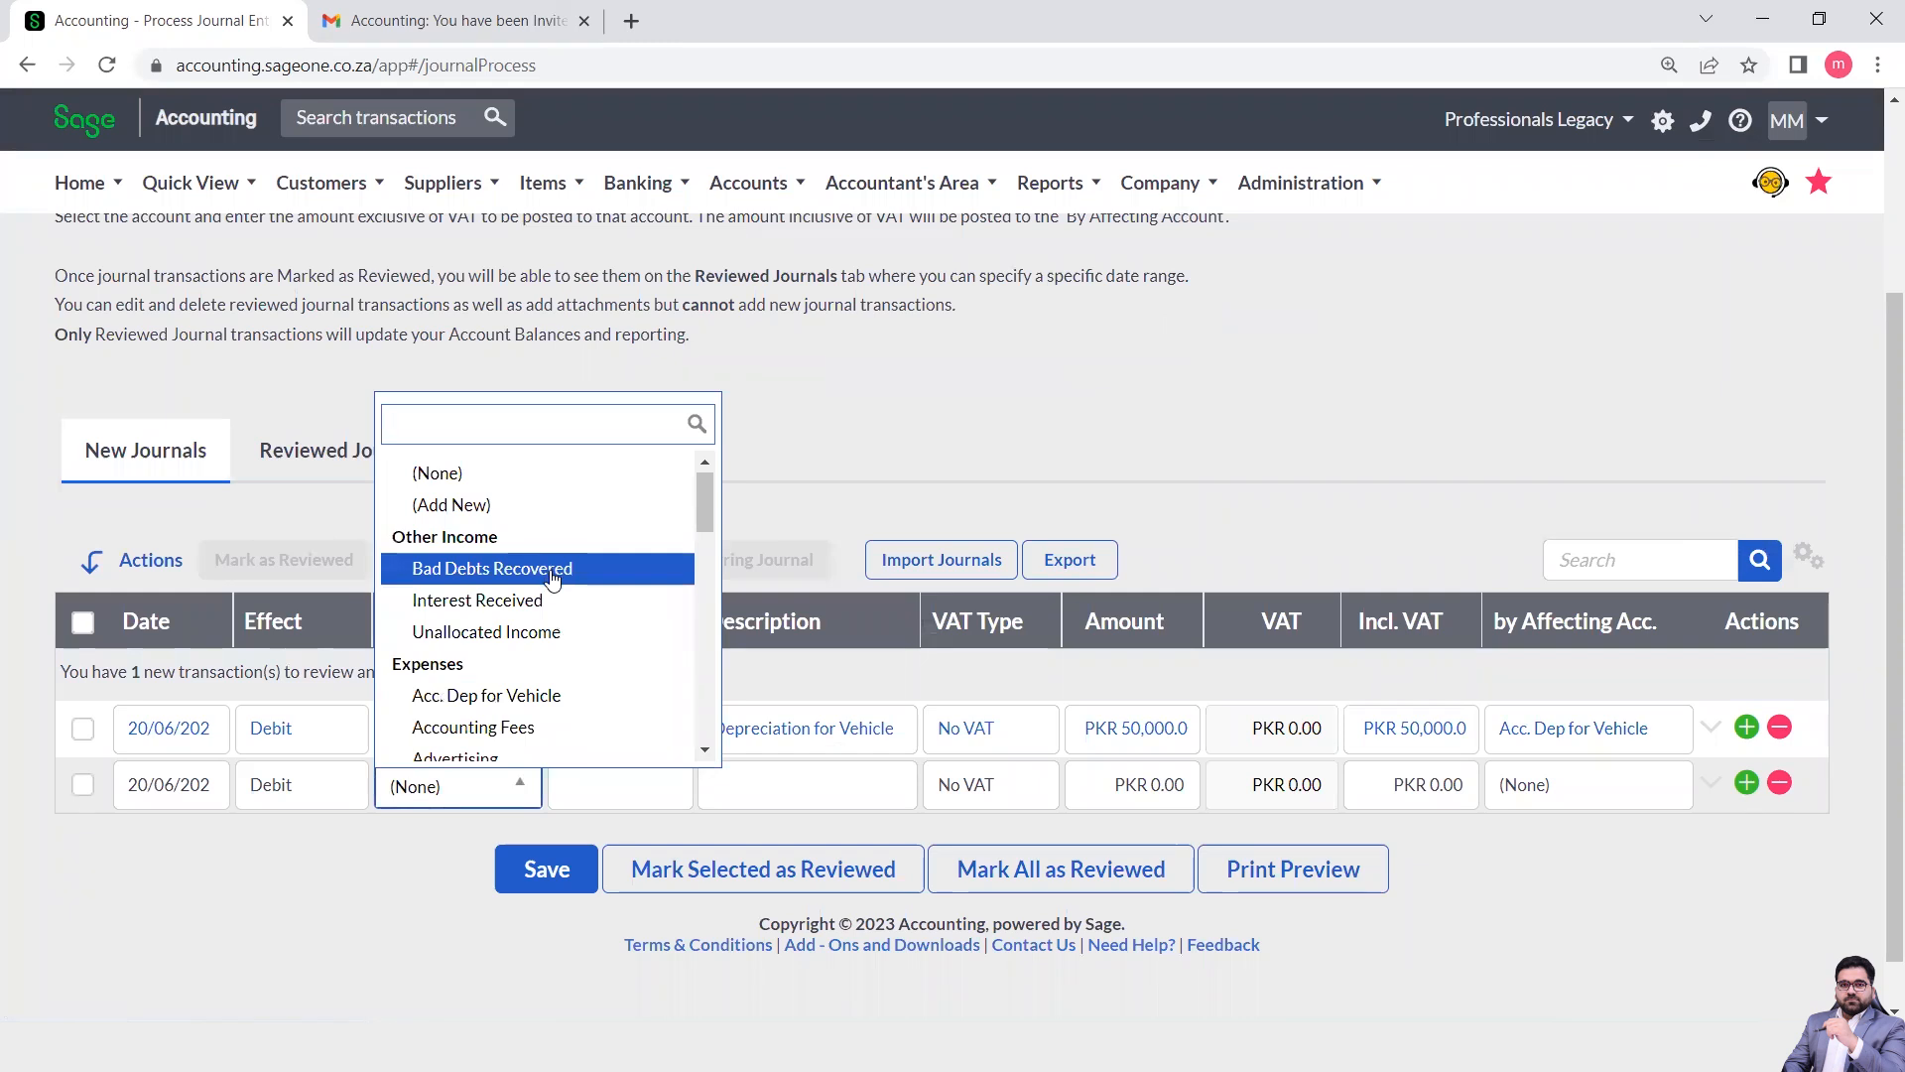
click(535, 727)
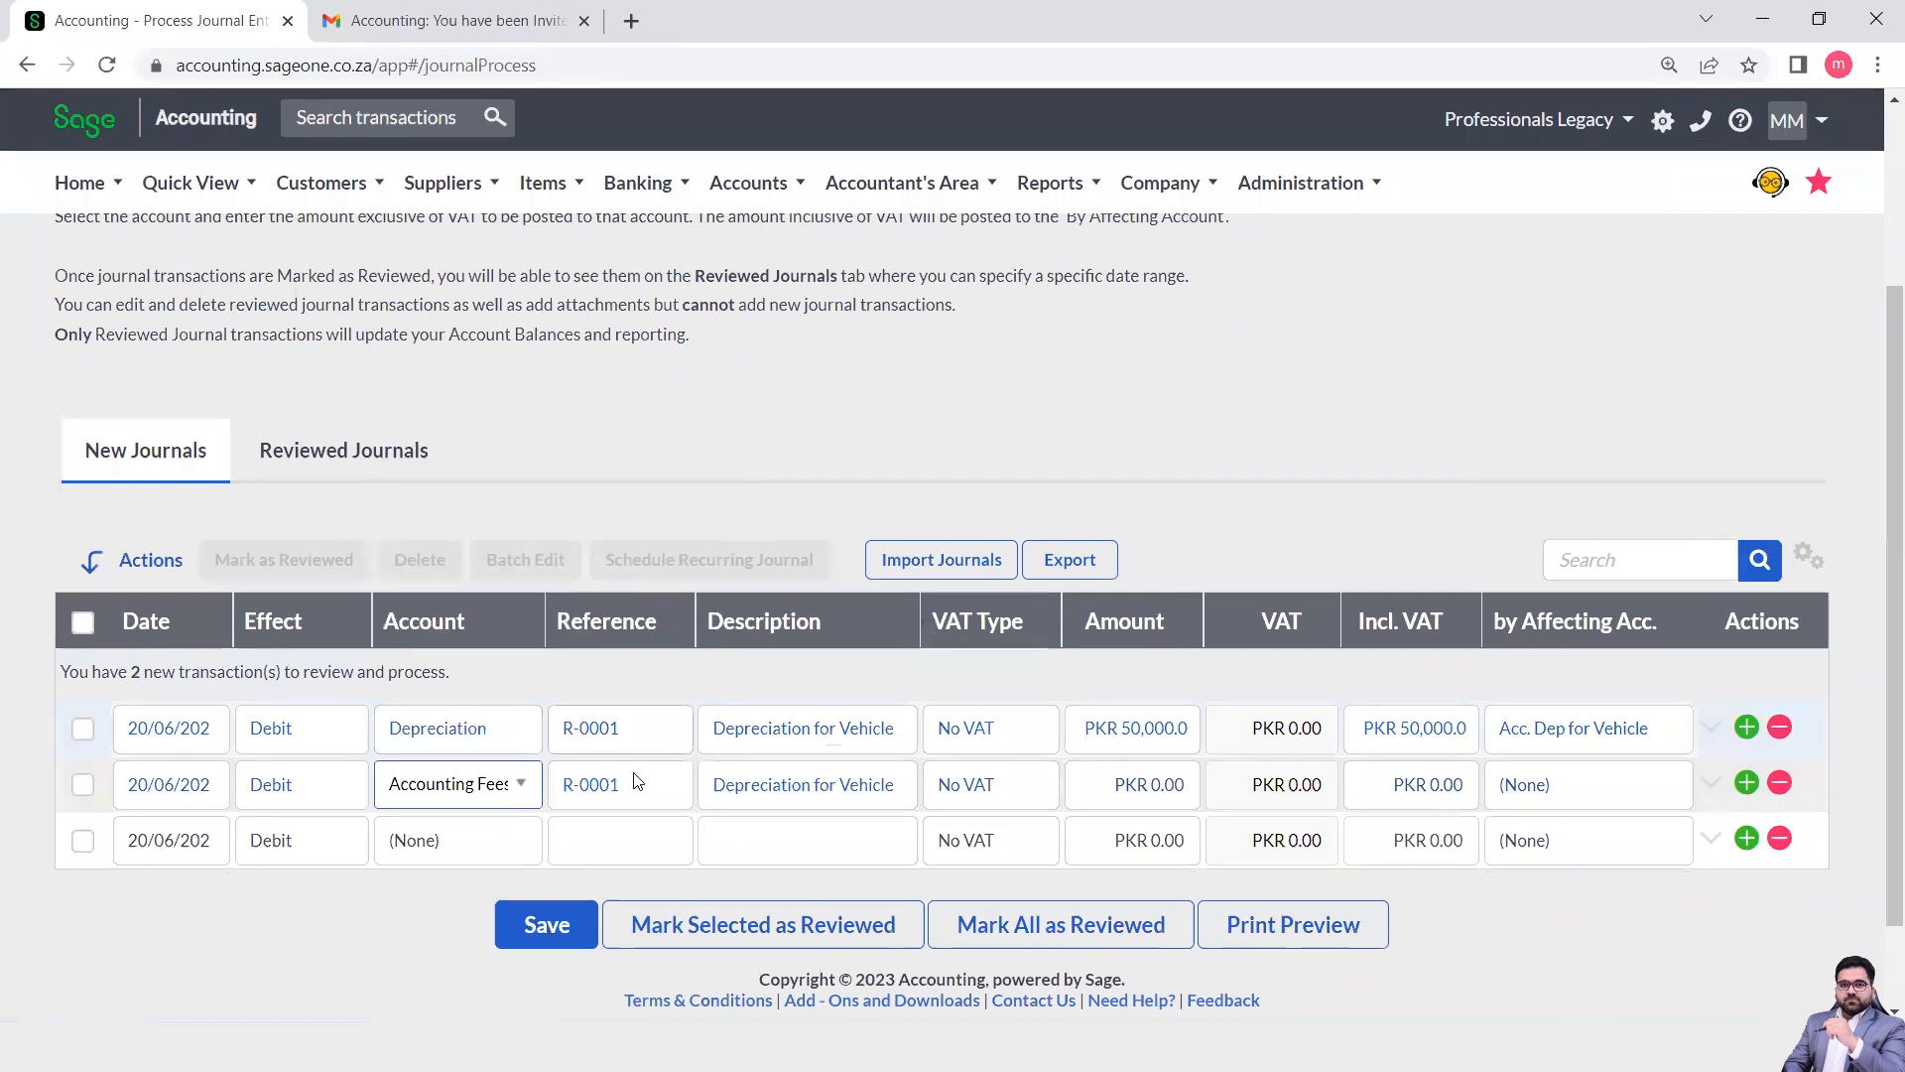
click(659, 789)
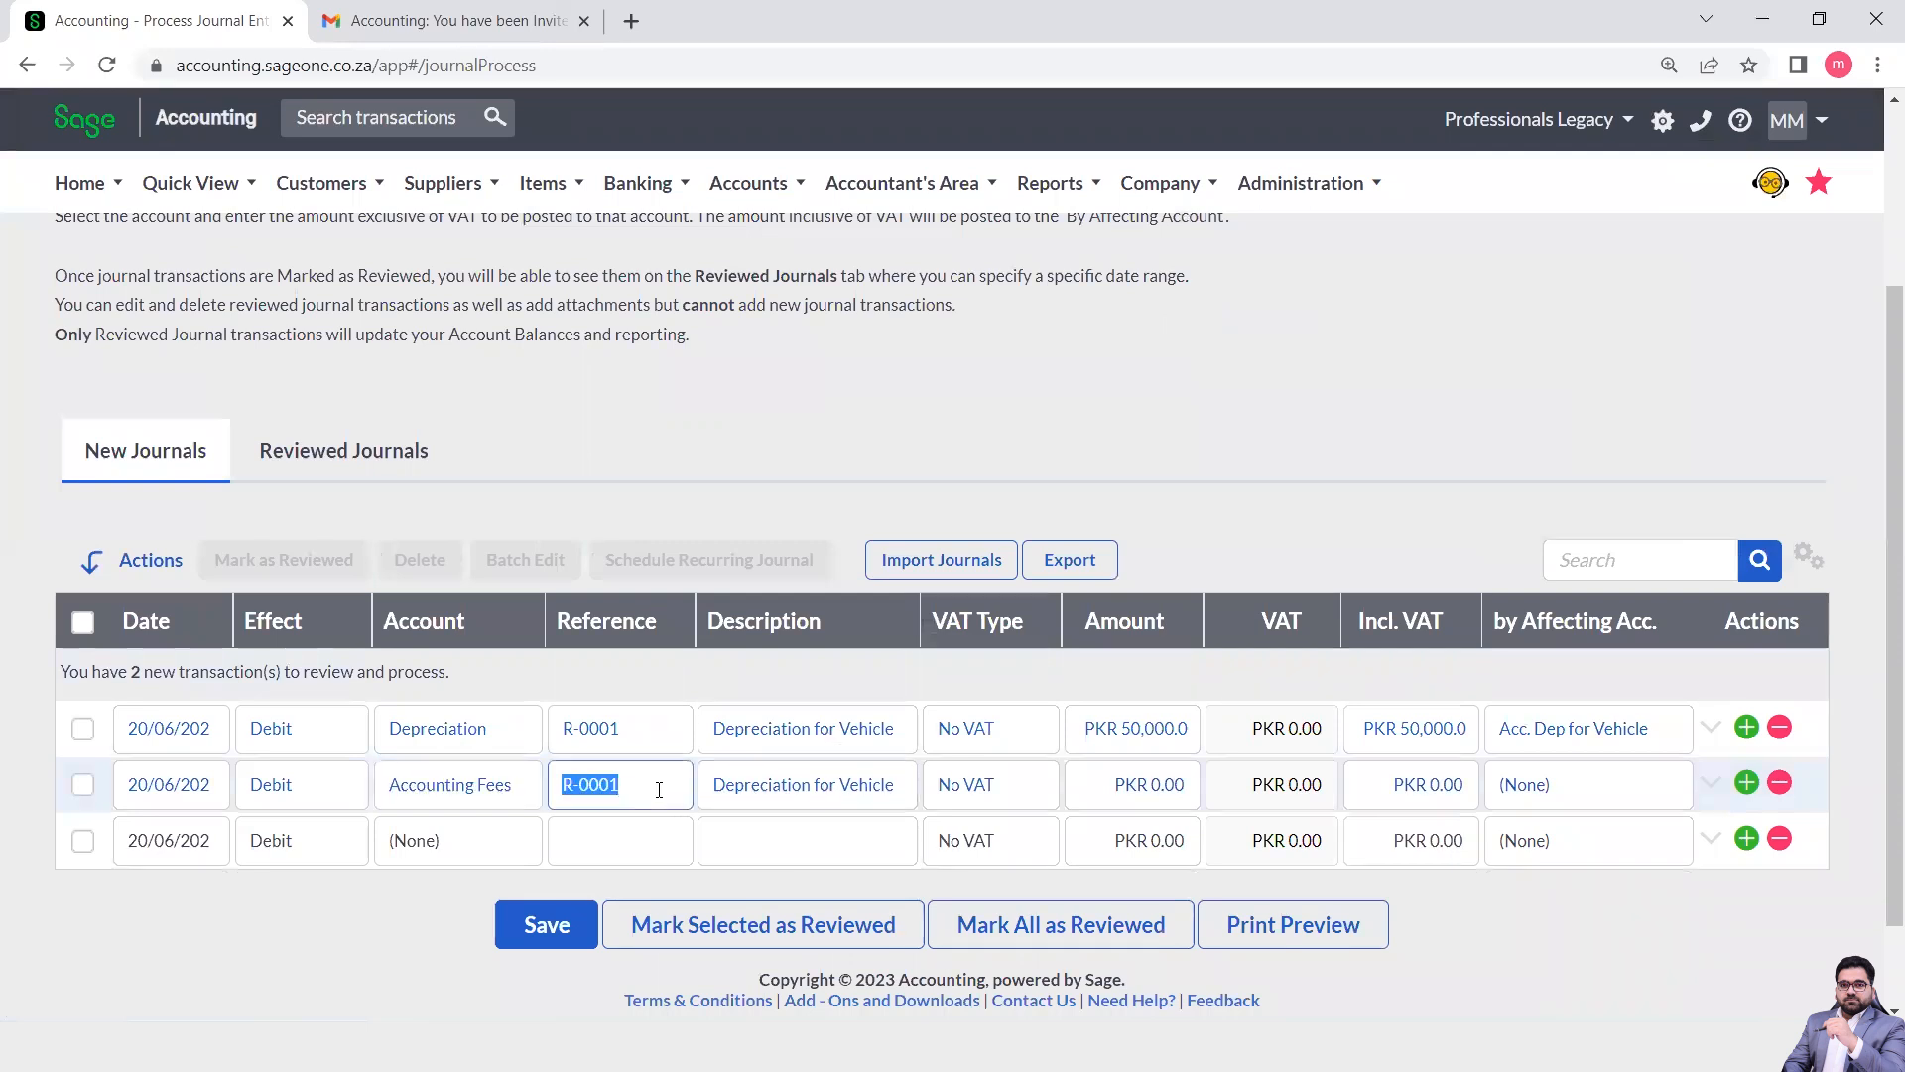
click(659, 789)
key(BackSpace)
Replace the Accounting Fees line's description with "Consultant fee", correcting the spelling of Consultant.
click(869, 792)
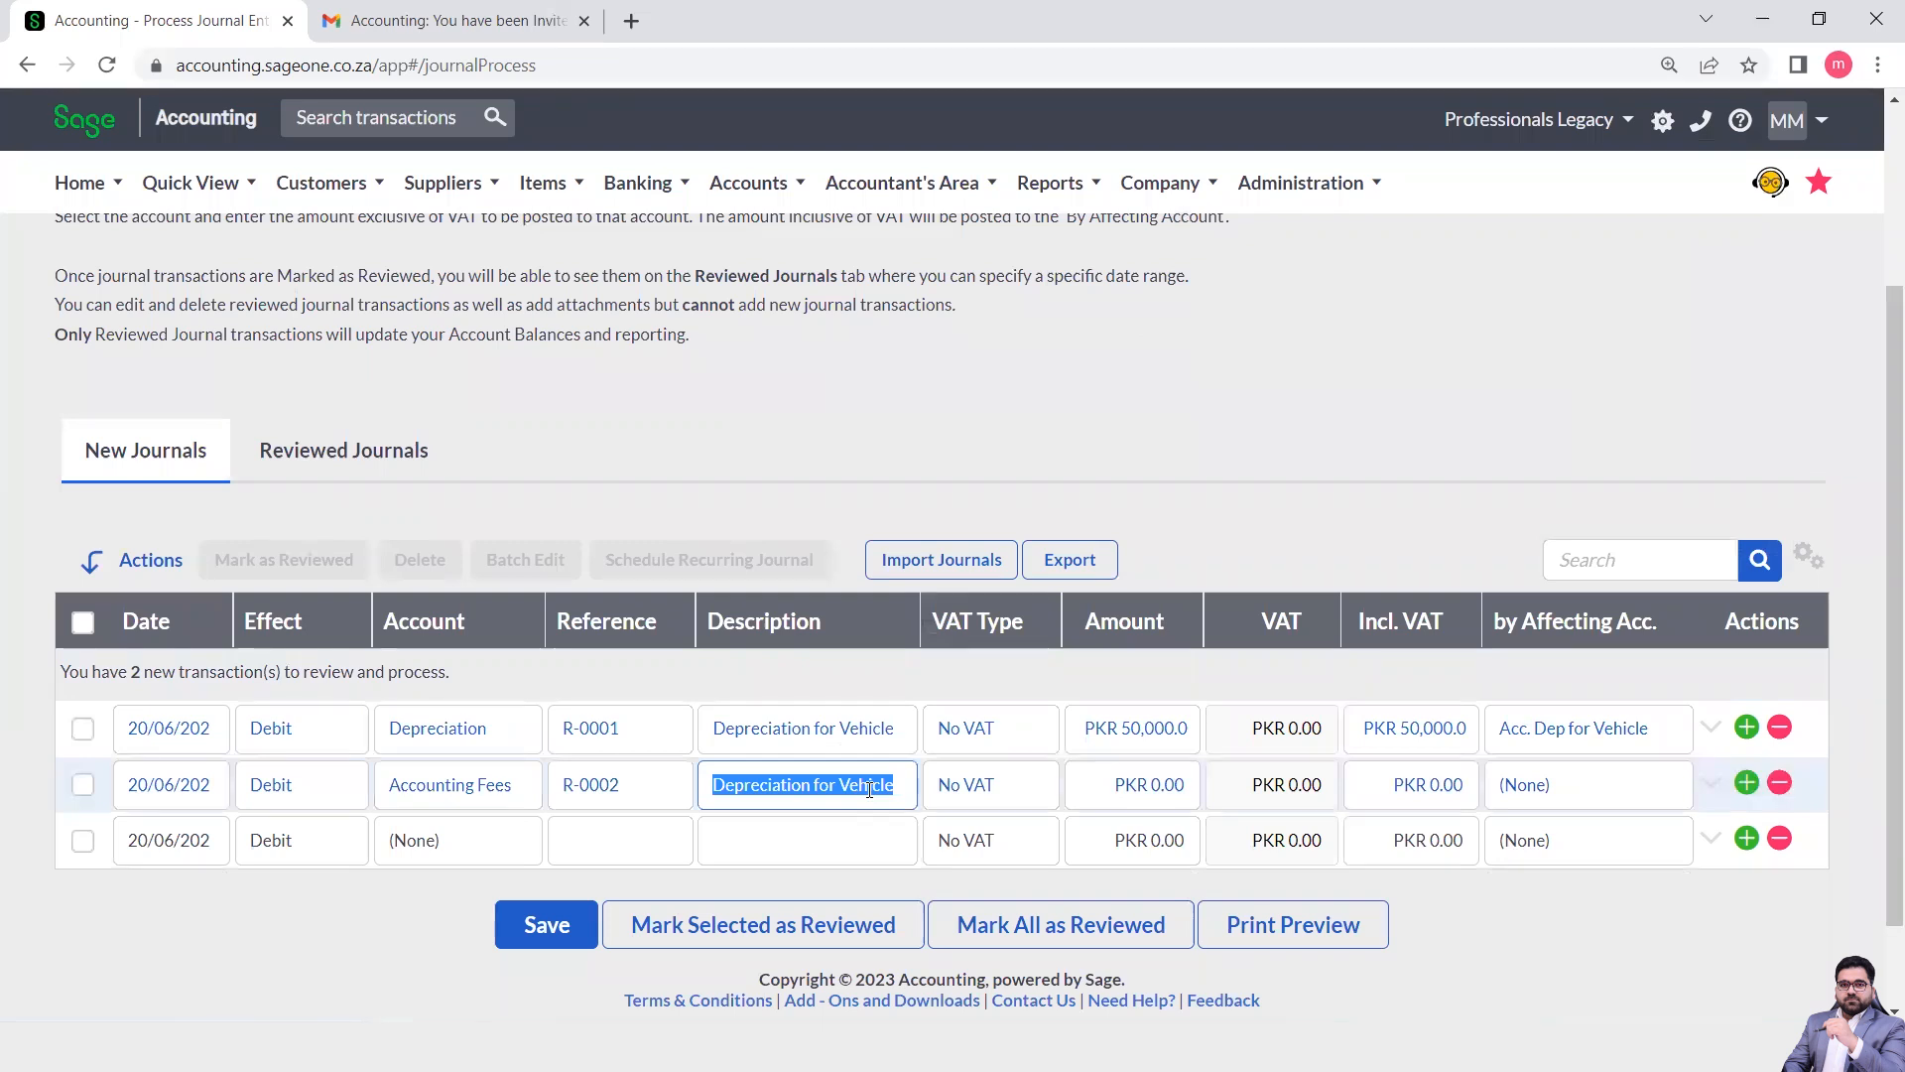
text(Con)
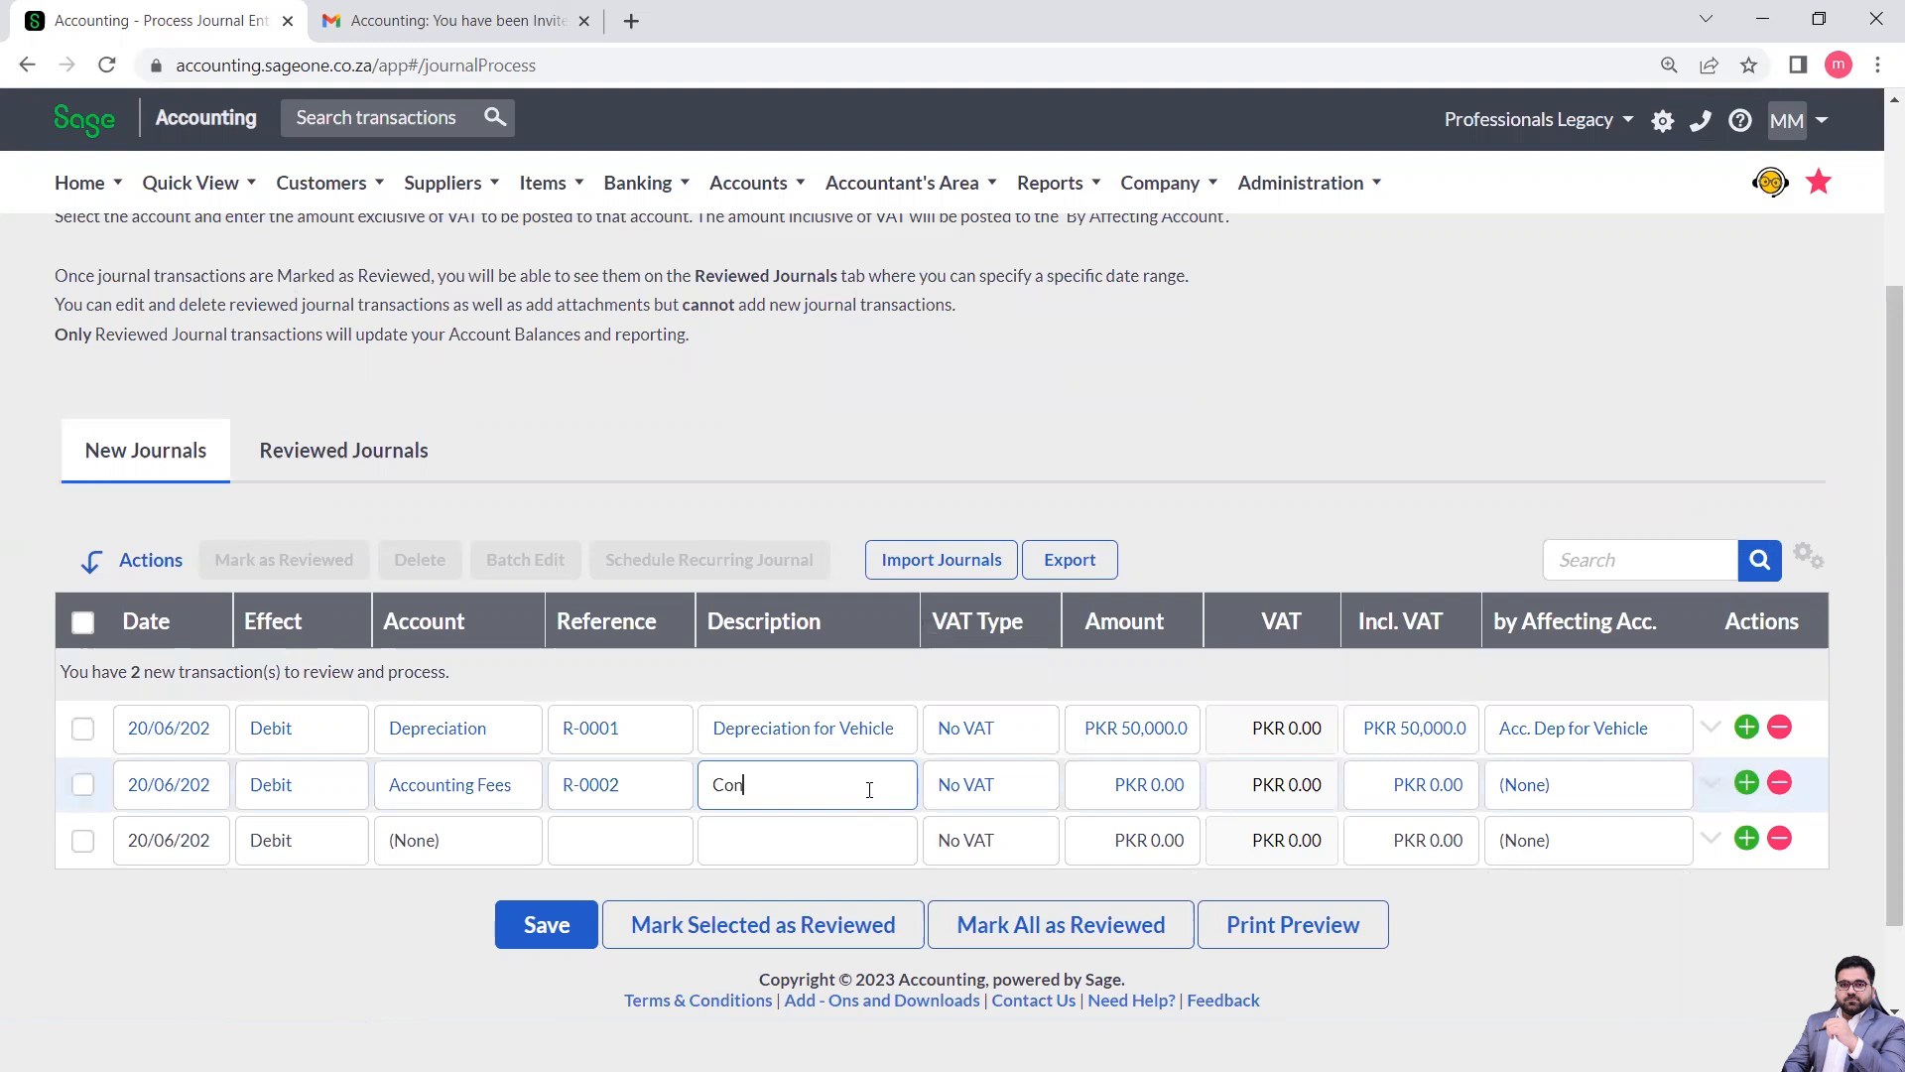
text(saltant)
right_click(761, 786)
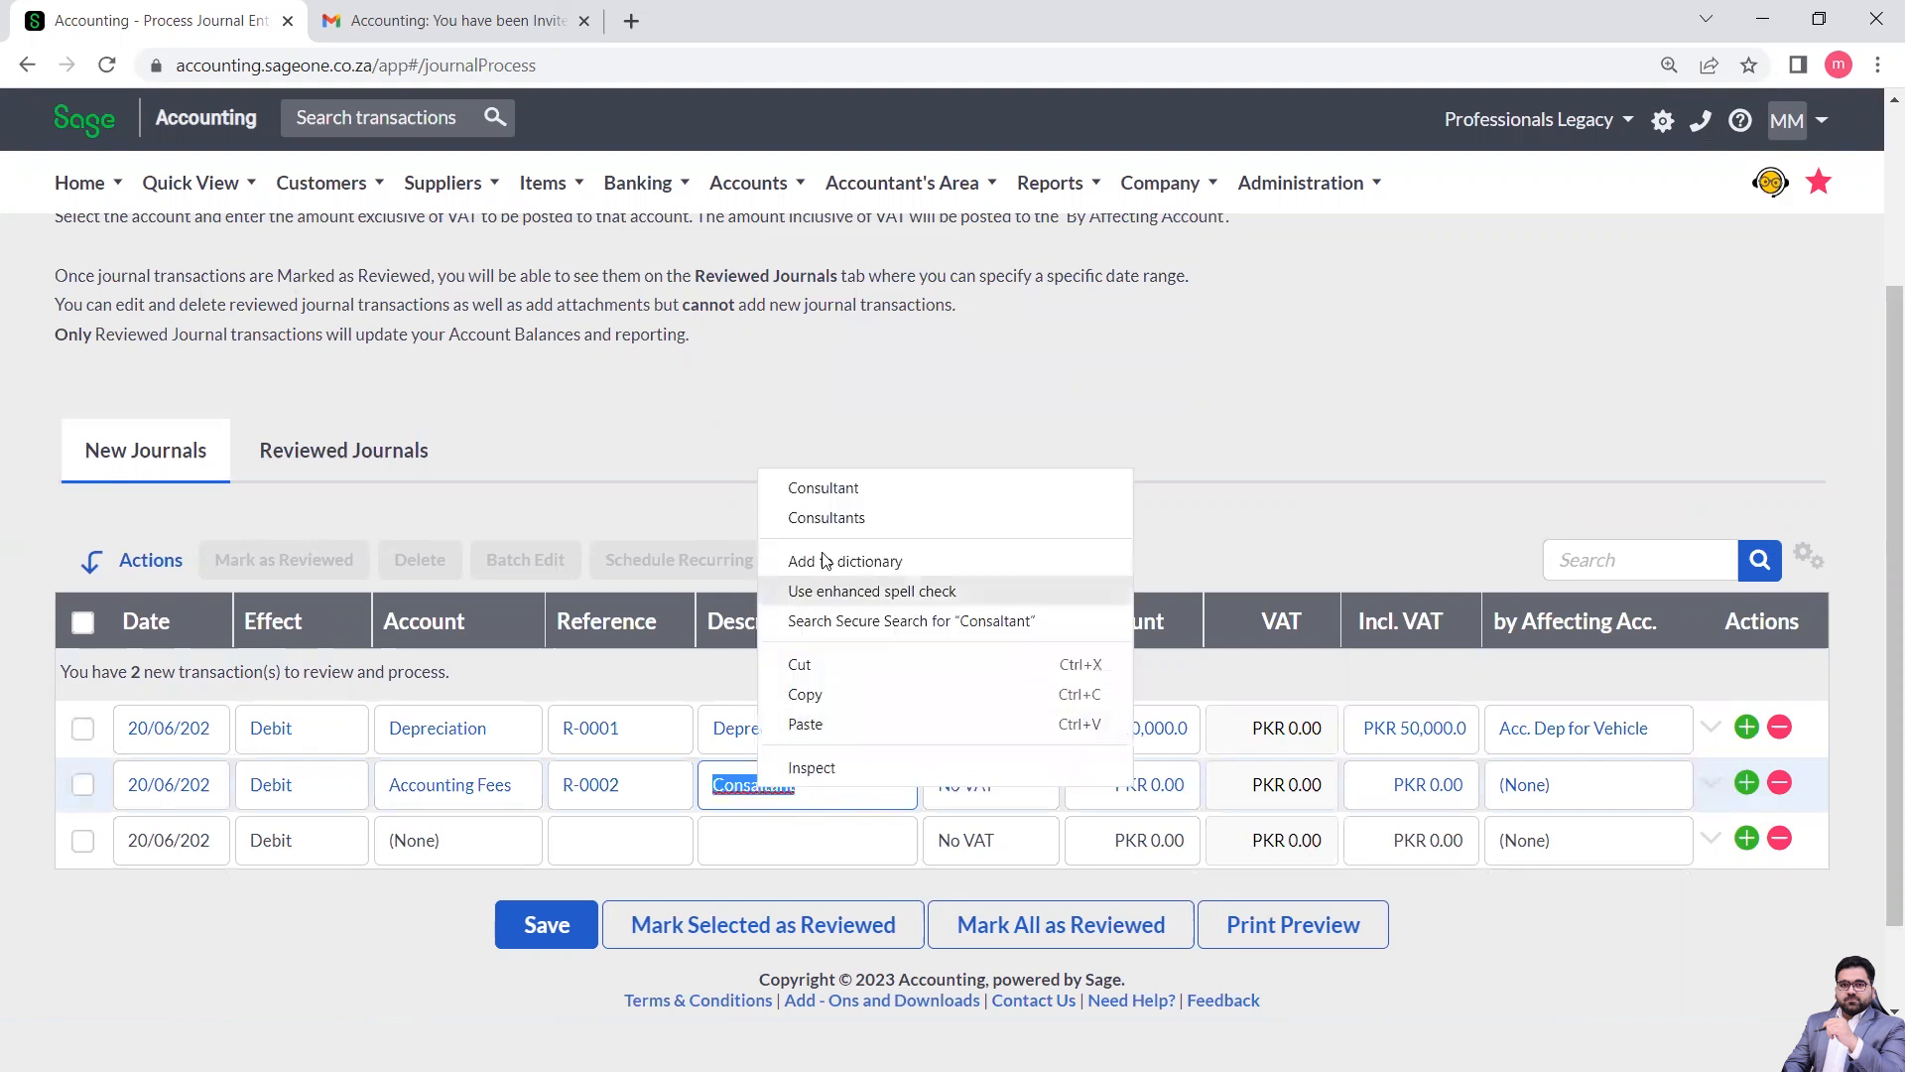
click(841, 488)
text(fee)
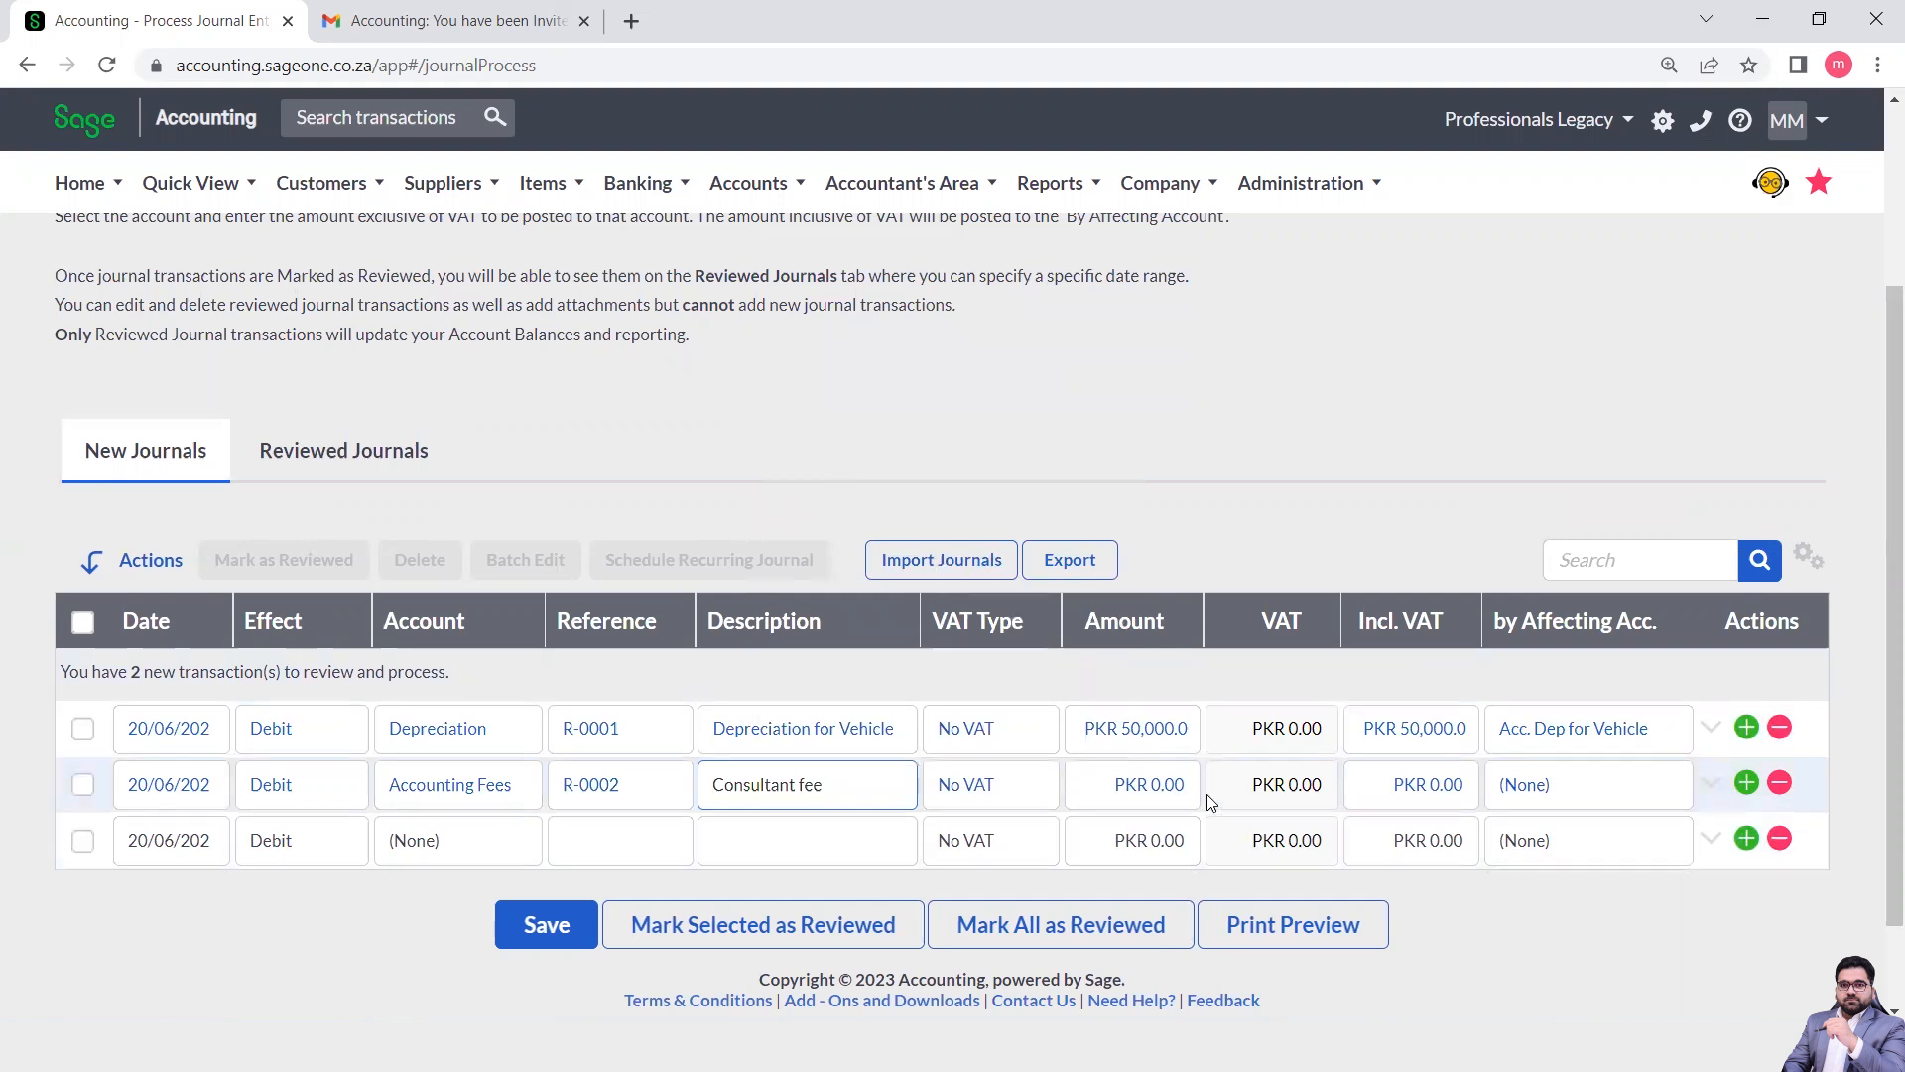
Set the Accounting Fees line's amount to 25000 and its affecting account to General Expenses.
click(1156, 784)
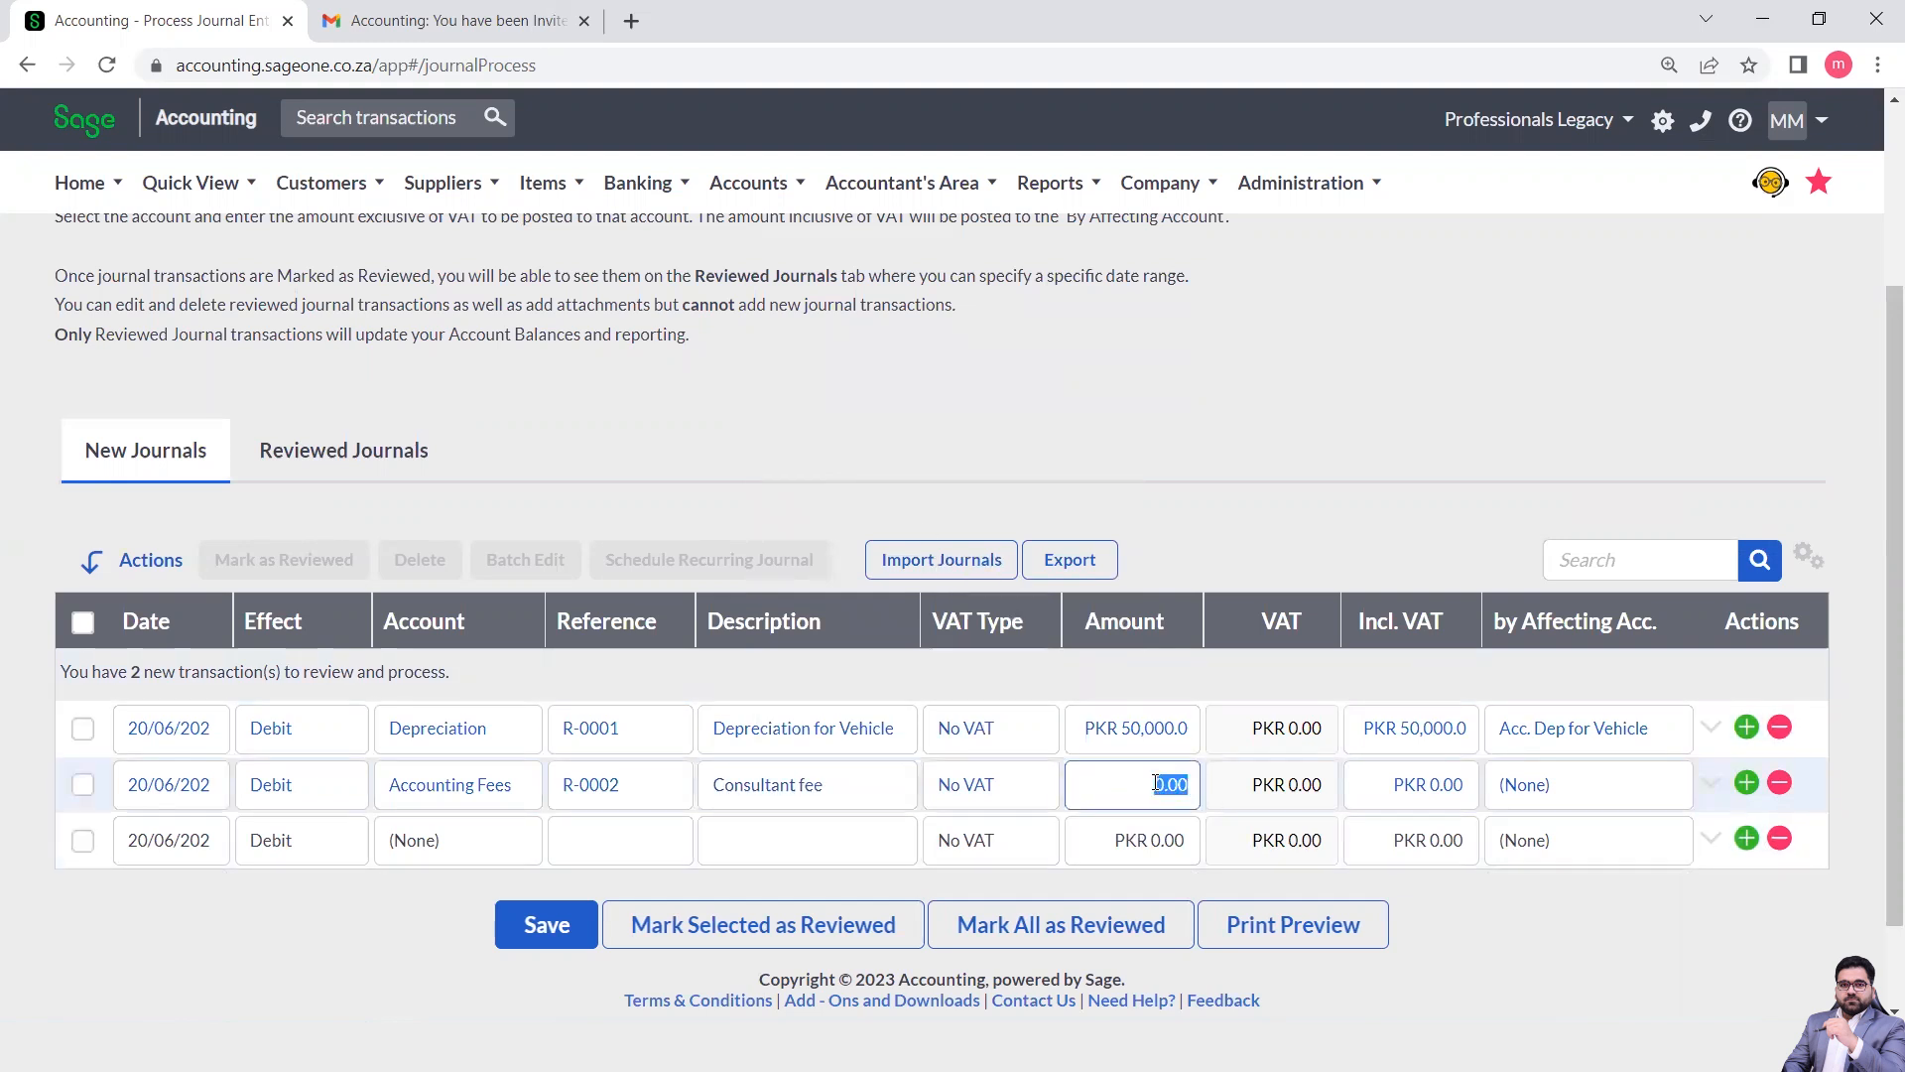
text(25000)
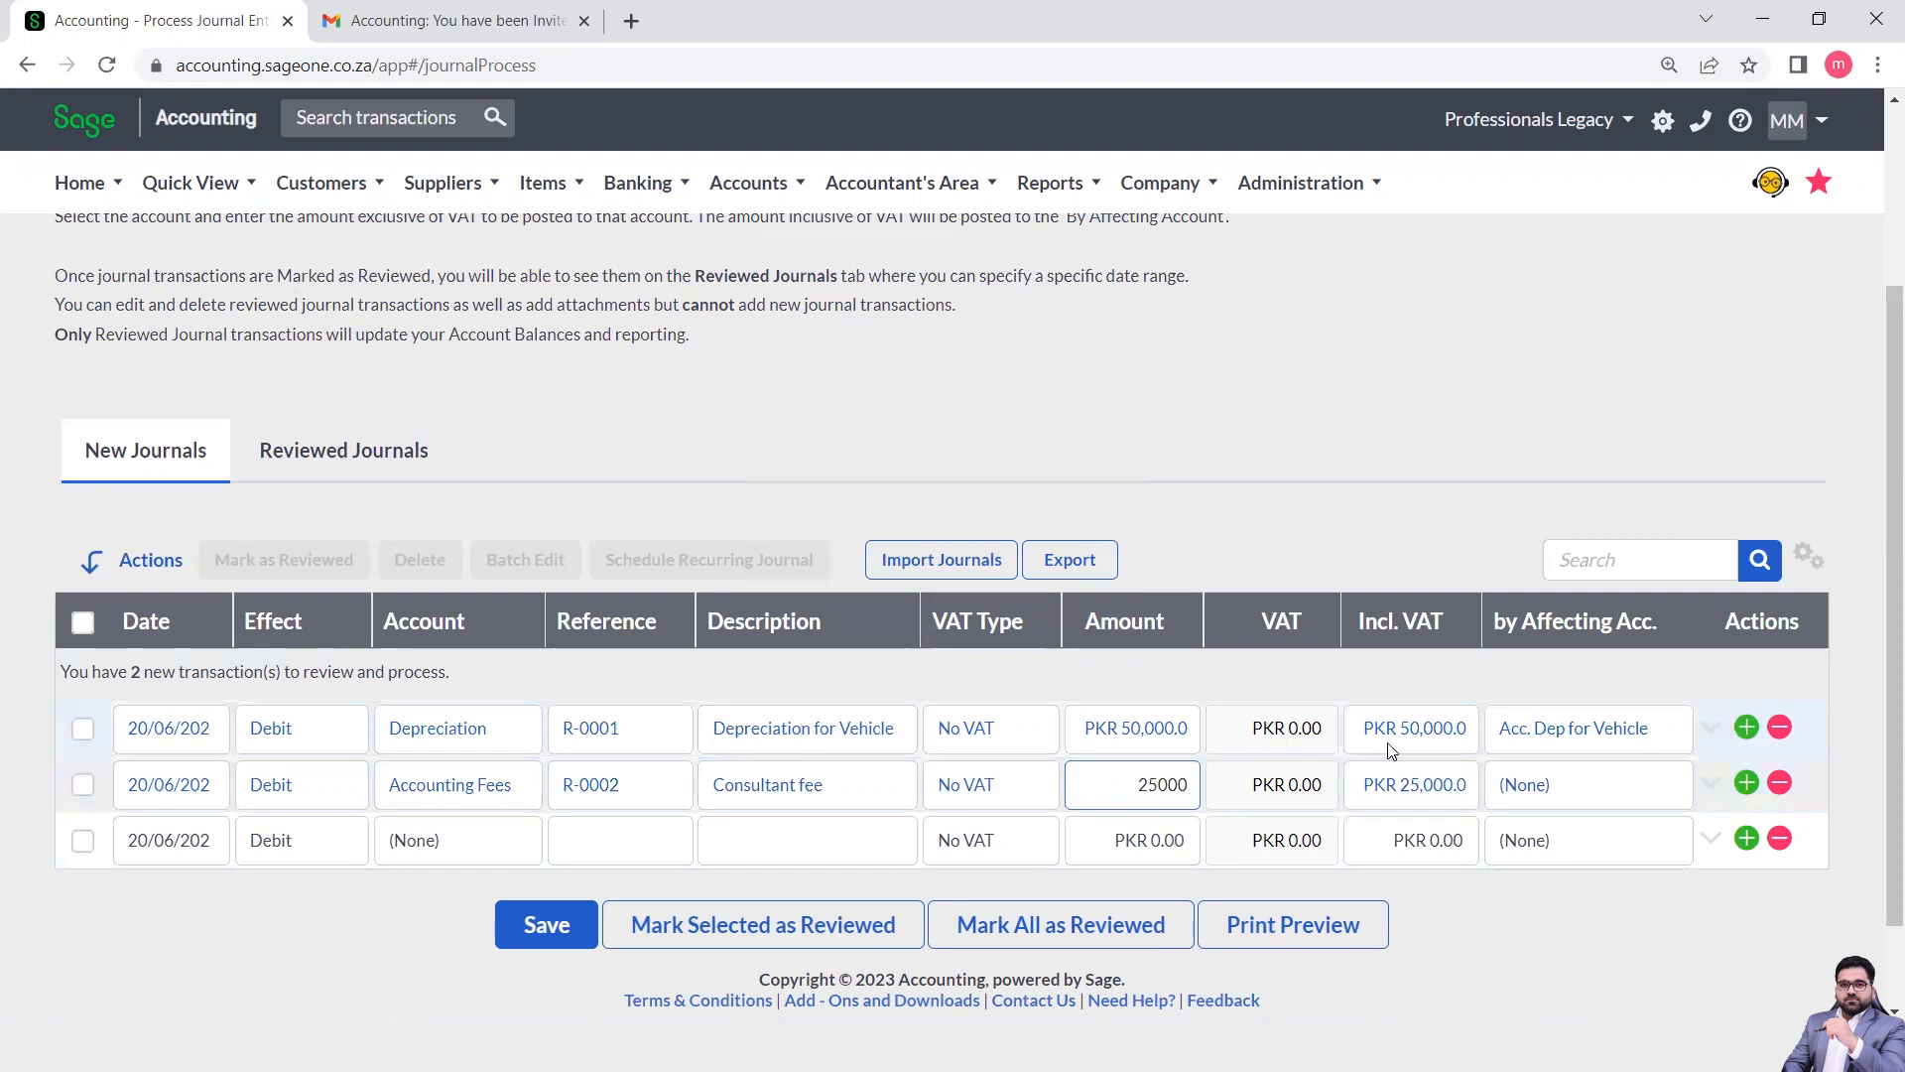
click(1662, 792)
click(1675, 787)
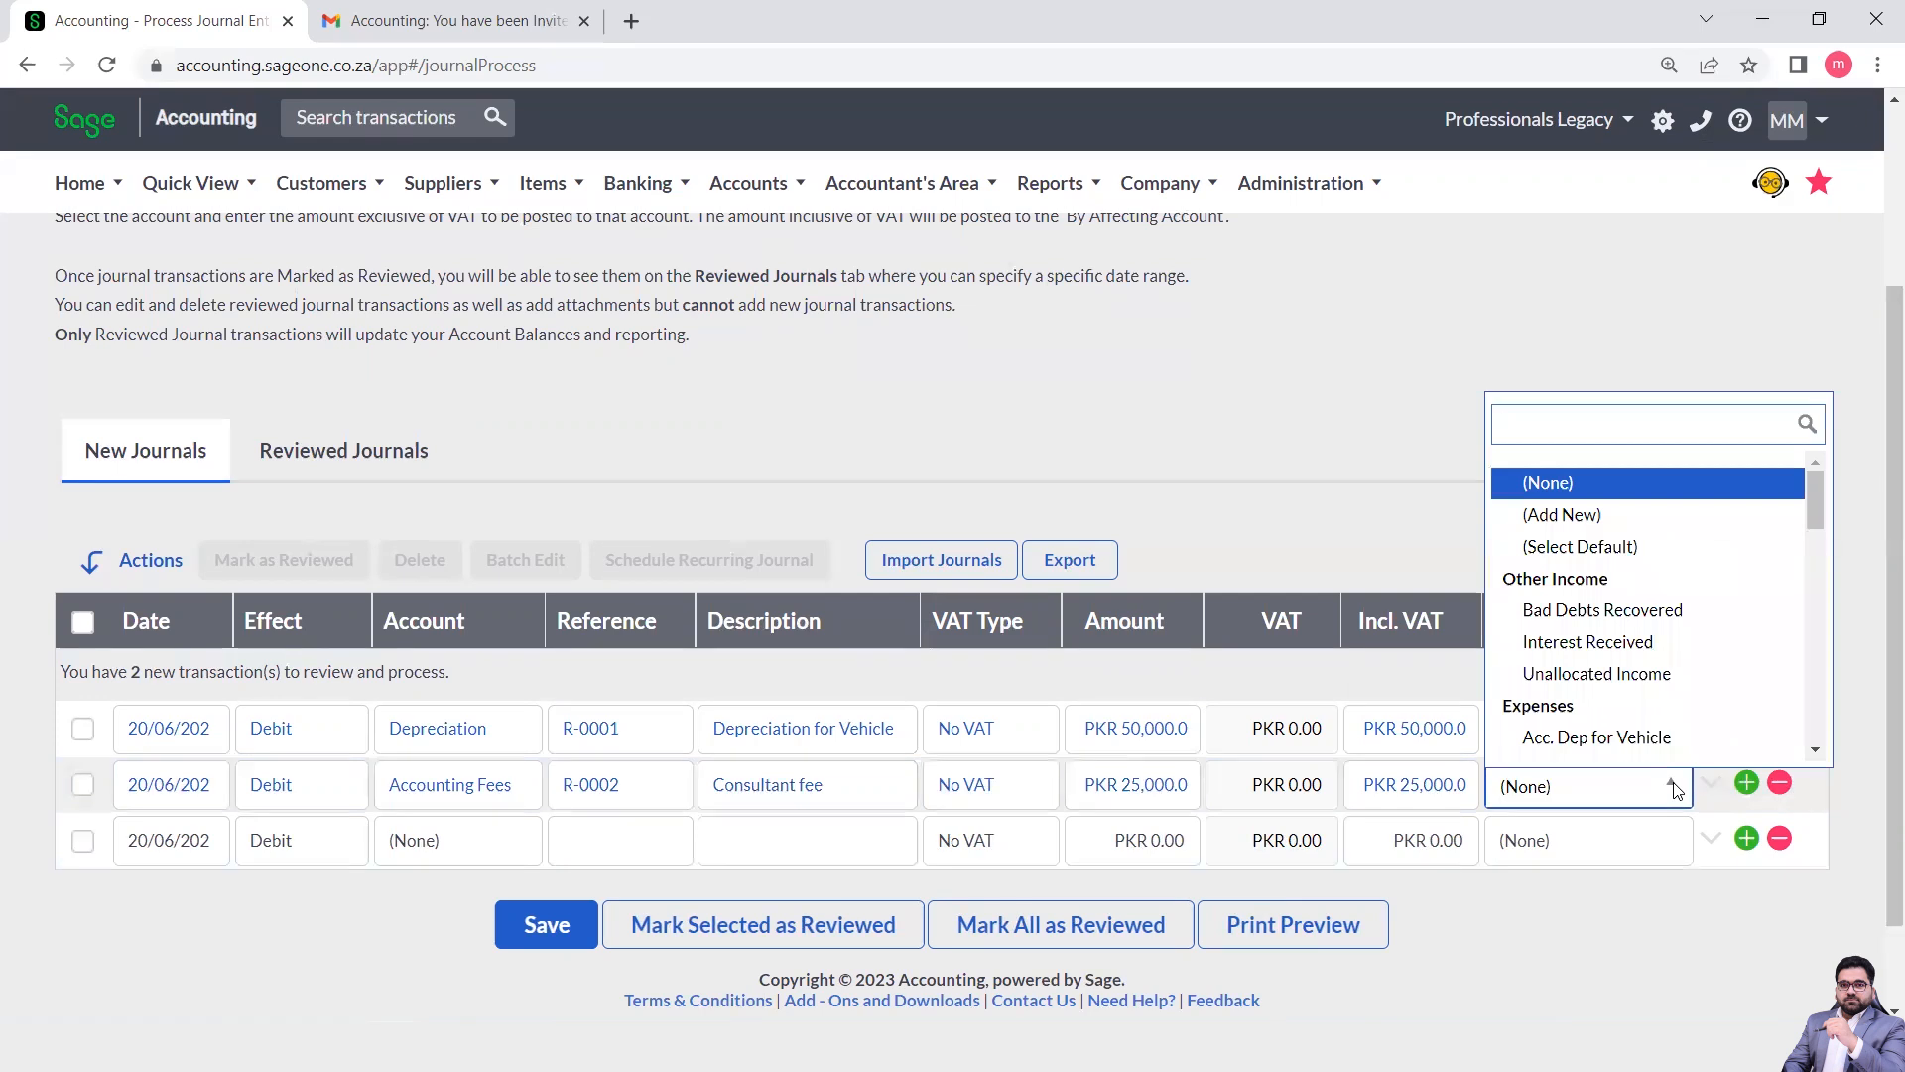
drag(1816, 498, 1828, 580)
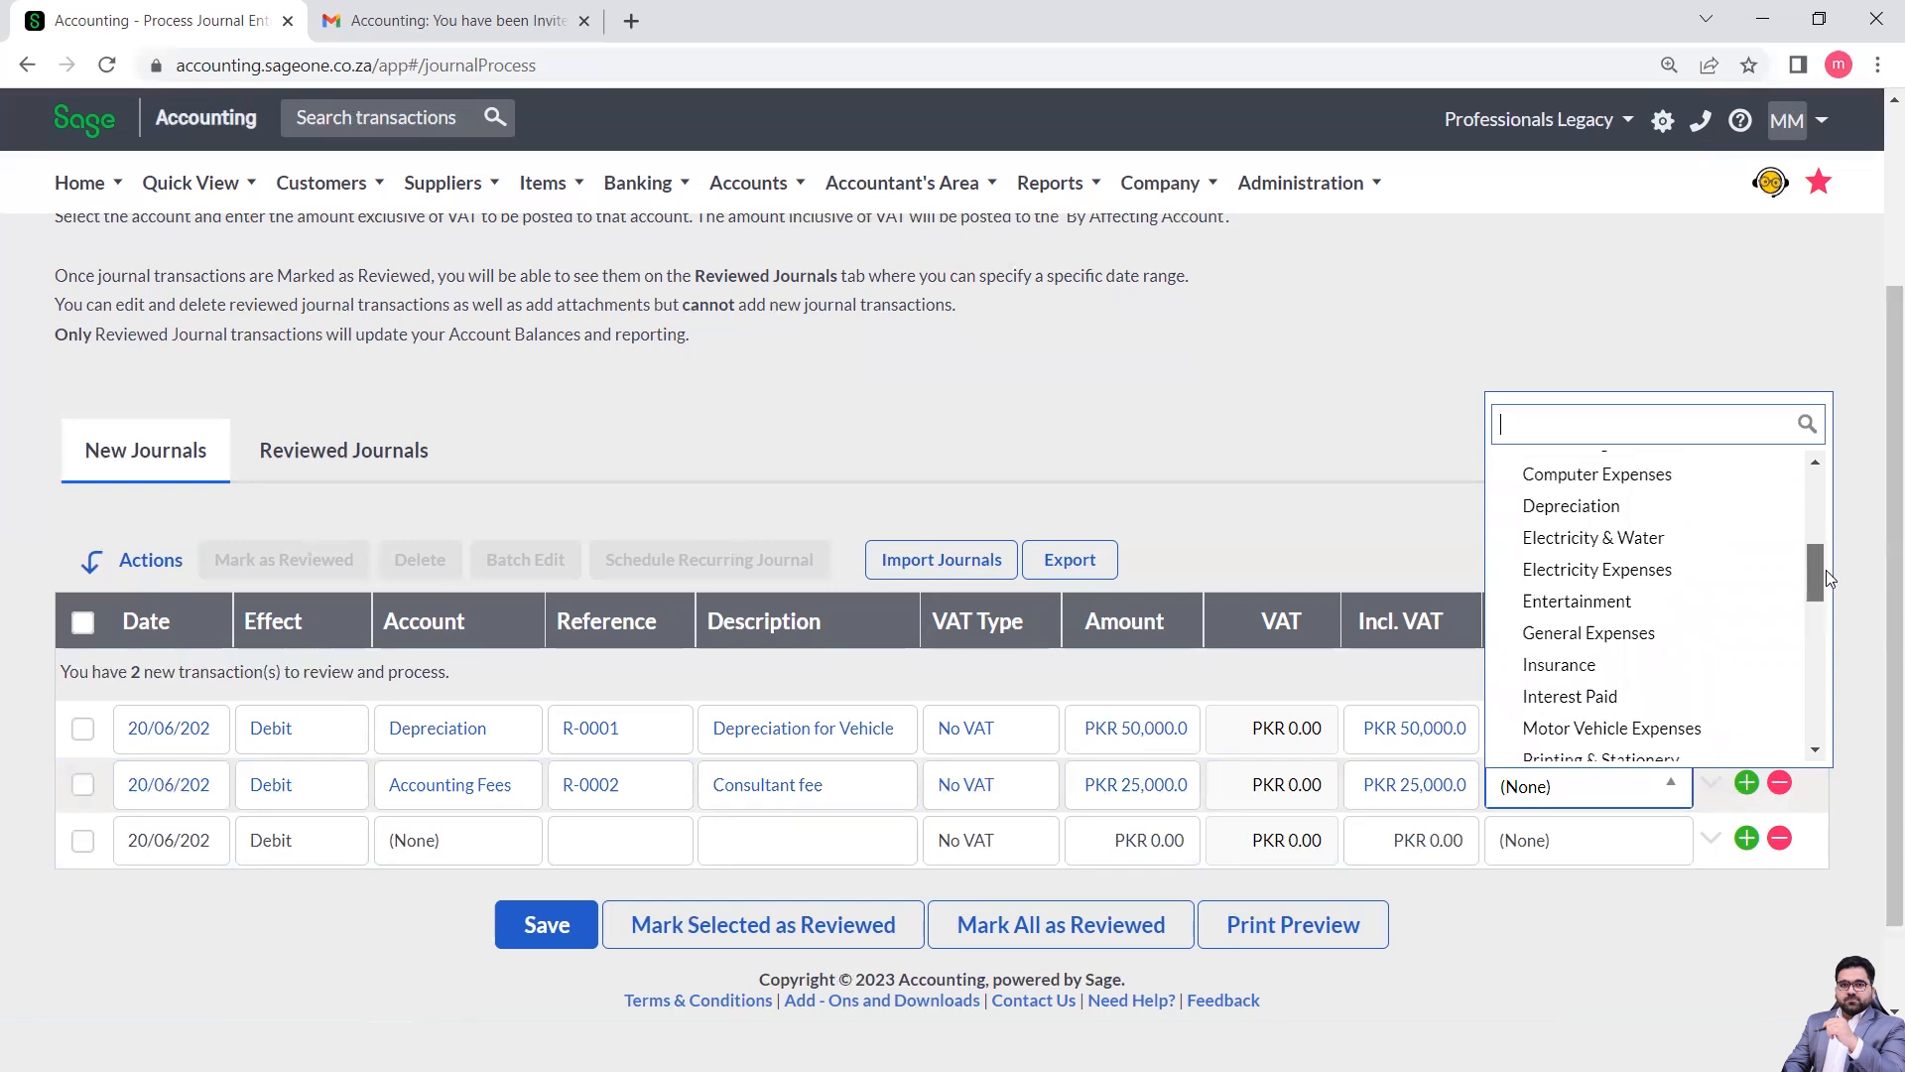
click(1675, 642)
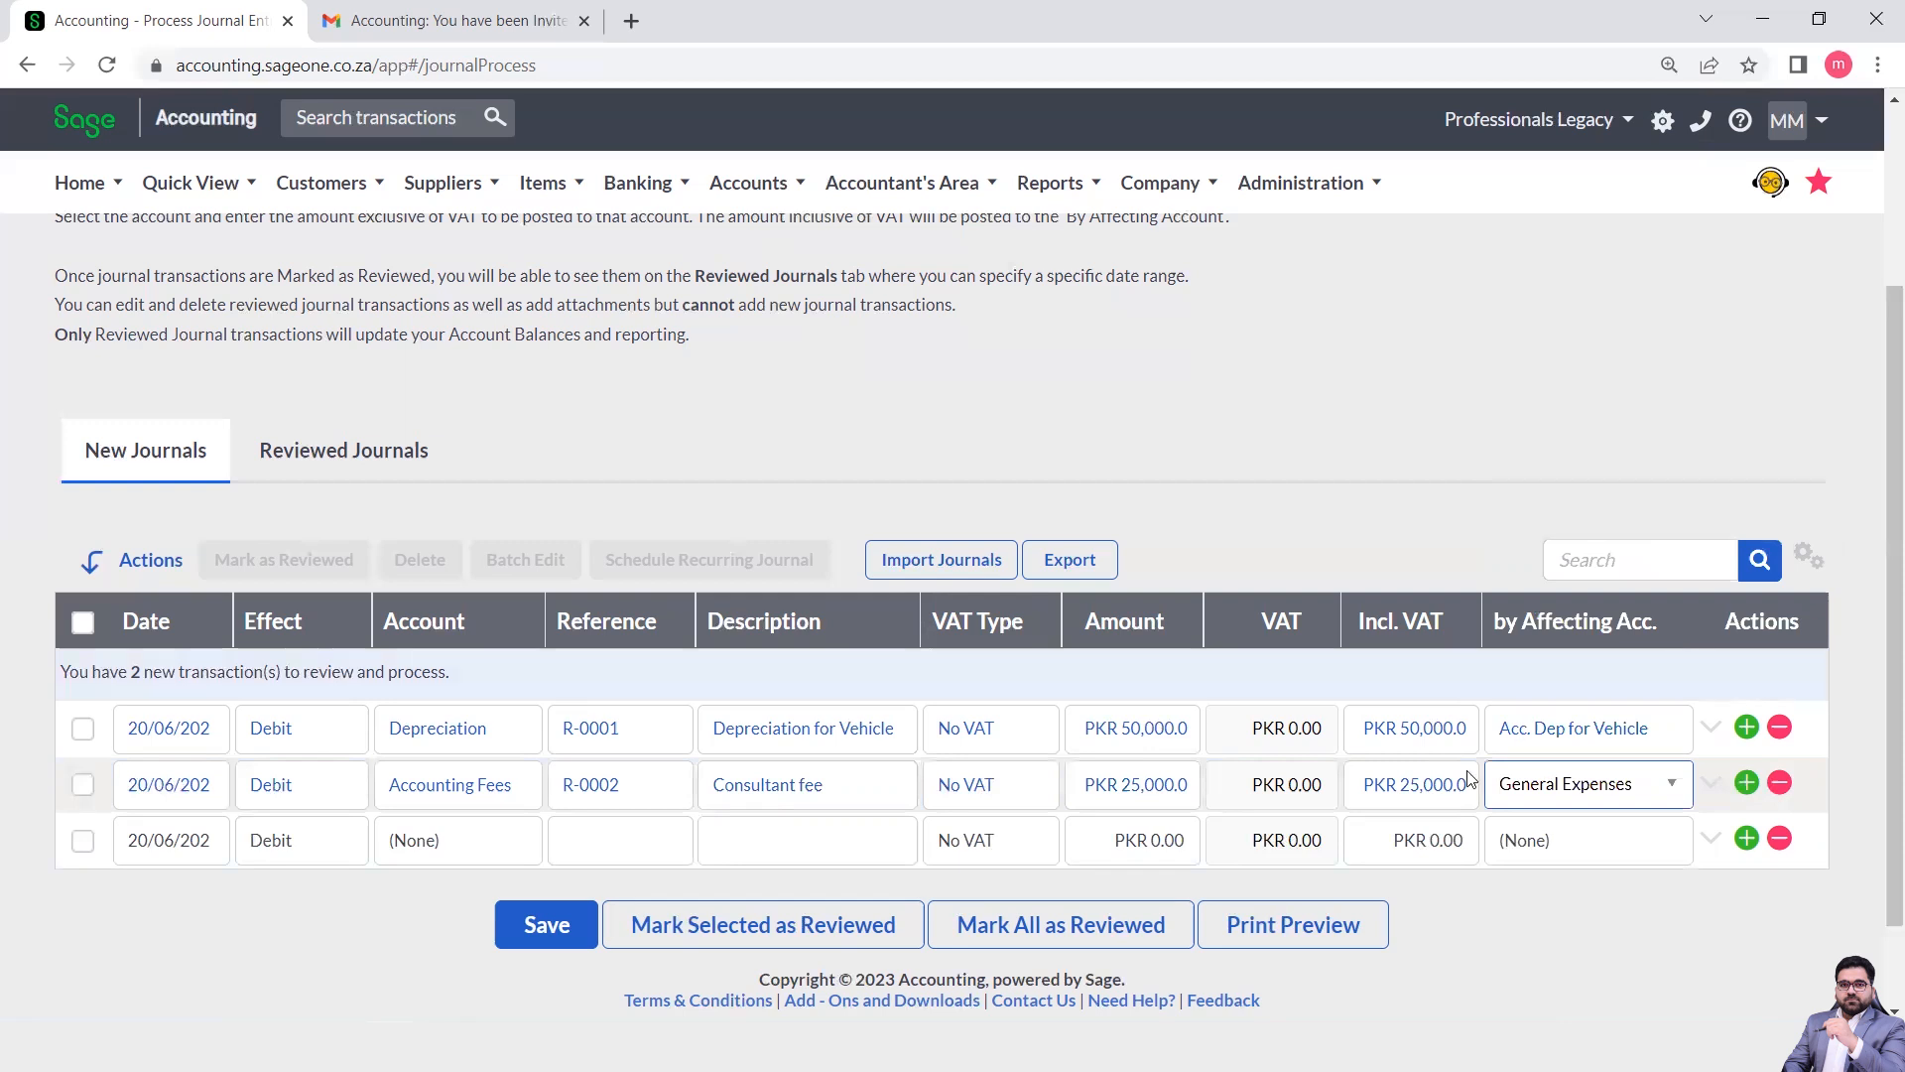
click(1539, 911)
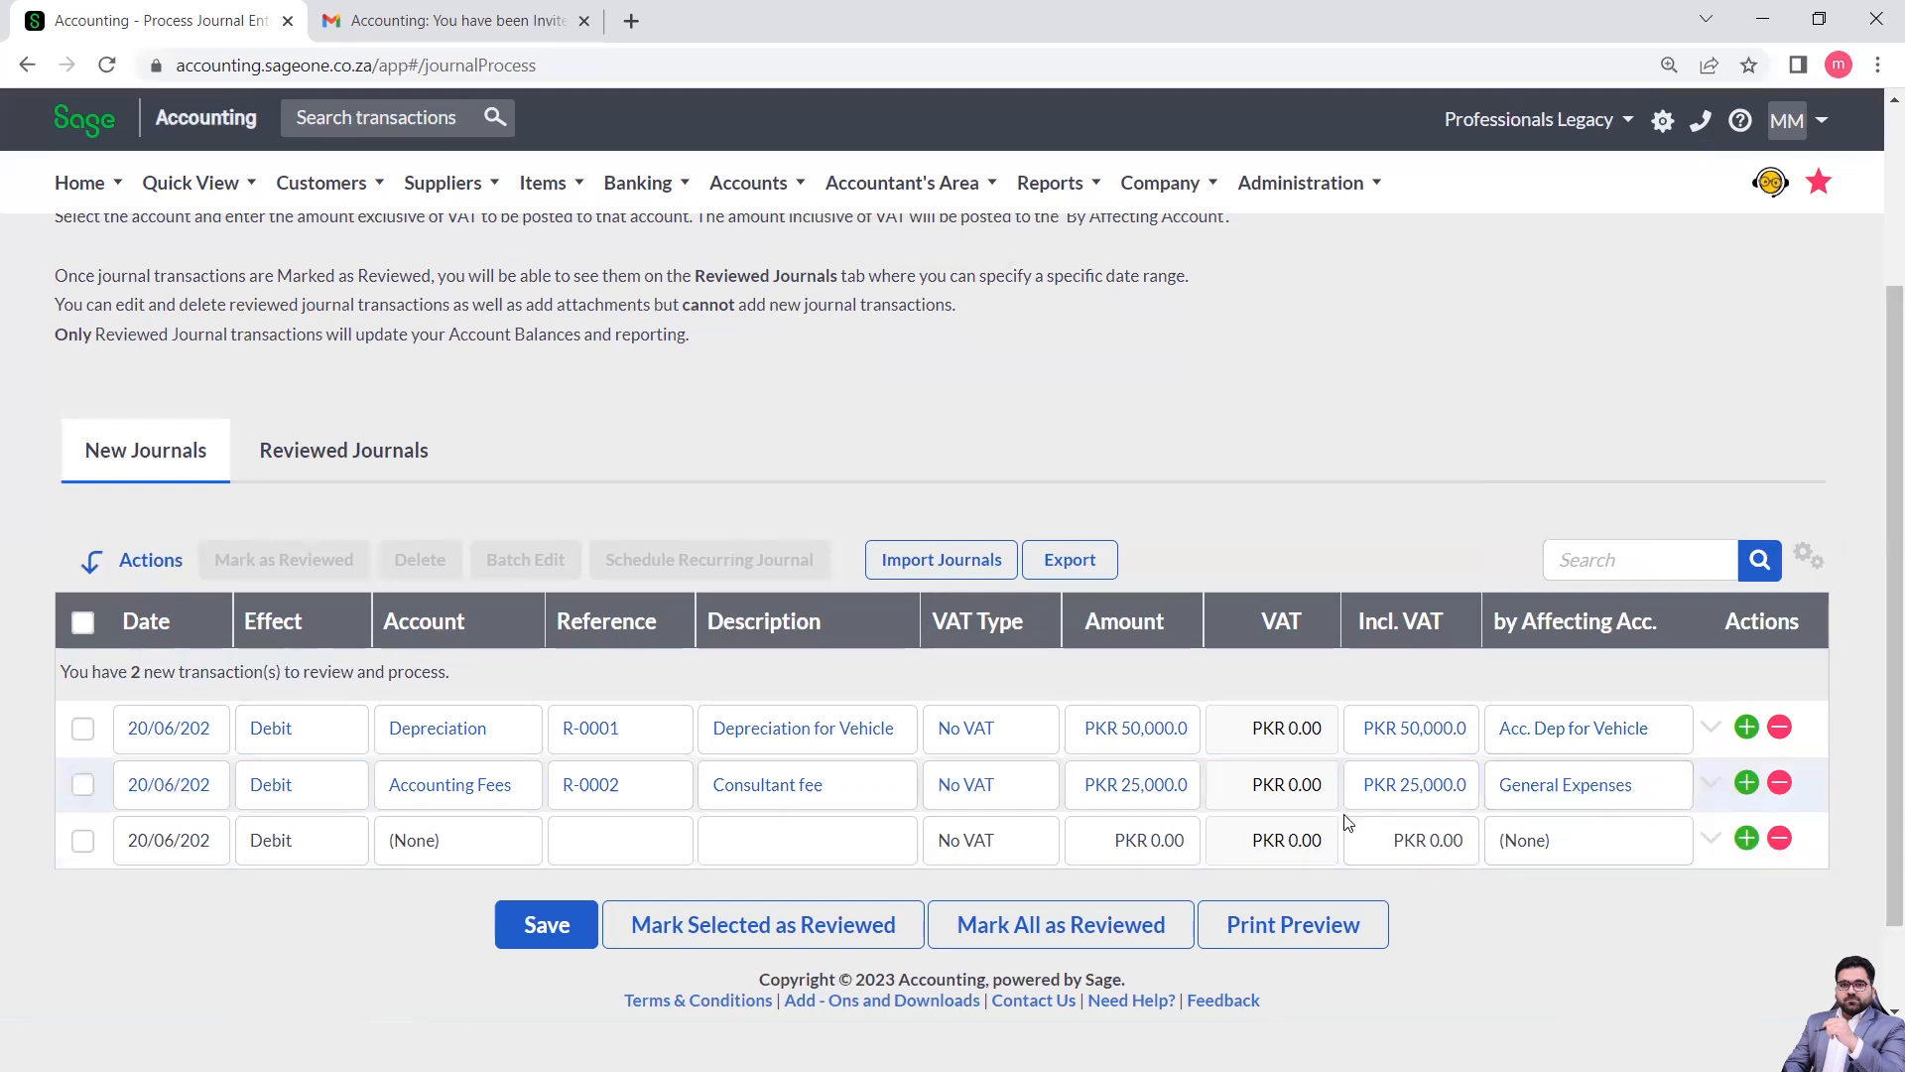
Expand the blank line and the Depreciation line to view their Analysis Codes and Comments fields.
scroll(1344, 820, down, 1)
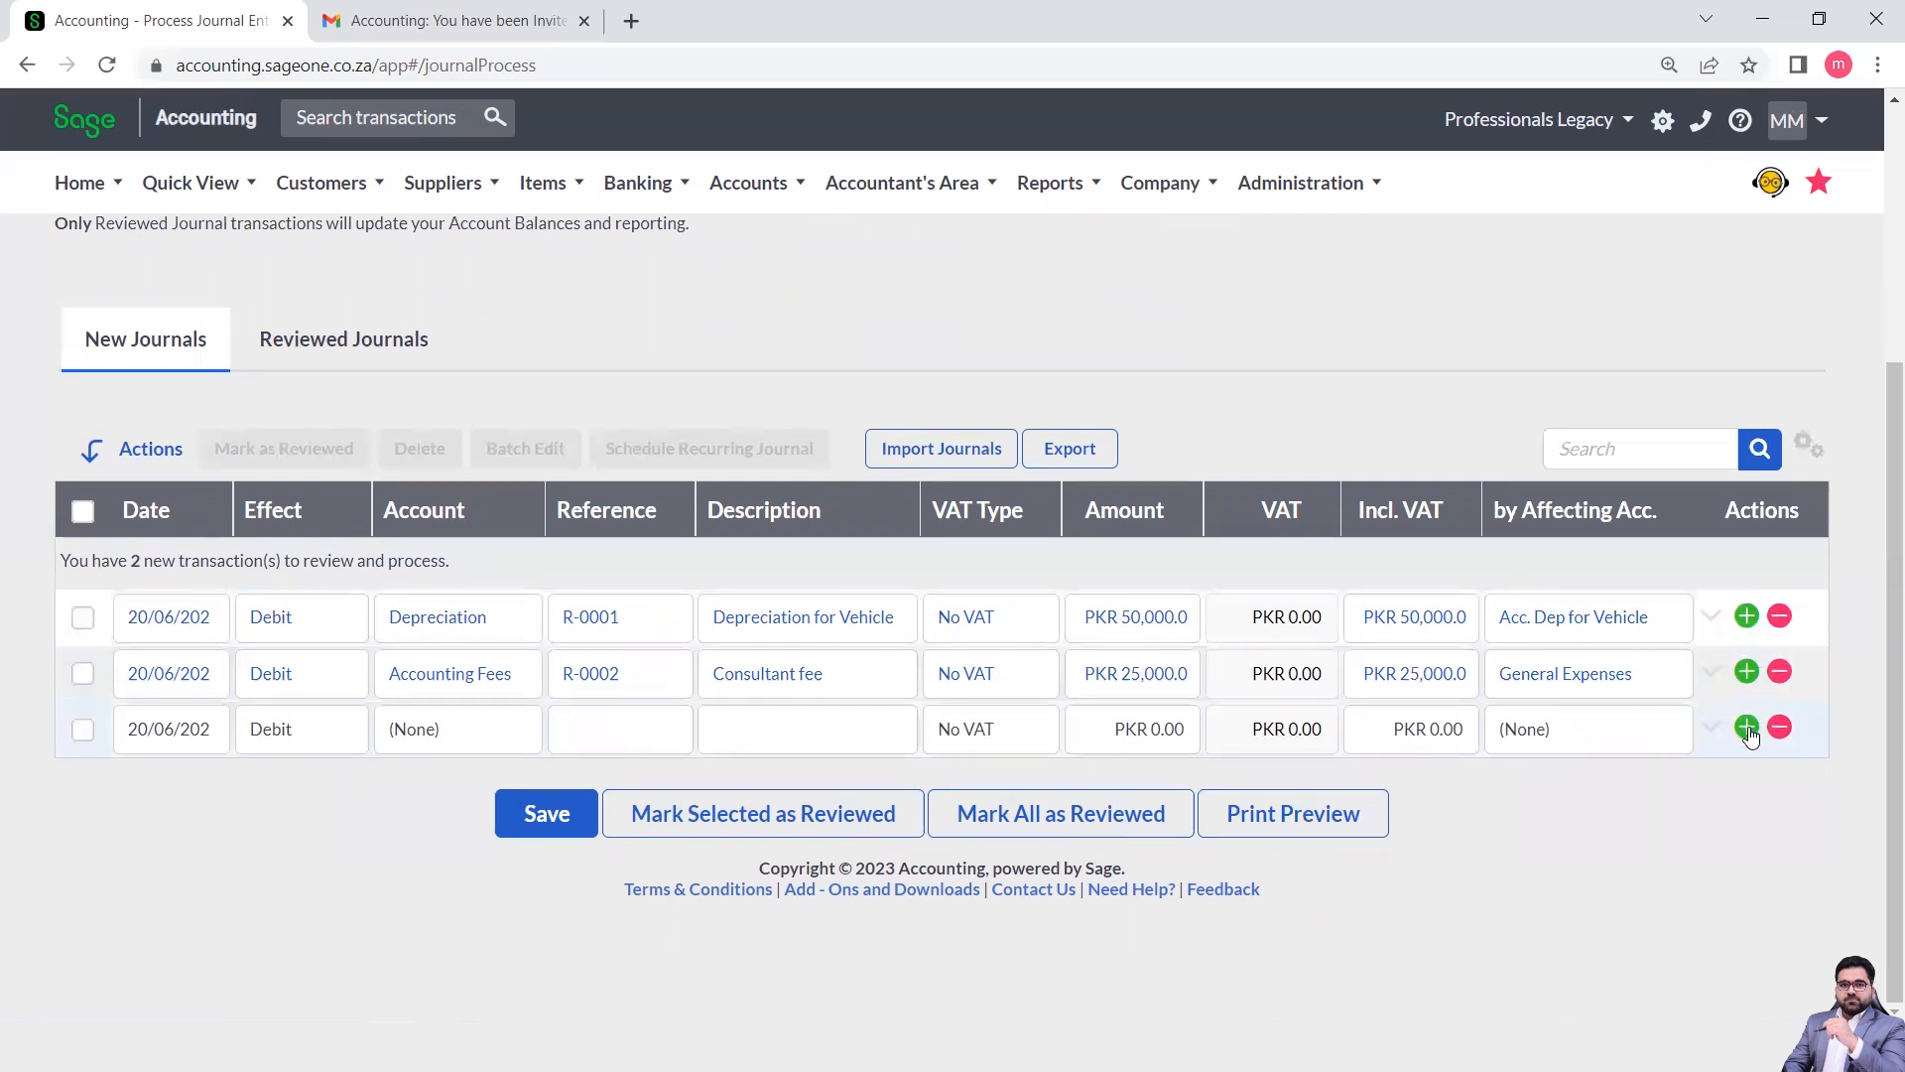
click(1714, 731)
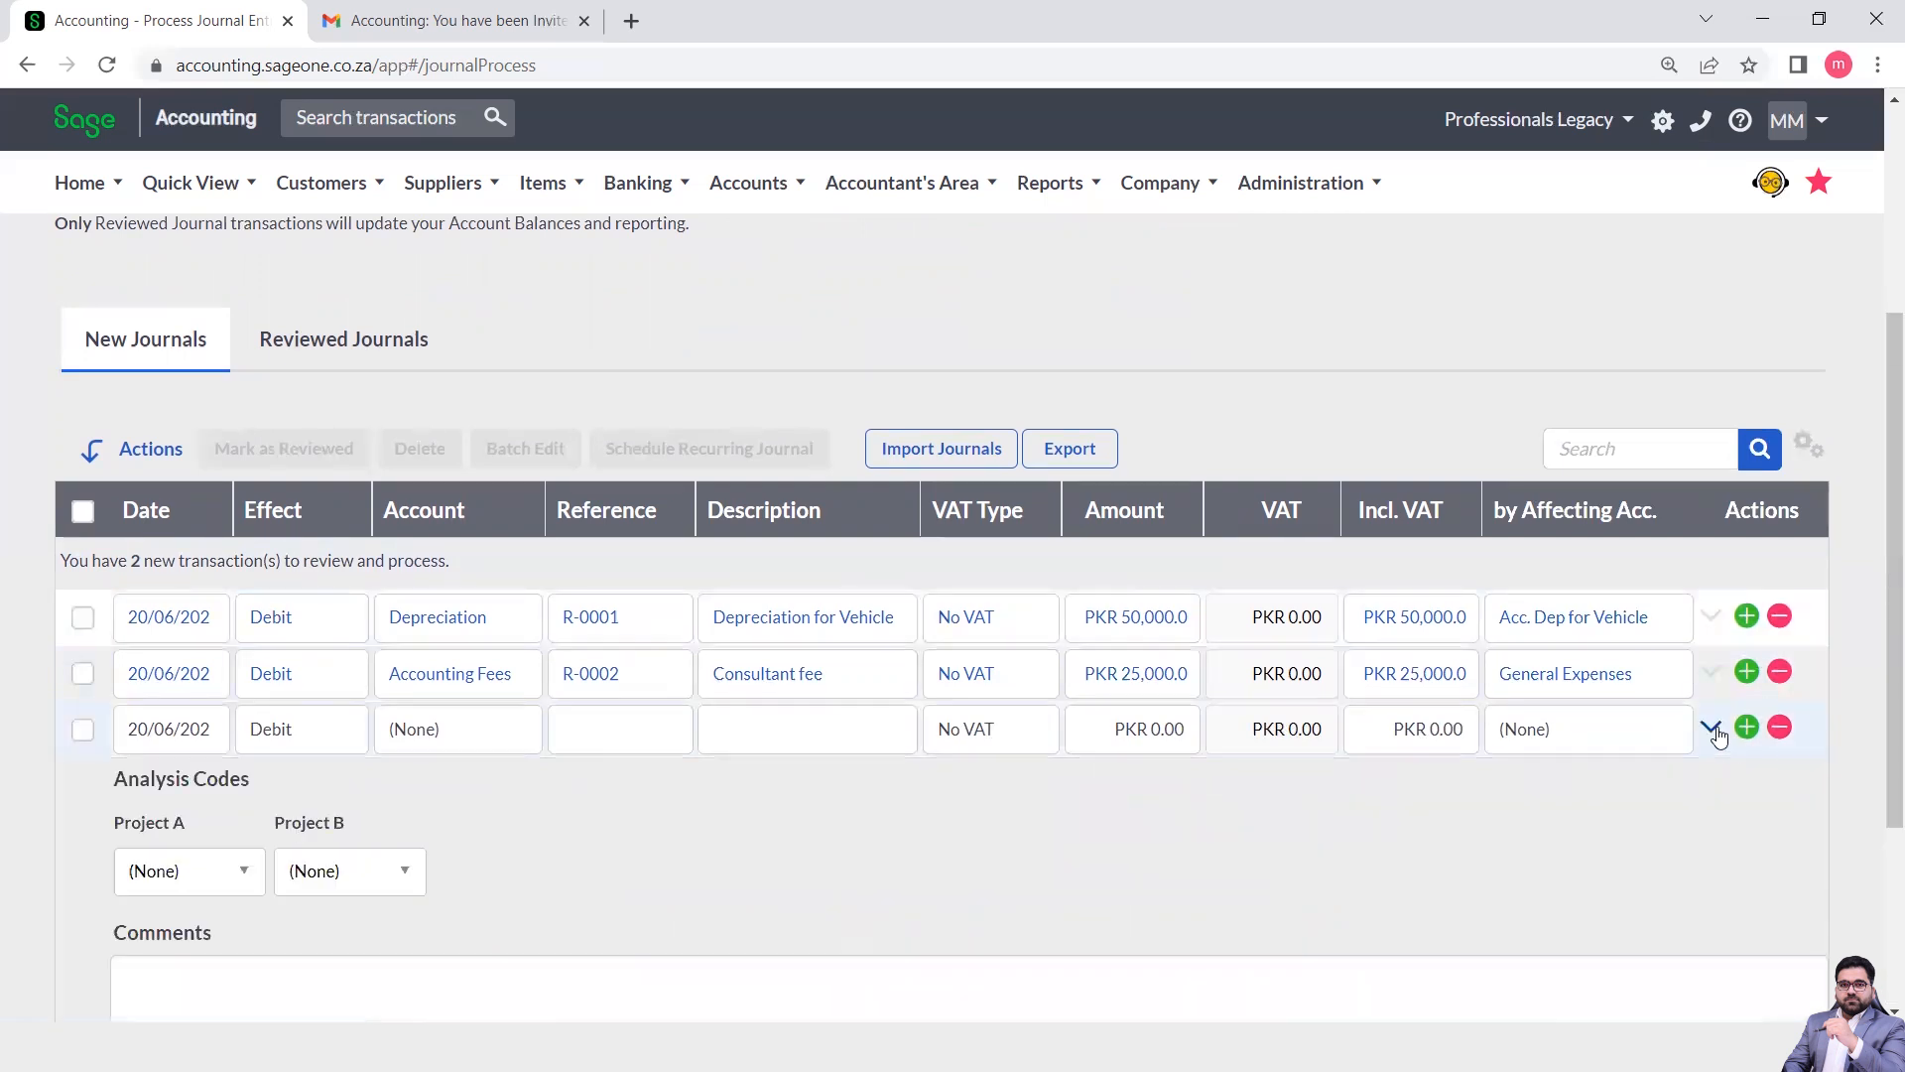
scroll(1359, 827, down, 3)
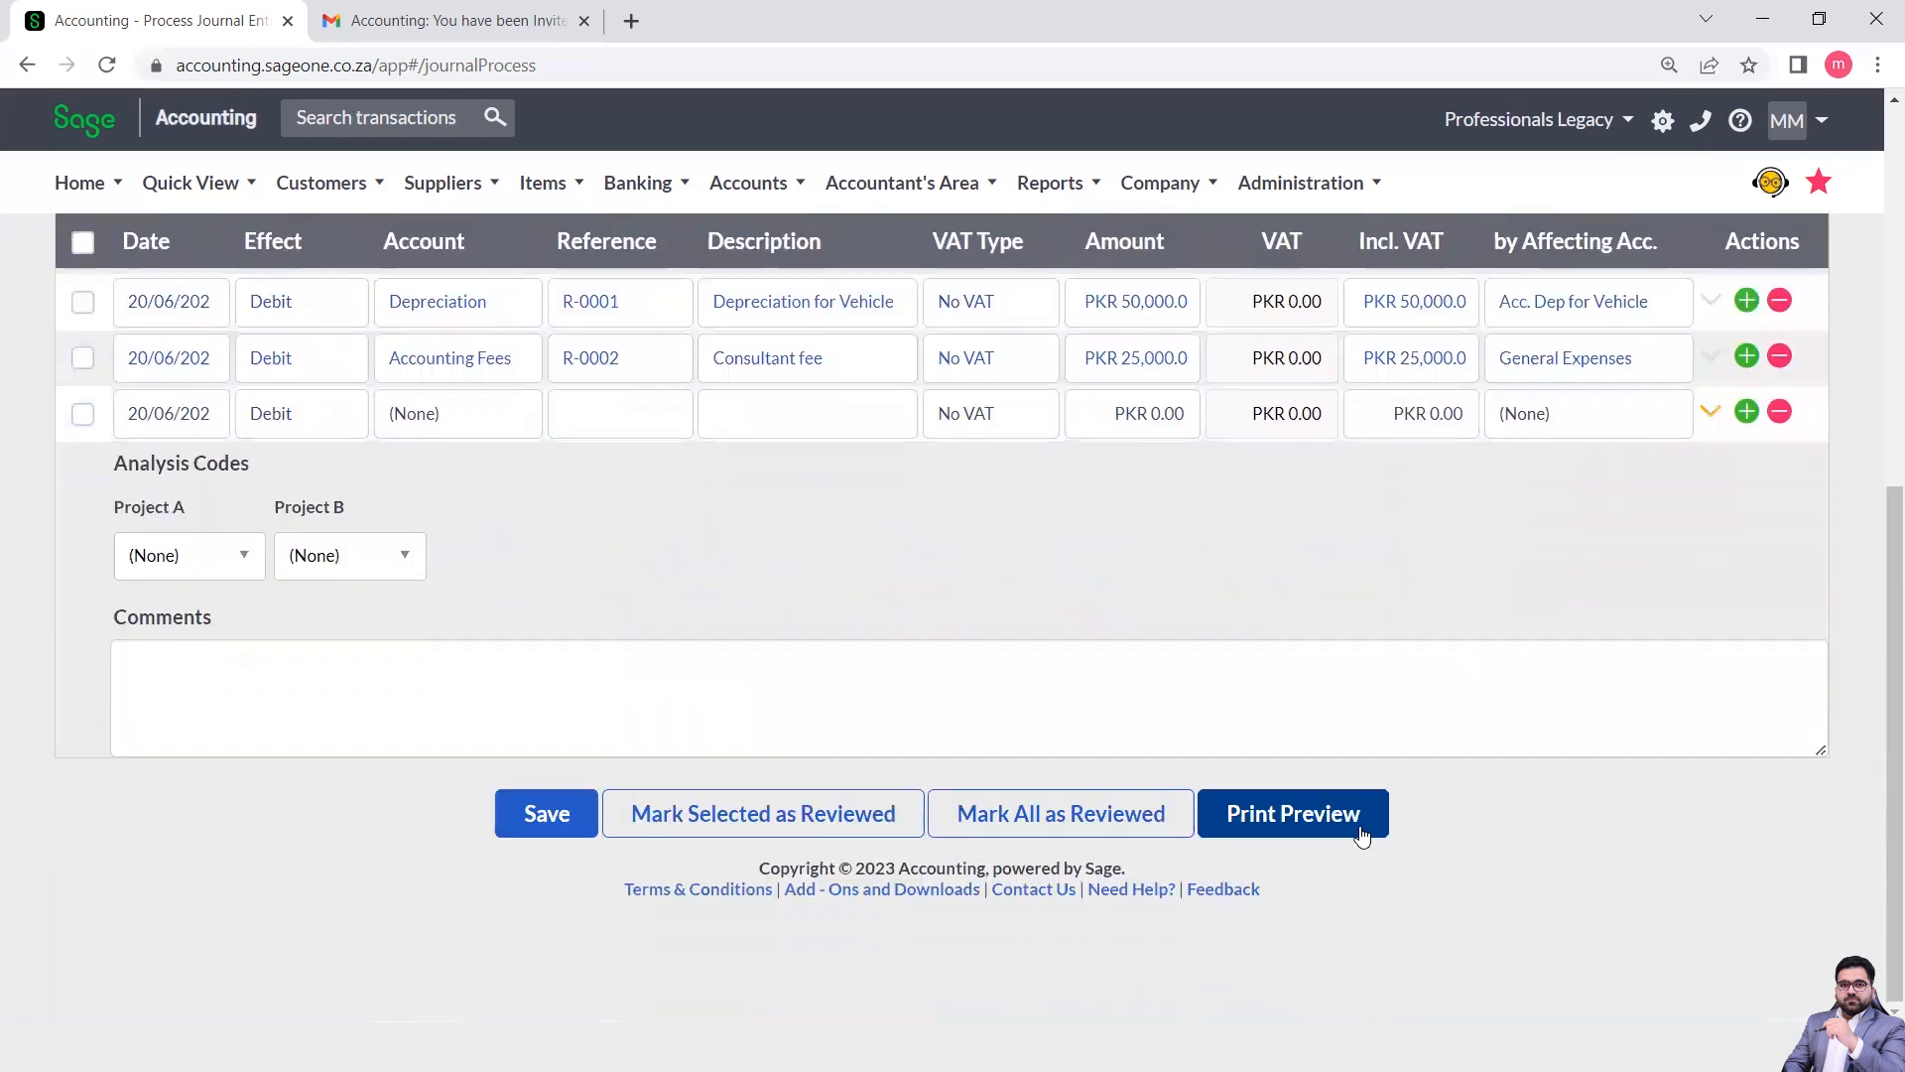
scroll(1361, 837, up, 1)
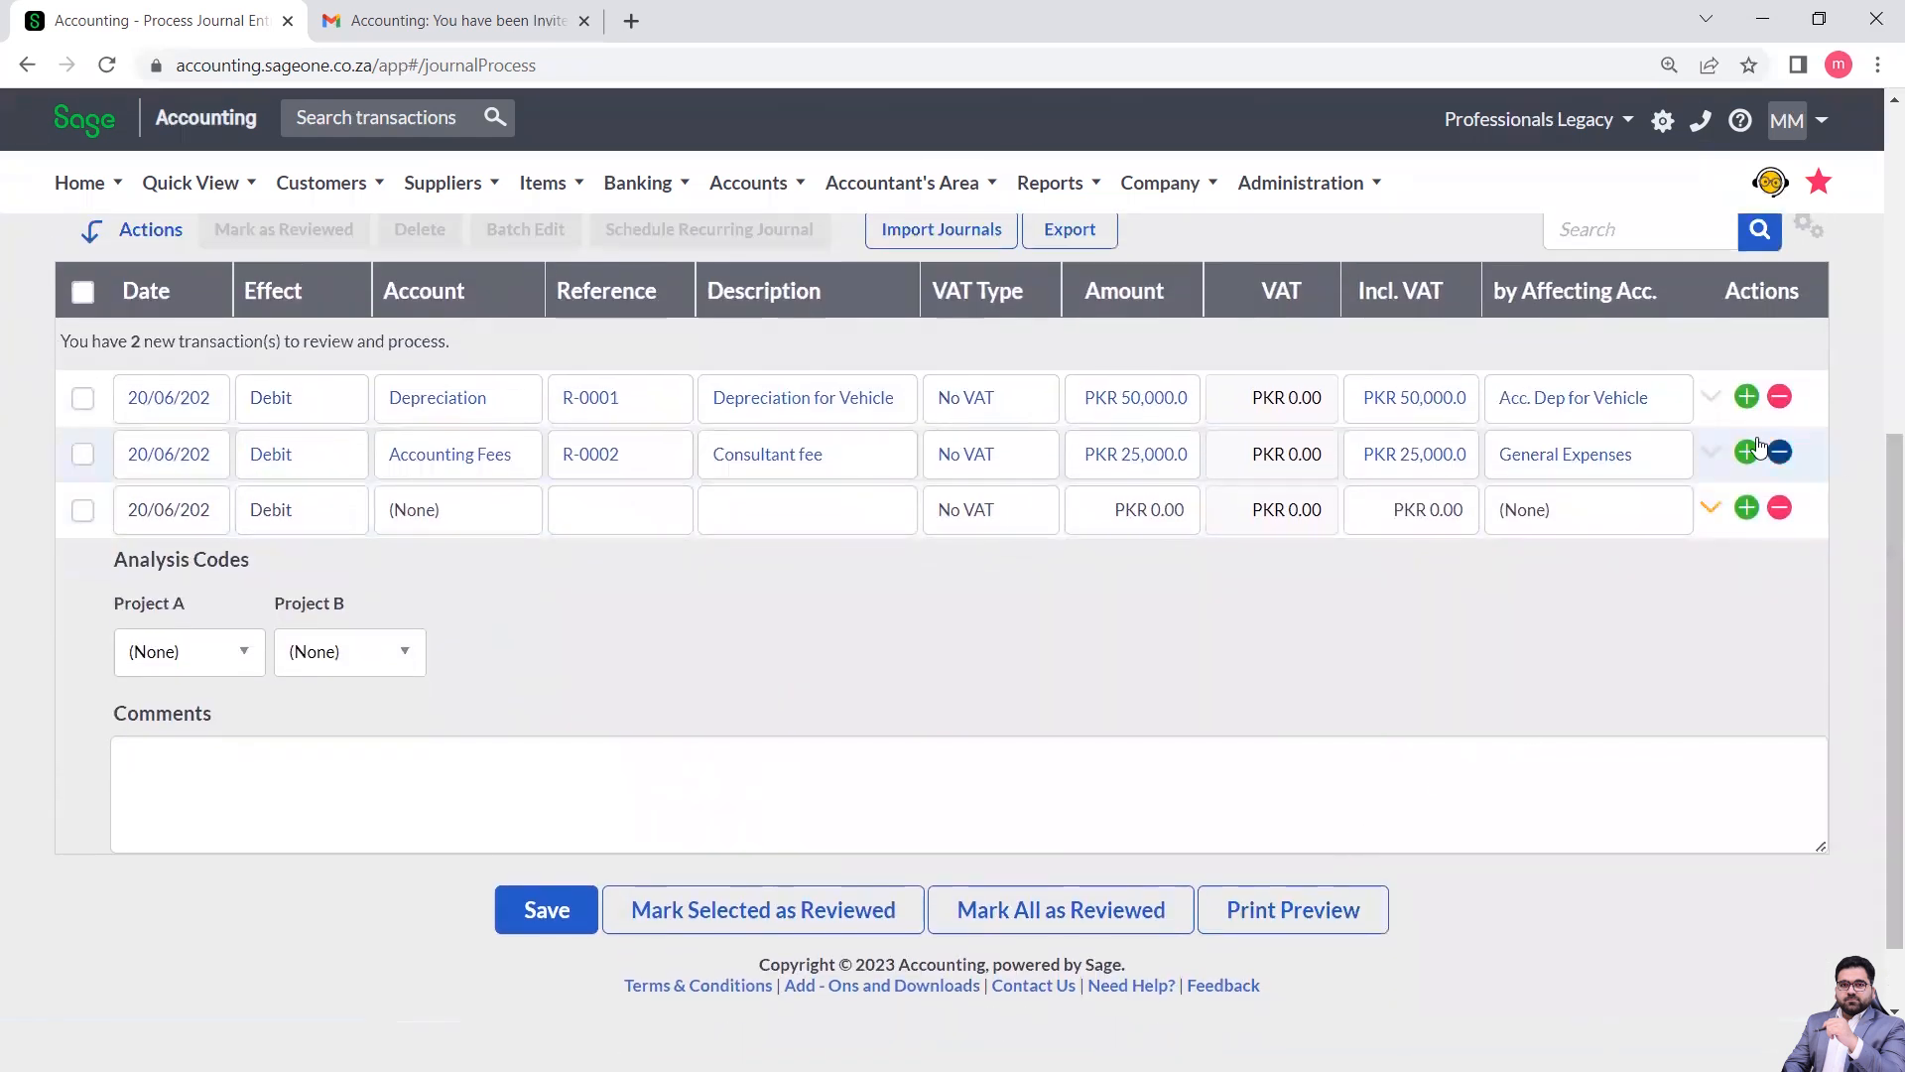
click(1711, 399)
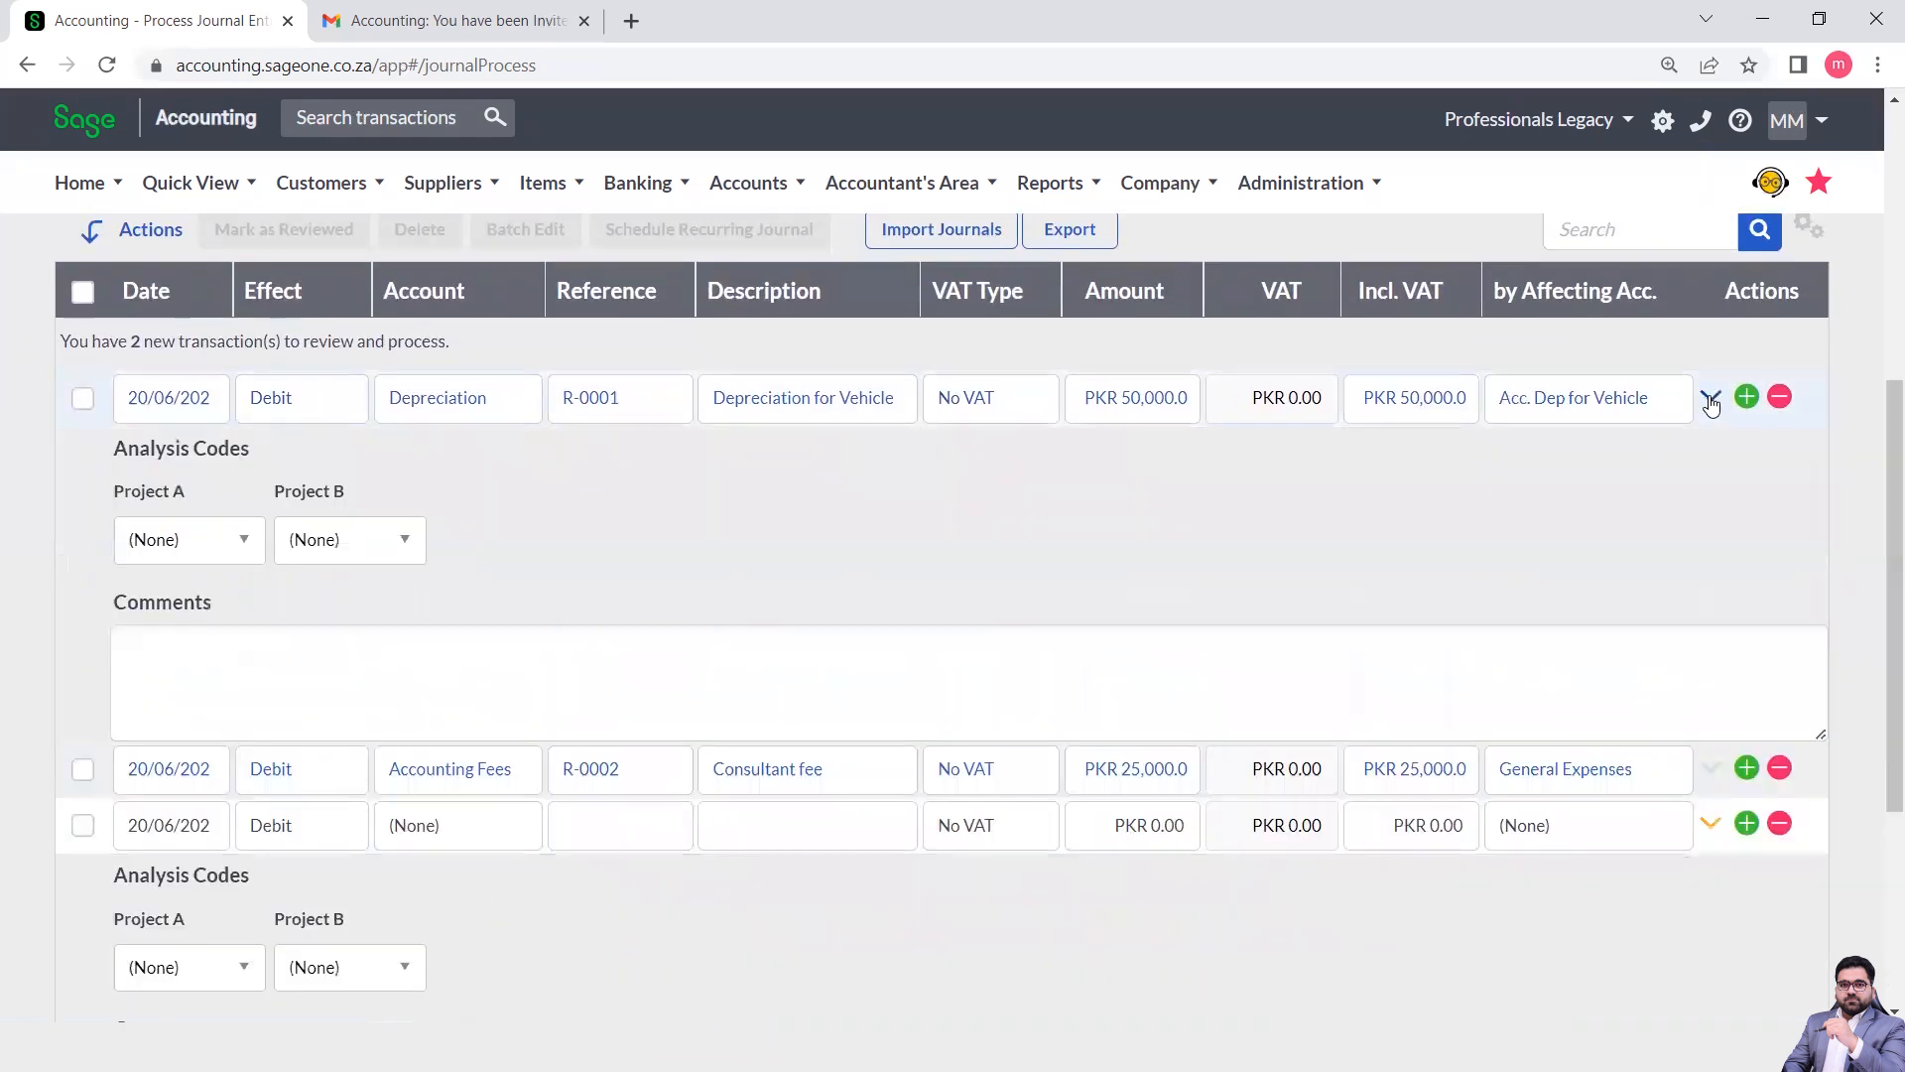
Collapse the expanded details of the Depreciation line and the blank journal line.
click(1710, 398)
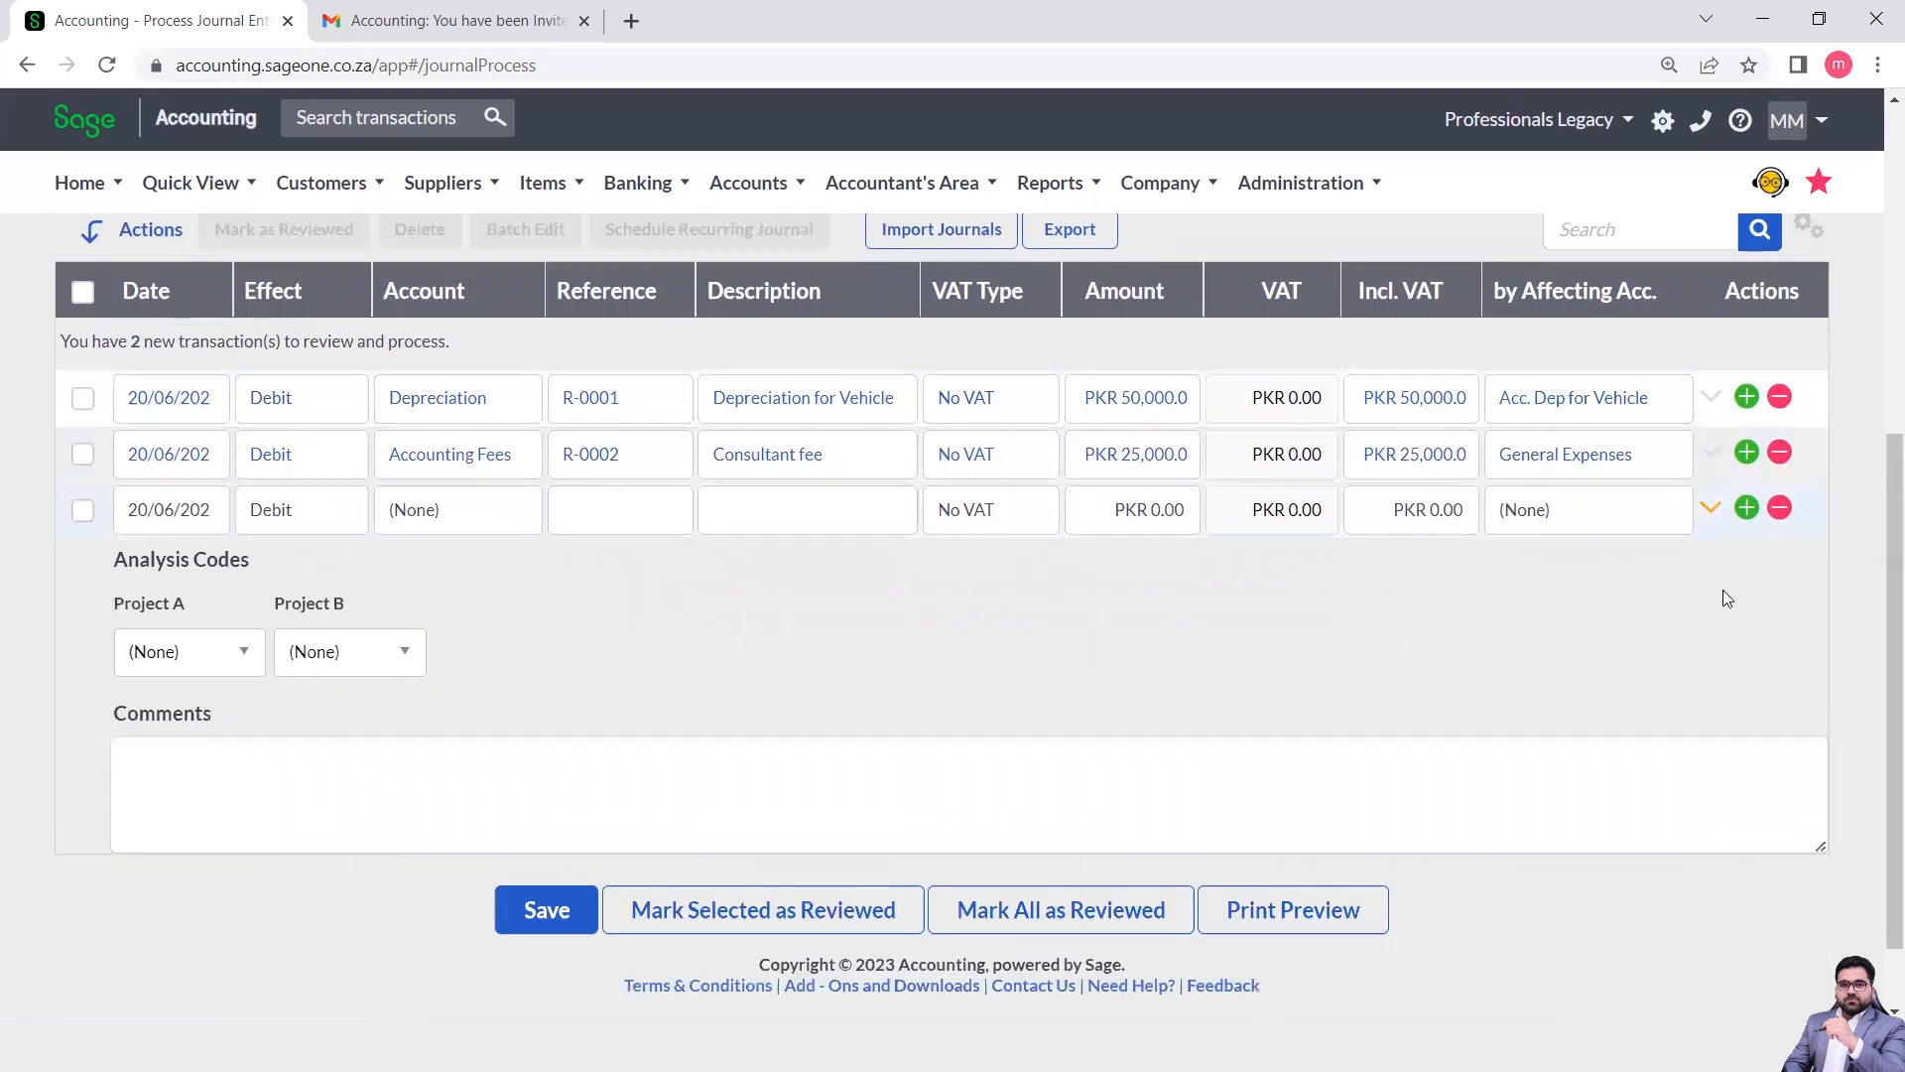
click(1711, 507)
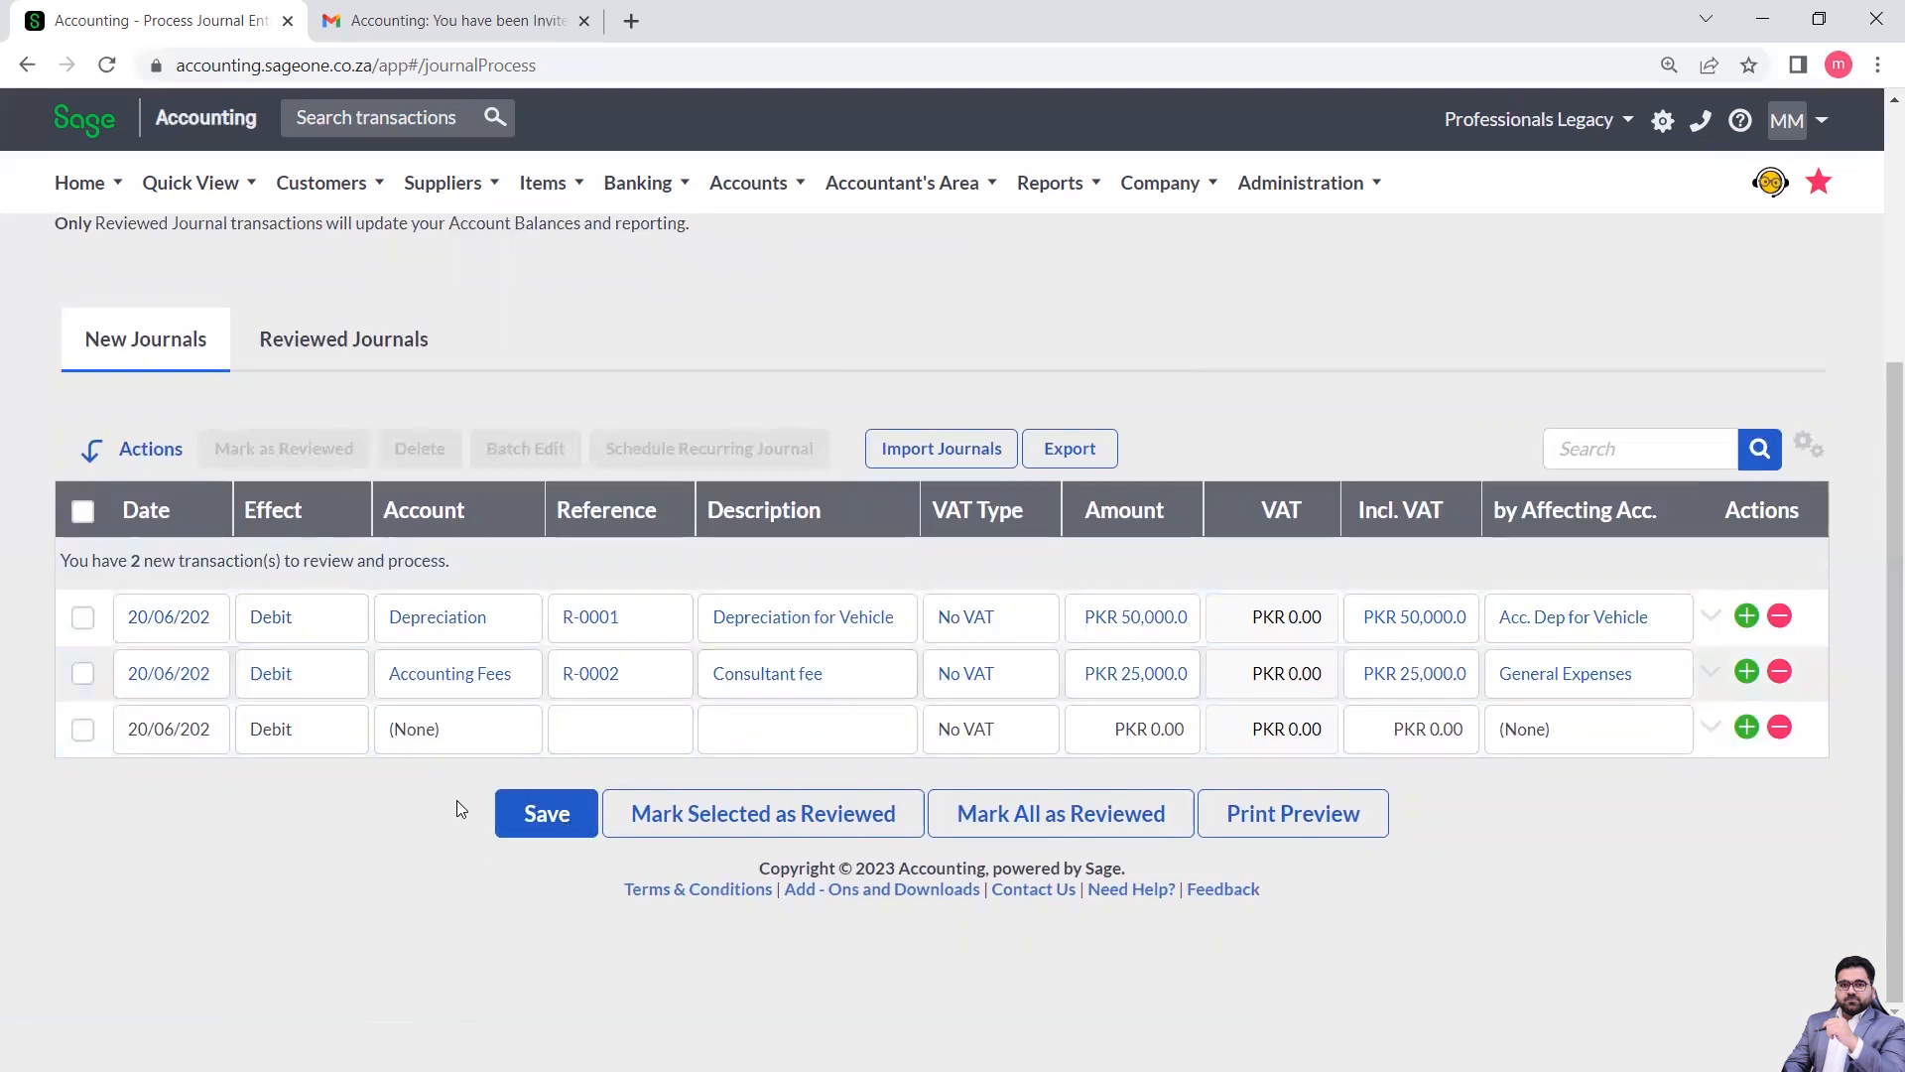
click(542, 836)
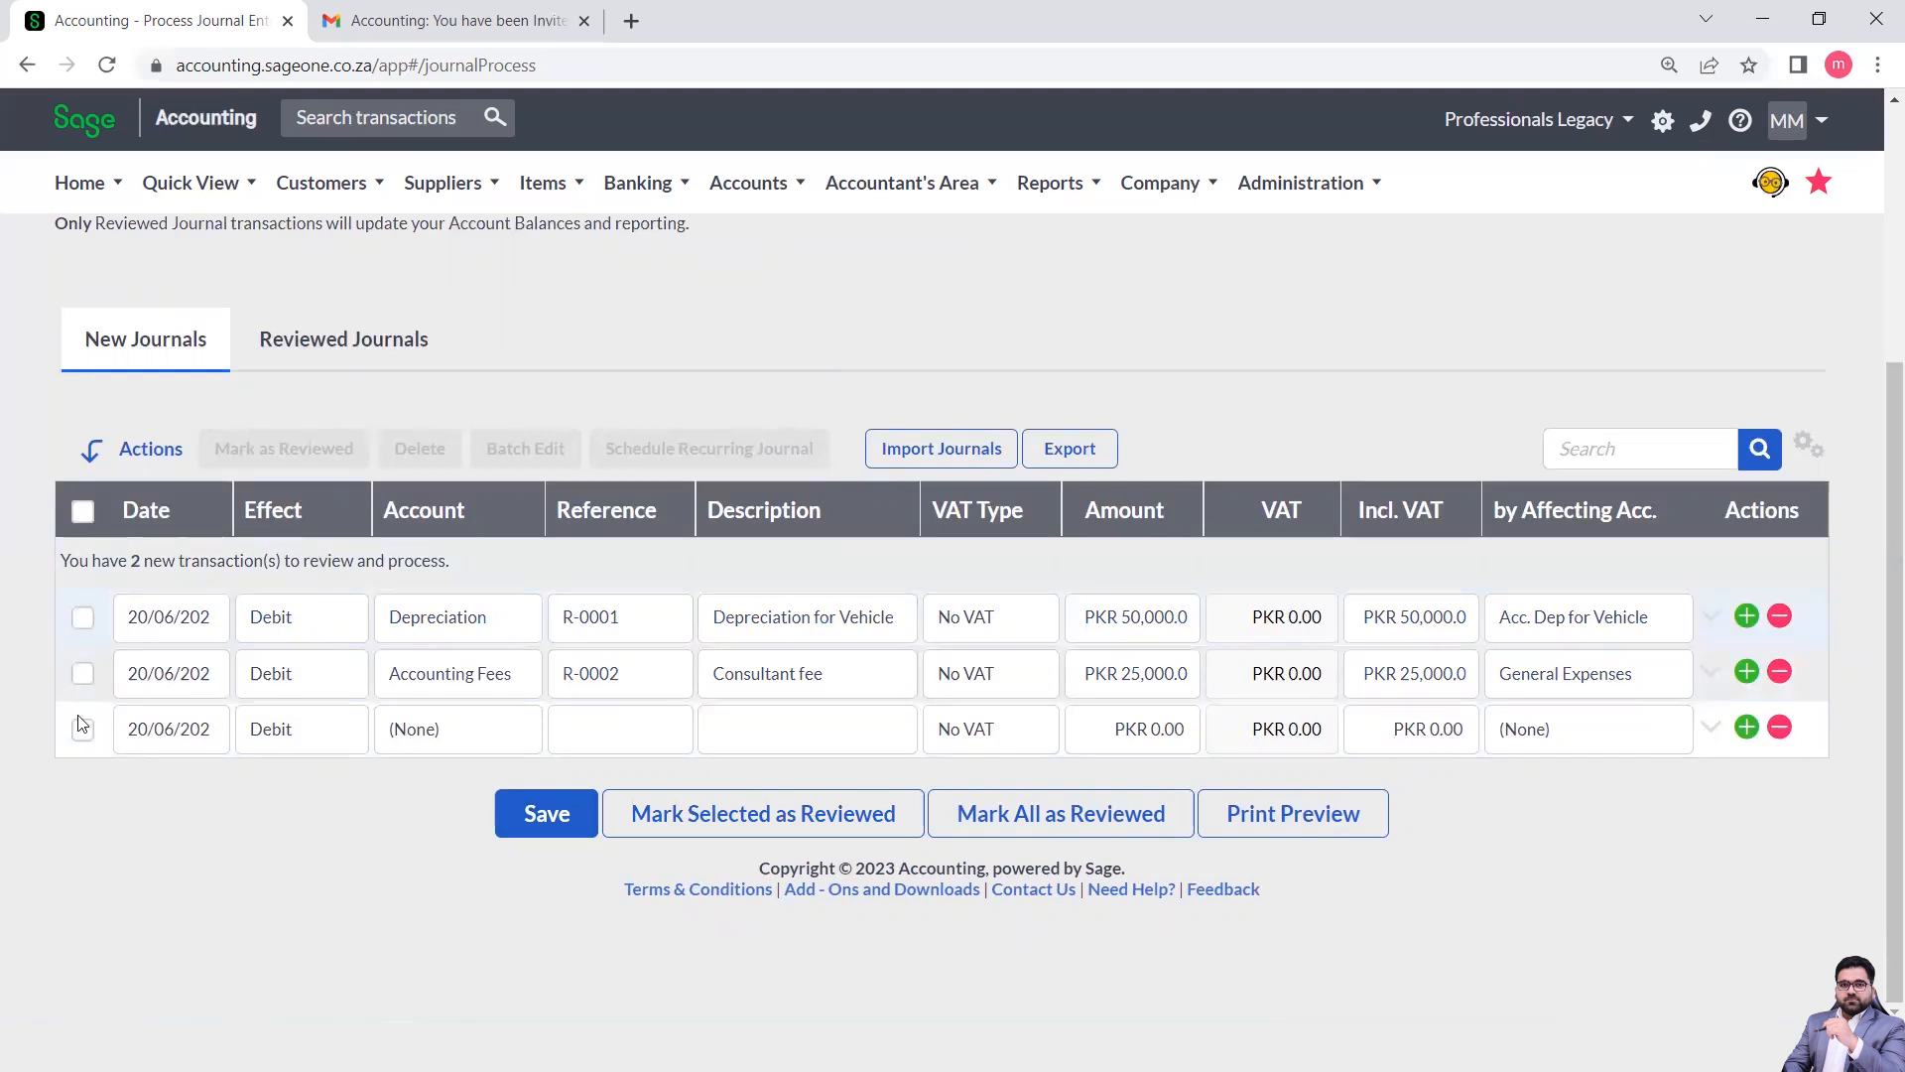
click(80, 621)
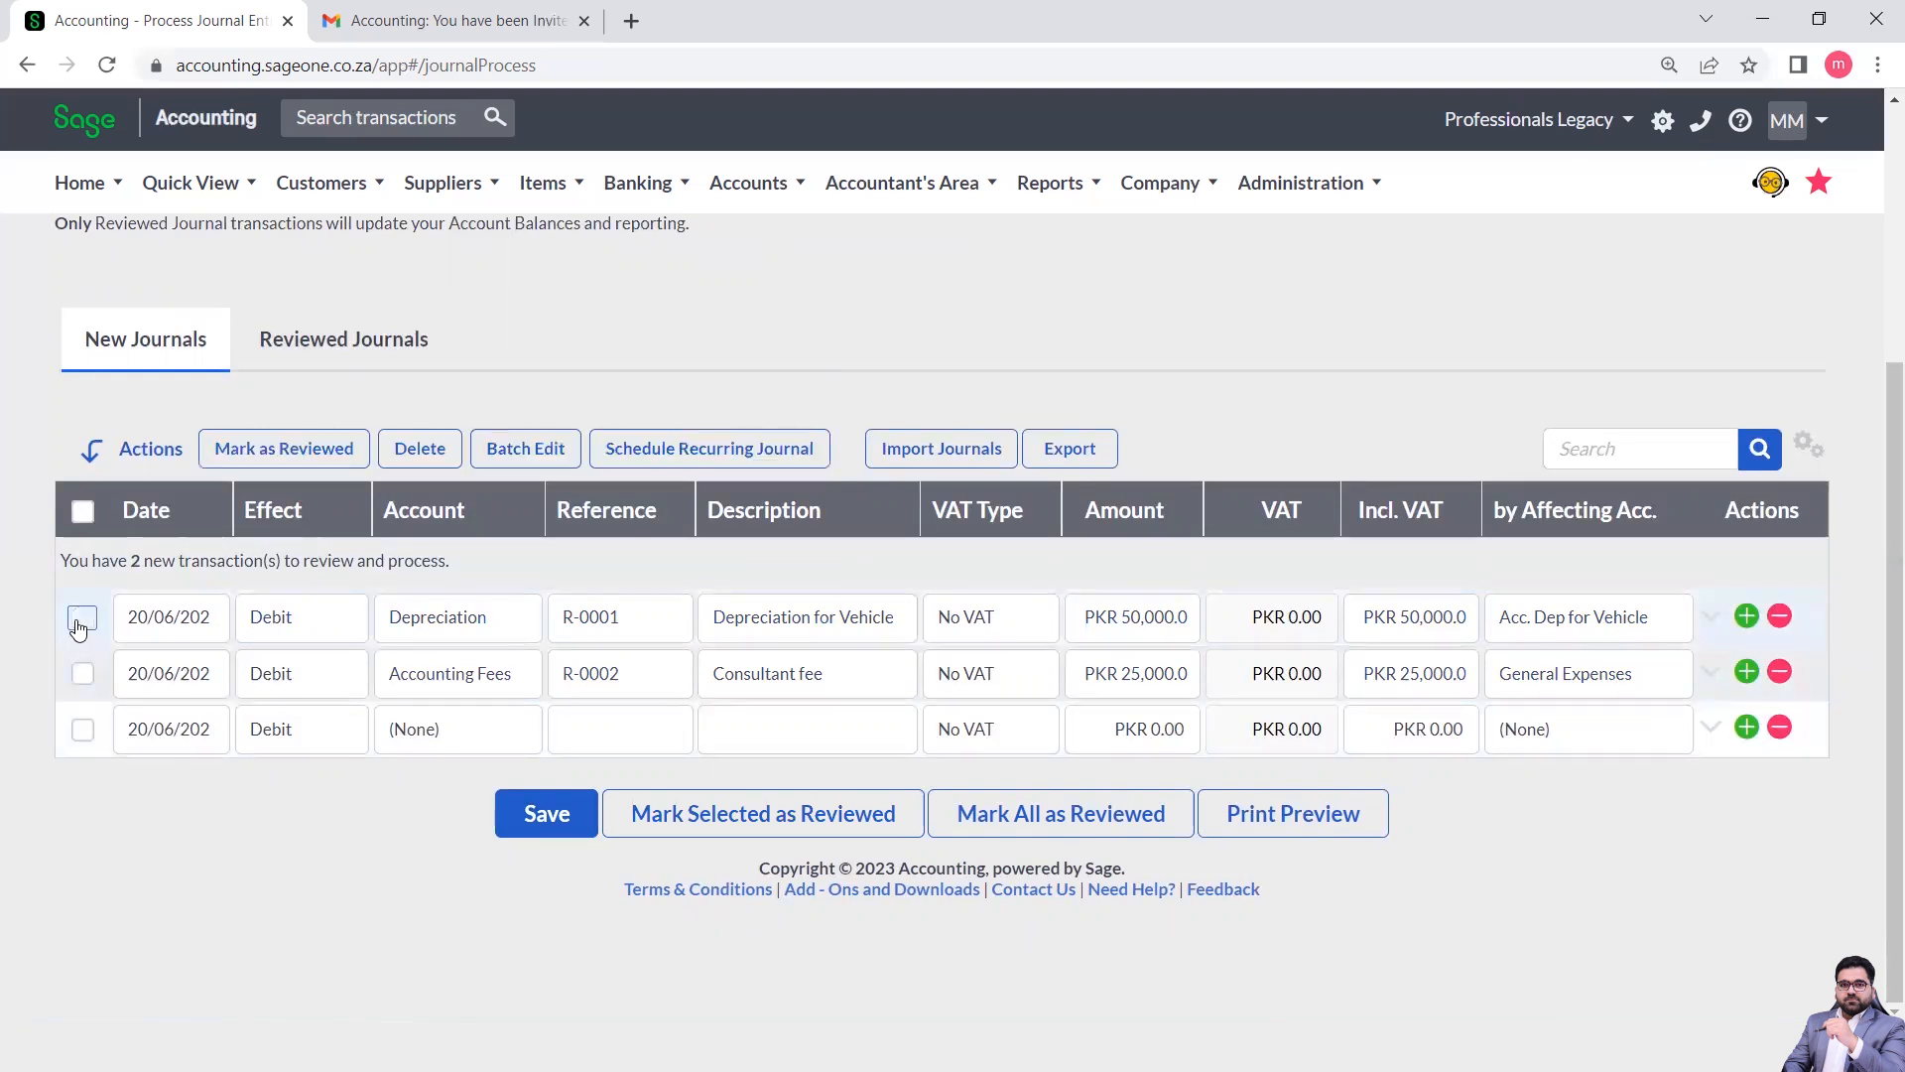
click(81, 619)
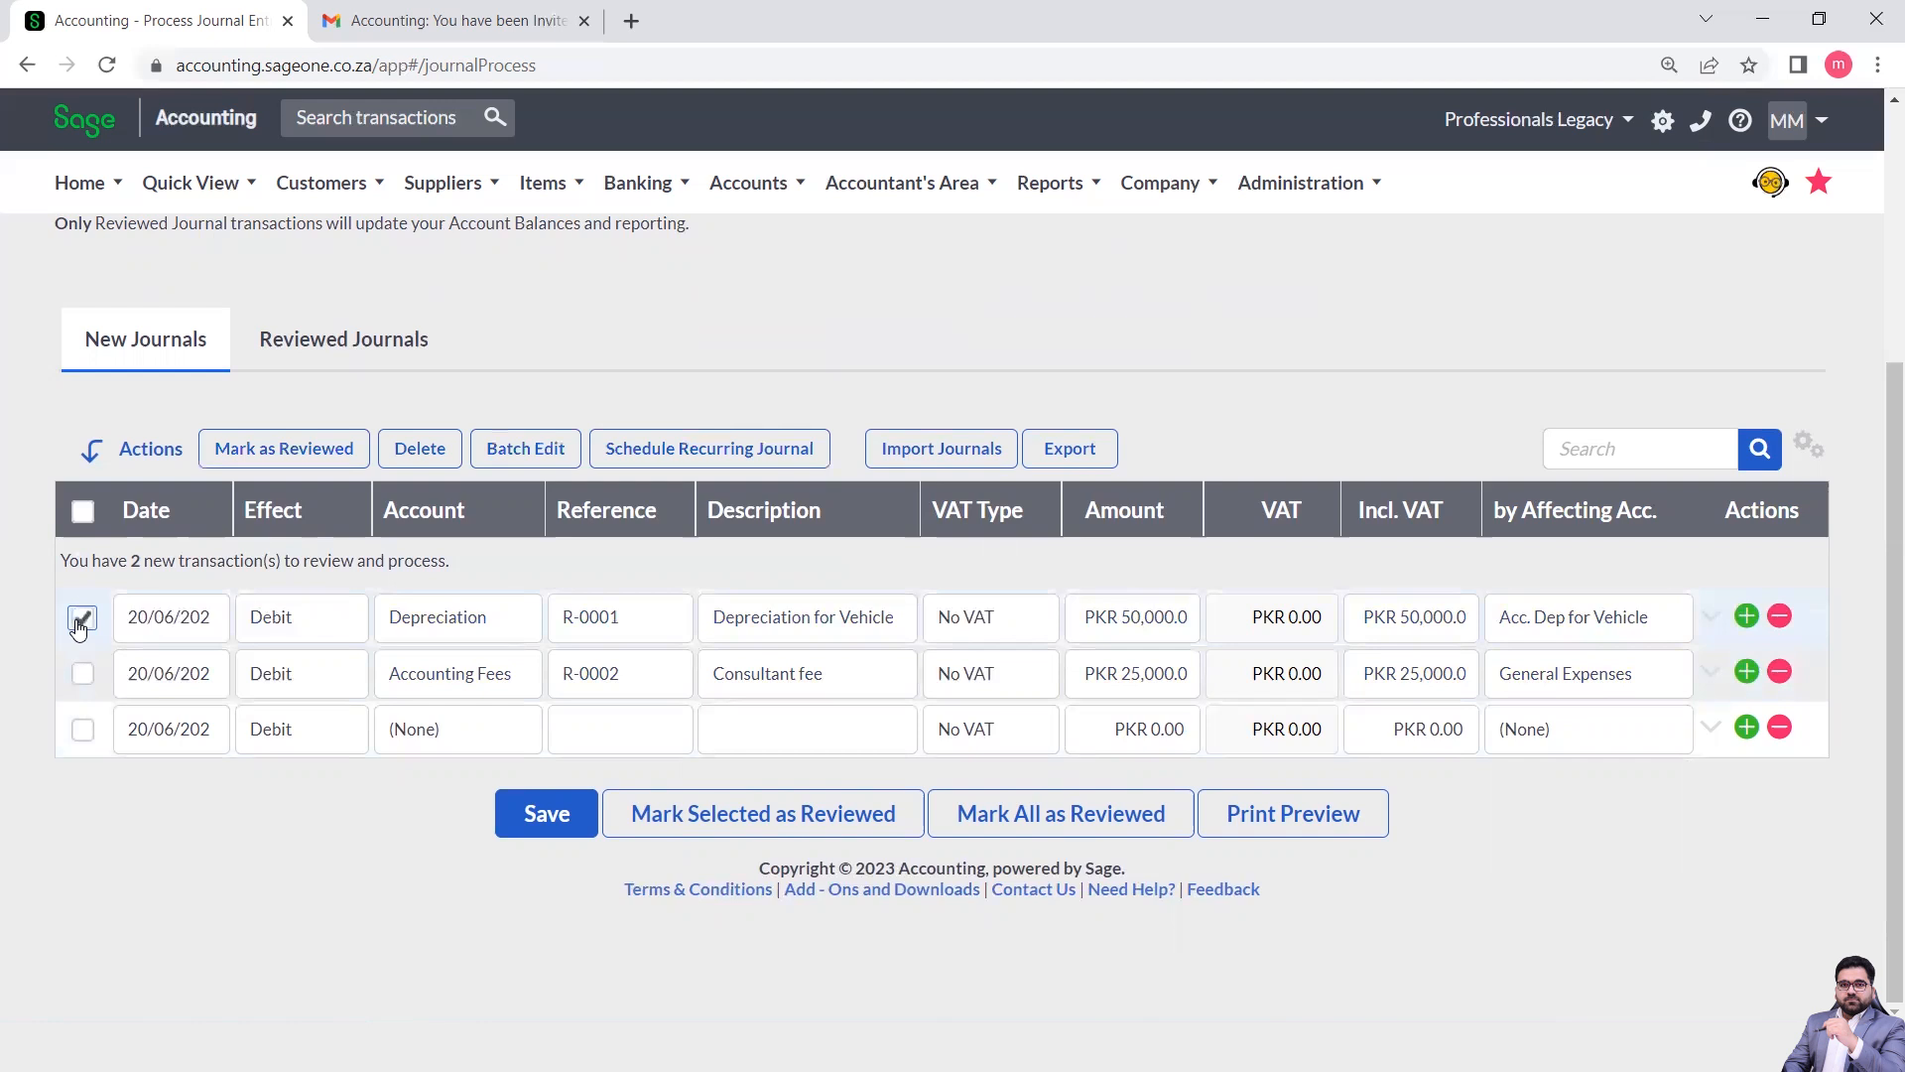
click(80, 621)
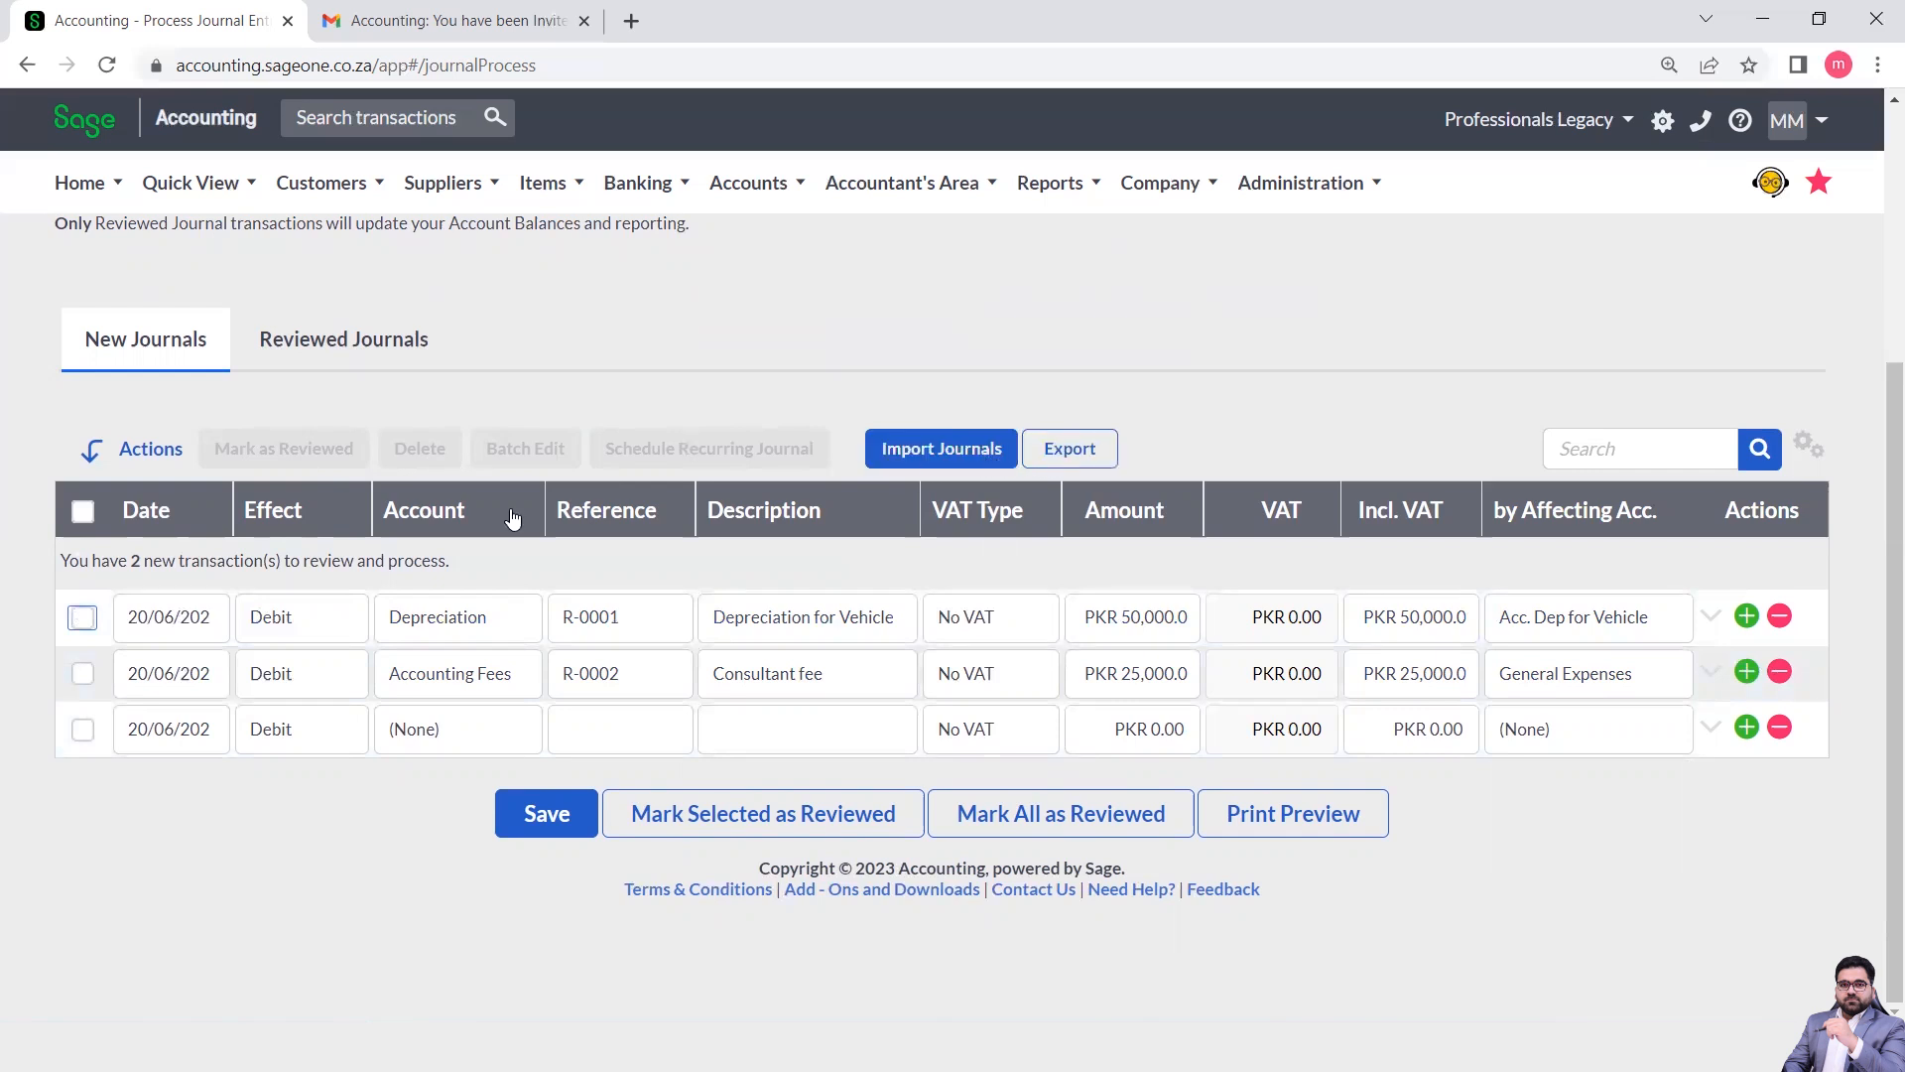
click(82, 618)
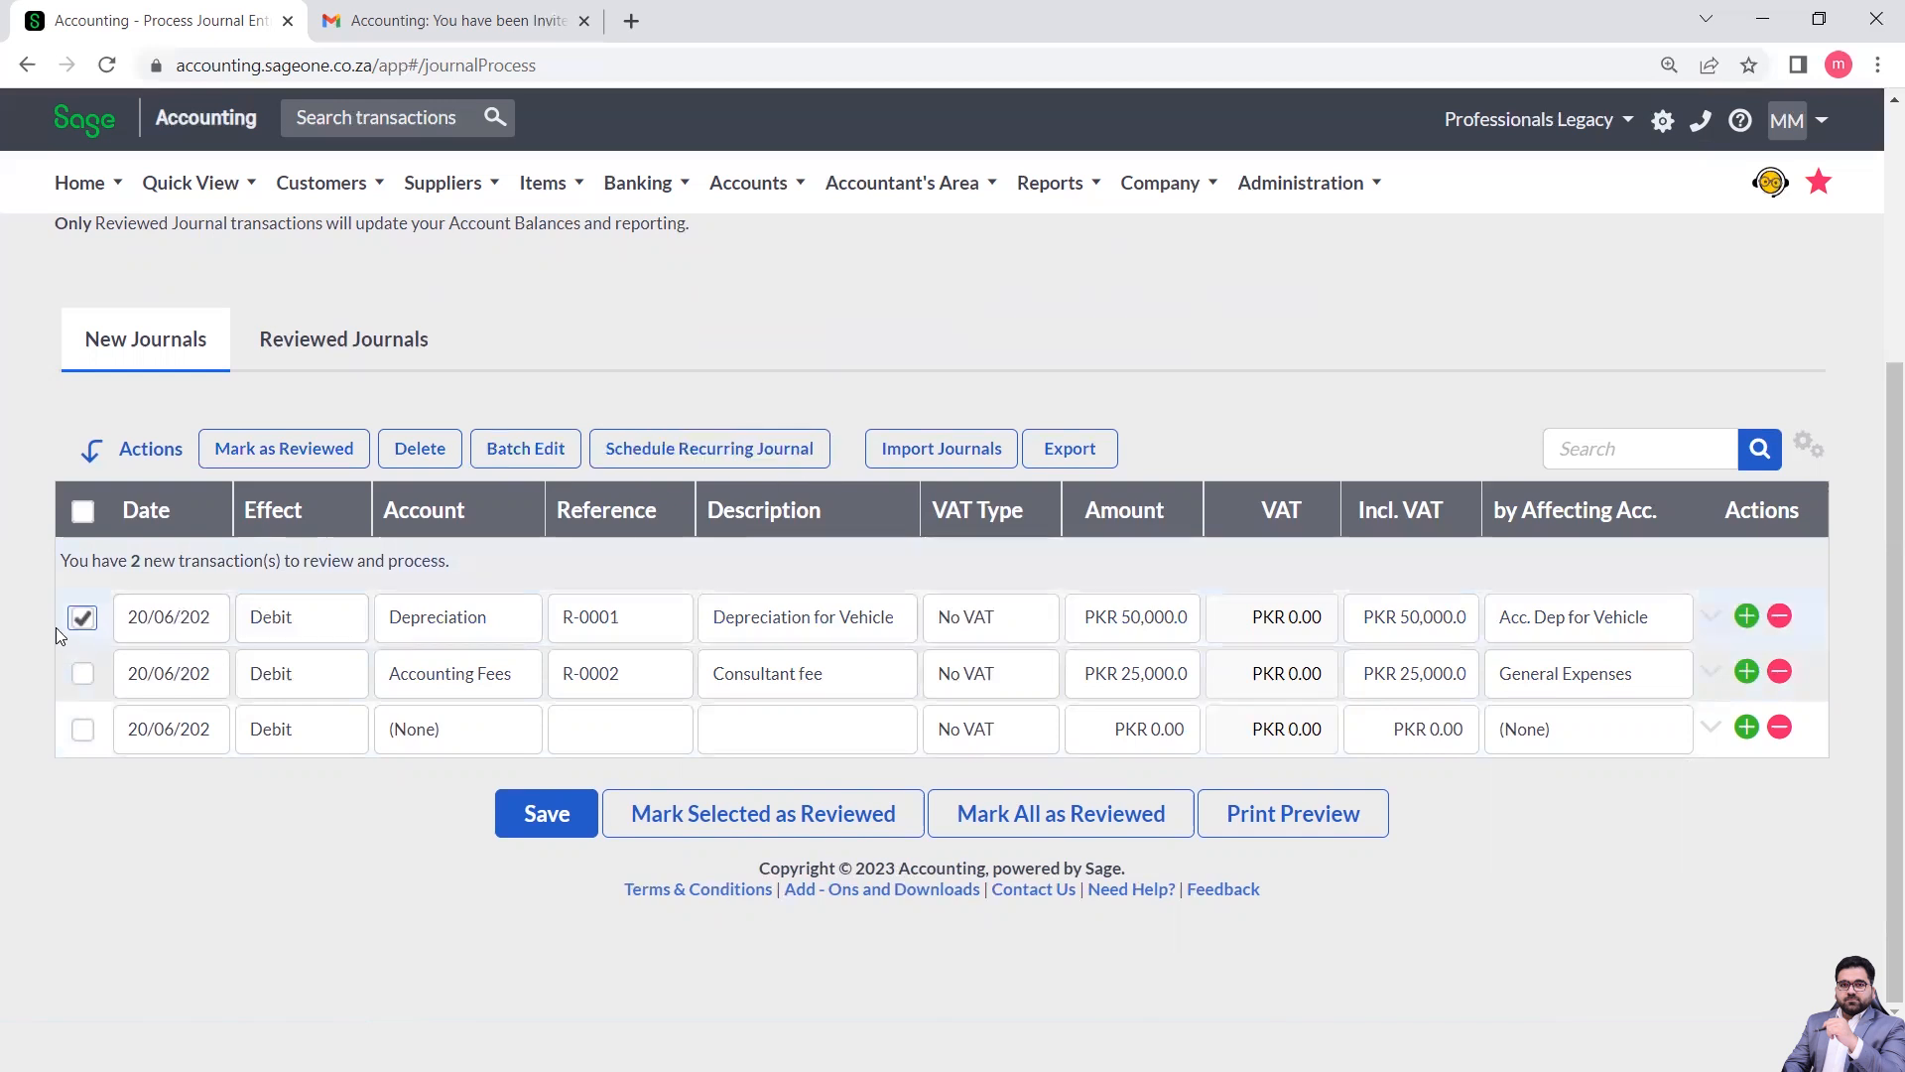
click(83, 619)
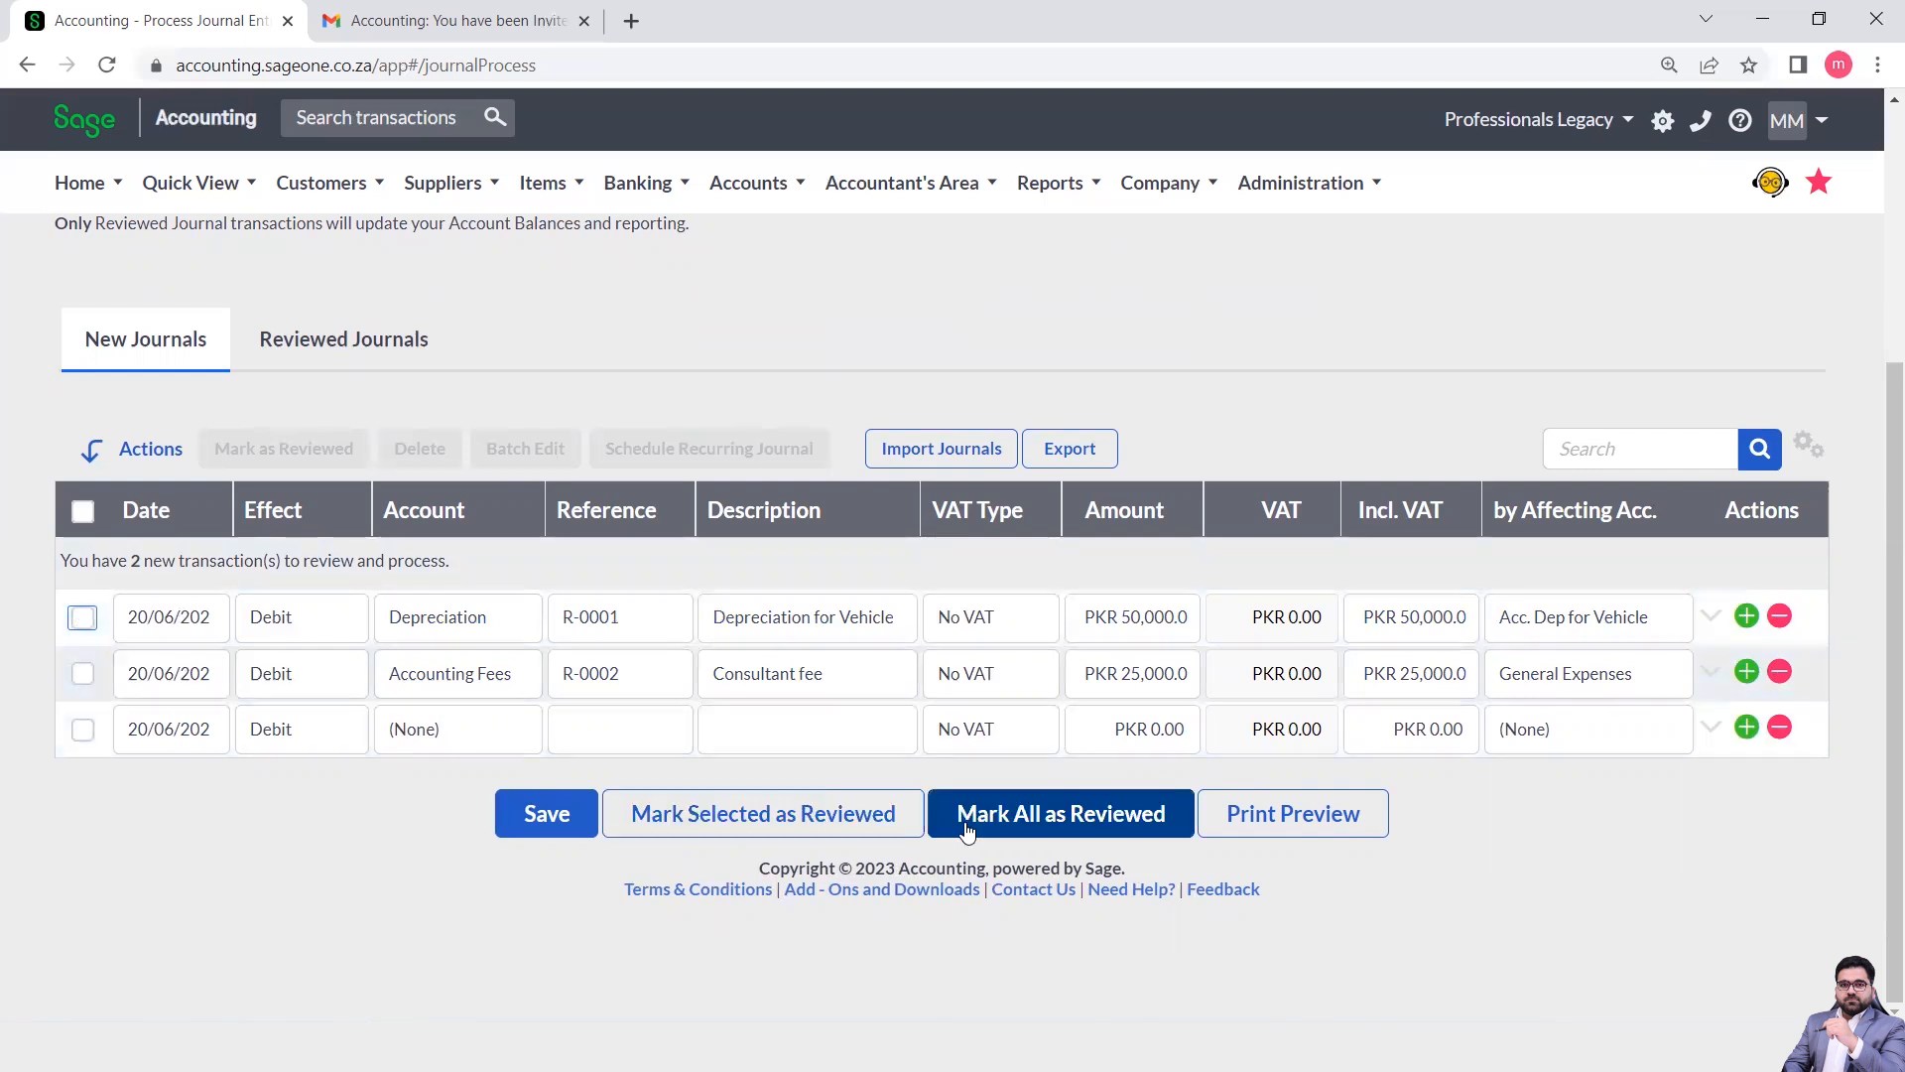
Mark only the Depreciation line as reviewed and open the Reviewed Journals list.
click(84, 617)
click(83, 673)
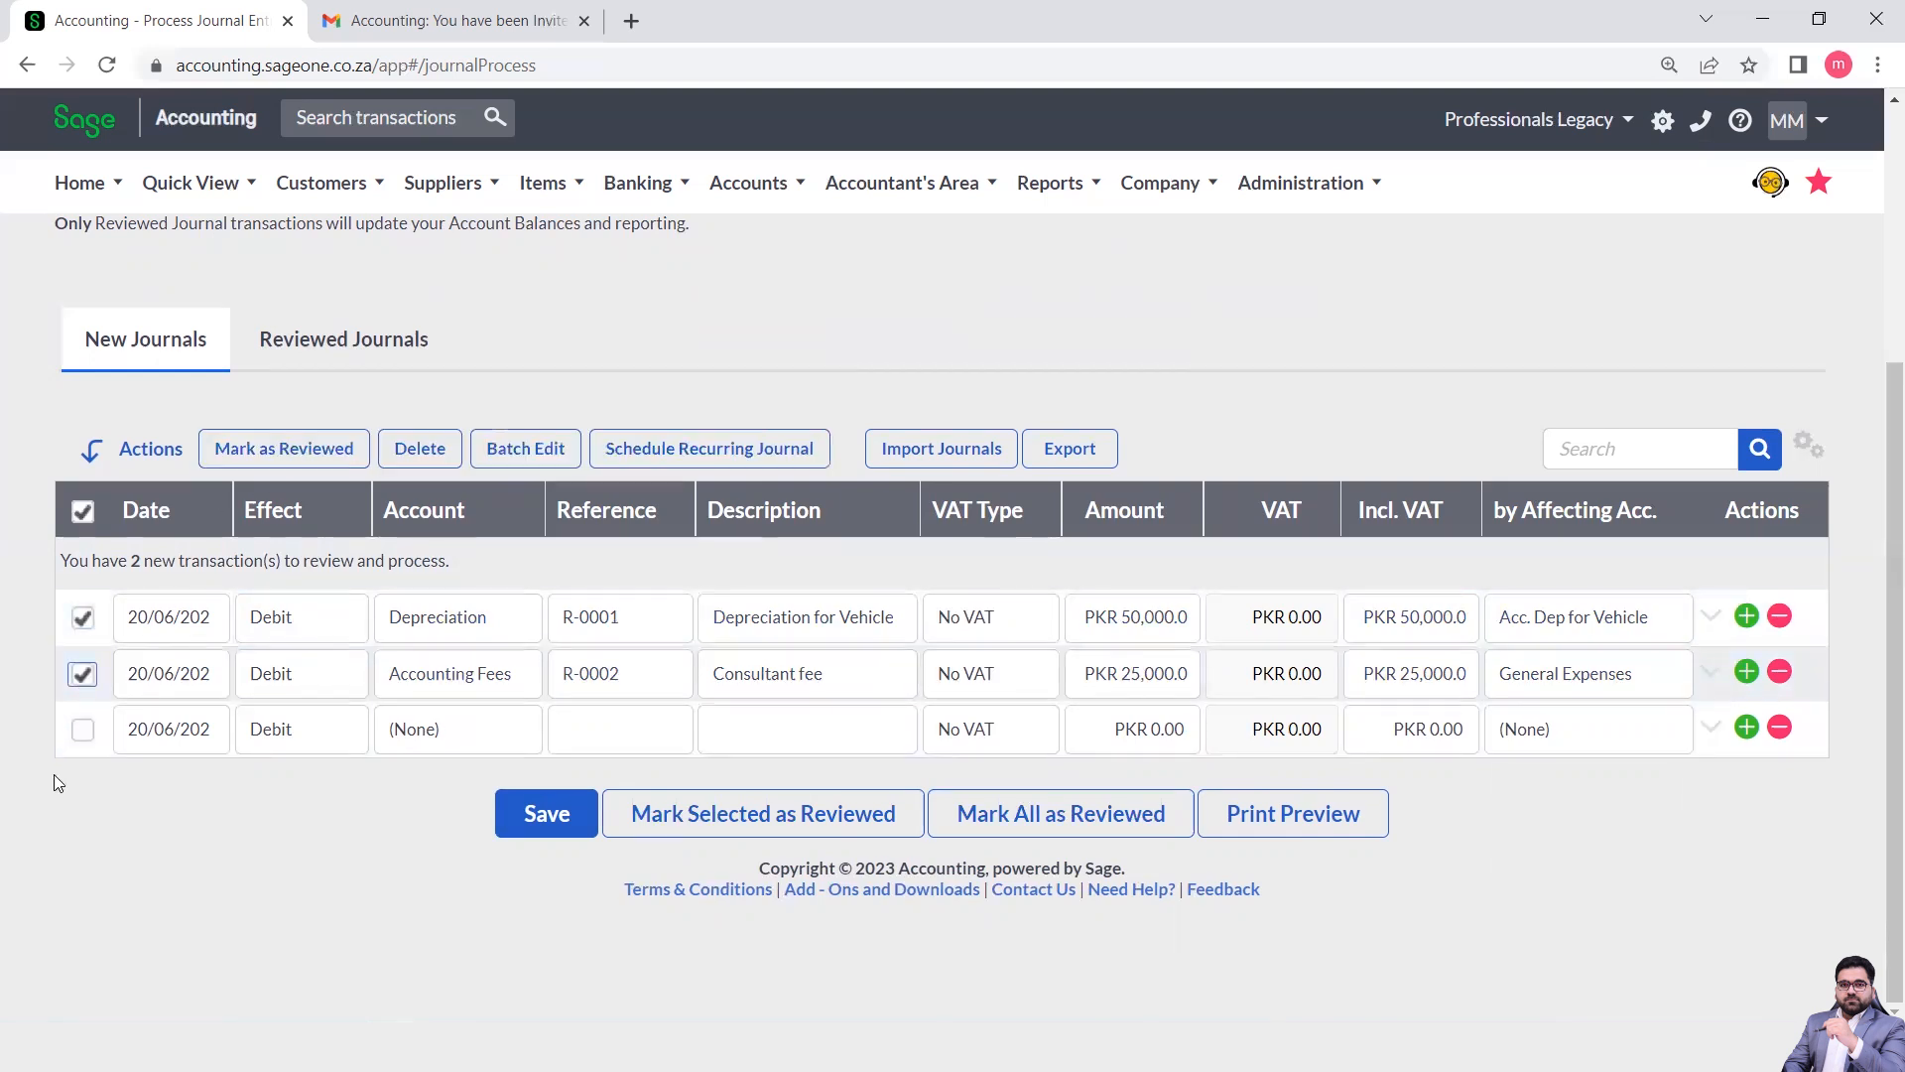
click(83, 675)
click(298, 454)
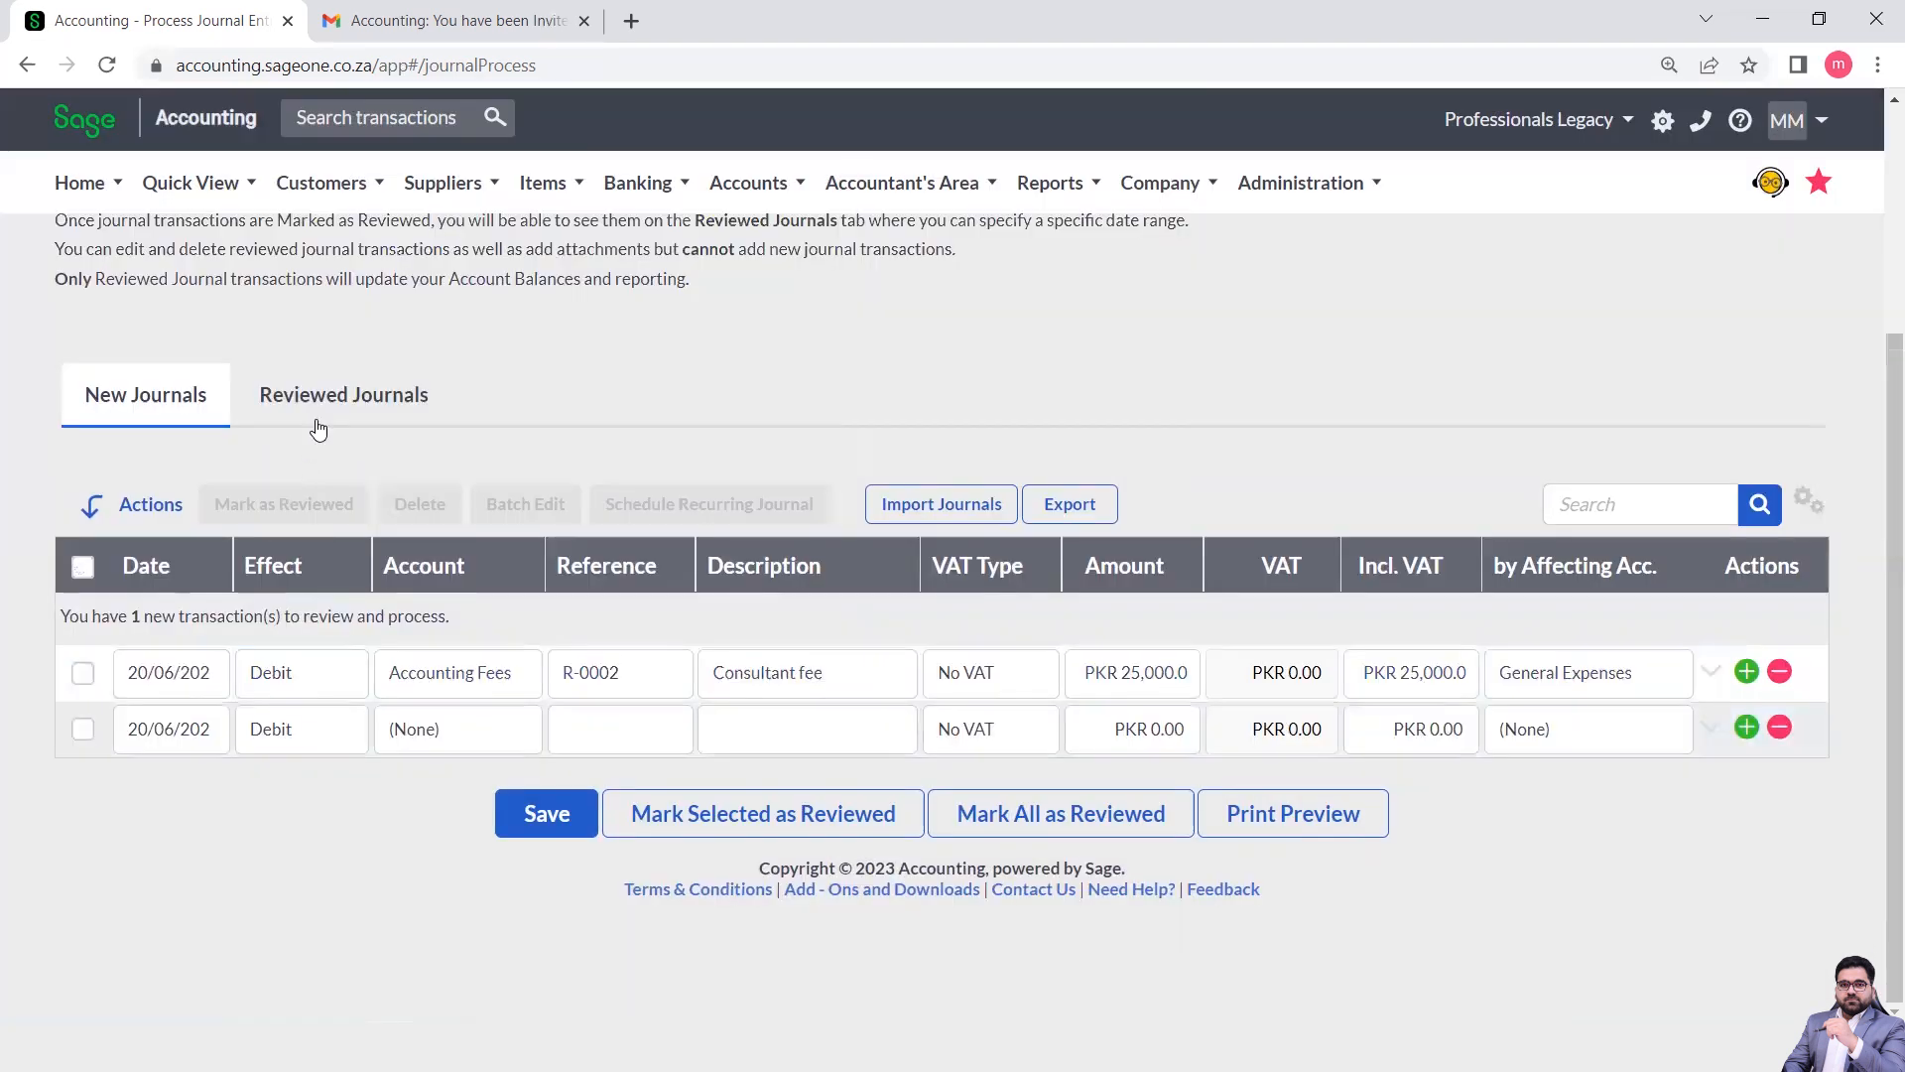
click(340, 401)
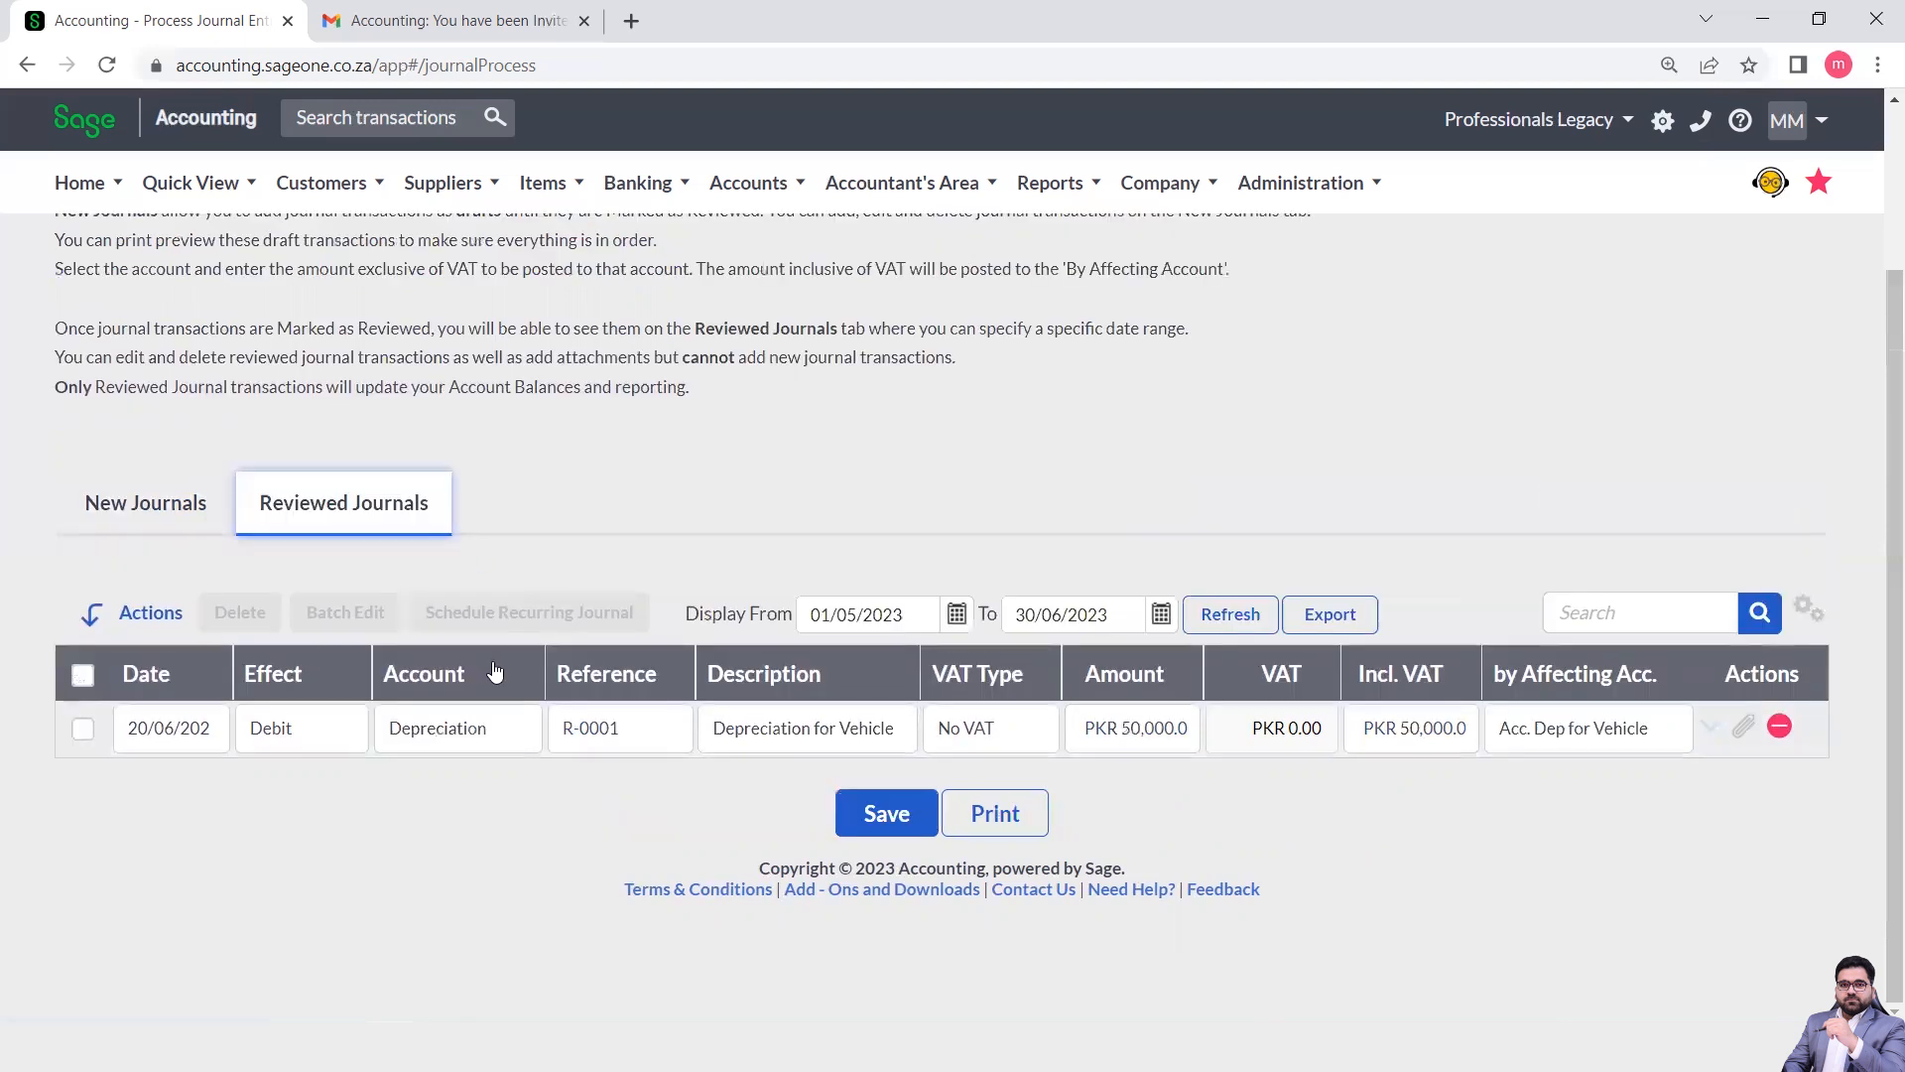
Return to the new journals, mark all of them as reviewed, and check the Reviewed Journals list.
click(159, 526)
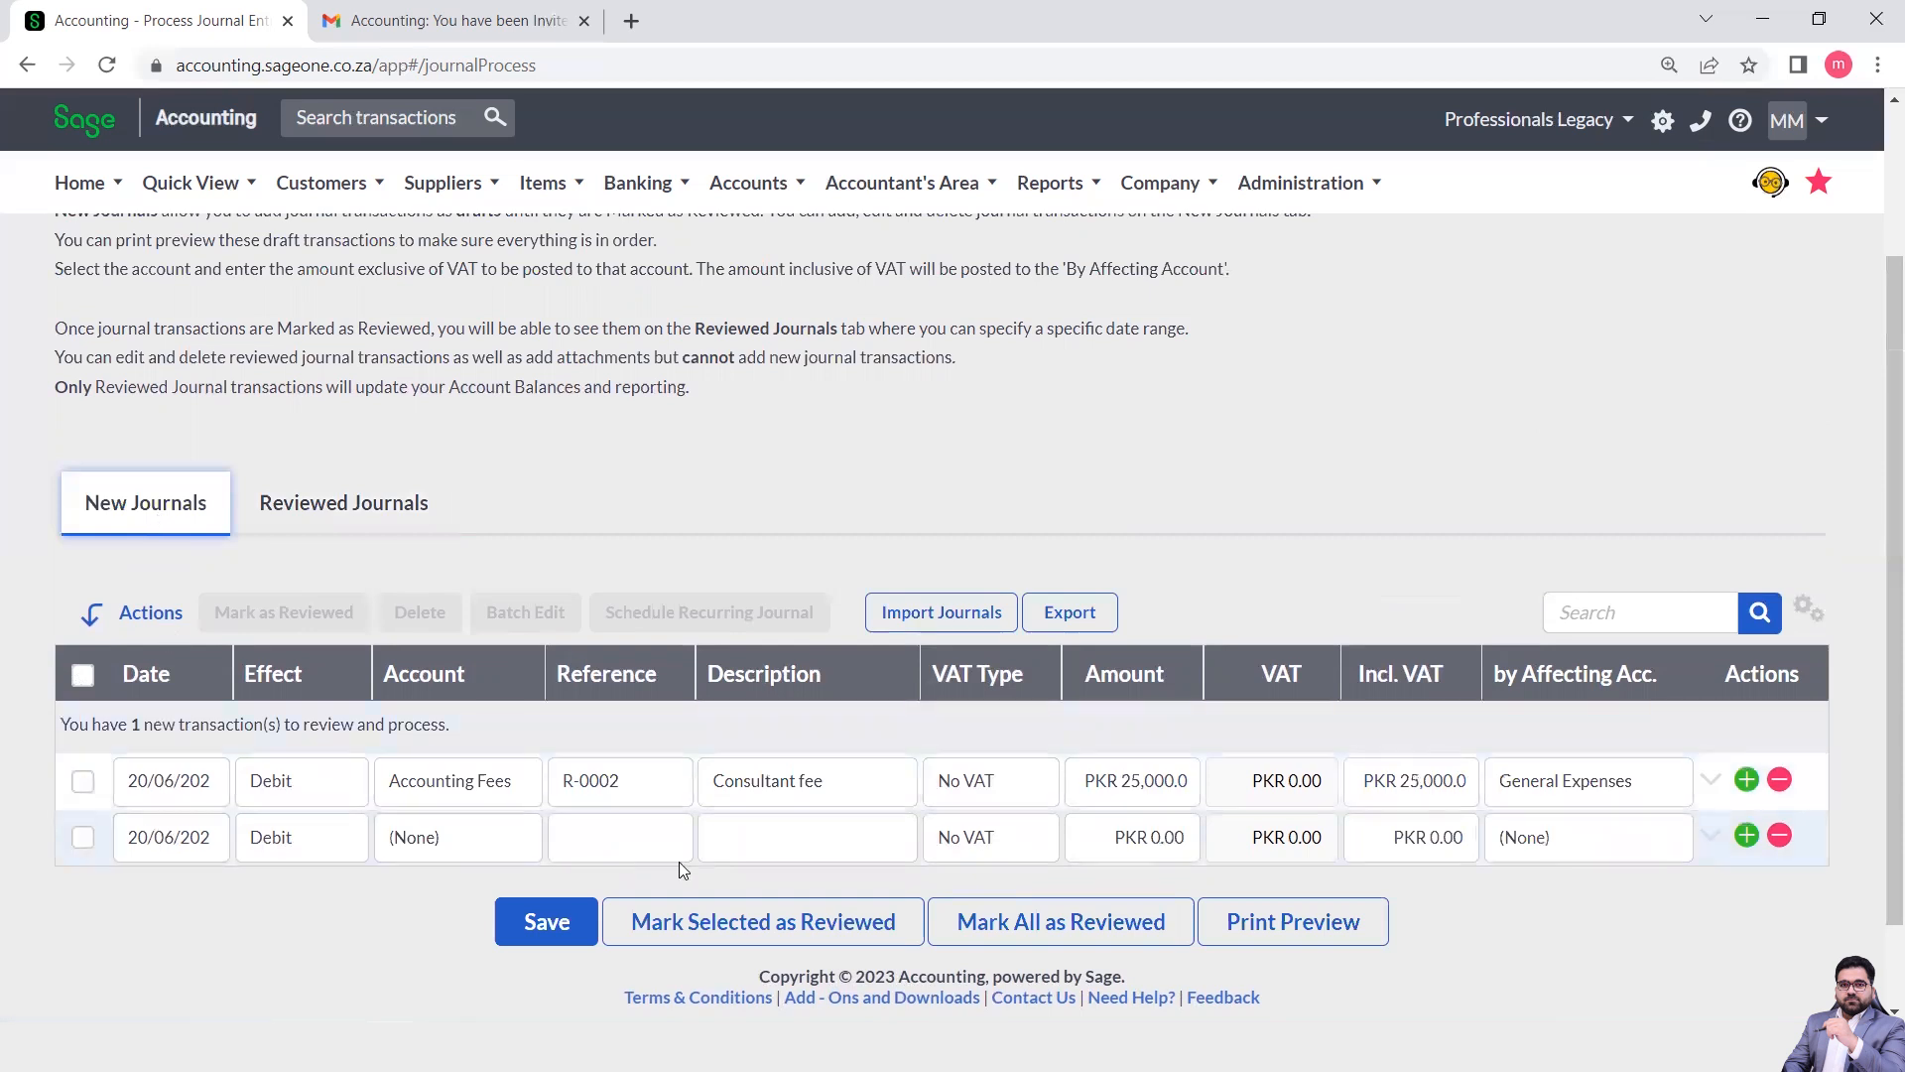
click(1035, 923)
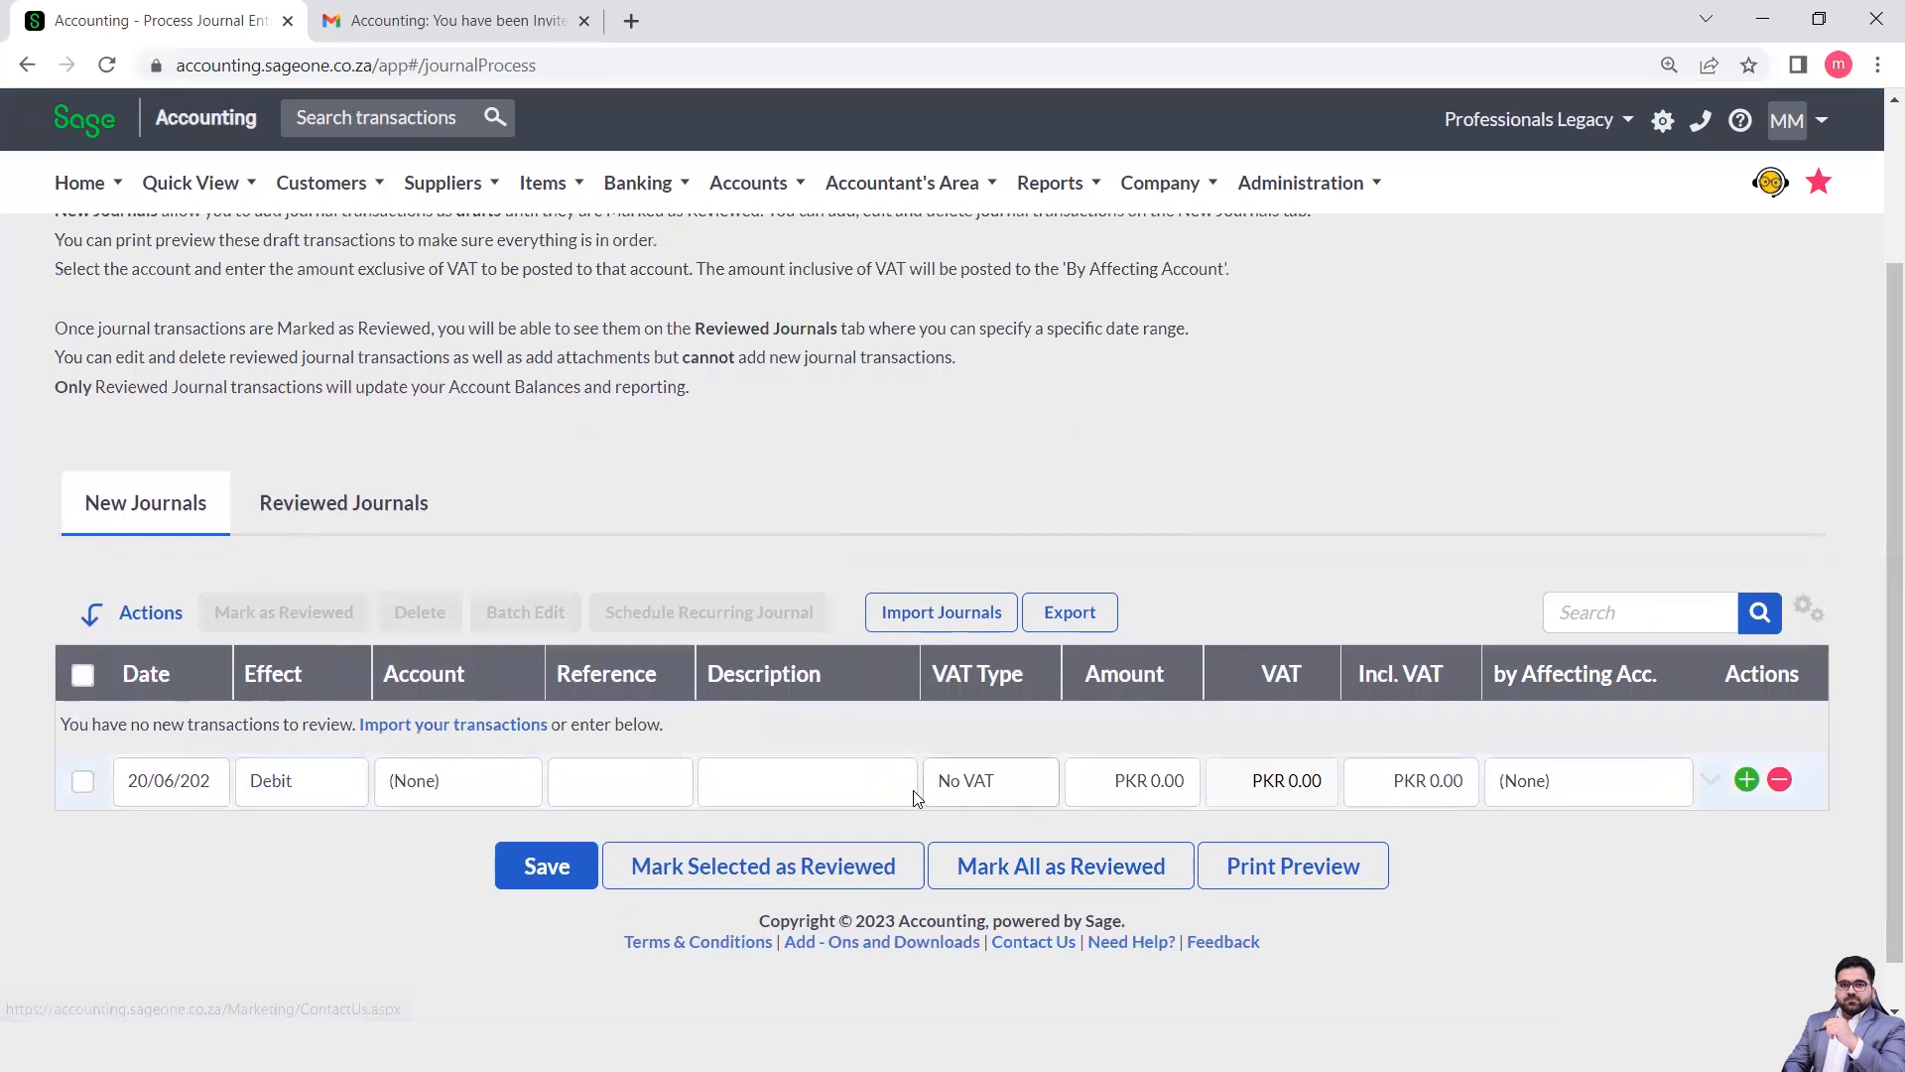
scroll(608, 772, down, 1)
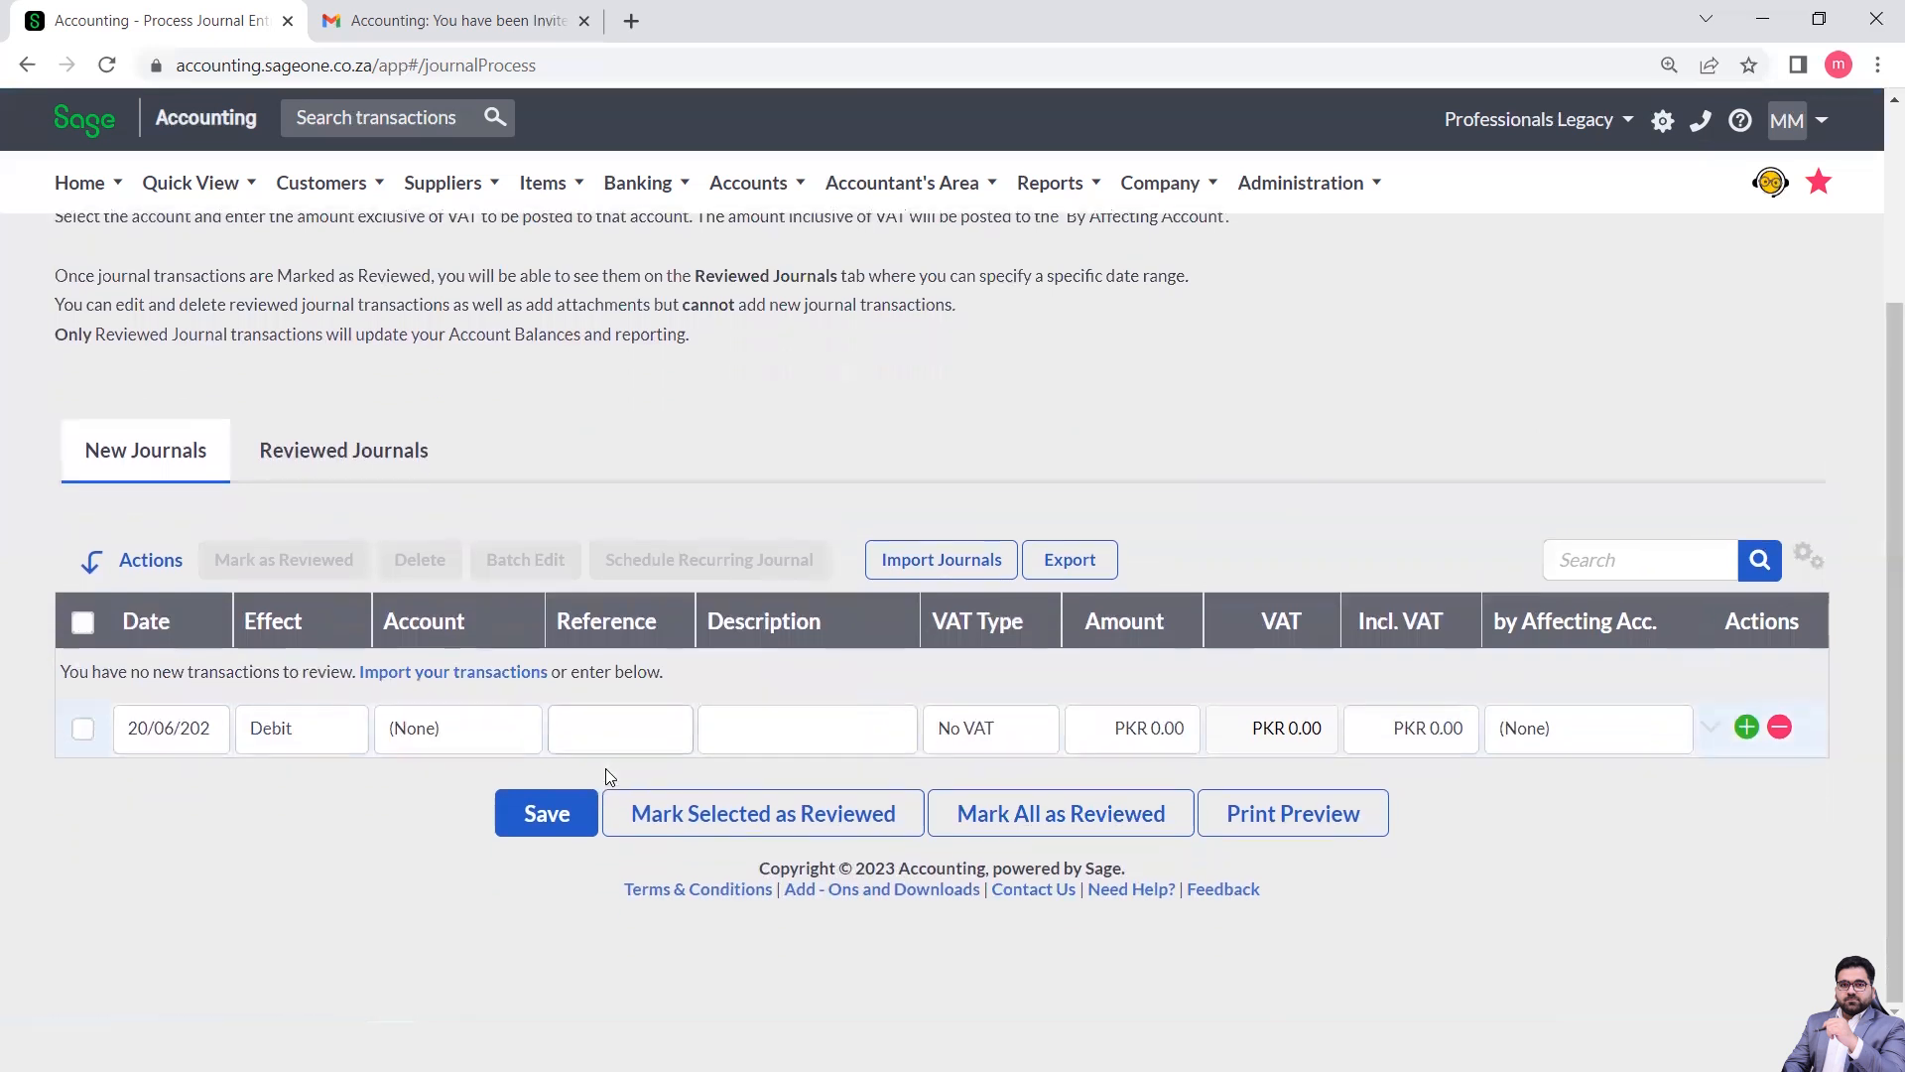
click(341, 443)
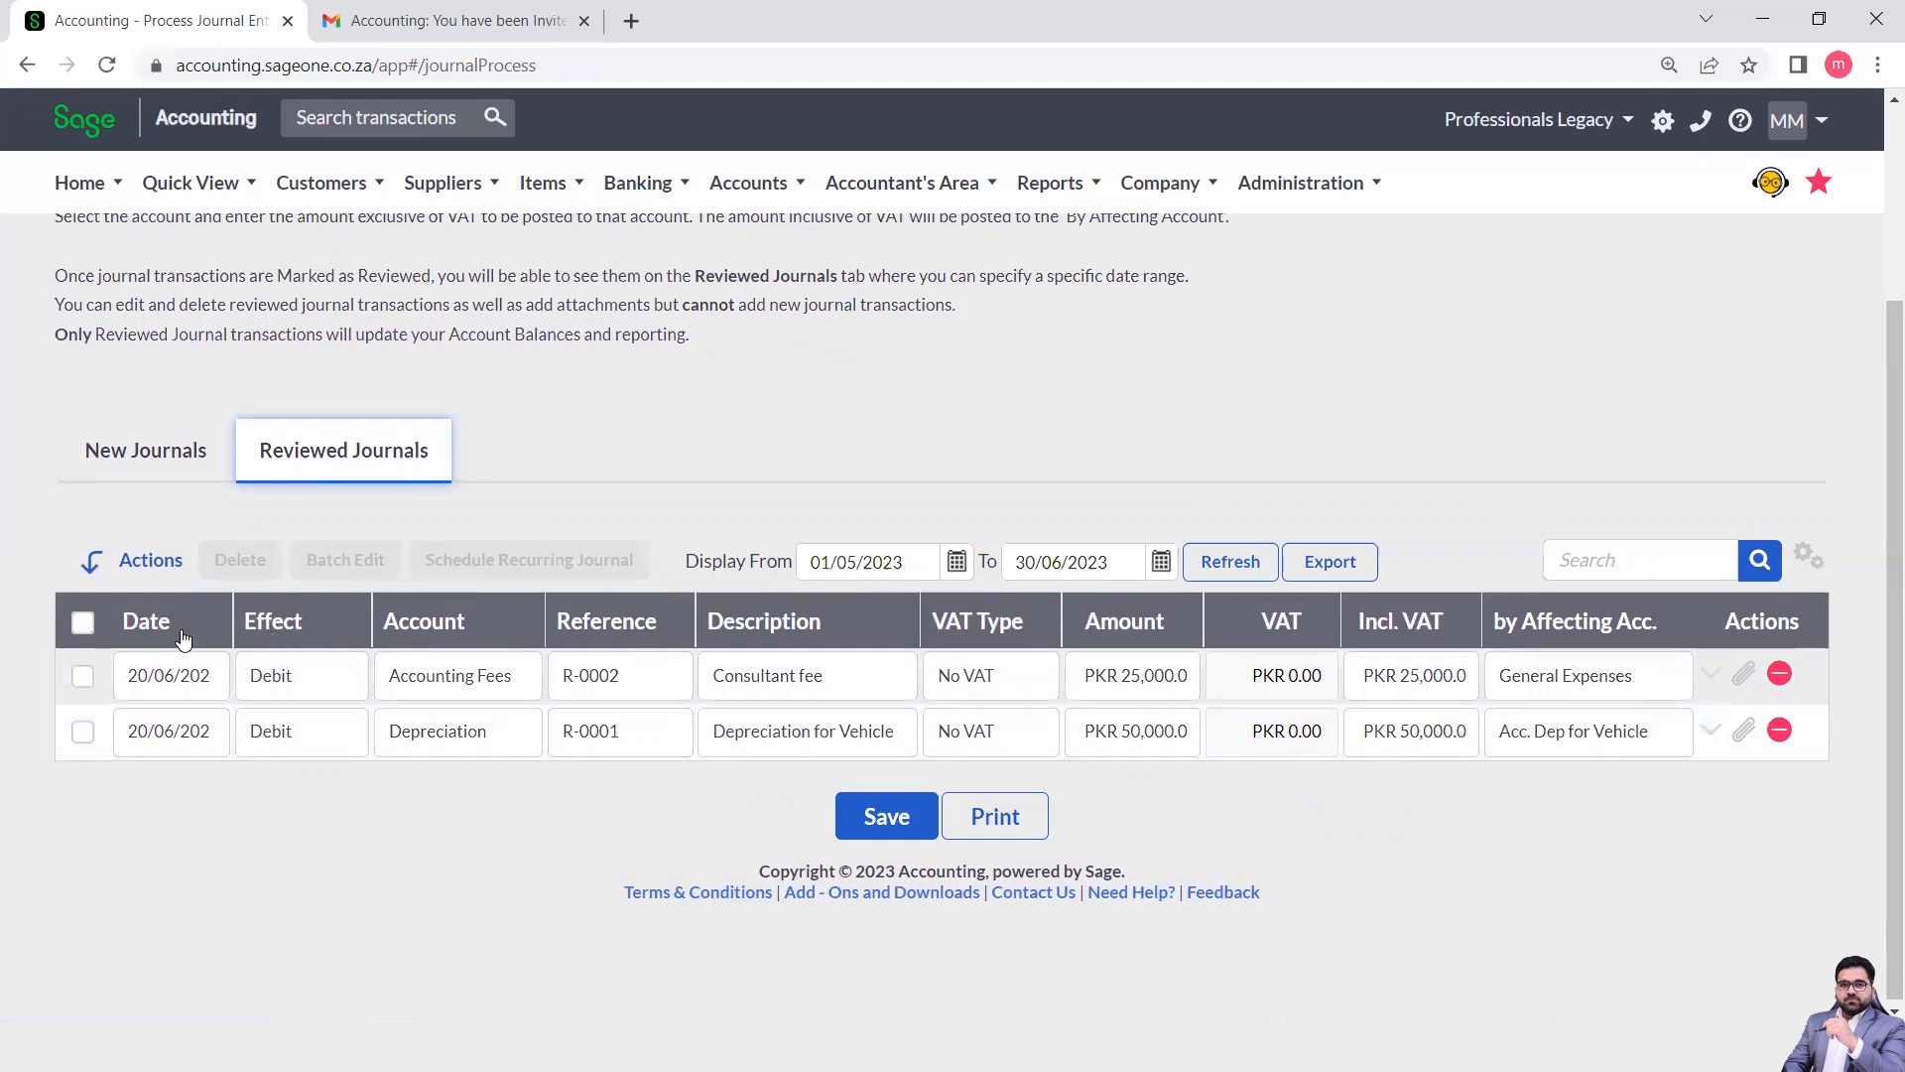
Start a batch edit of the reviewed journals with both the Accounting Fees and Depreciation lines selected.
click(84, 678)
click(84, 678)
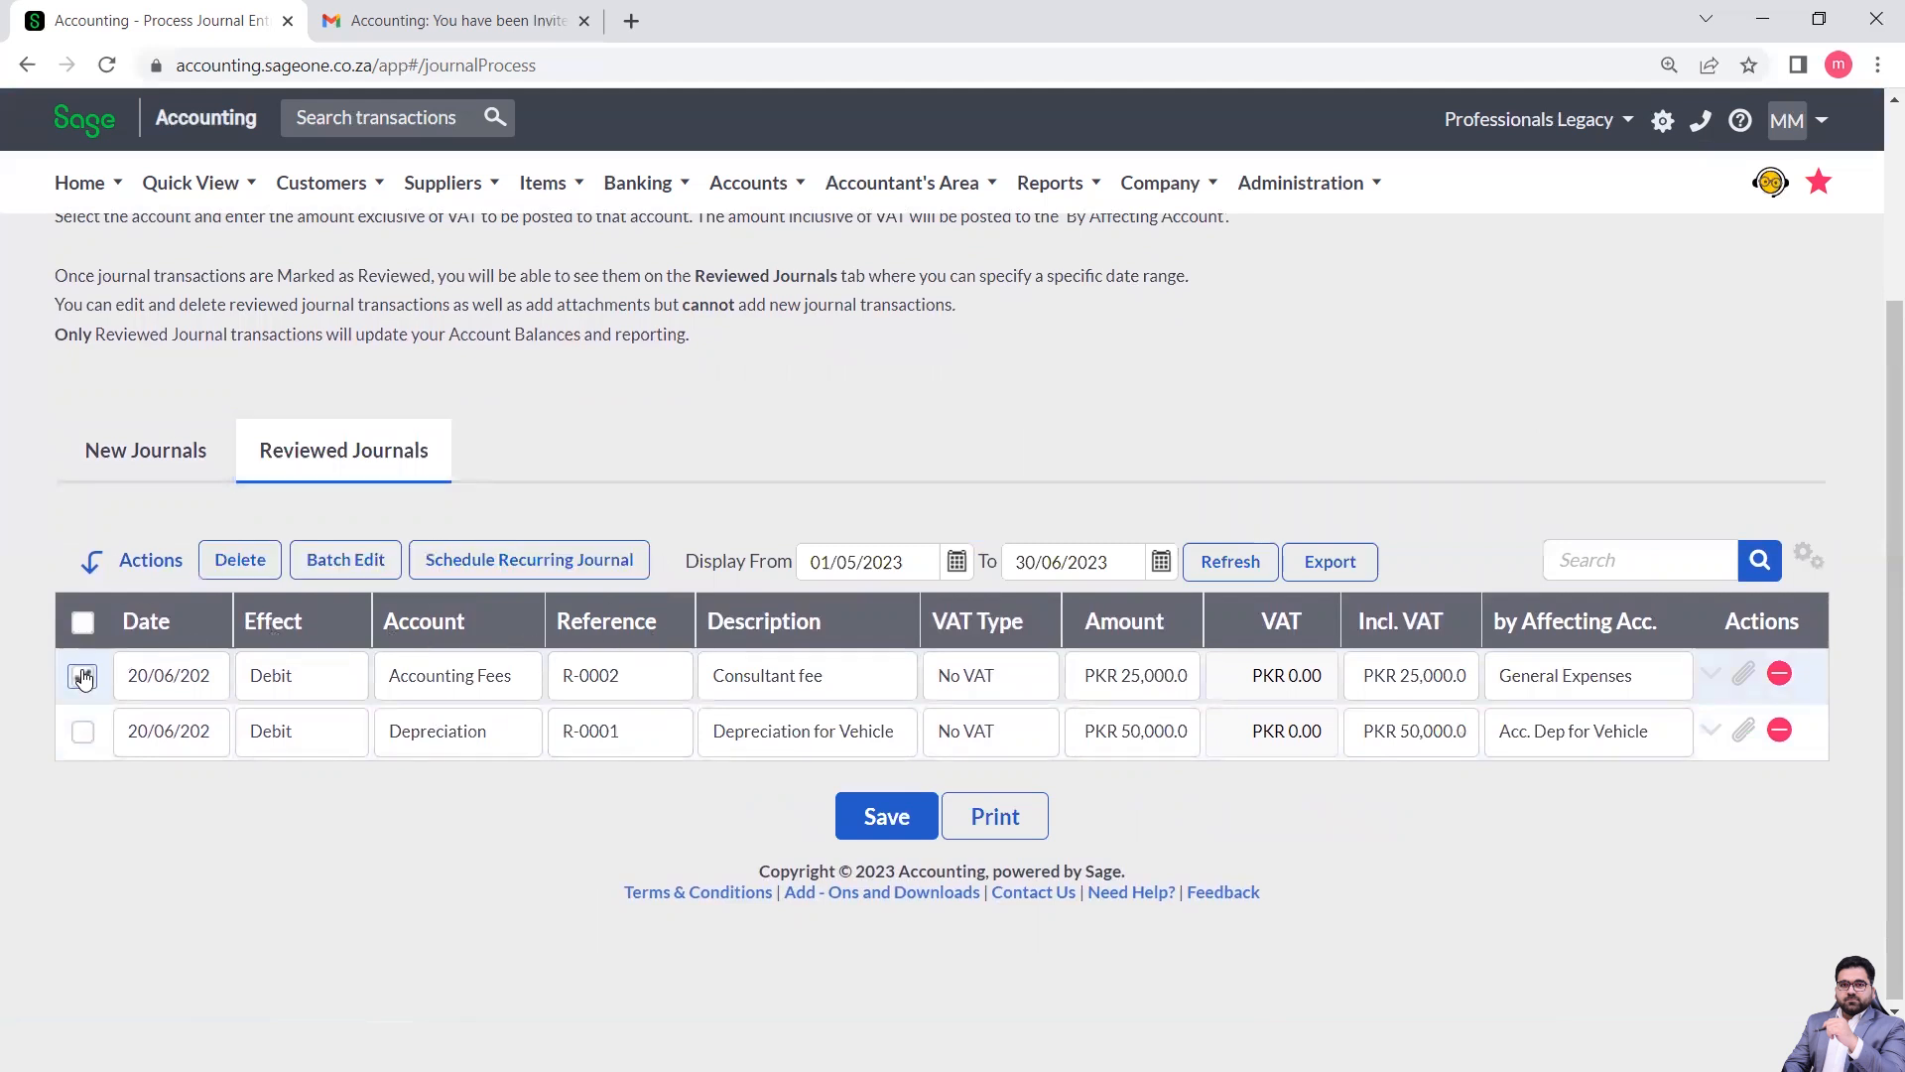
click(345, 561)
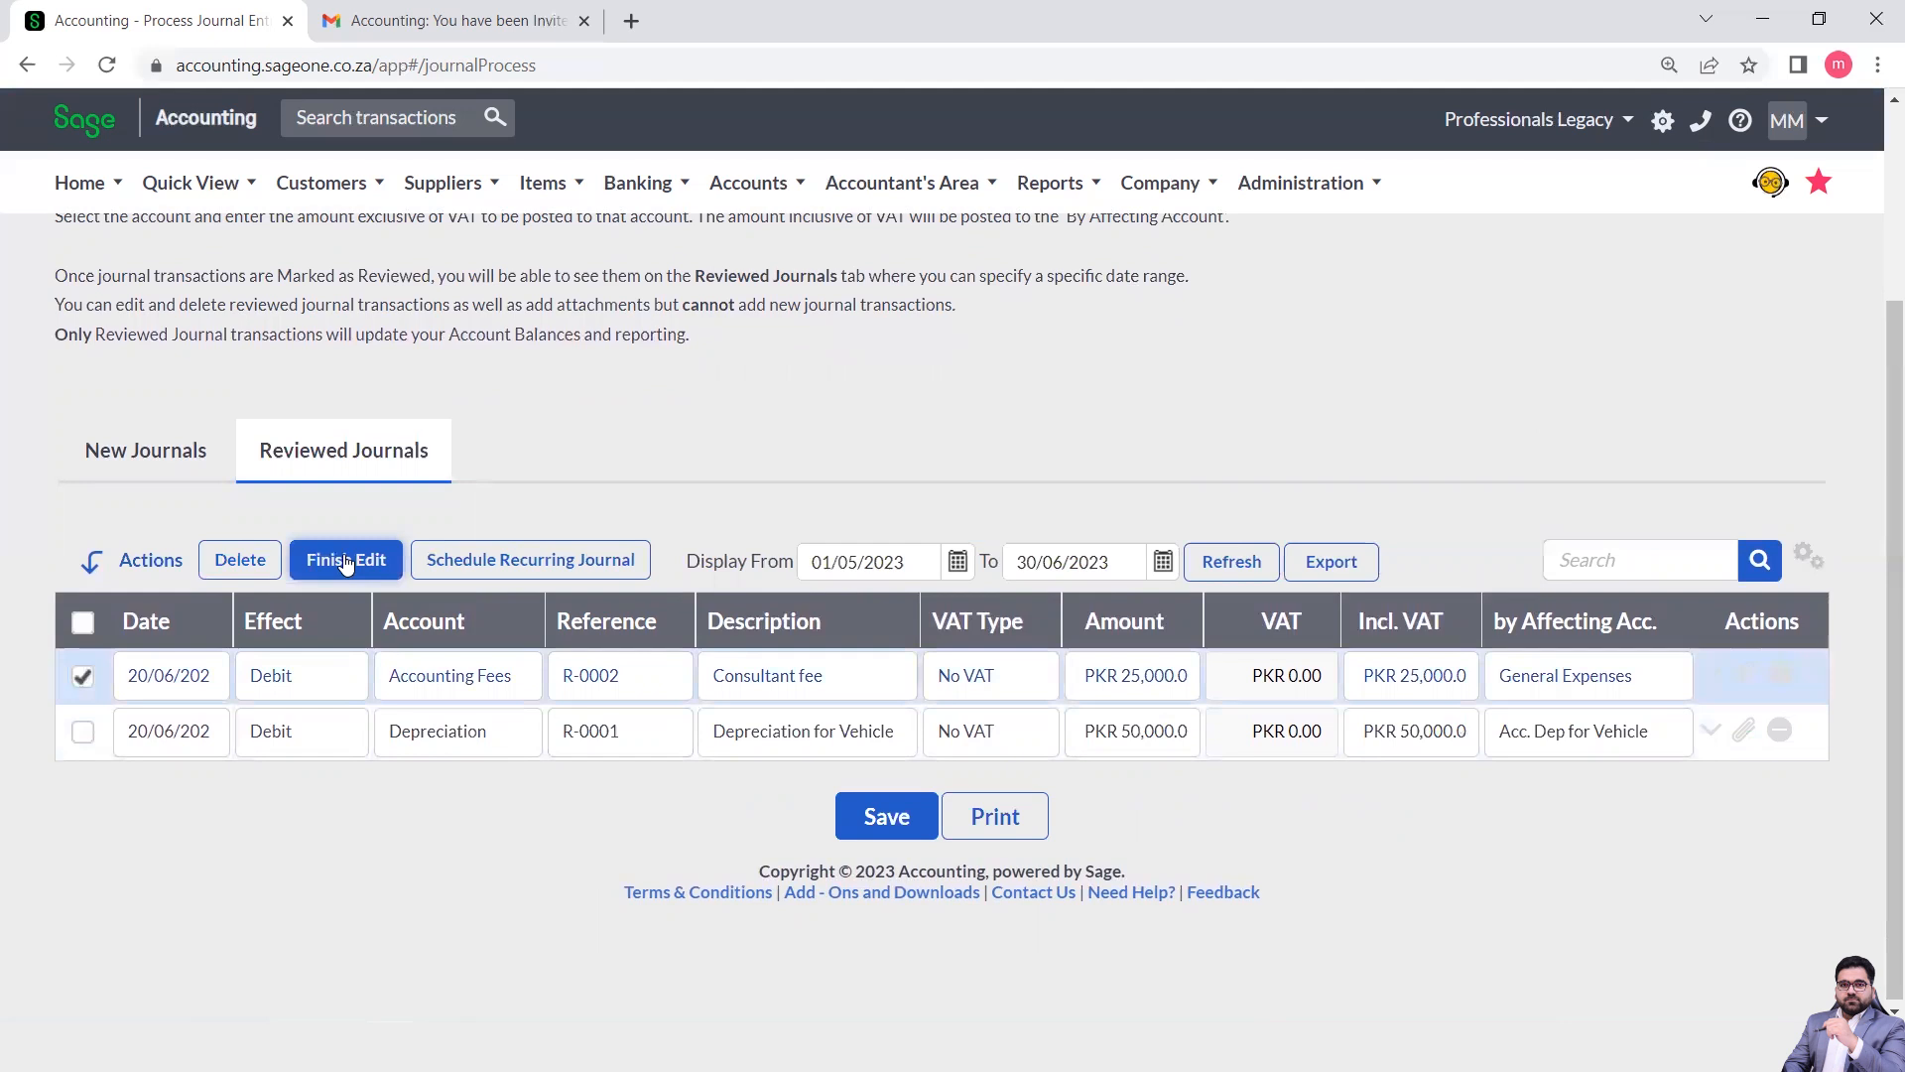
click(75, 740)
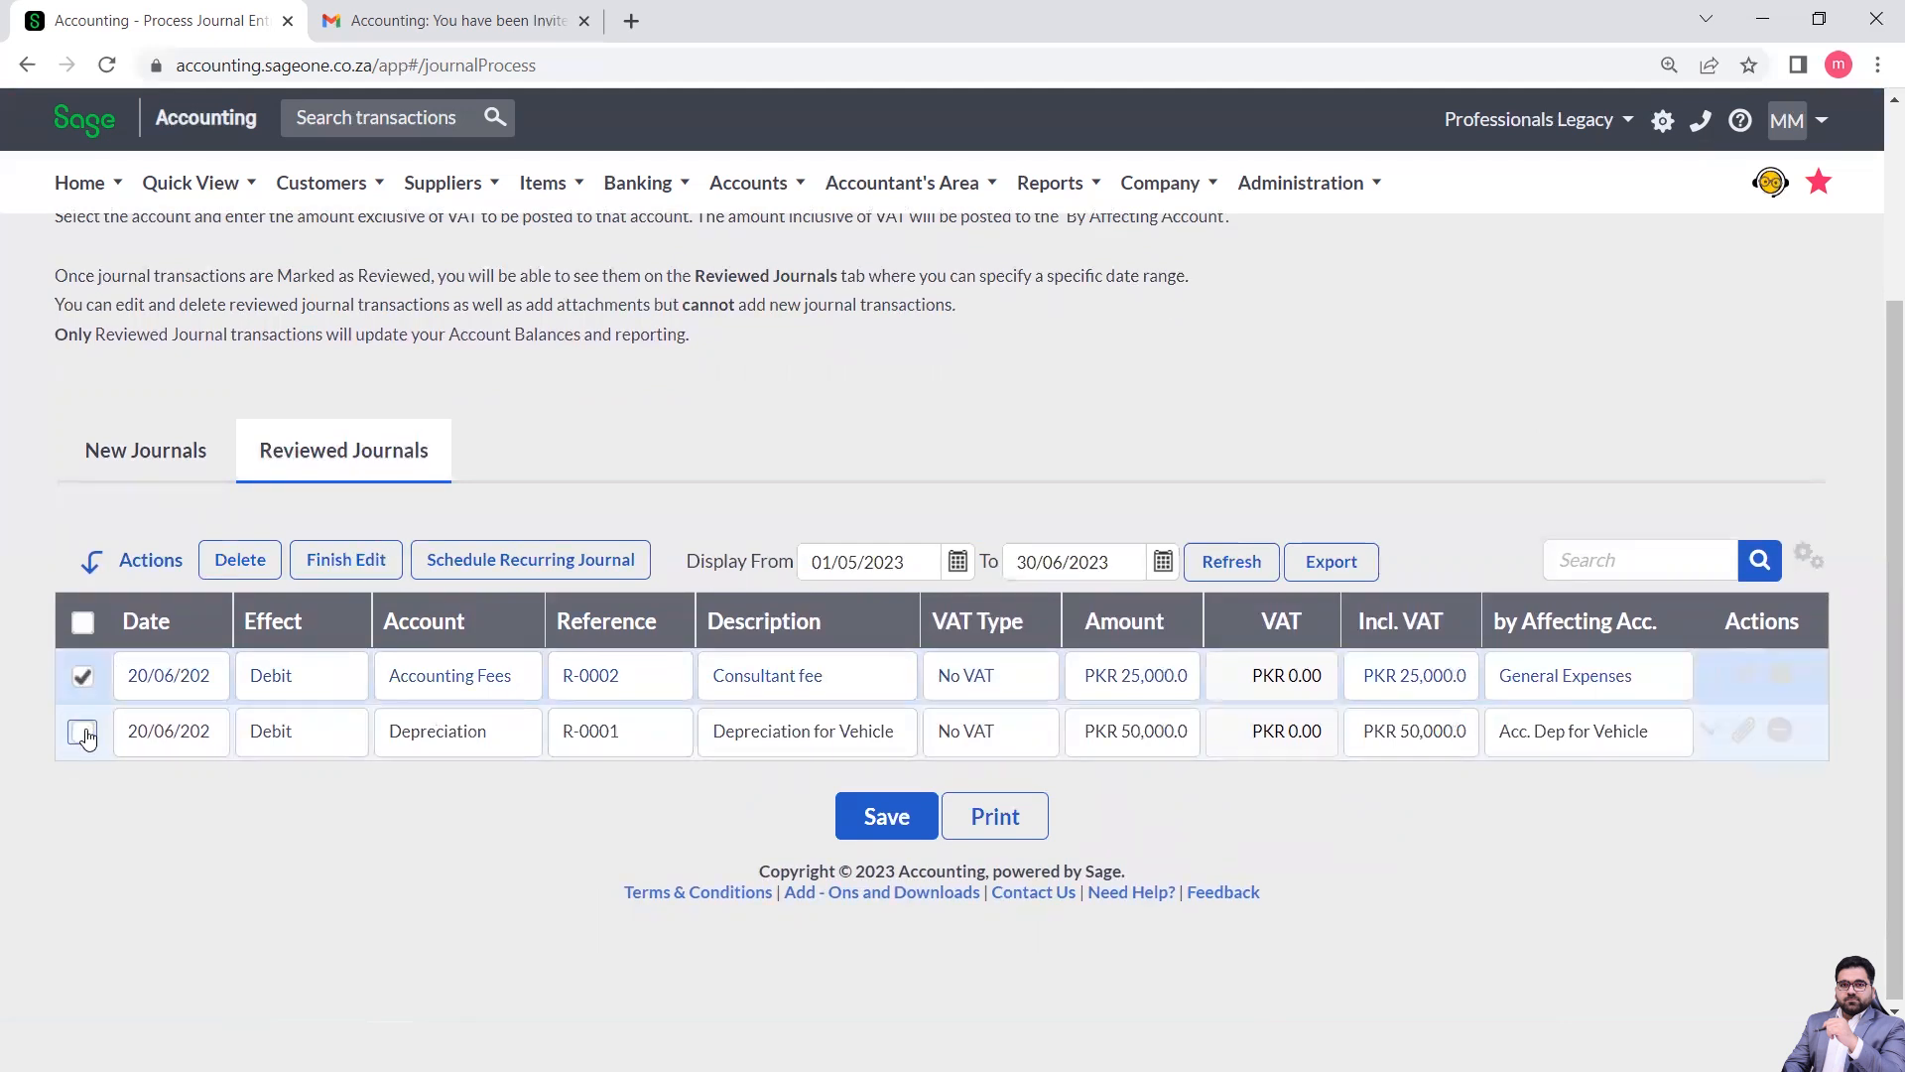
click(85, 734)
Look at the Effect options without changing them, and batch-change the account of both selected lines to Advertising.
click(309, 676)
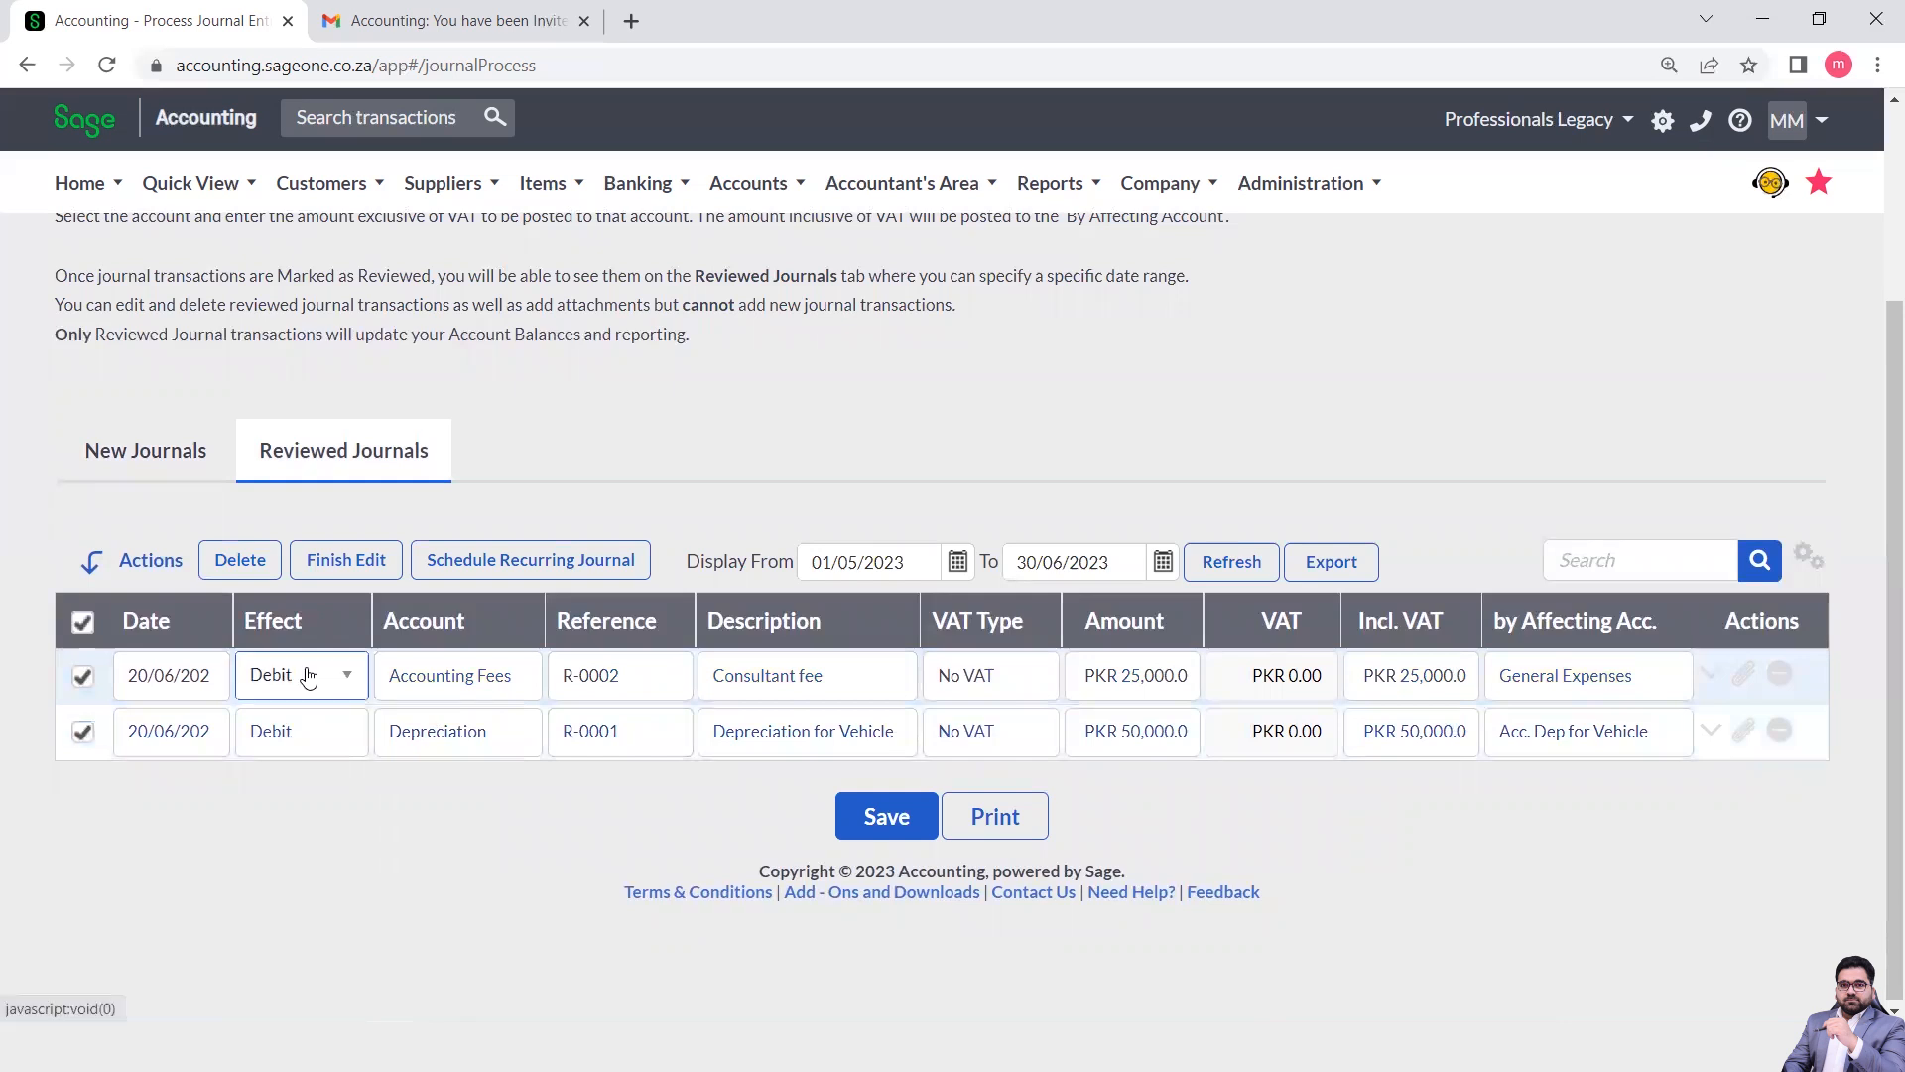
click(351, 675)
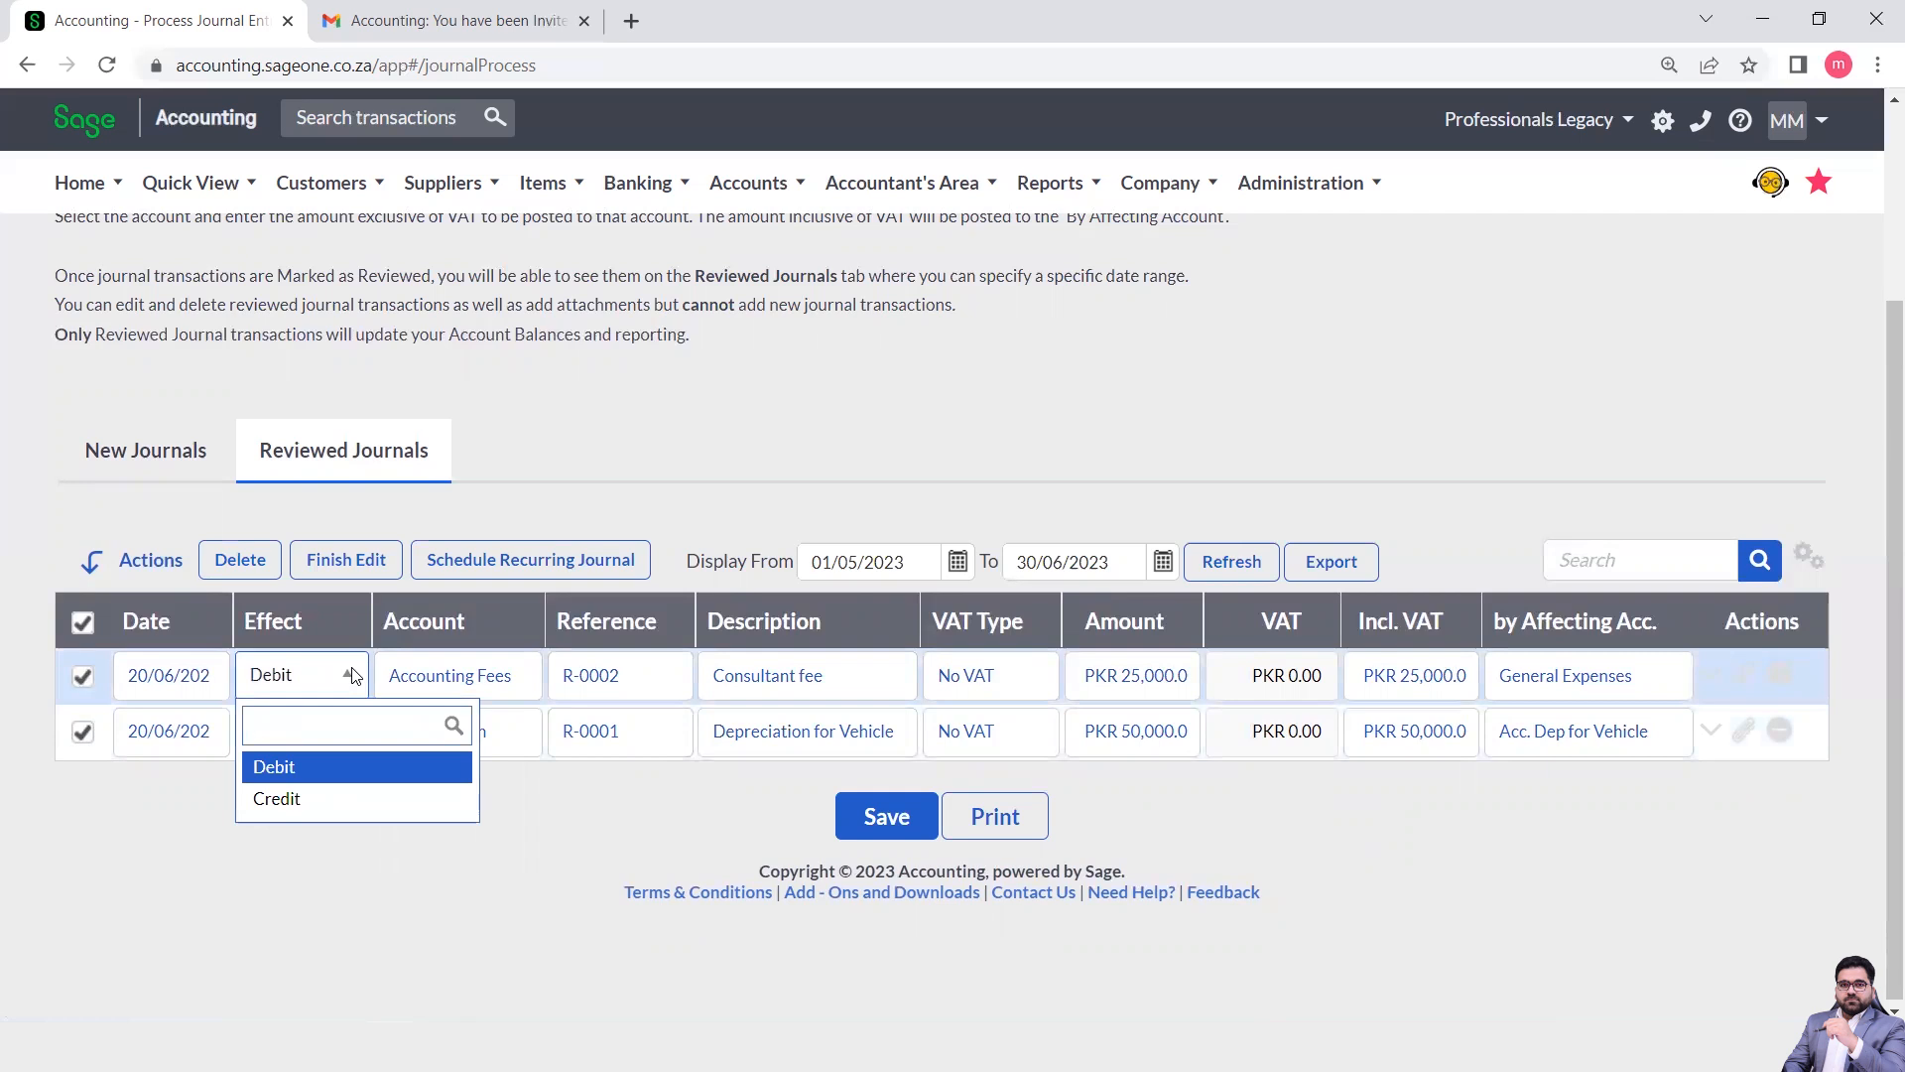
click(579, 830)
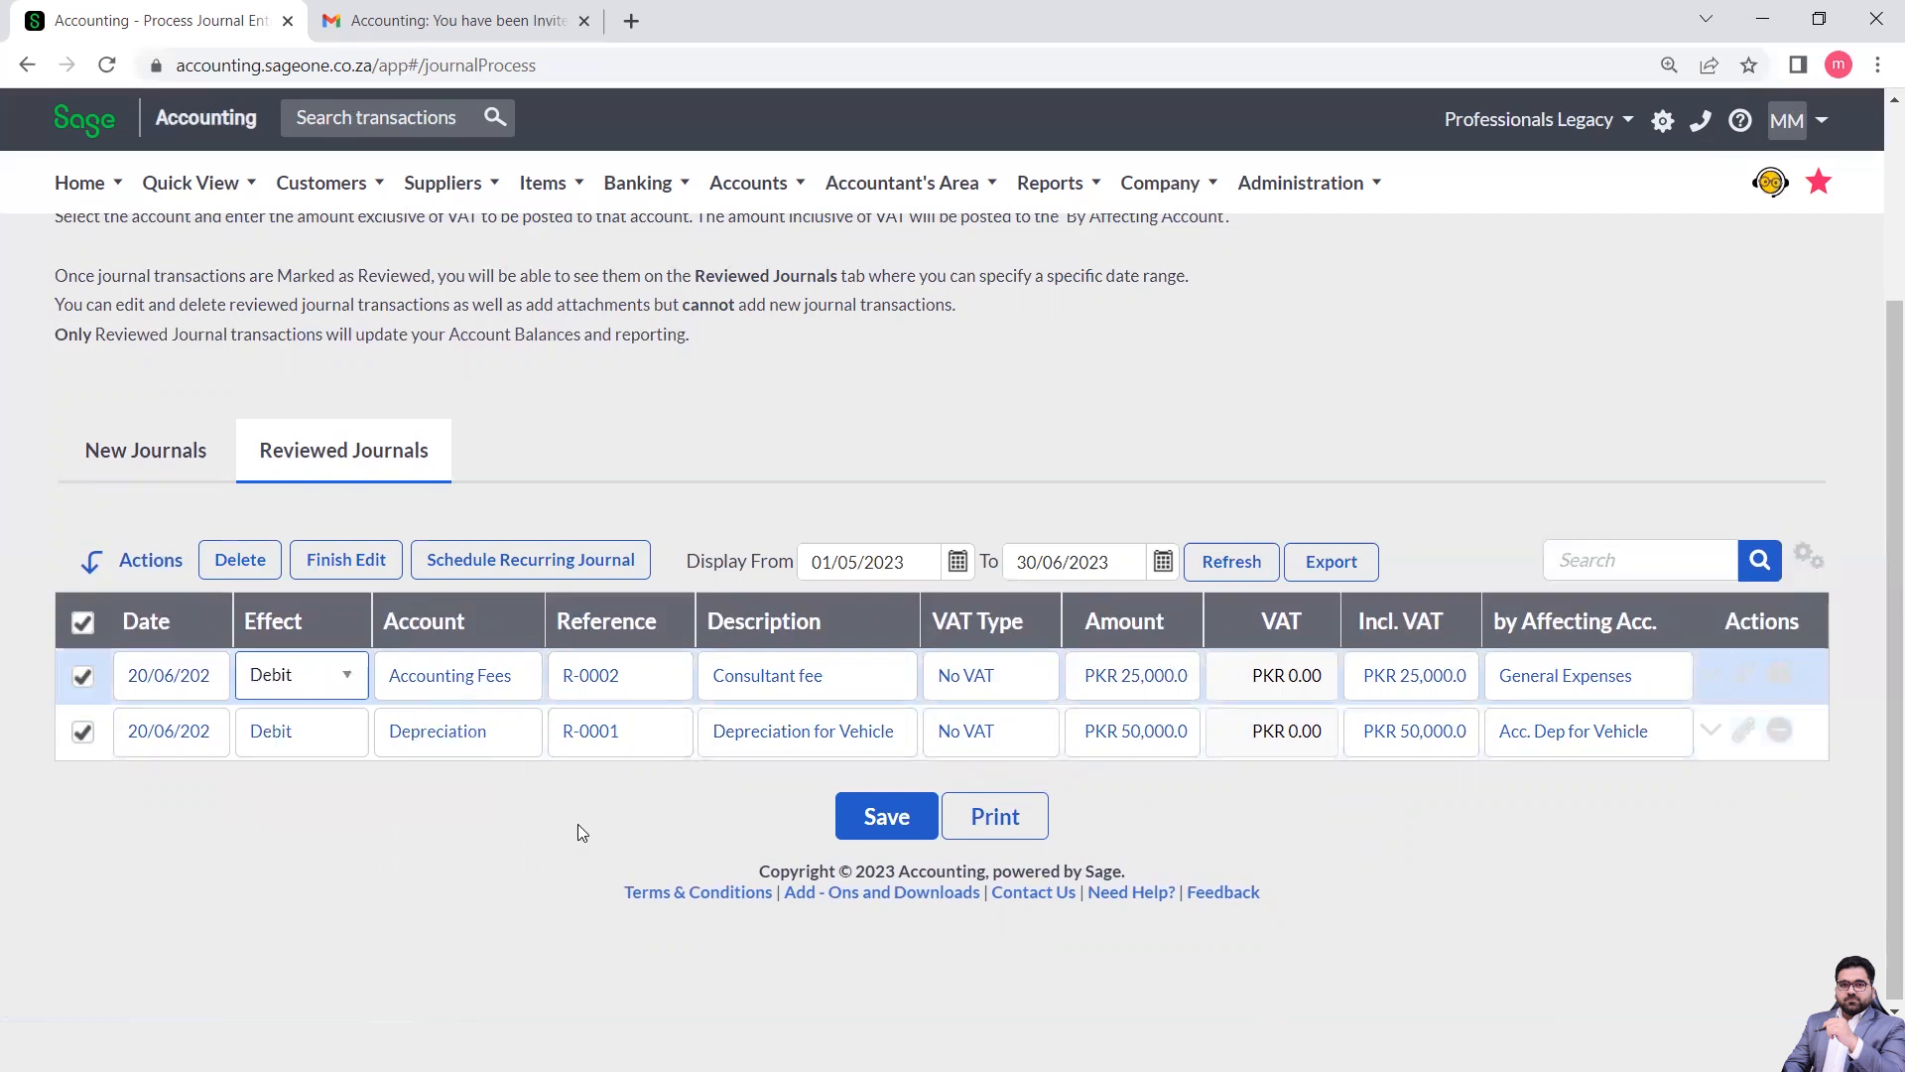
click(501, 692)
click(518, 678)
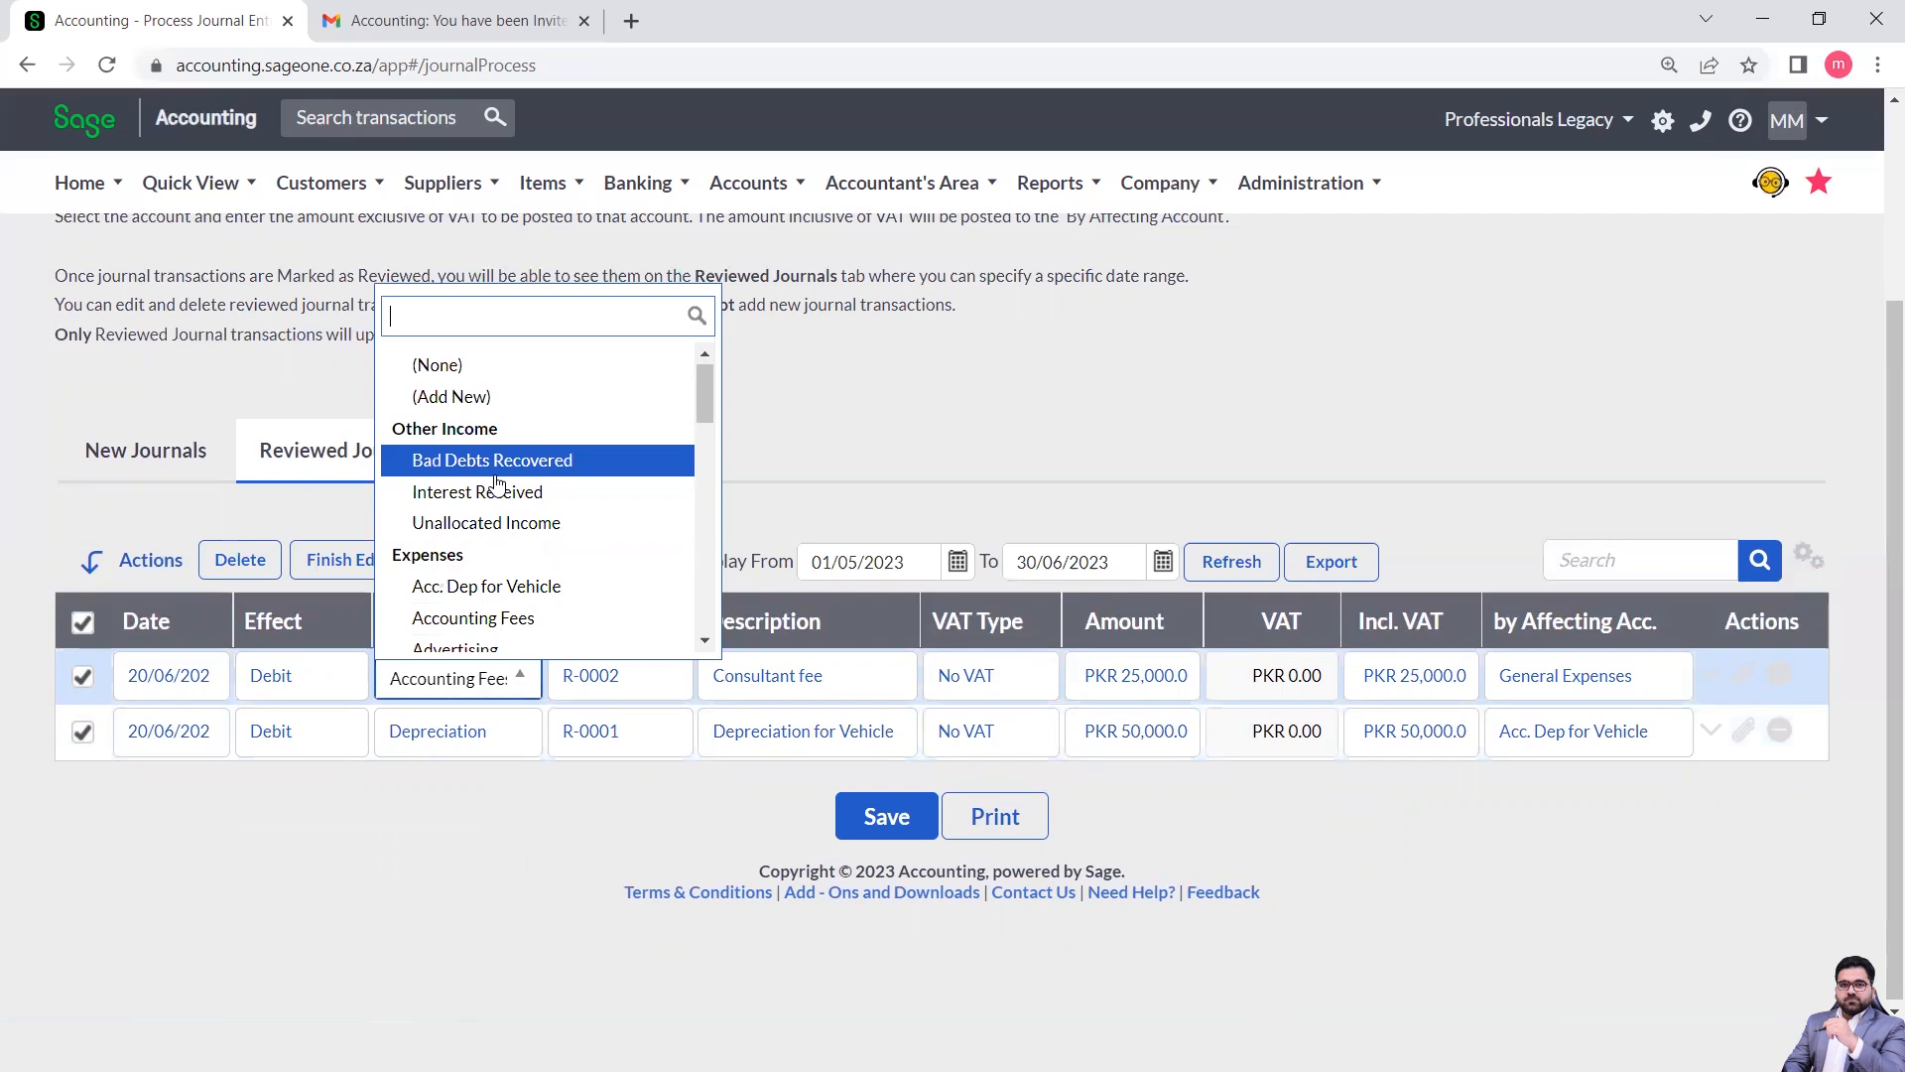
click(509, 649)
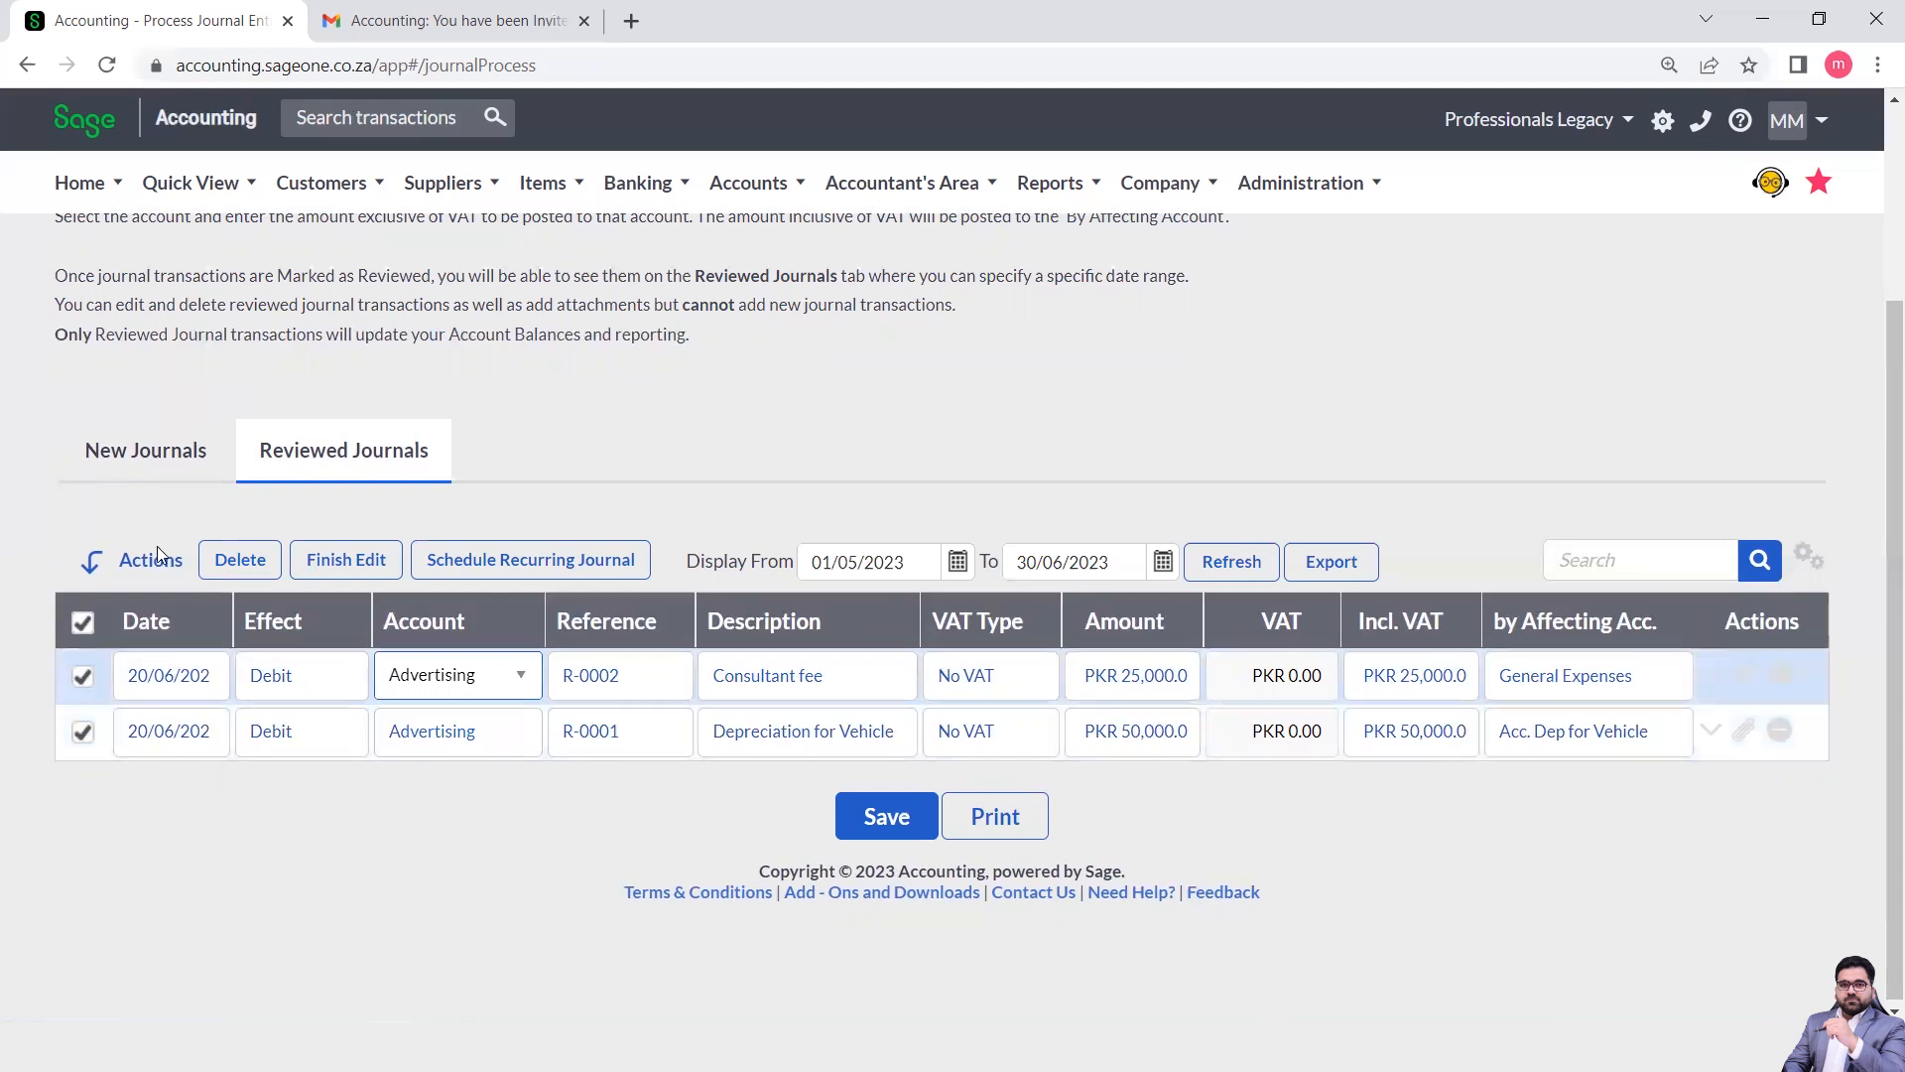
Return to the new journals and open the file import details for importing journals.
click(146, 451)
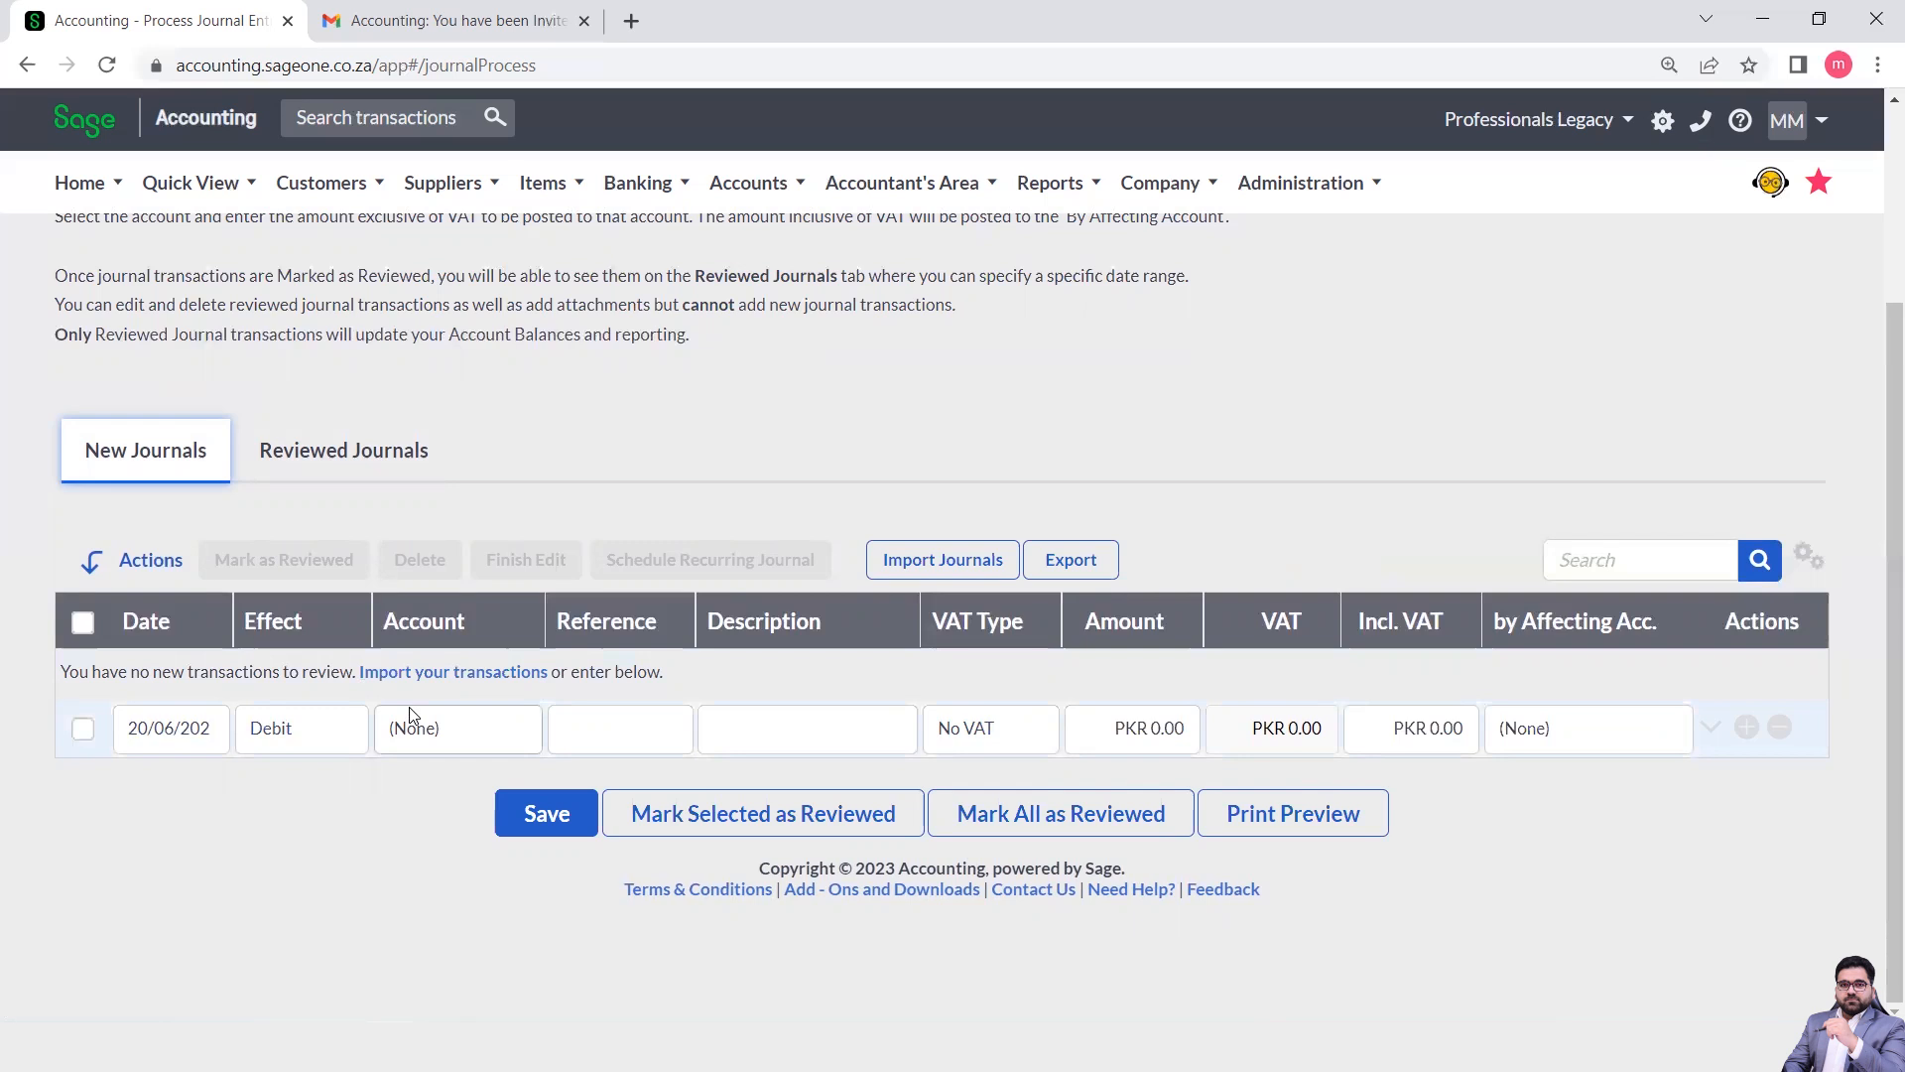
click(959, 562)
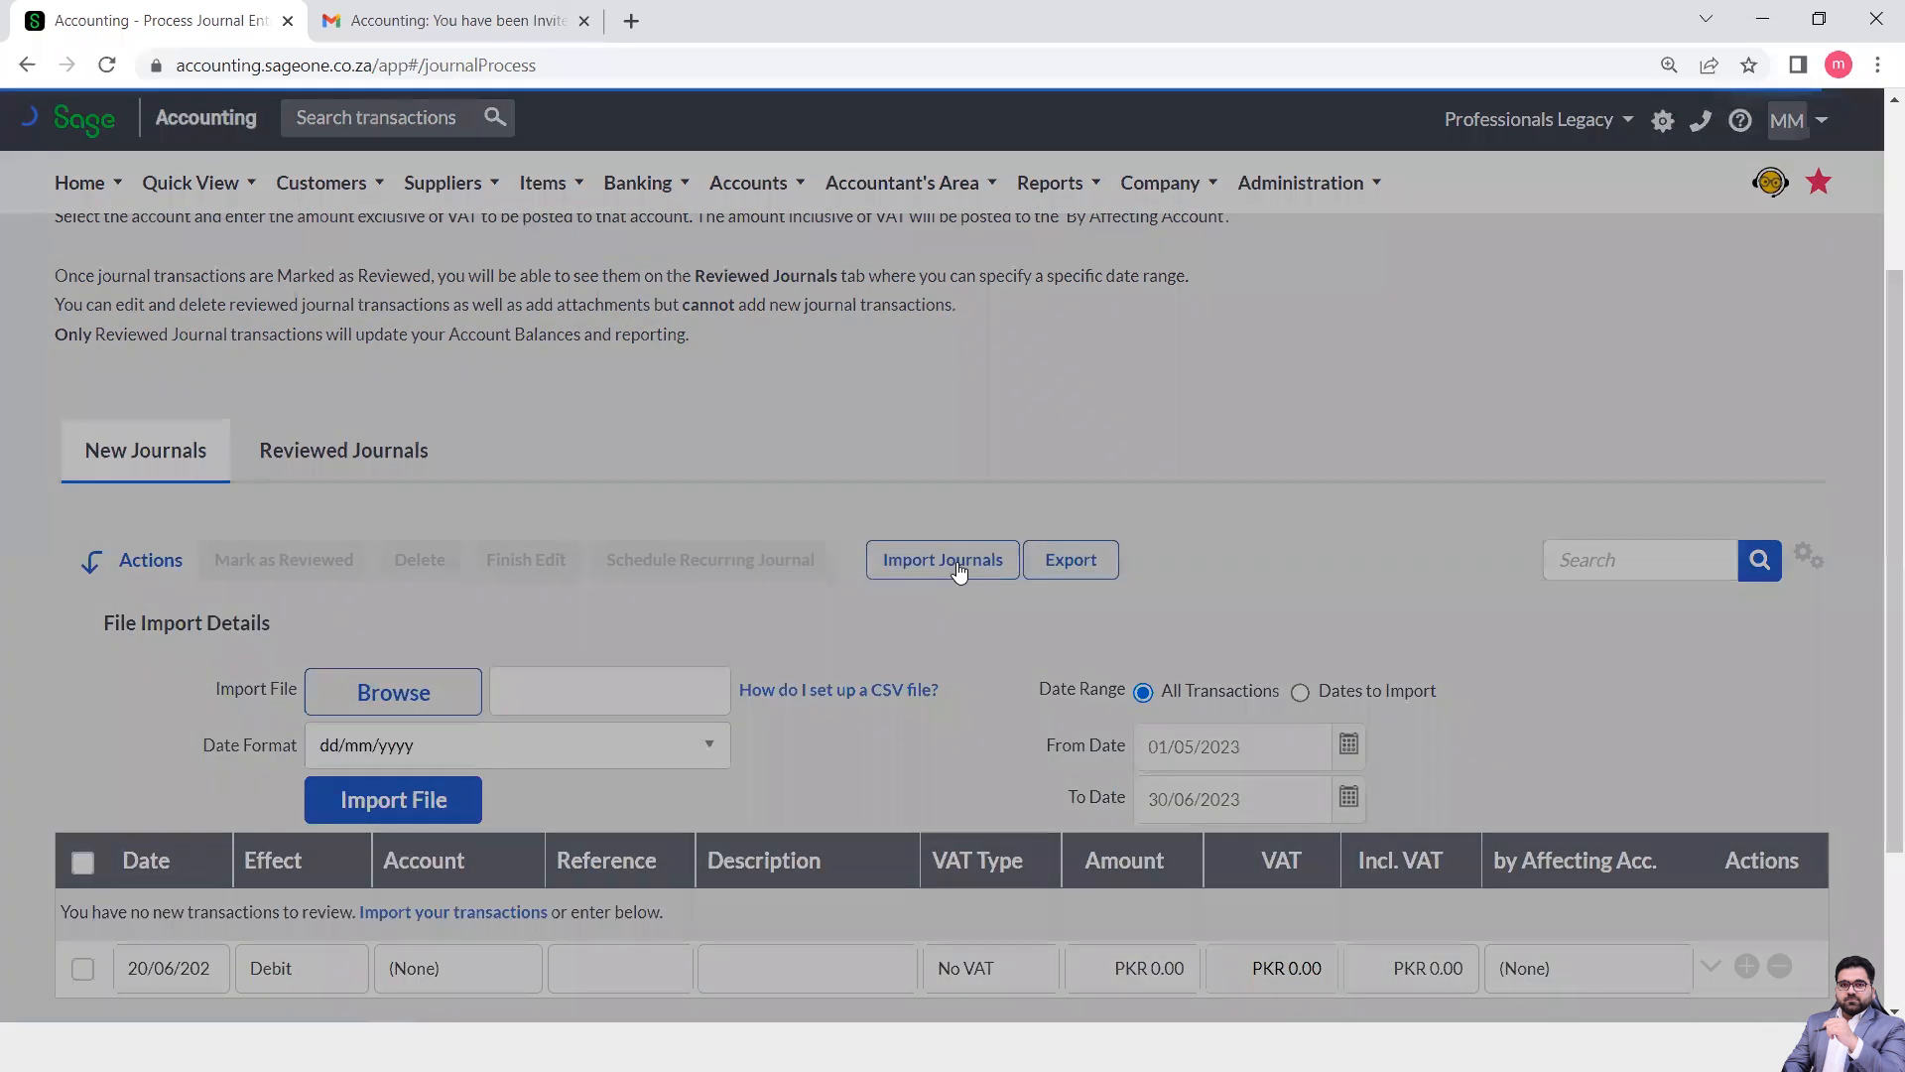
scroll(832, 679, down, 2)
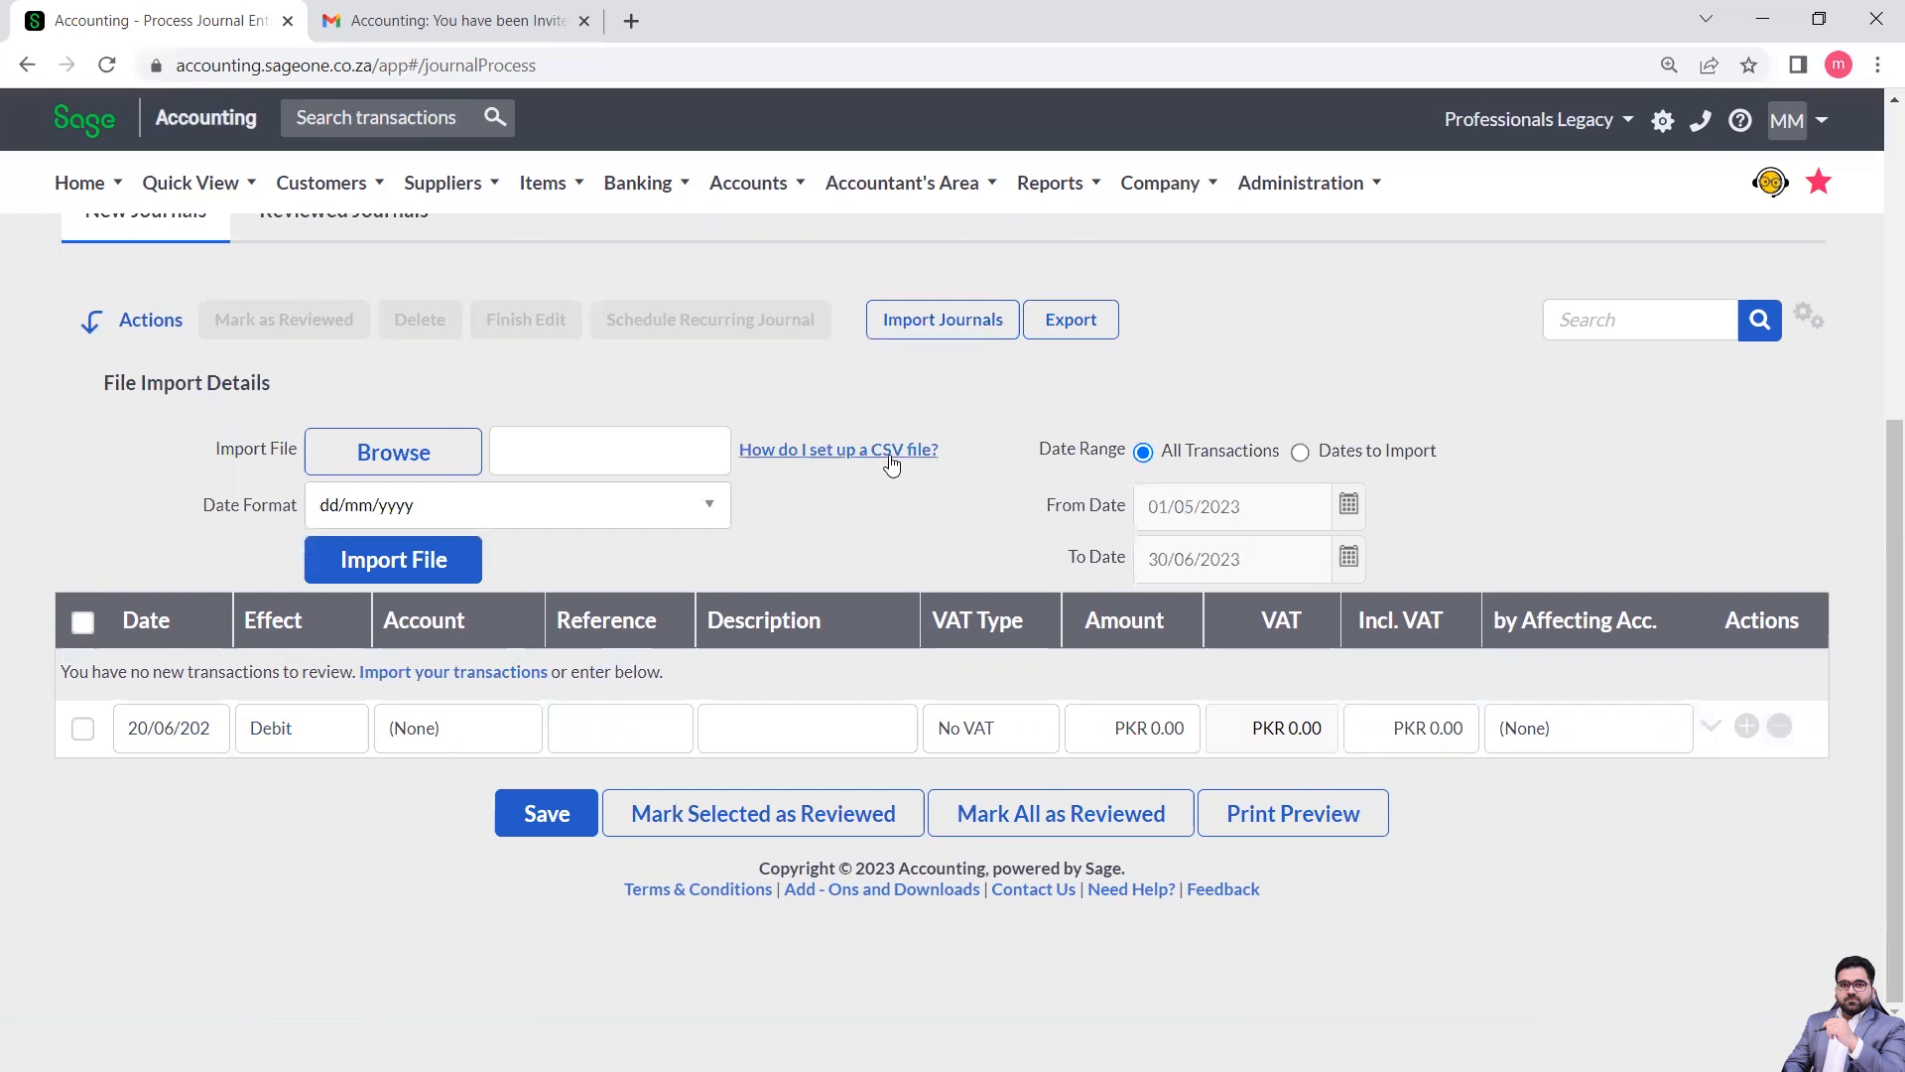
Read the help on setting up a journal import CSV file, and download and open its example in Excel.
click(891, 458)
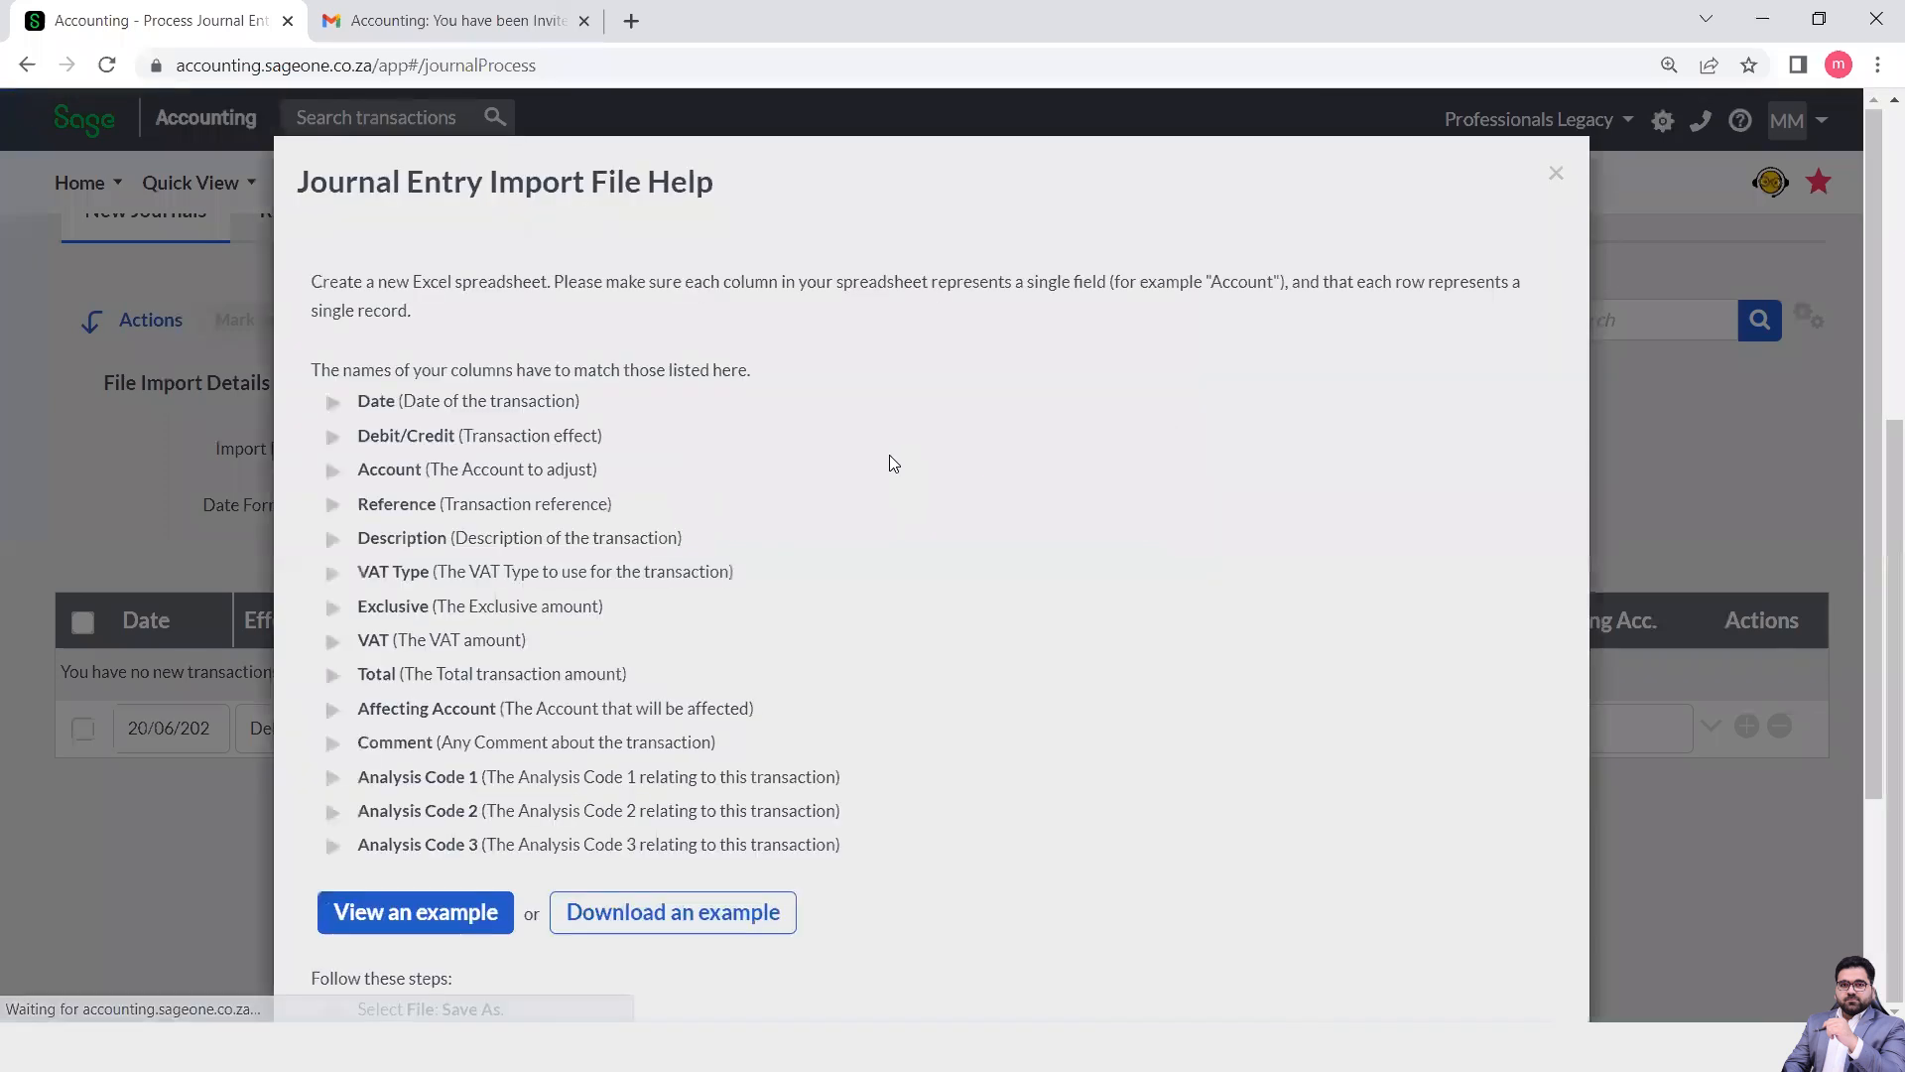
scroll(775, 620, down, 3)
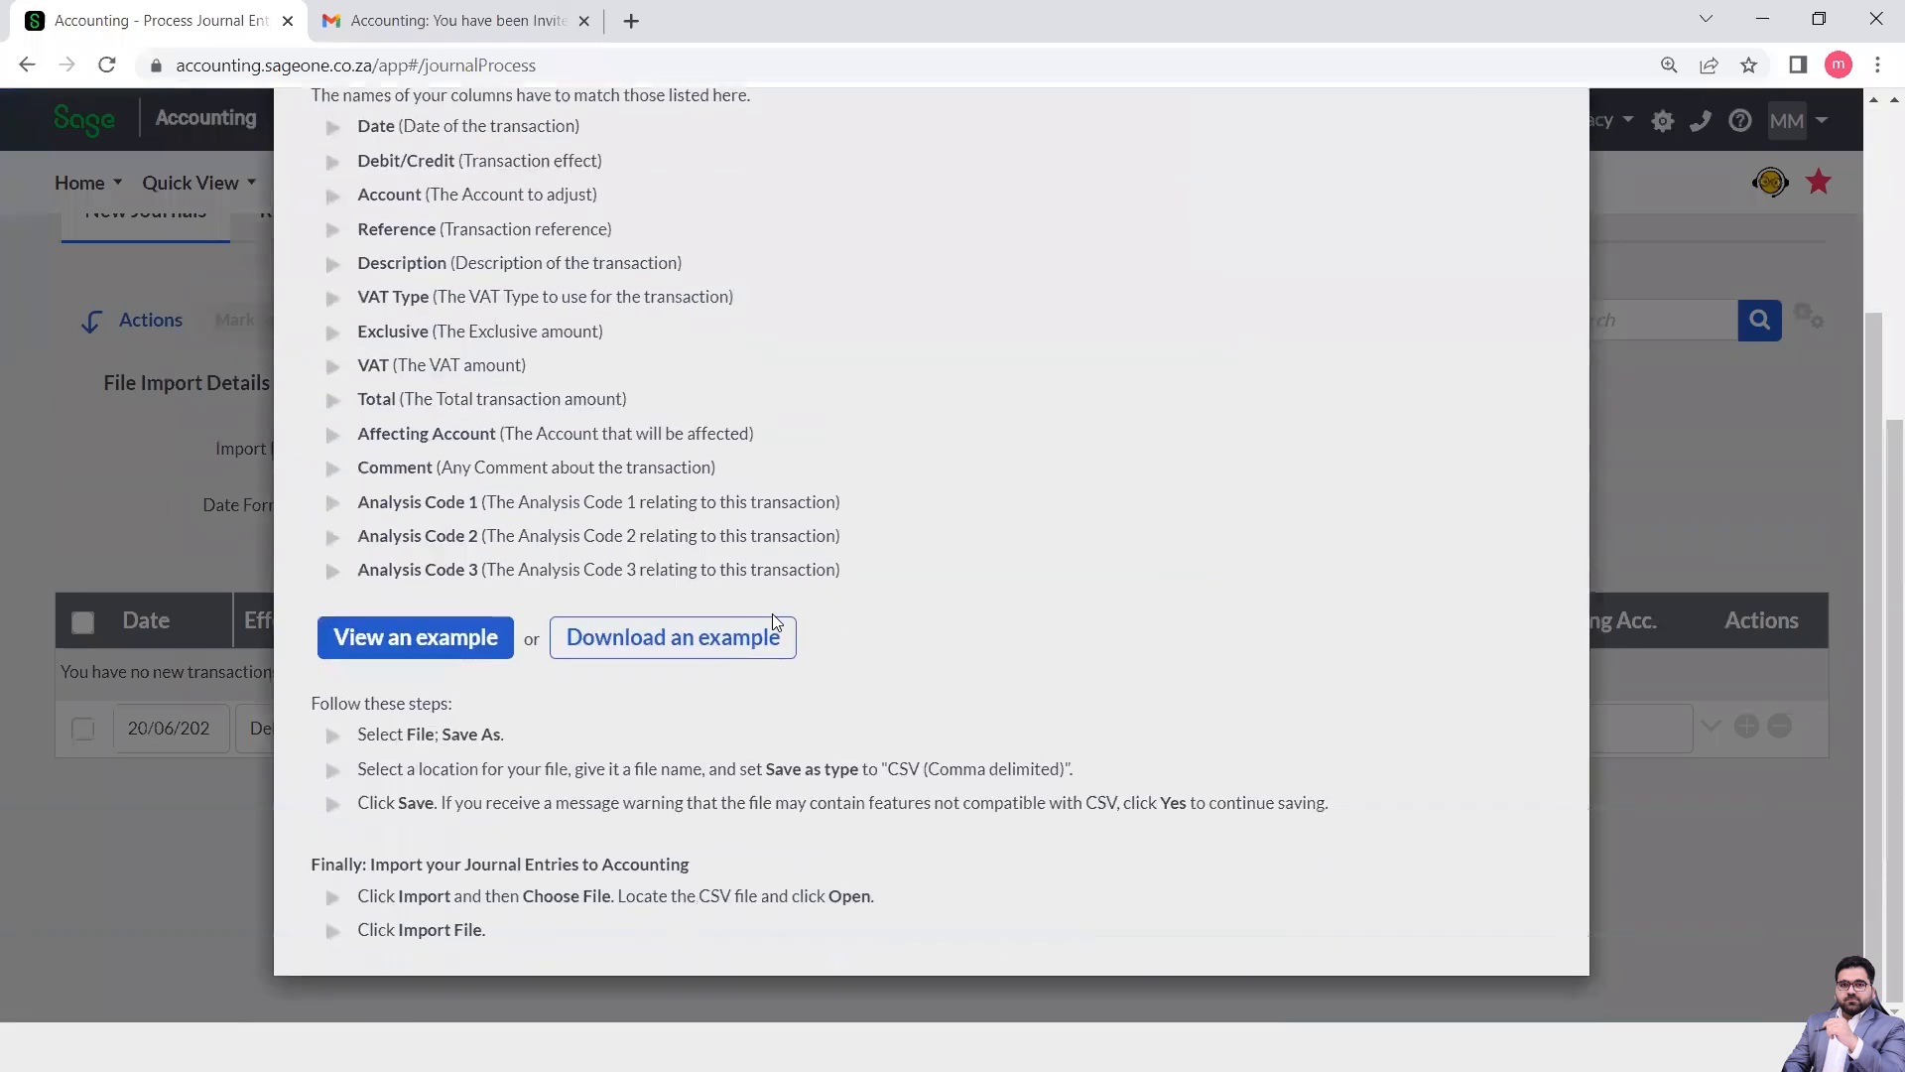
click(695, 656)
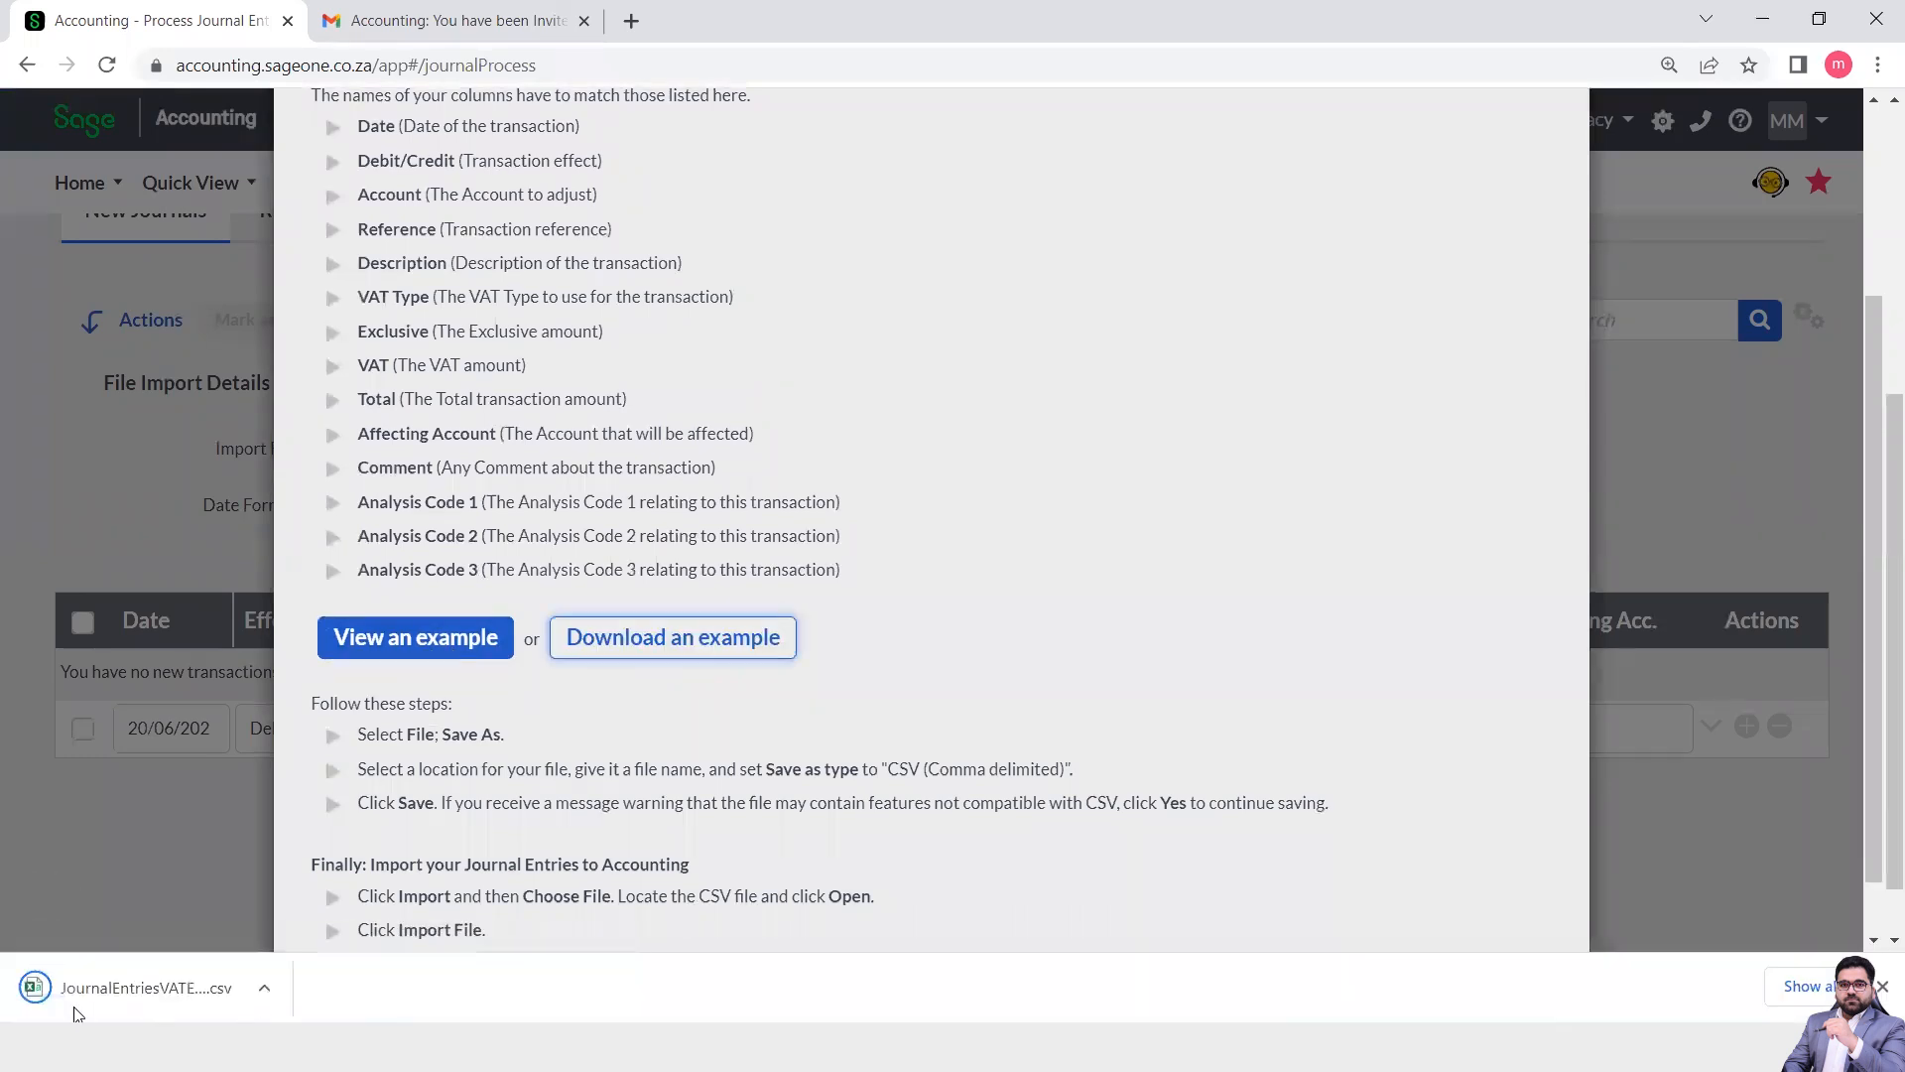
click(79, 985)
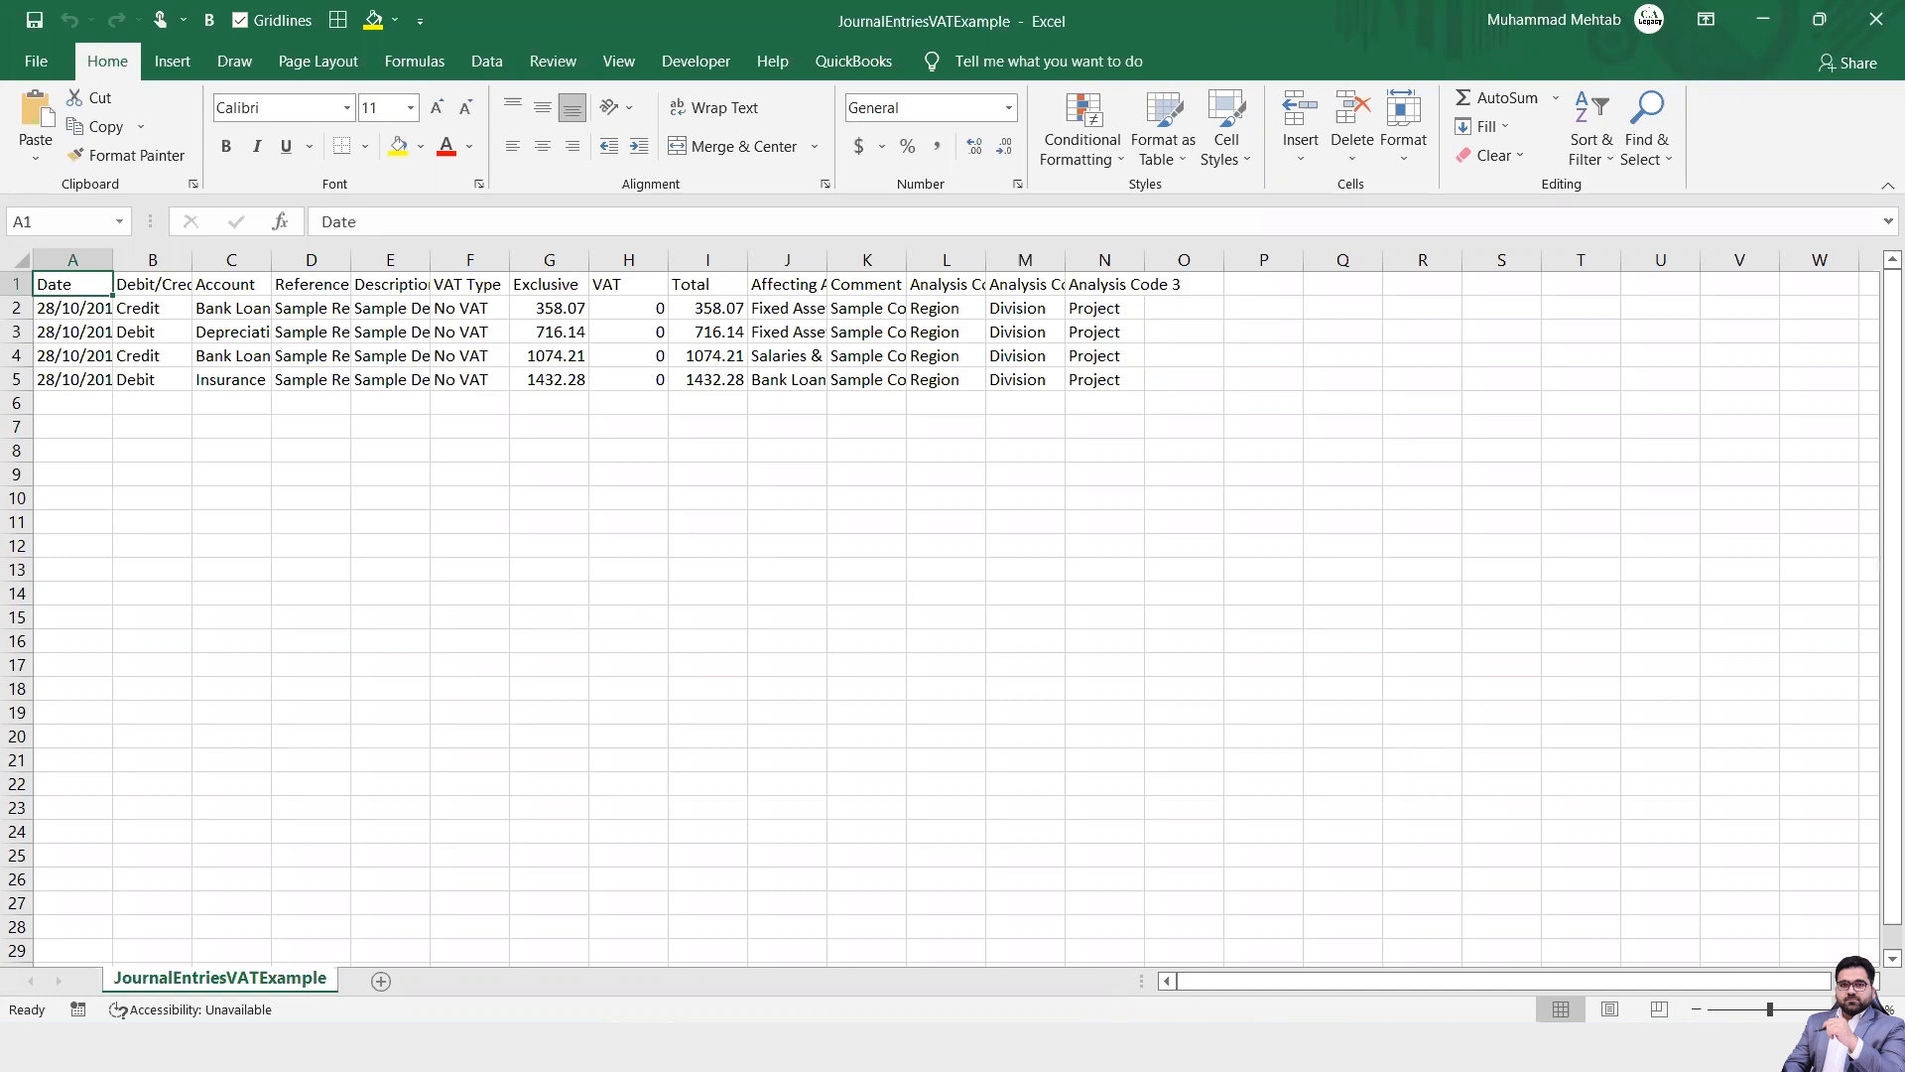
Enlarge the example sheet for reading and fit the Account, Reference and Affecting Account columns to their contents.
click(1843, 1009)
click(1843, 1009)
click(1843, 1009)
click(1844, 1009)
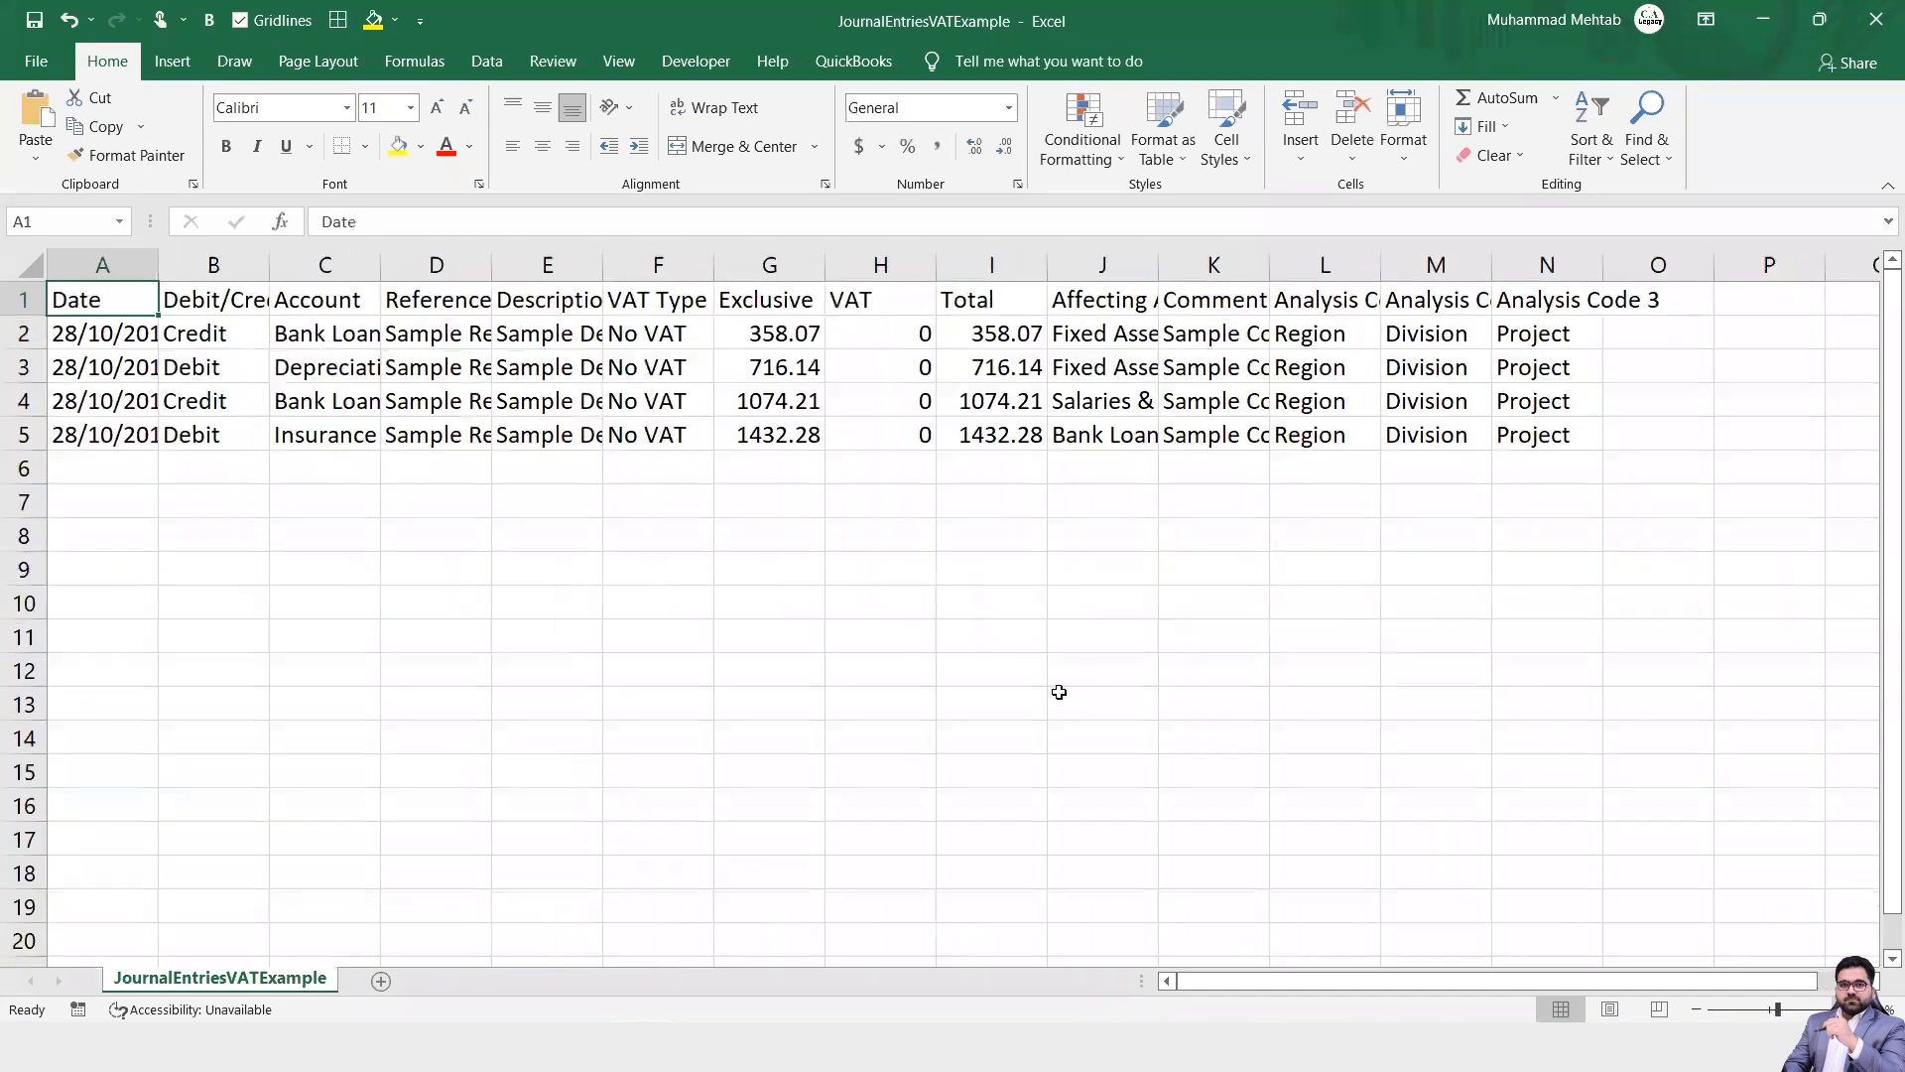
double_click(380, 264)
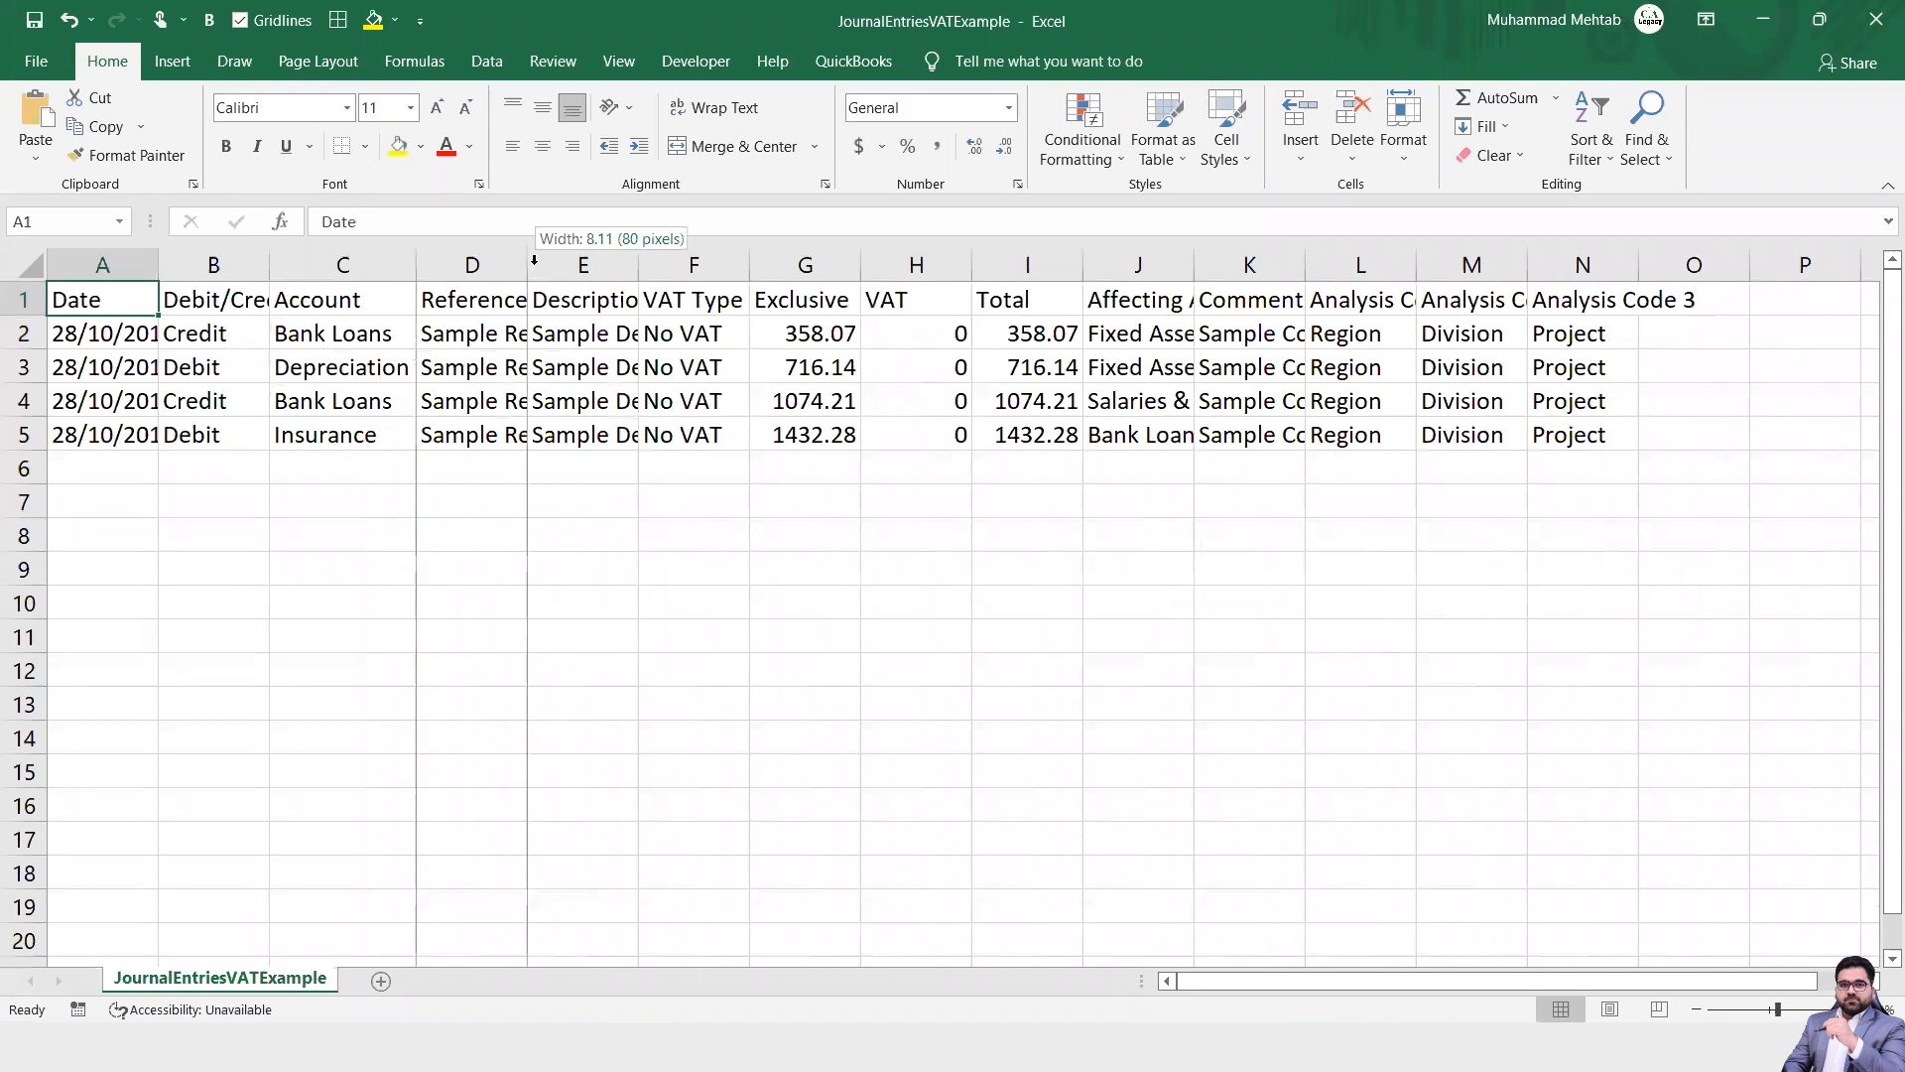
double_click(528, 264)
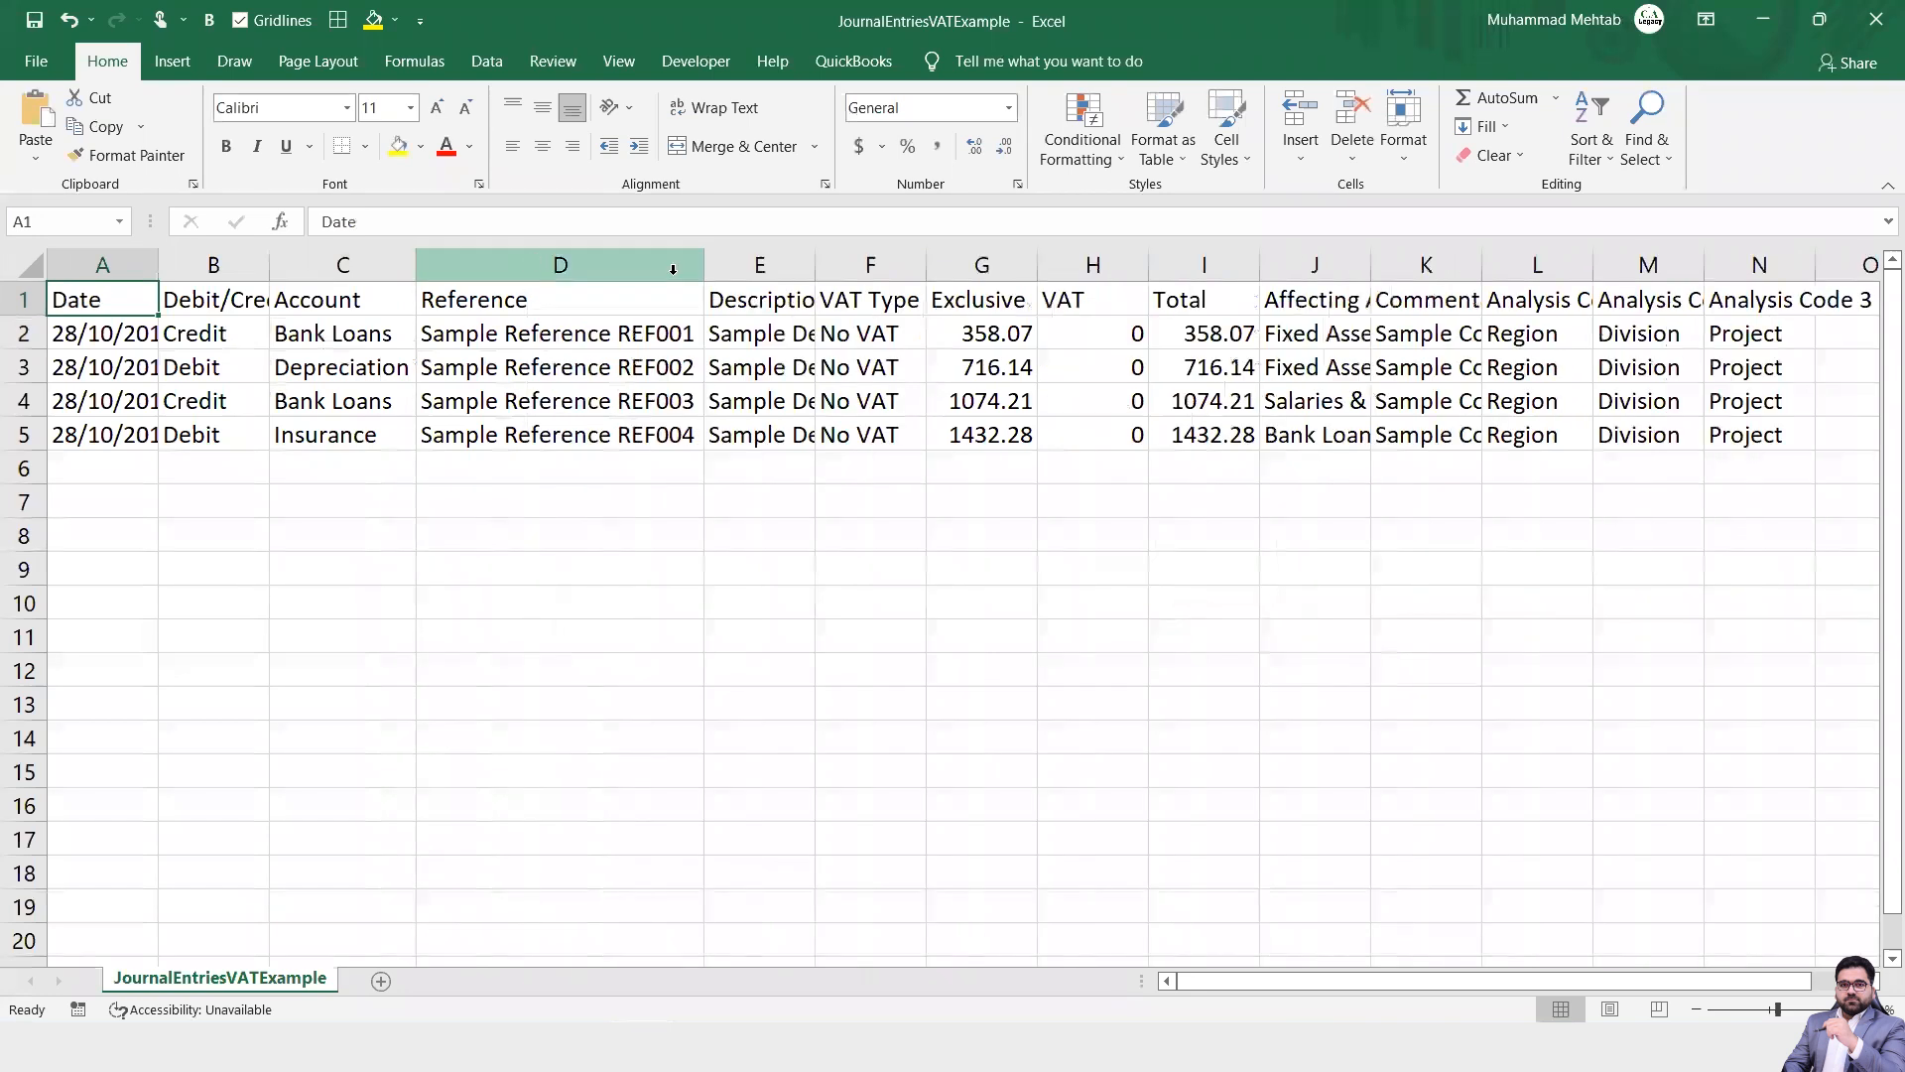
double_click(1370, 264)
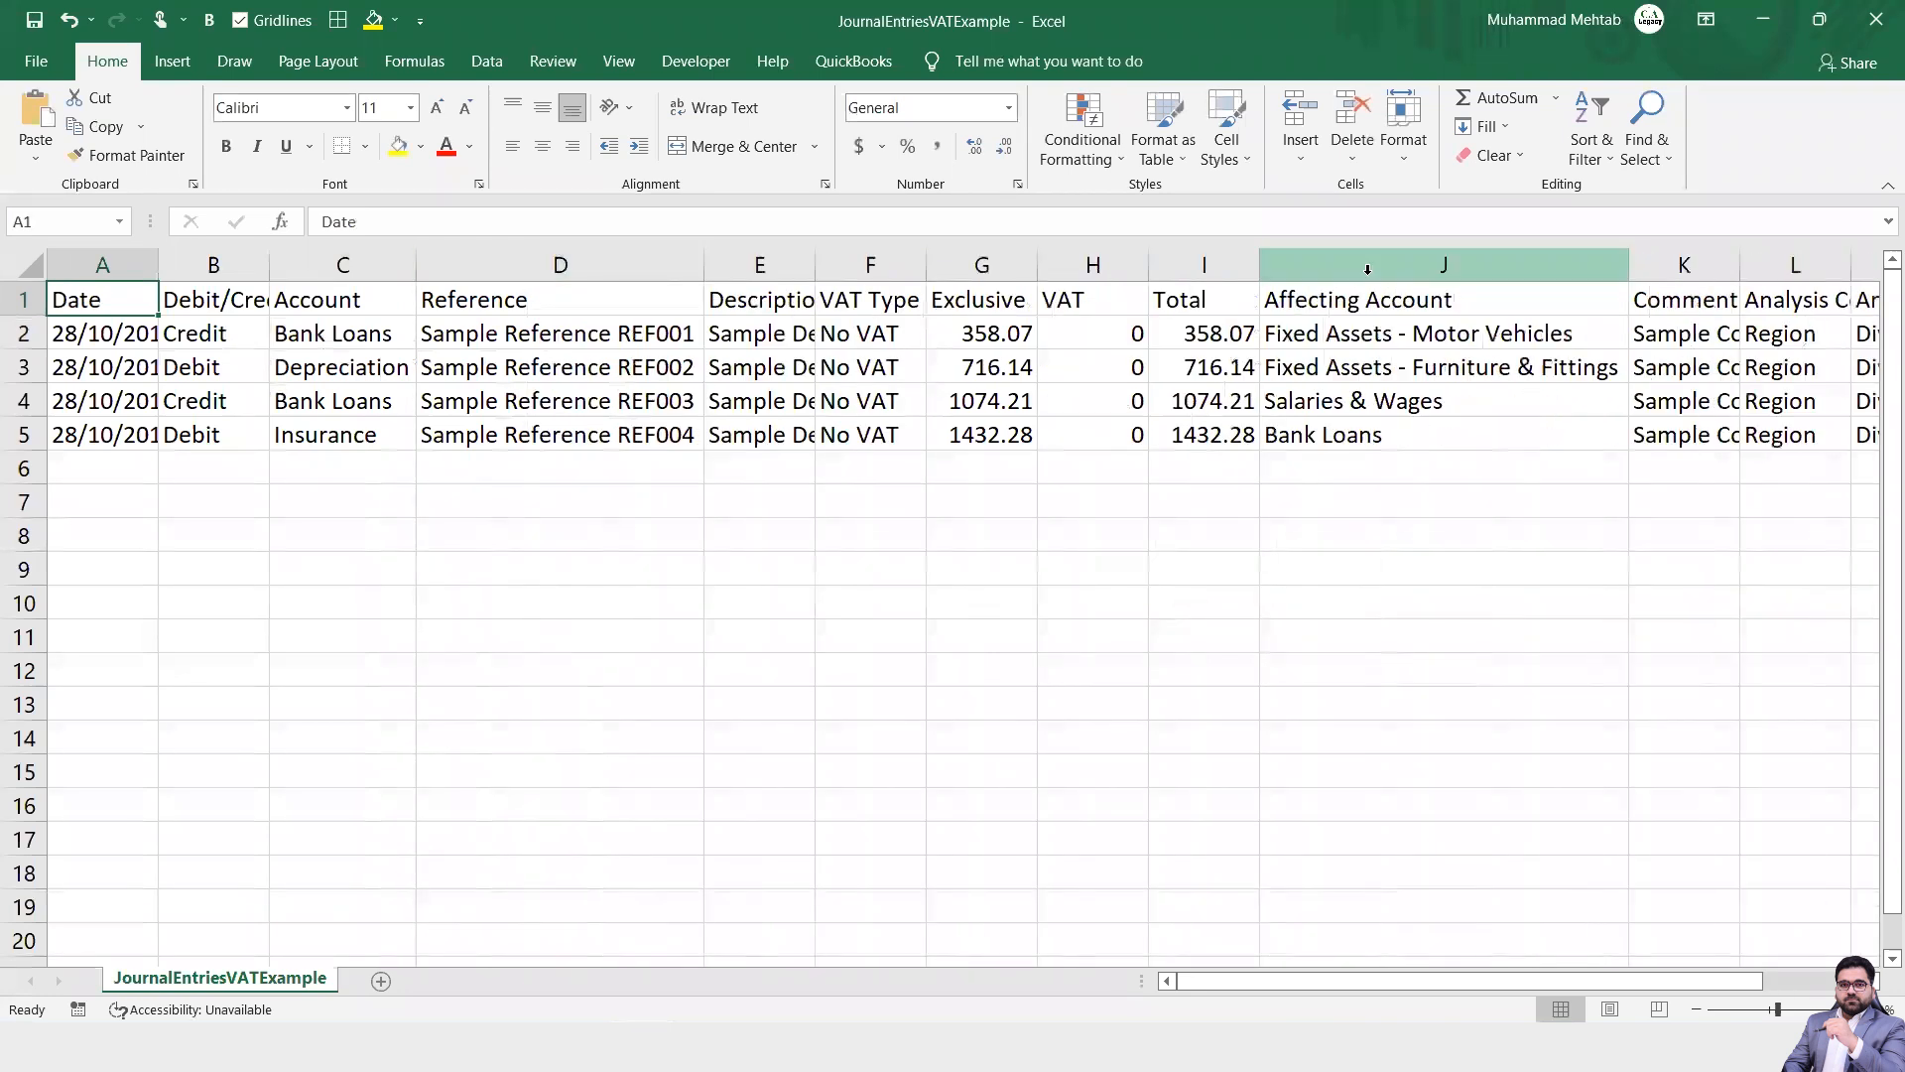
click(1696, 1010)
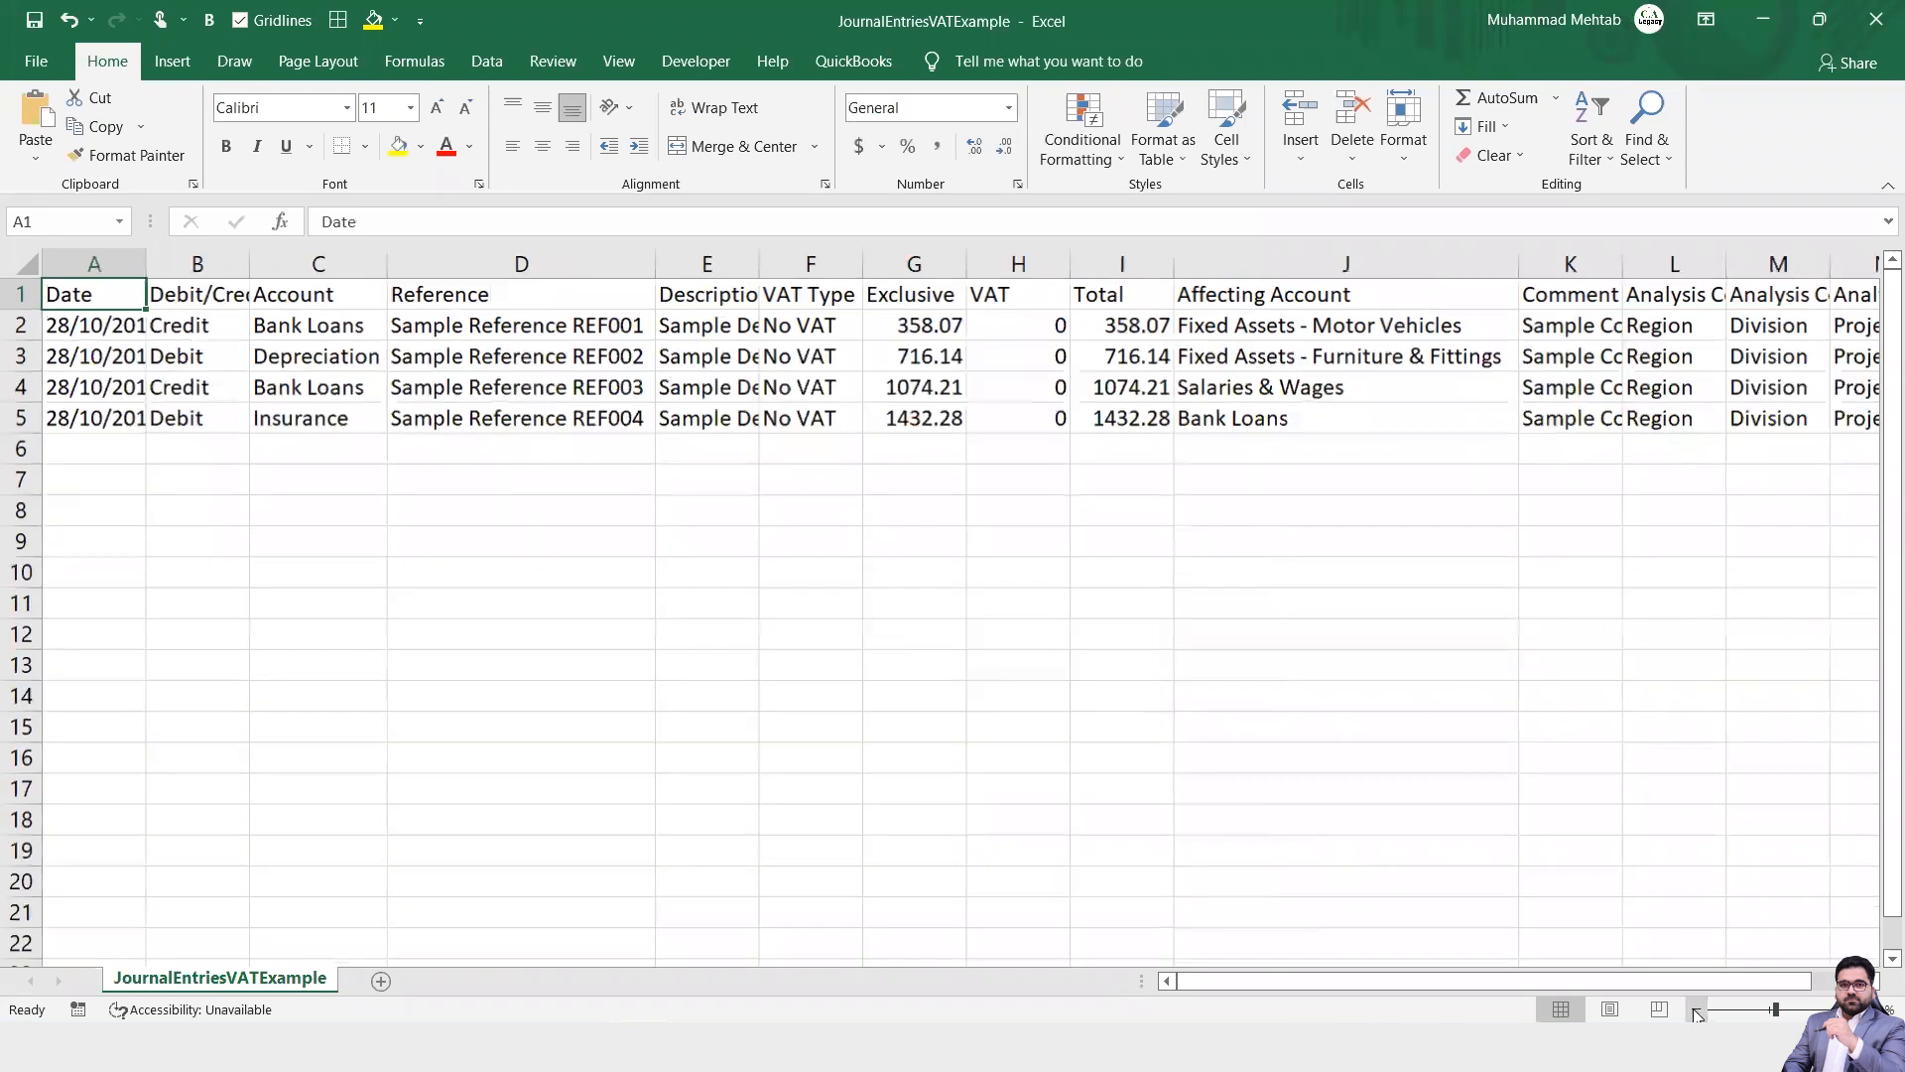
Close the example workbook and dismiss the help on setting up the journal import CSV file.
click(1696, 1009)
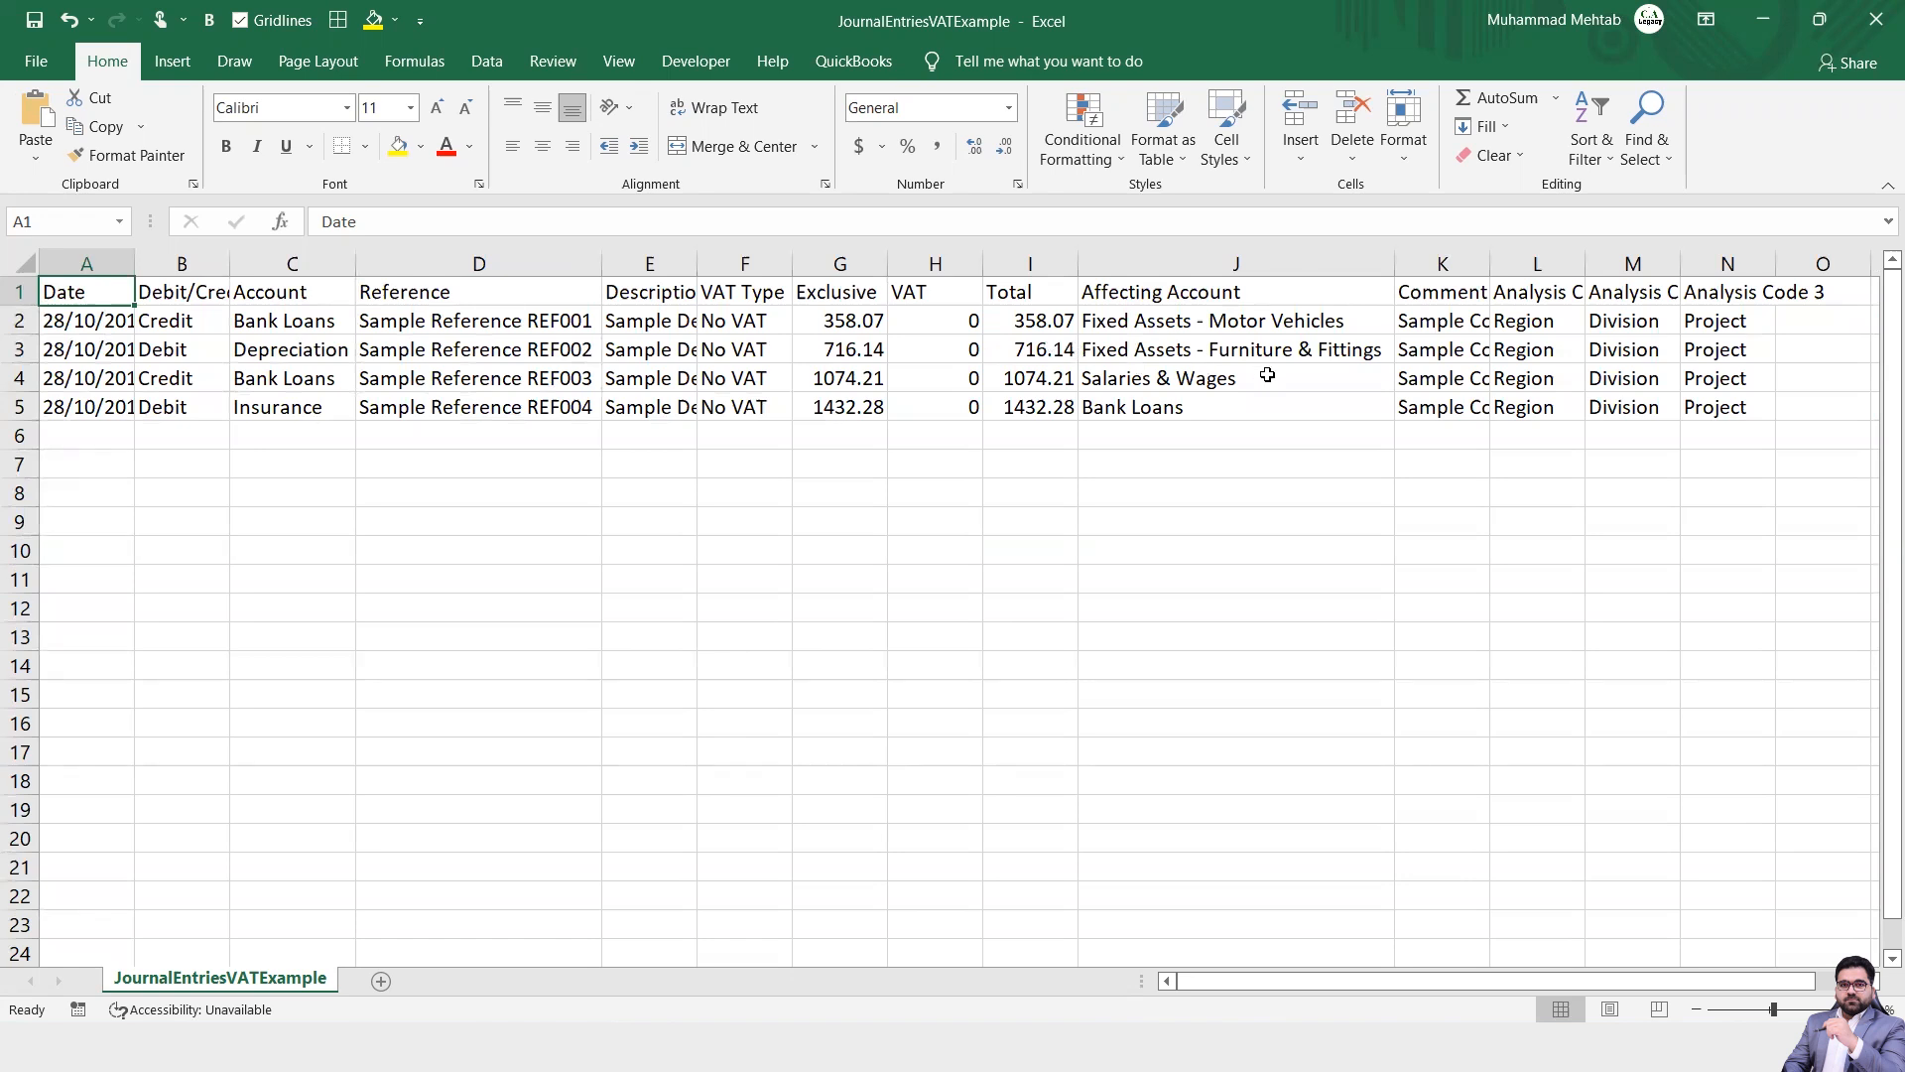
click(1868, 22)
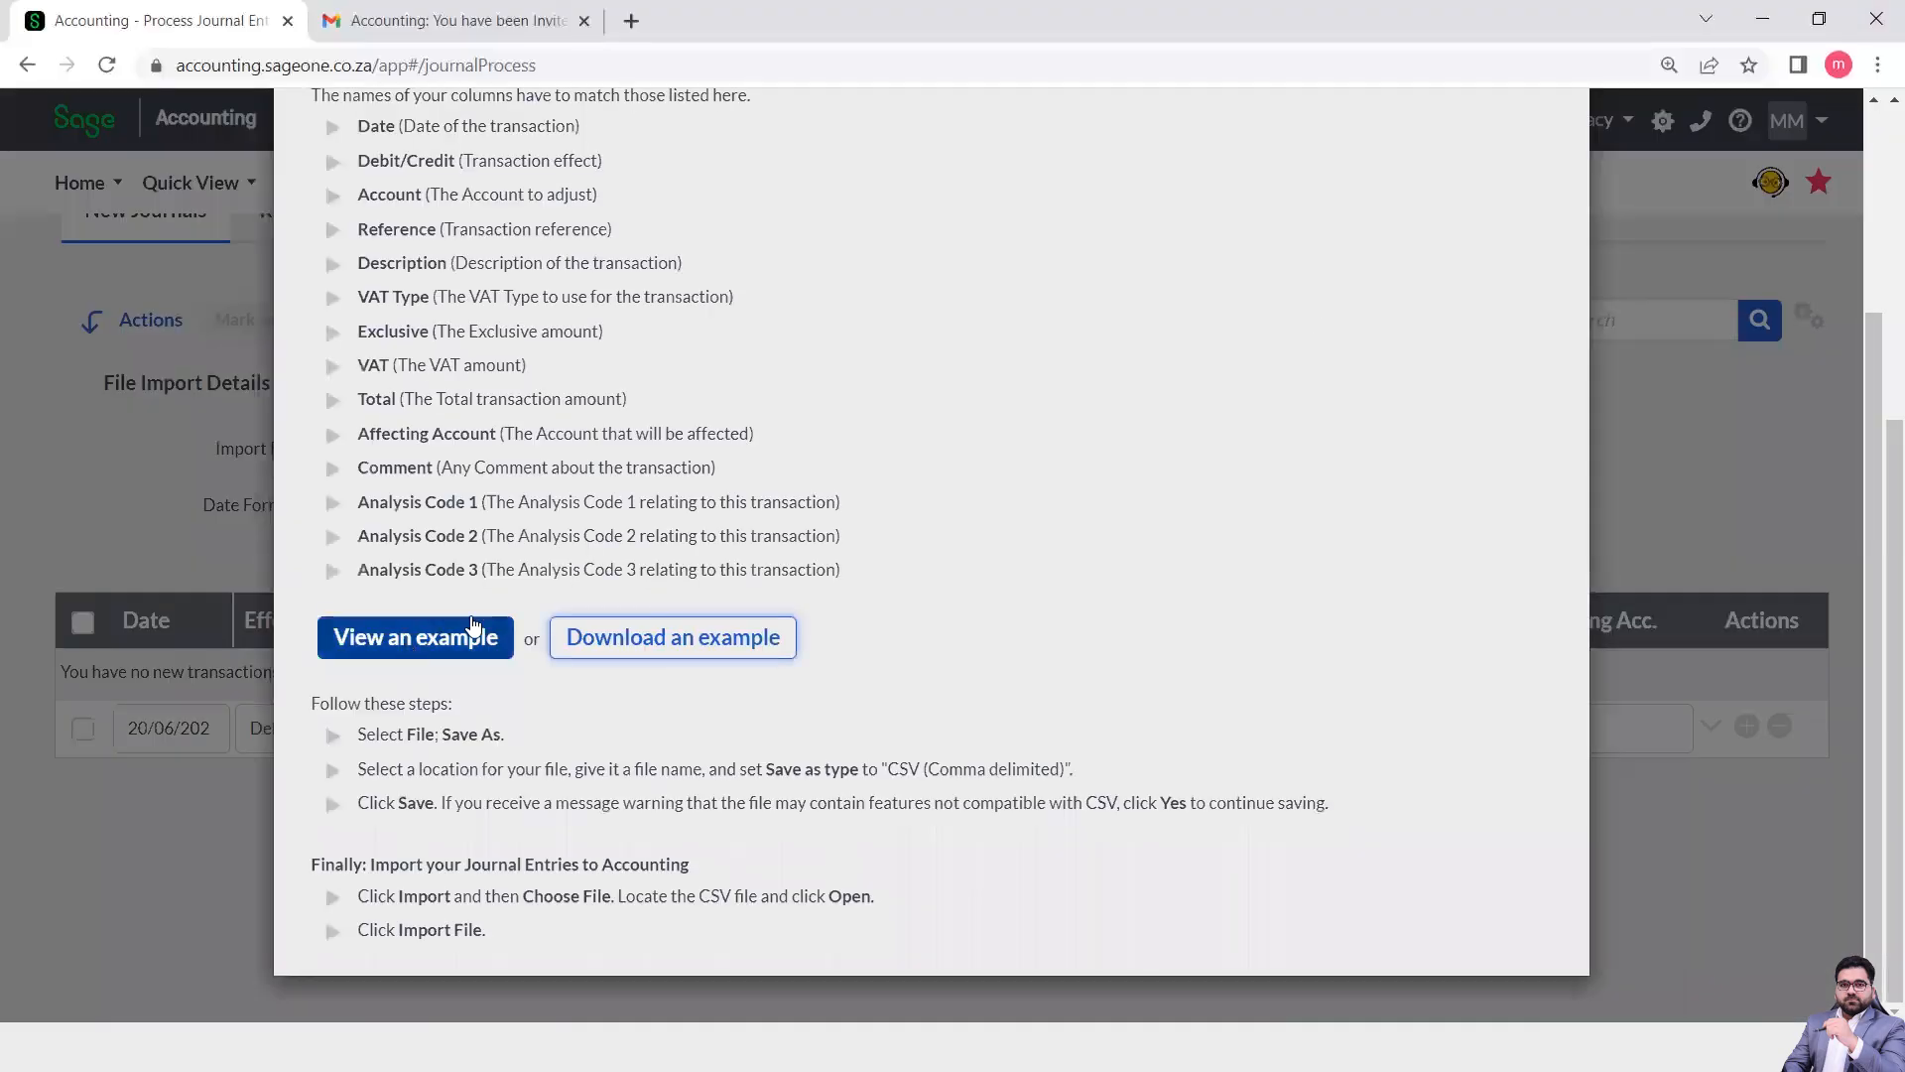
click(1688, 444)
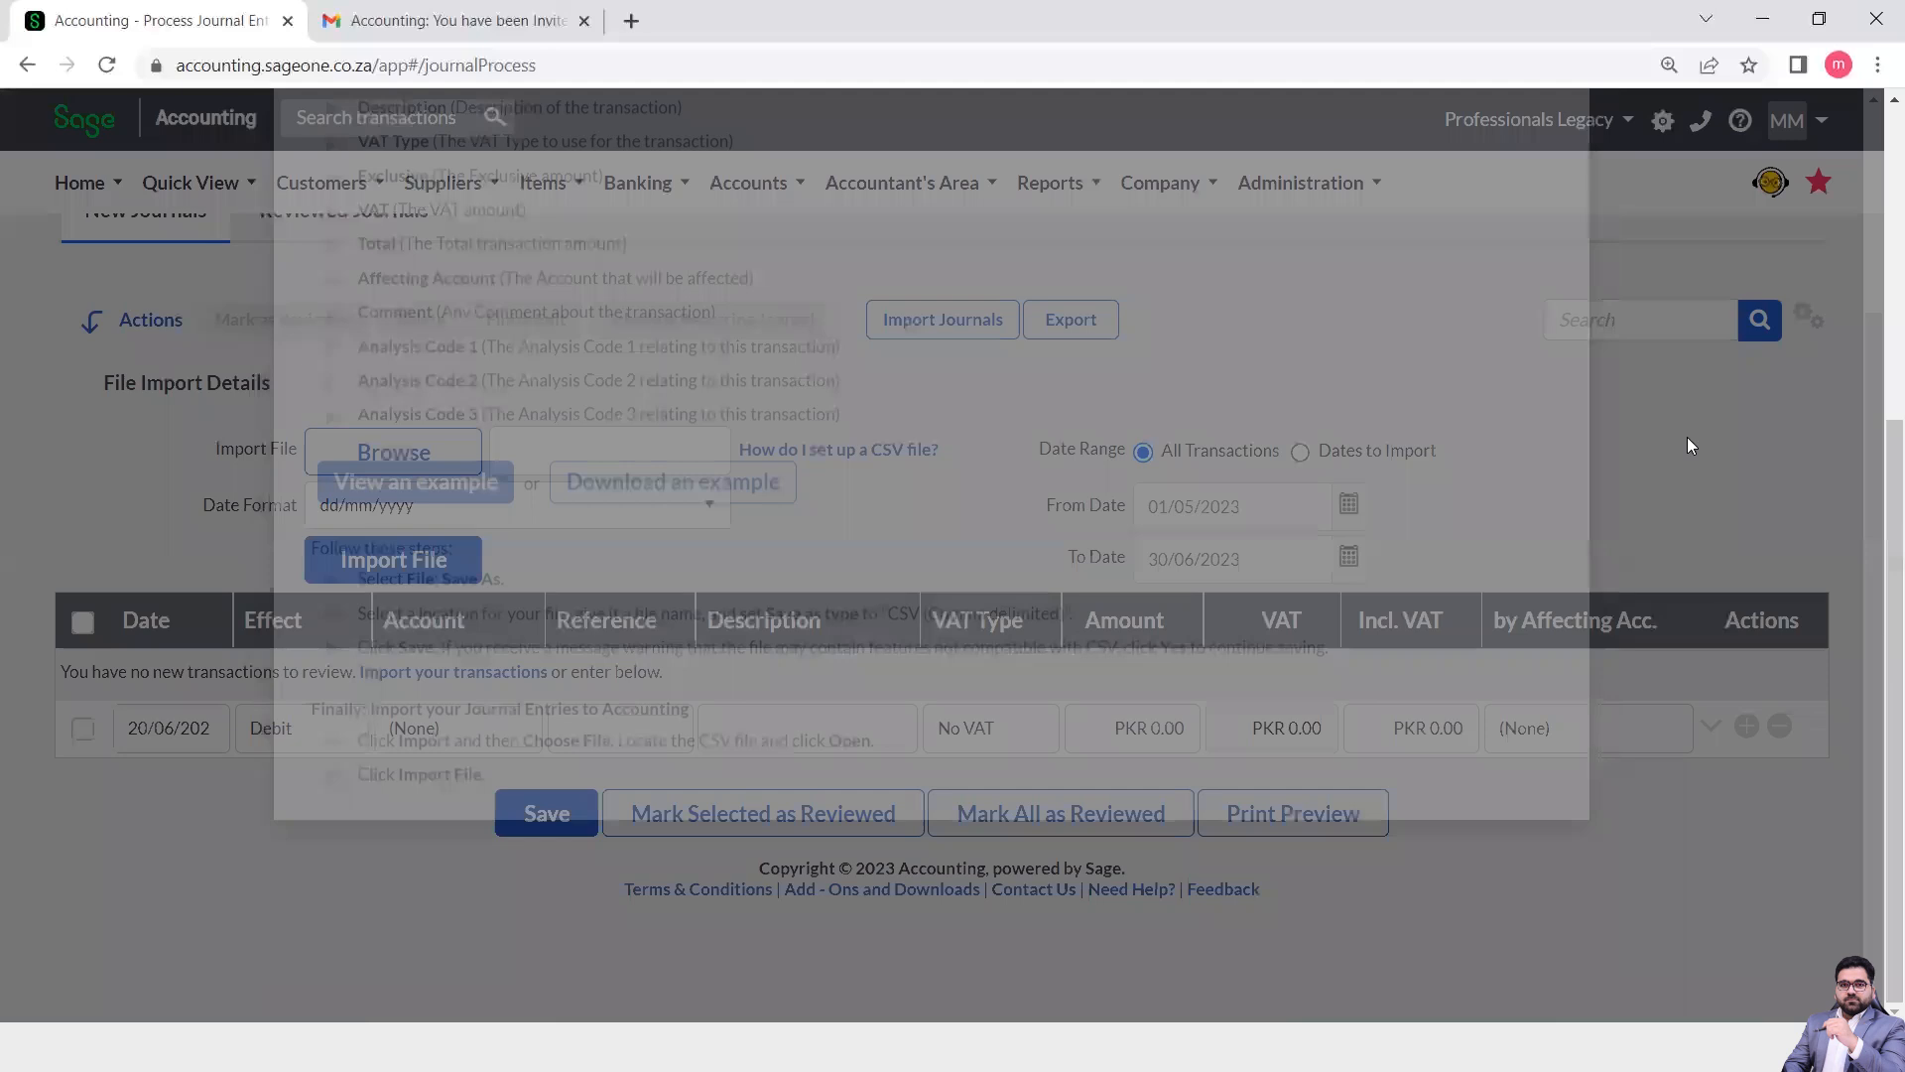
Browse the Downloads folder for a journal import file and leave the file chooser without picking one.
click(448, 468)
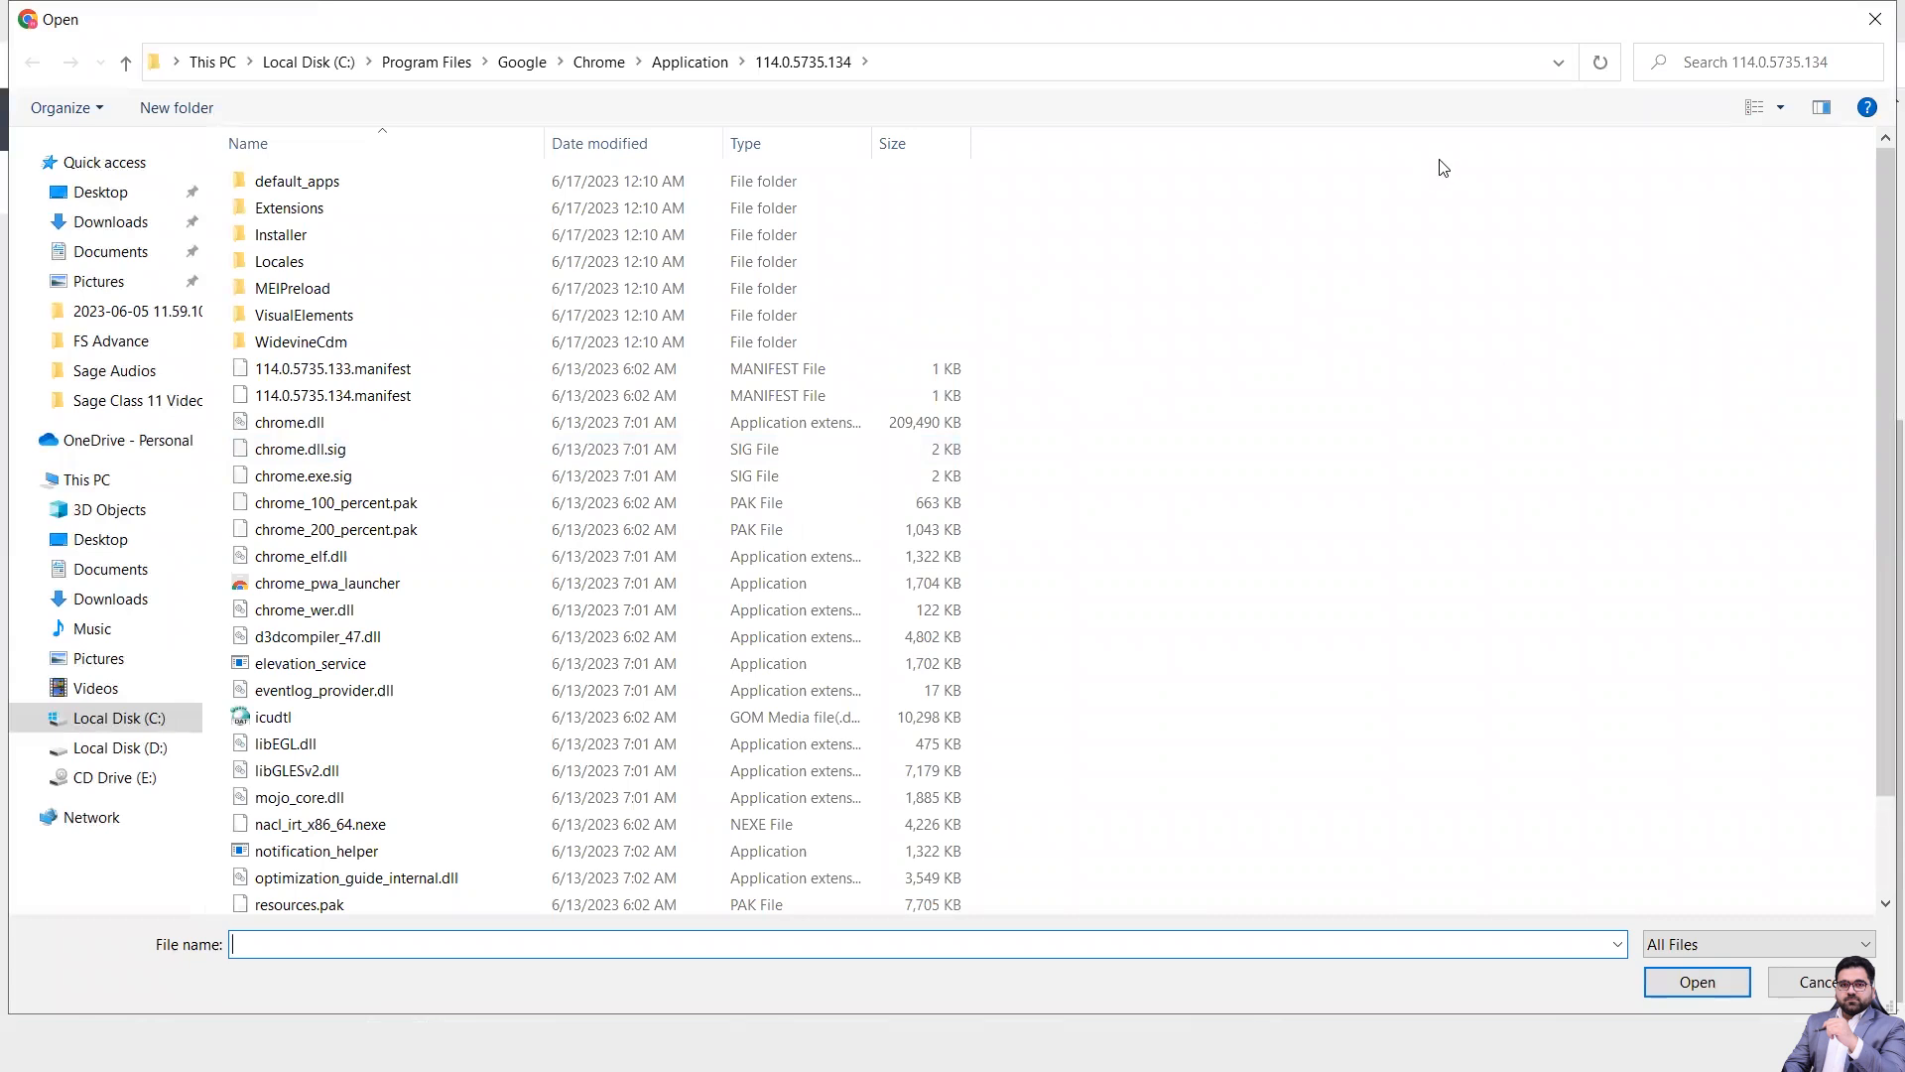
click(72, 226)
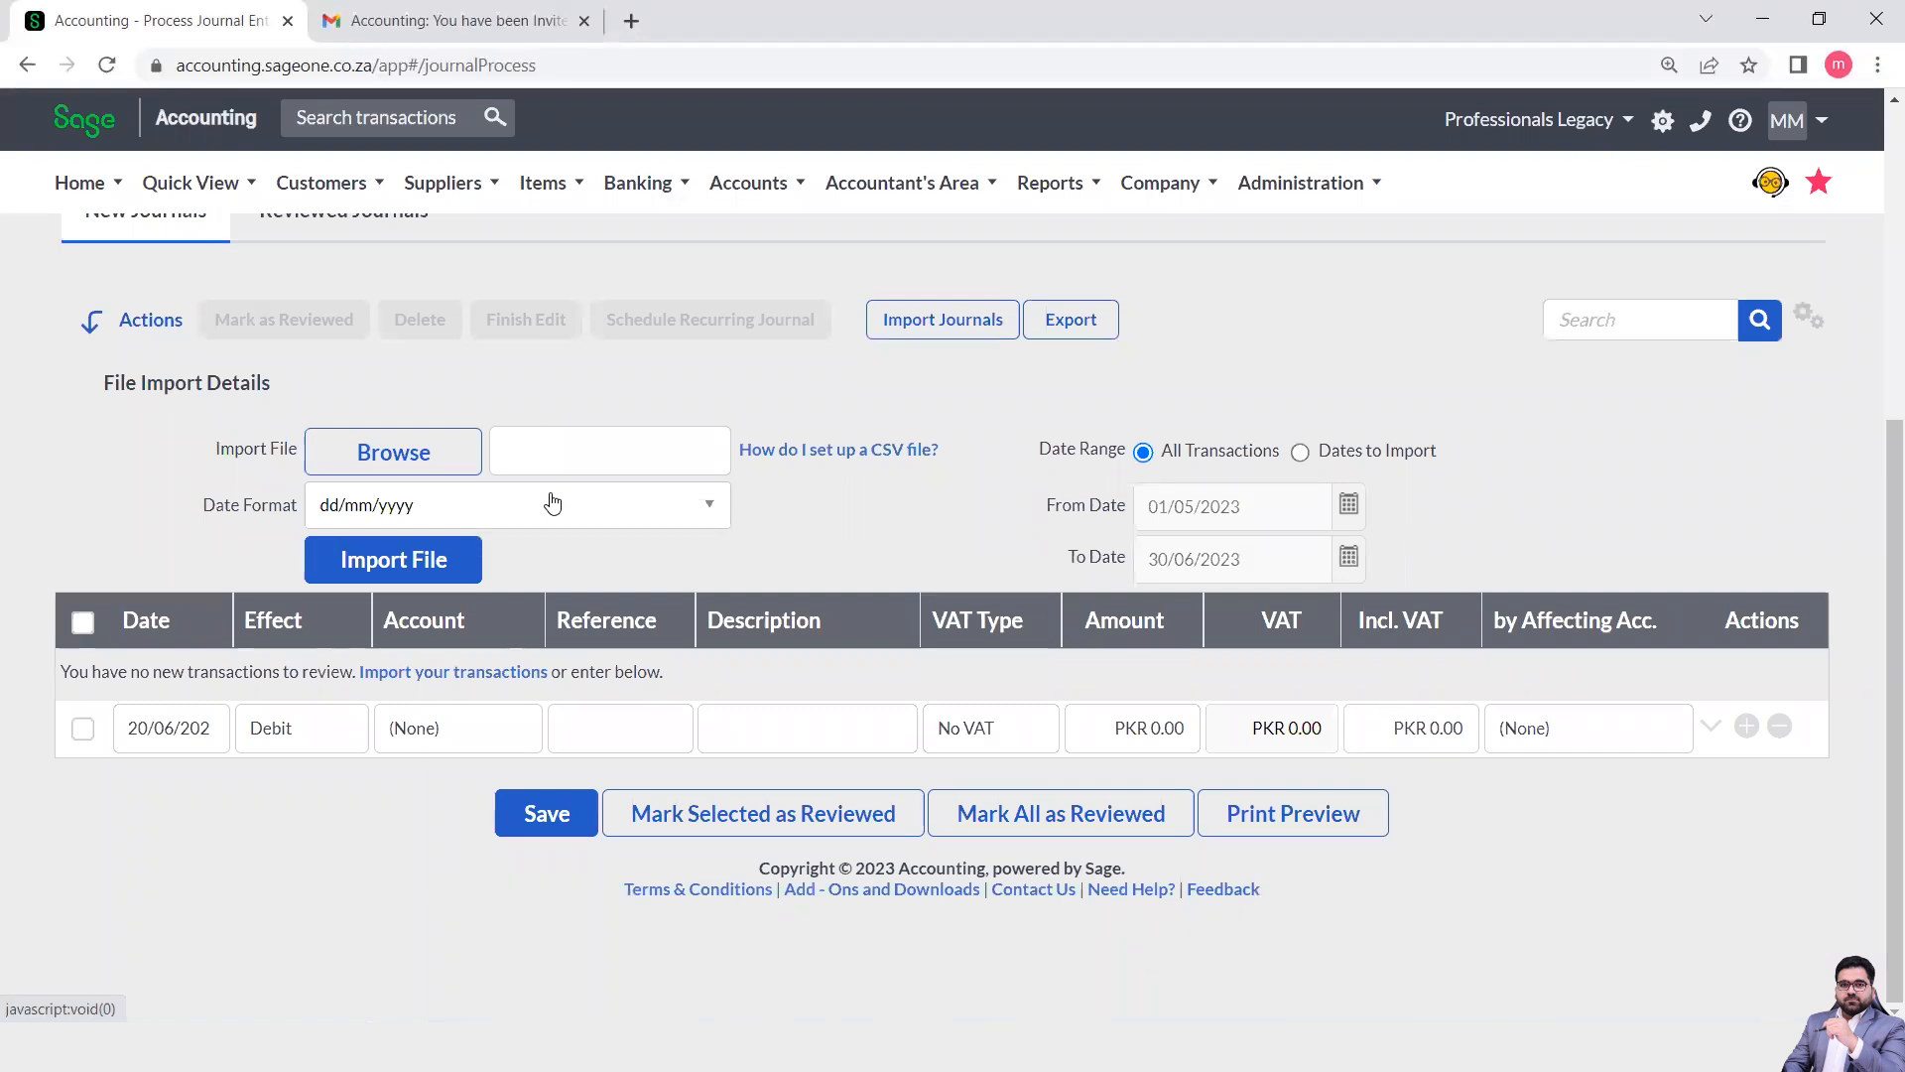
Export the reviewed journals to a CSV file, discarding unsaved changes, and view the exported file in Excel before closing it.
scroll(553, 503, up, 2)
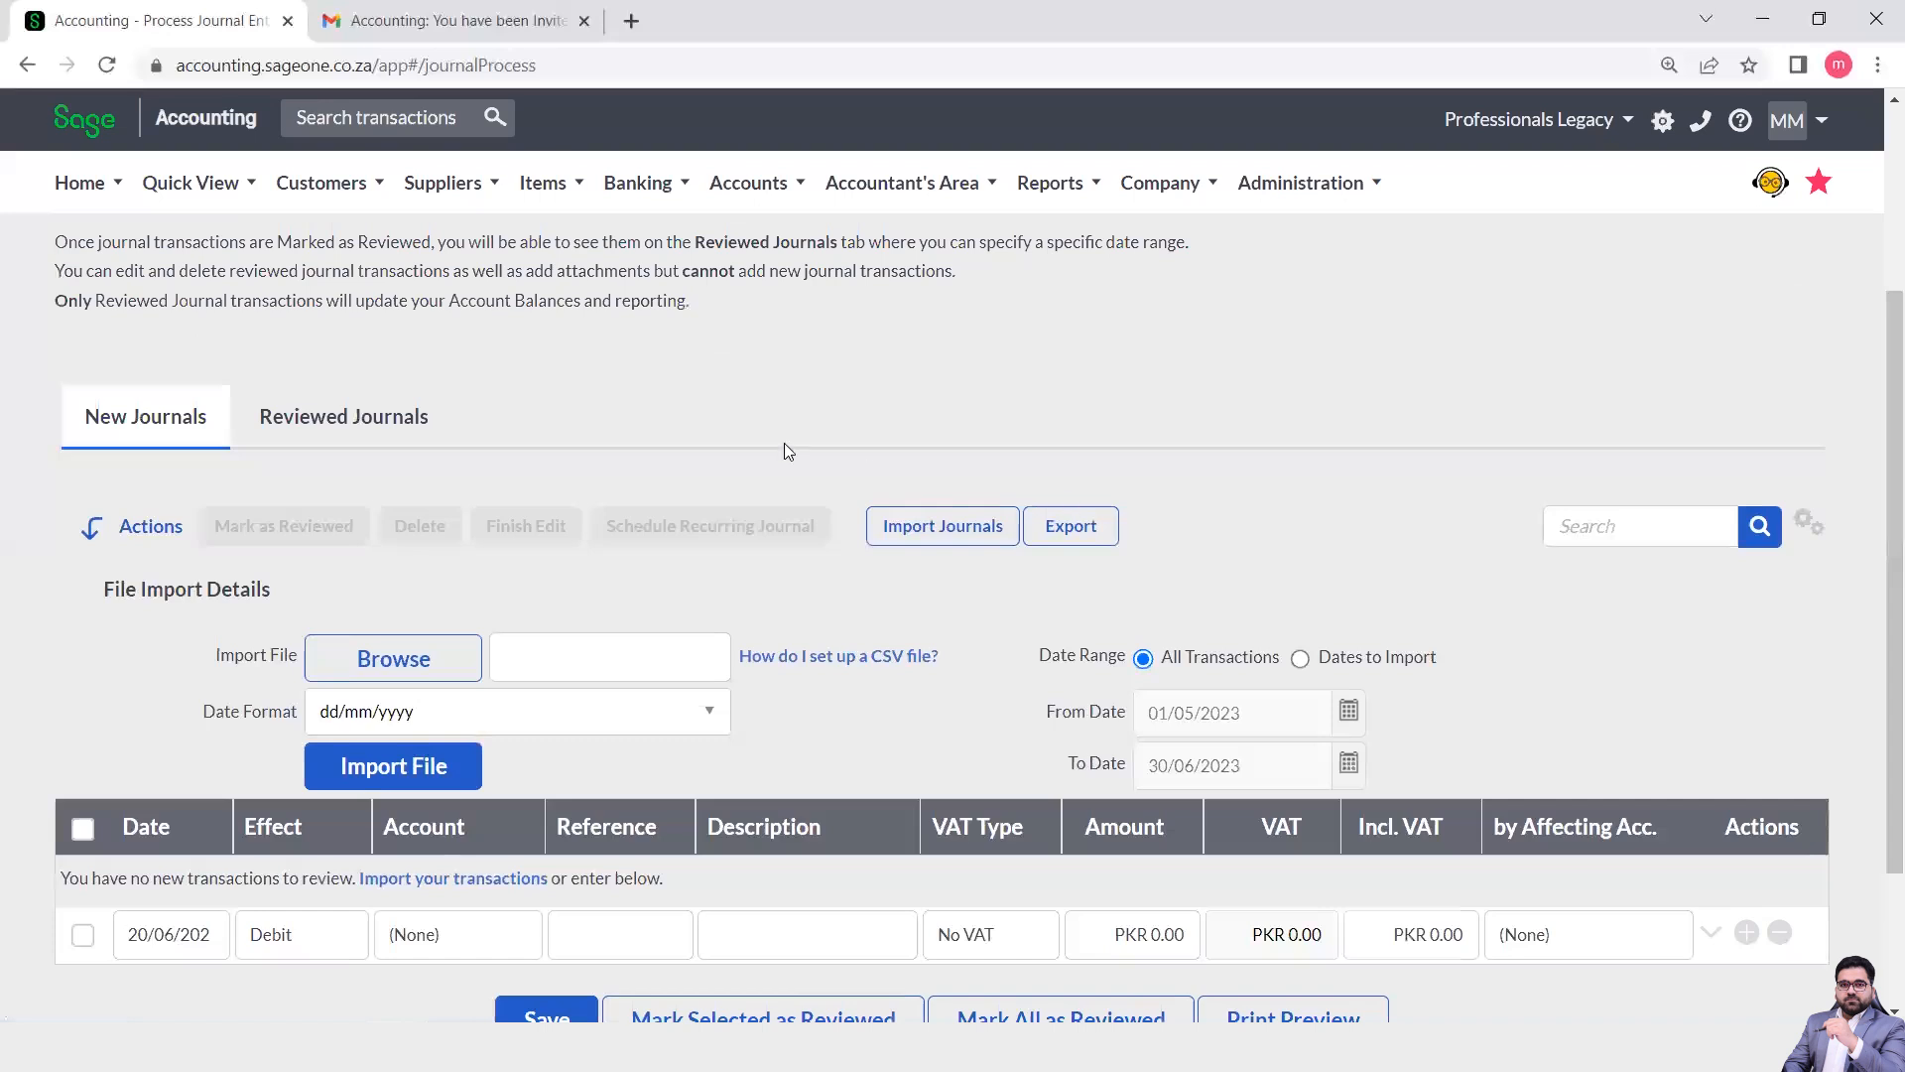
click(394, 413)
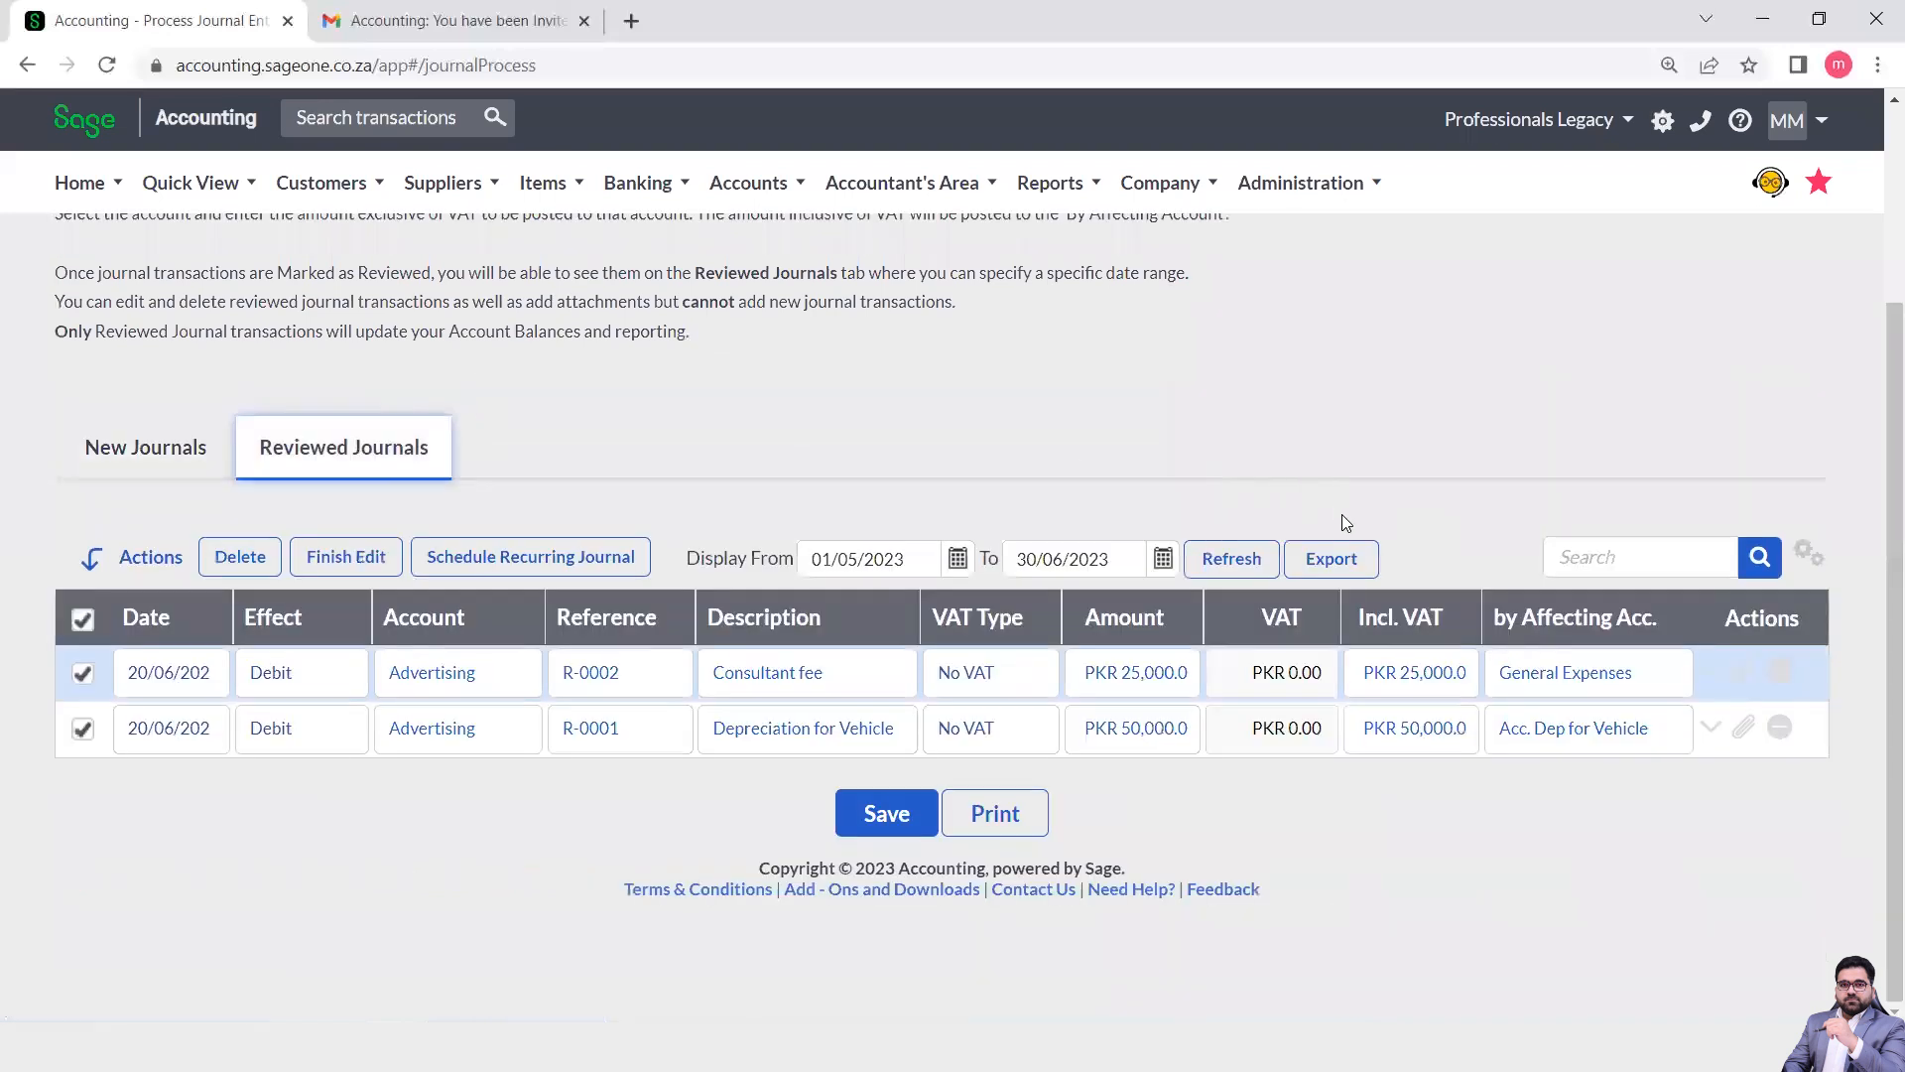
click(1318, 574)
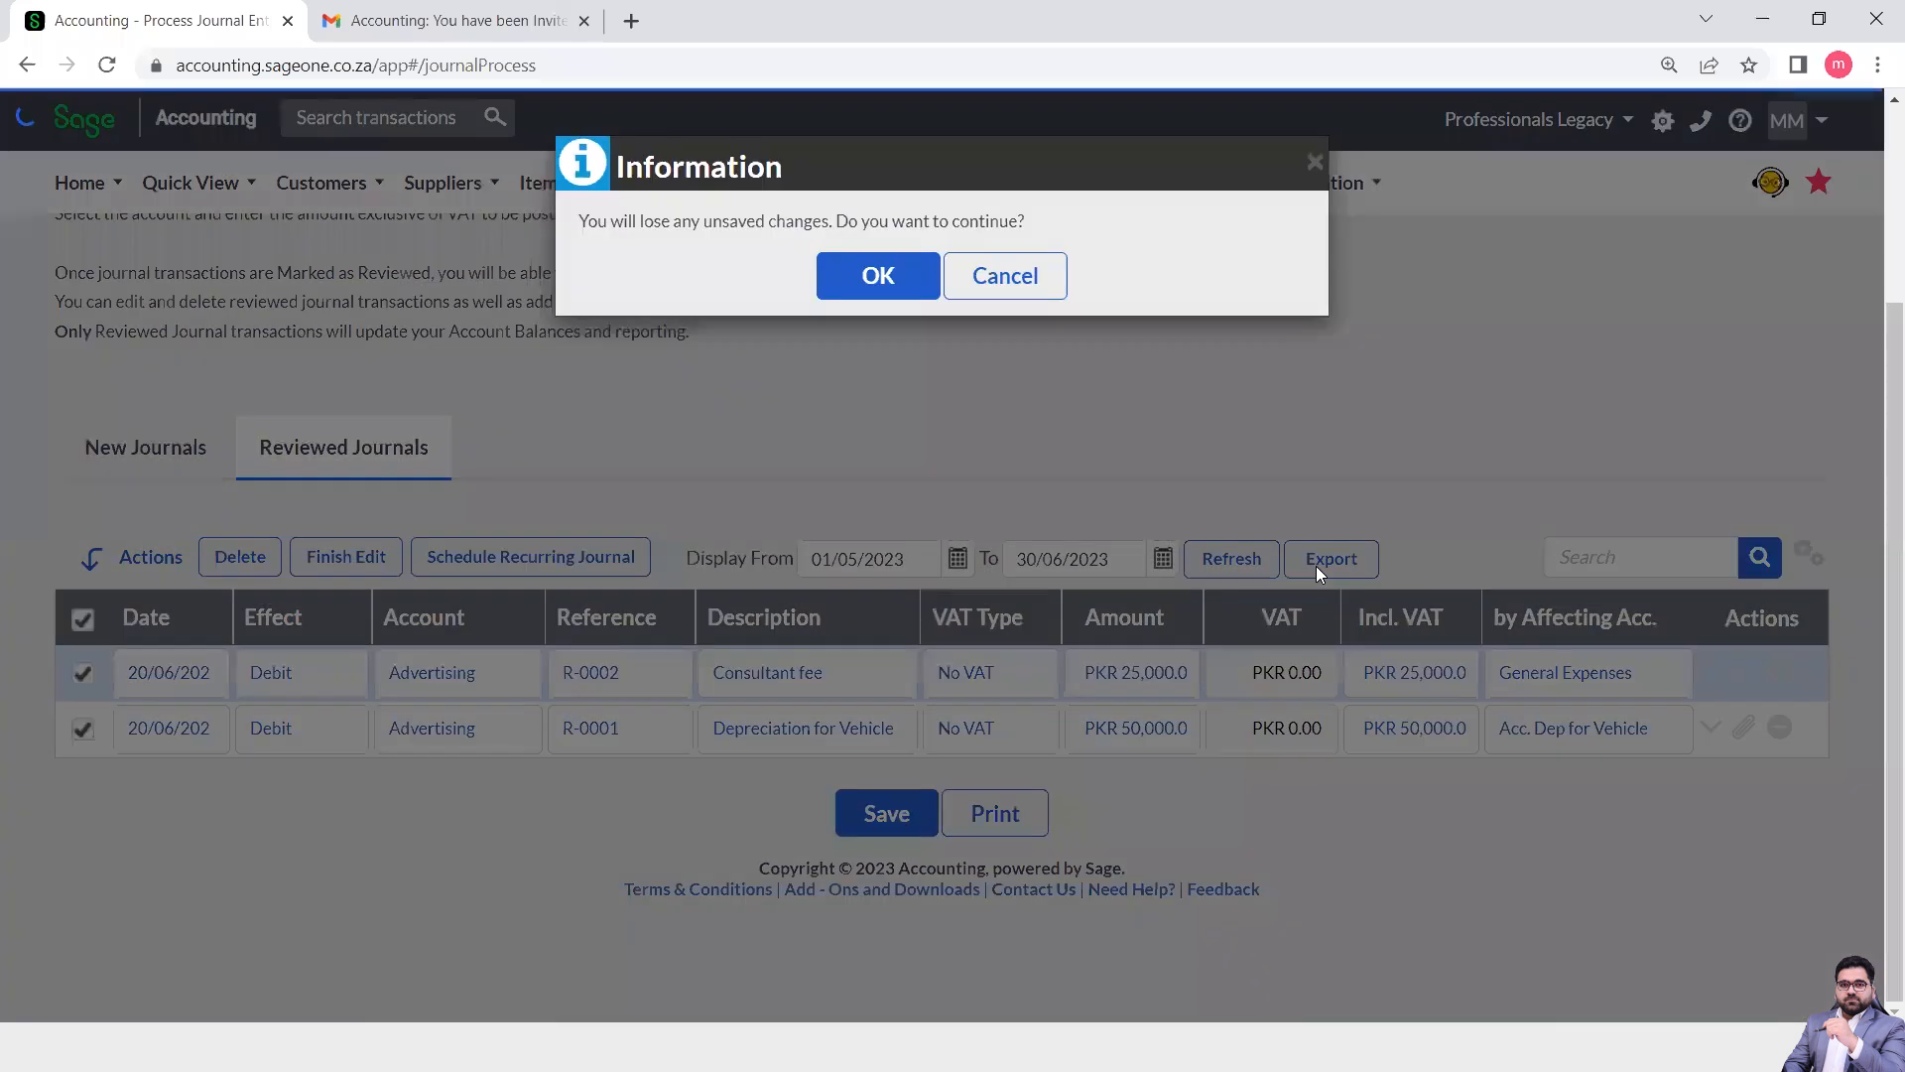
click(886, 285)
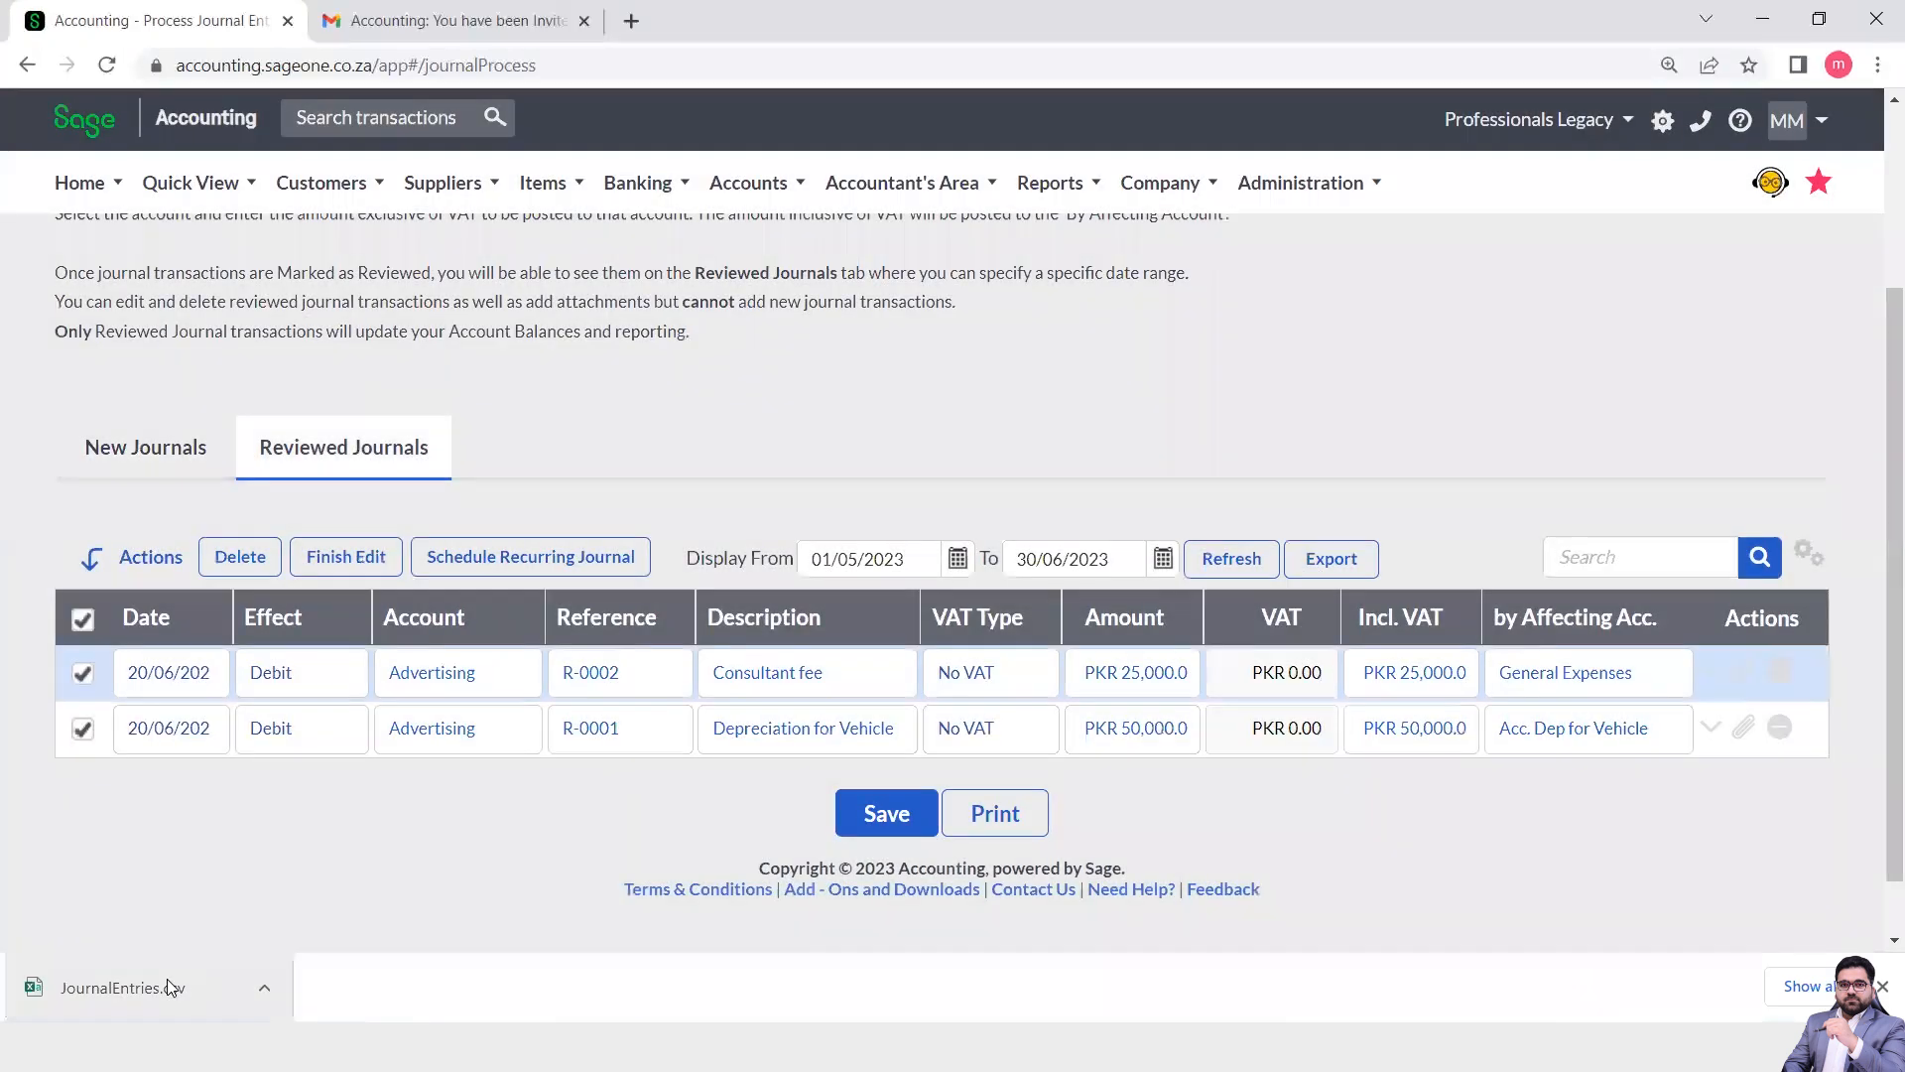
click(168, 982)
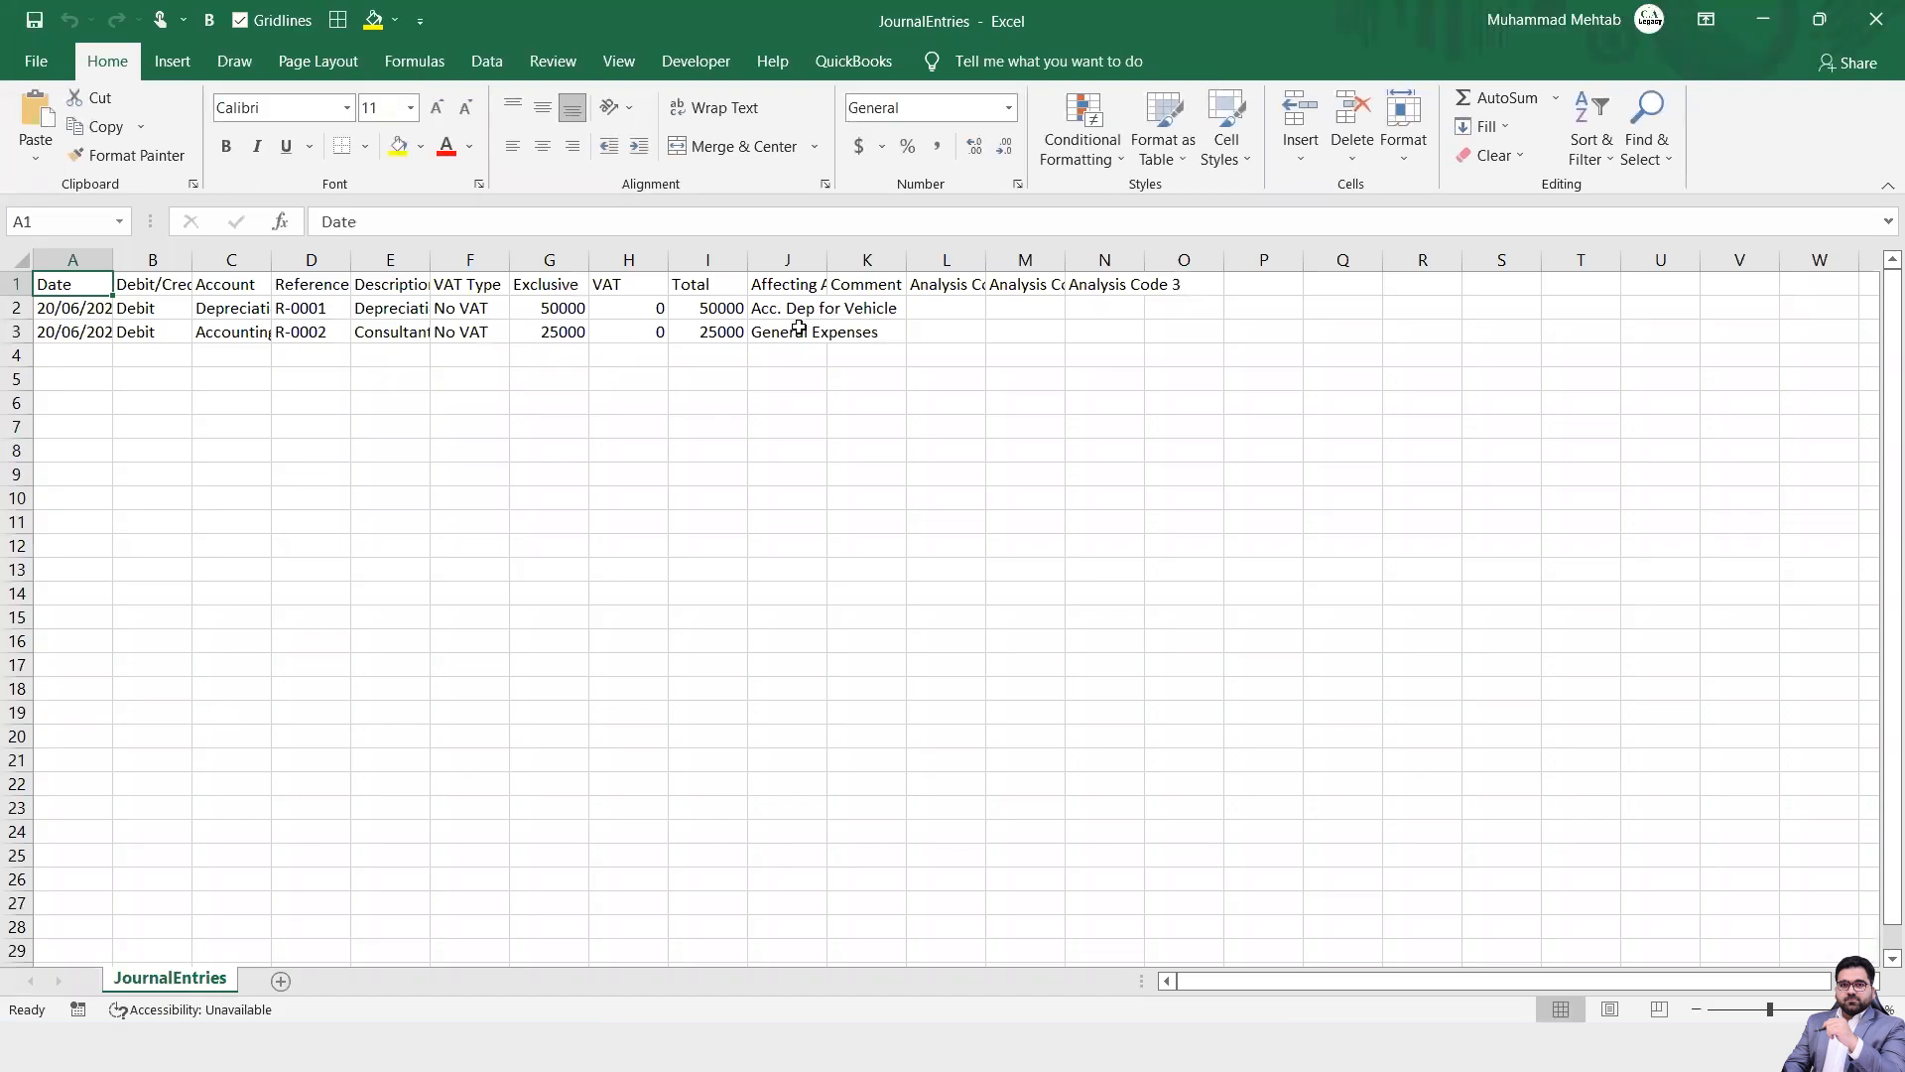
click(1875, 19)
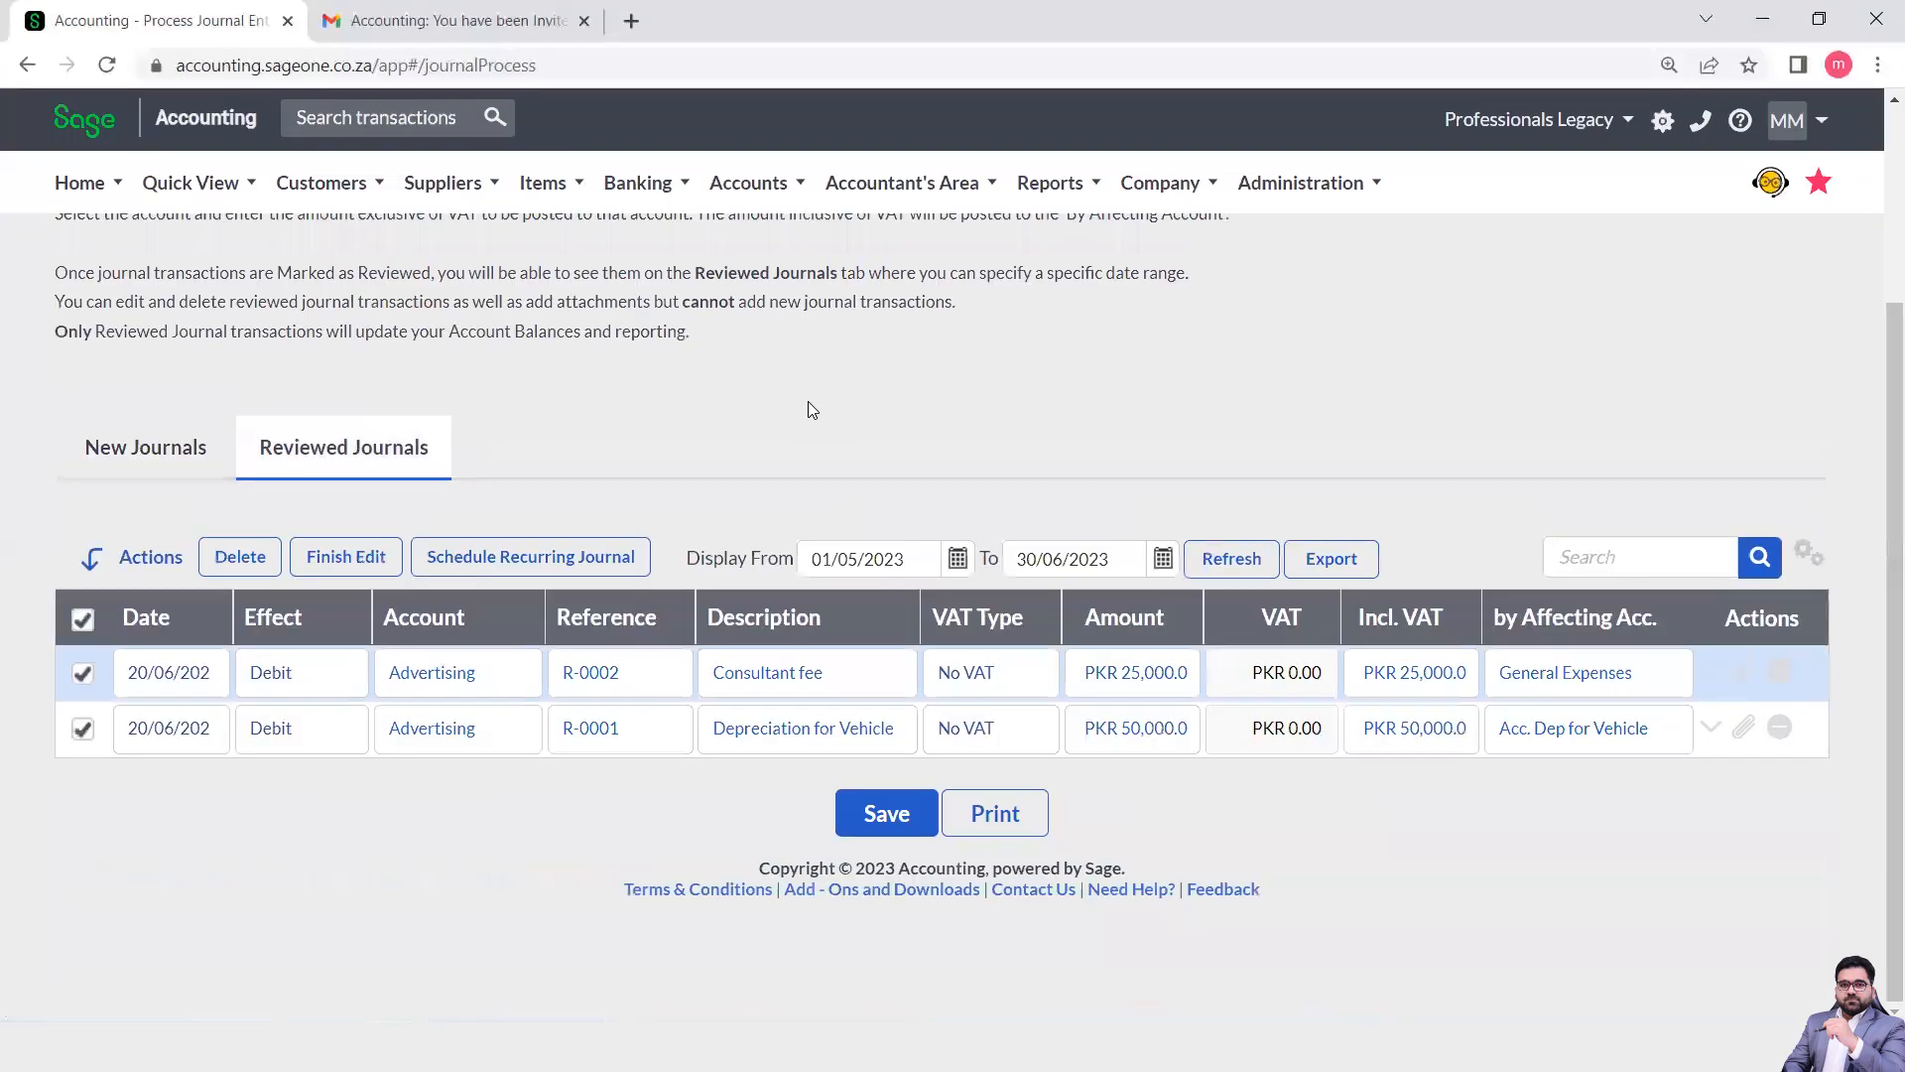
Go to the recurring journal entries, leaving the reviewed journals without saving their changes.
mouse_move(91, 194)
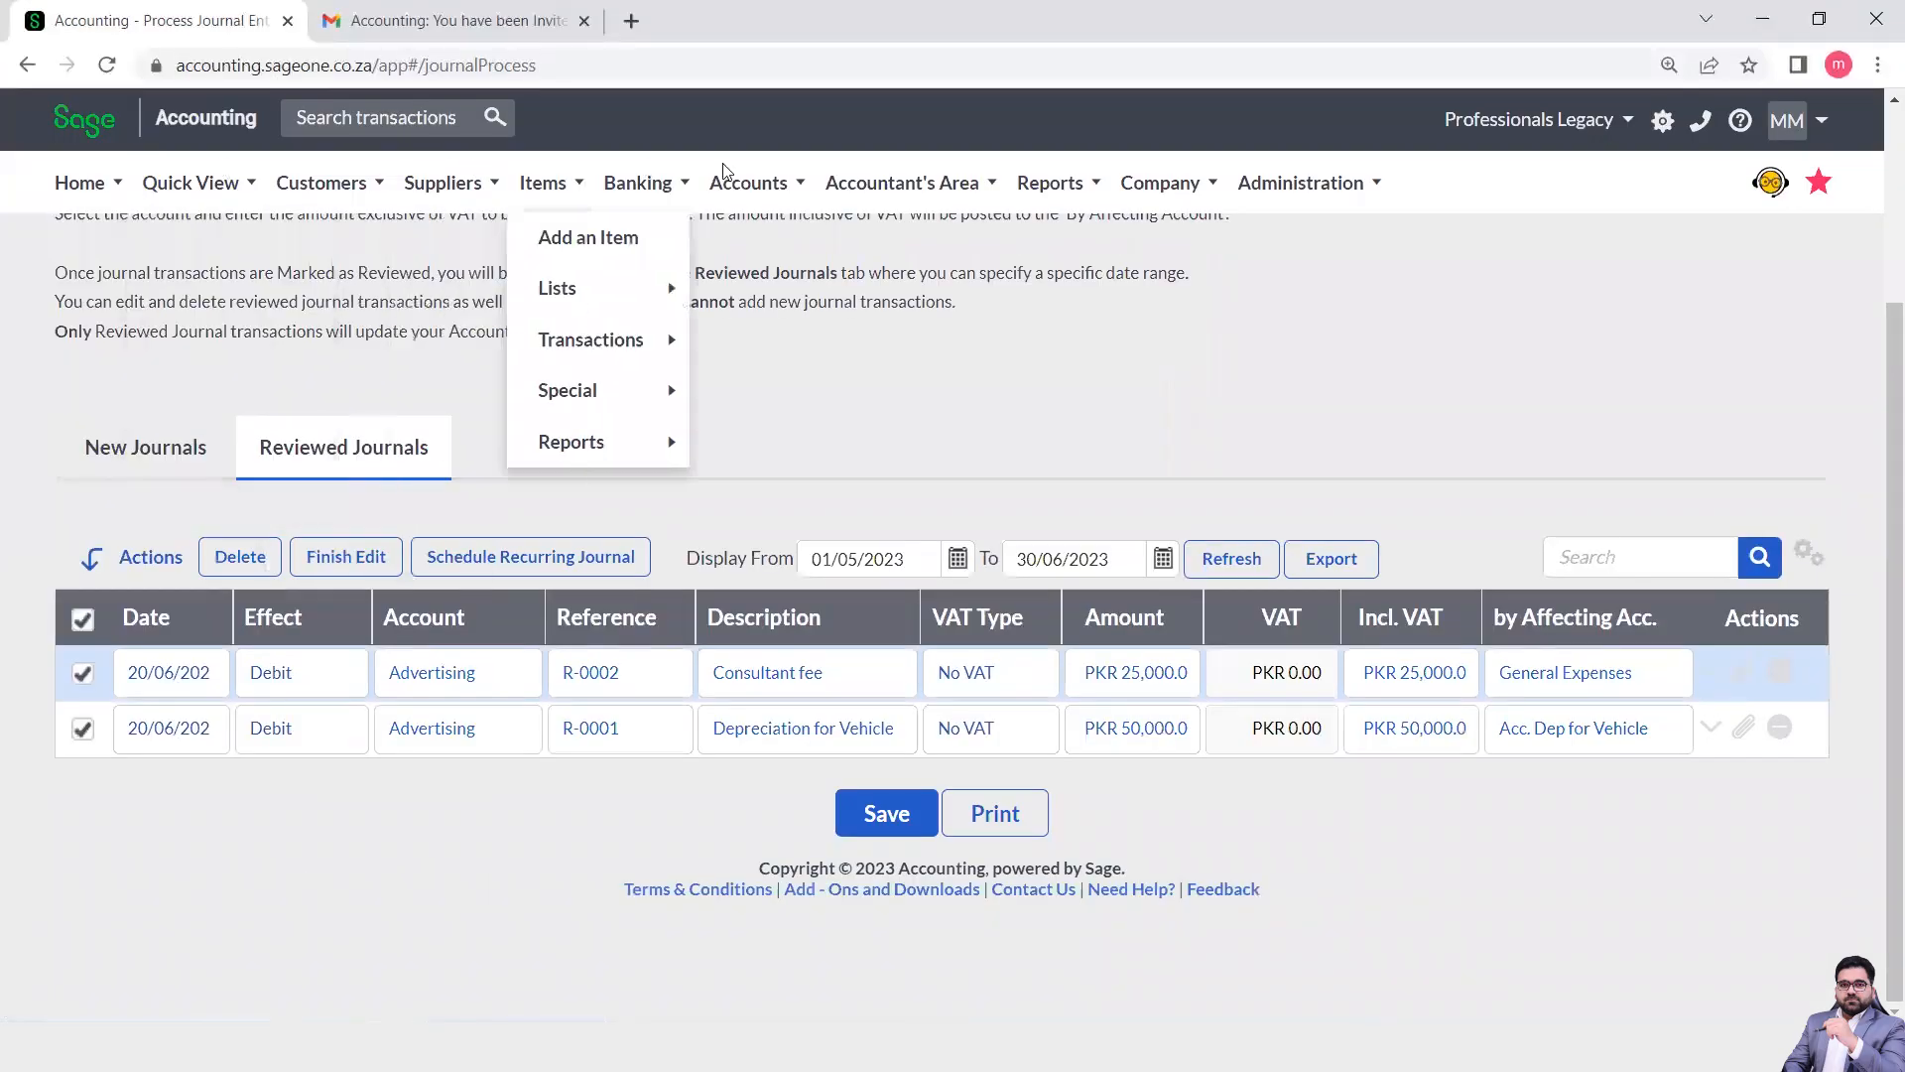
mouse_move(877, 198)
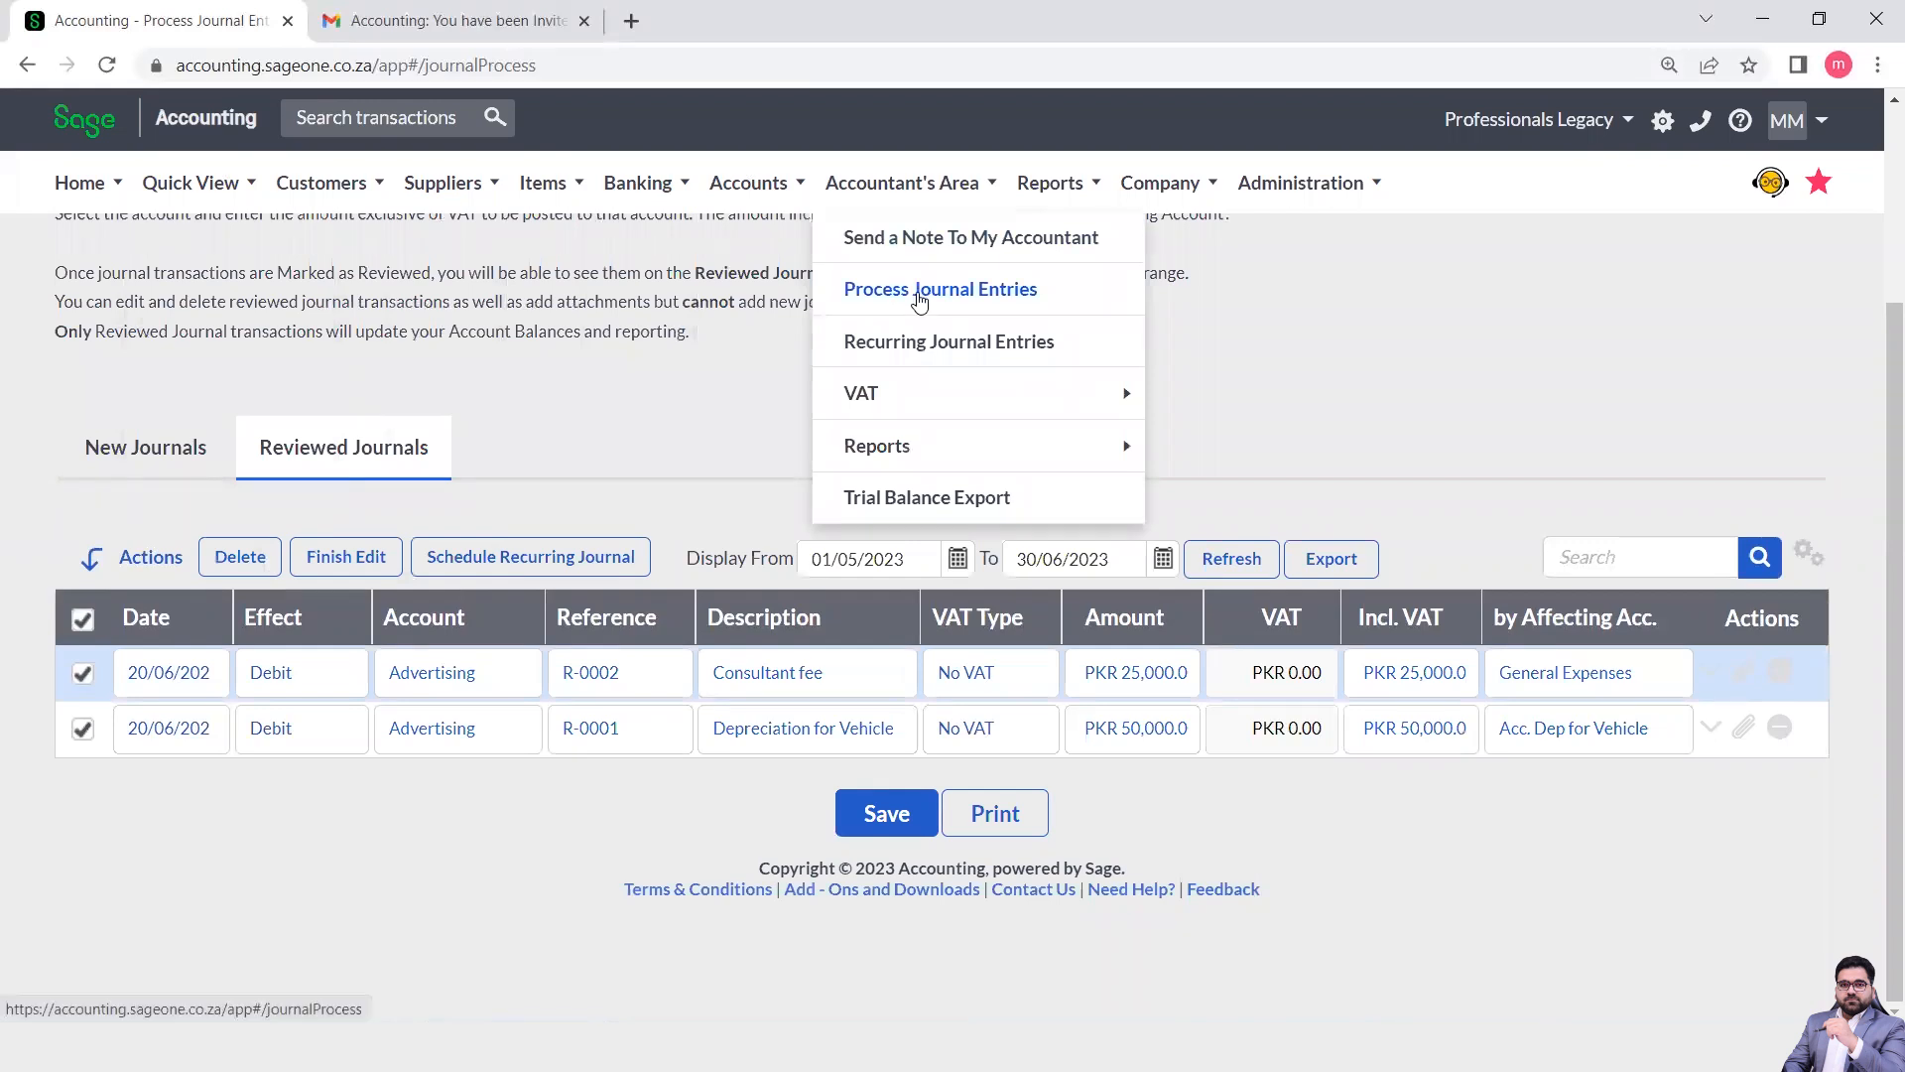
click(927, 350)
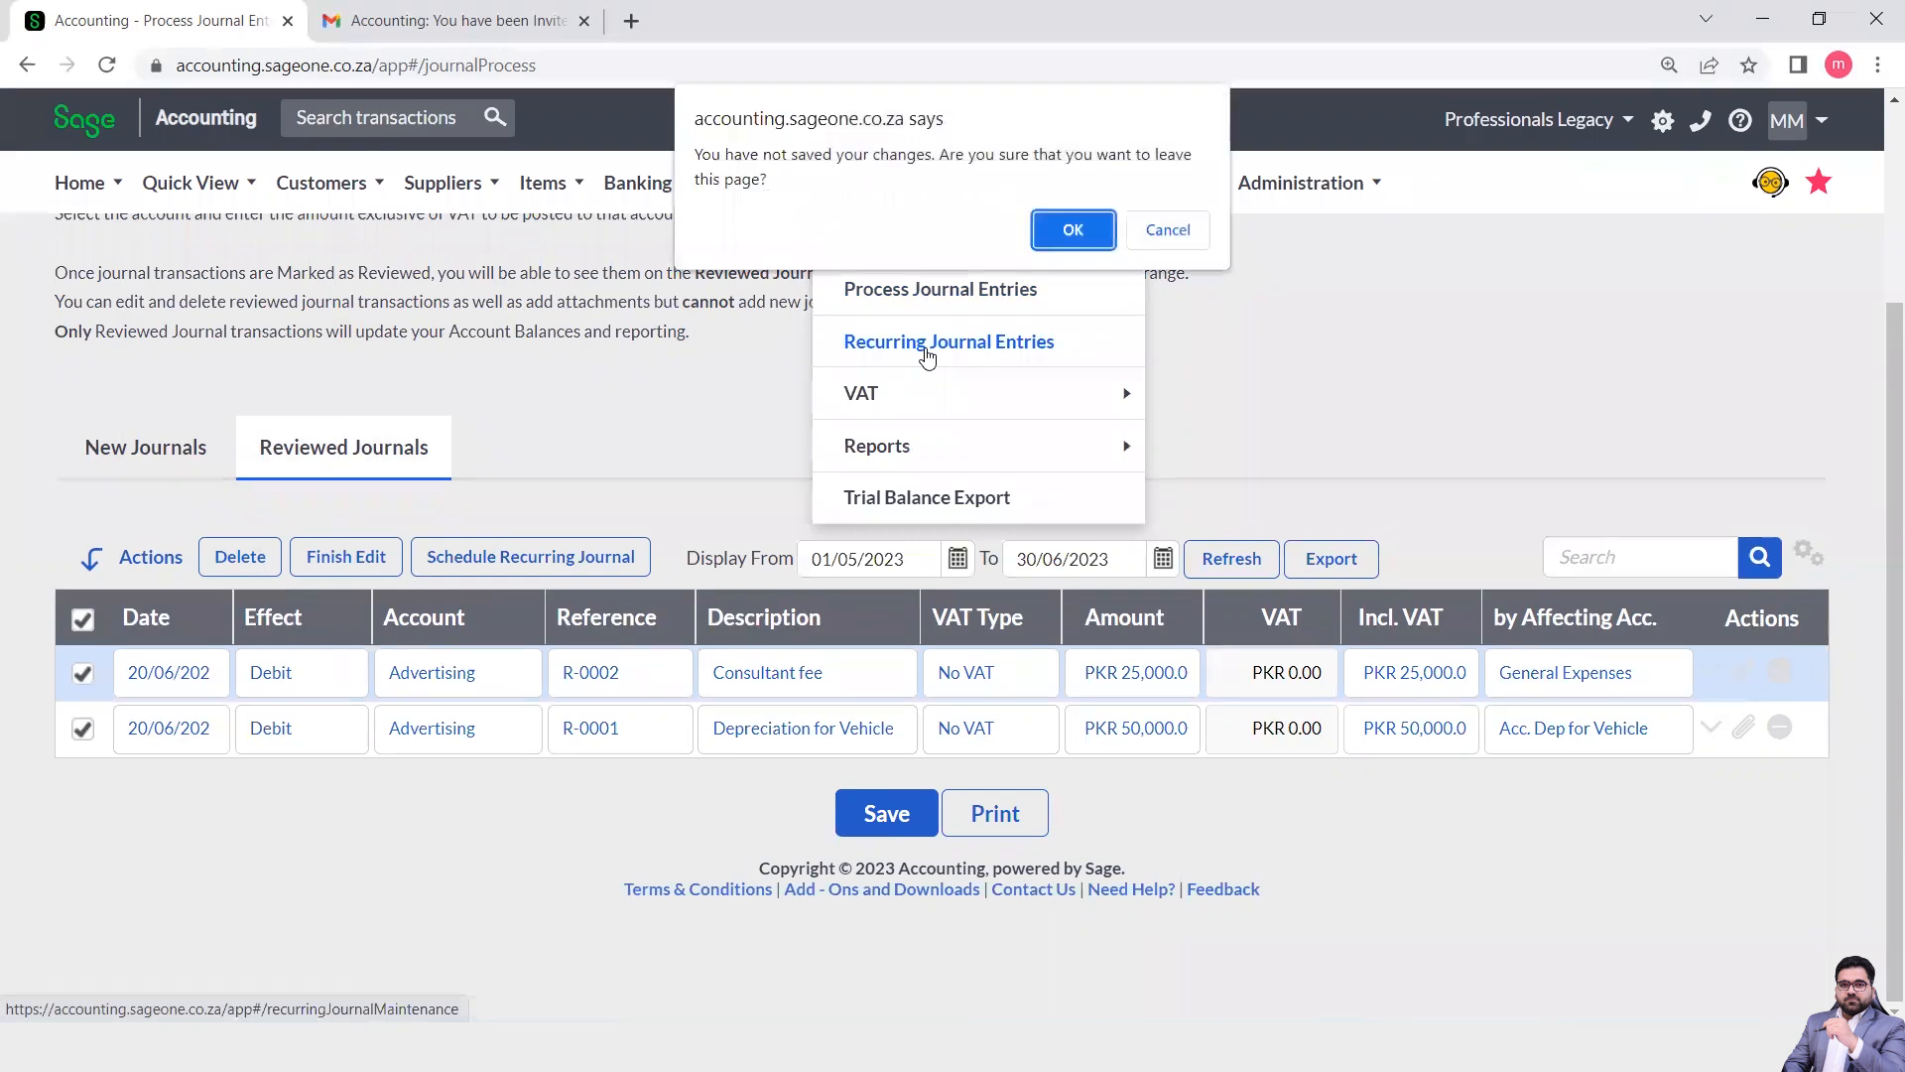
click(1061, 218)
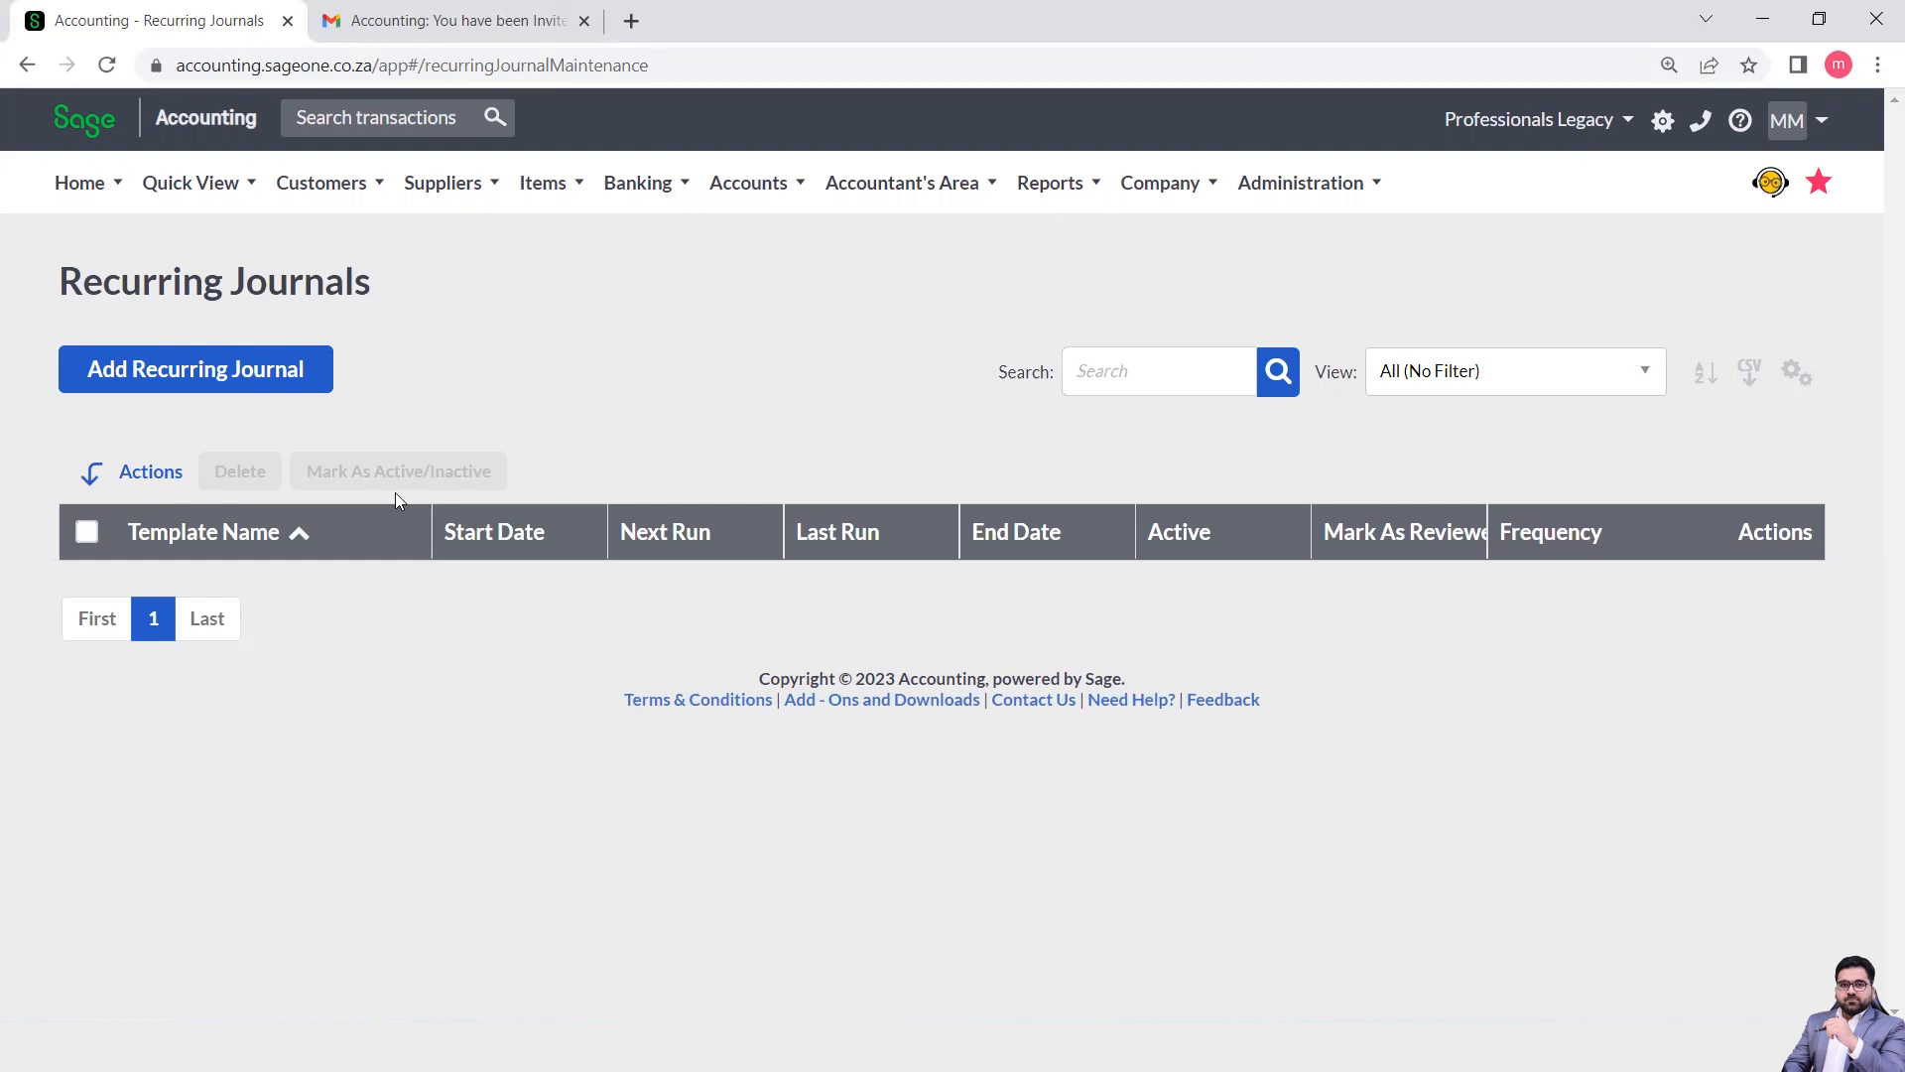
Add a new recurring journal template and name it Bank Payments.
click(240, 385)
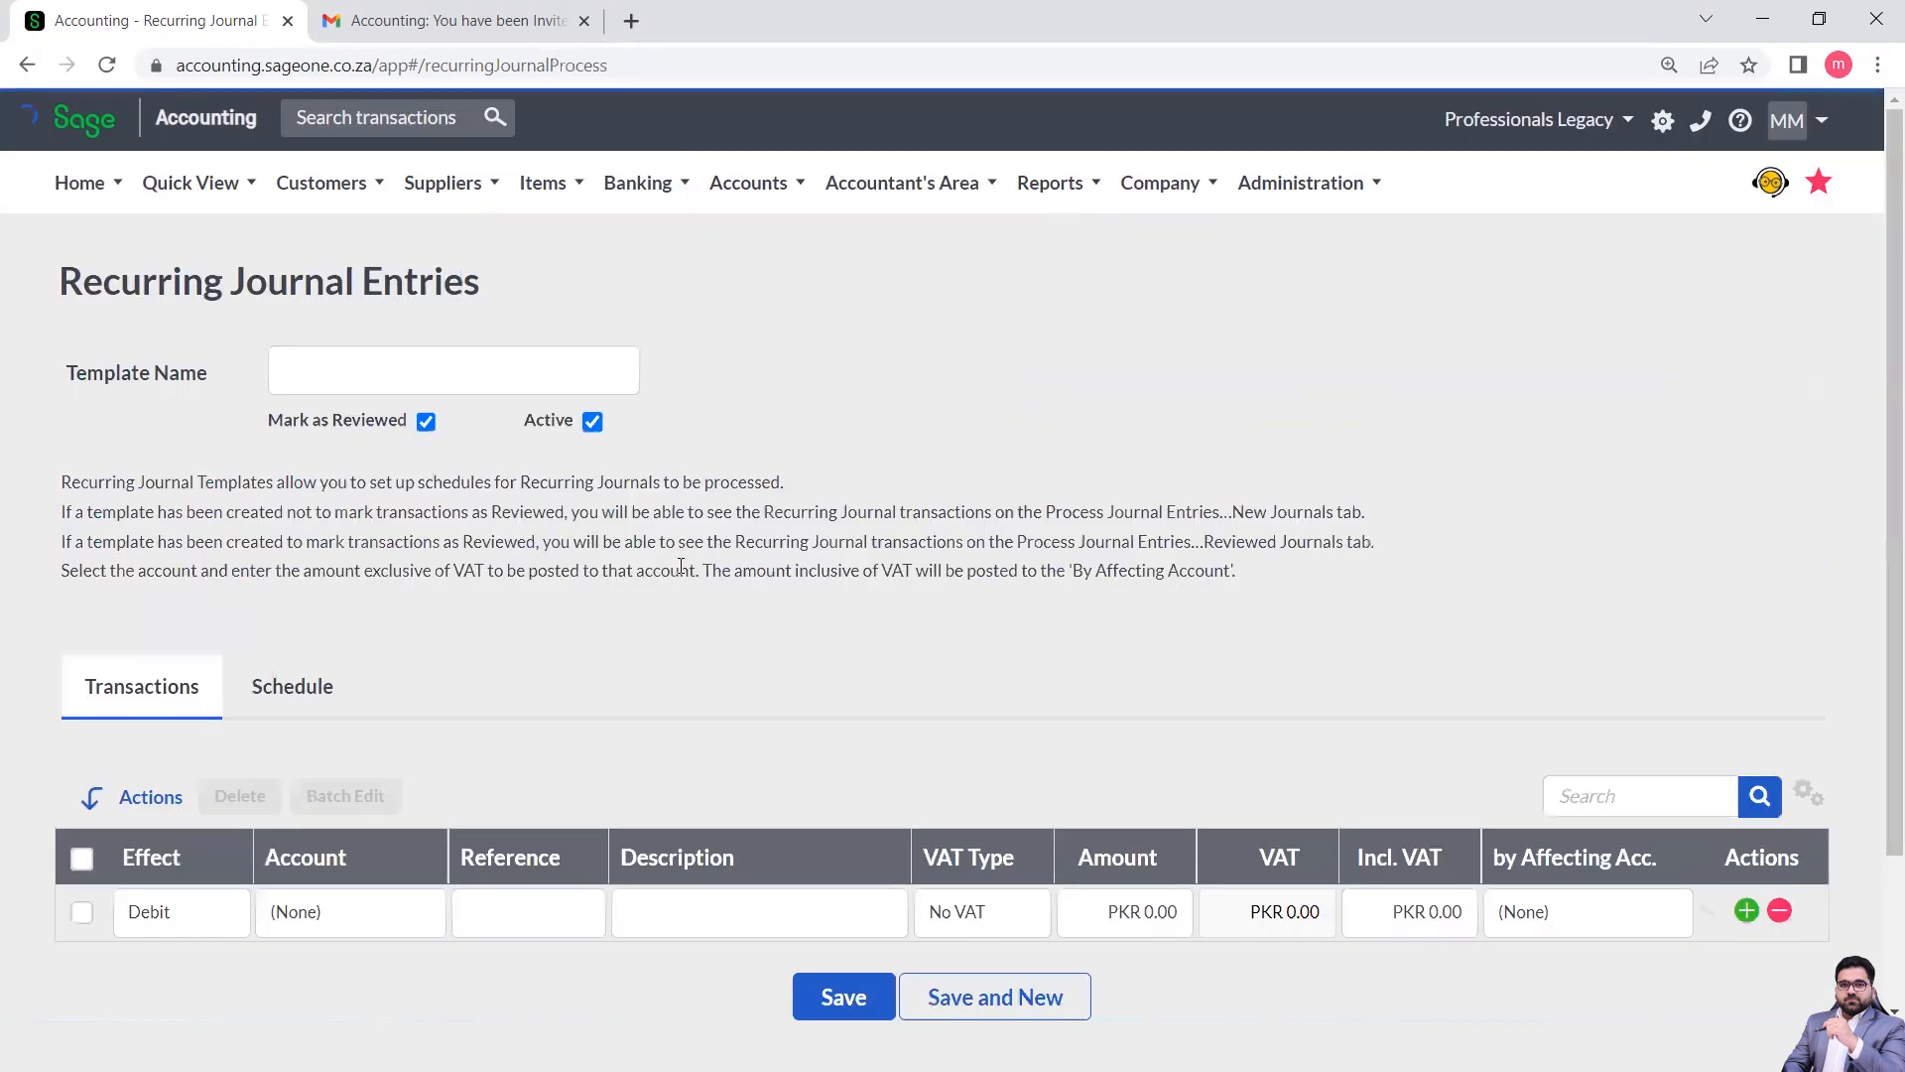
scroll(680, 565, down, 2)
scroll(680, 566, up, 2)
click(478, 373)
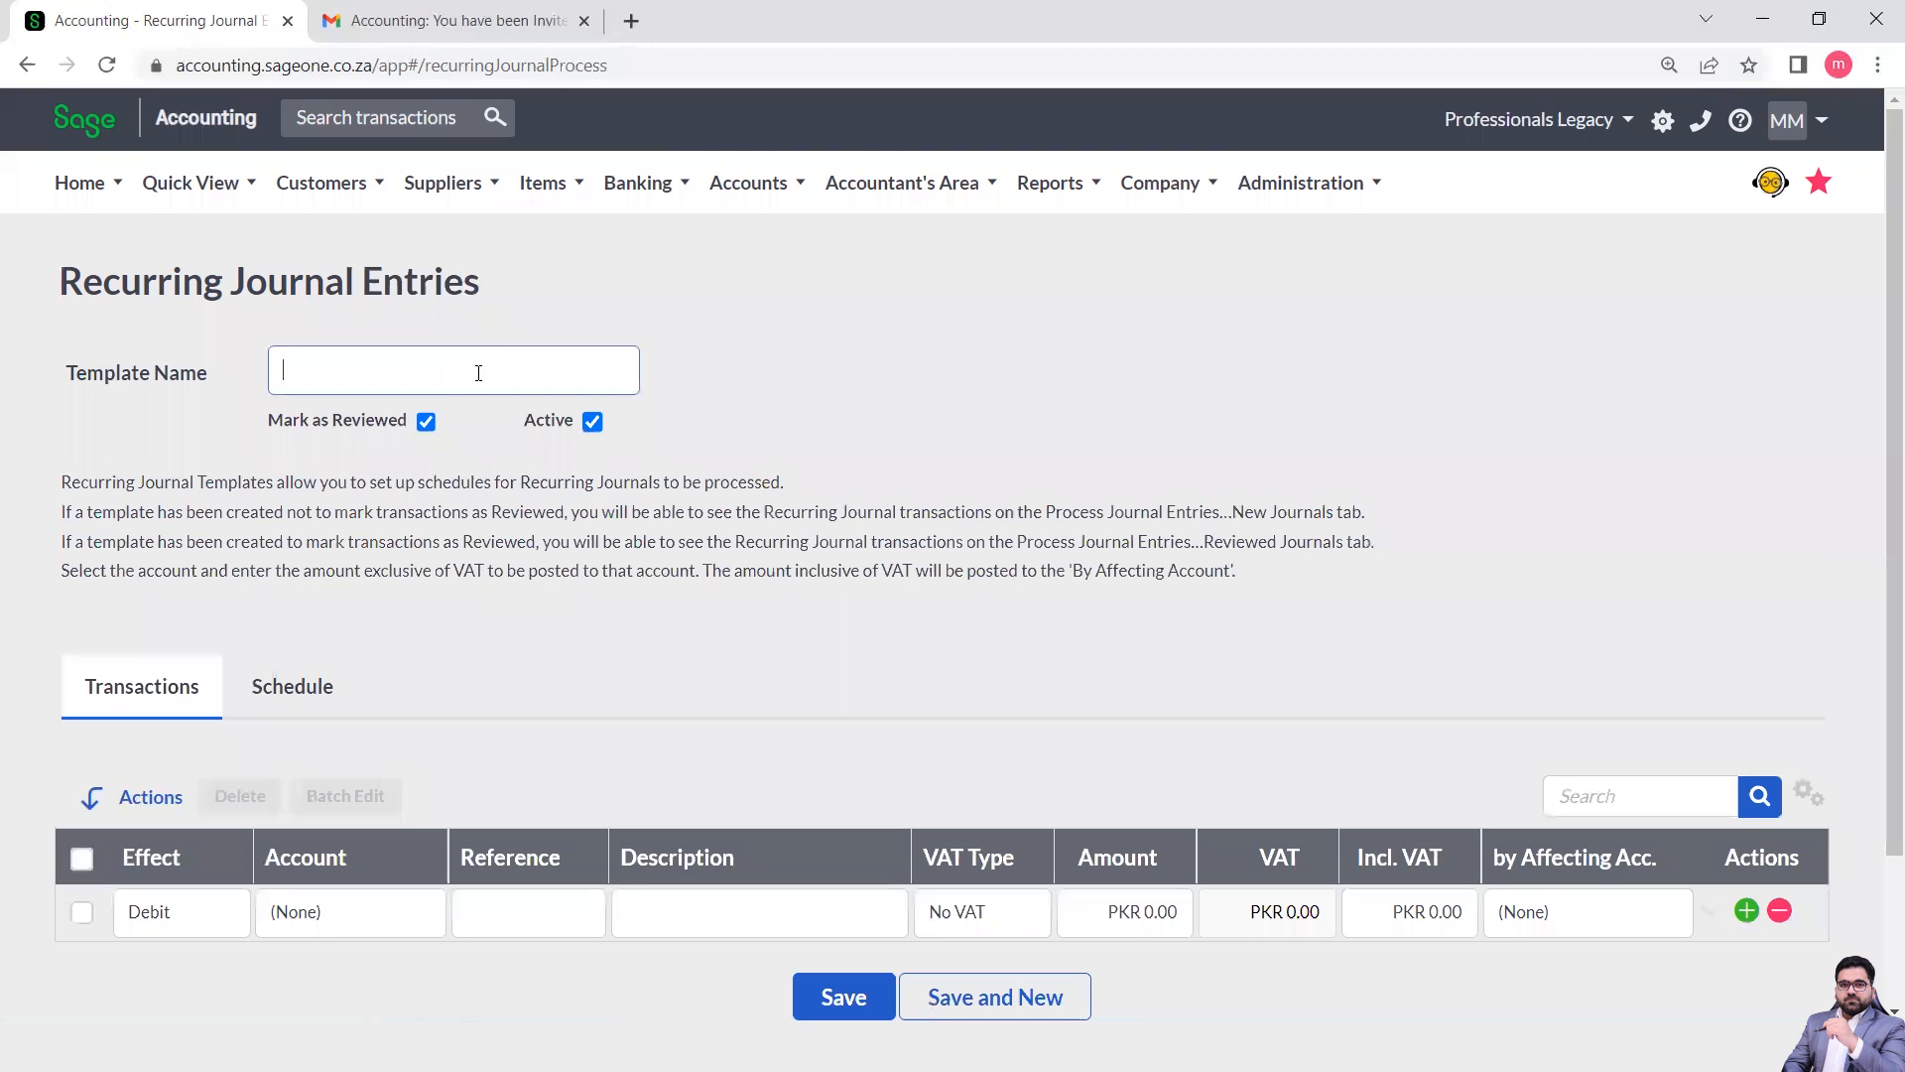
text(Bank Payments)
click(895, 410)
Set the account of the template's first debit line to Bank Charges.
scroll(895, 411, down, 2)
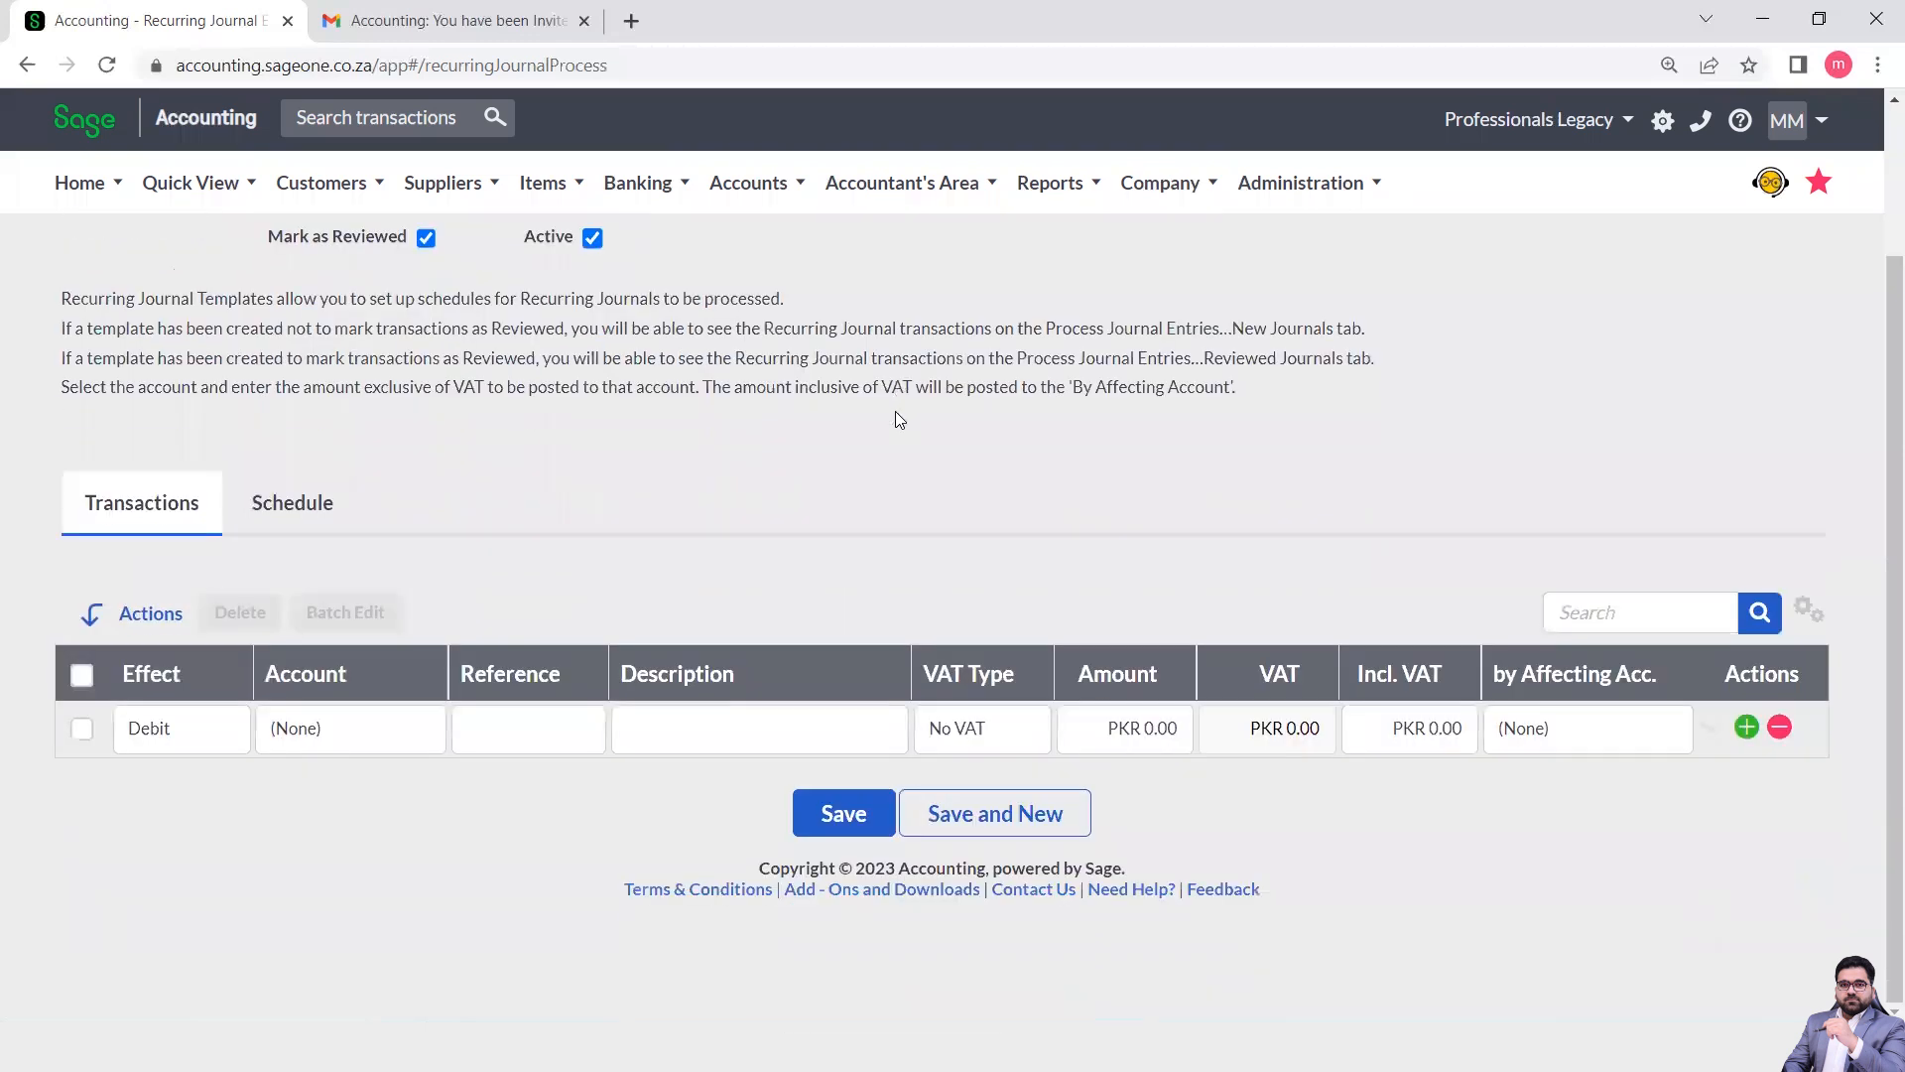
click(367, 734)
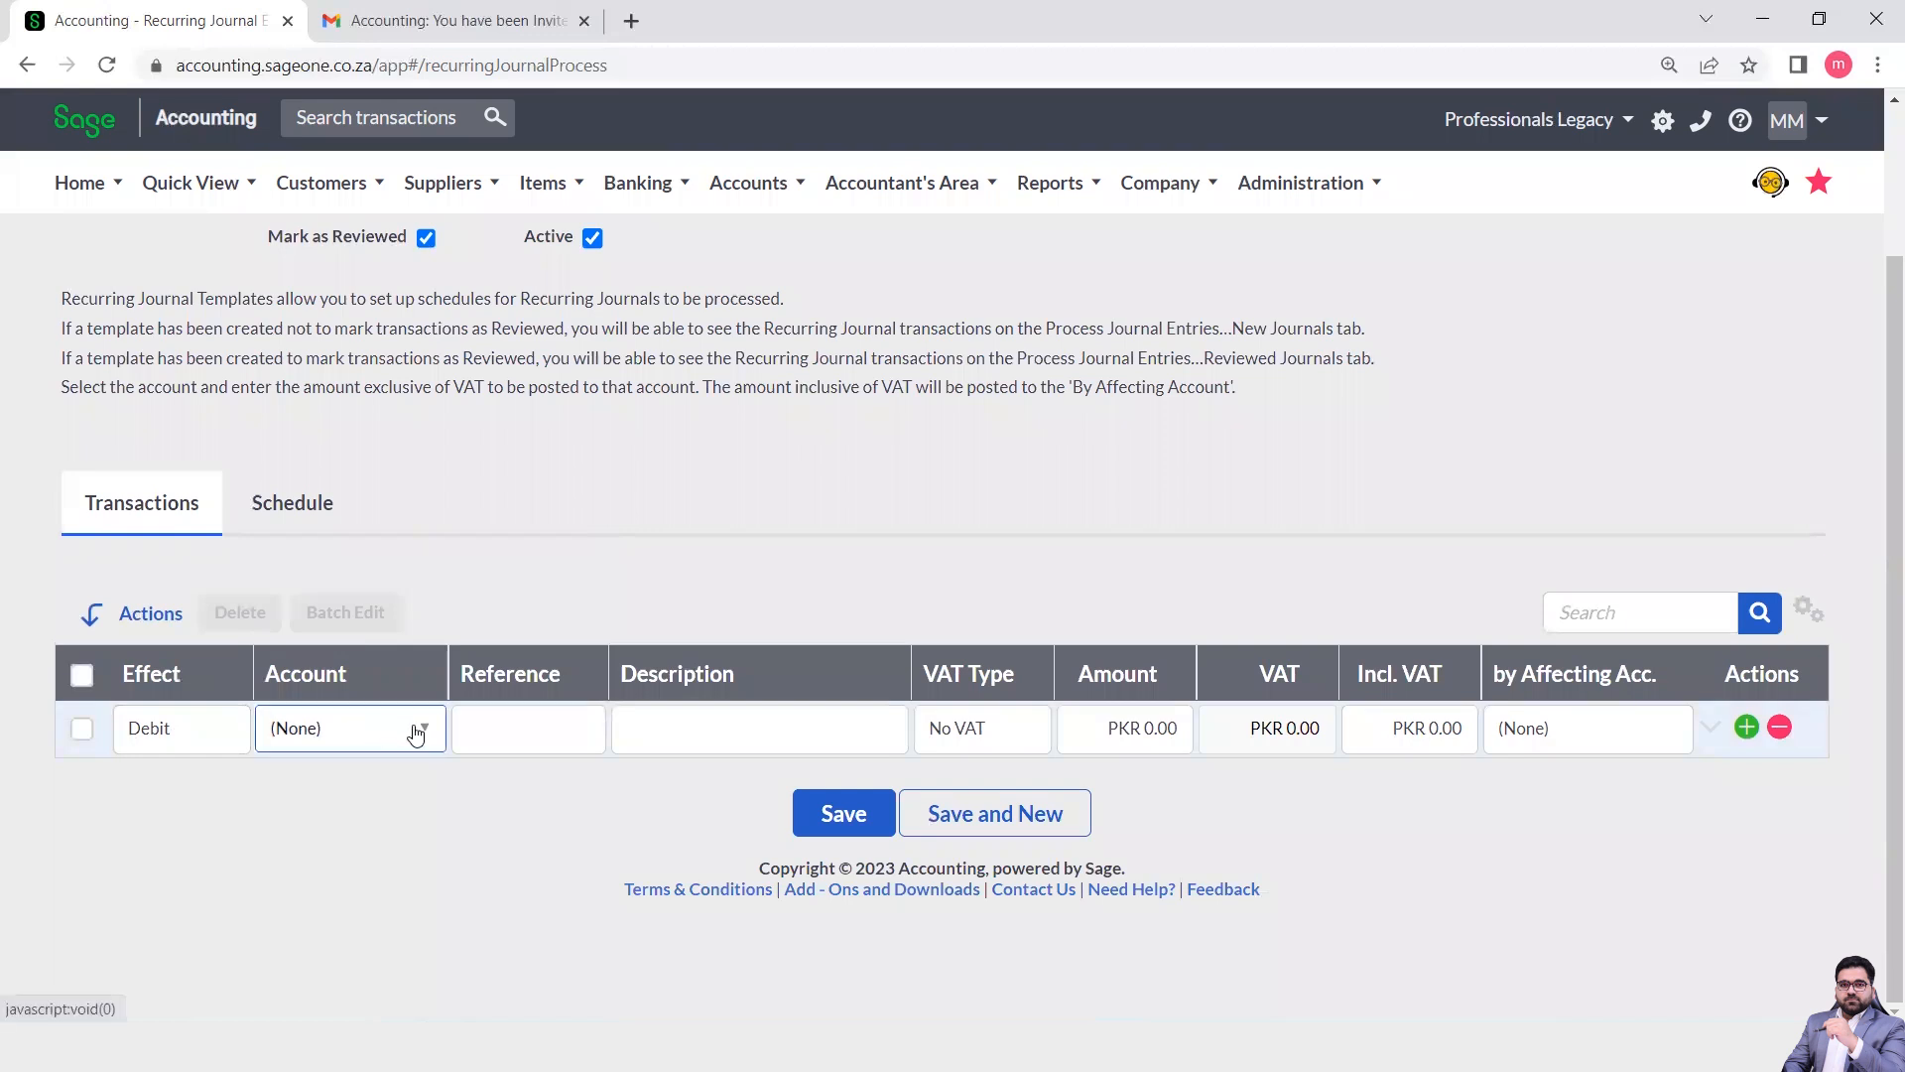
click(416, 731)
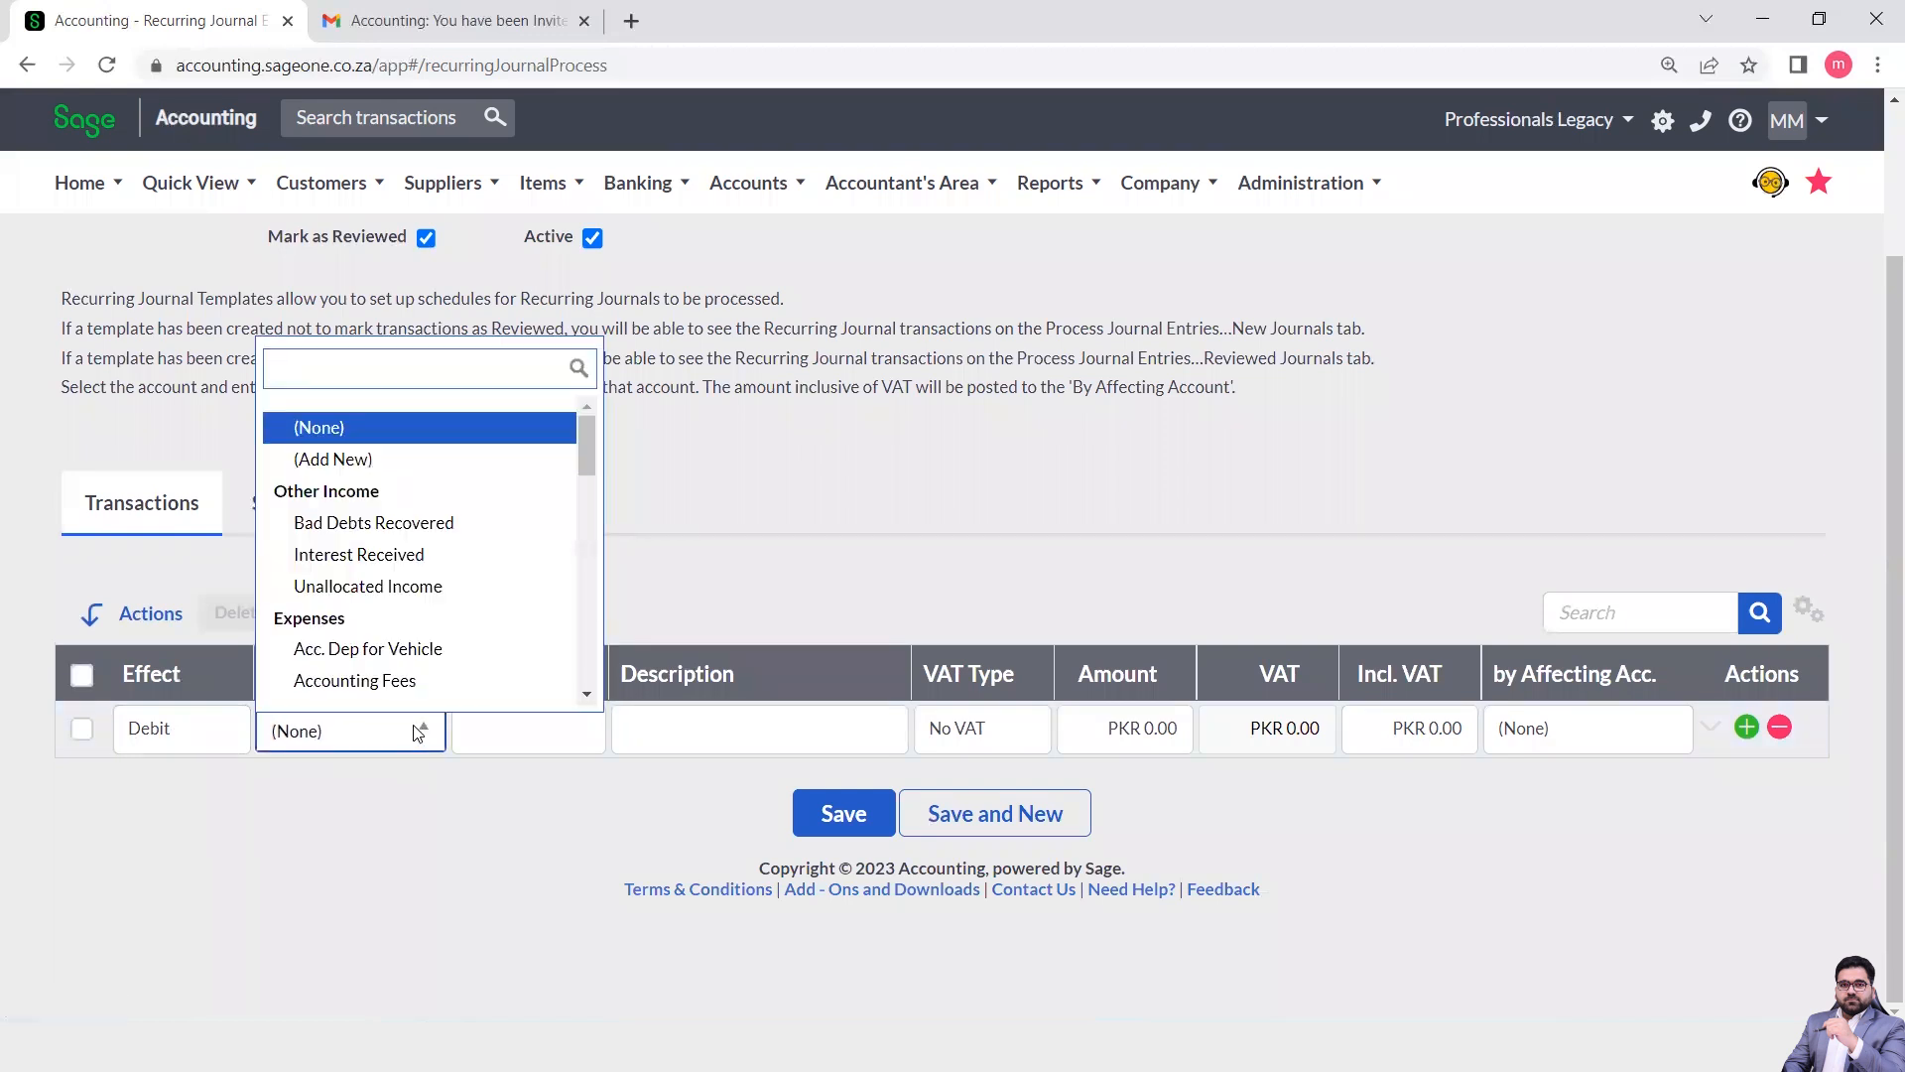
click(605, 689)
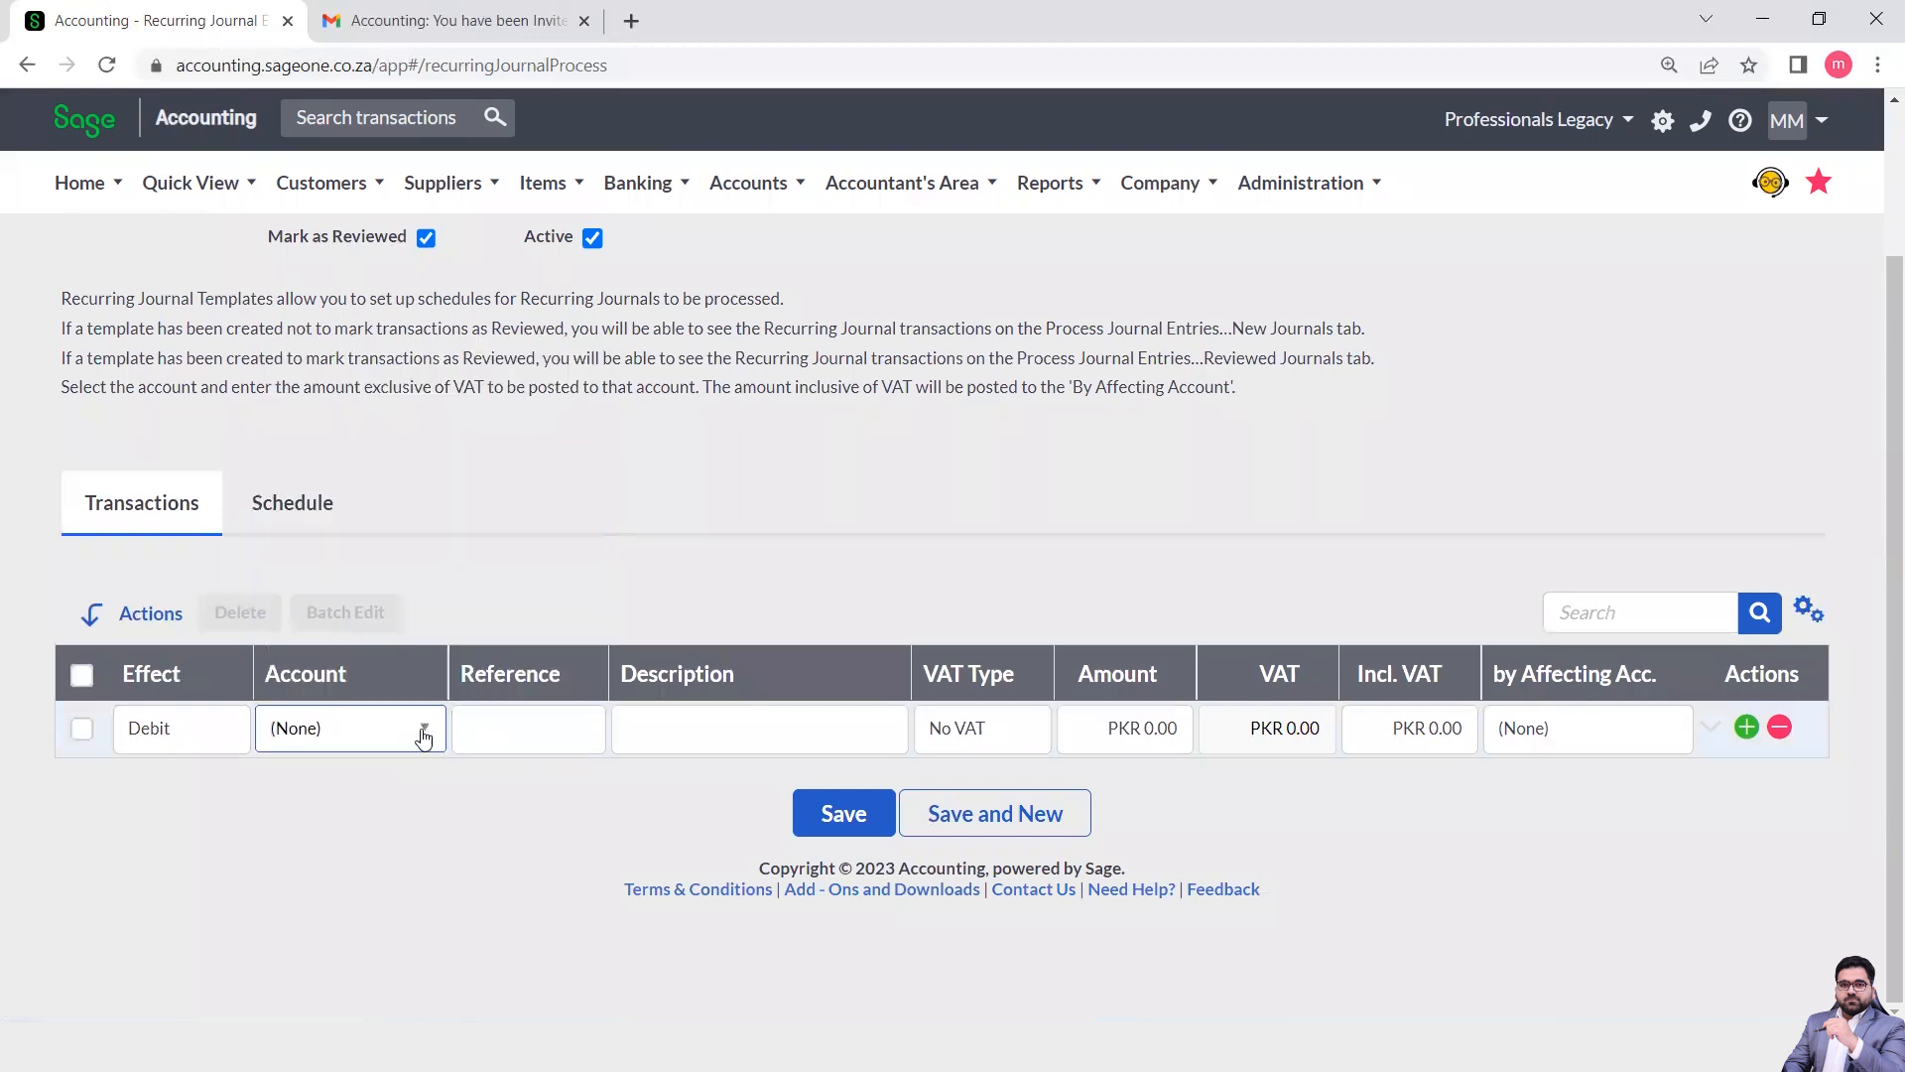
click(422, 732)
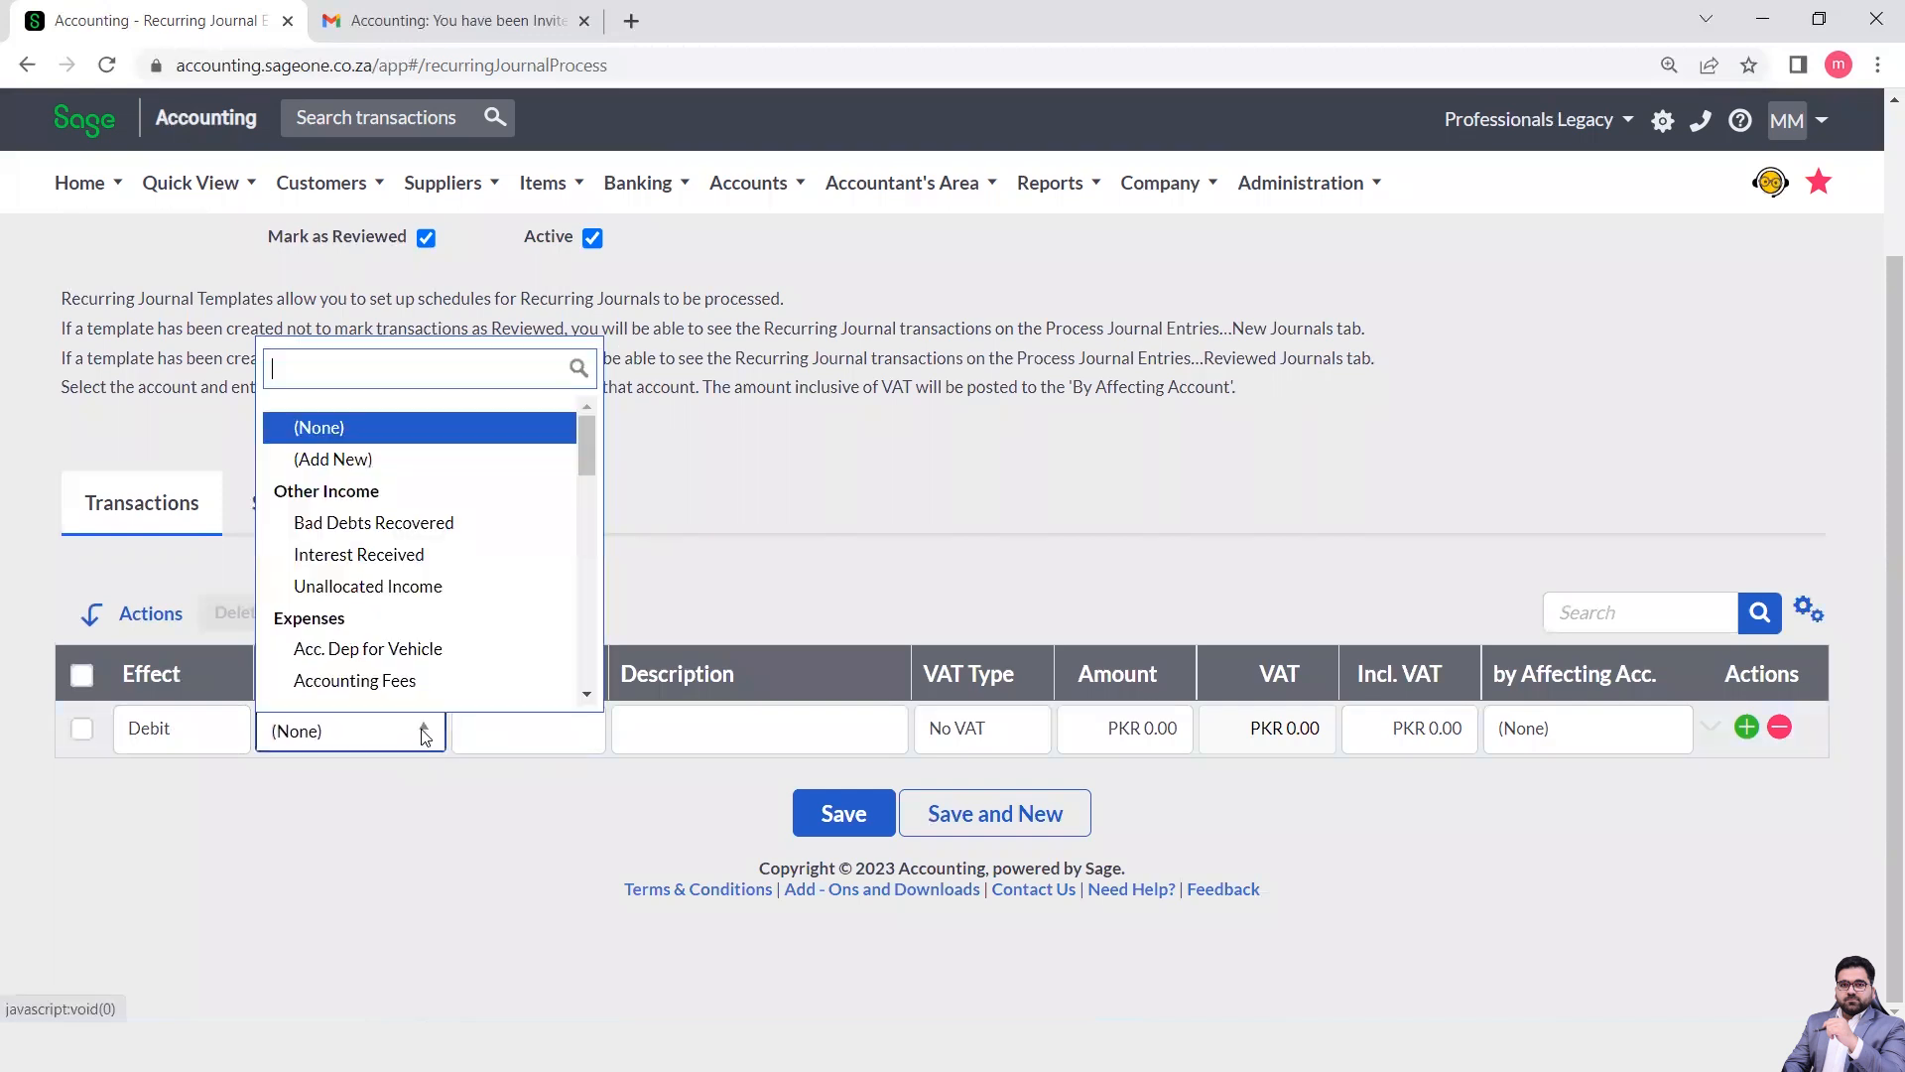
click(588, 694)
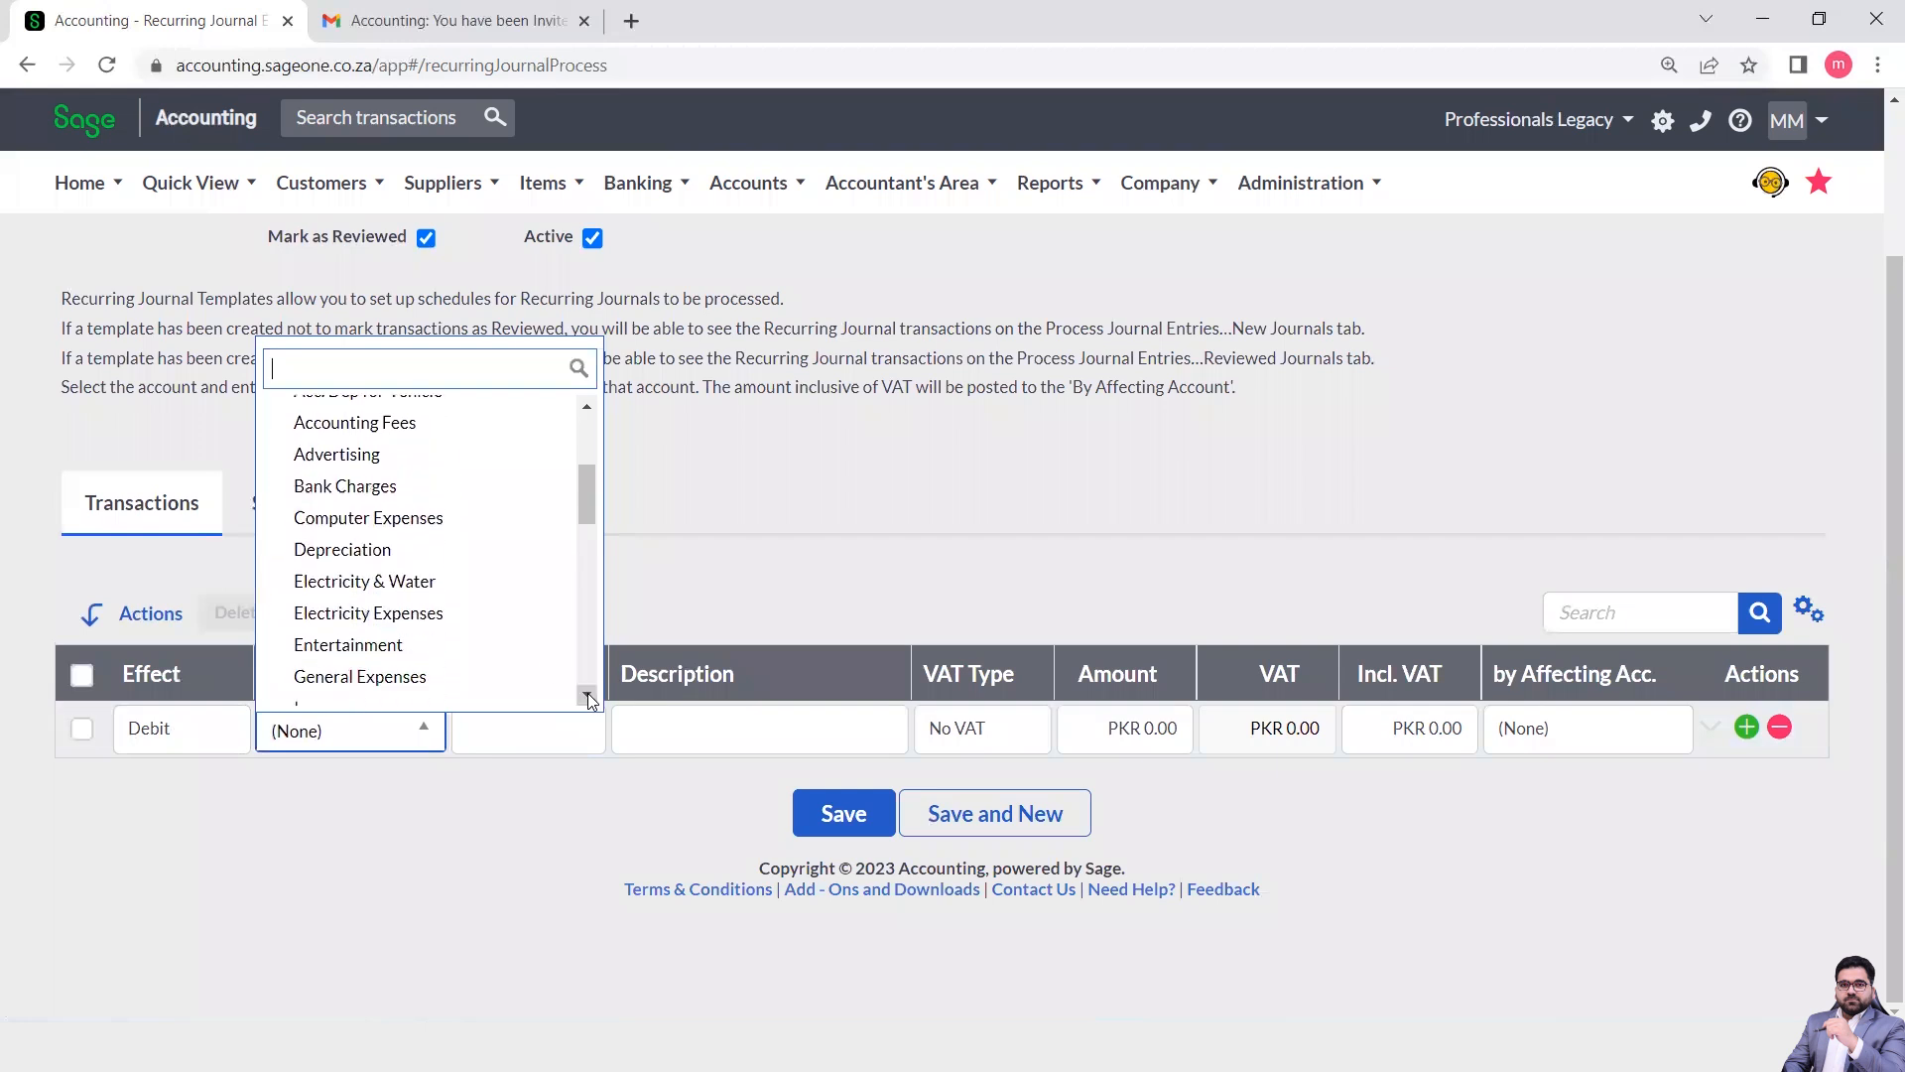
click(375, 487)
Give the Bank Charges line the reference B-0001, the description "Bank Charges for HBL" and an amount of 5000.
click(524, 748)
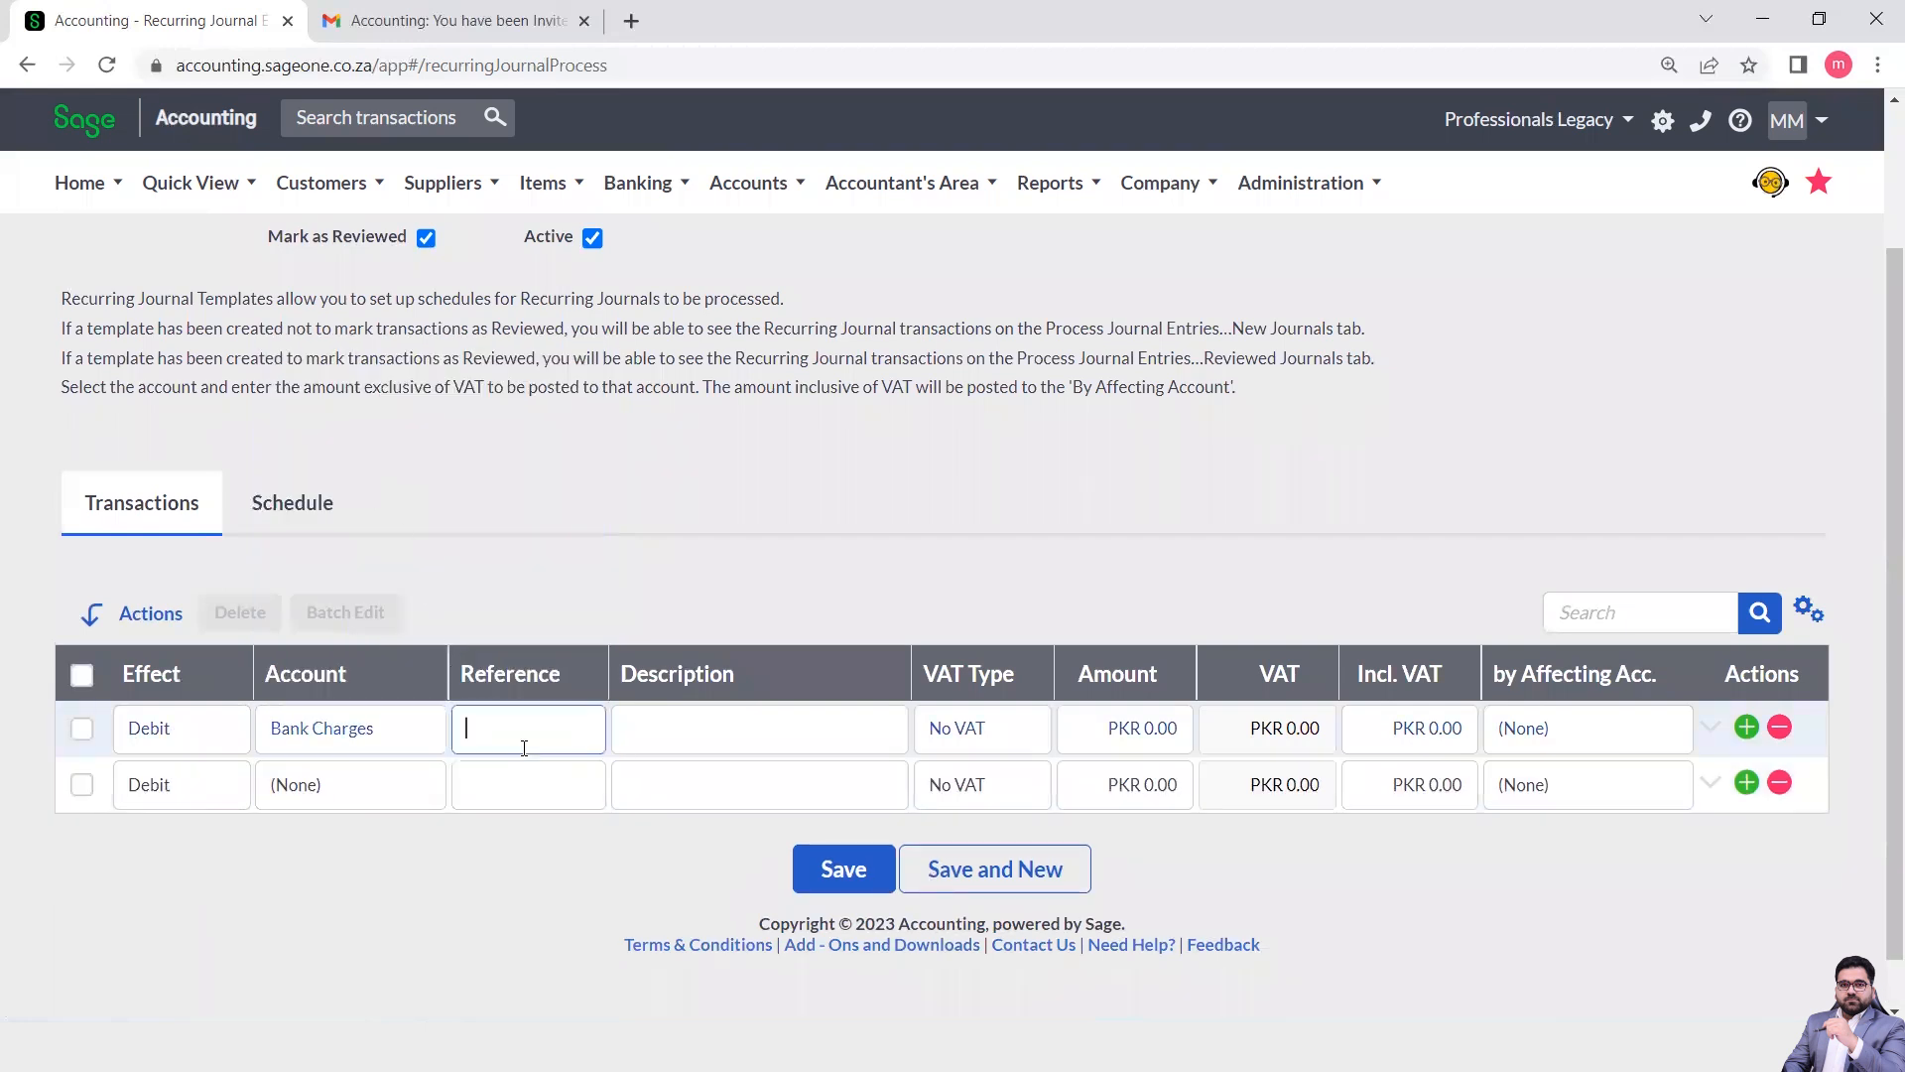
text(B-0001)
click(667, 732)
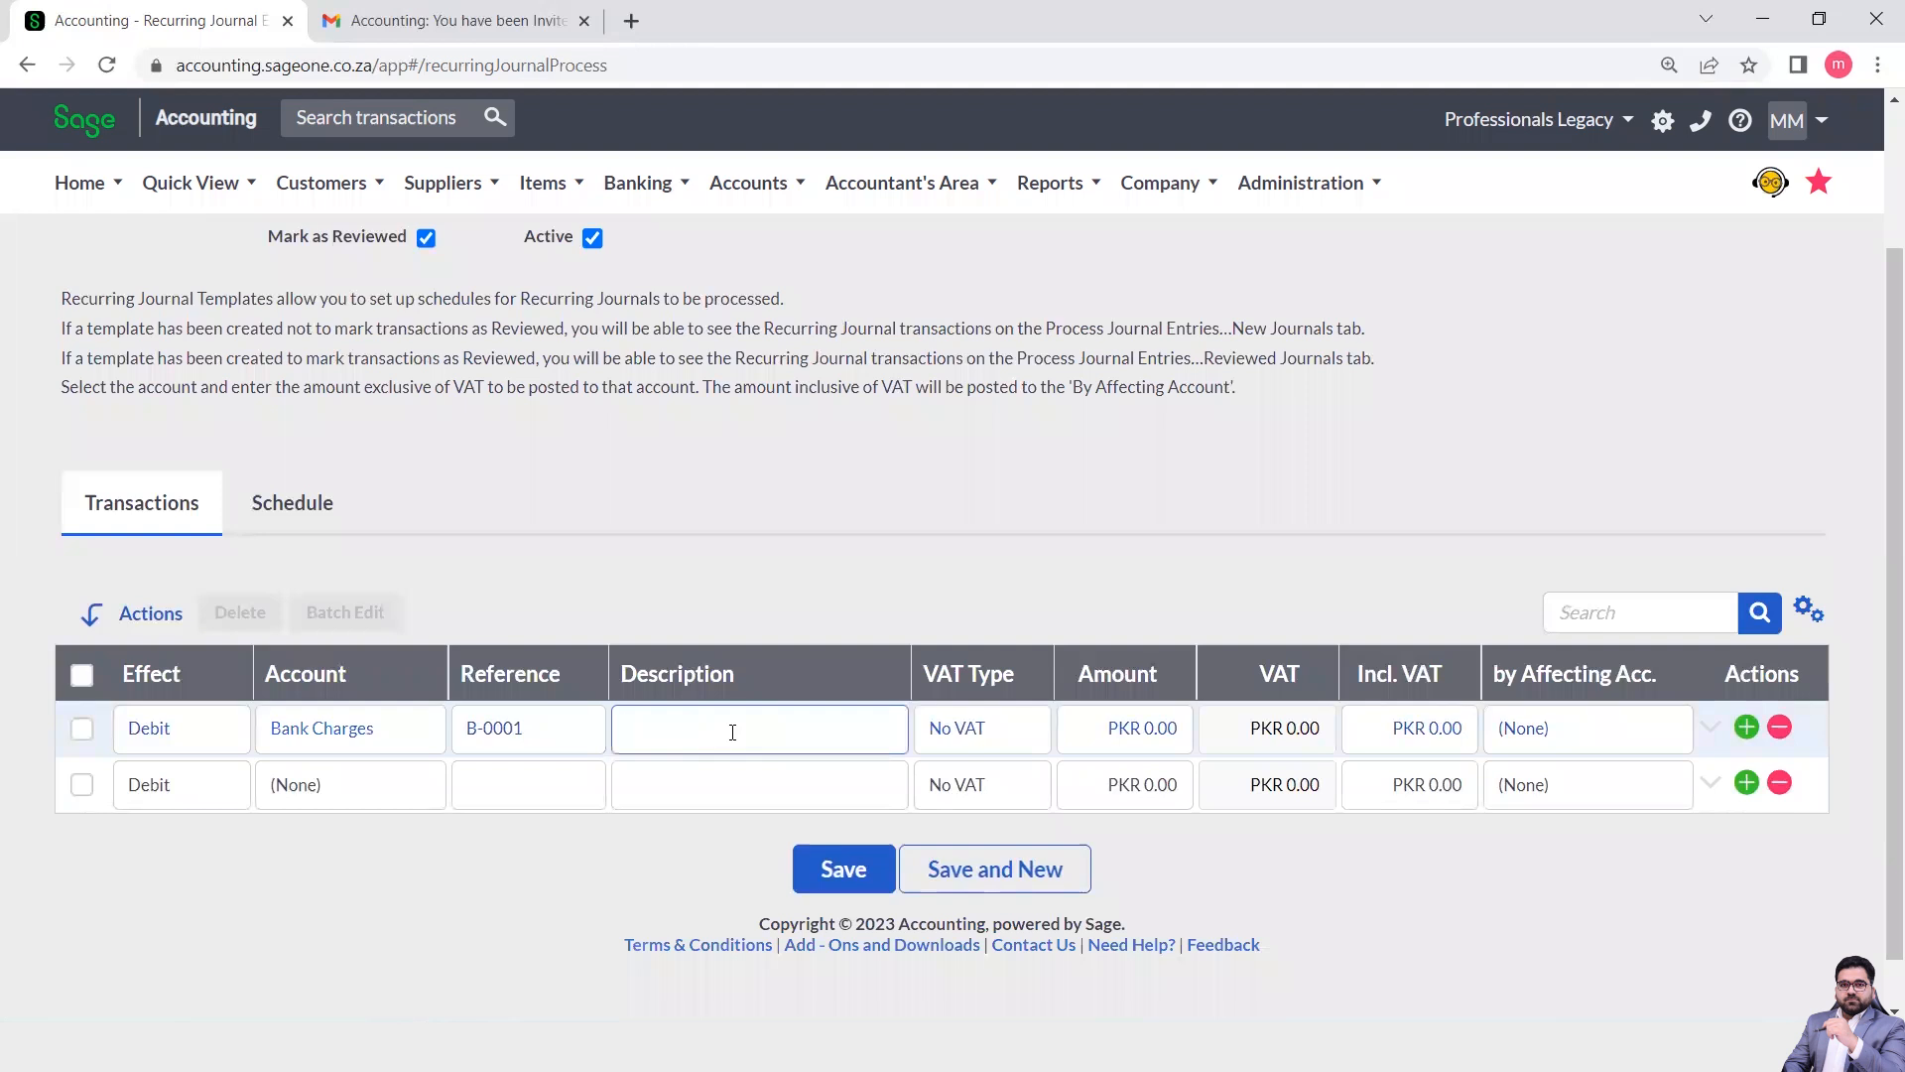
text(Bank Charges for HBL)
click(1154, 734)
text(5000)
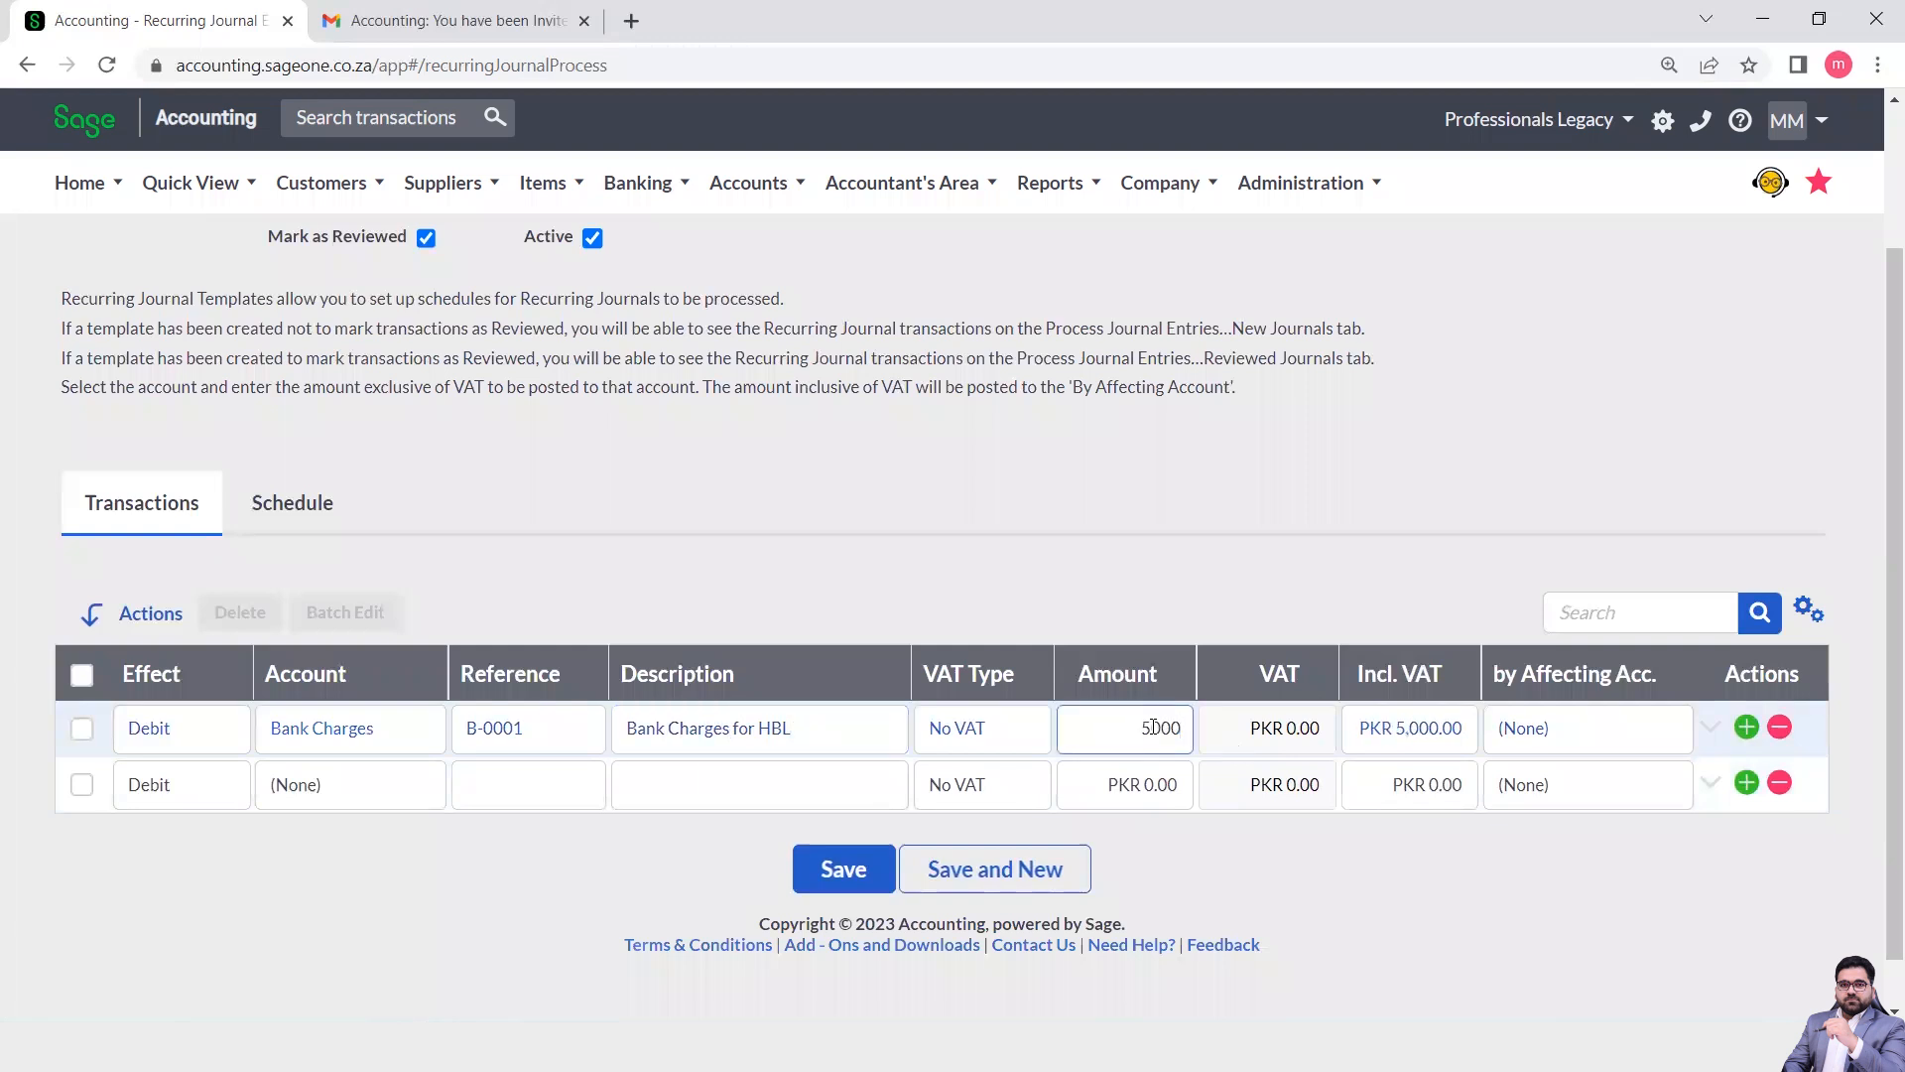
Set the affecting account of the Bank Charges line to General Expenses.
click(1670, 732)
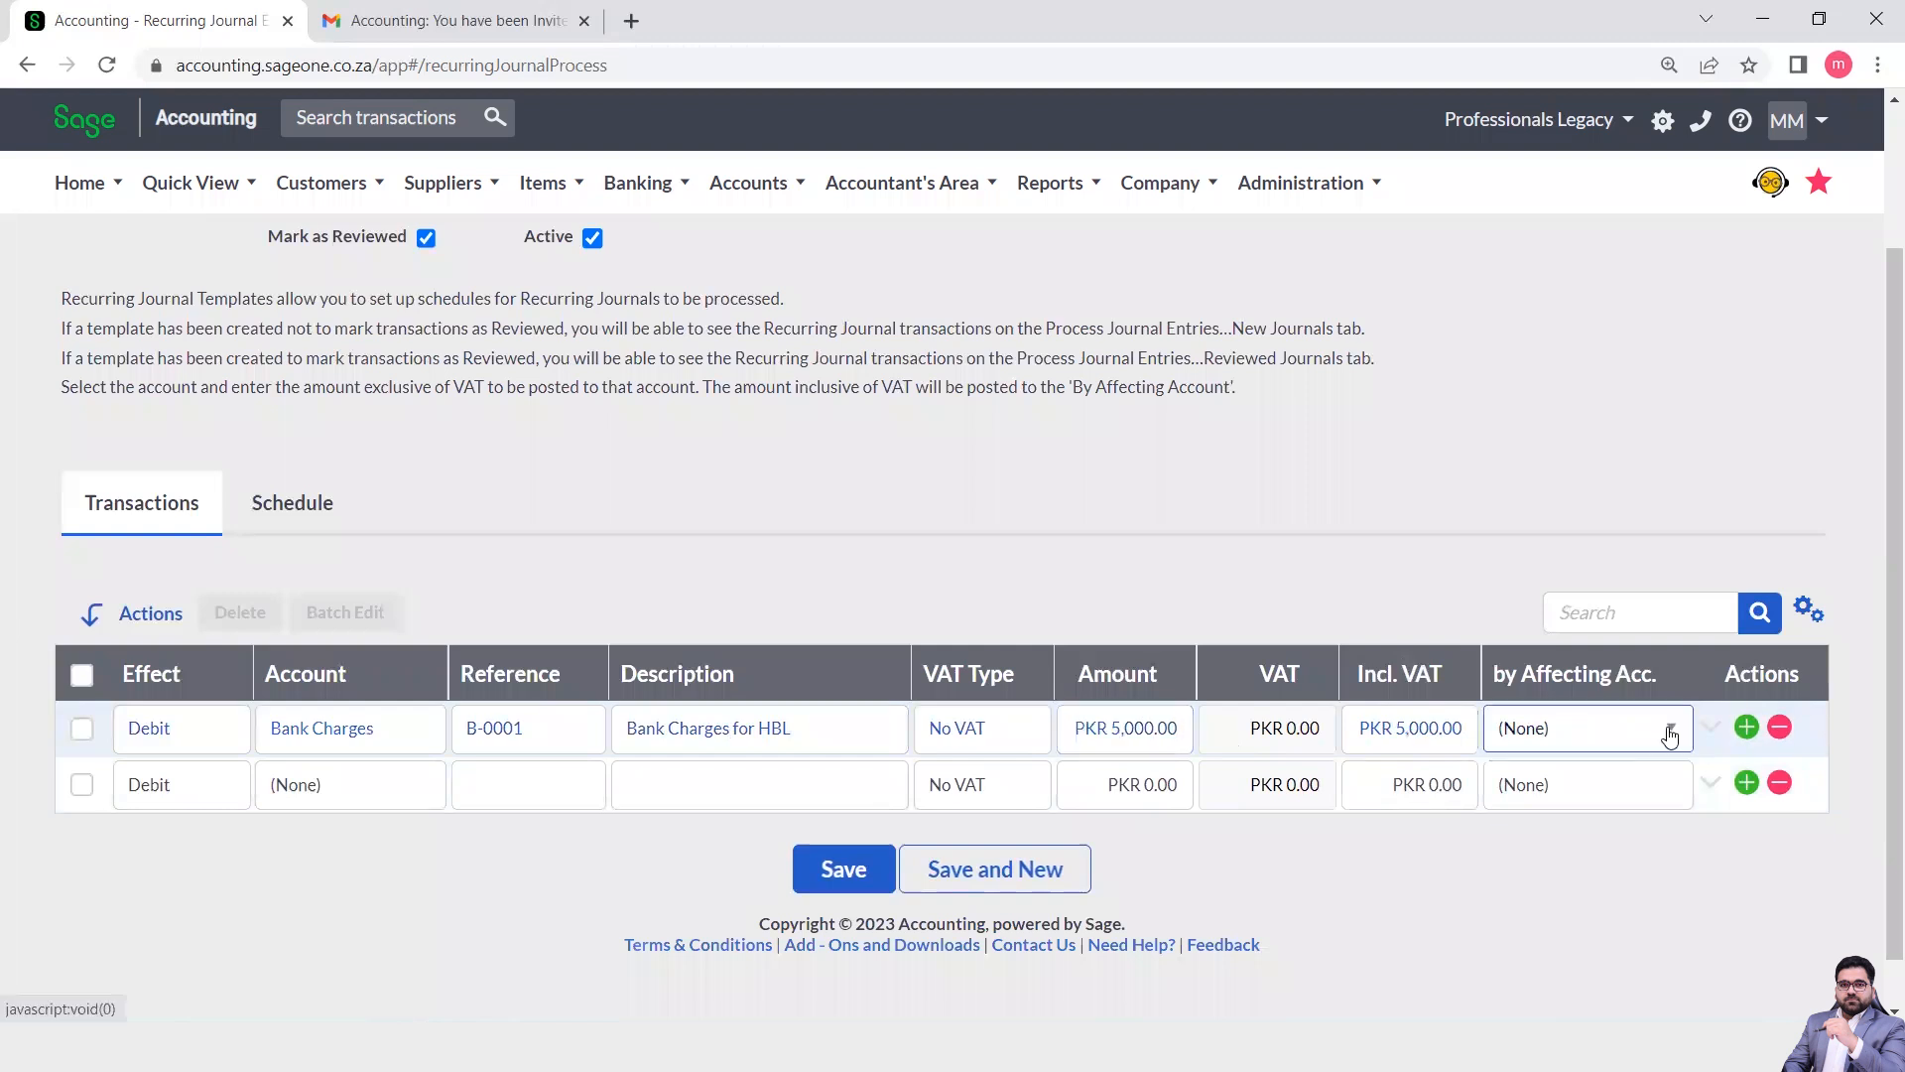
click(1670, 735)
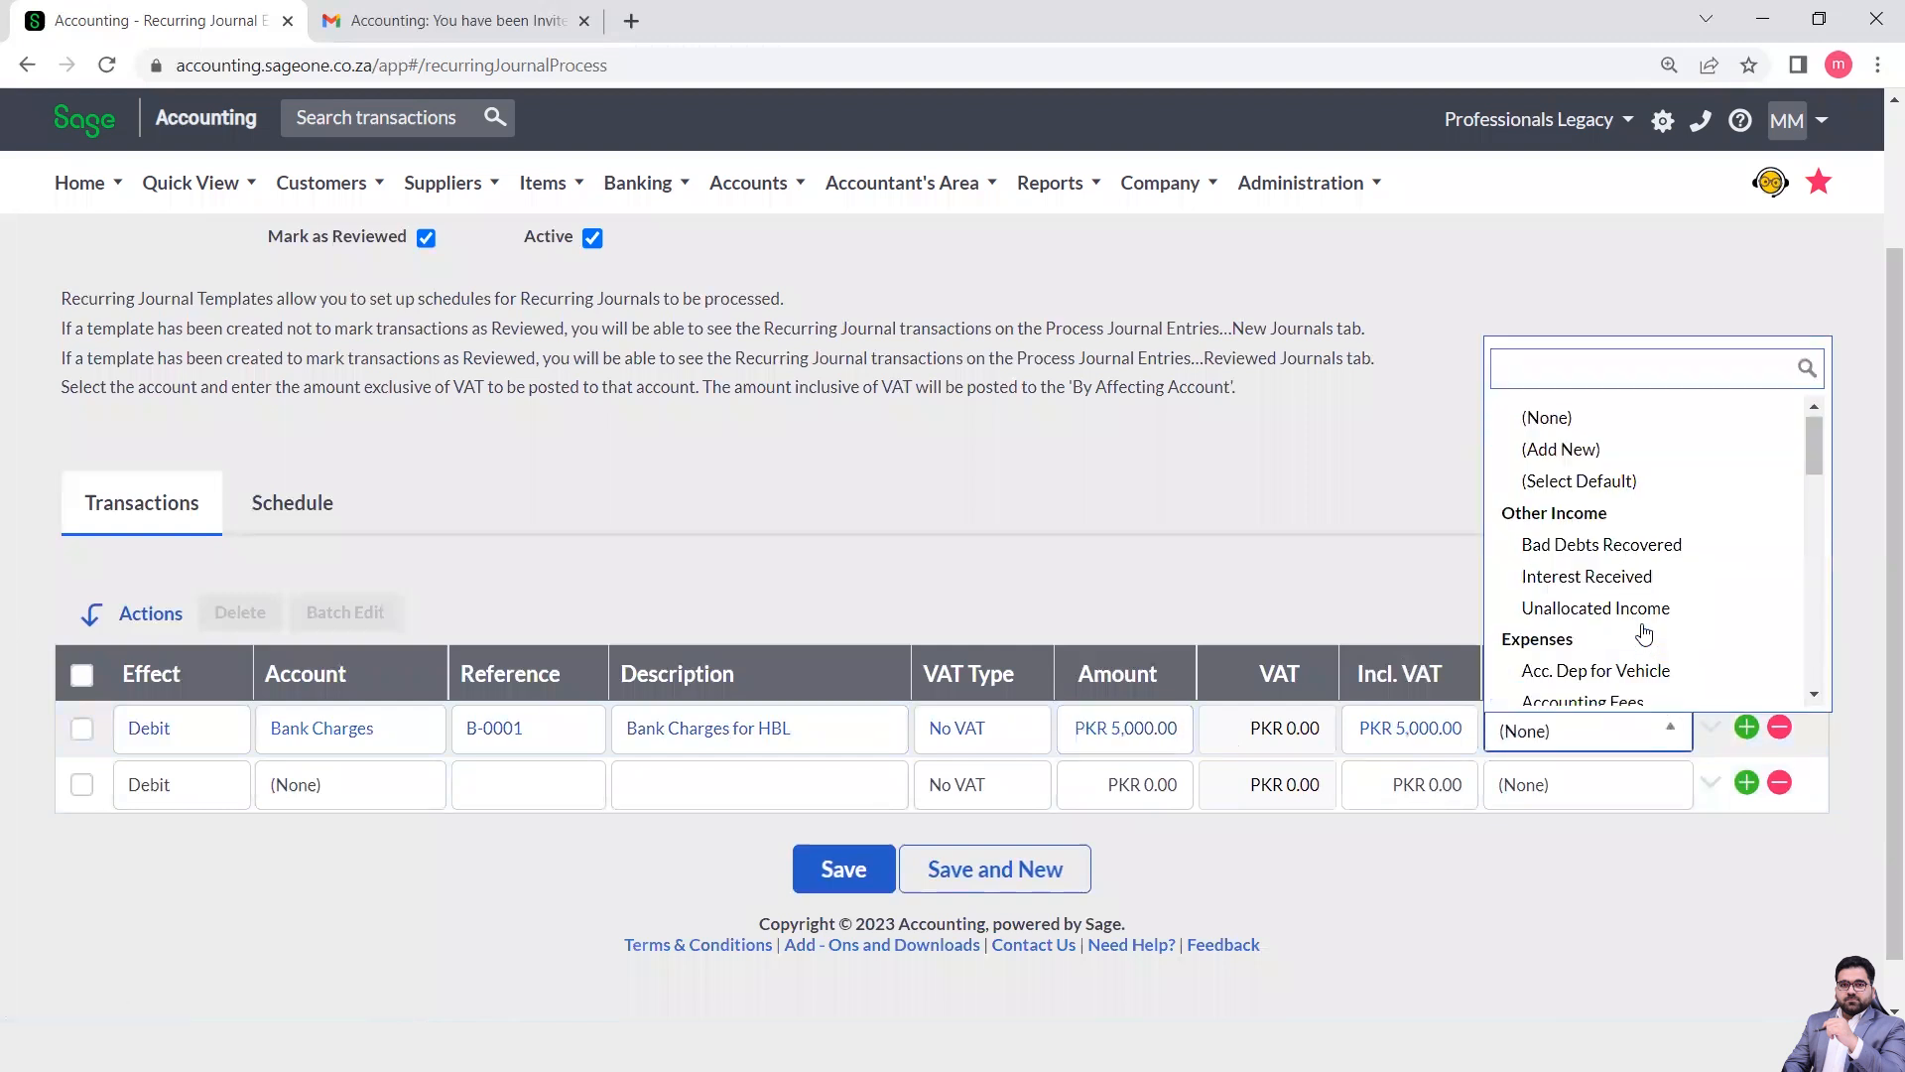
drag(1810, 452, 1838, 508)
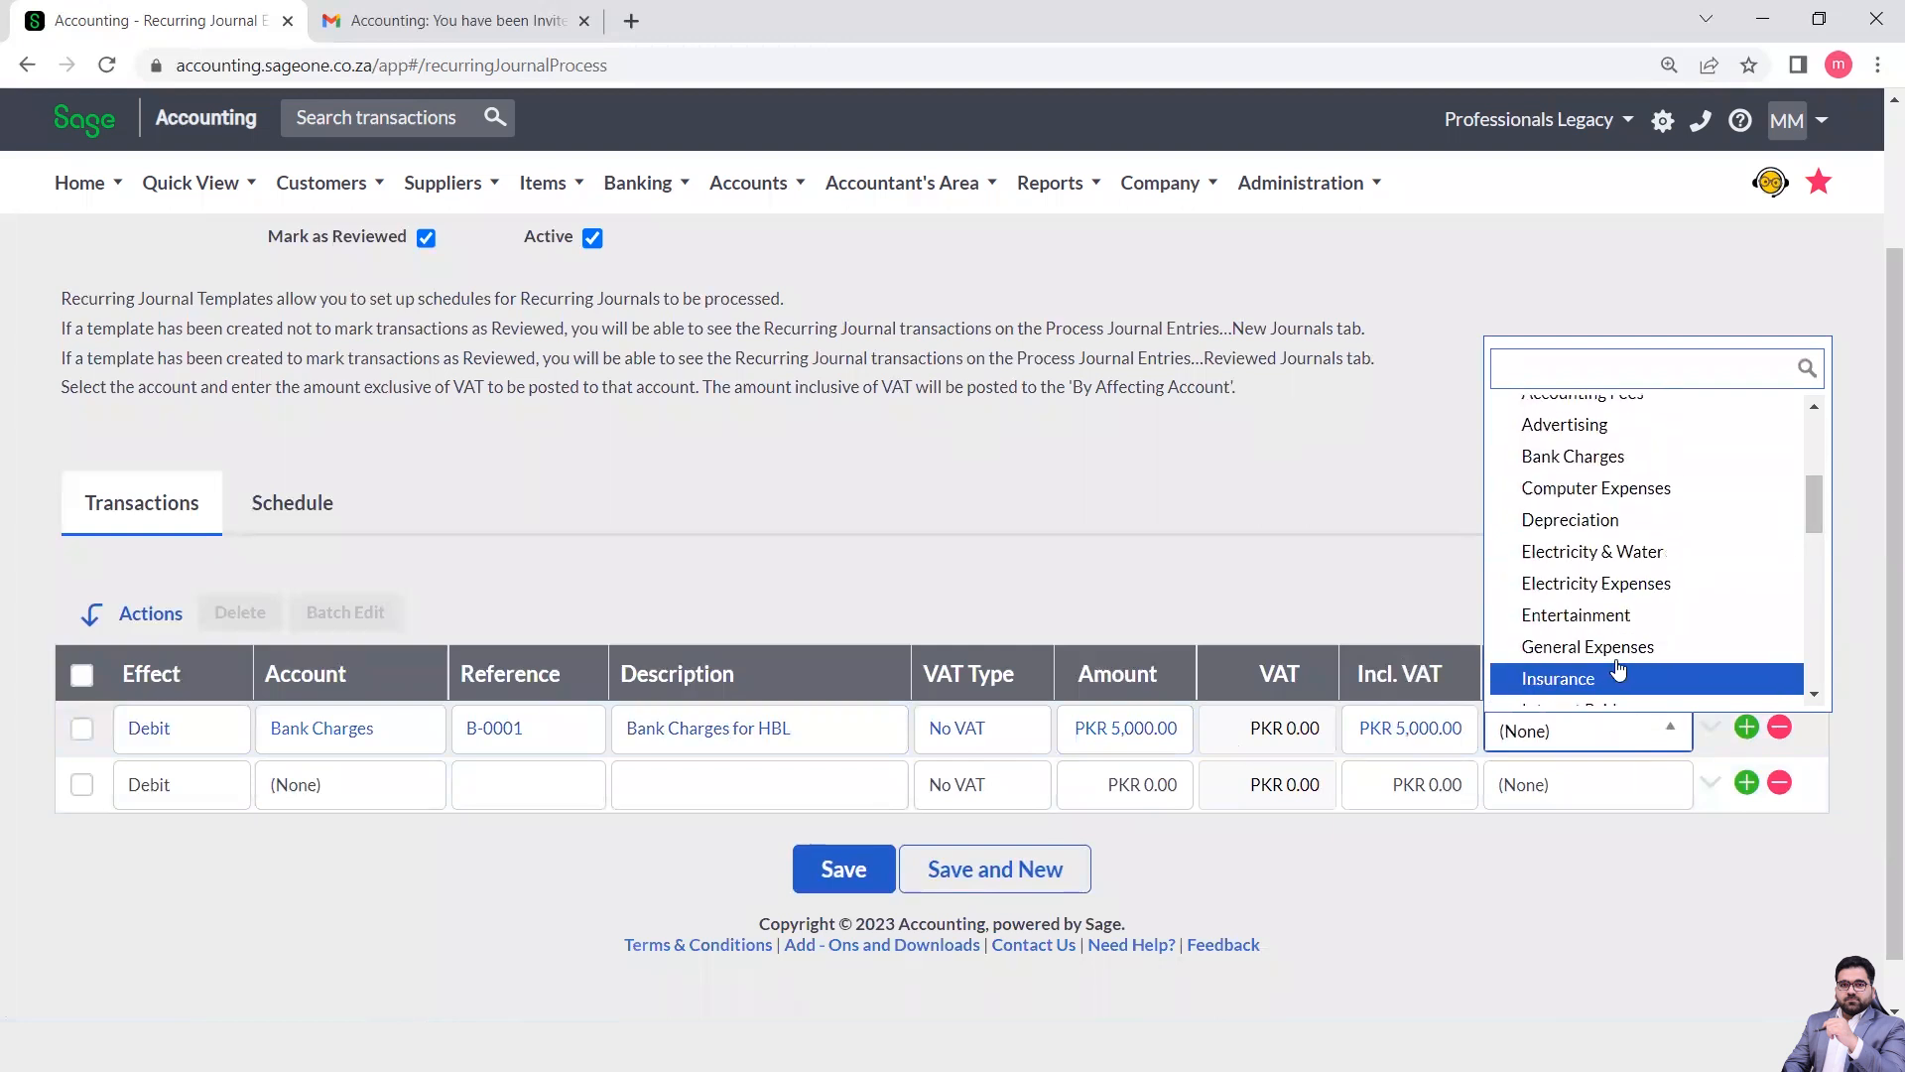
click(1618, 647)
click(639, 857)
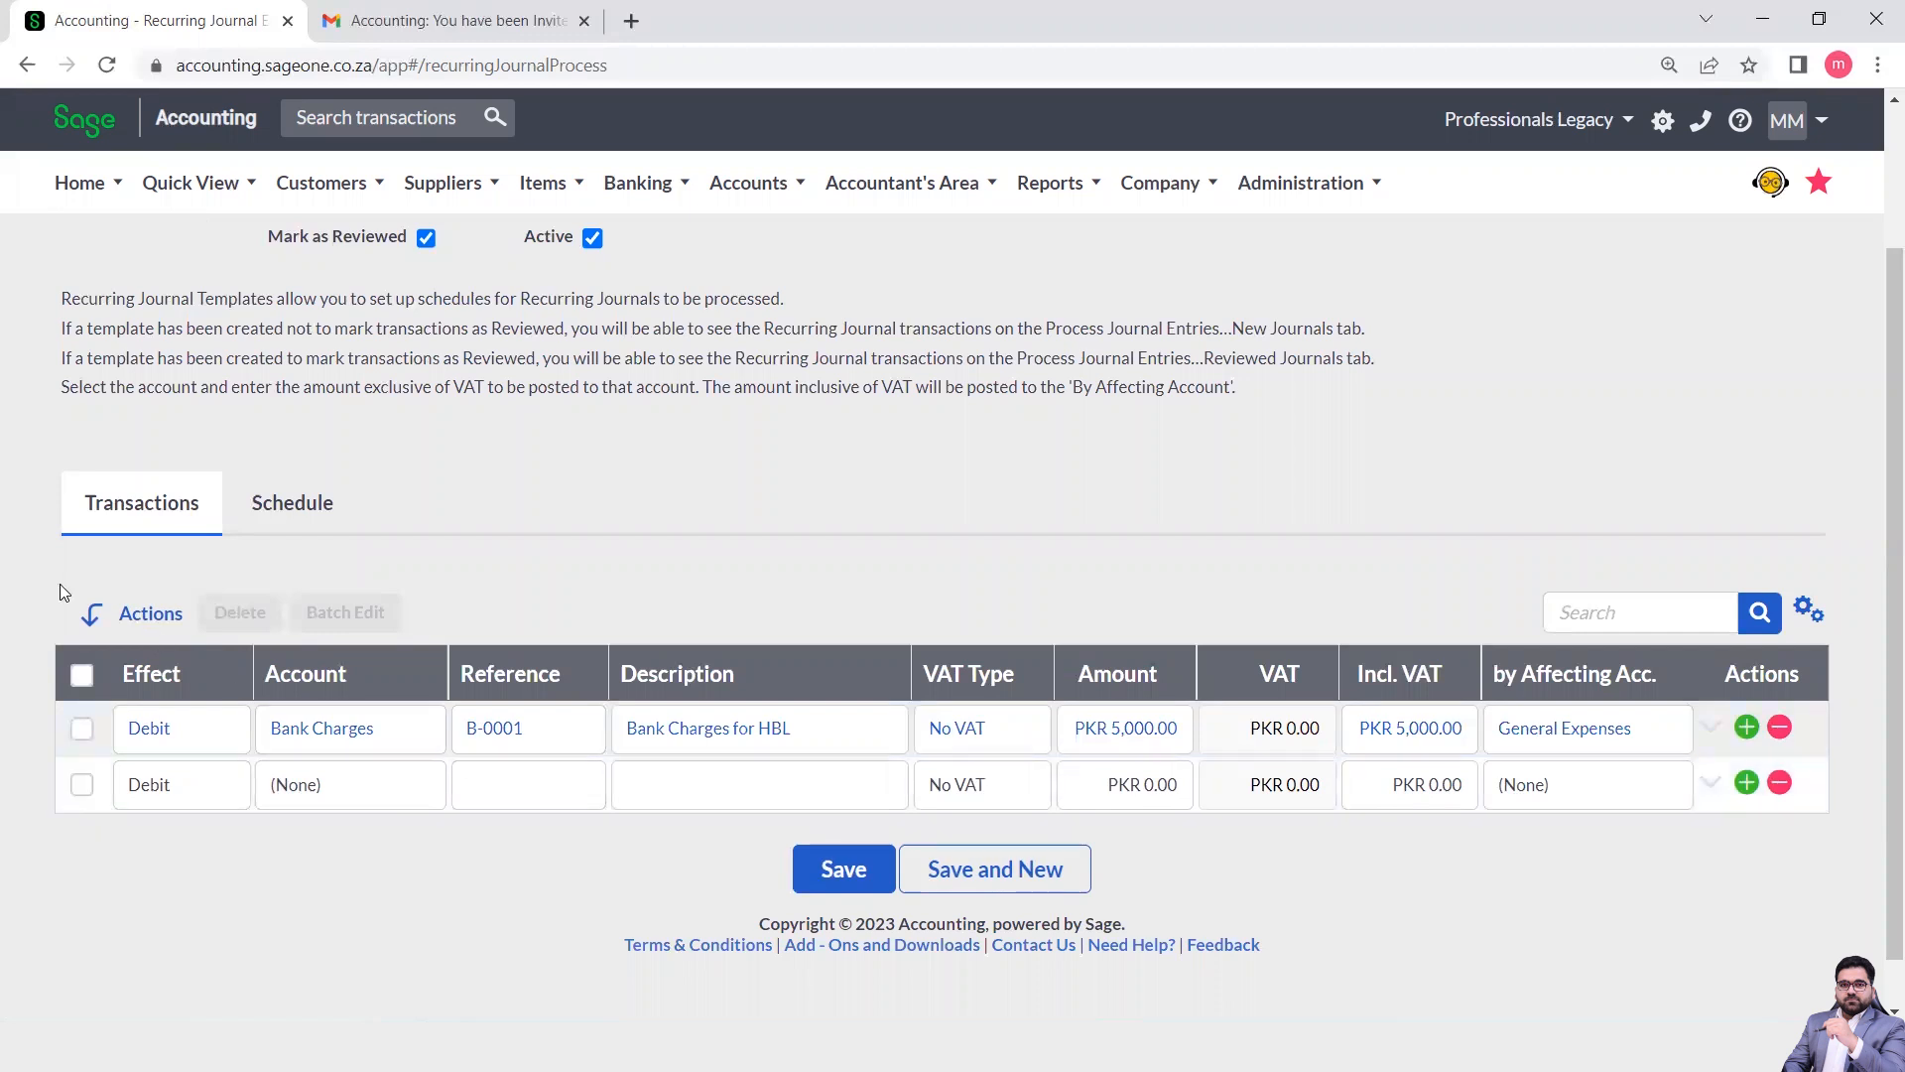
Schedule the recurring journal monthly on day 10 of every month and save the template.
click(293, 503)
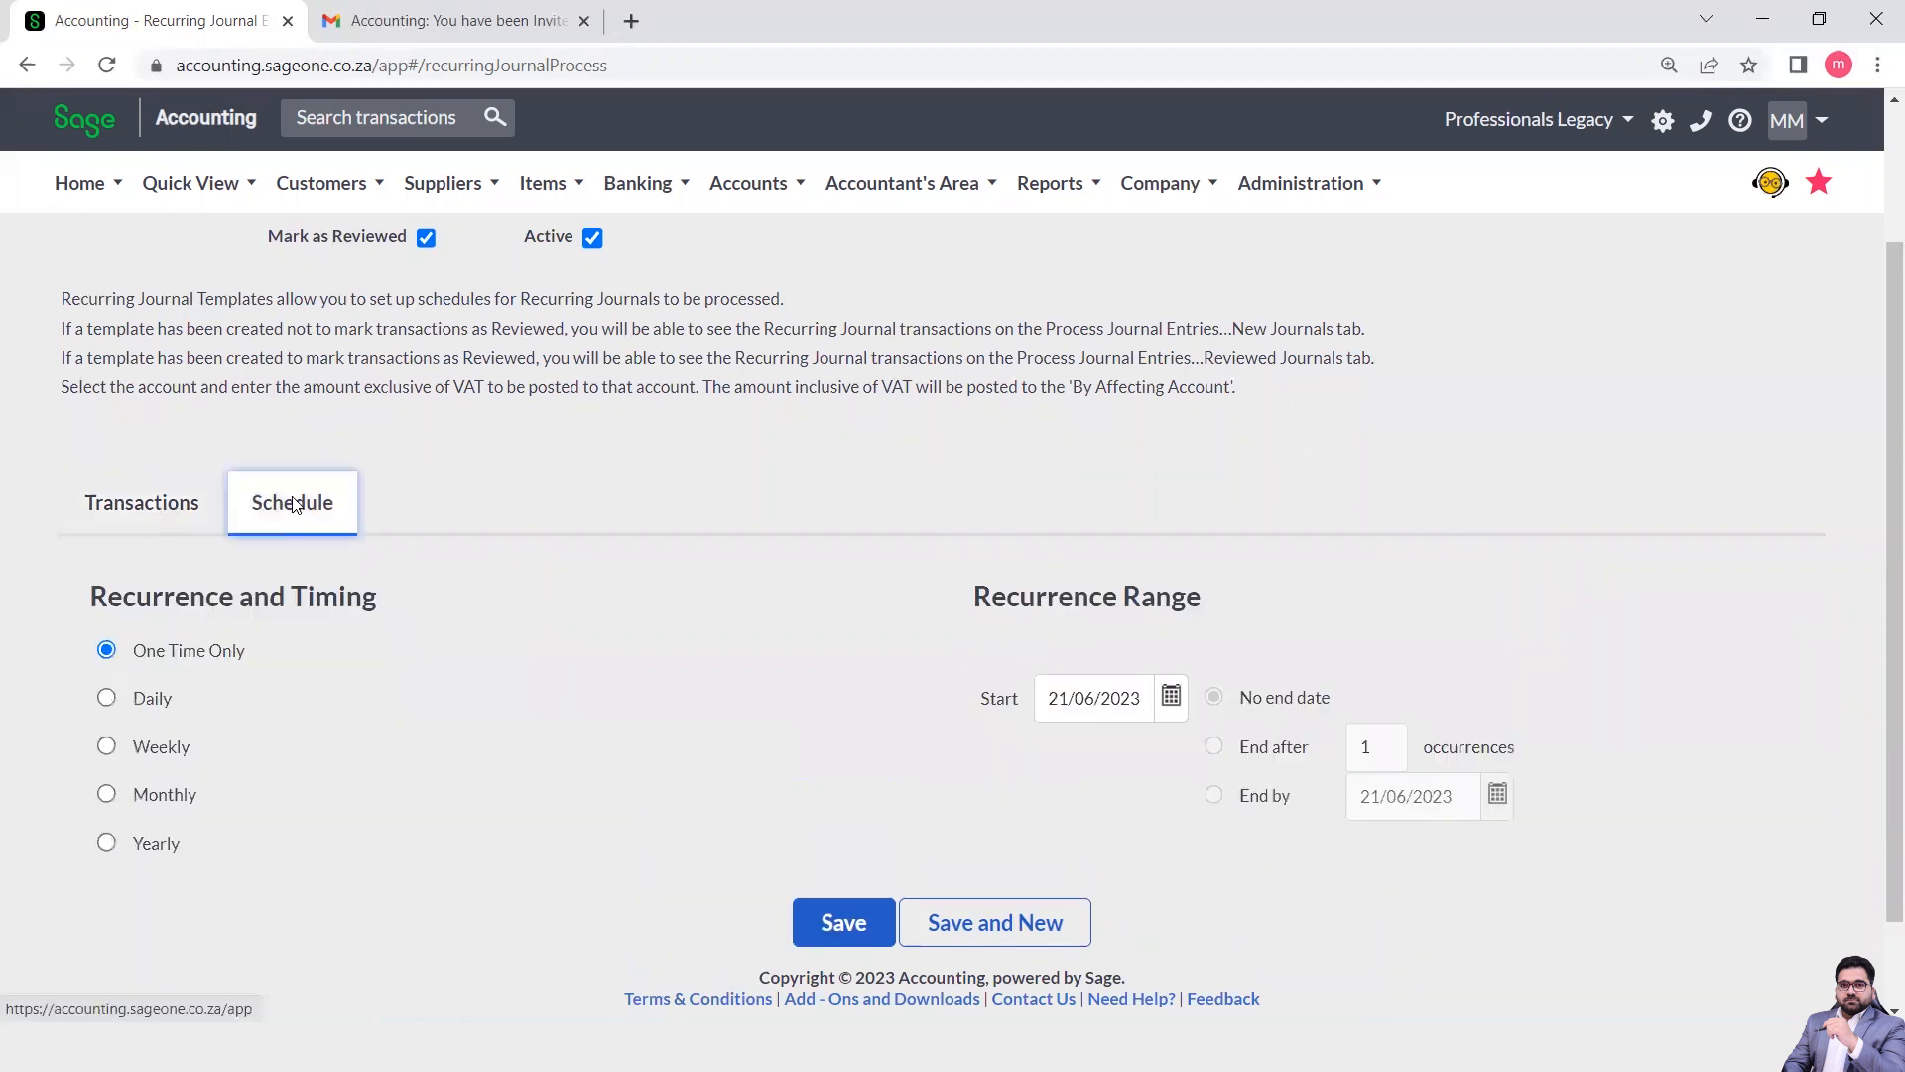
scroll(490, 587, down, 1)
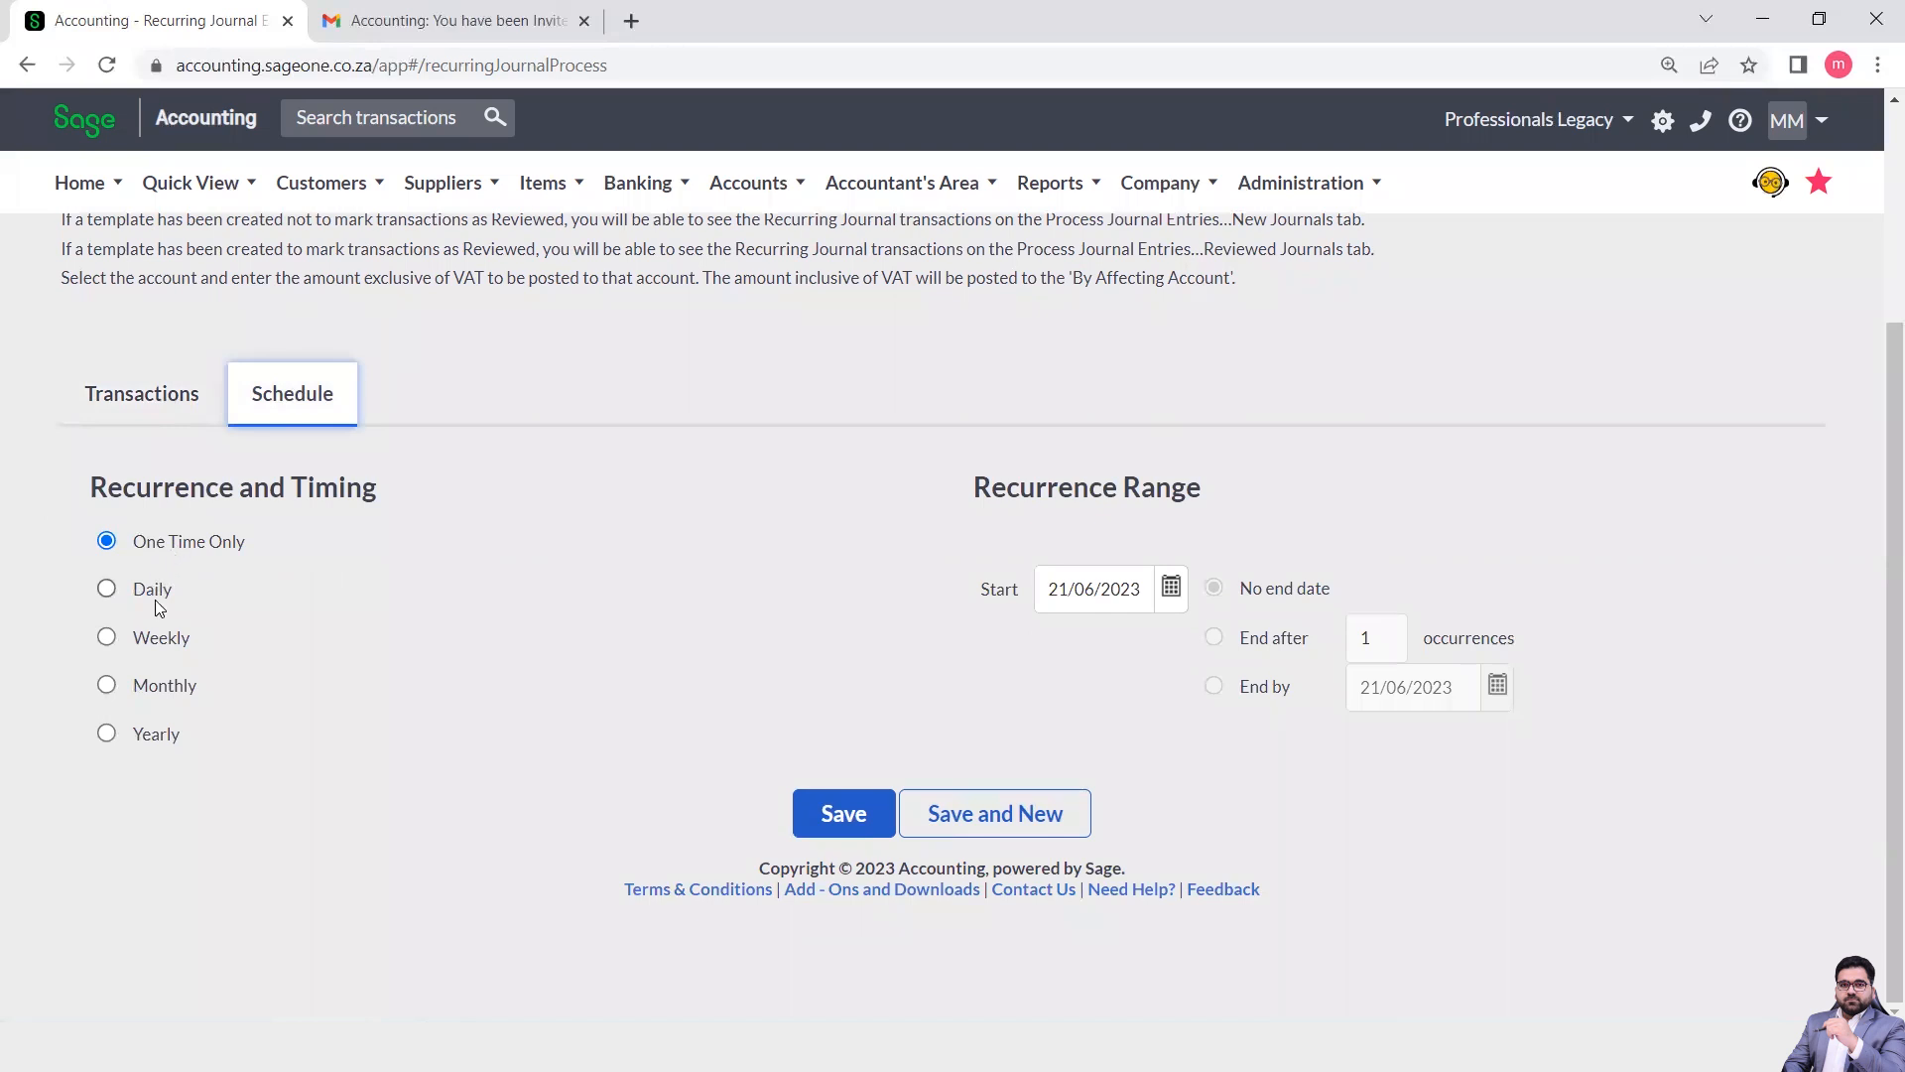
click(111, 691)
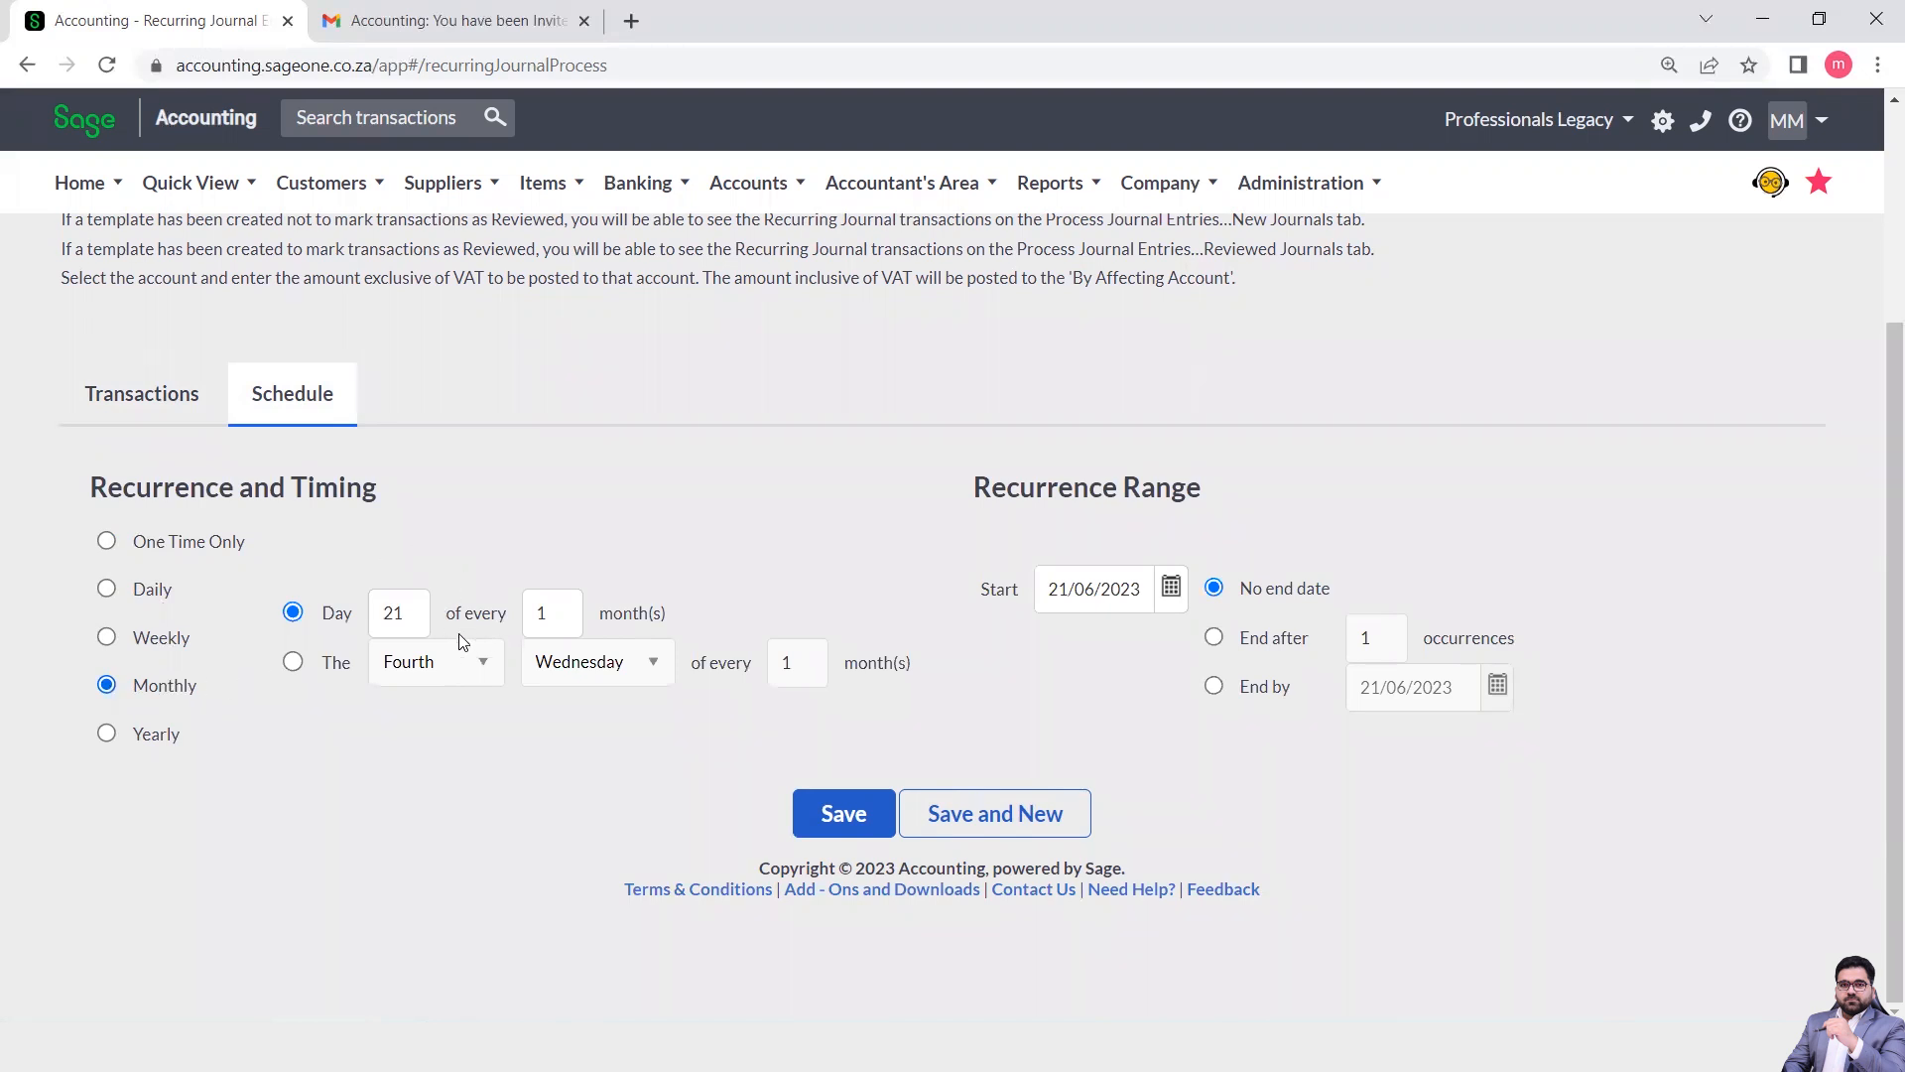
click(404, 617)
key(BackSpace)
key(BackSpace)
text(10)
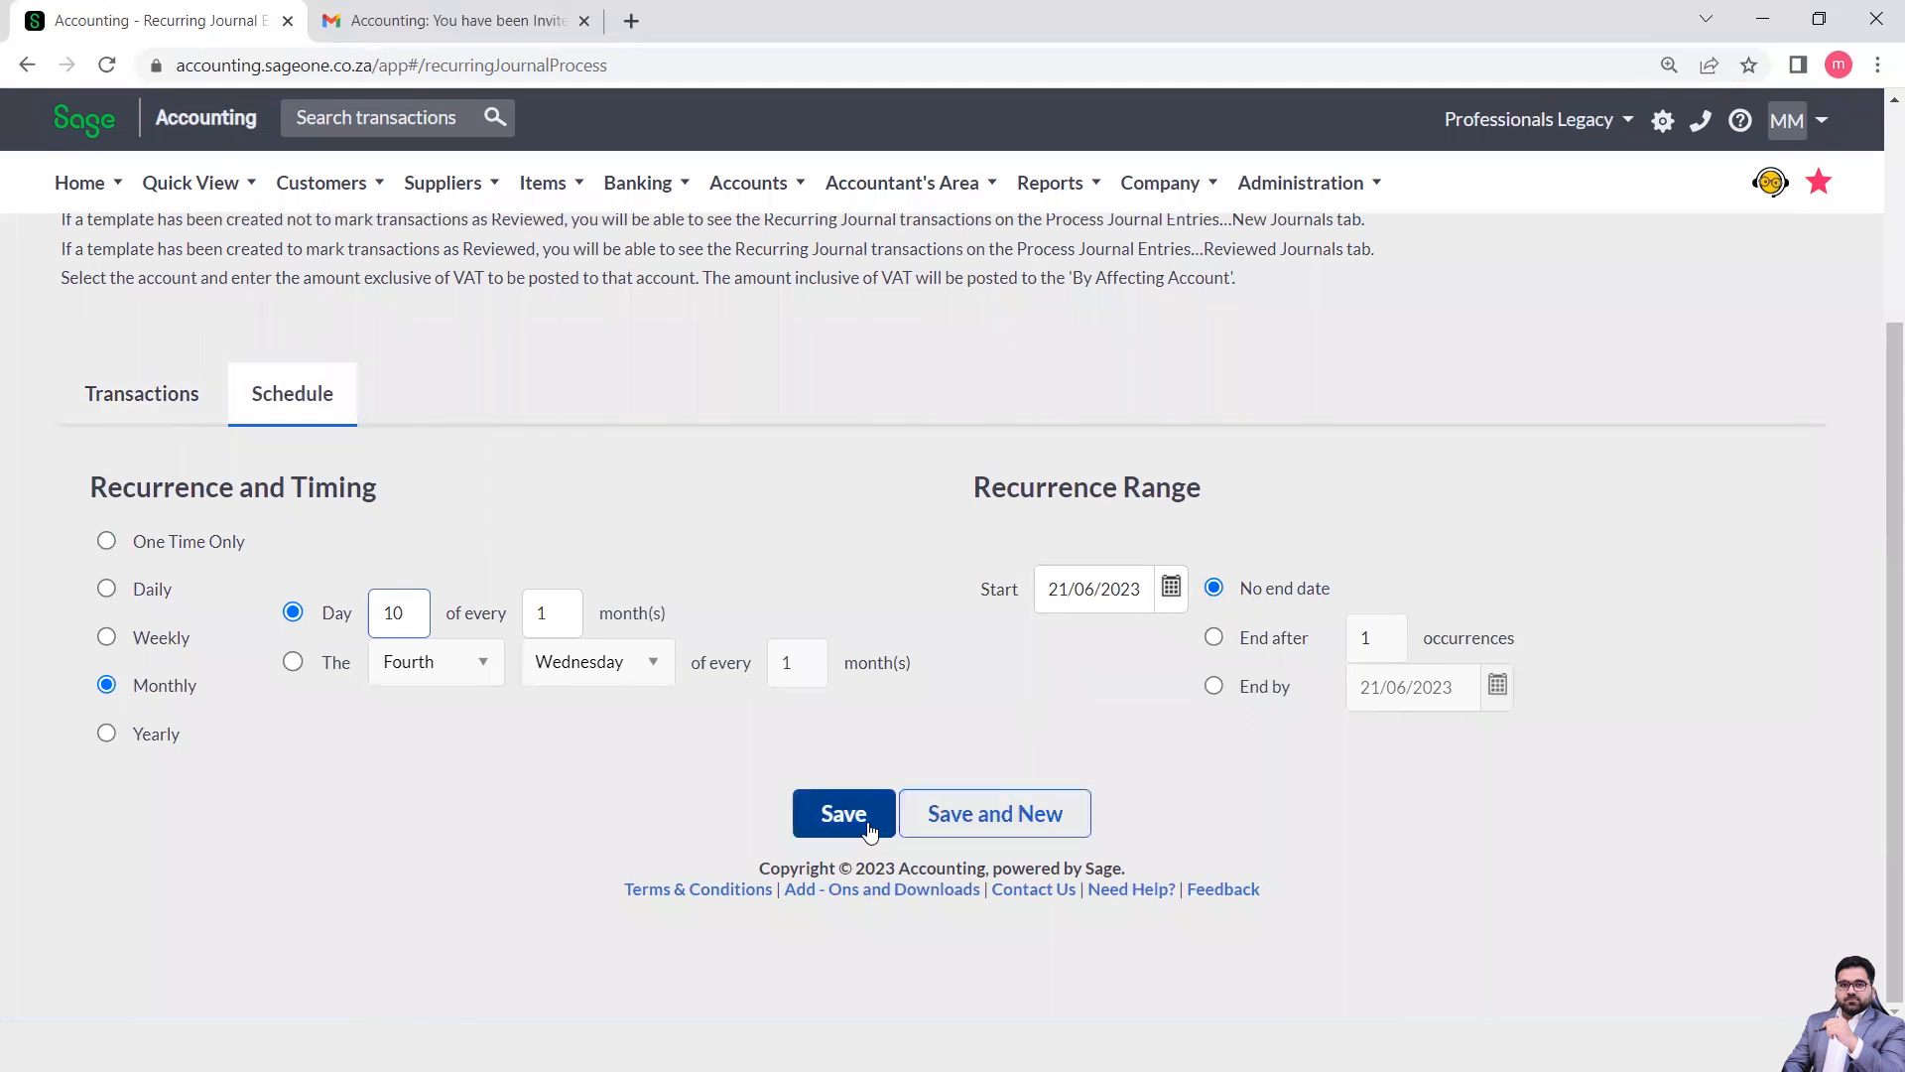
click(837, 832)
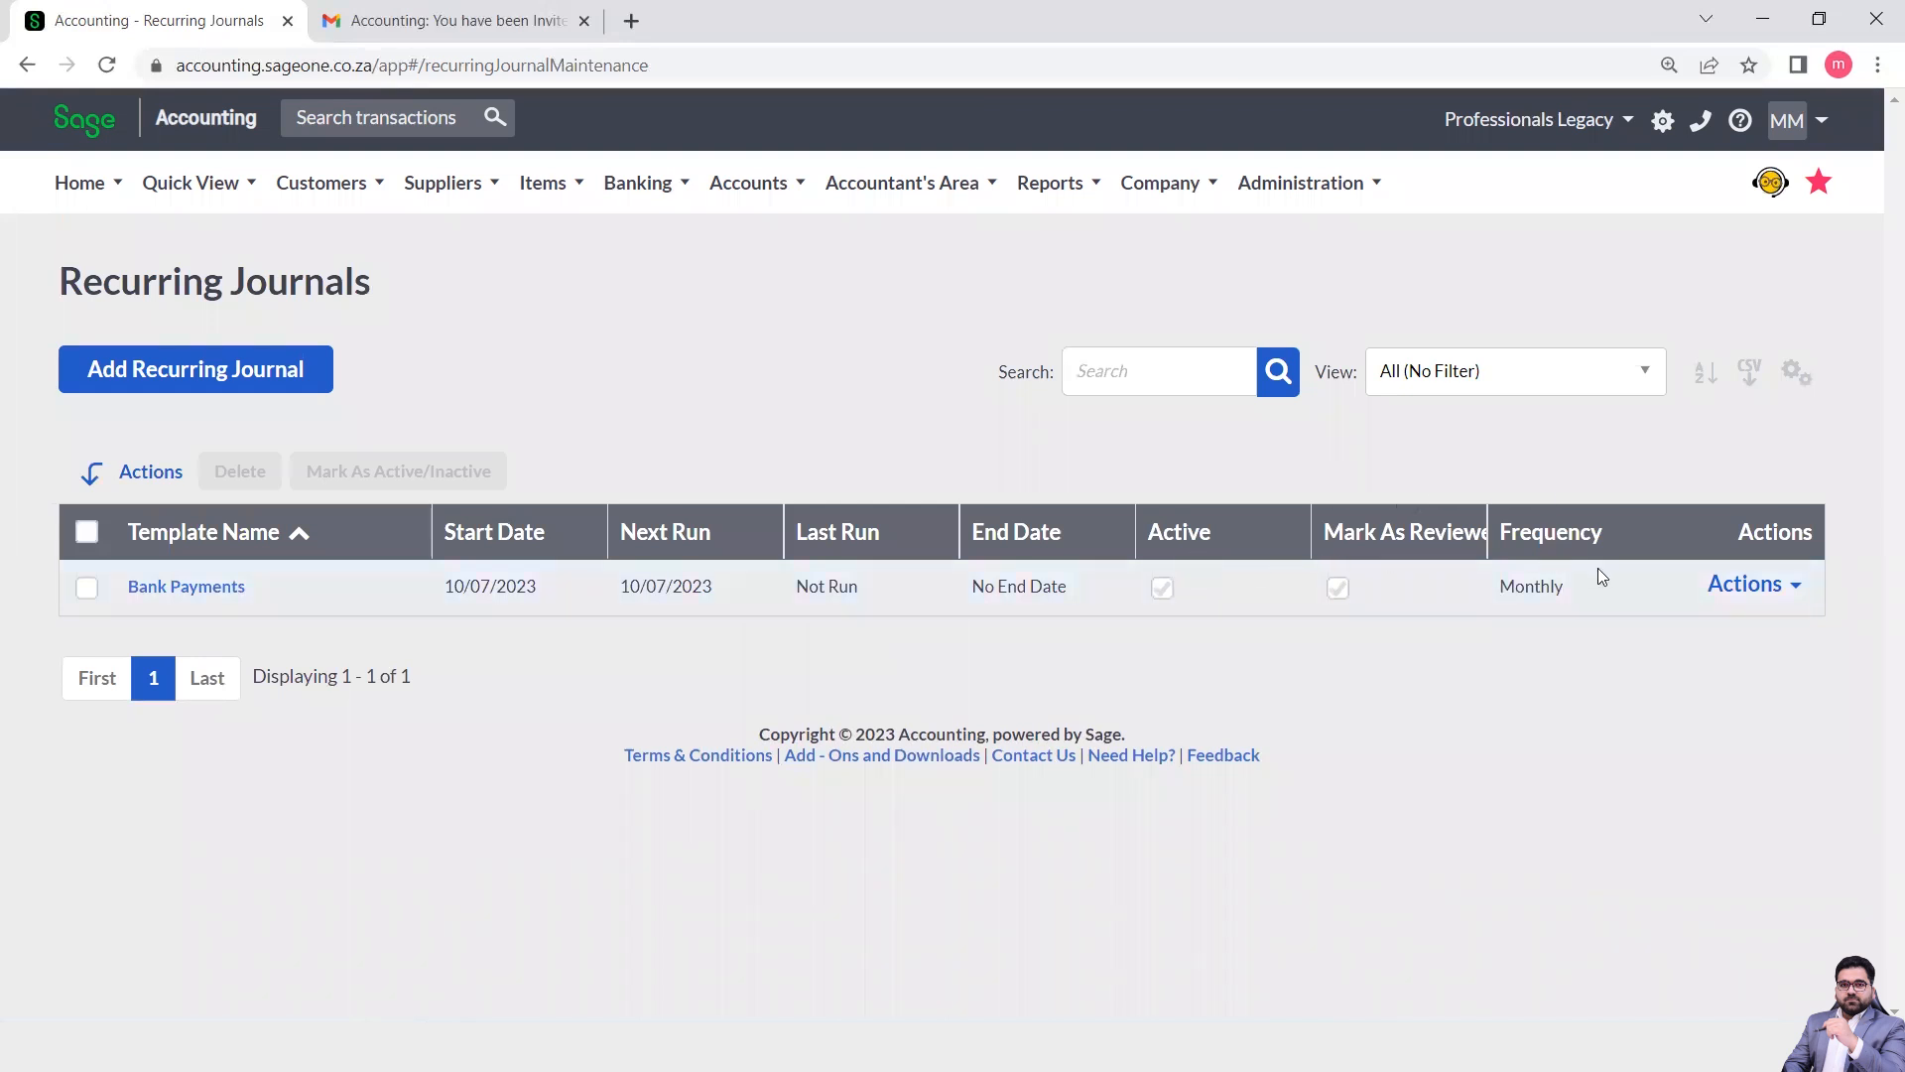
Examine the actions available for the Bank Payments recurring journal and the VAT and report options of the Accountant's Area.
click(1726, 601)
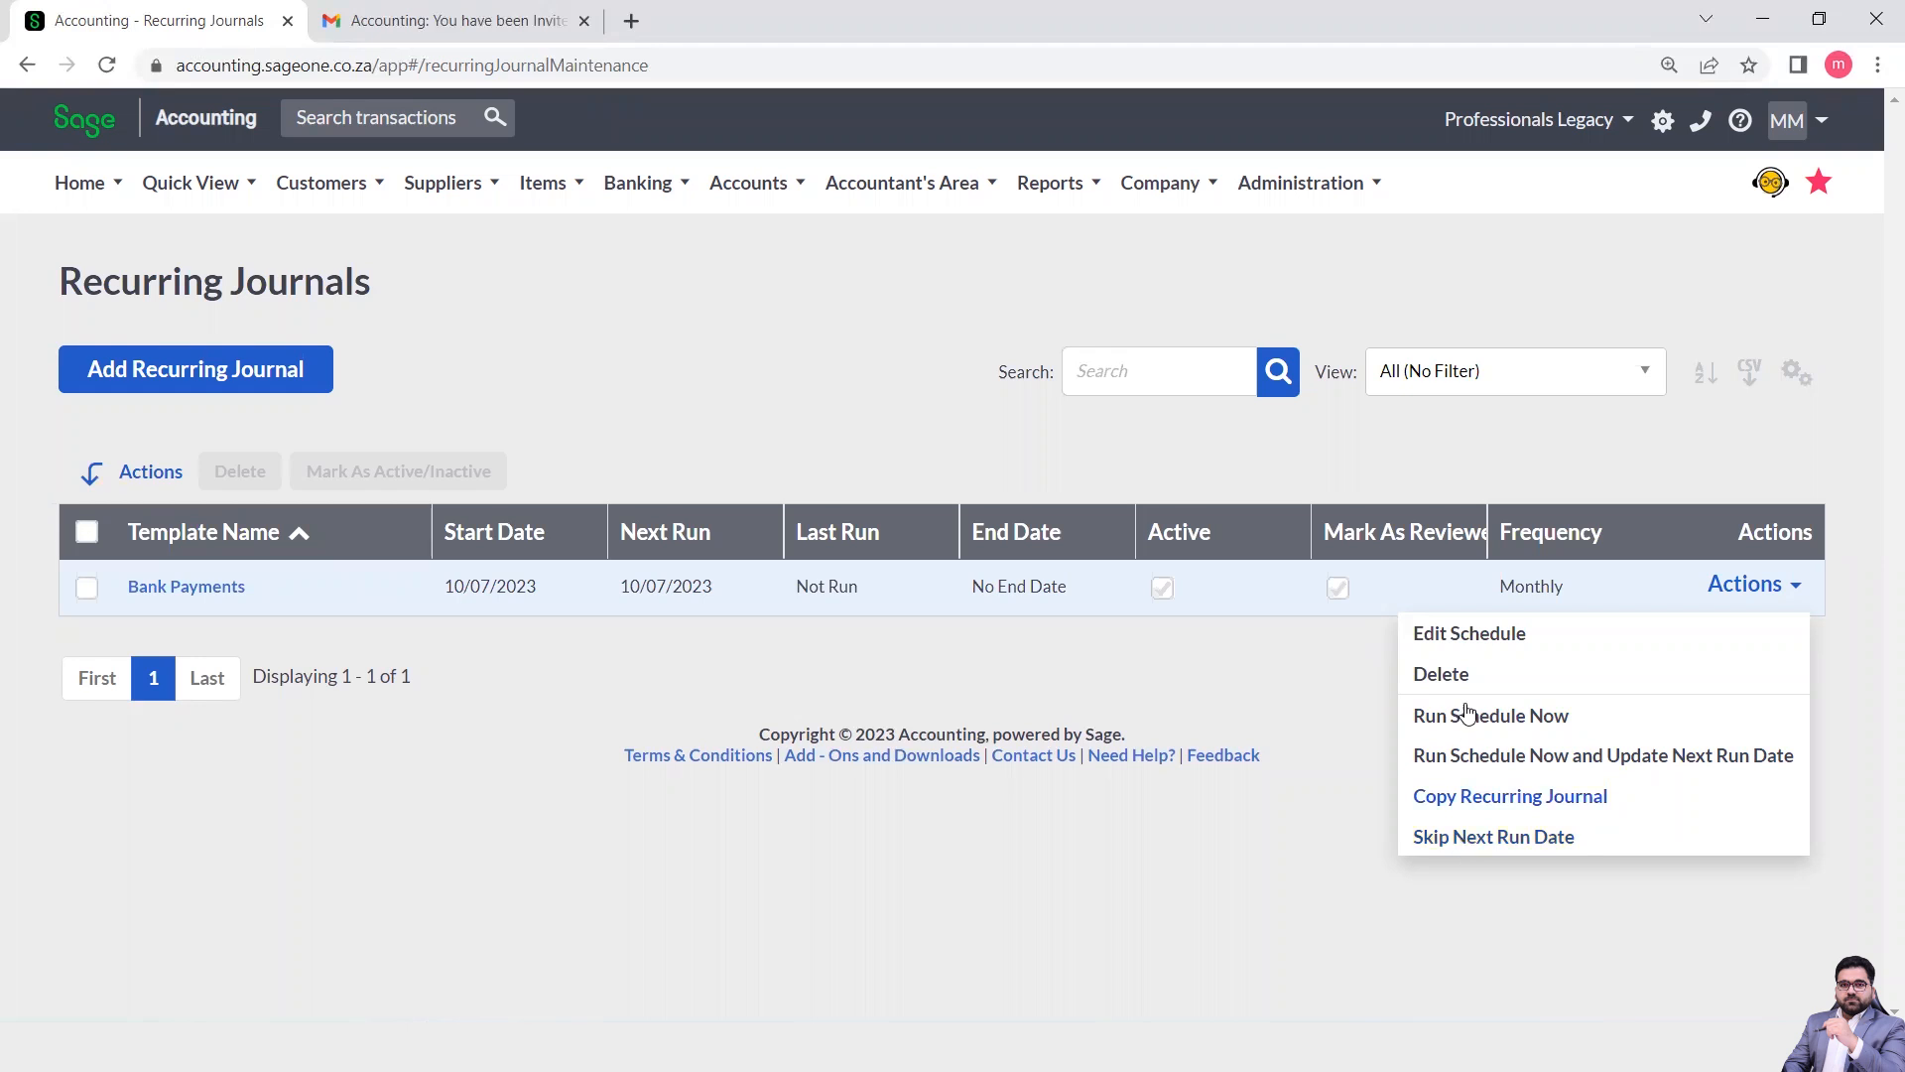
mouse_move(885, 206)
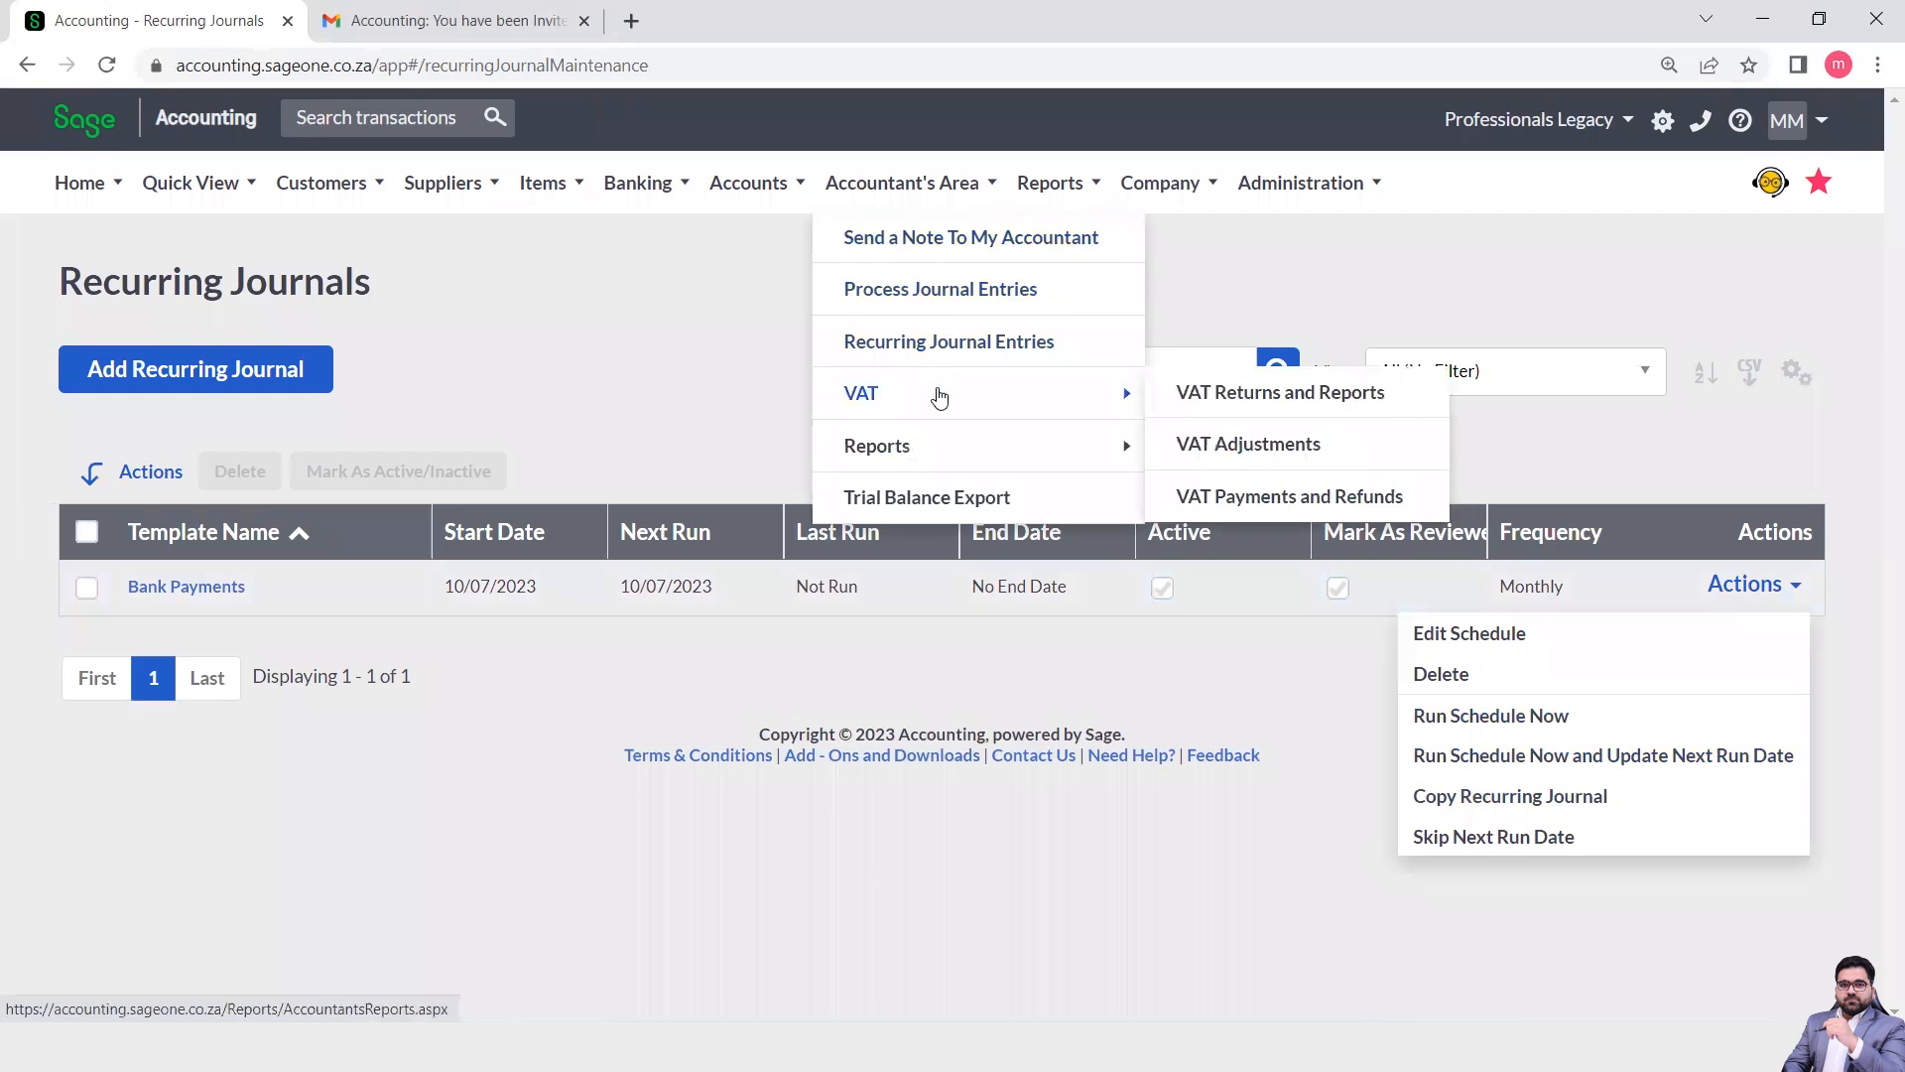
mouse_move(932, 461)
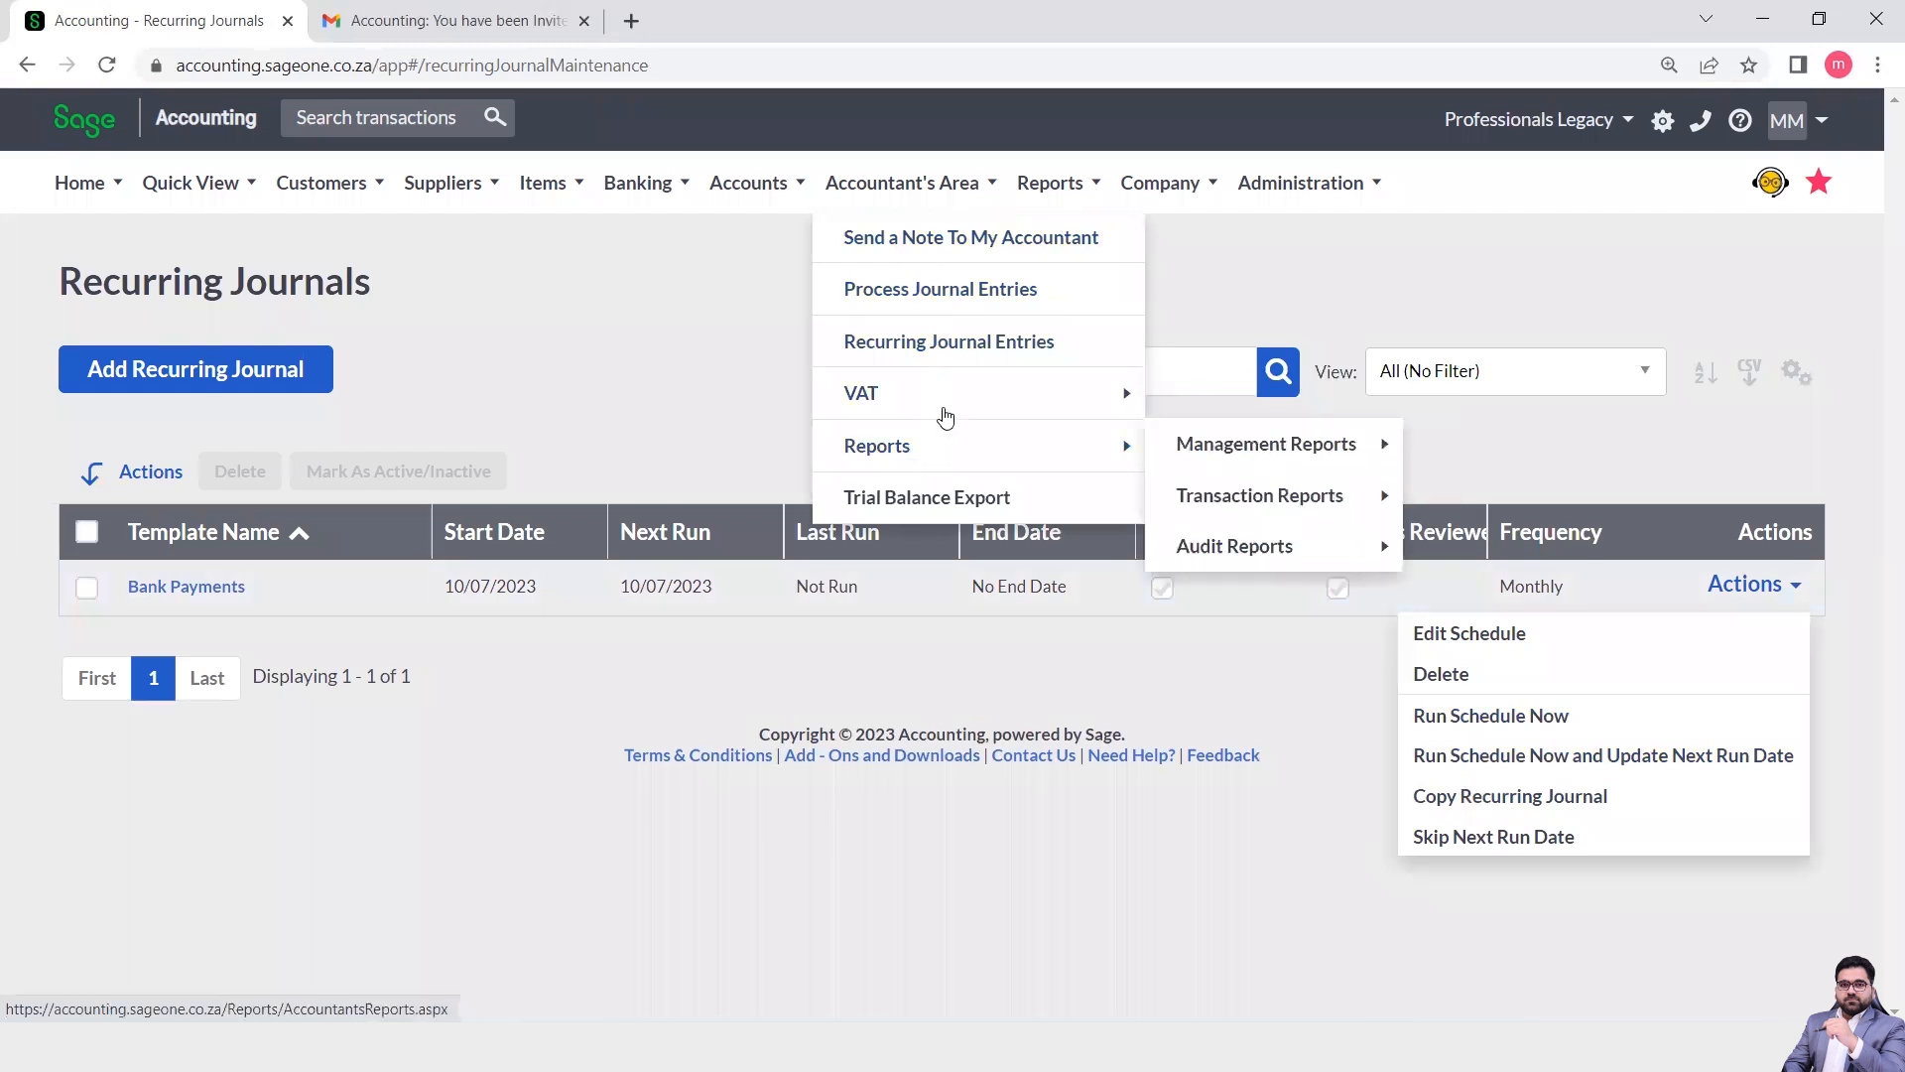
Create a company budget named "Budget 01" for Next Year, with the budget amounts entered manually.
mouse_move(1180, 176)
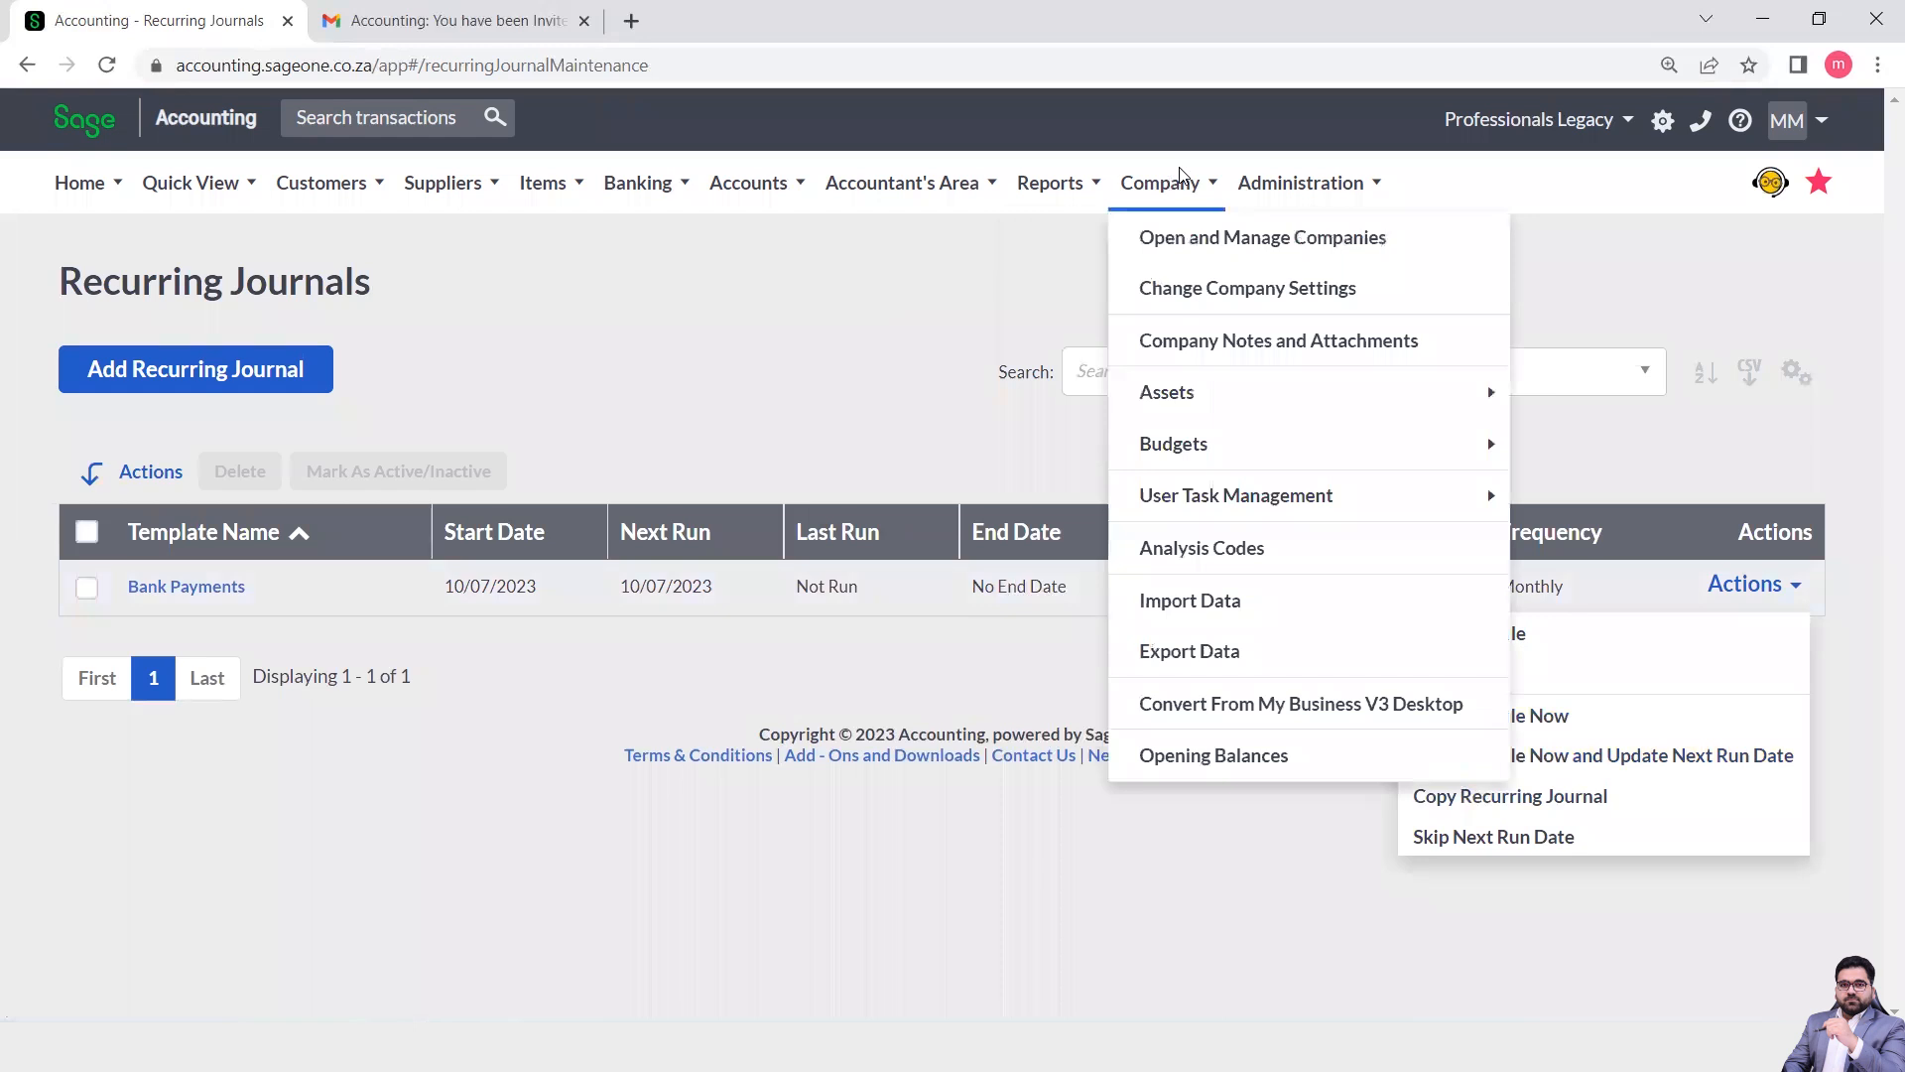
mouse_move(1249, 458)
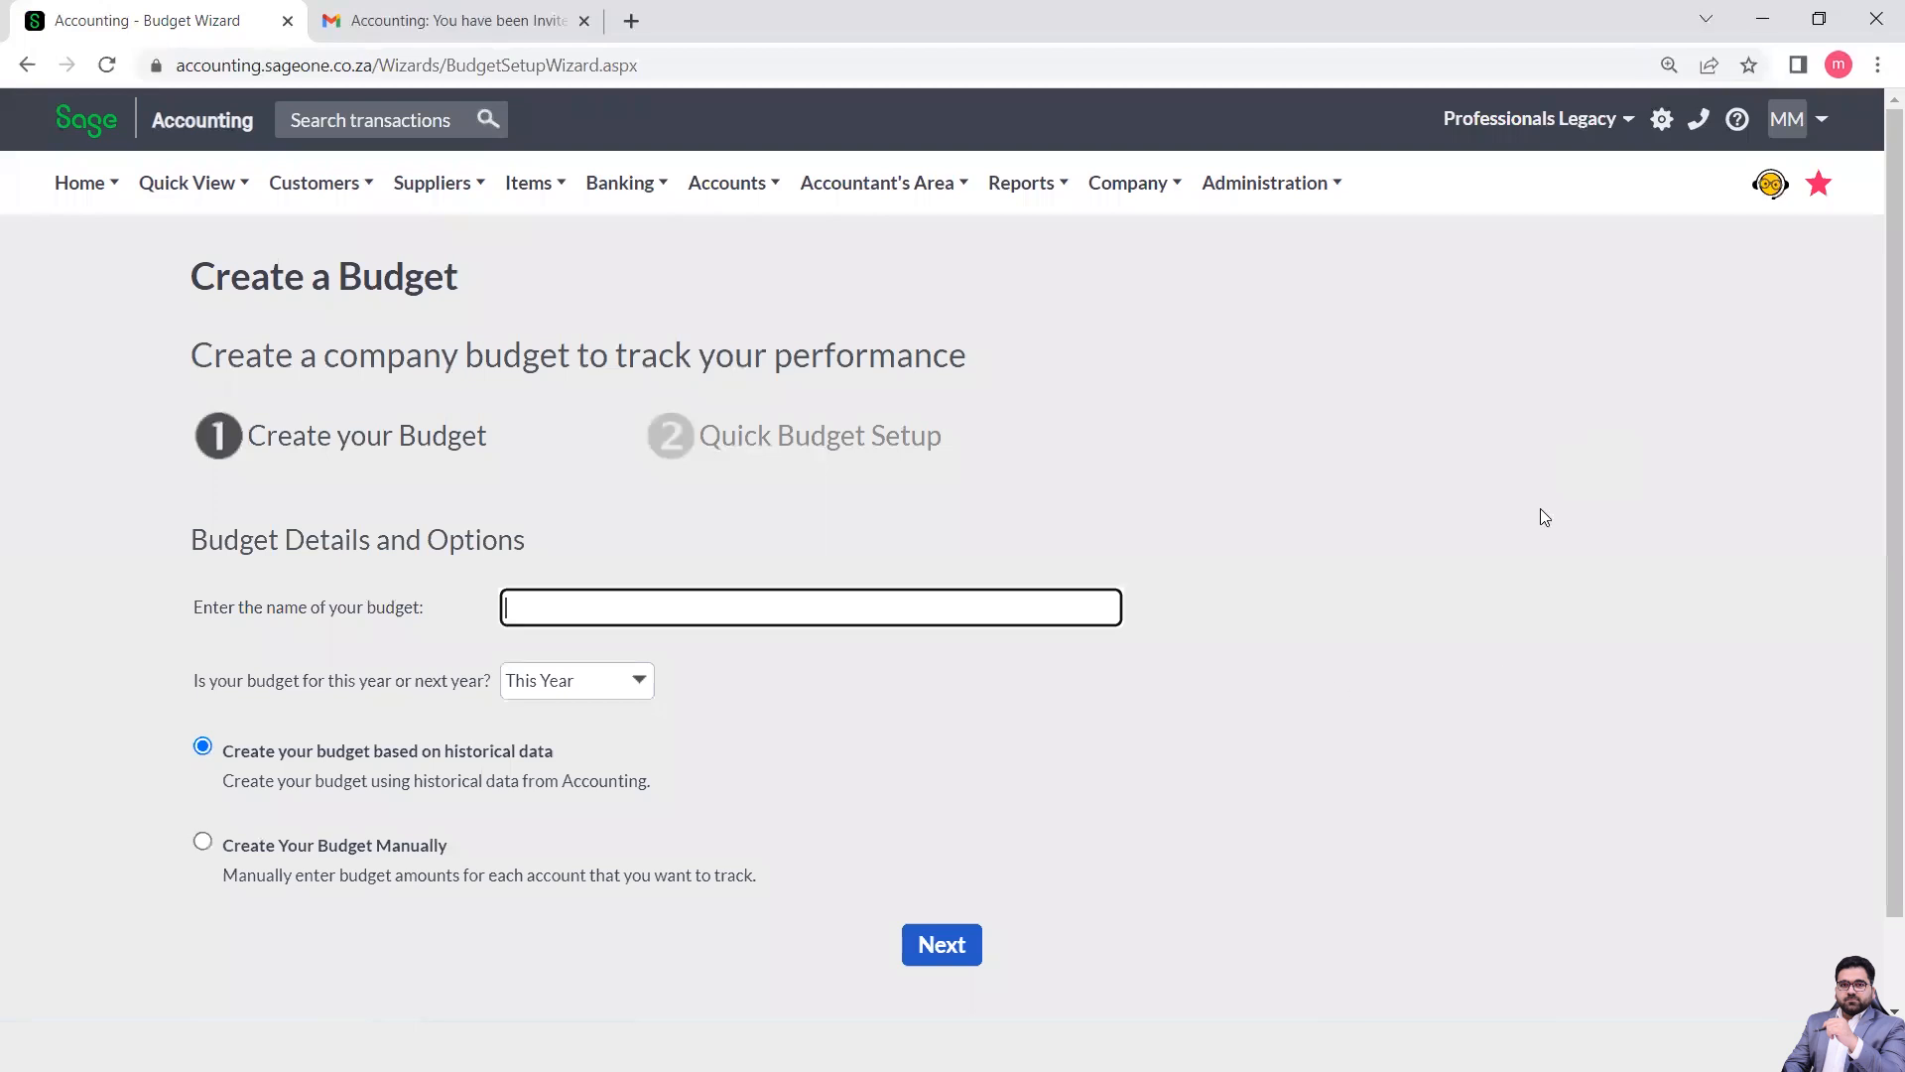
scroll(420, 285, down, 1)
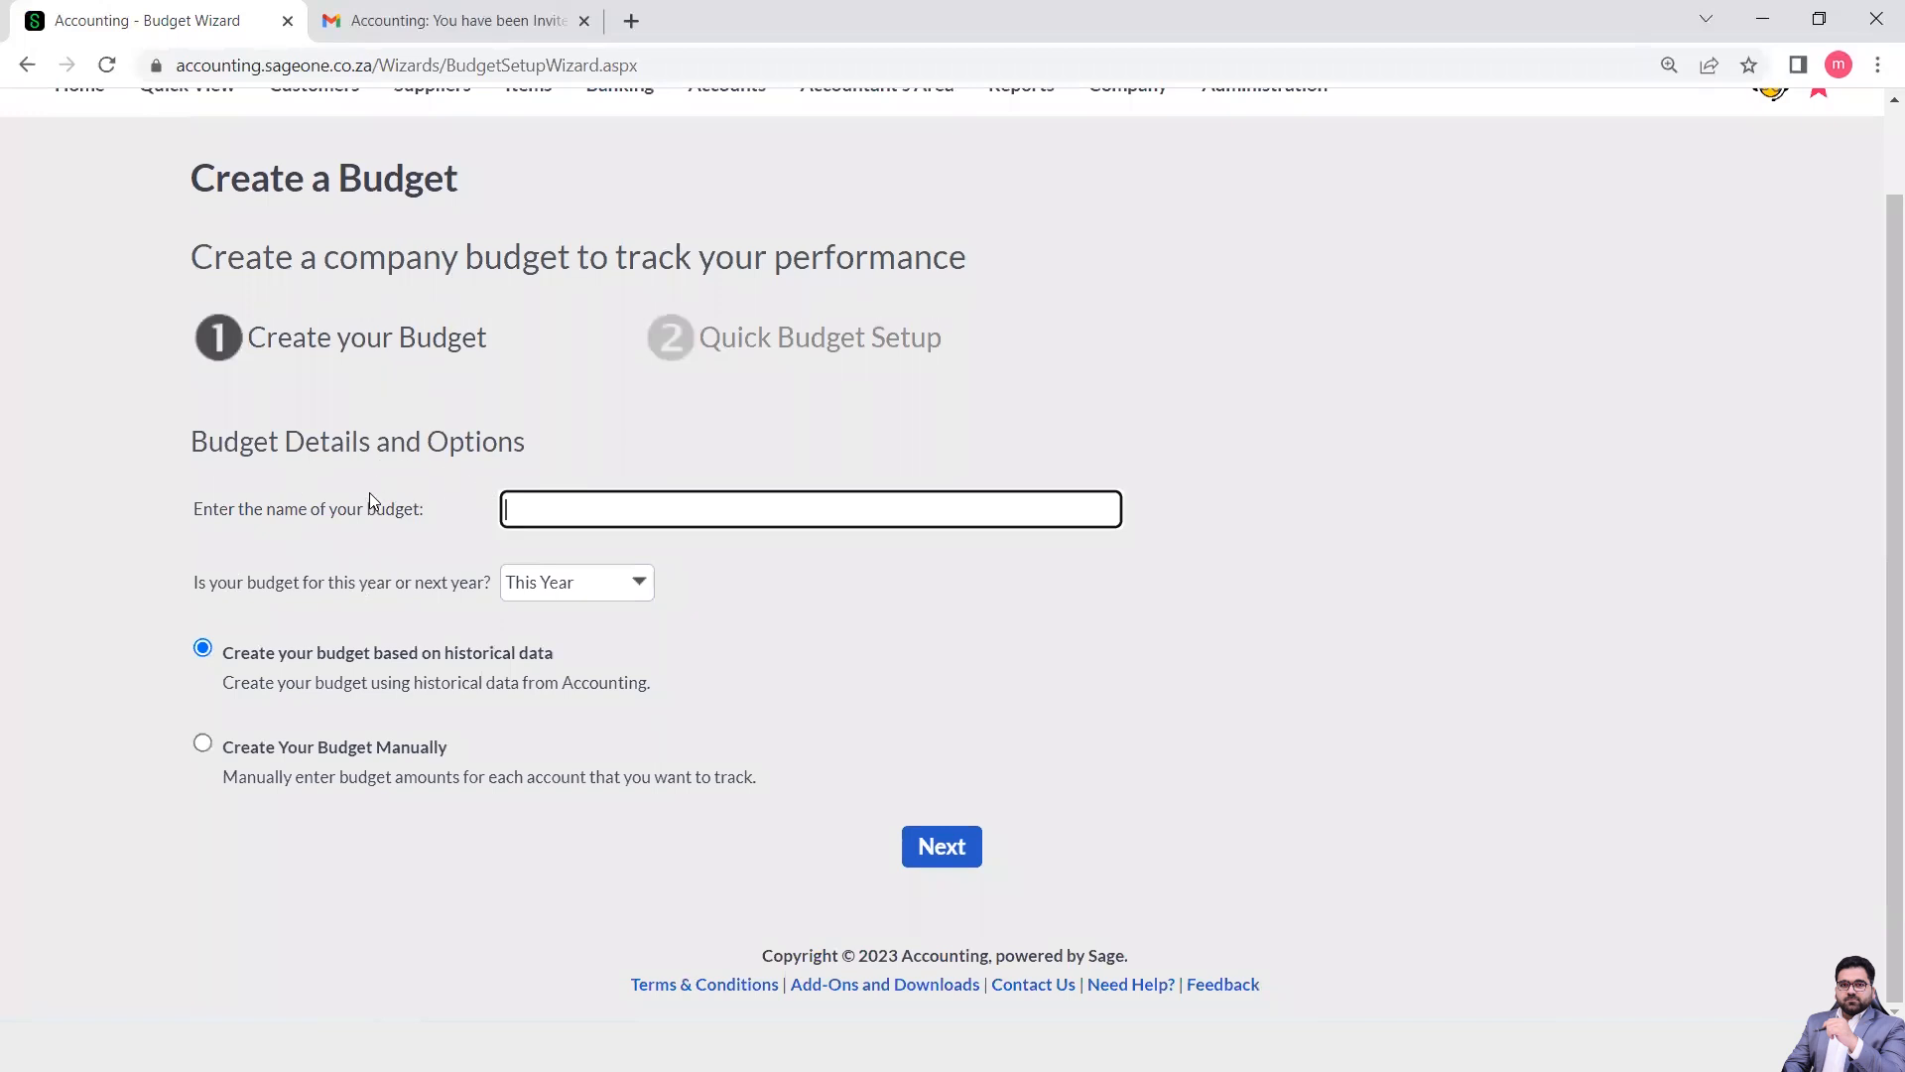
text(Budget 01)
click(639, 586)
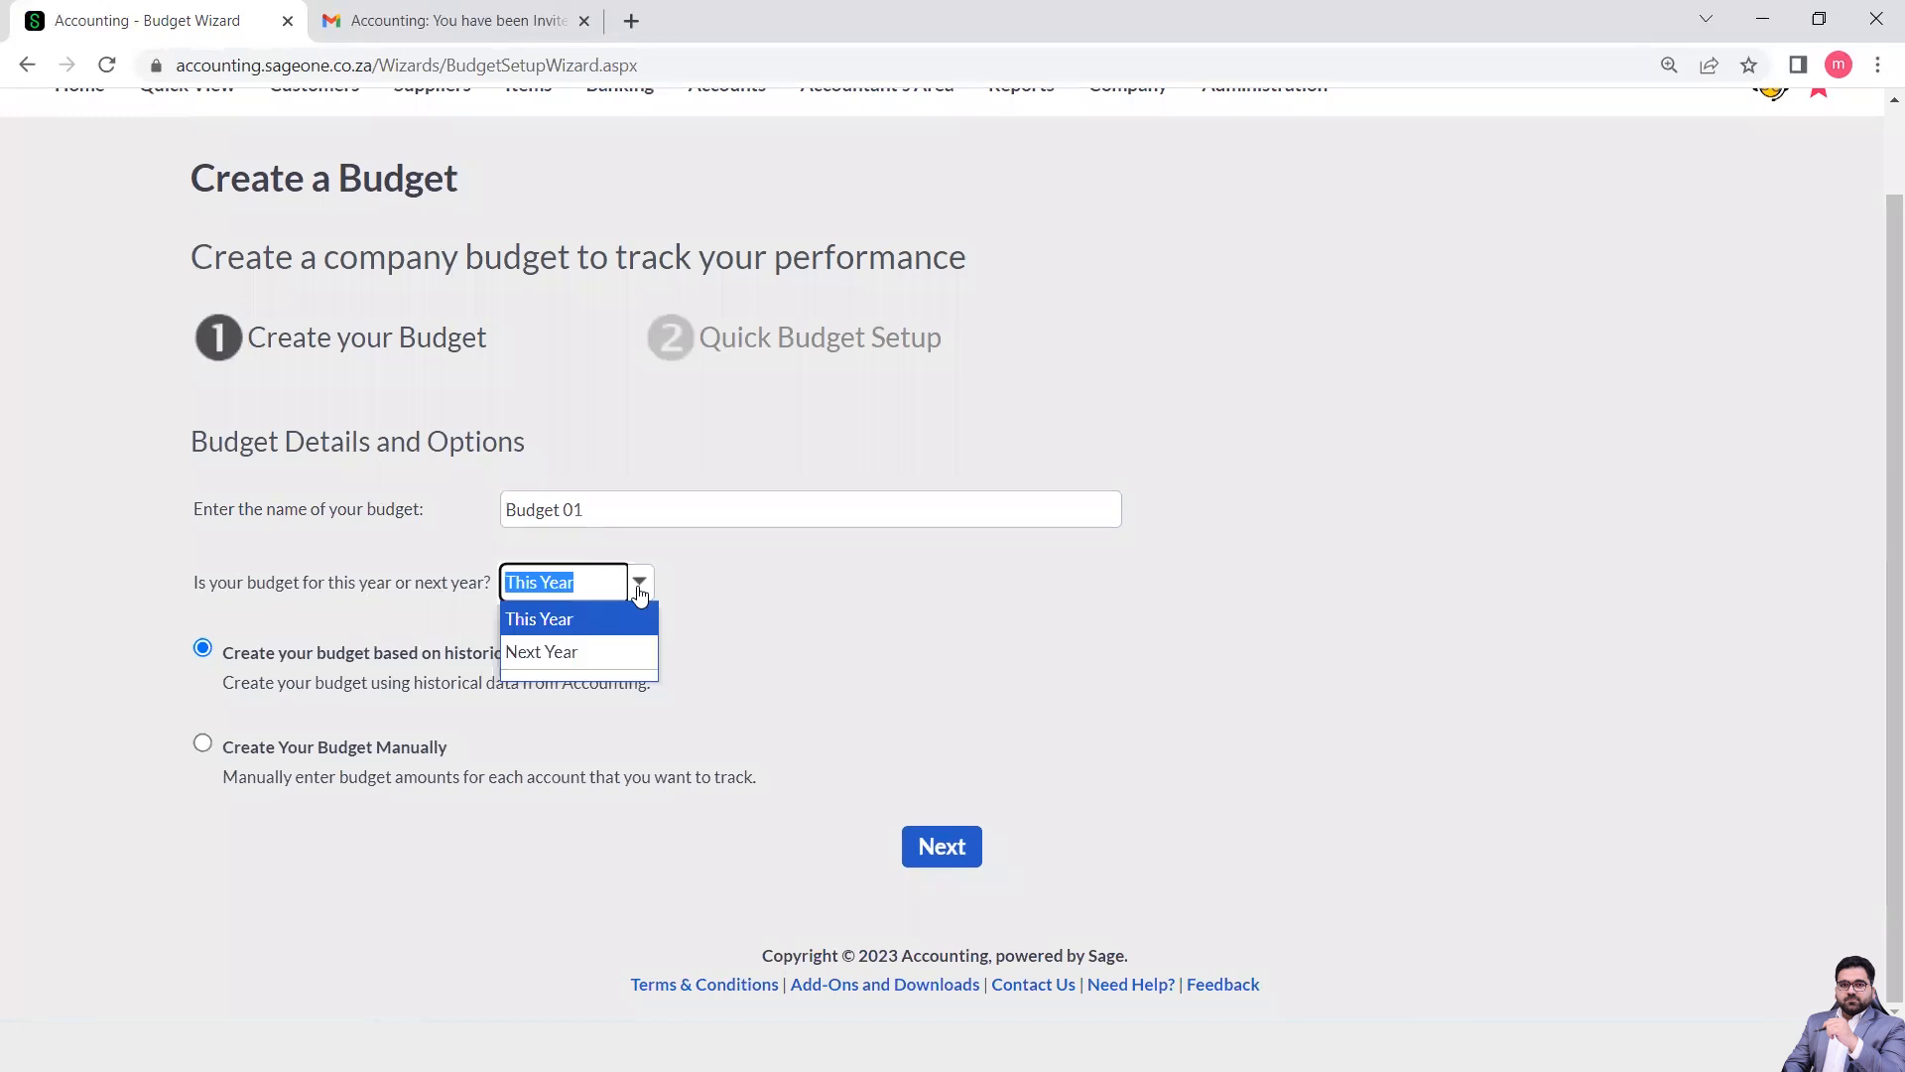
click(582, 651)
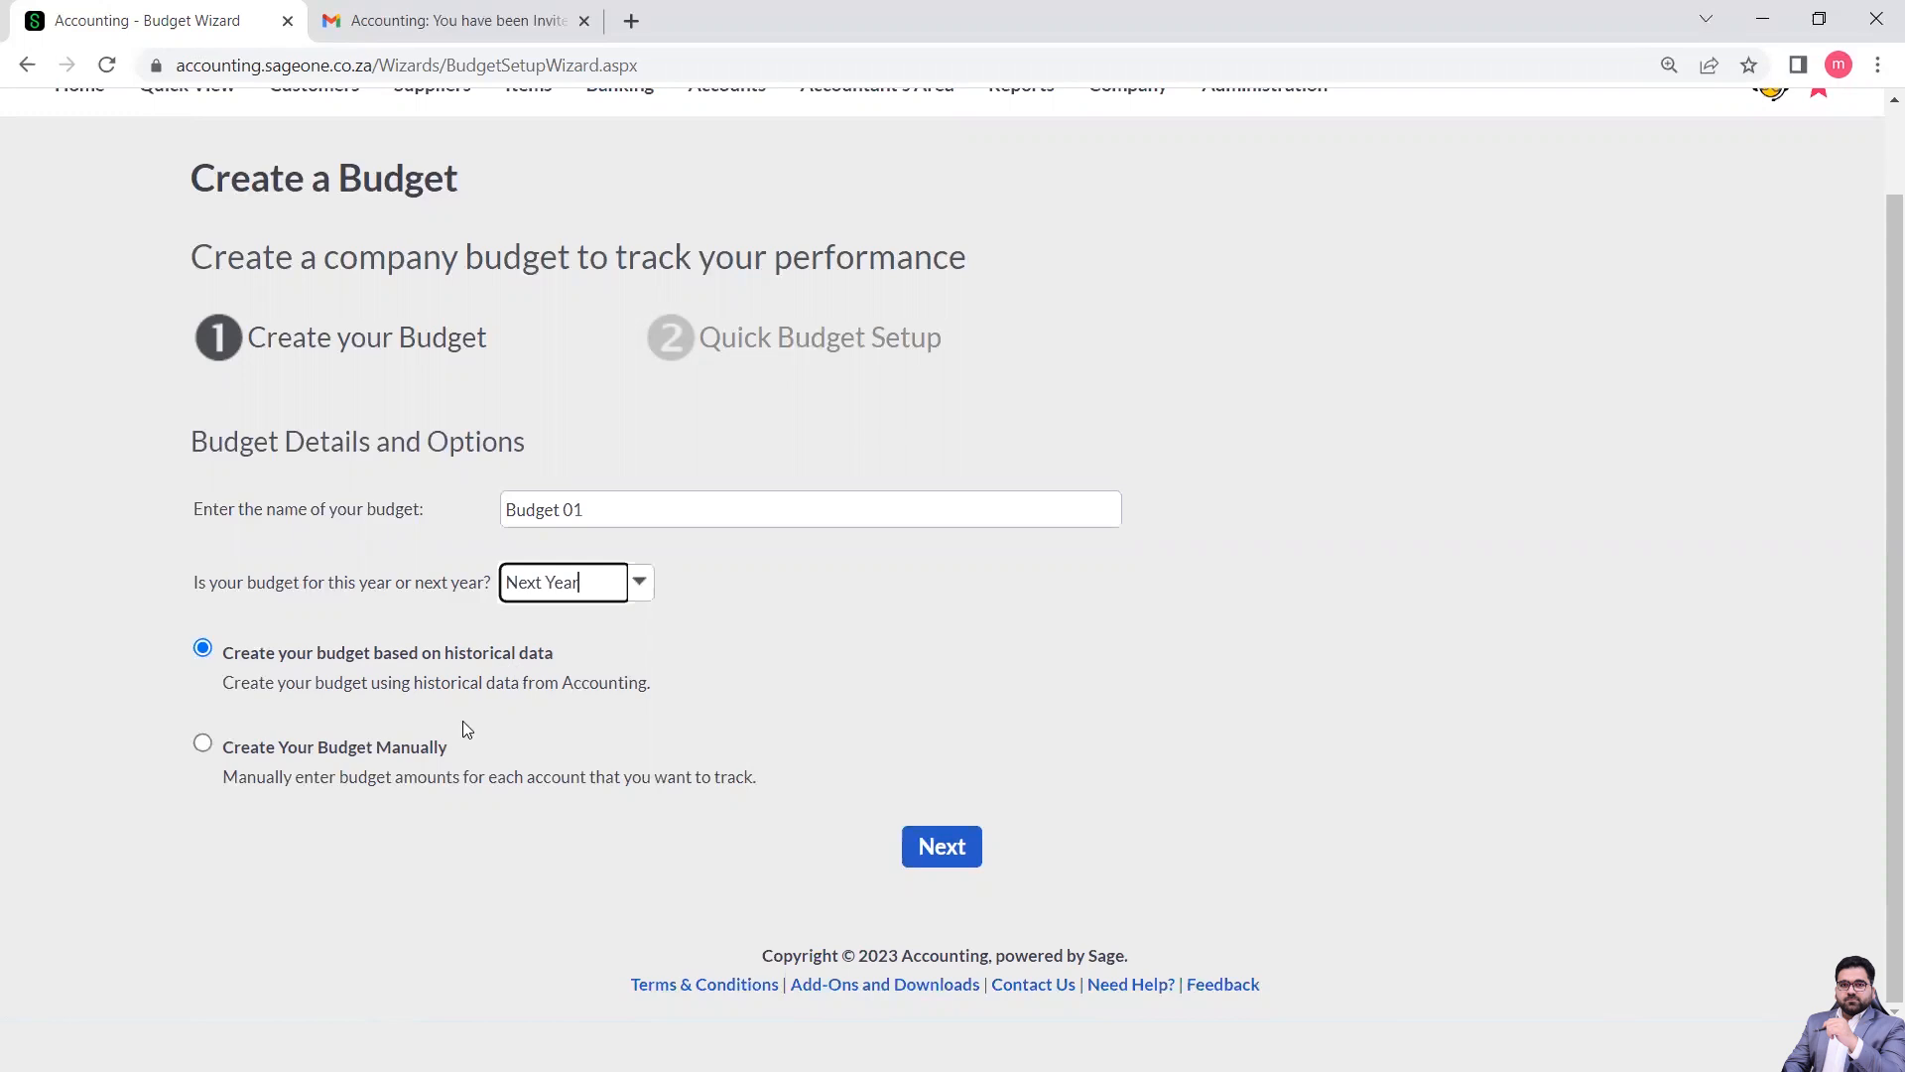
click(205, 742)
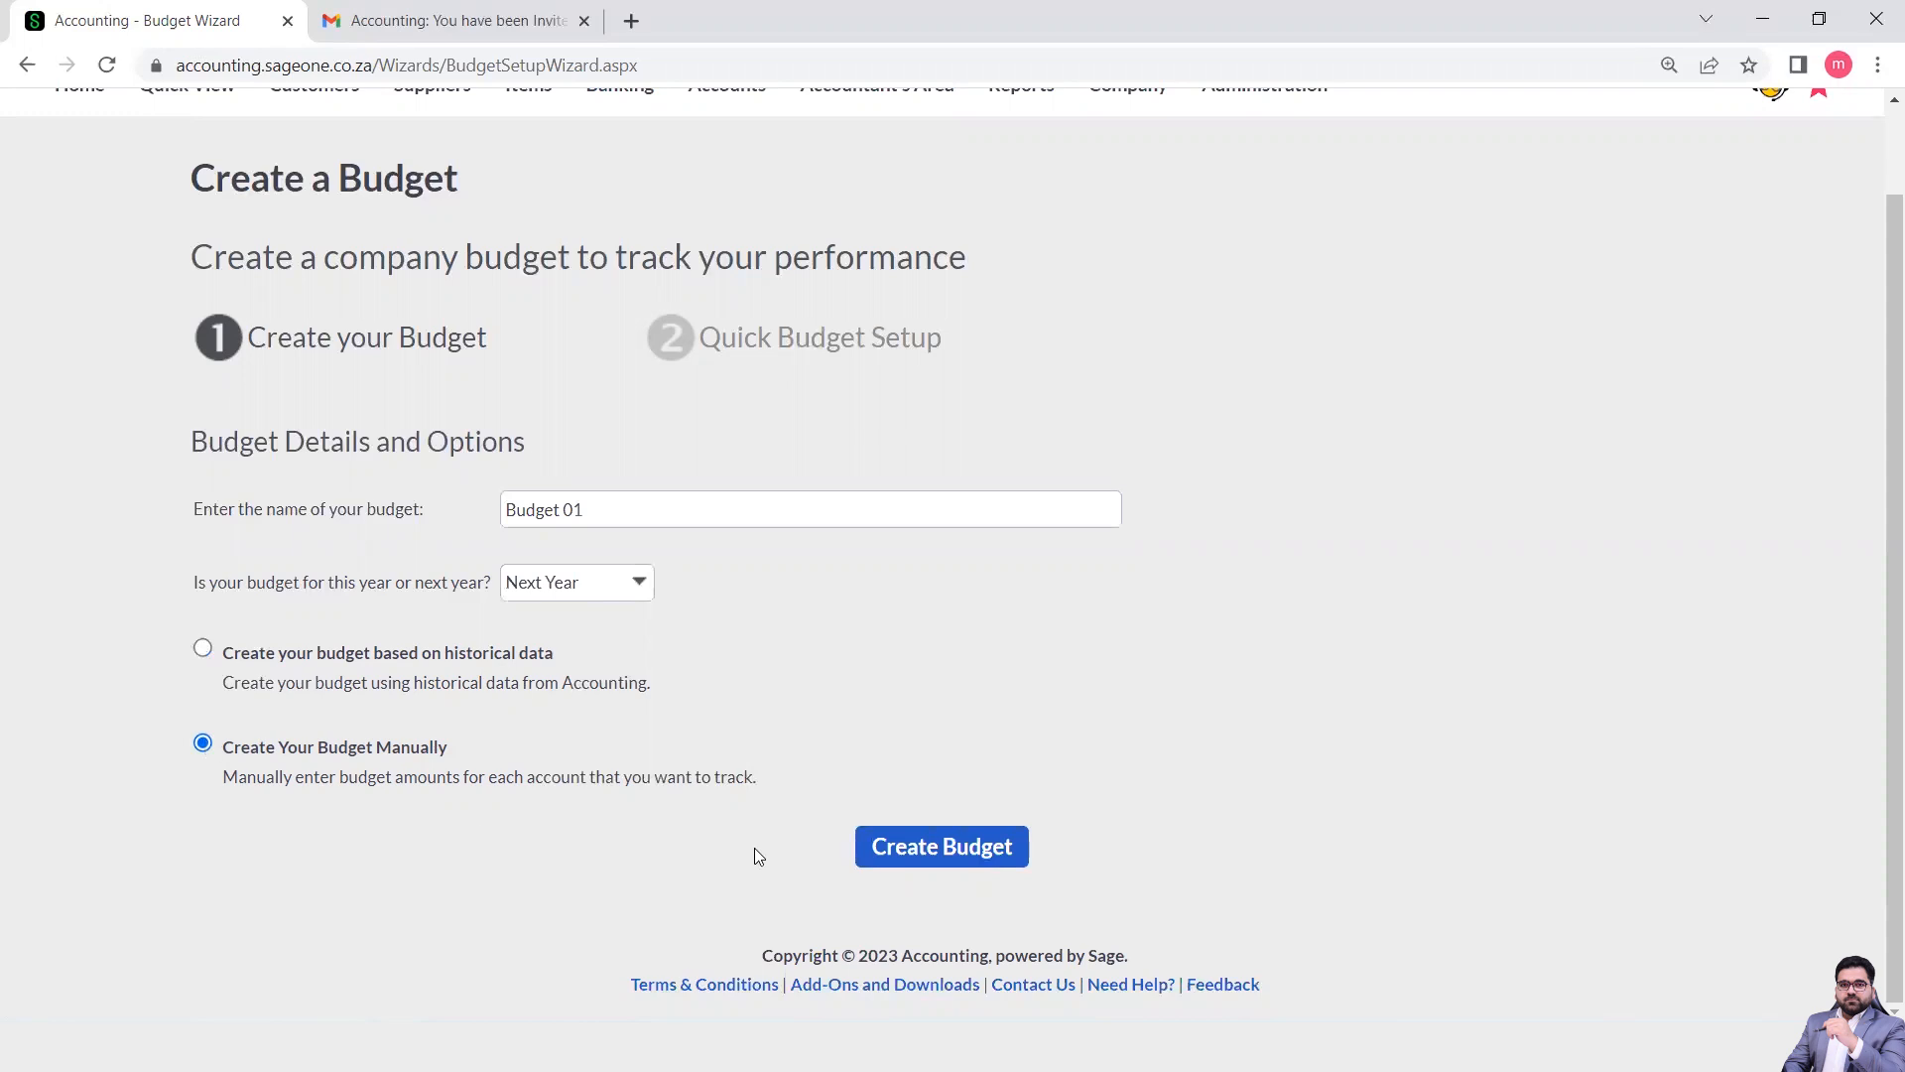
click(885, 859)
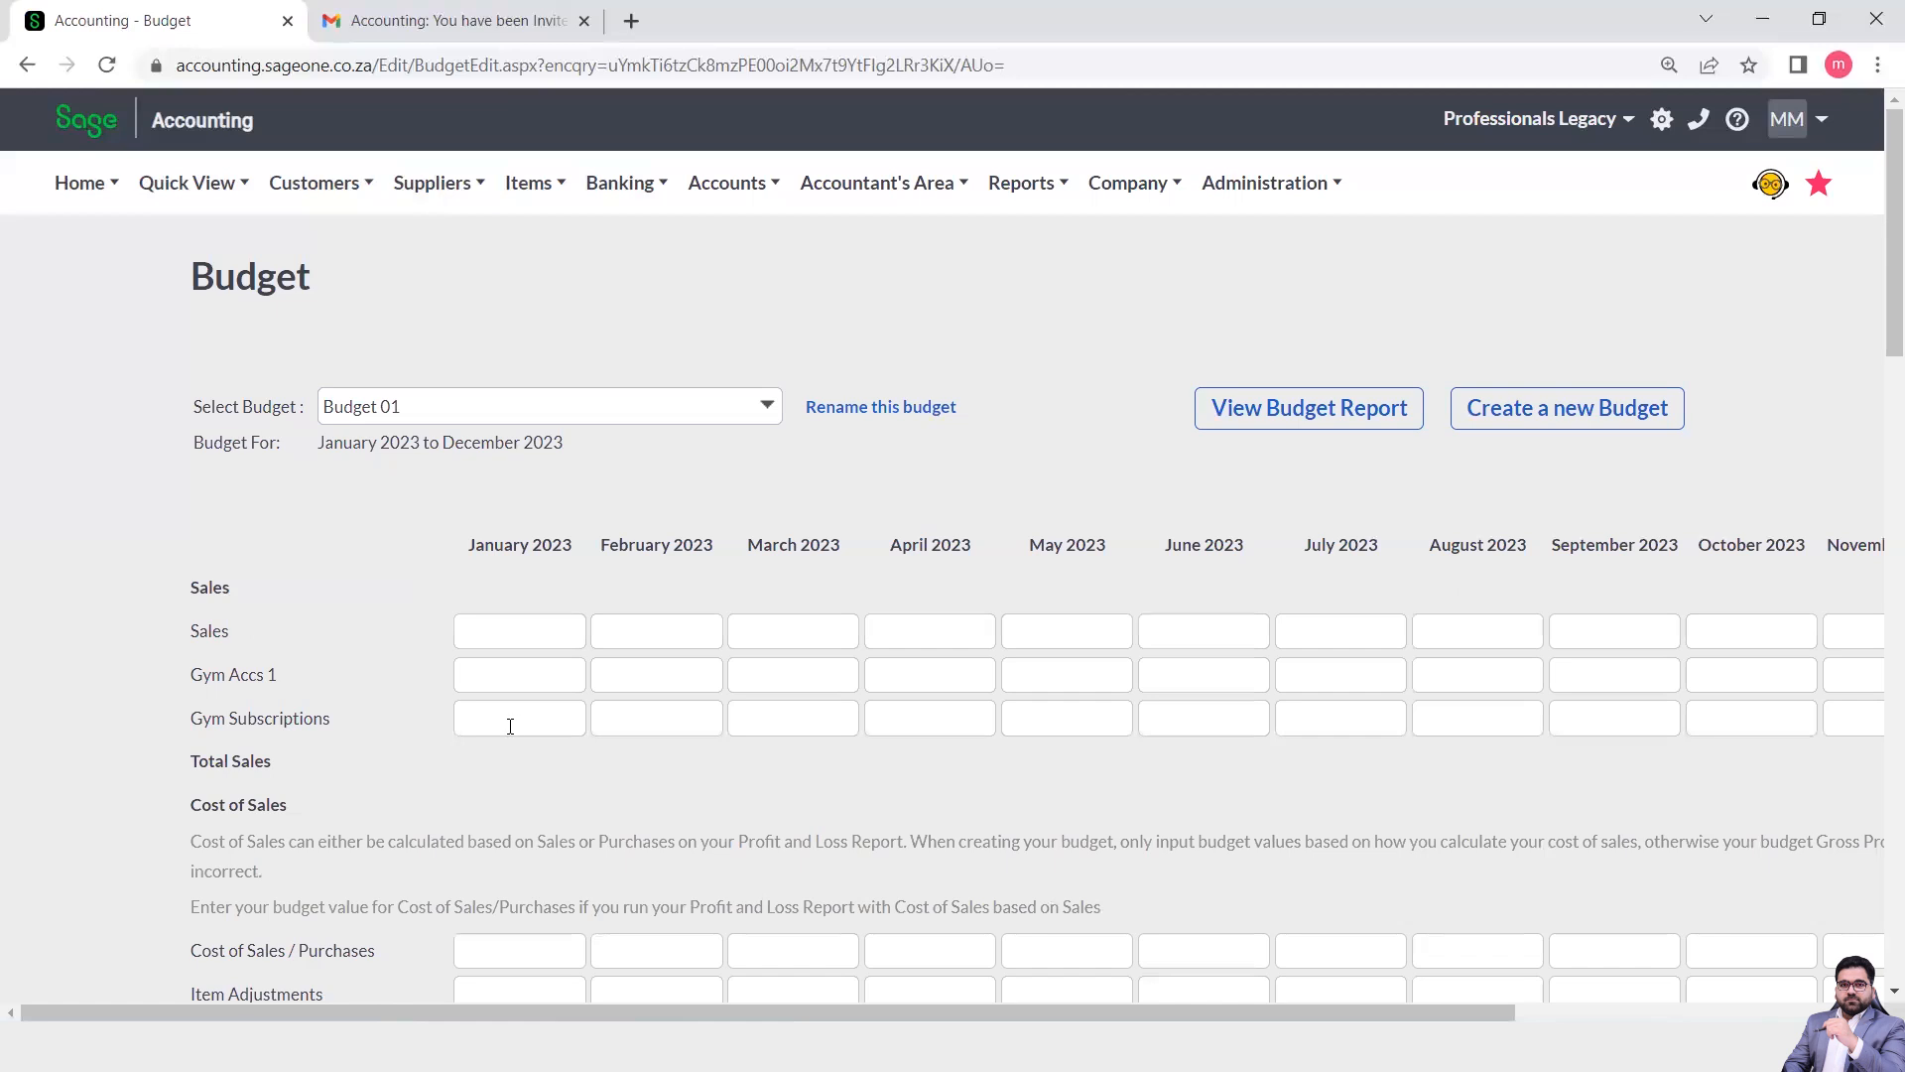
Set the January 2023 budget value of the Sales account to 5000000.
scroll(530, 733, down, 5)
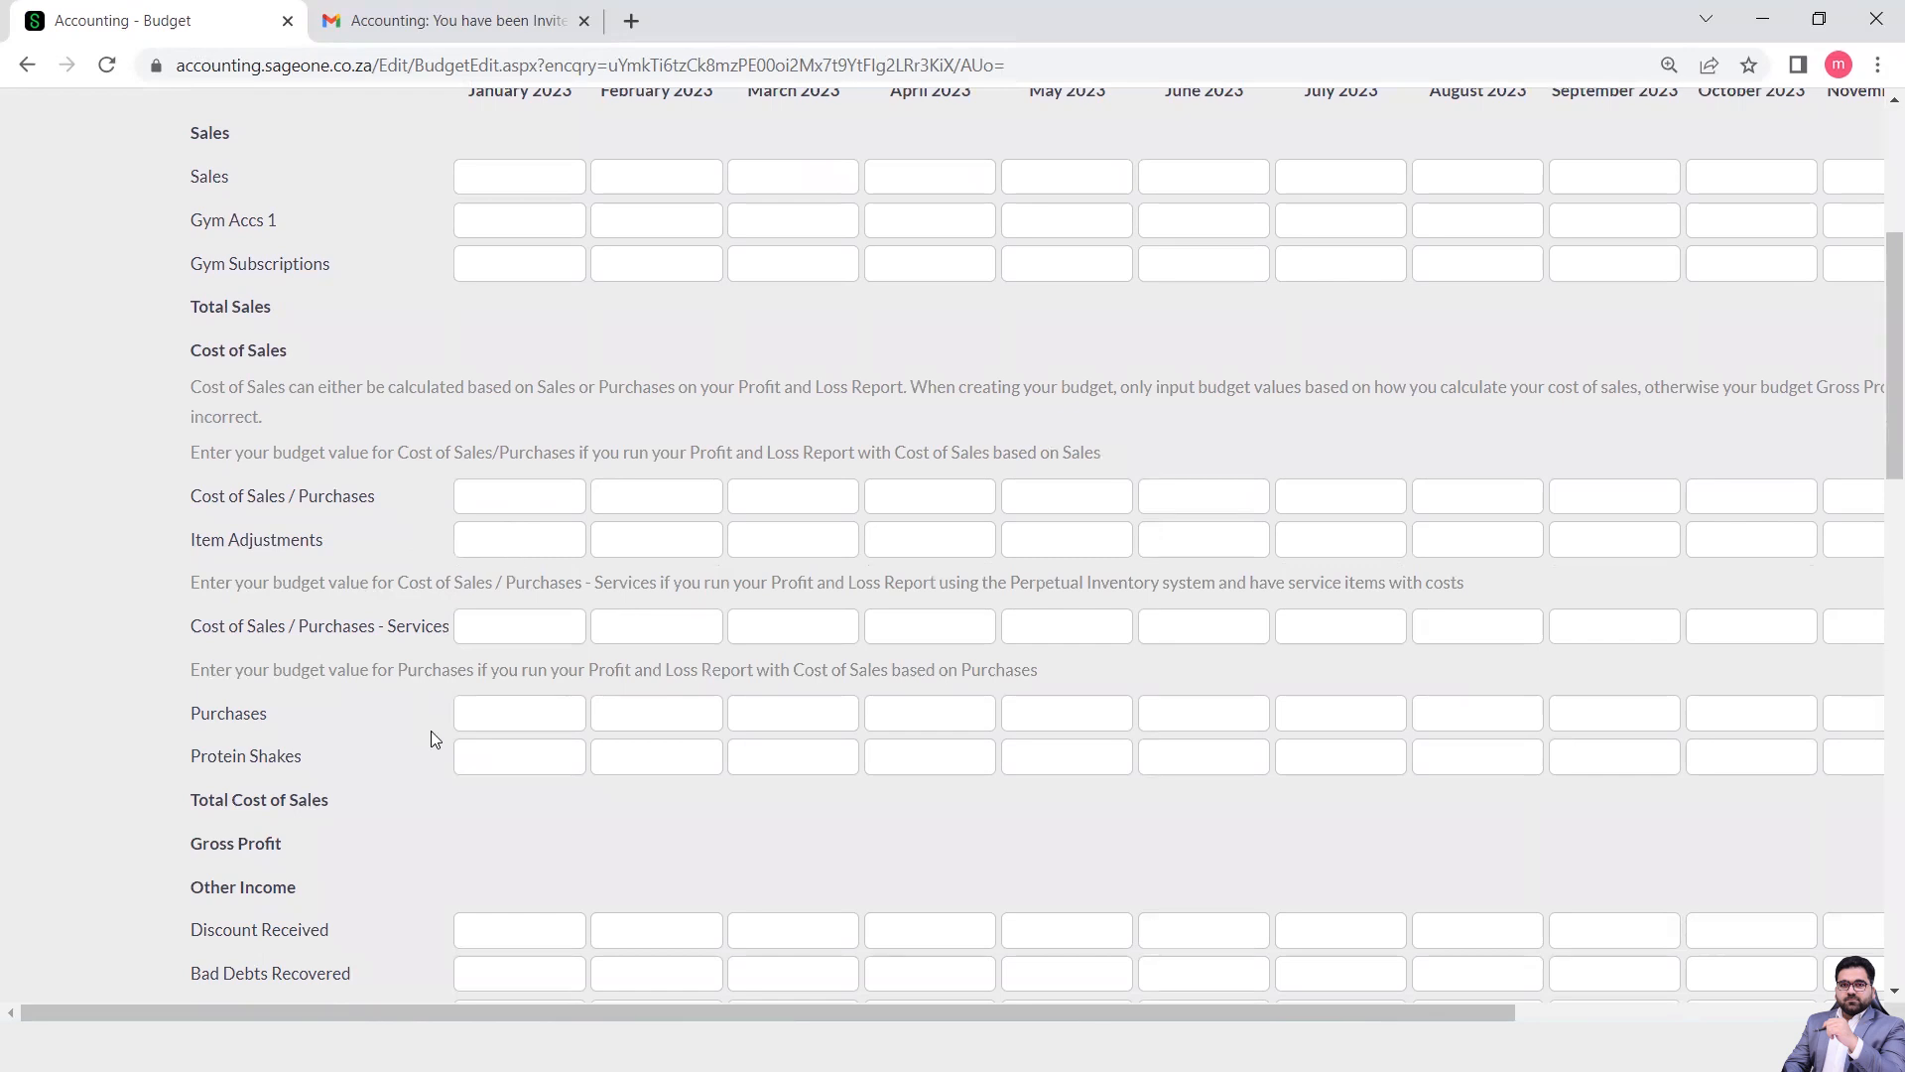
scroll(456, 763, down, 12)
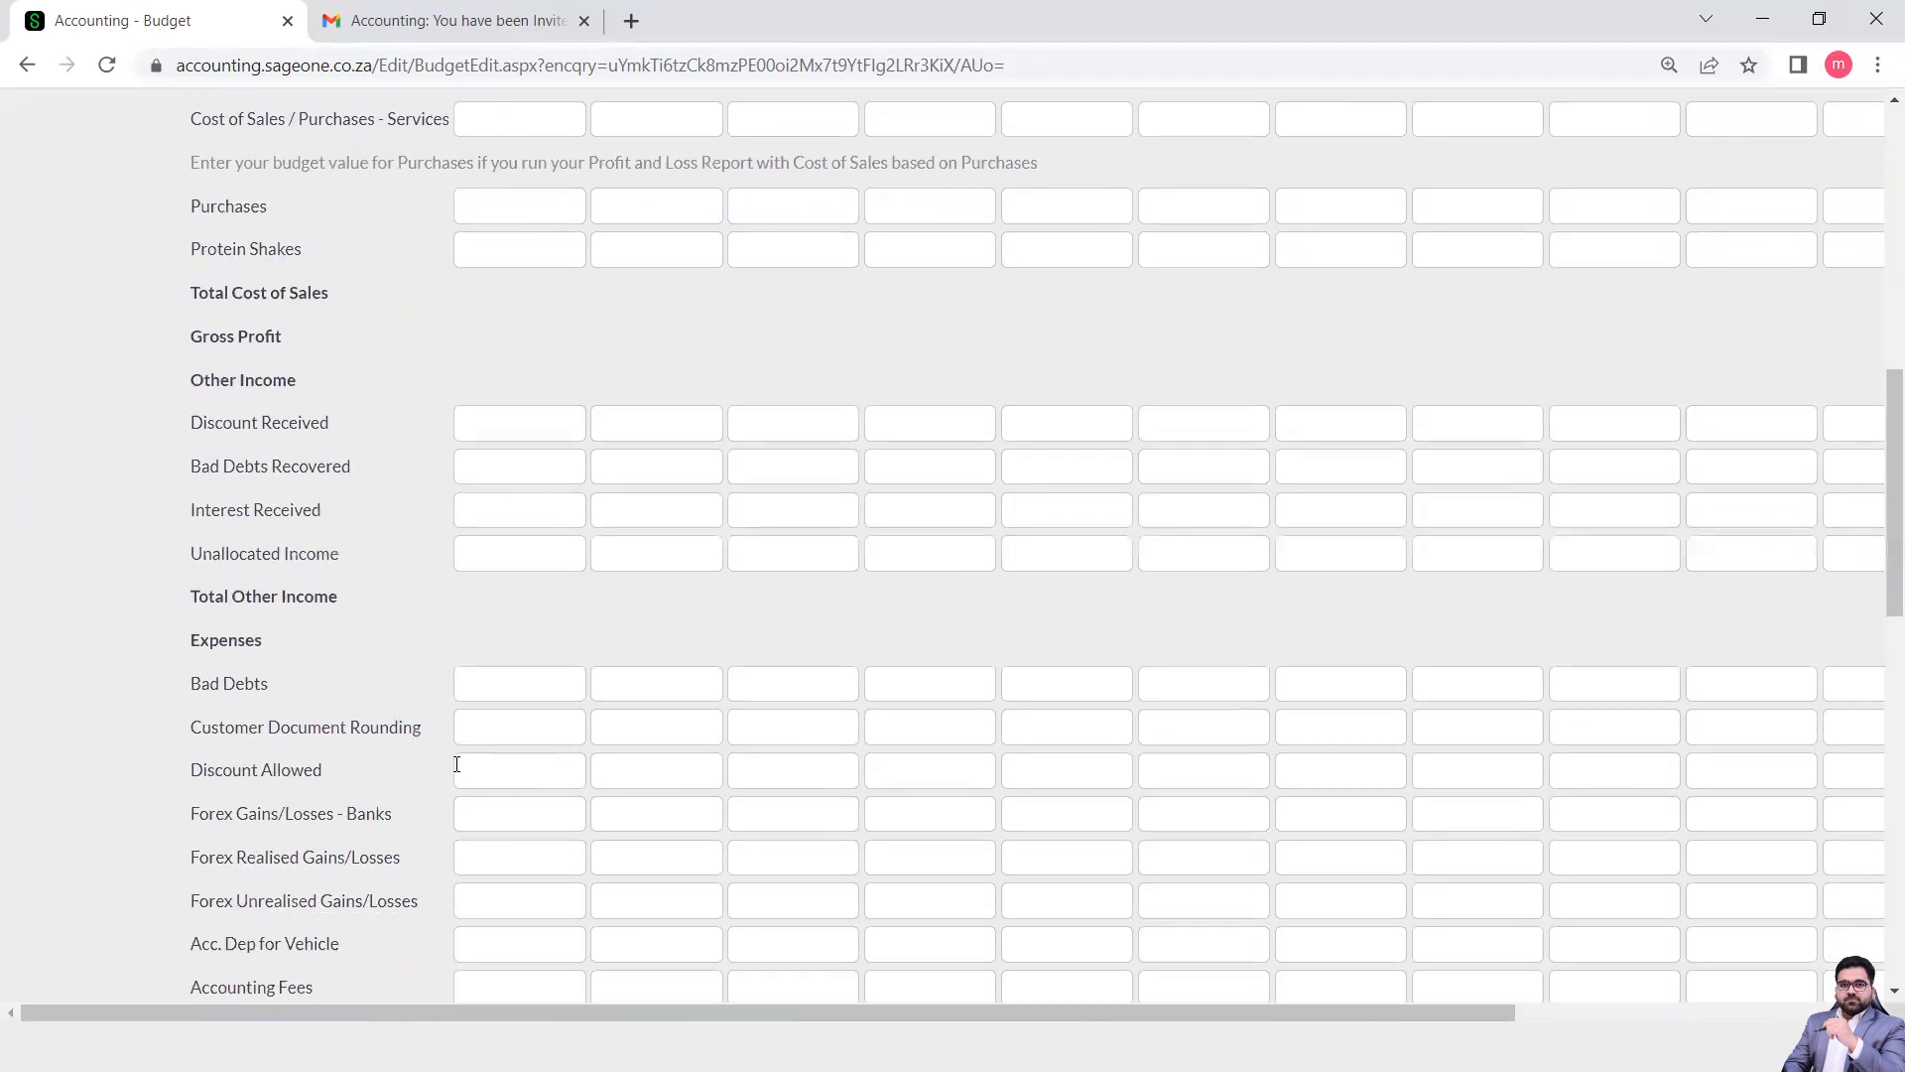
scroll(456, 763, down, 6)
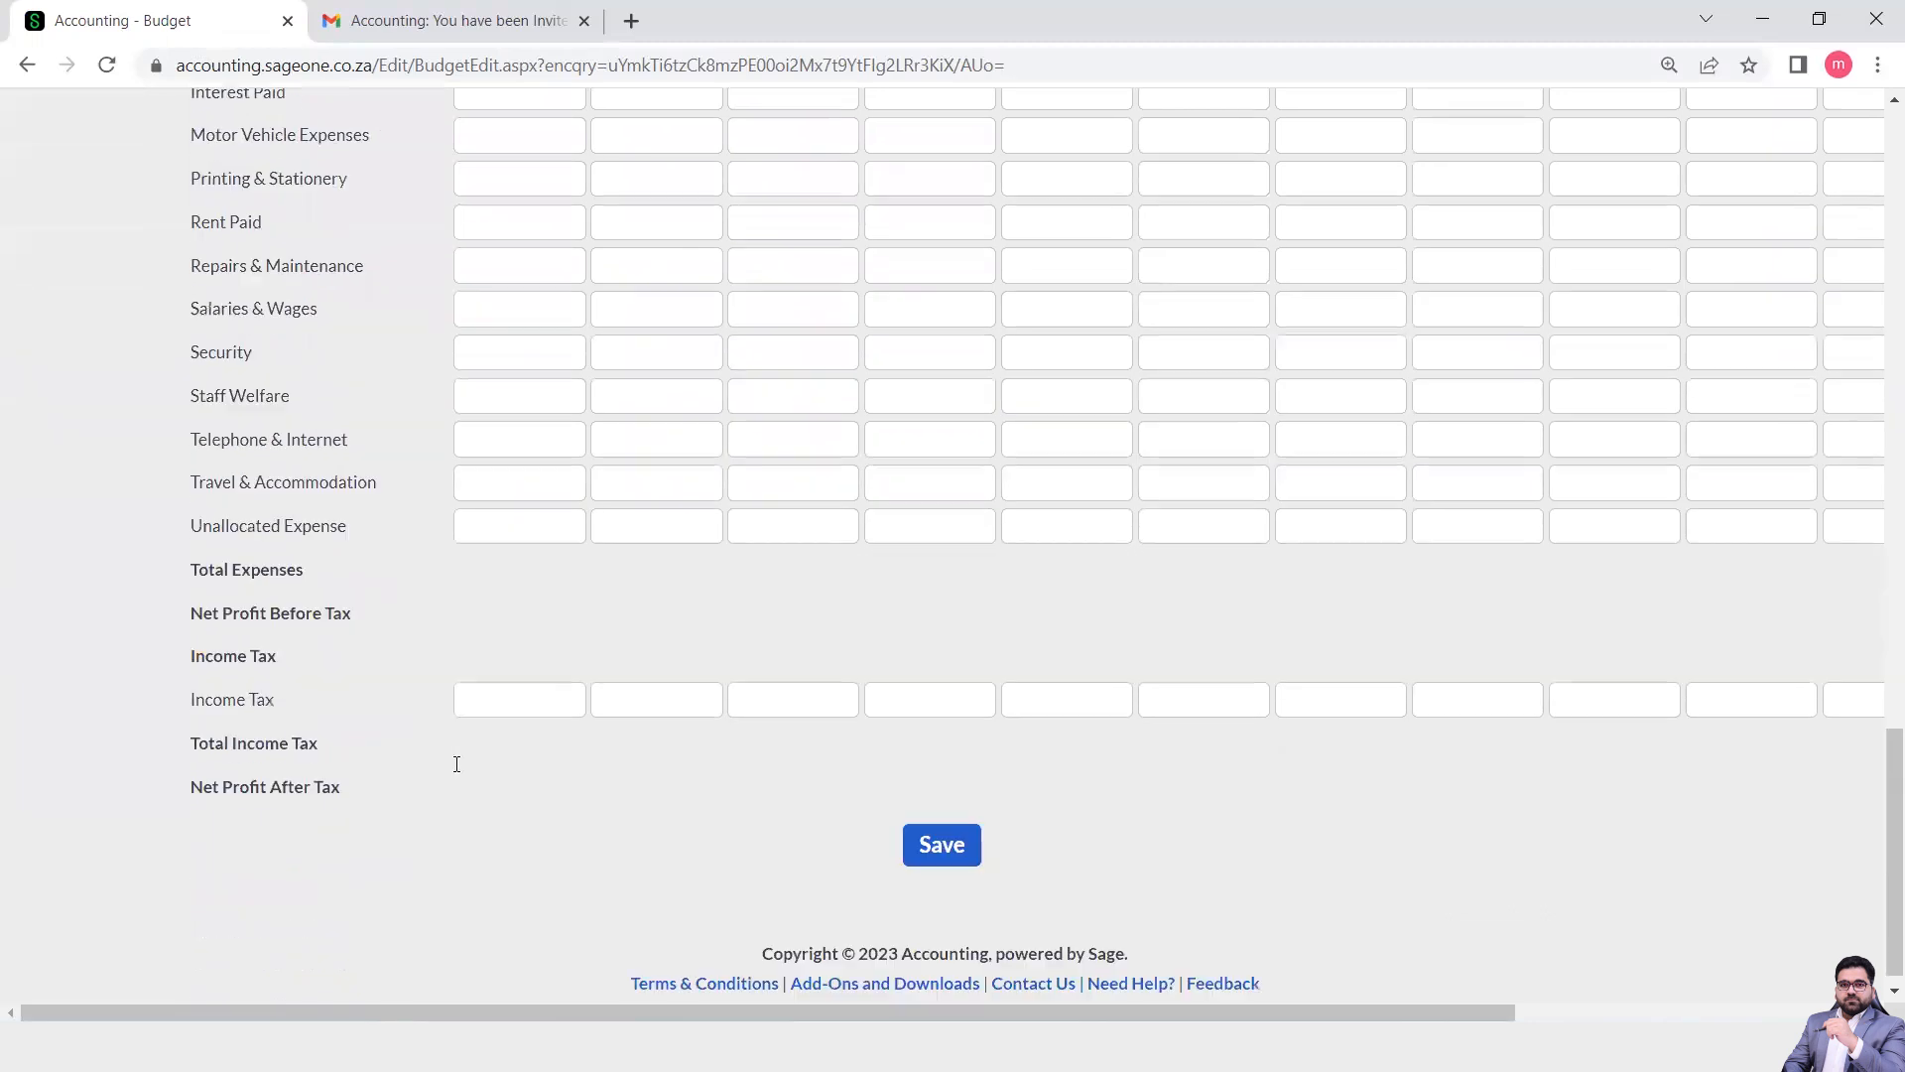
scroll(457, 772, up, 17)
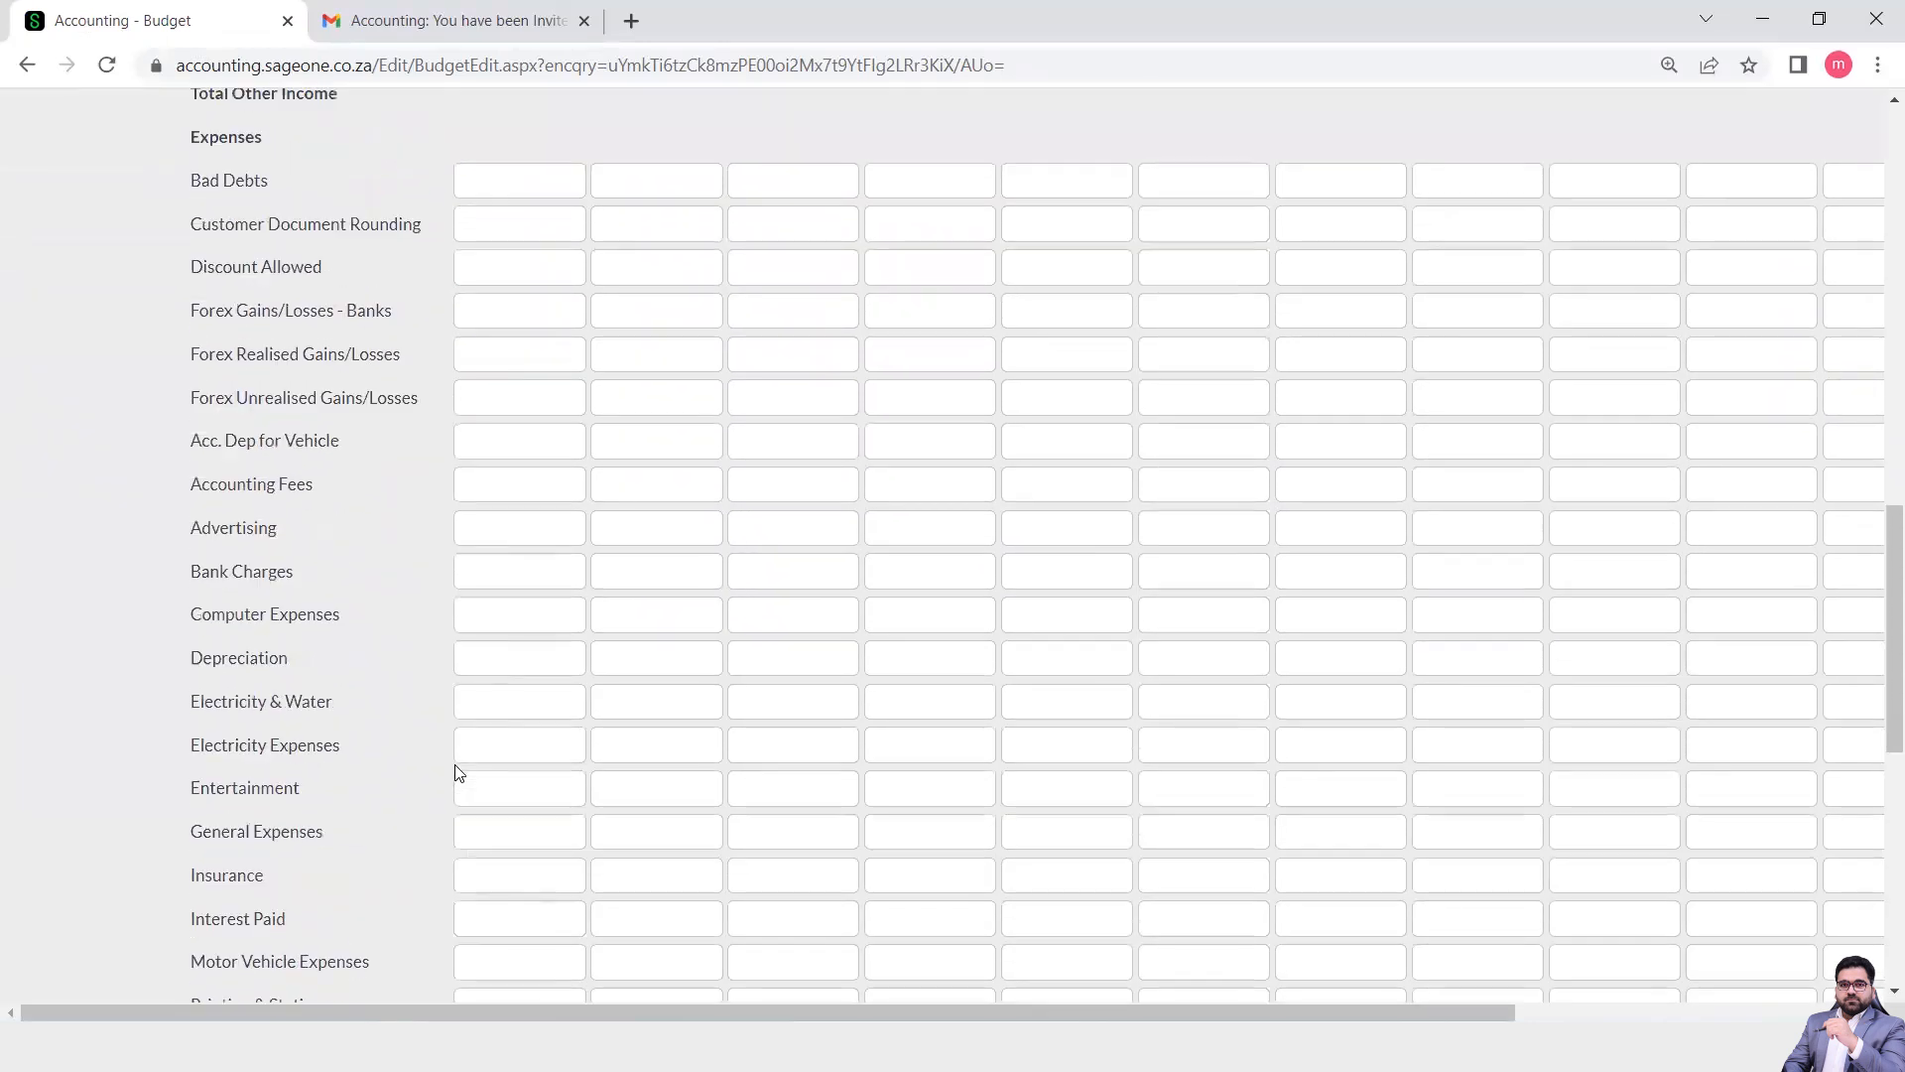
scroll(457, 772, up, 6)
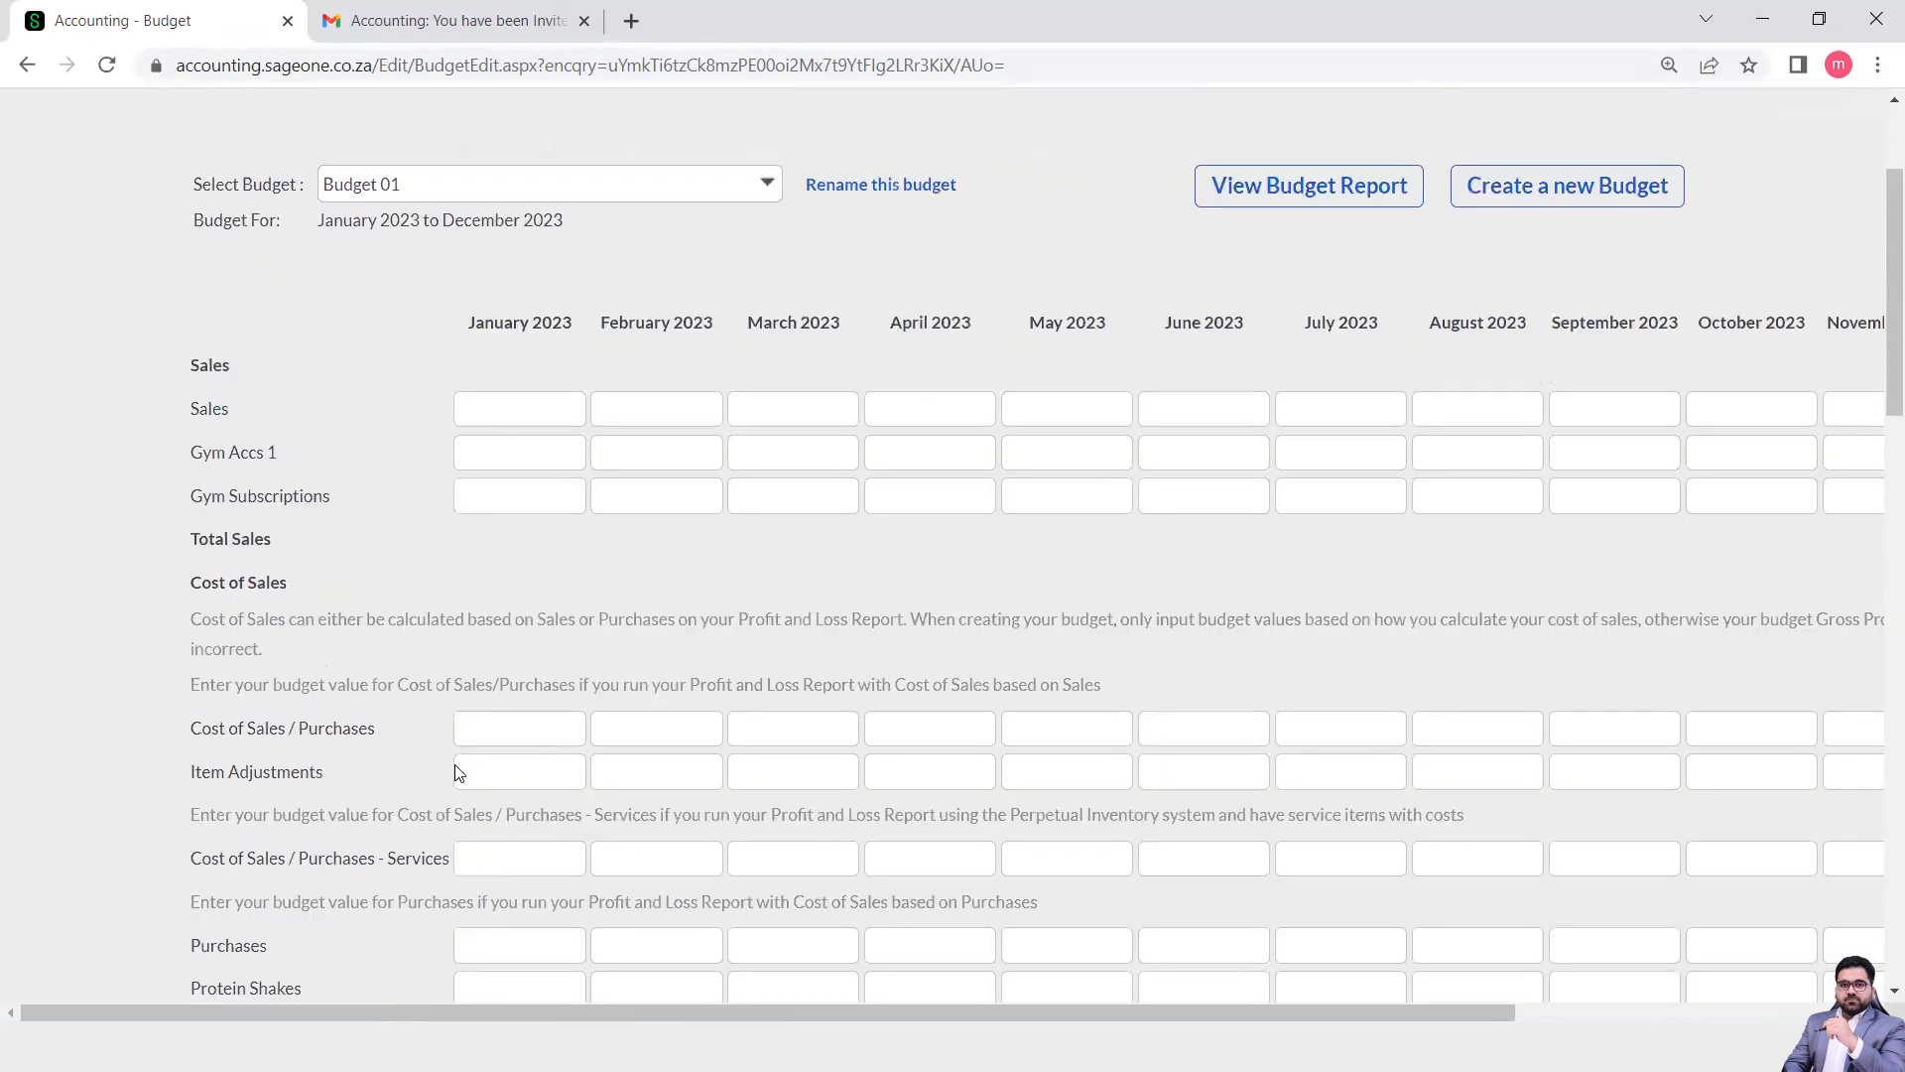
click(498, 631)
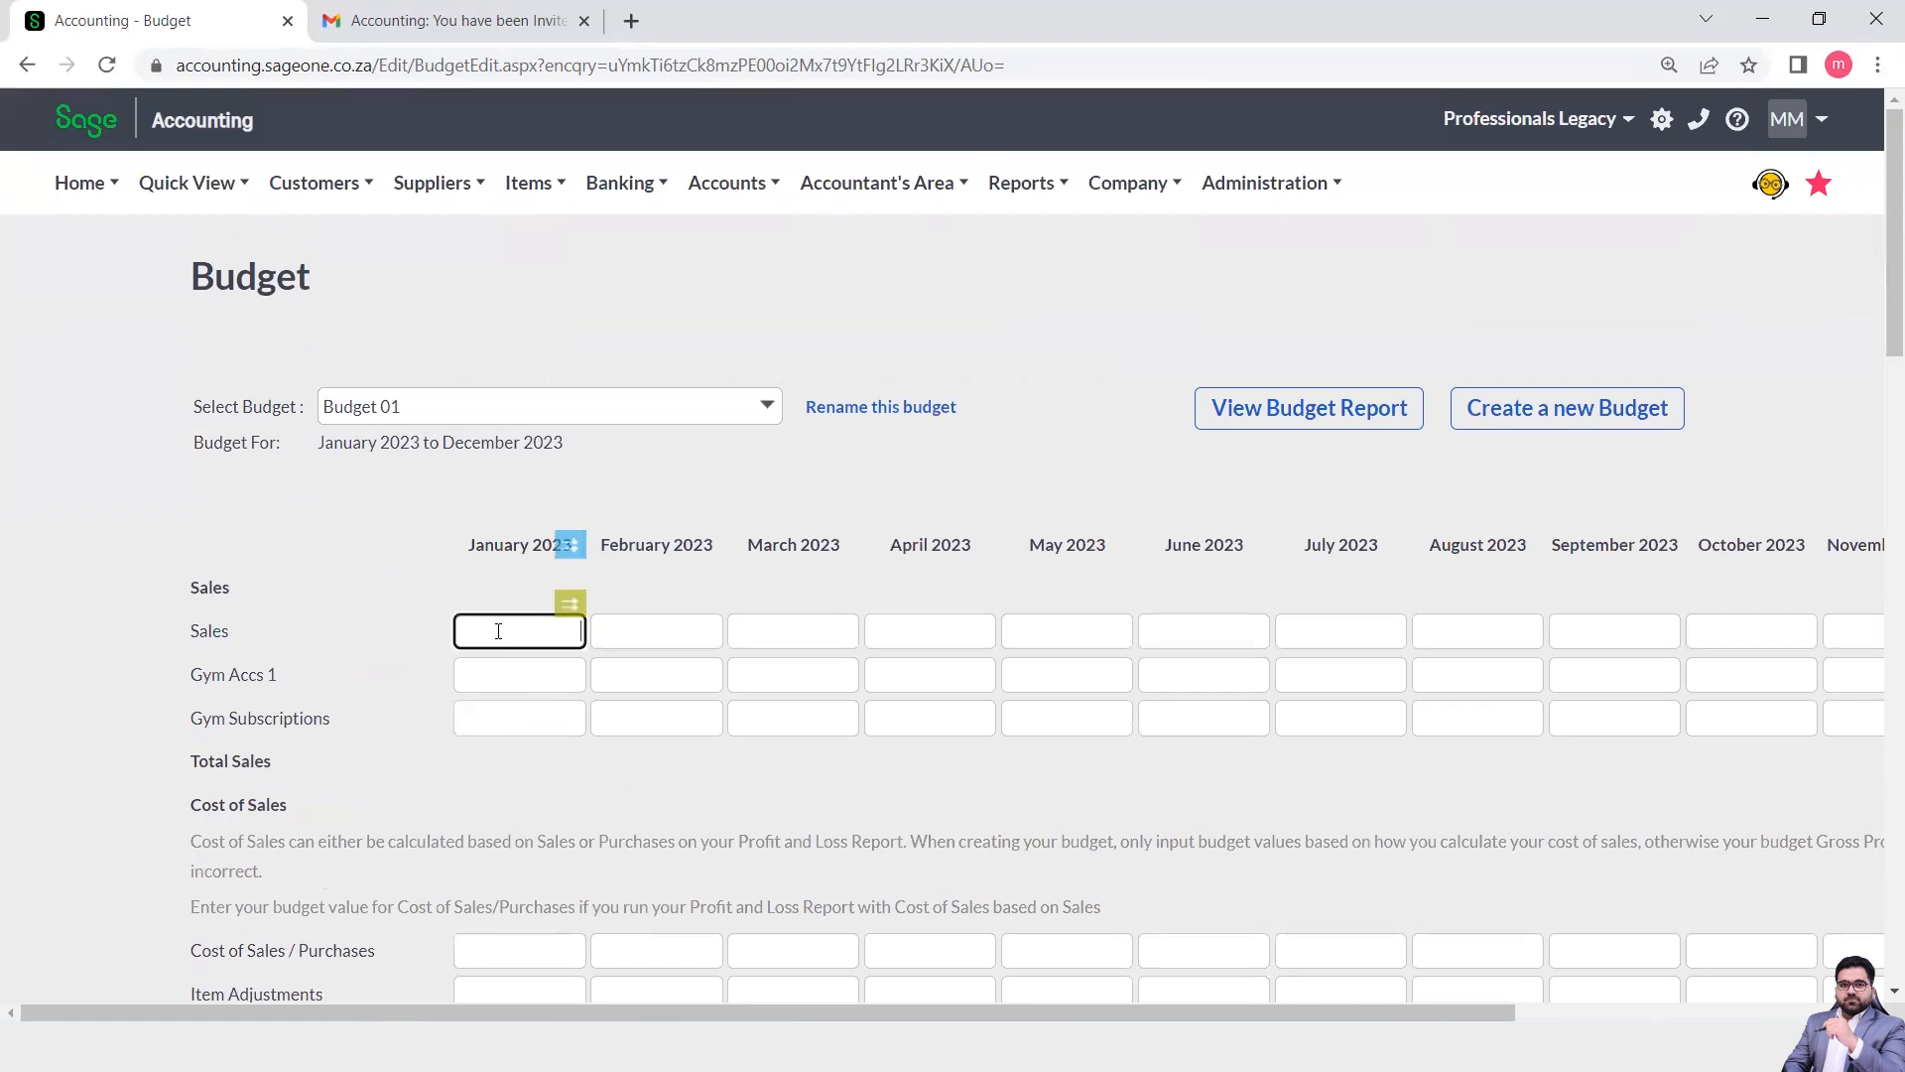
click(436, 543)
click(536, 635)
text(5000000)
click(419, 542)
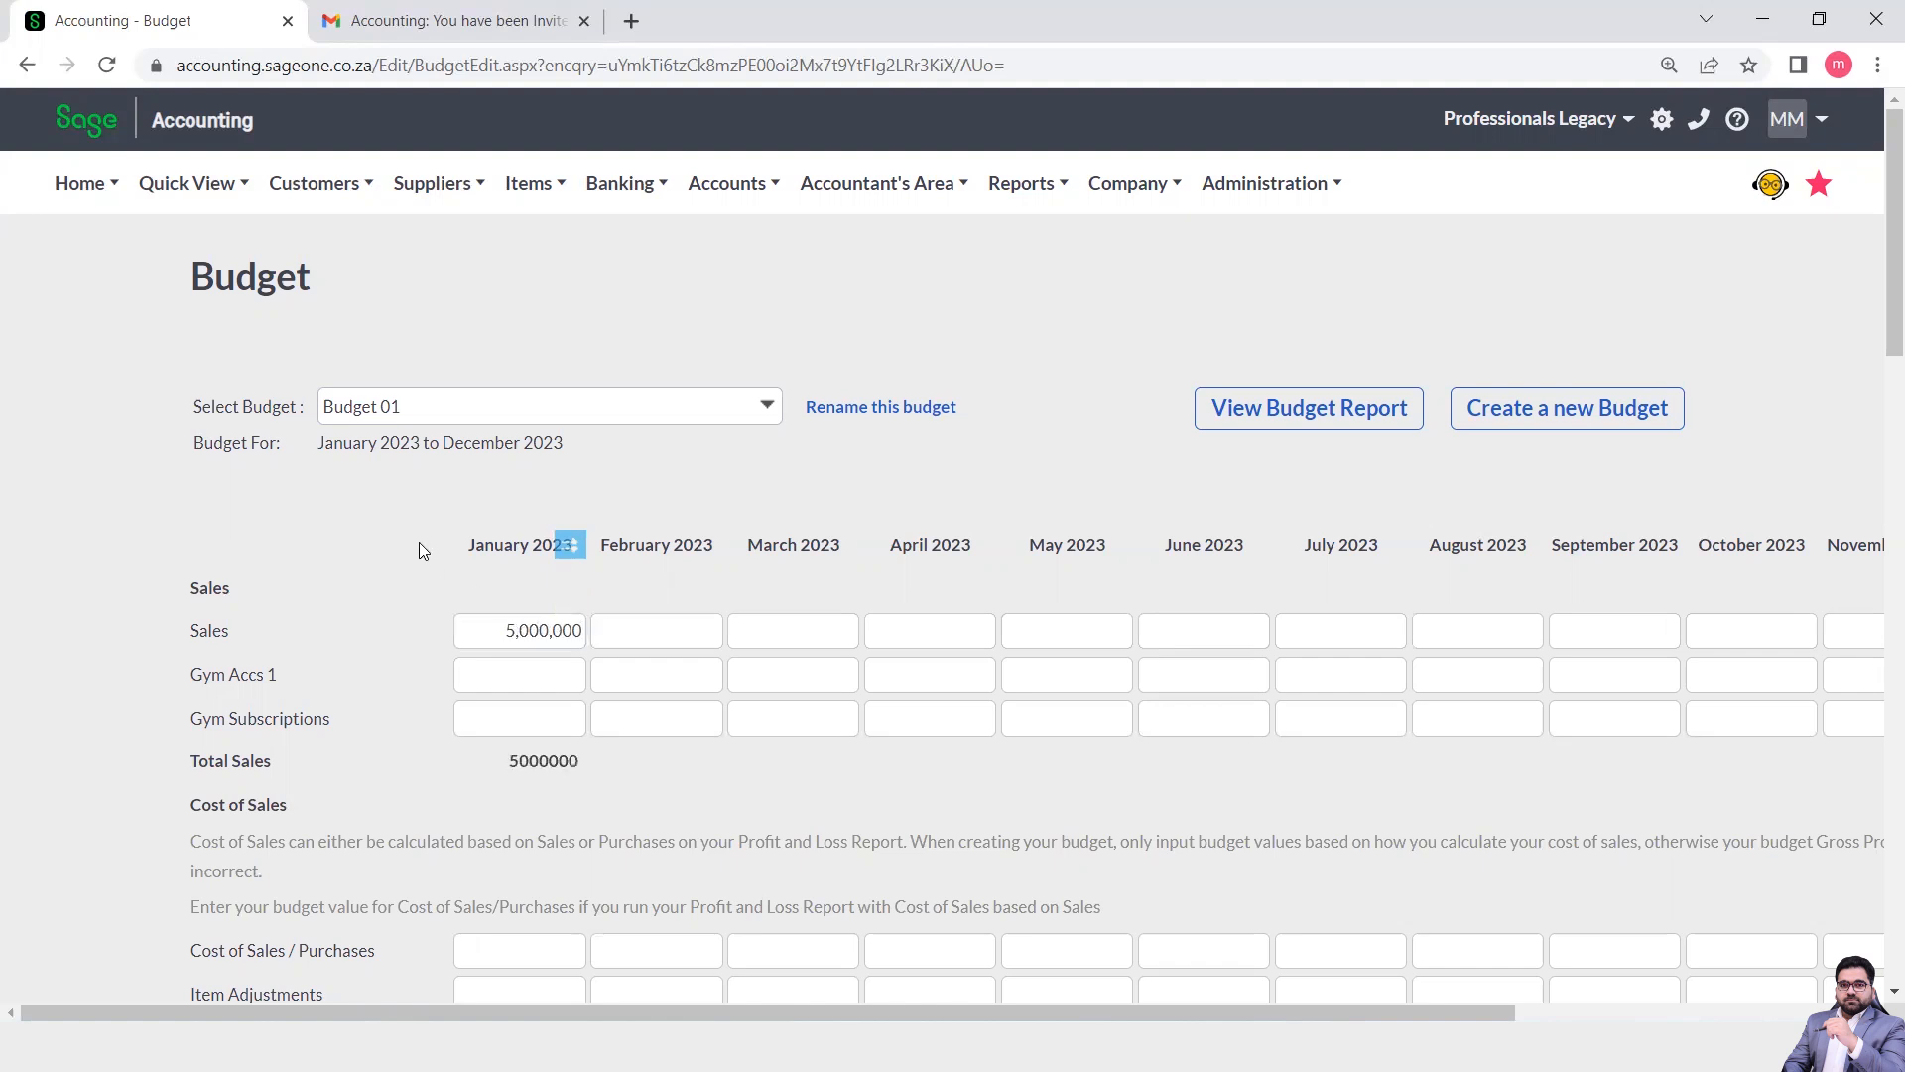
Copy the January 2023 Sales value unadjusted across to each month going forward.
click(556, 633)
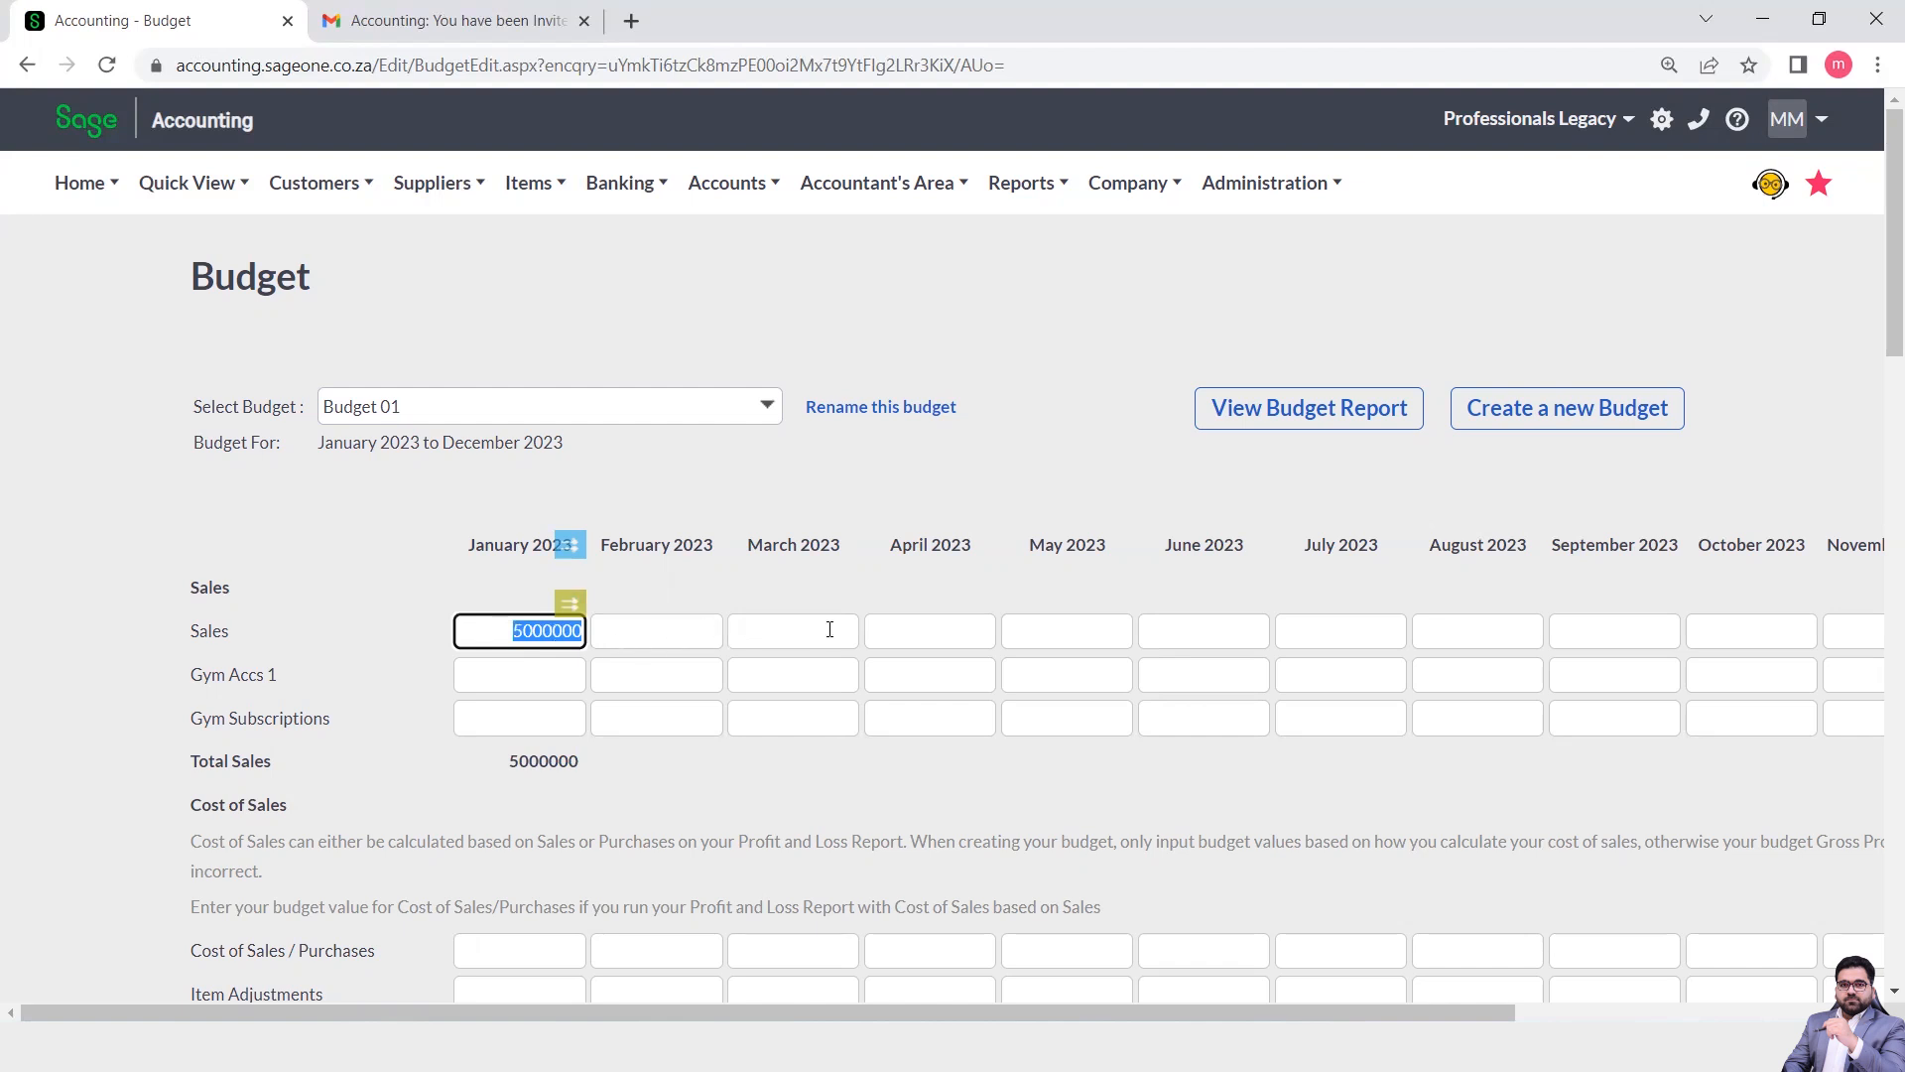
click(569, 607)
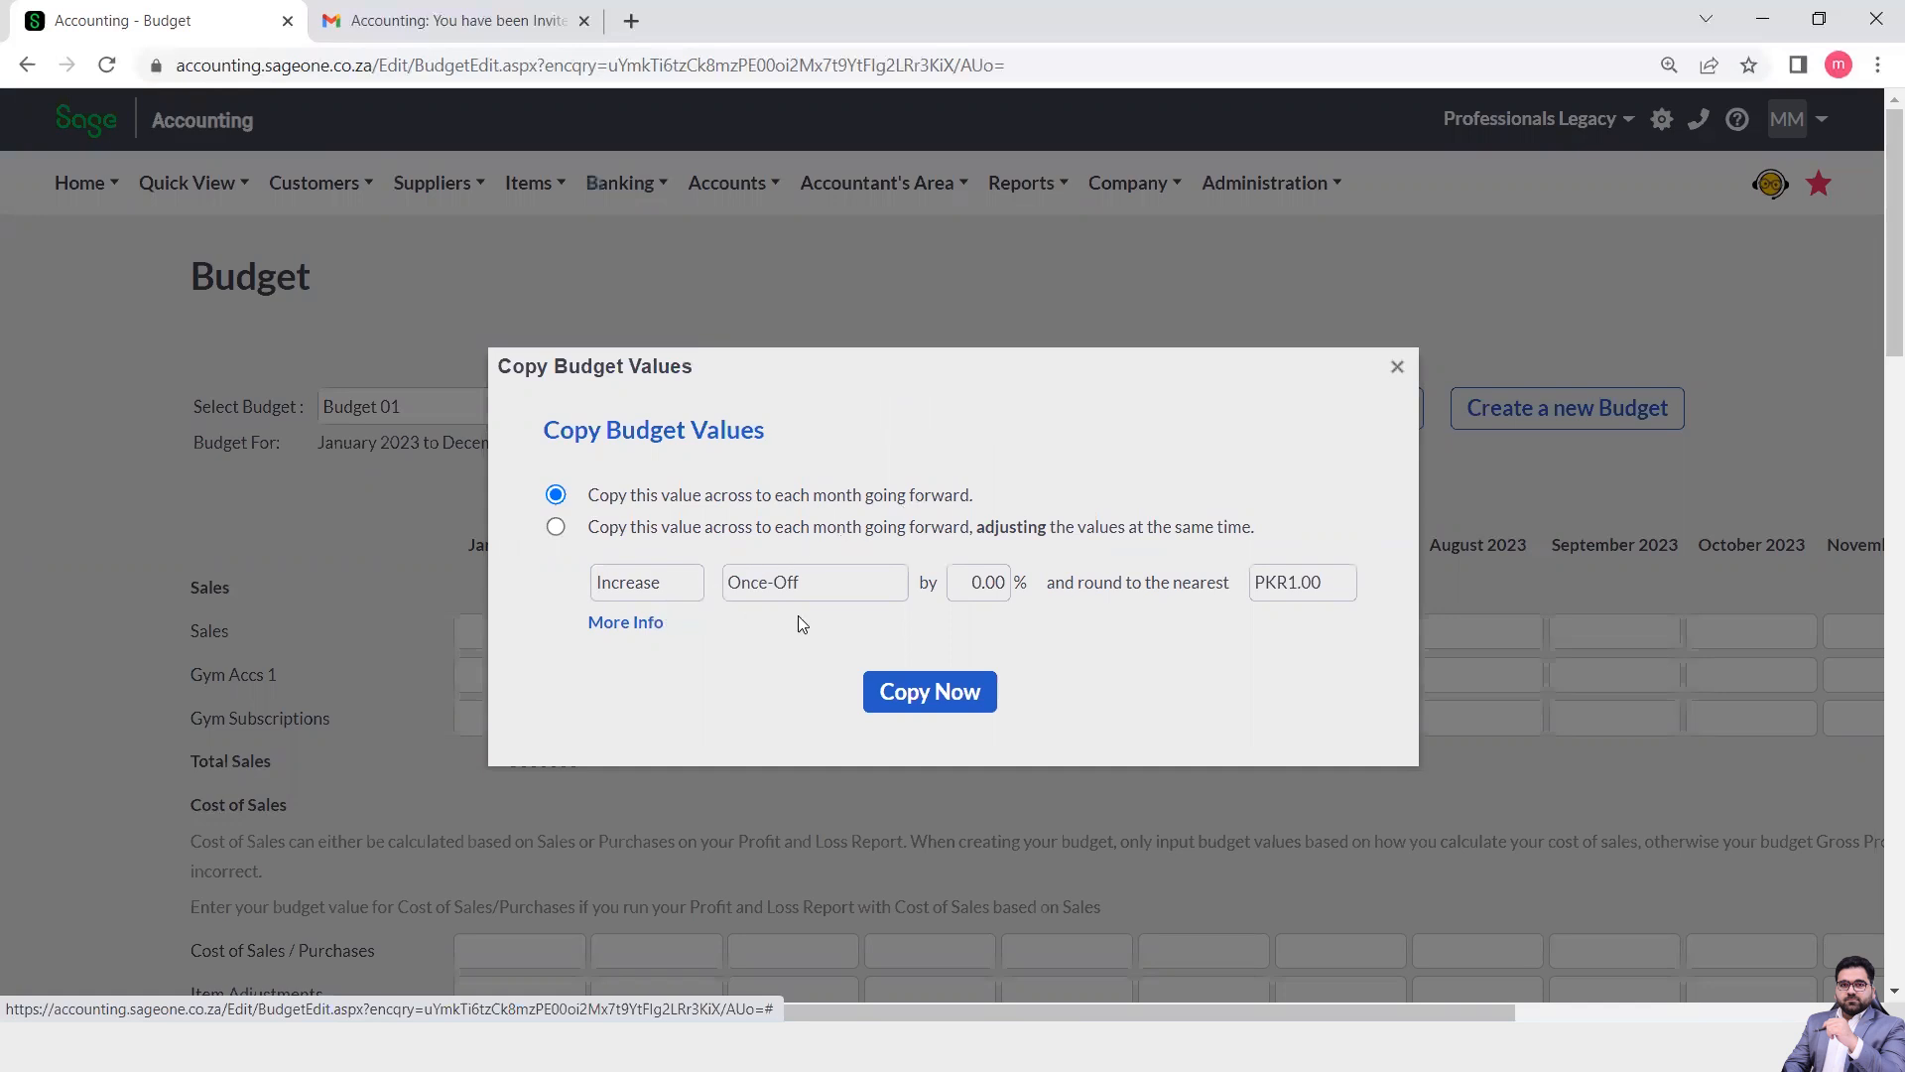
click(938, 707)
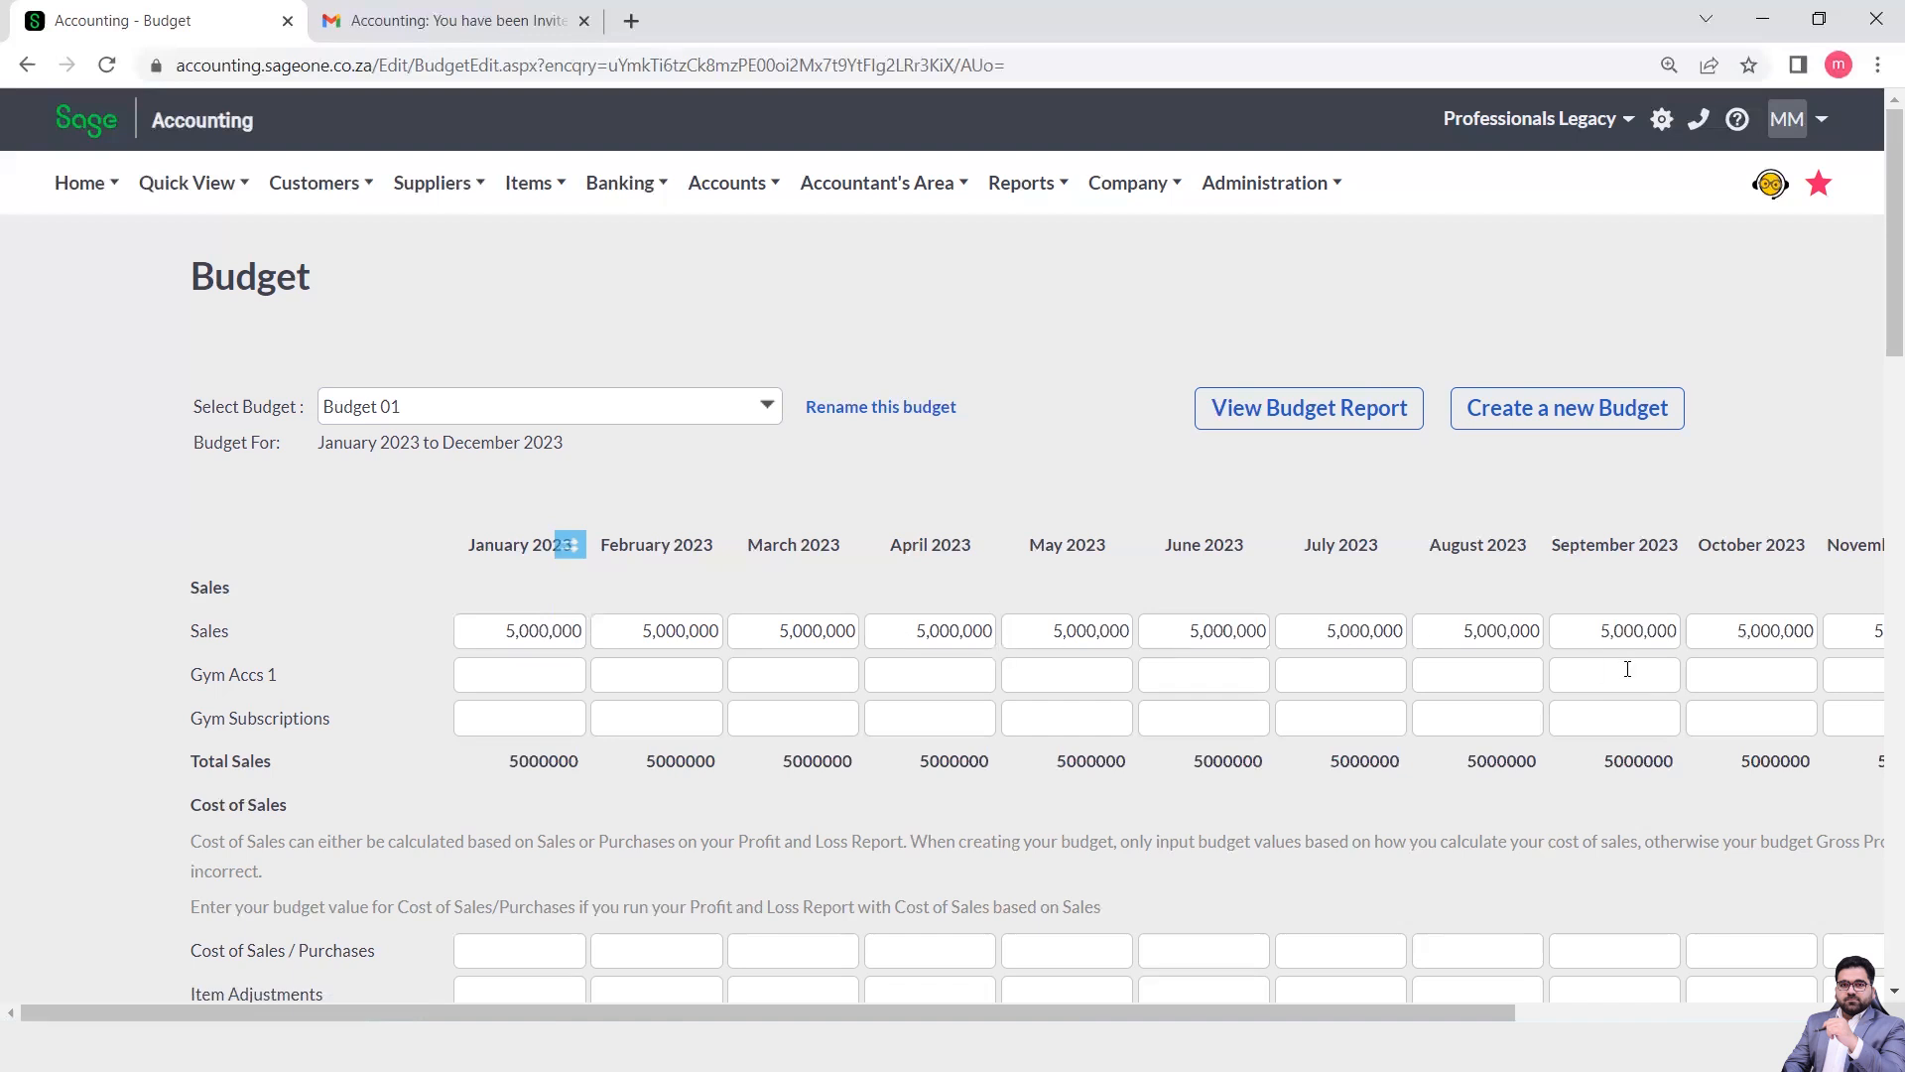
Copy the January Sales value across the following months with an increase of 12.5% every quarter, rounded to the nearest PKR1.00.
click(538, 631)
click(573, 604)
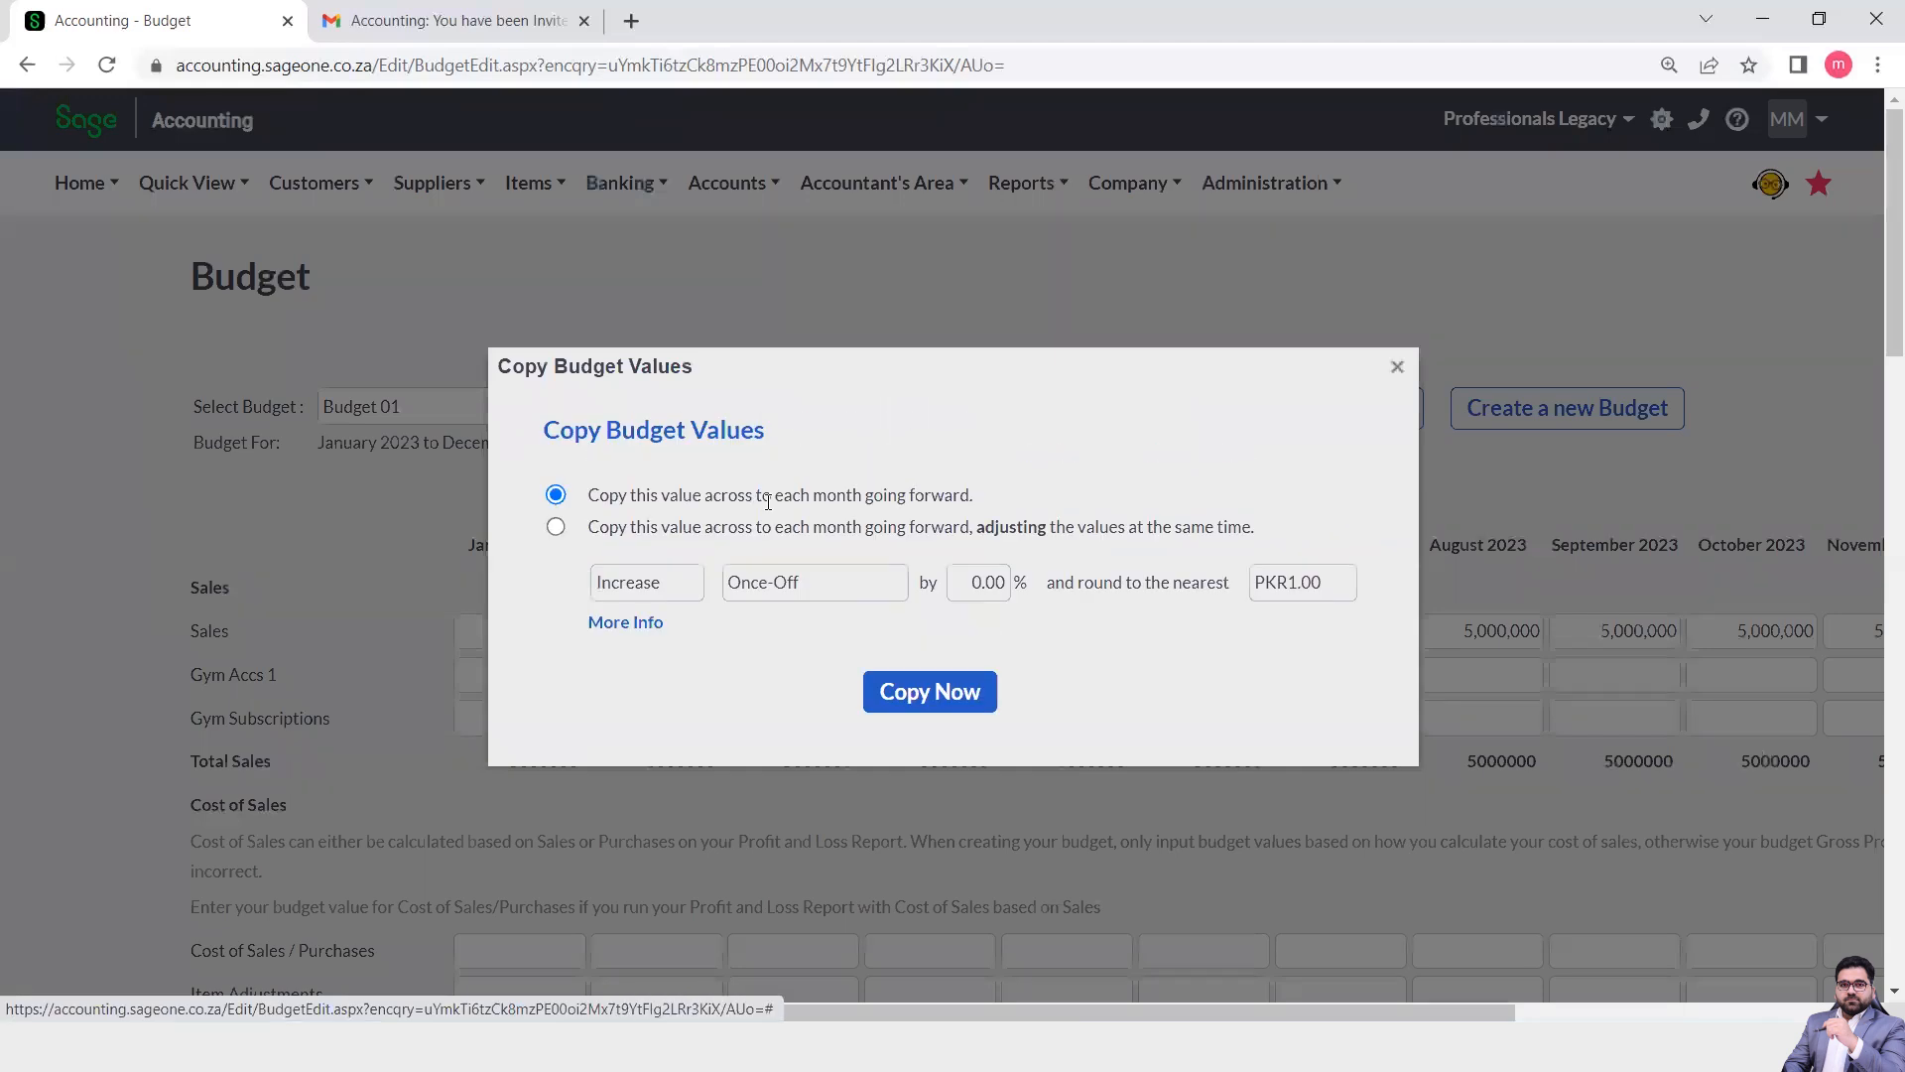
click(555, 528)
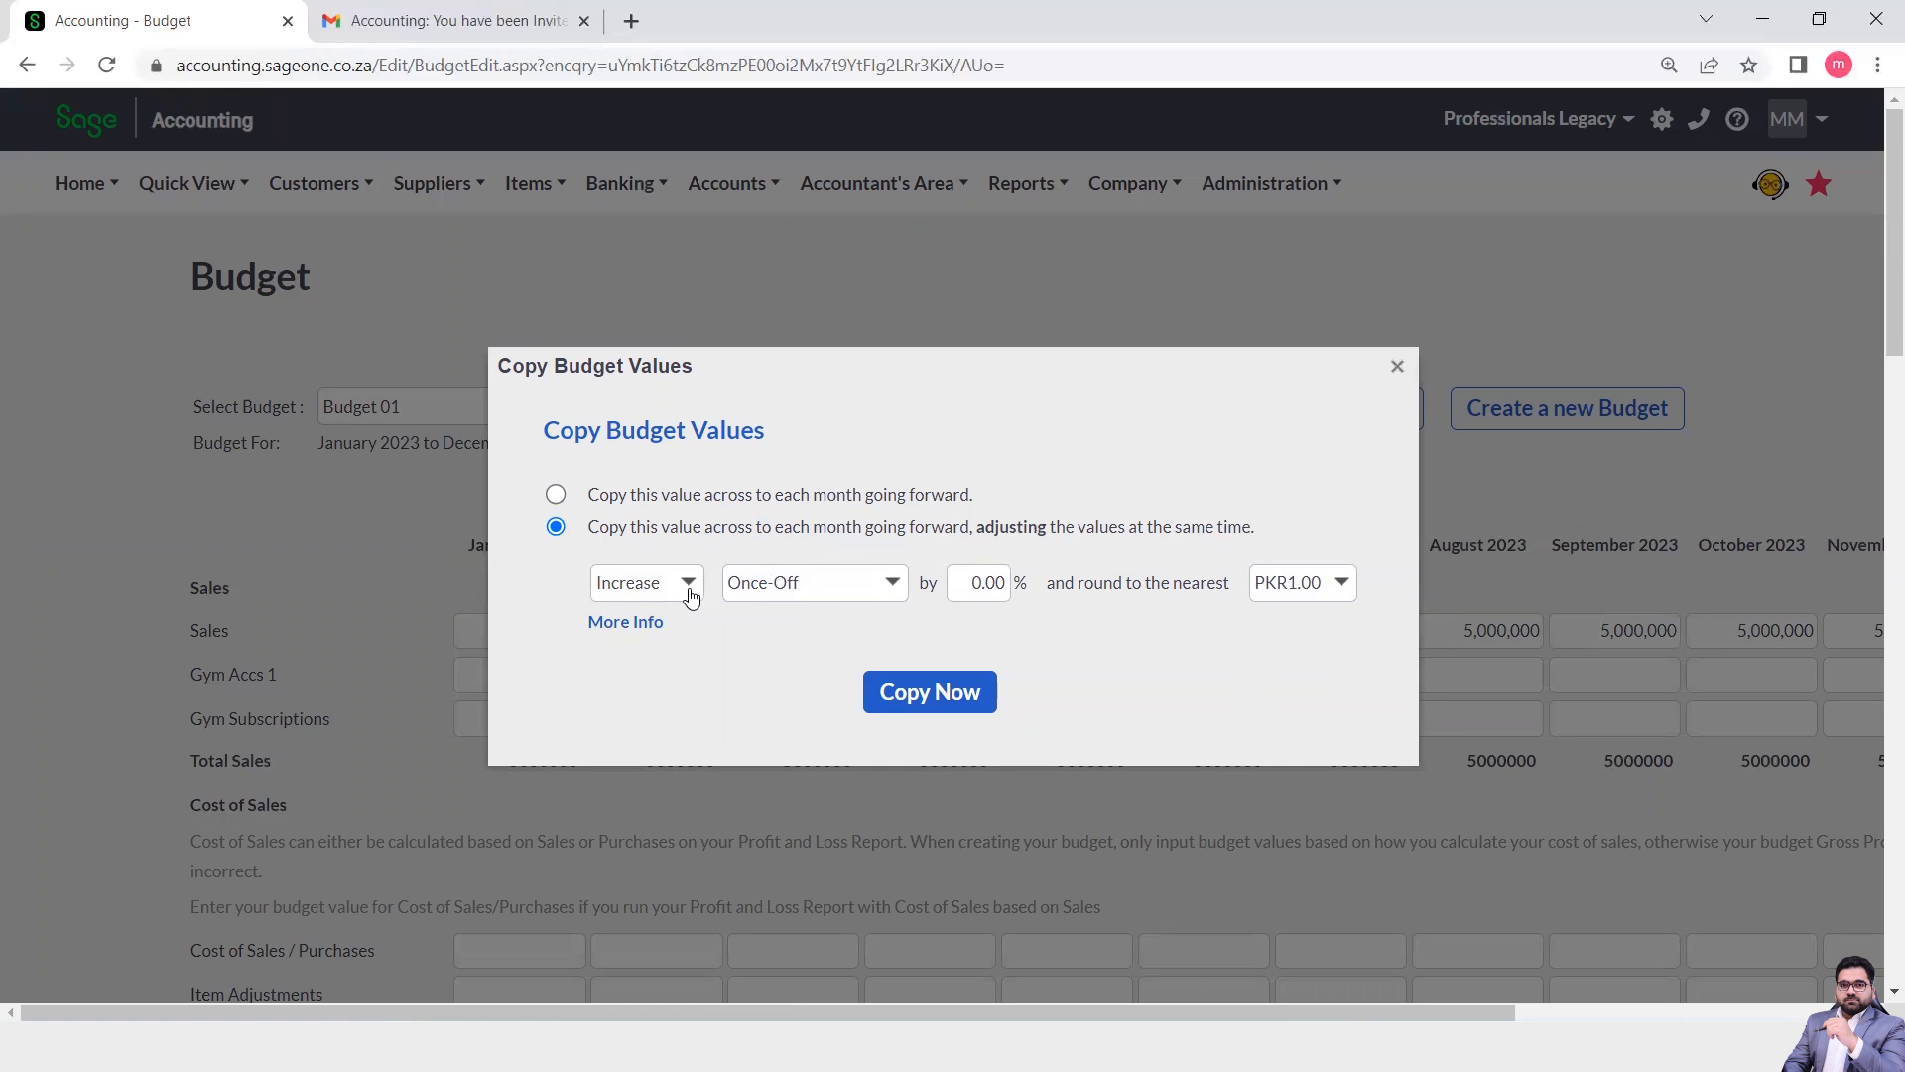
click(890, 586)
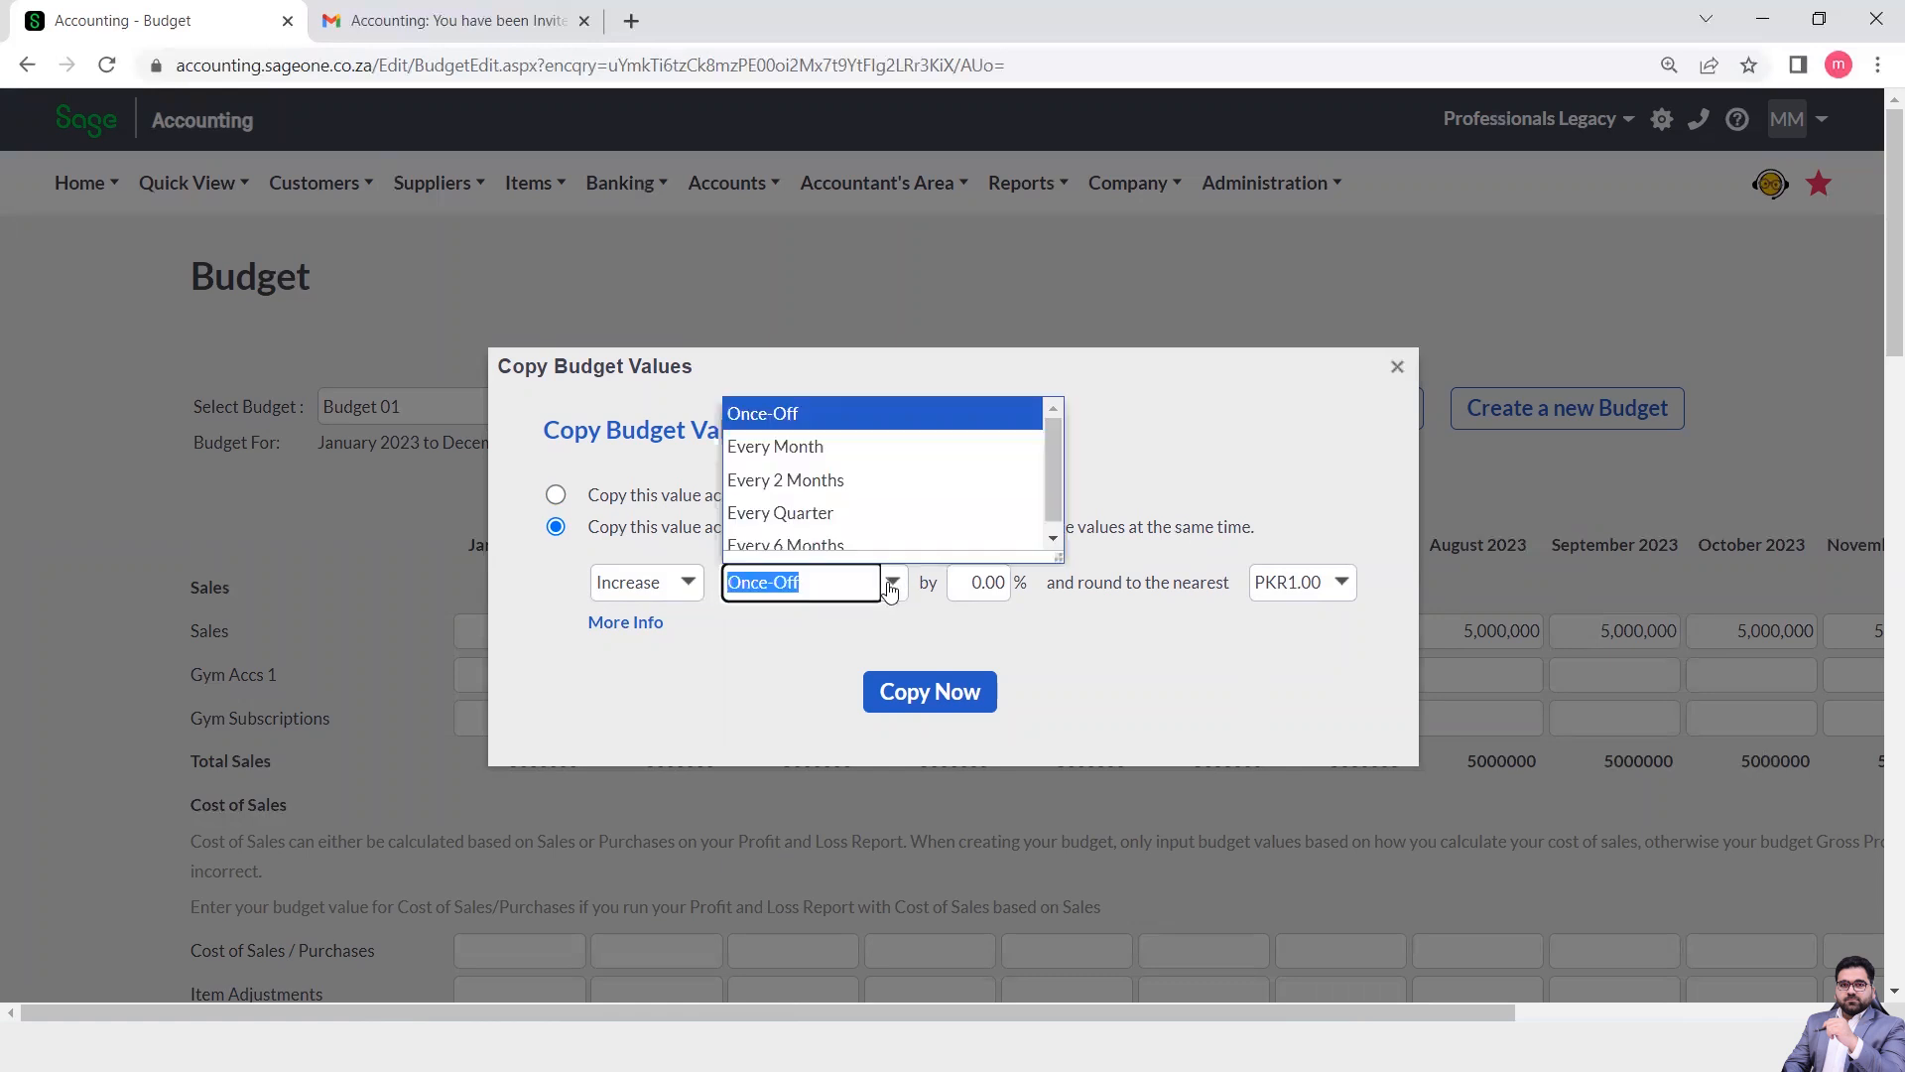
click(802, 513)
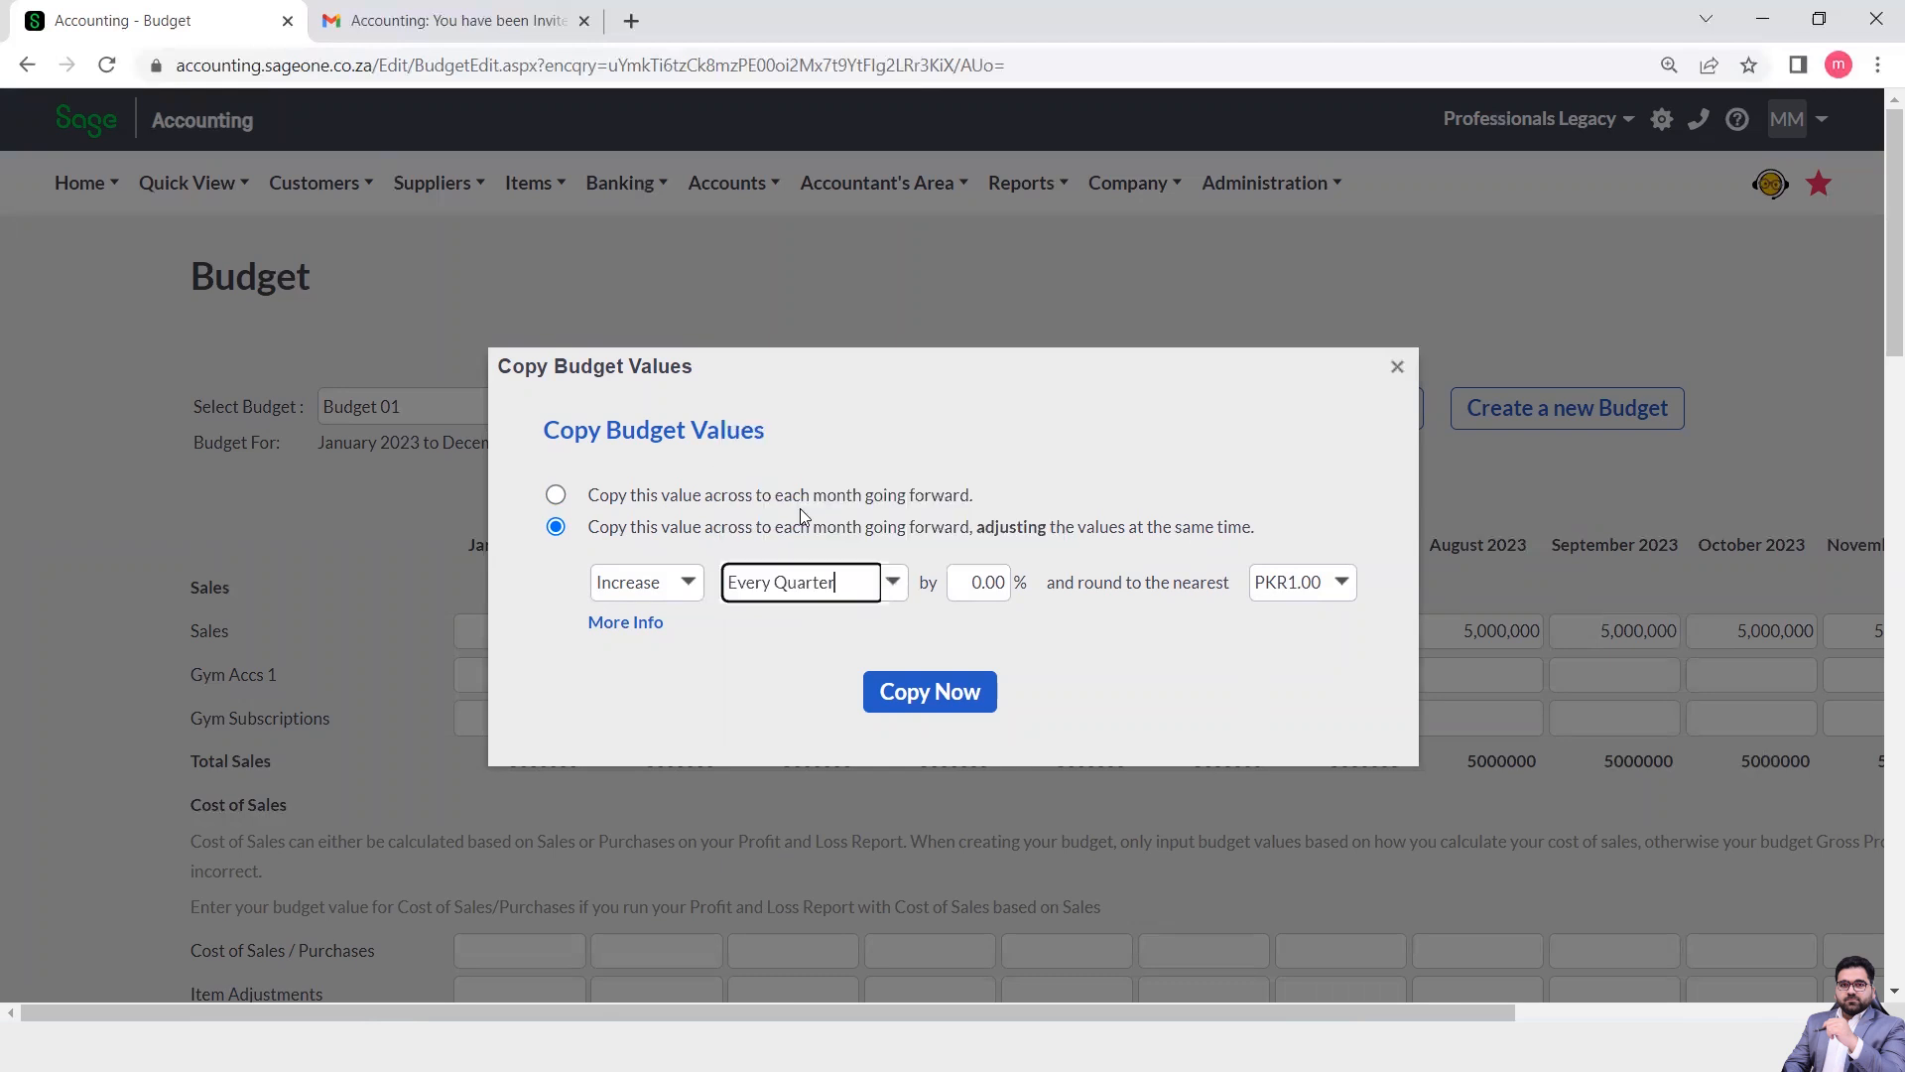
click(993, 582)
text(1)
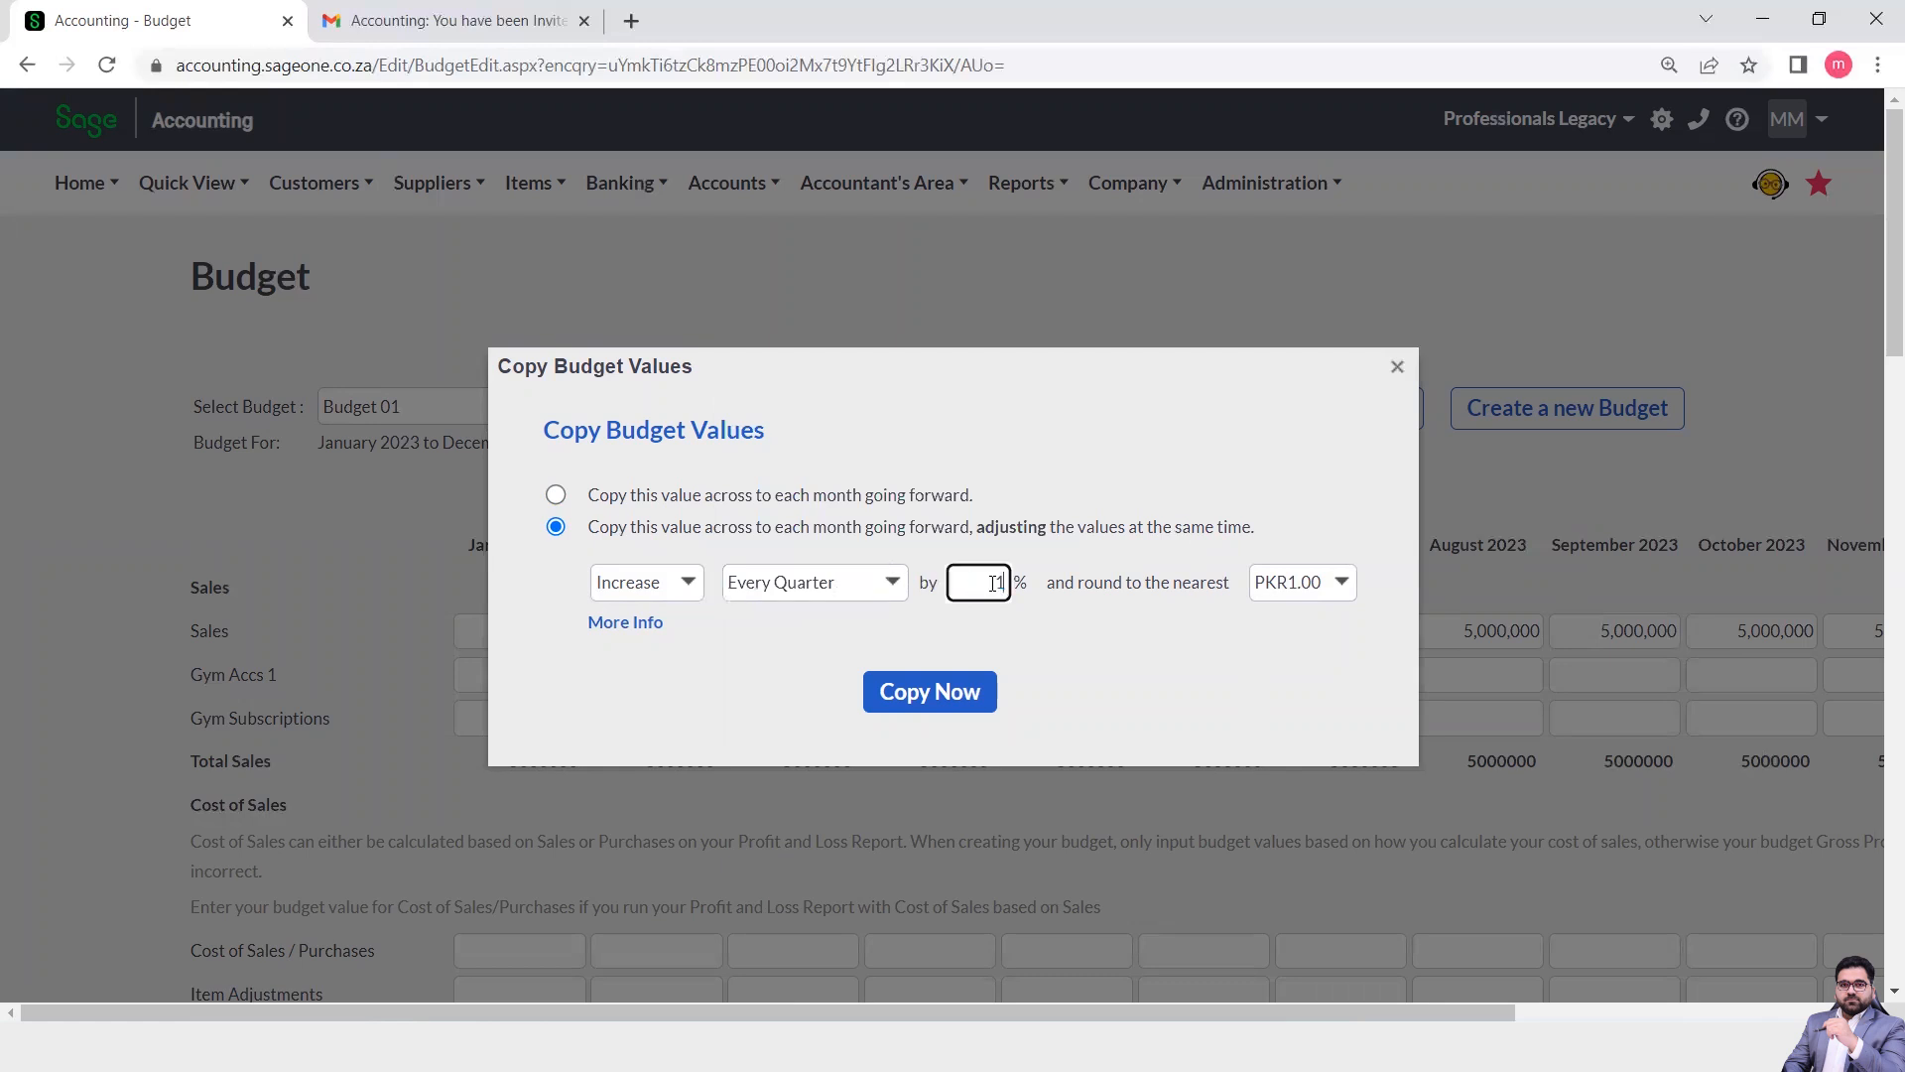
text(2.5)
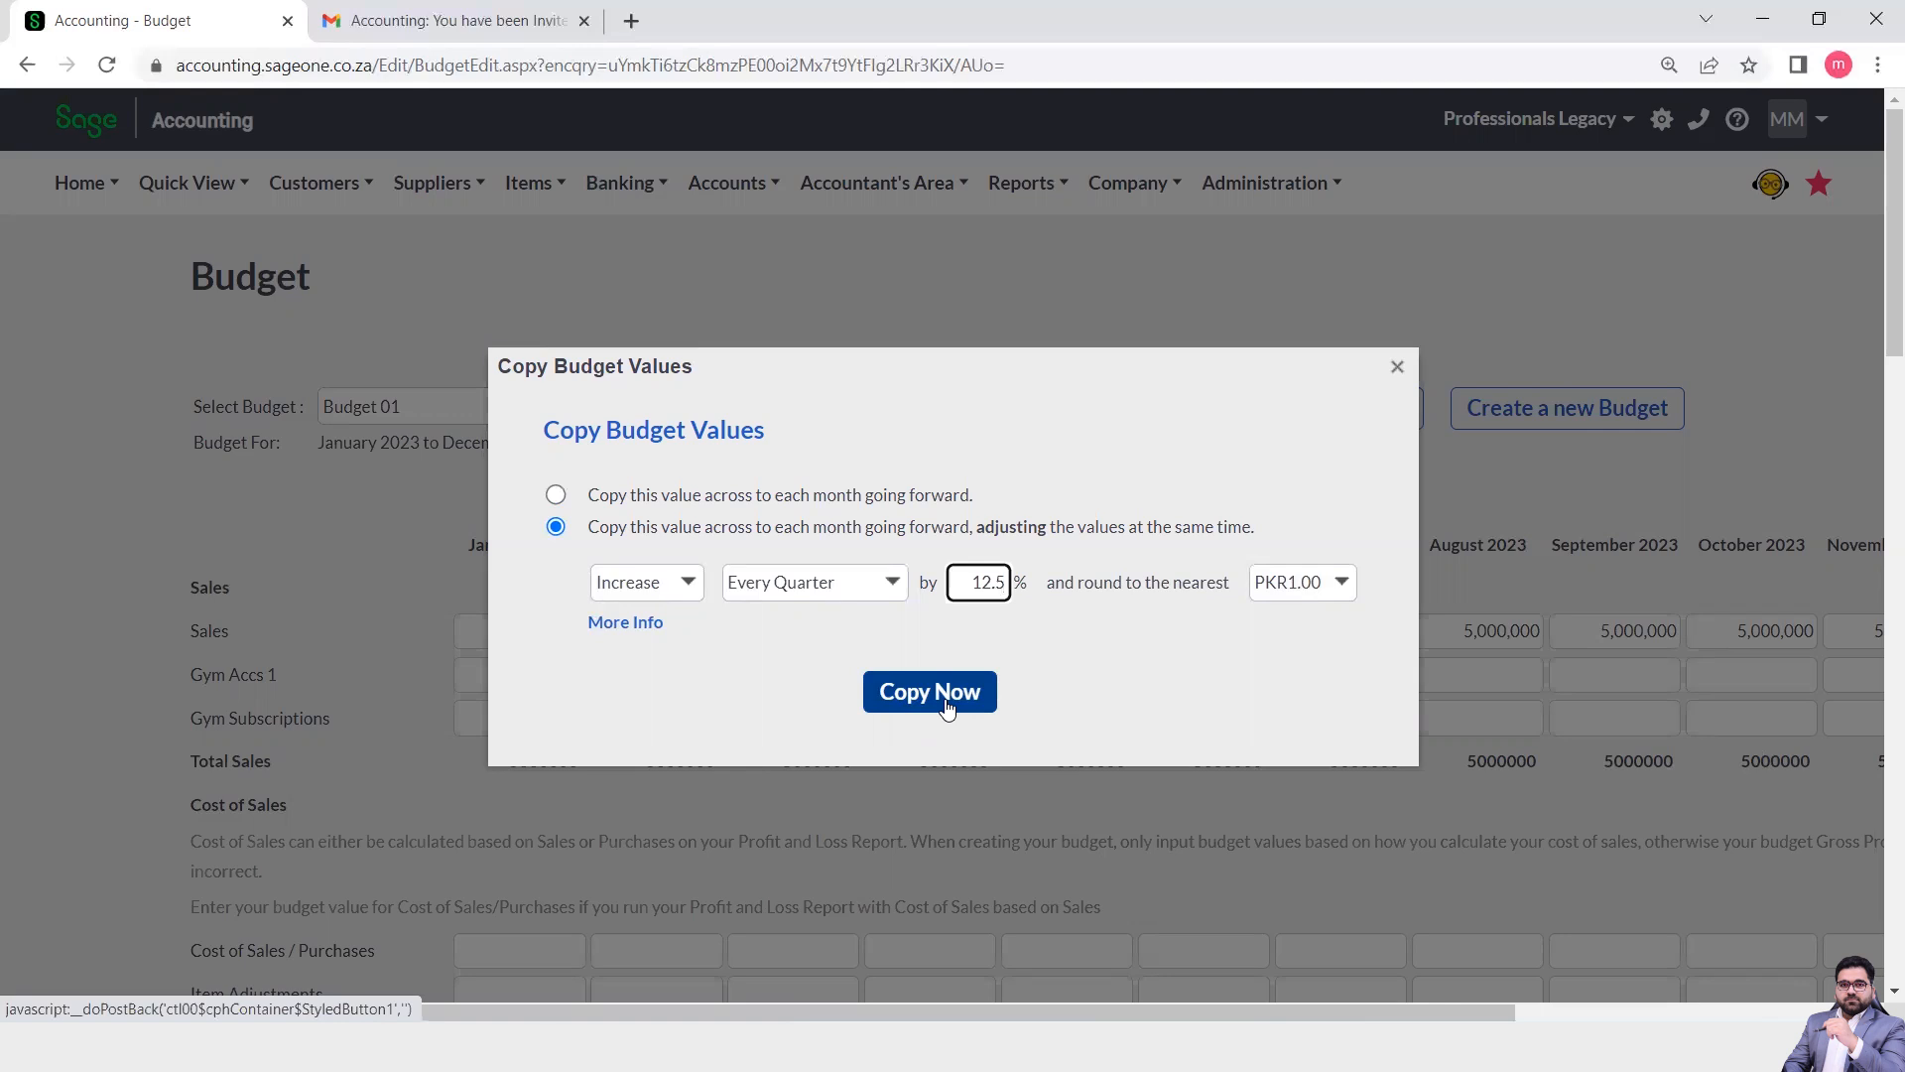
click(930, 692)
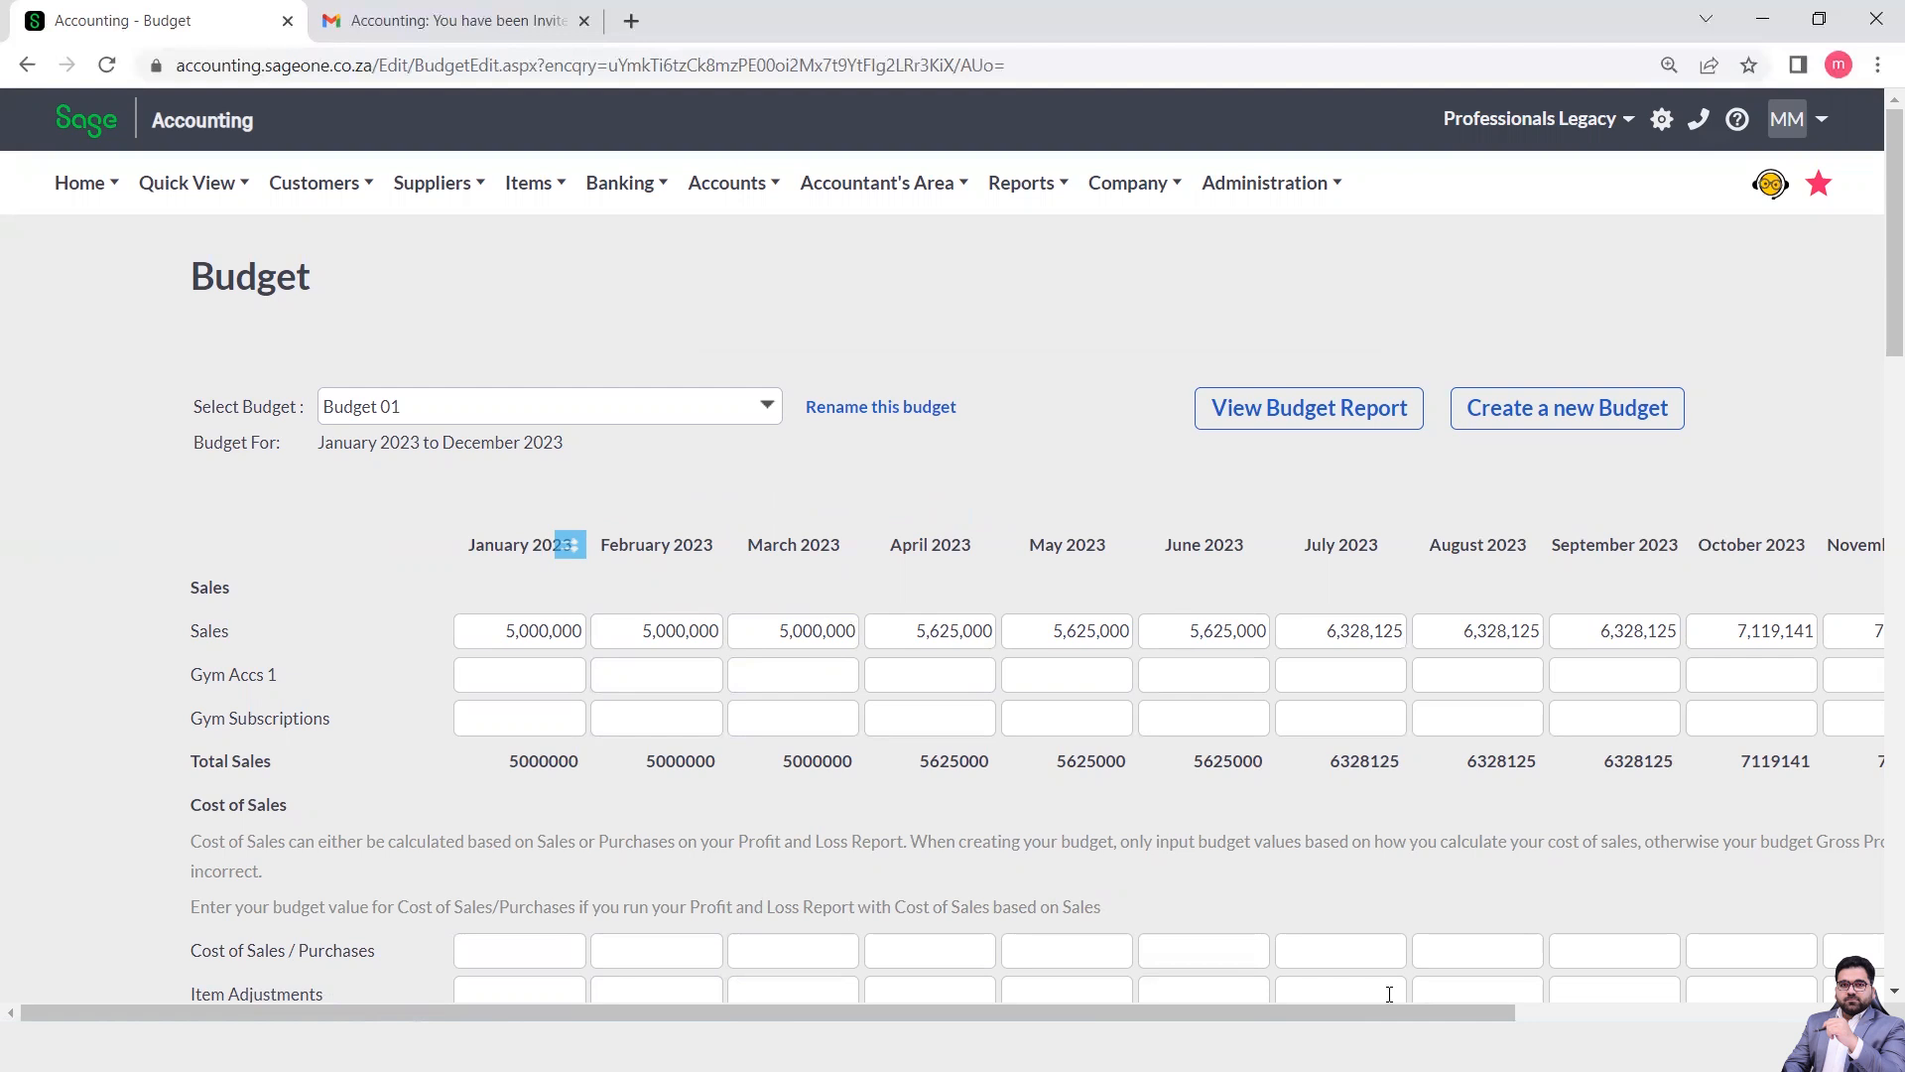
Check the Sales row through to its yearly total and read the extra information on adjusting copied budget values.
drag(1387, 1012, 1730, 1018)
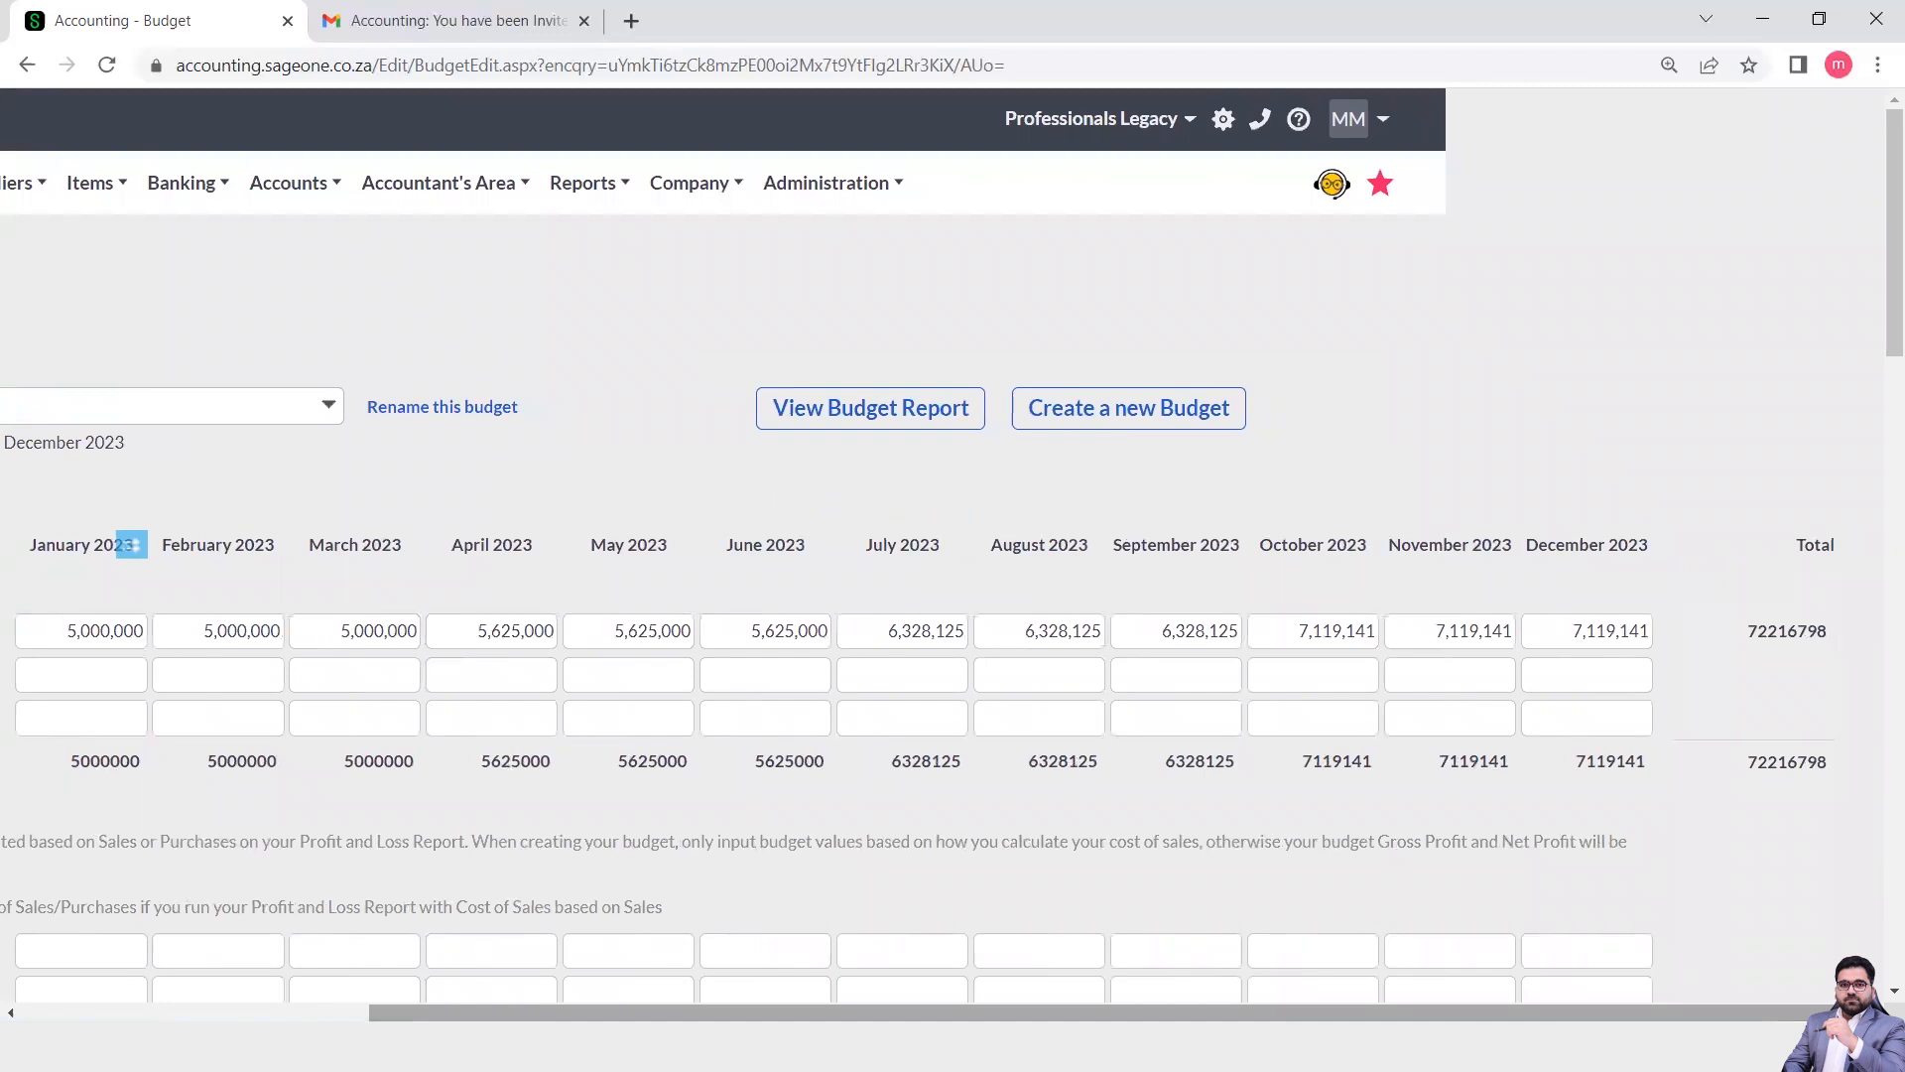
drag(1820, 1012, 1468, 1012)
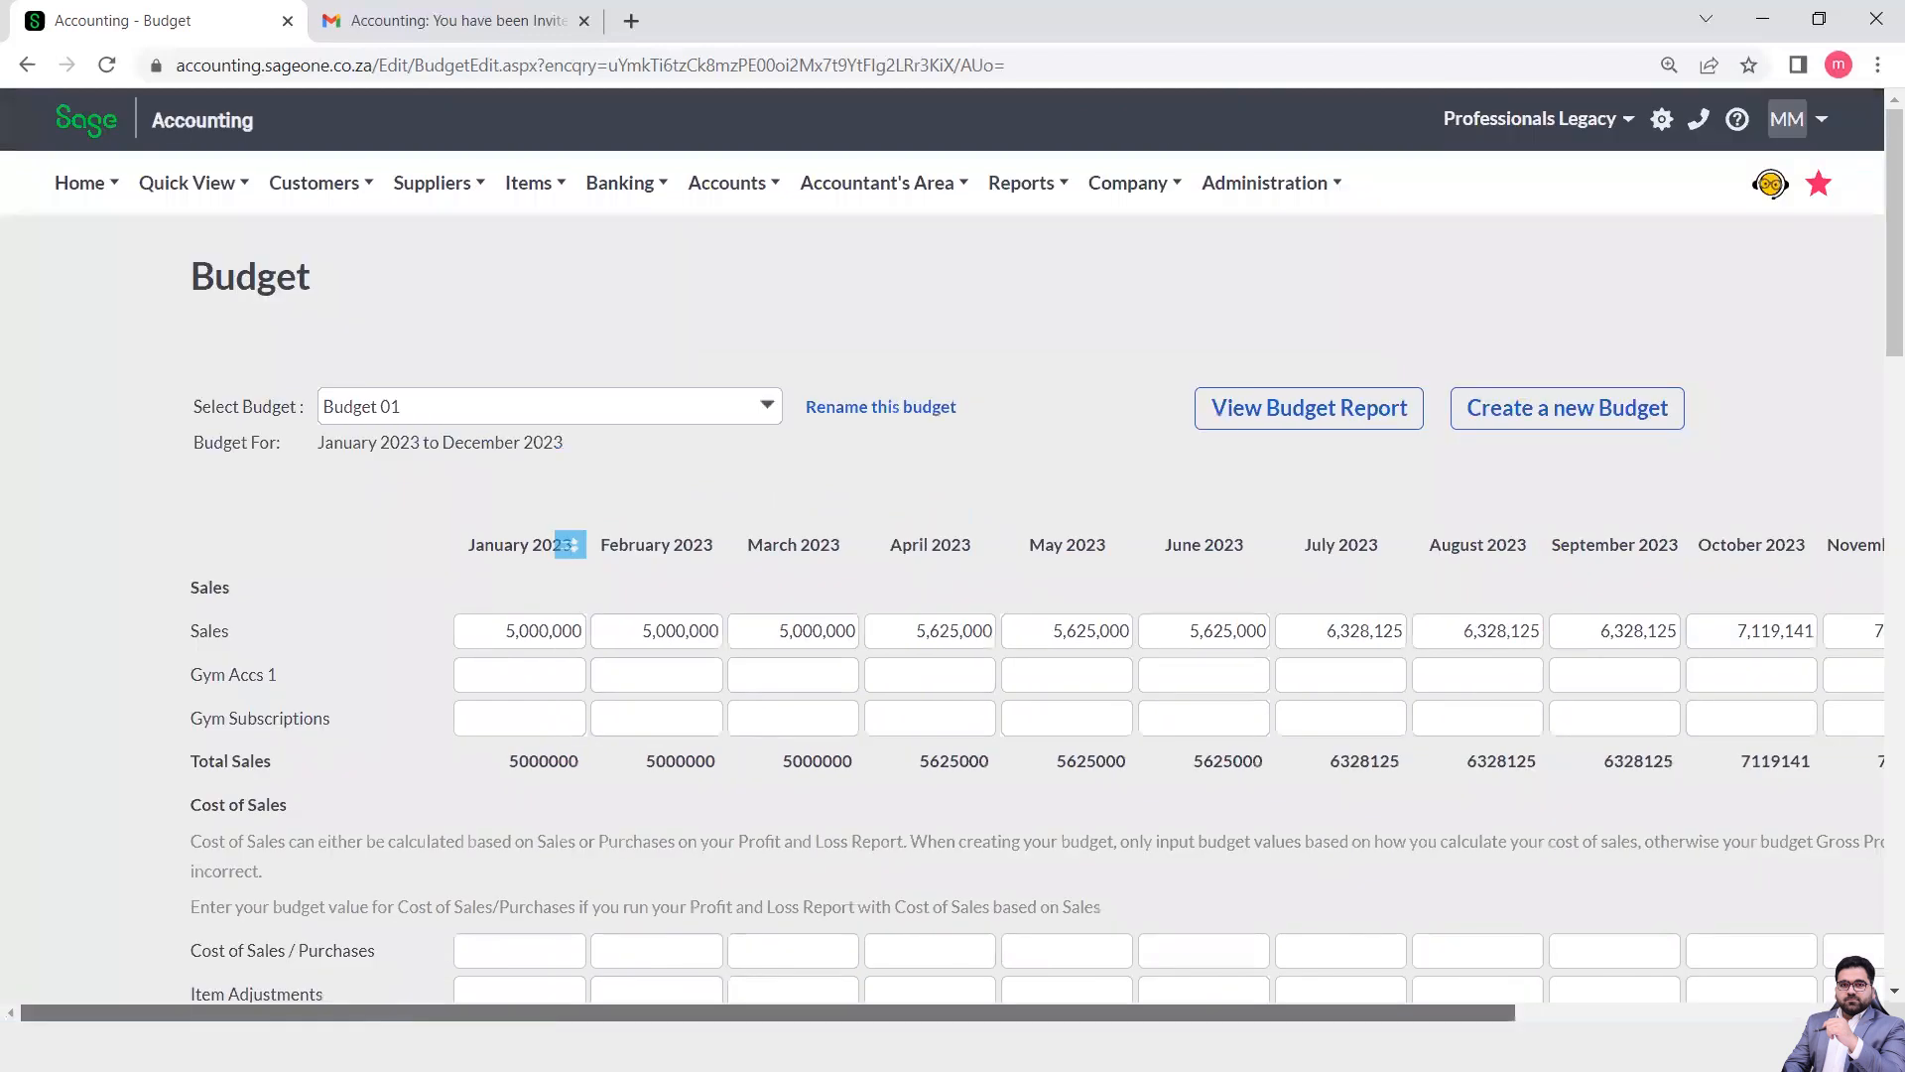
click(571, 630)
click(568, 600)
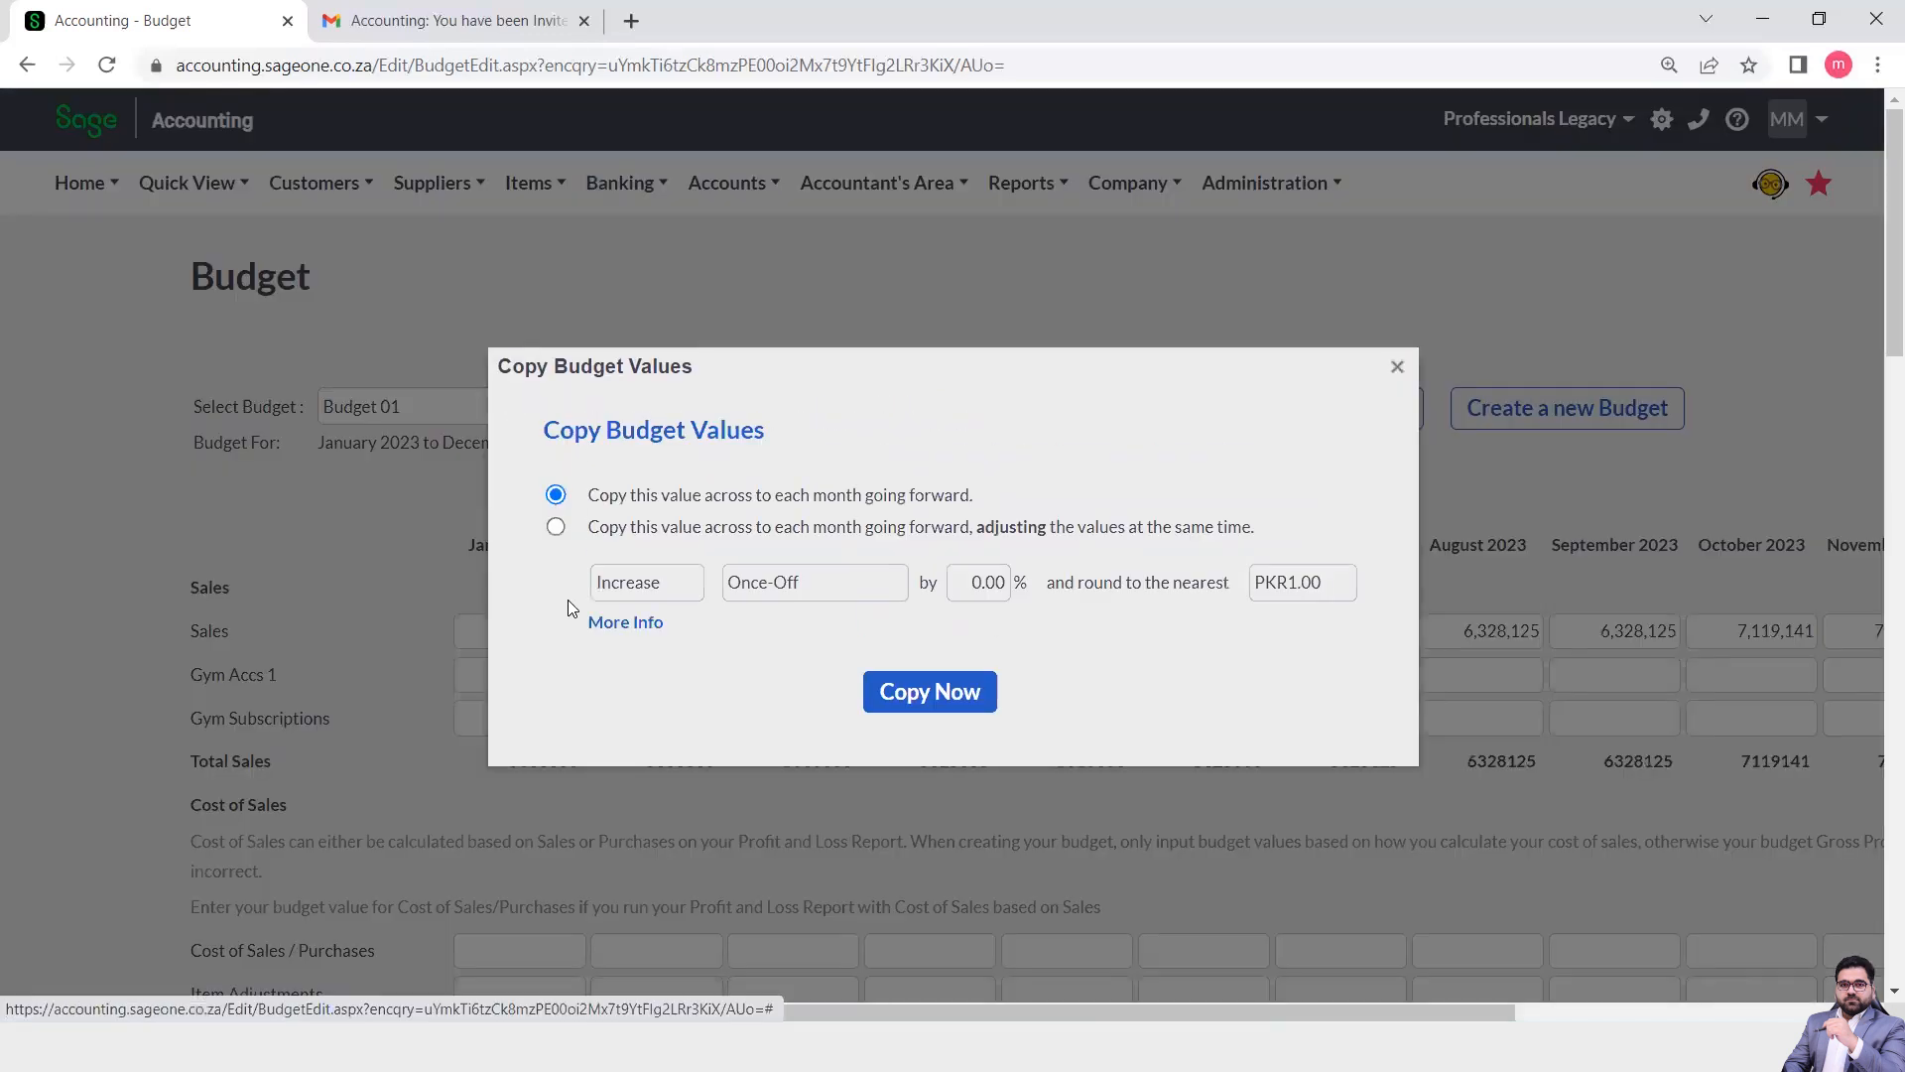
click(556, 526)
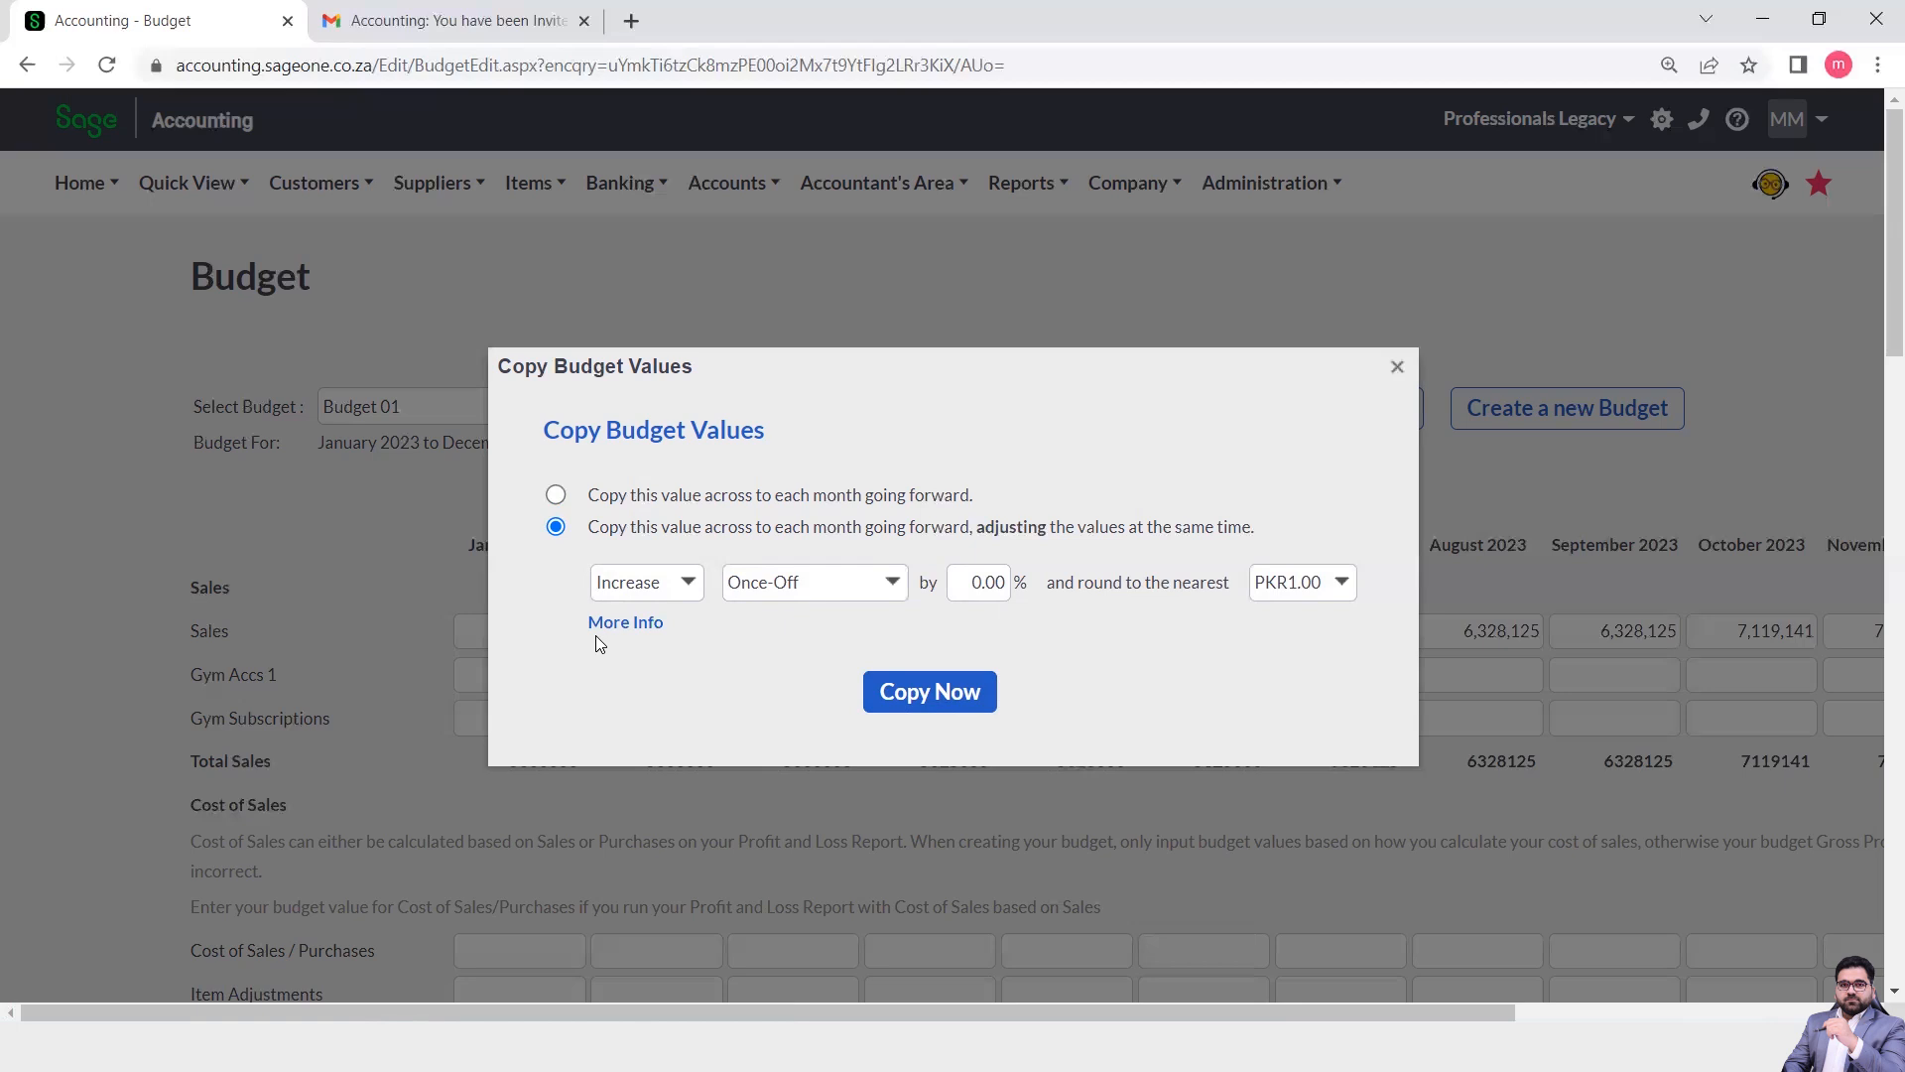
click(629, 623)
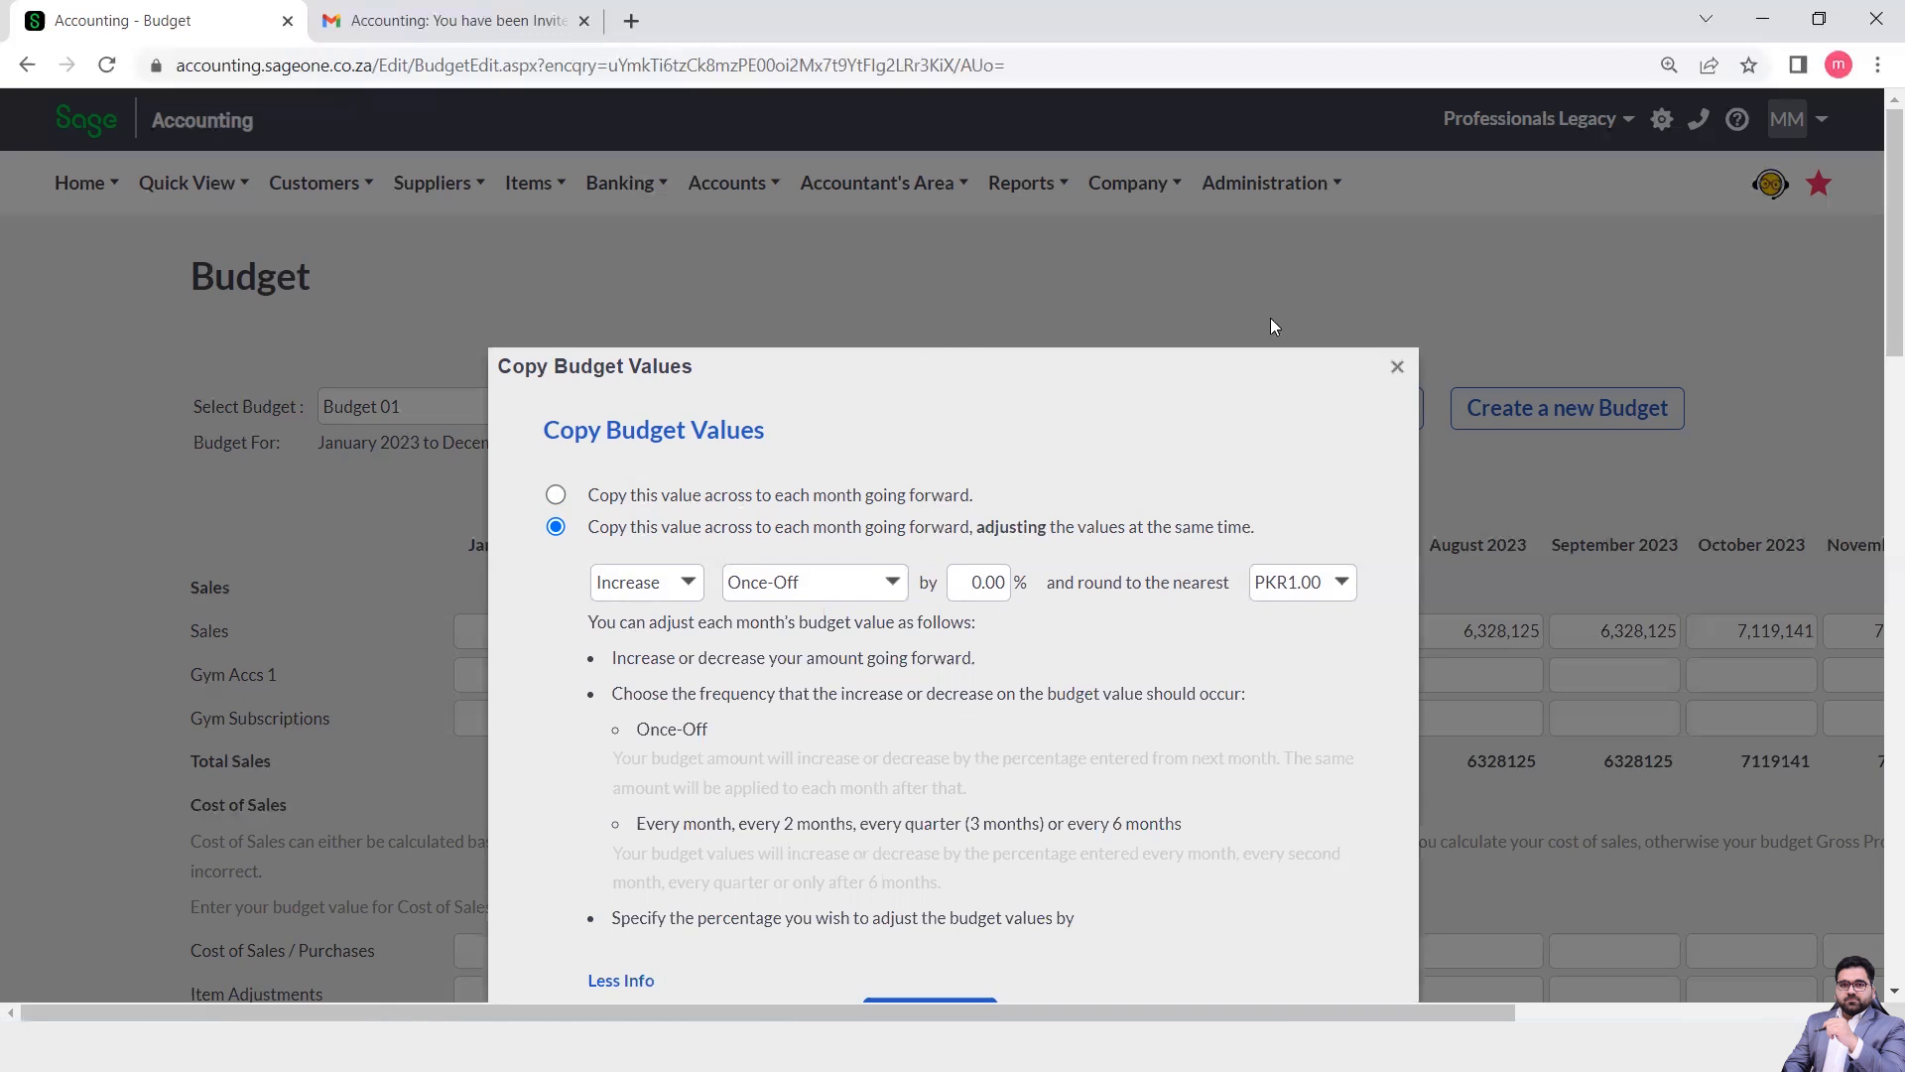
click(1397, 366)
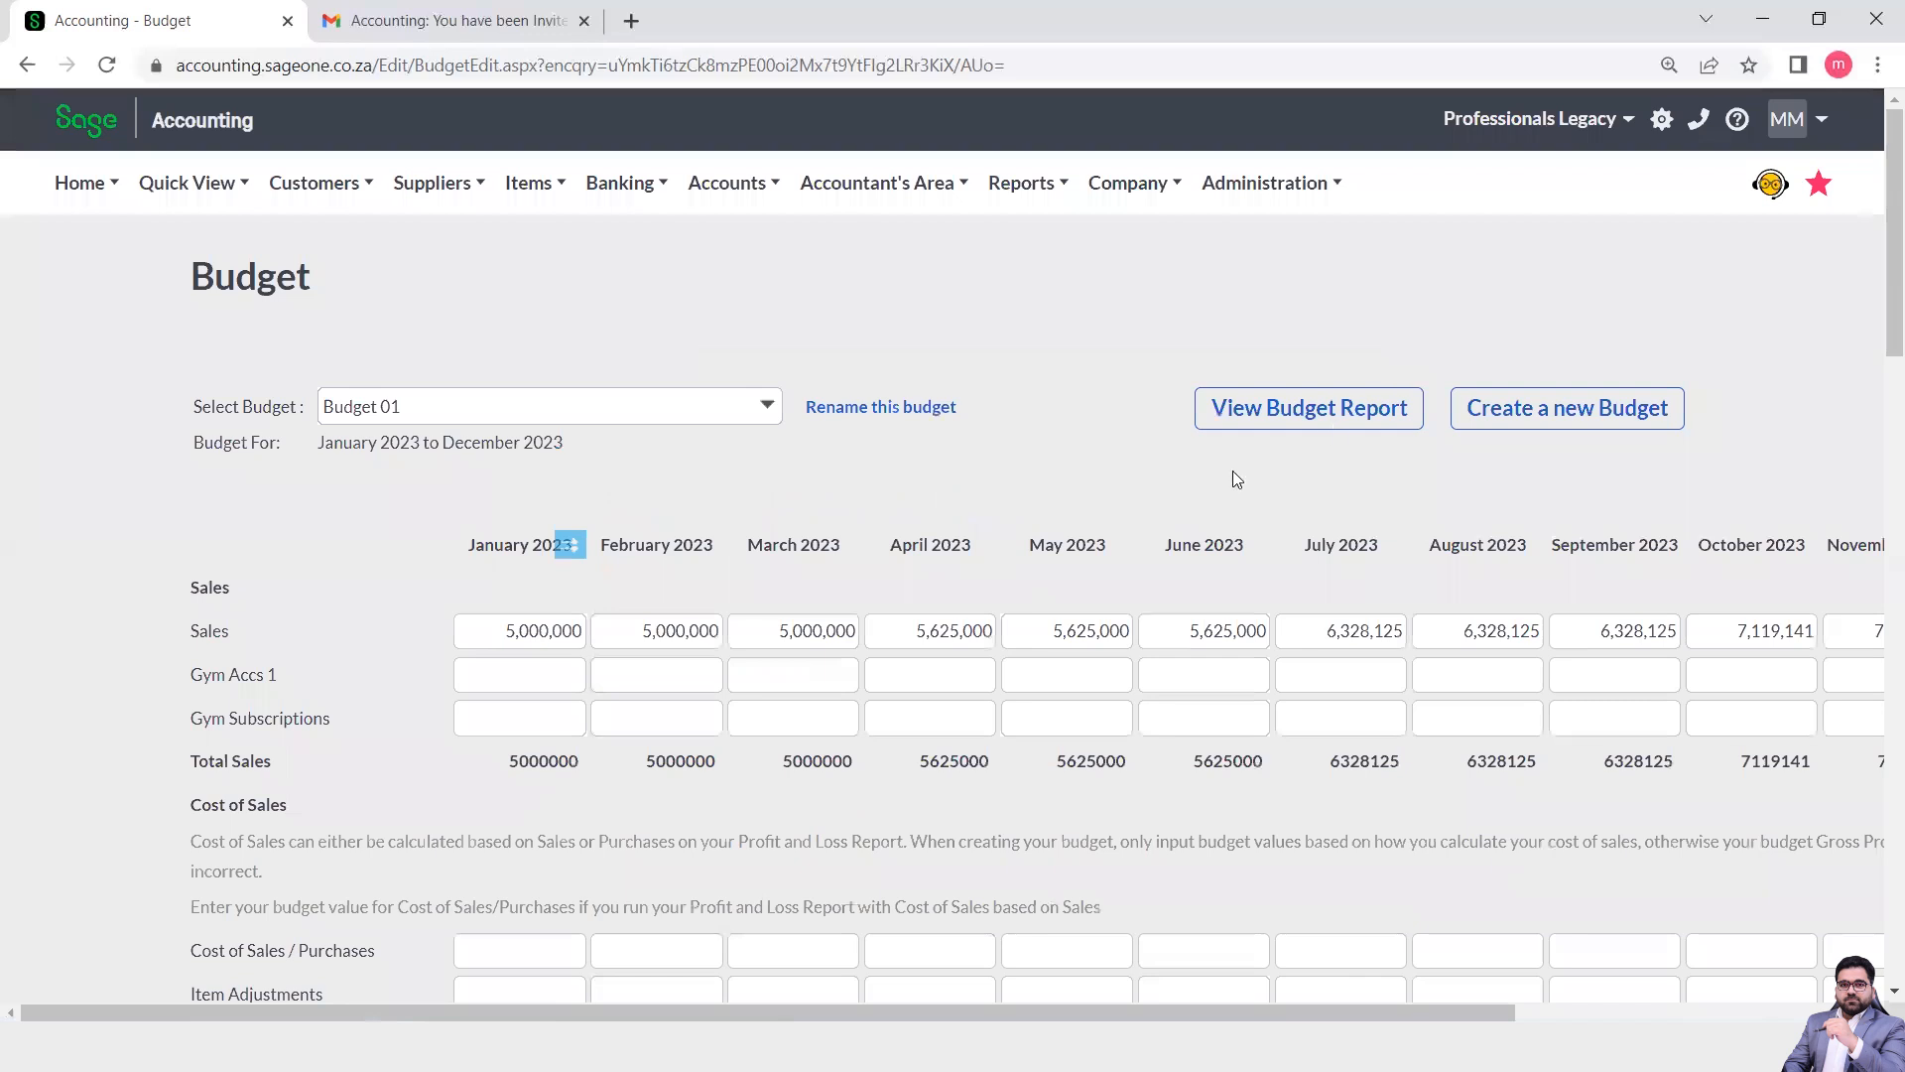
Save Budget 01 with the Sales values copied across its months.
scroll(1223, 475, down, 15)
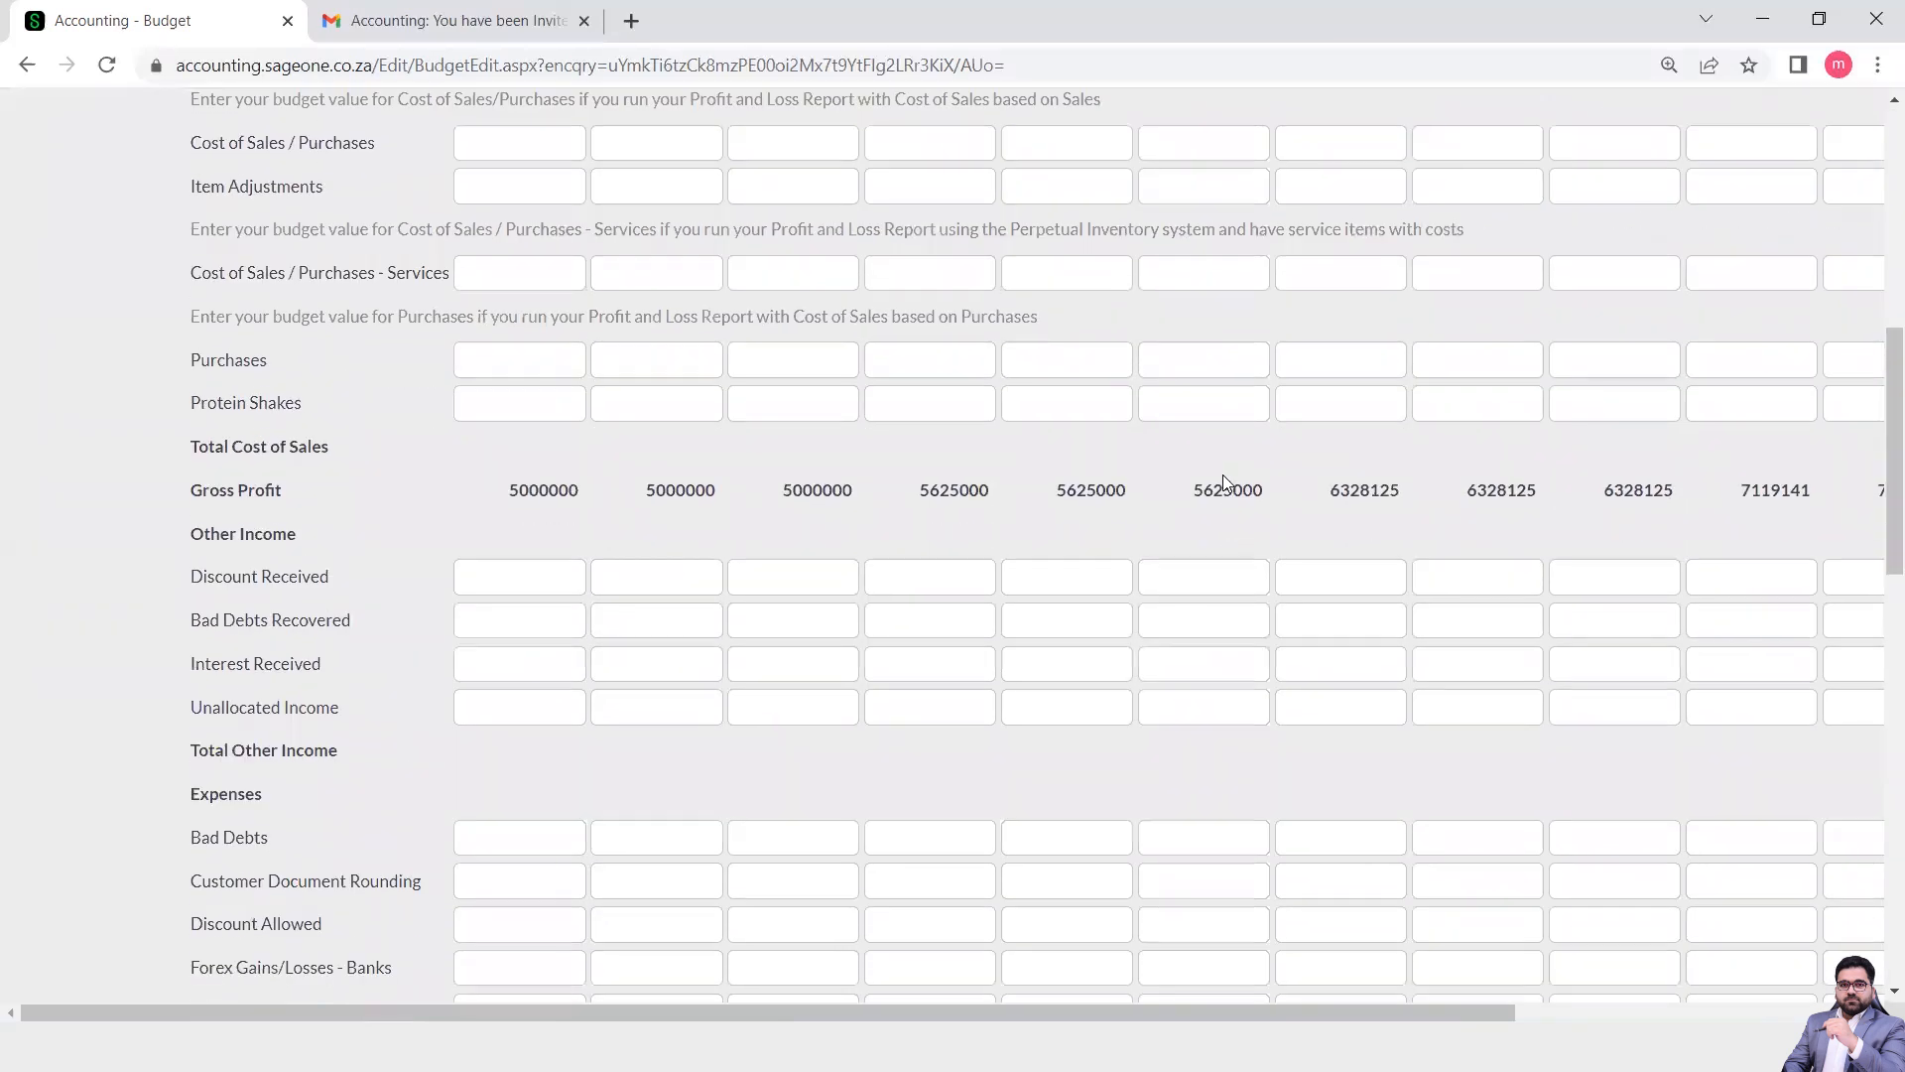
scroll(1132, 611, down, 1)
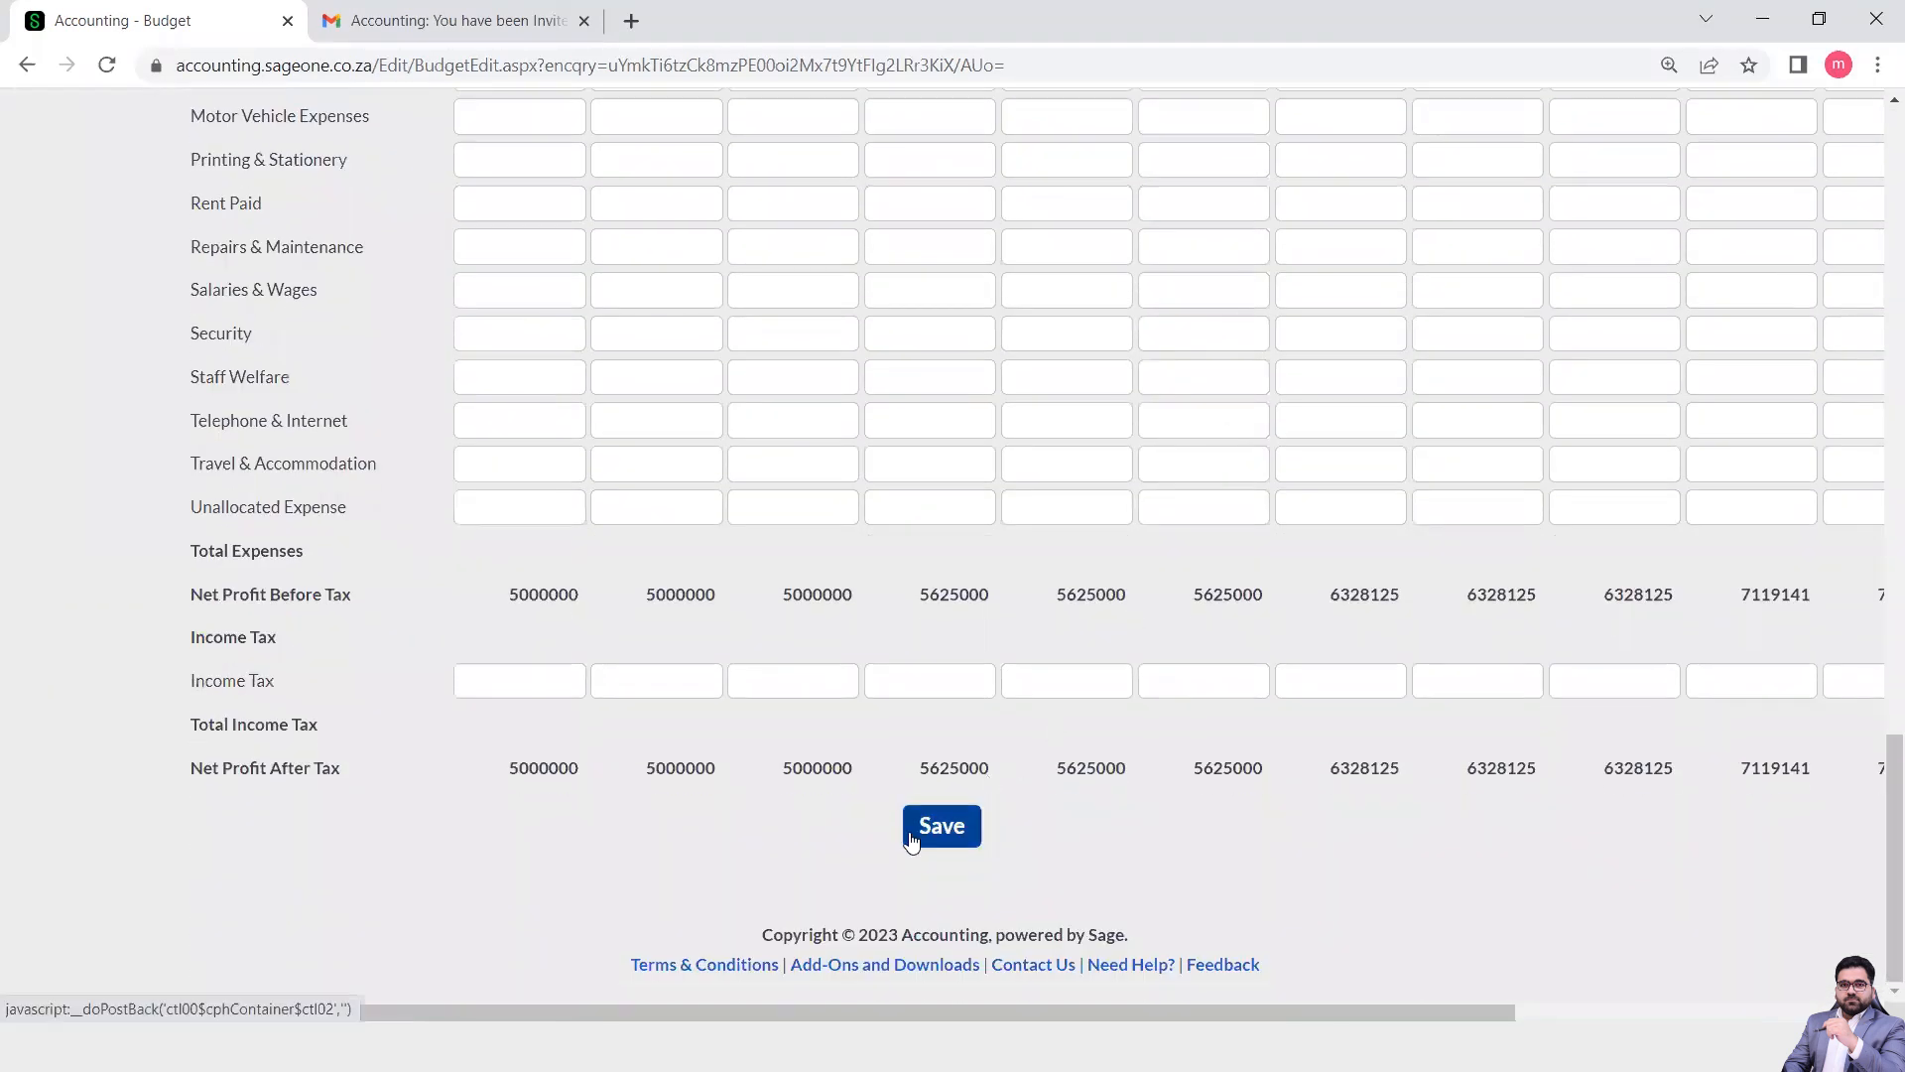
click(909, 832)
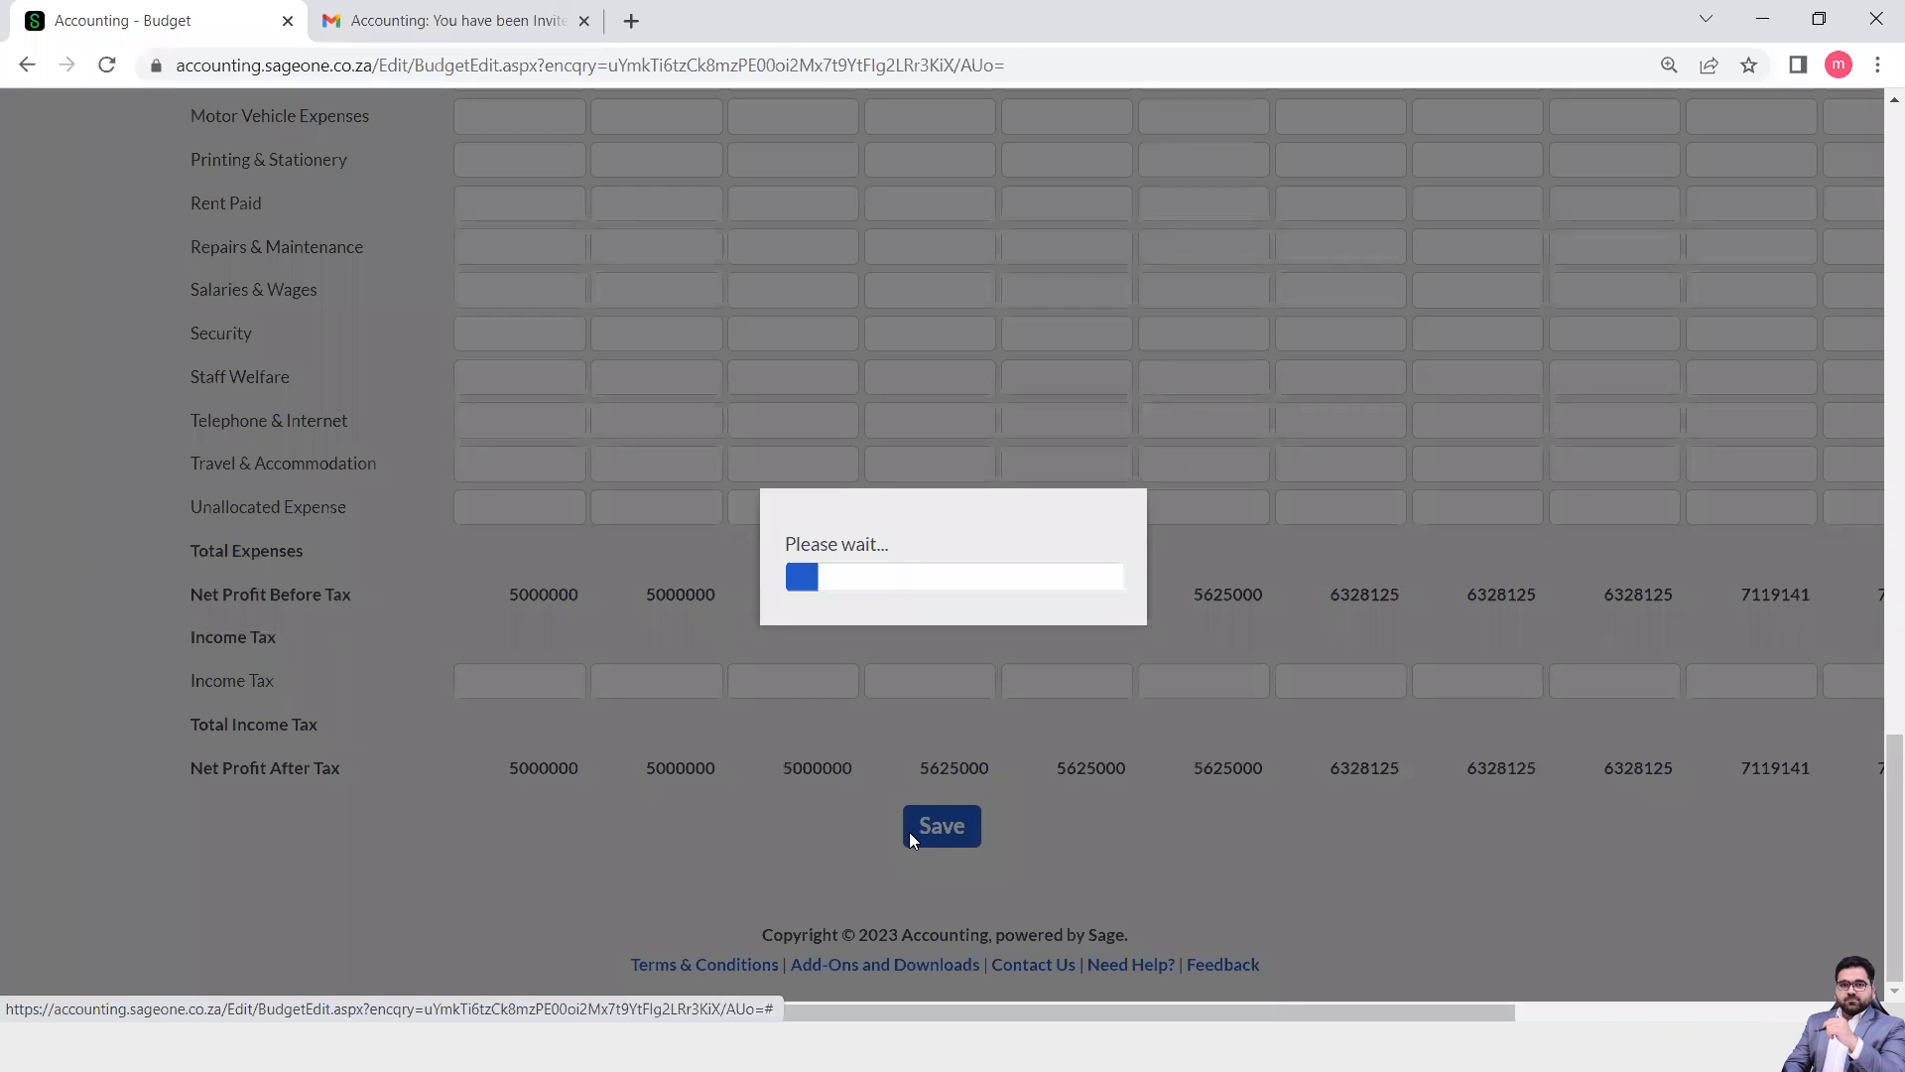
click(931, 609)
scroll(715, 545, up, 20)
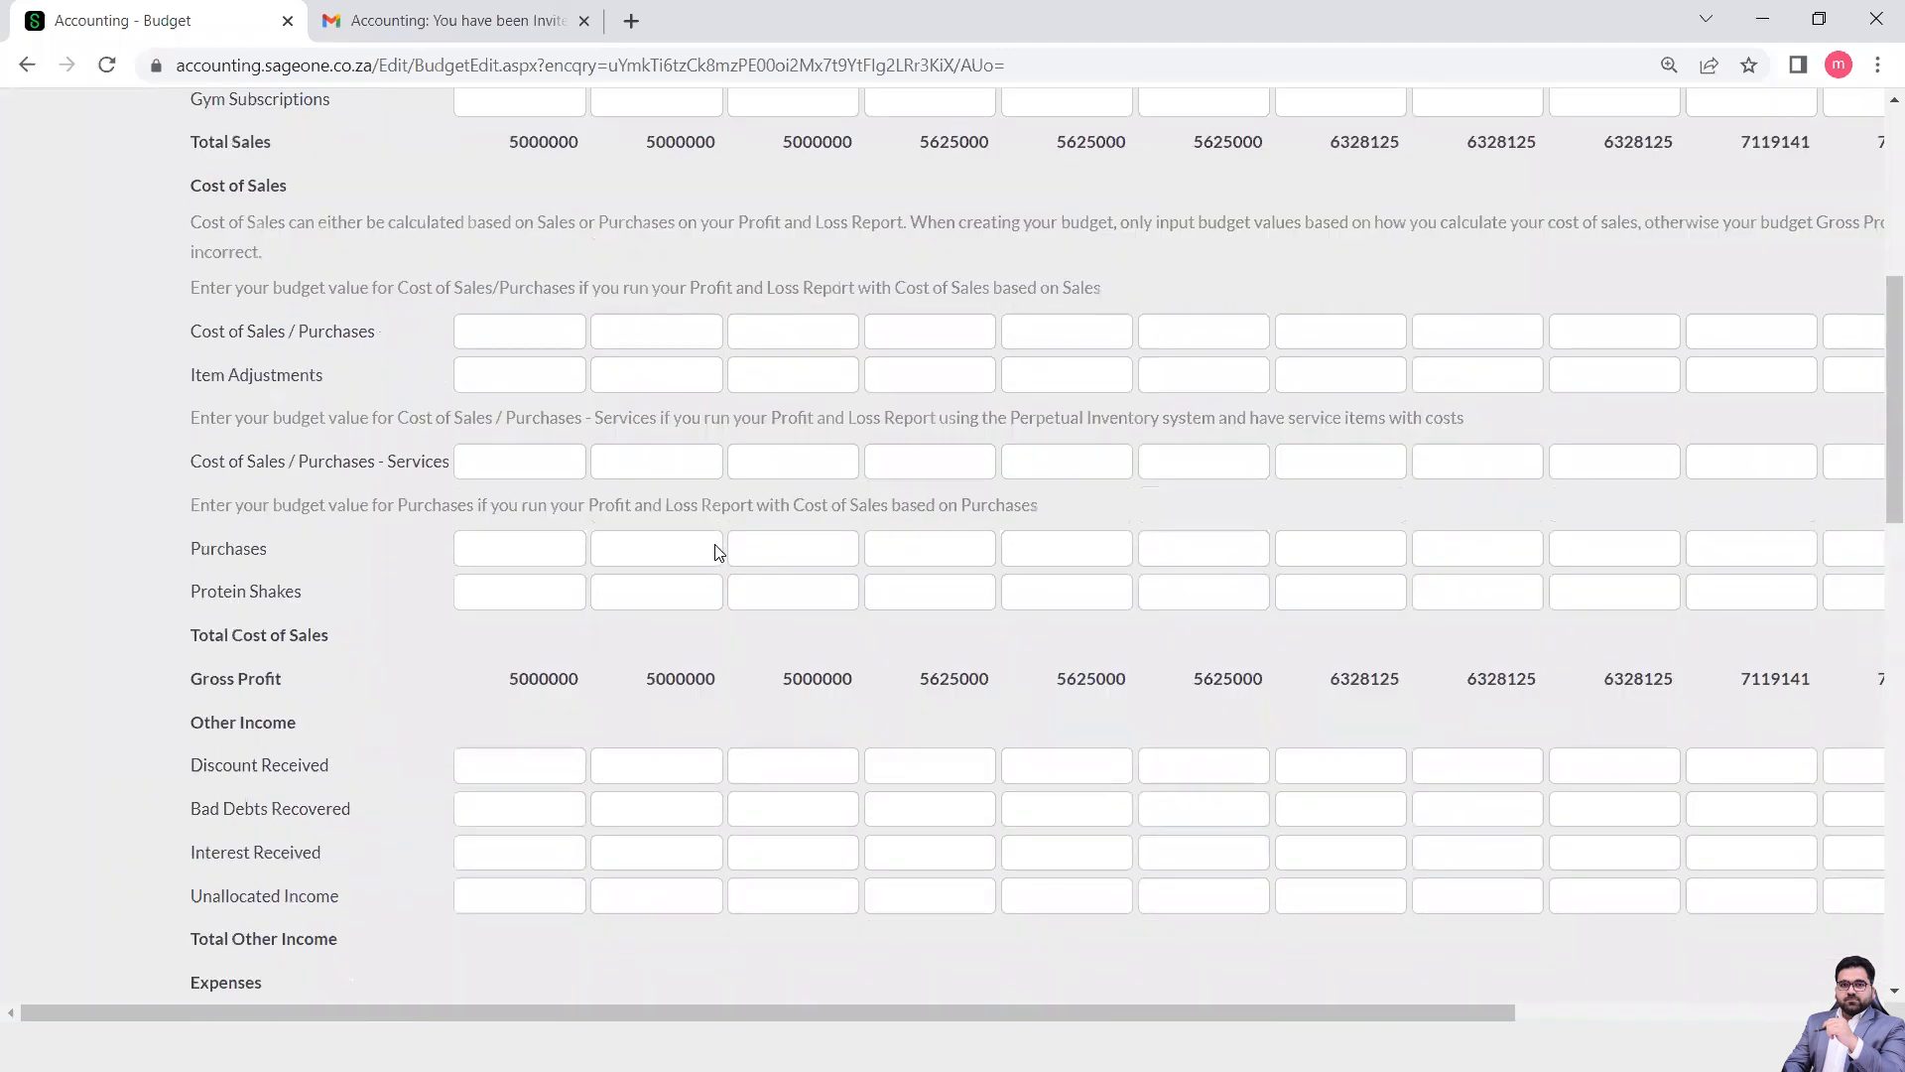
scroll(715, 543, up, 2)
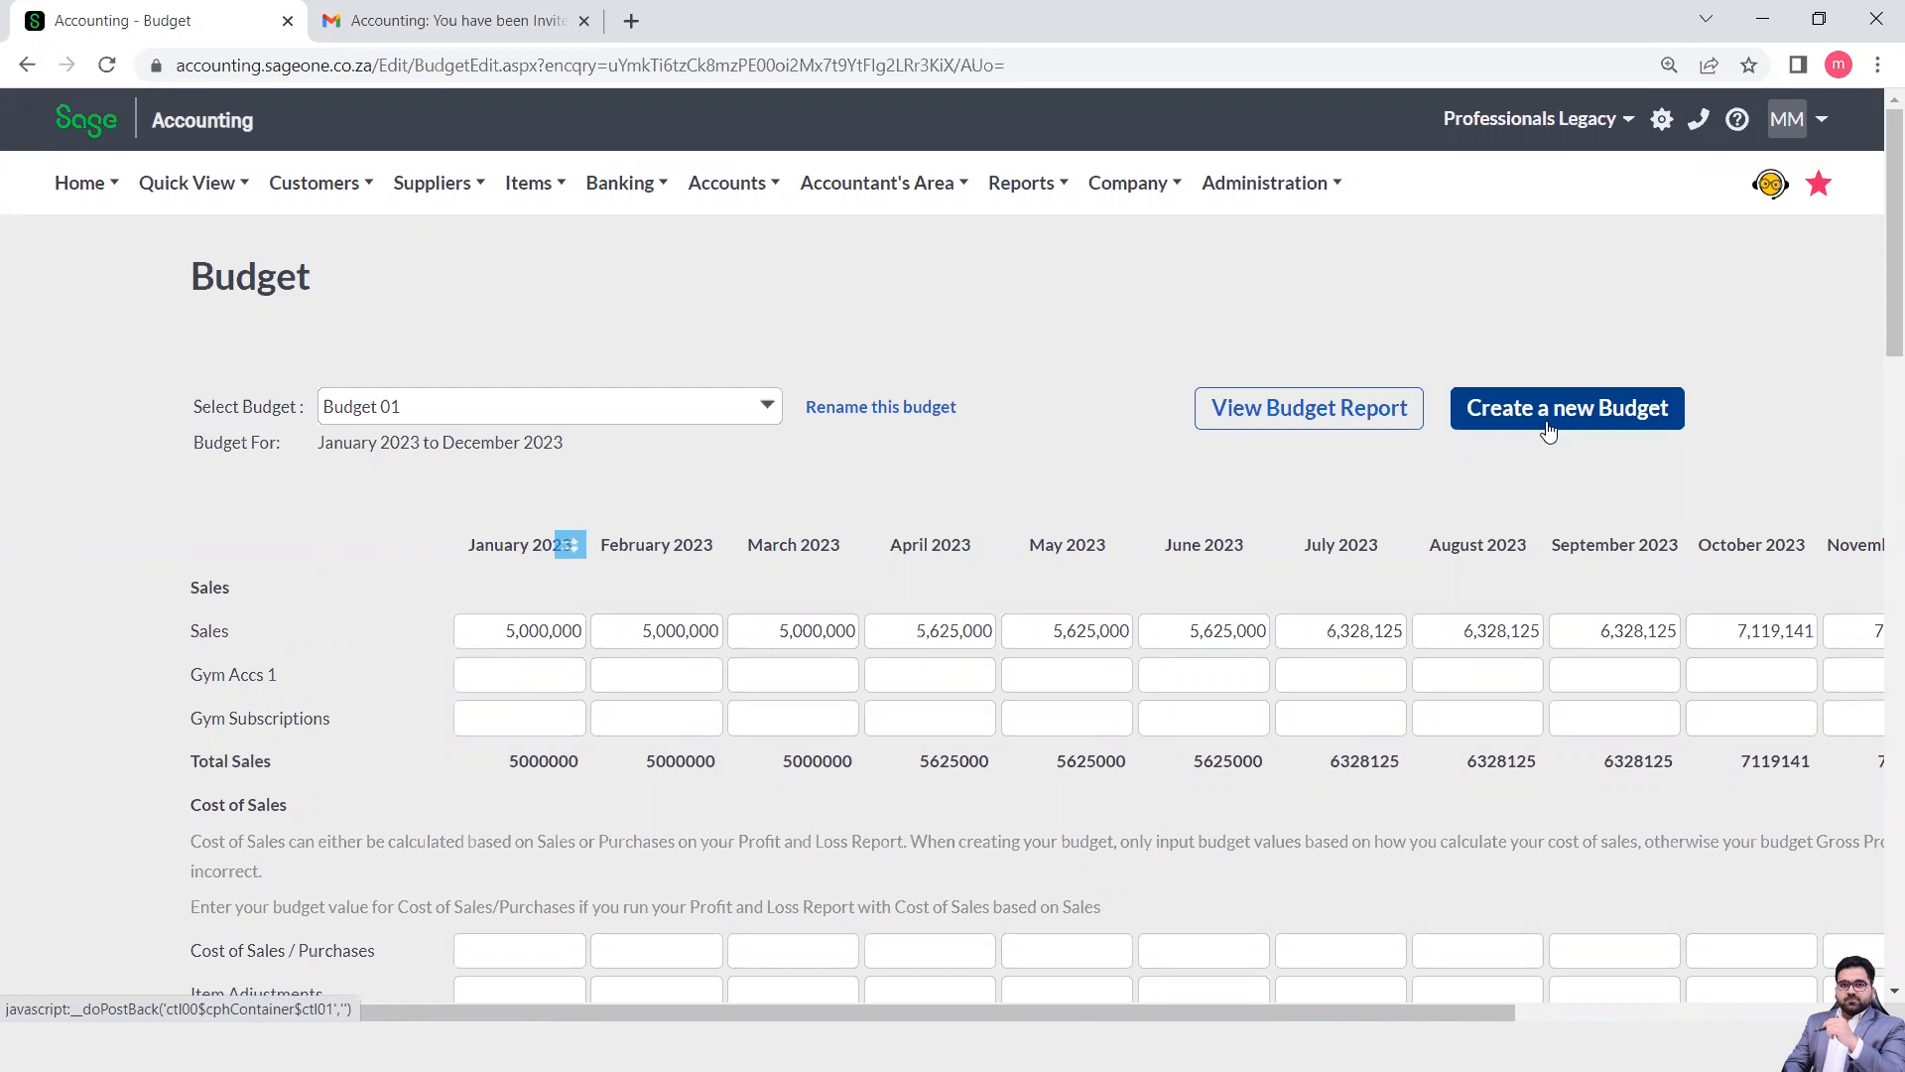
Run the Budget Report for Budget 01 without zero items and review its monthly figures and report options.
click(1128, 182)
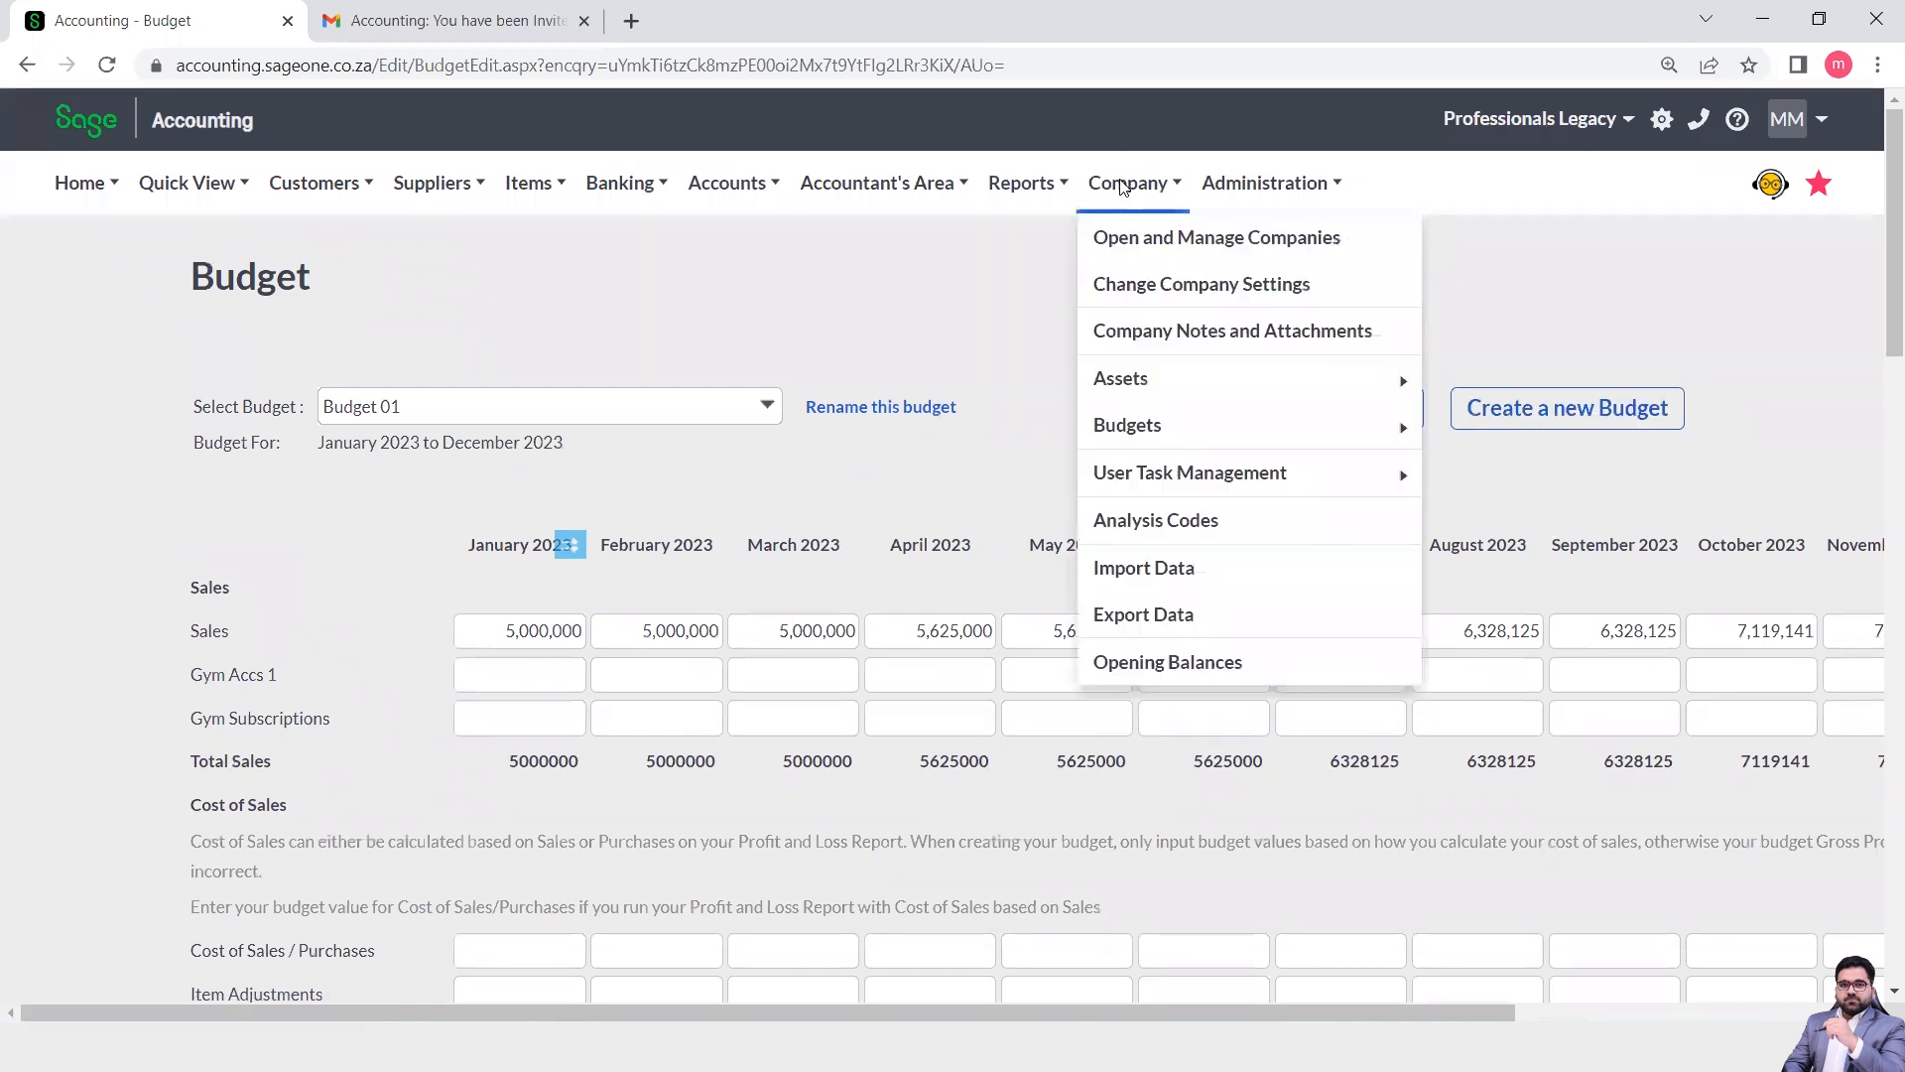
mouse_move(1199, 427)
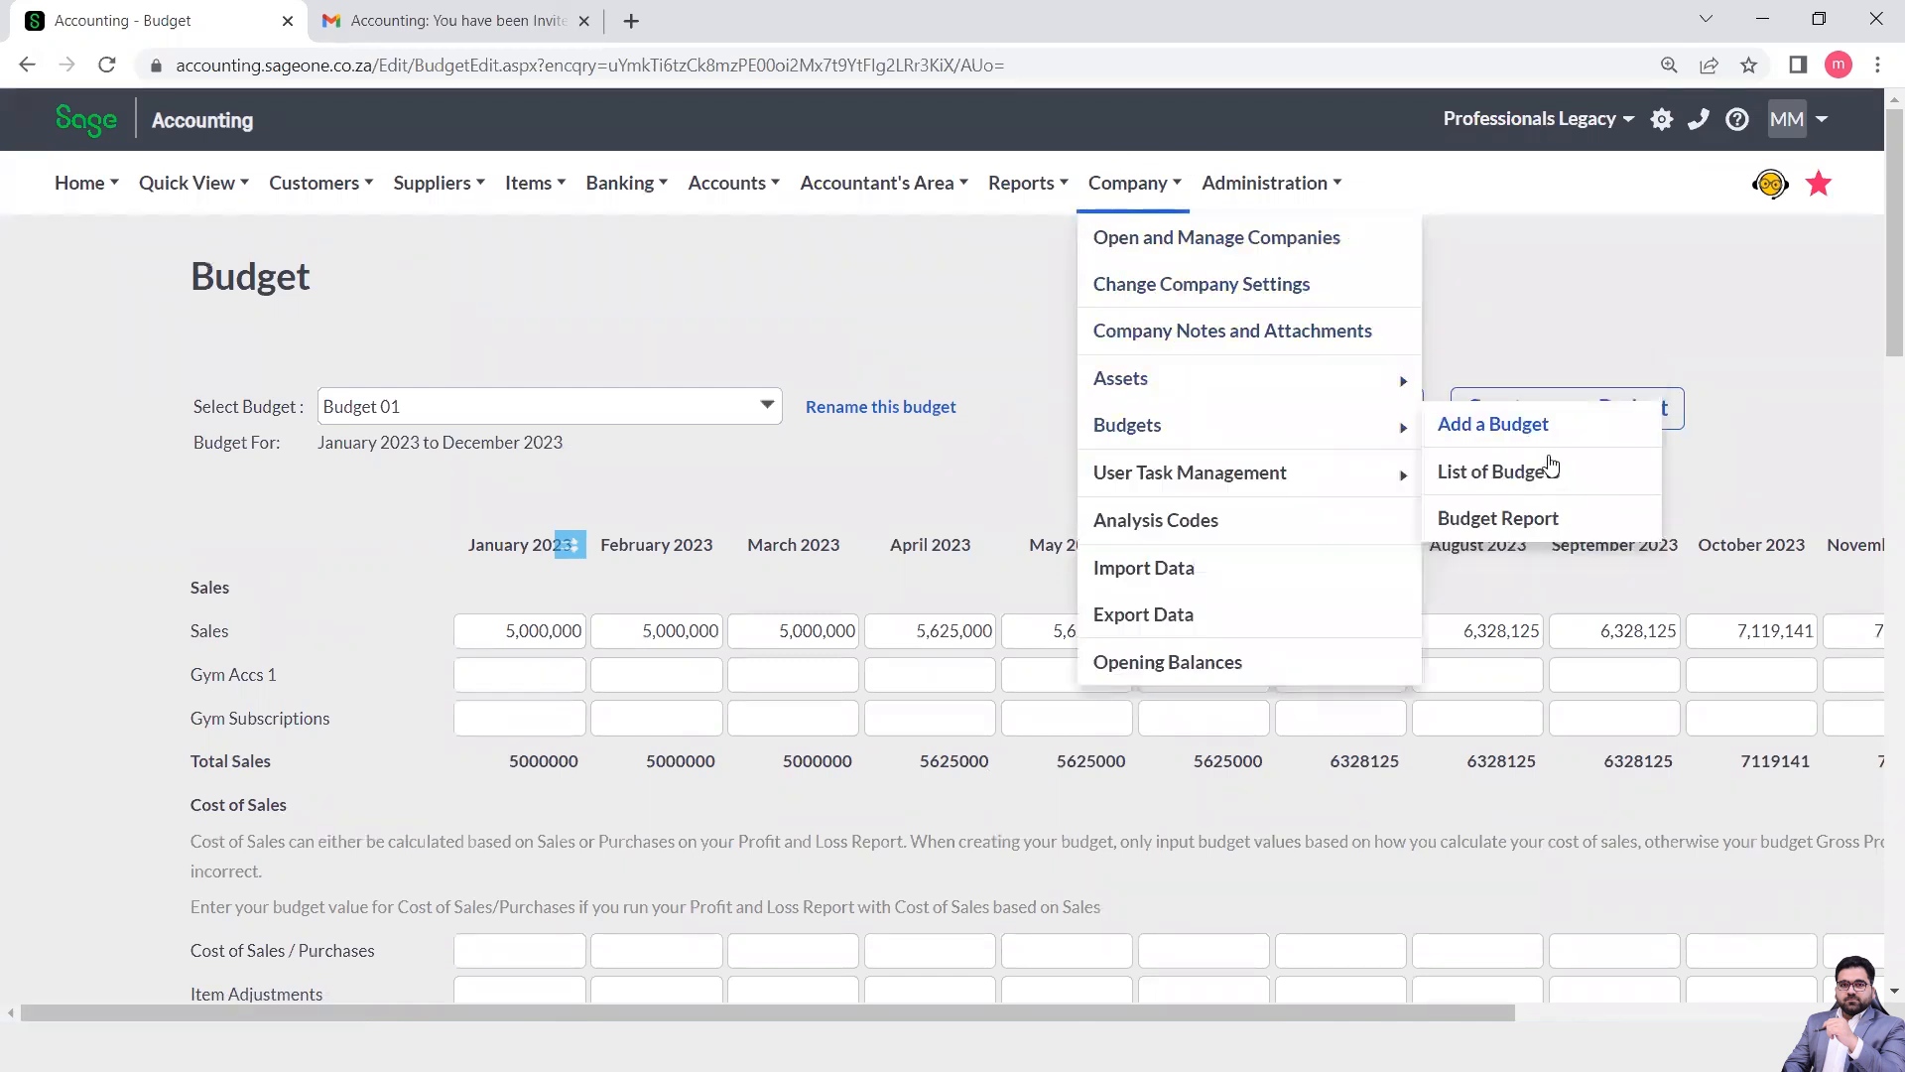
click(1520, 526)
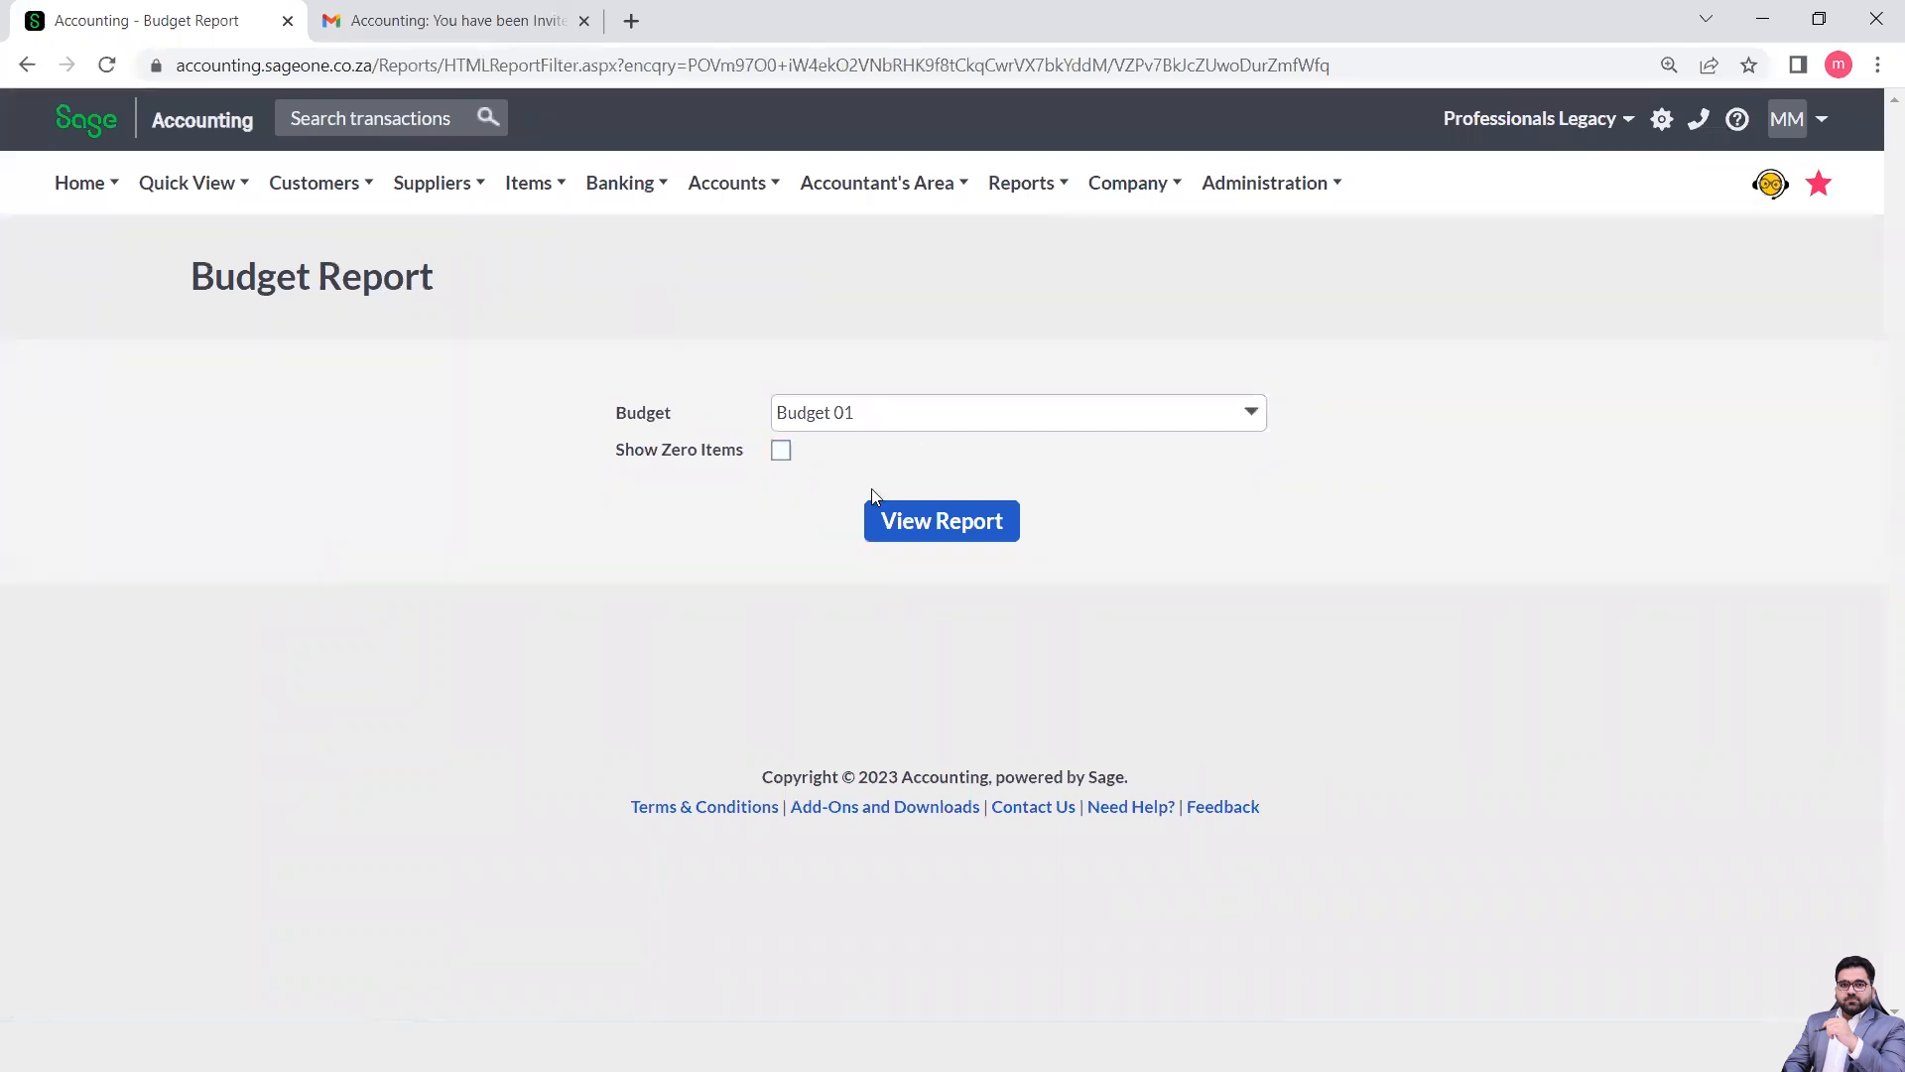
click(1042, 415)
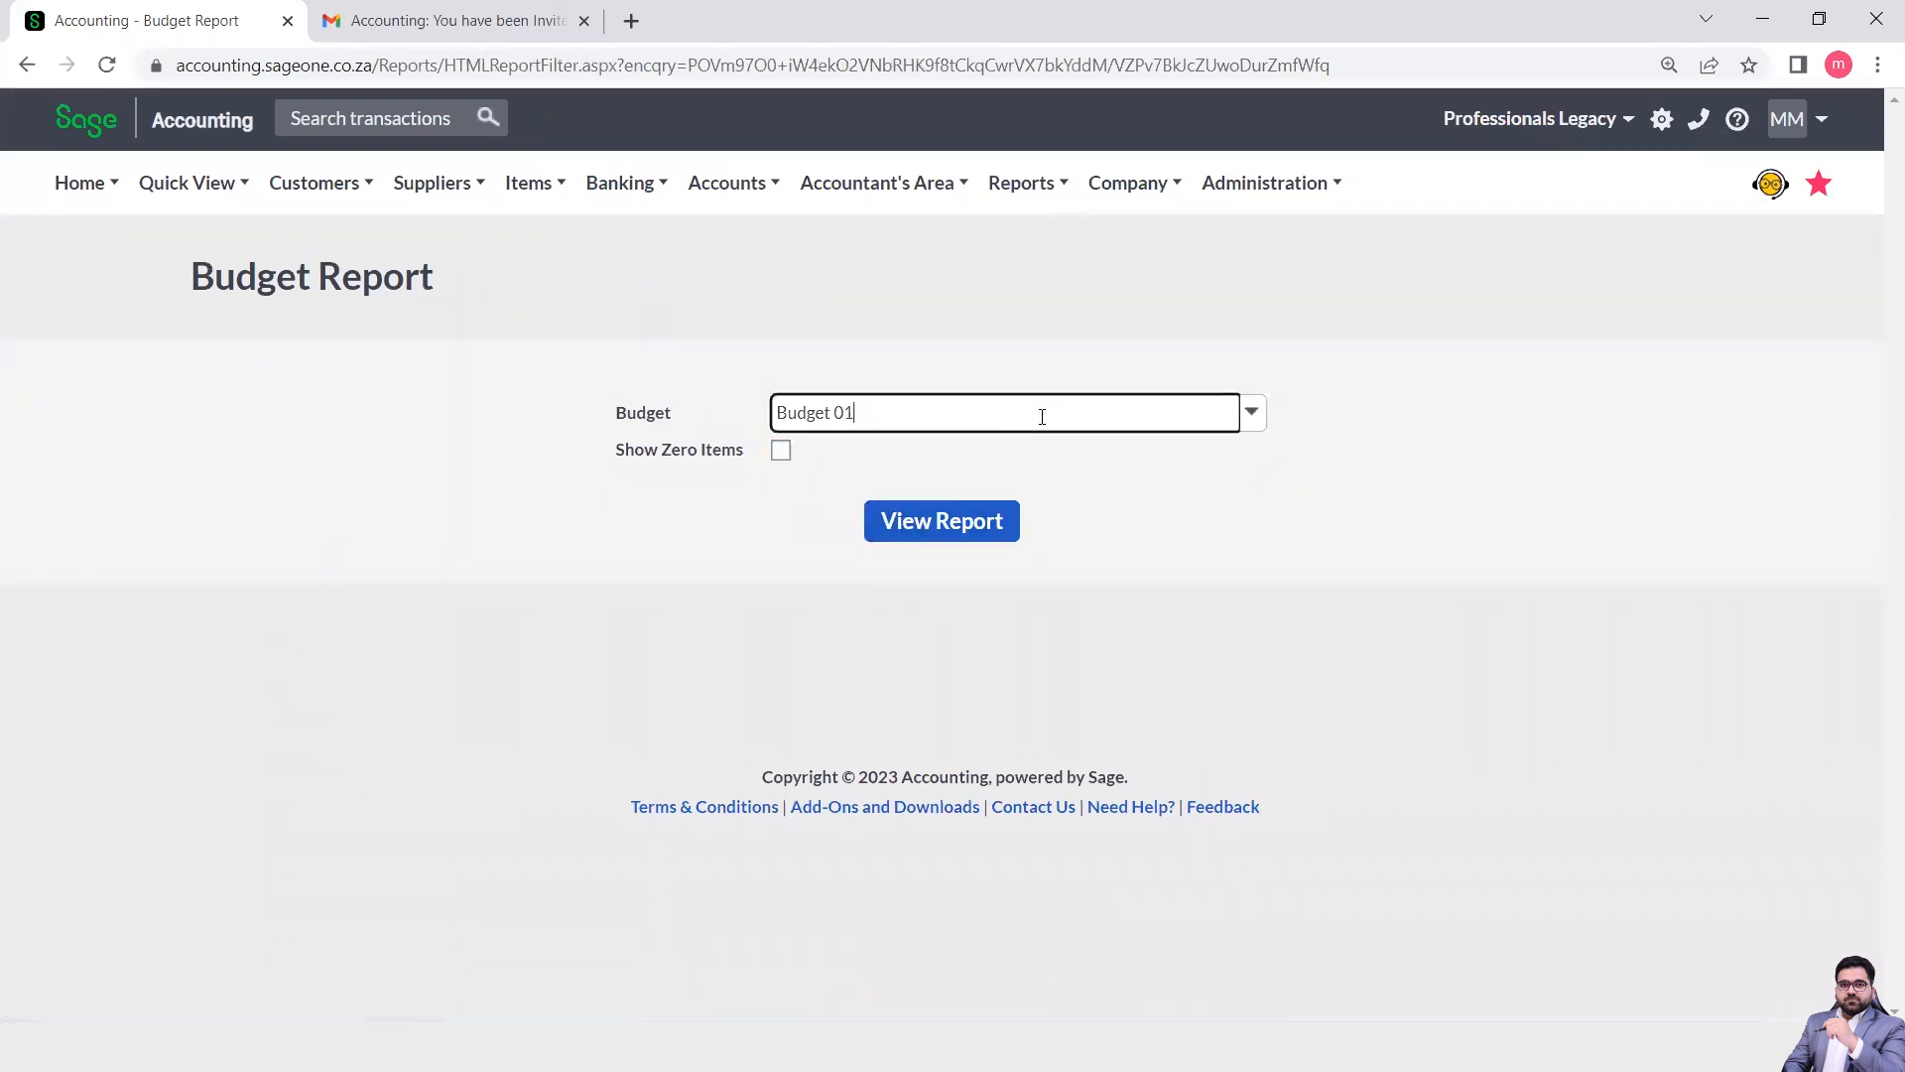
click(960, 527)
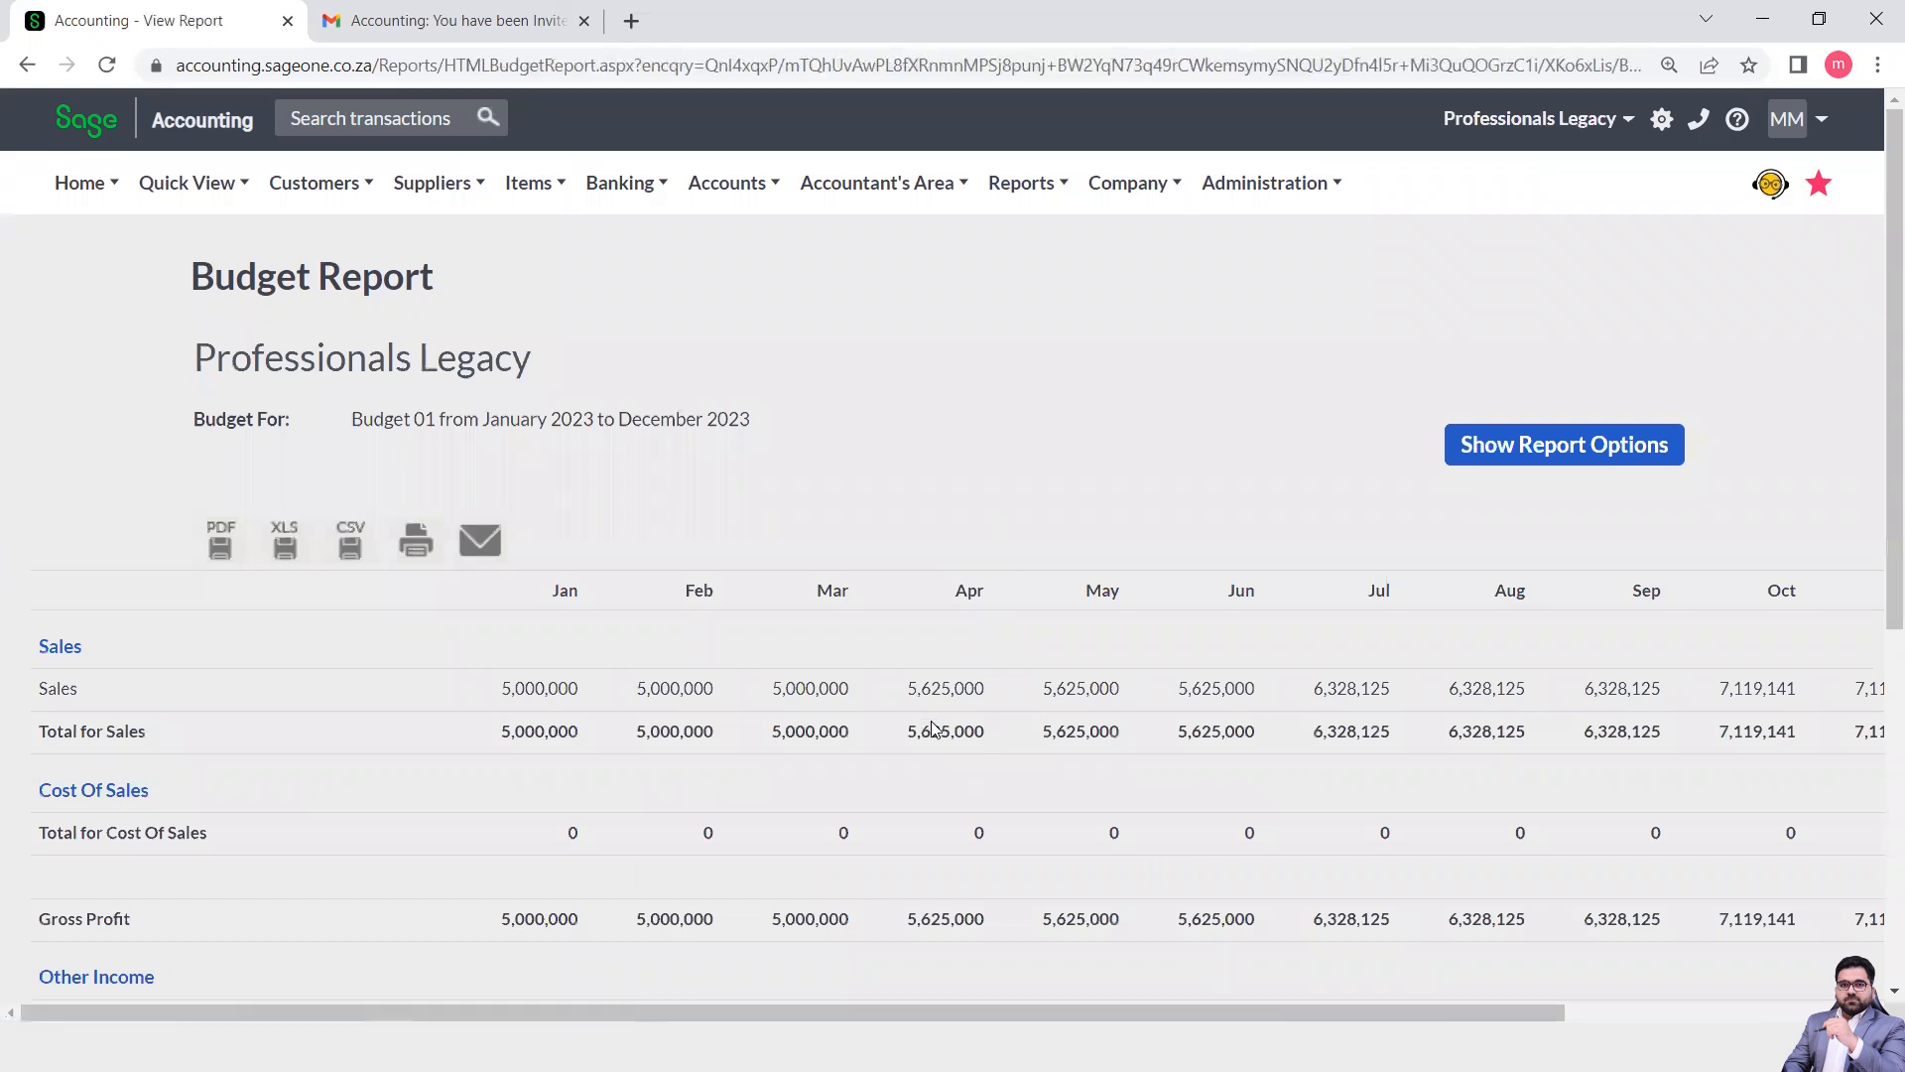
scroll(931, 729, down, 6)
scroll(931, 729, up, 6)
click(1607, 444)
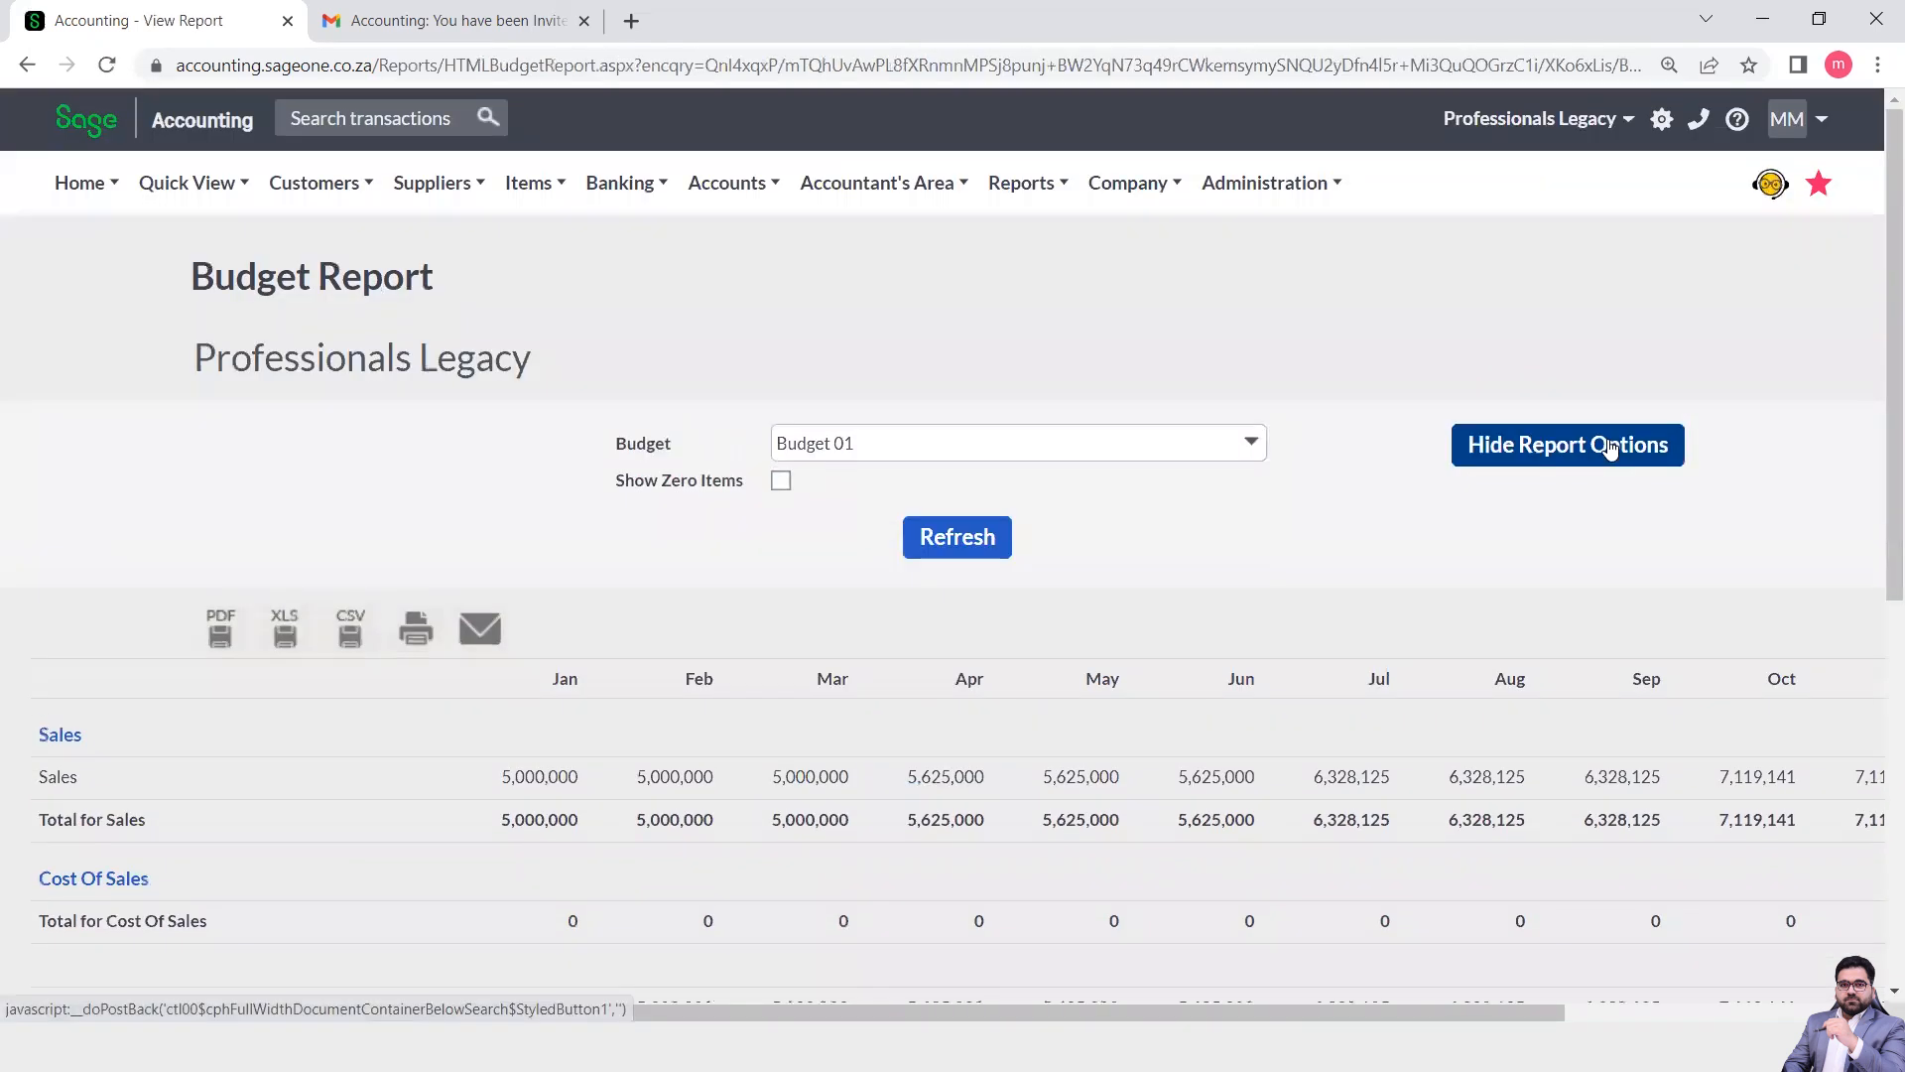
click(1249, 444)
click(1361, 435)
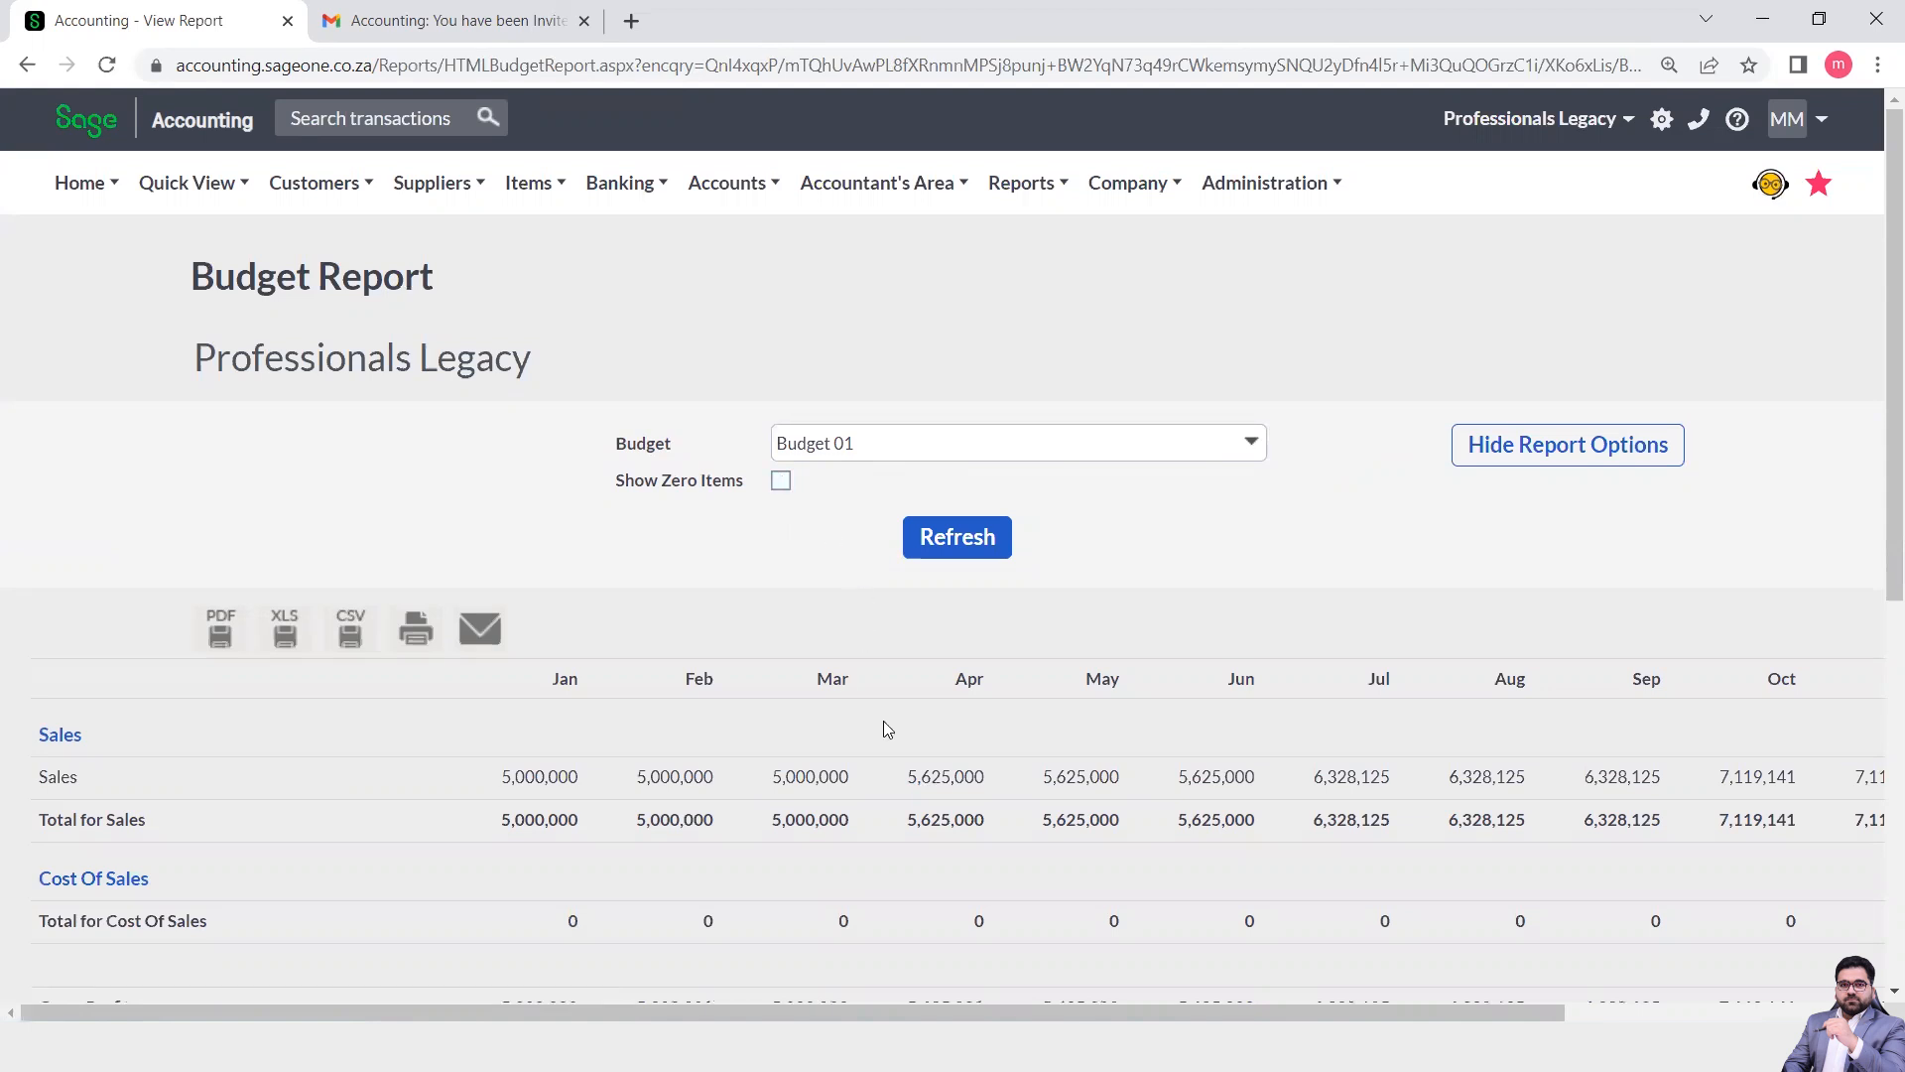
scroll(883, 720, down, 7)
scroll(883, 721, up, 7)
Open the Budget Report's selection page from the accountant's management reports.
mouse_move(938, 218)
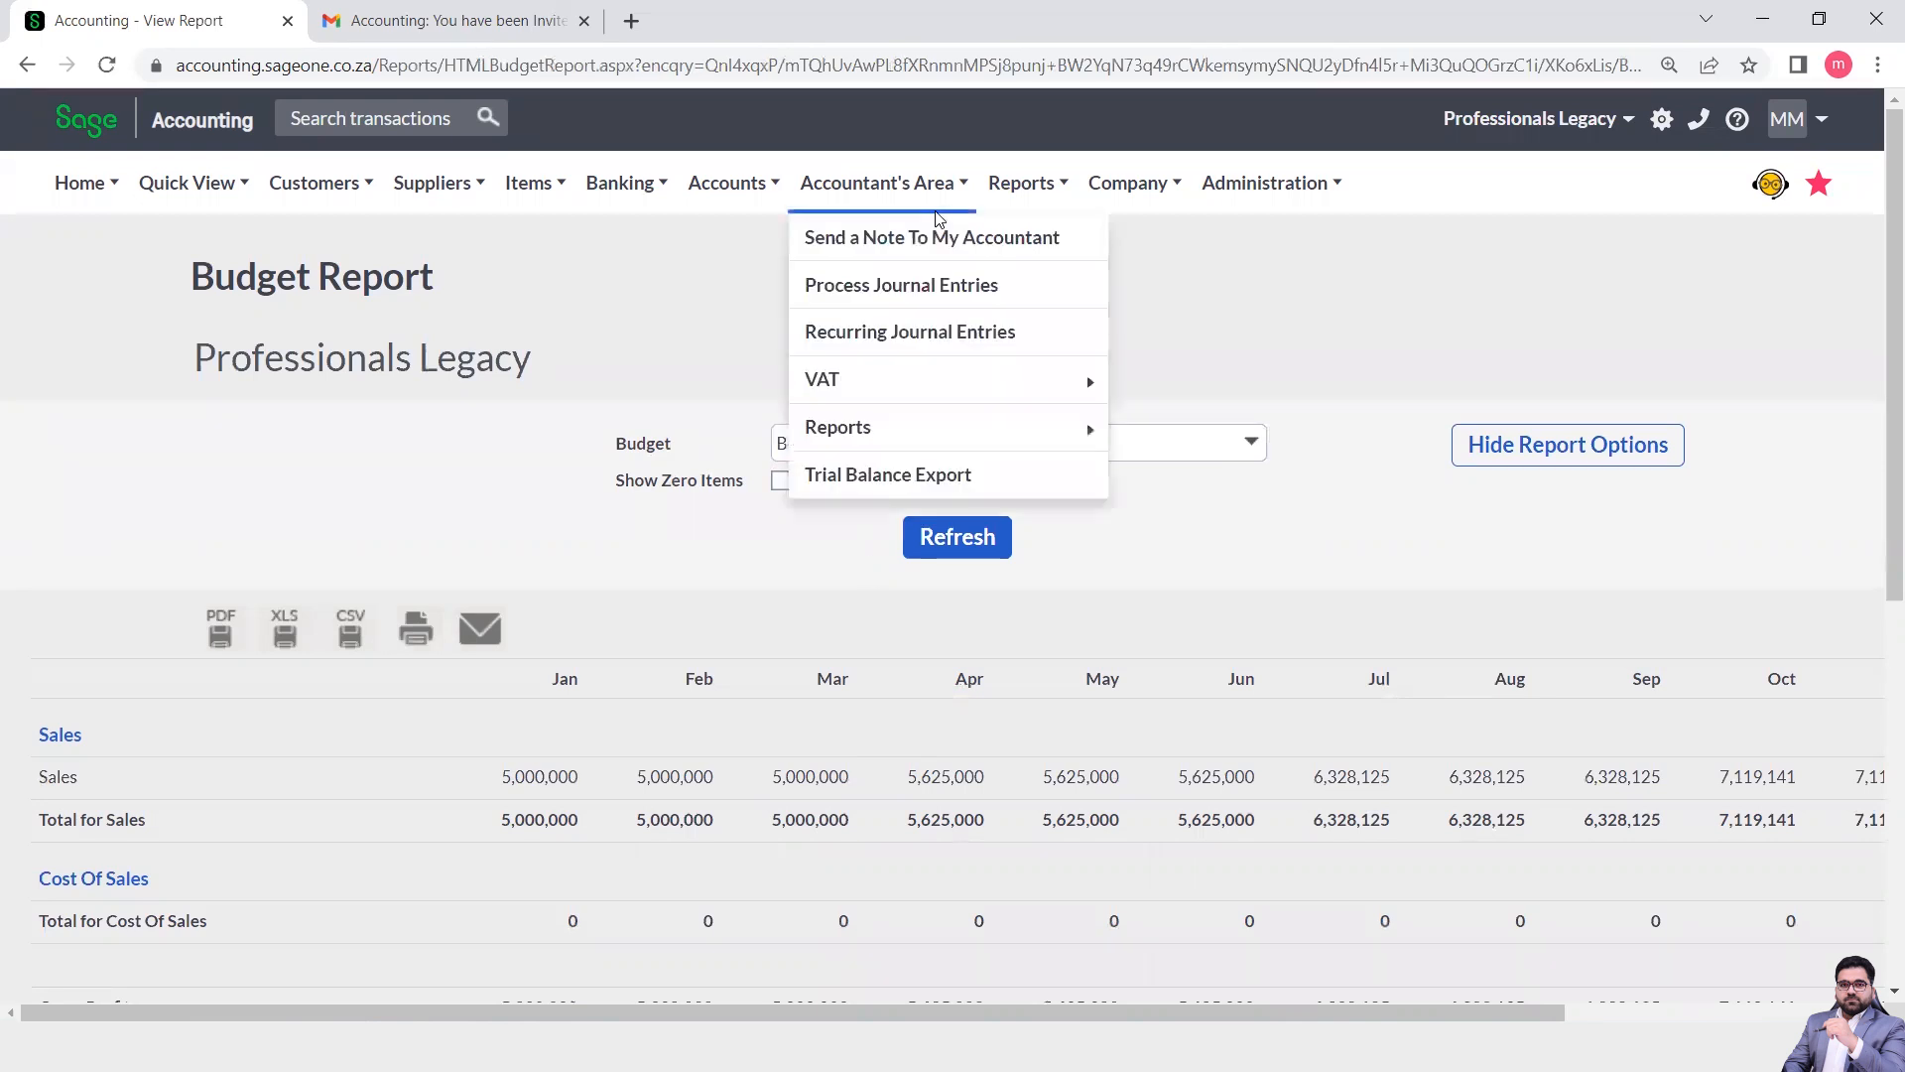
mouse_move(886, 395)
mouse_move(893, 437)
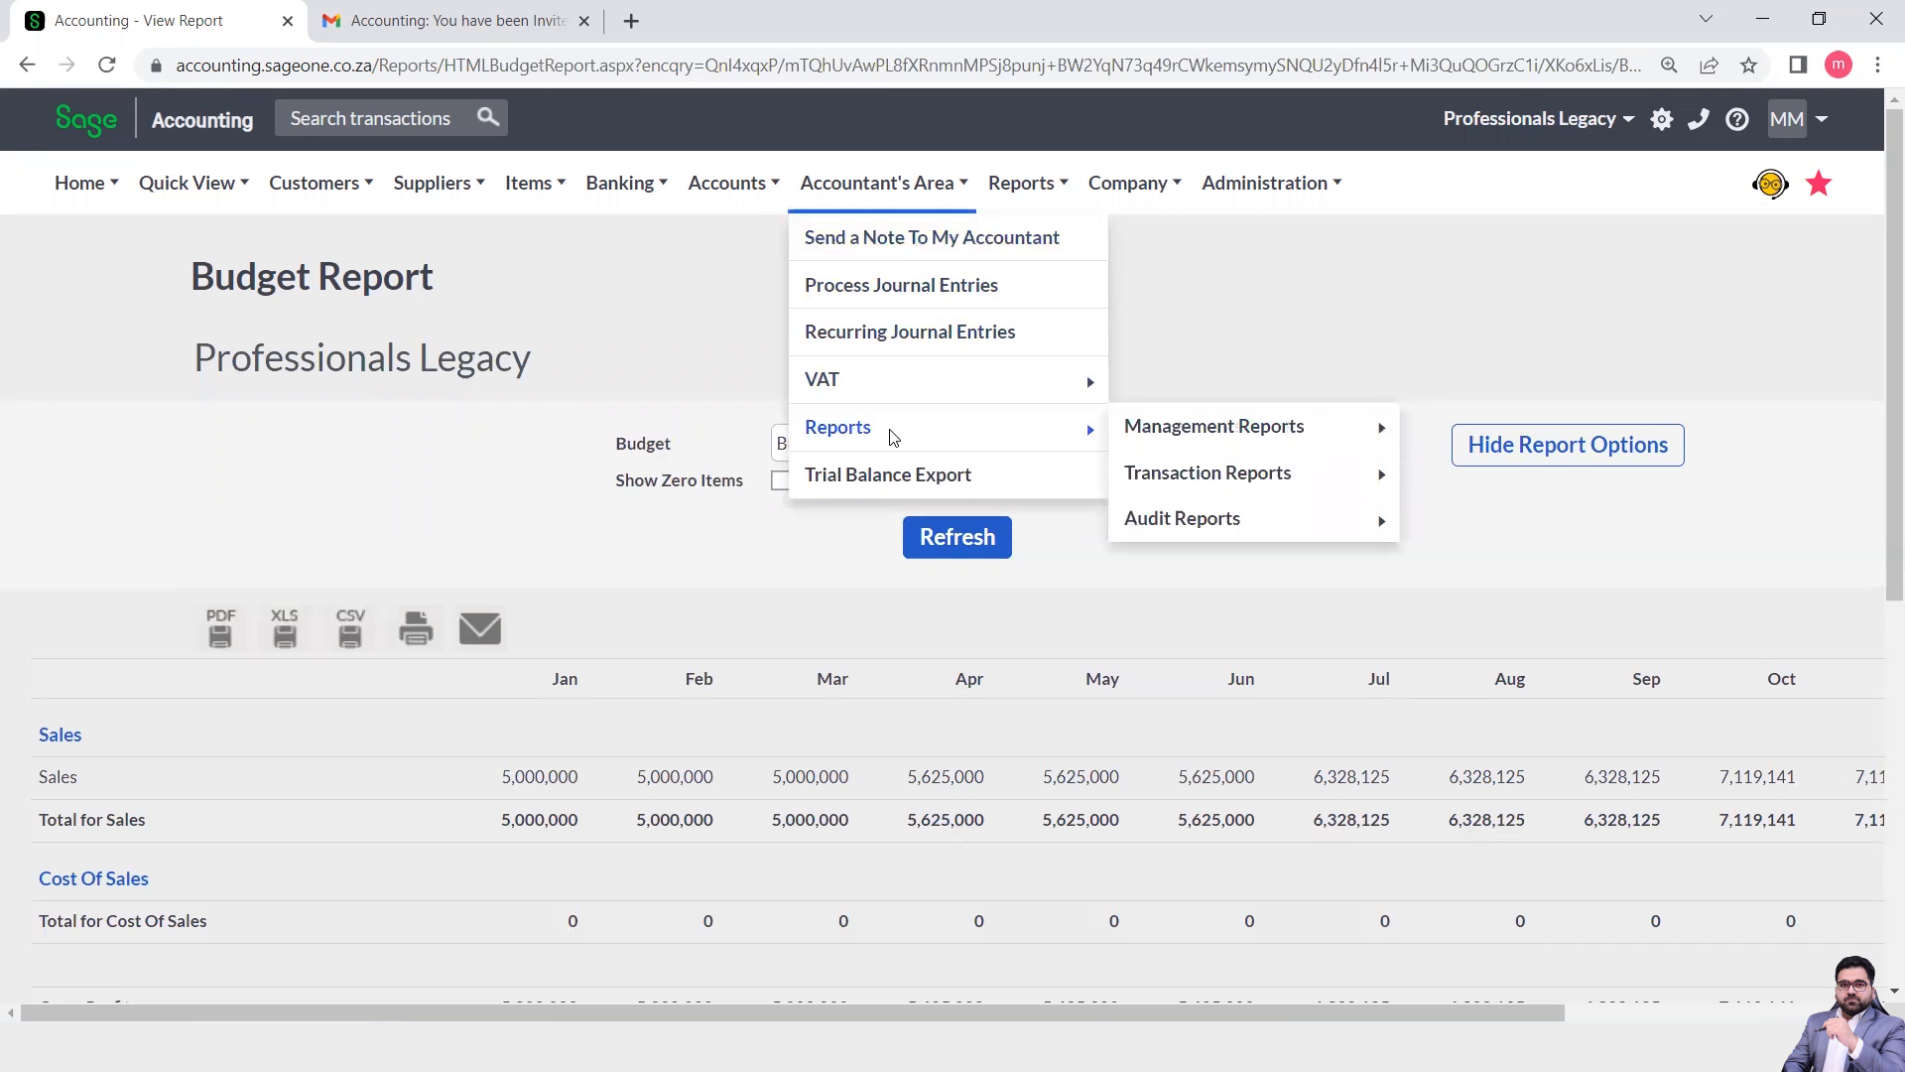
mouse_move(1177, 429)
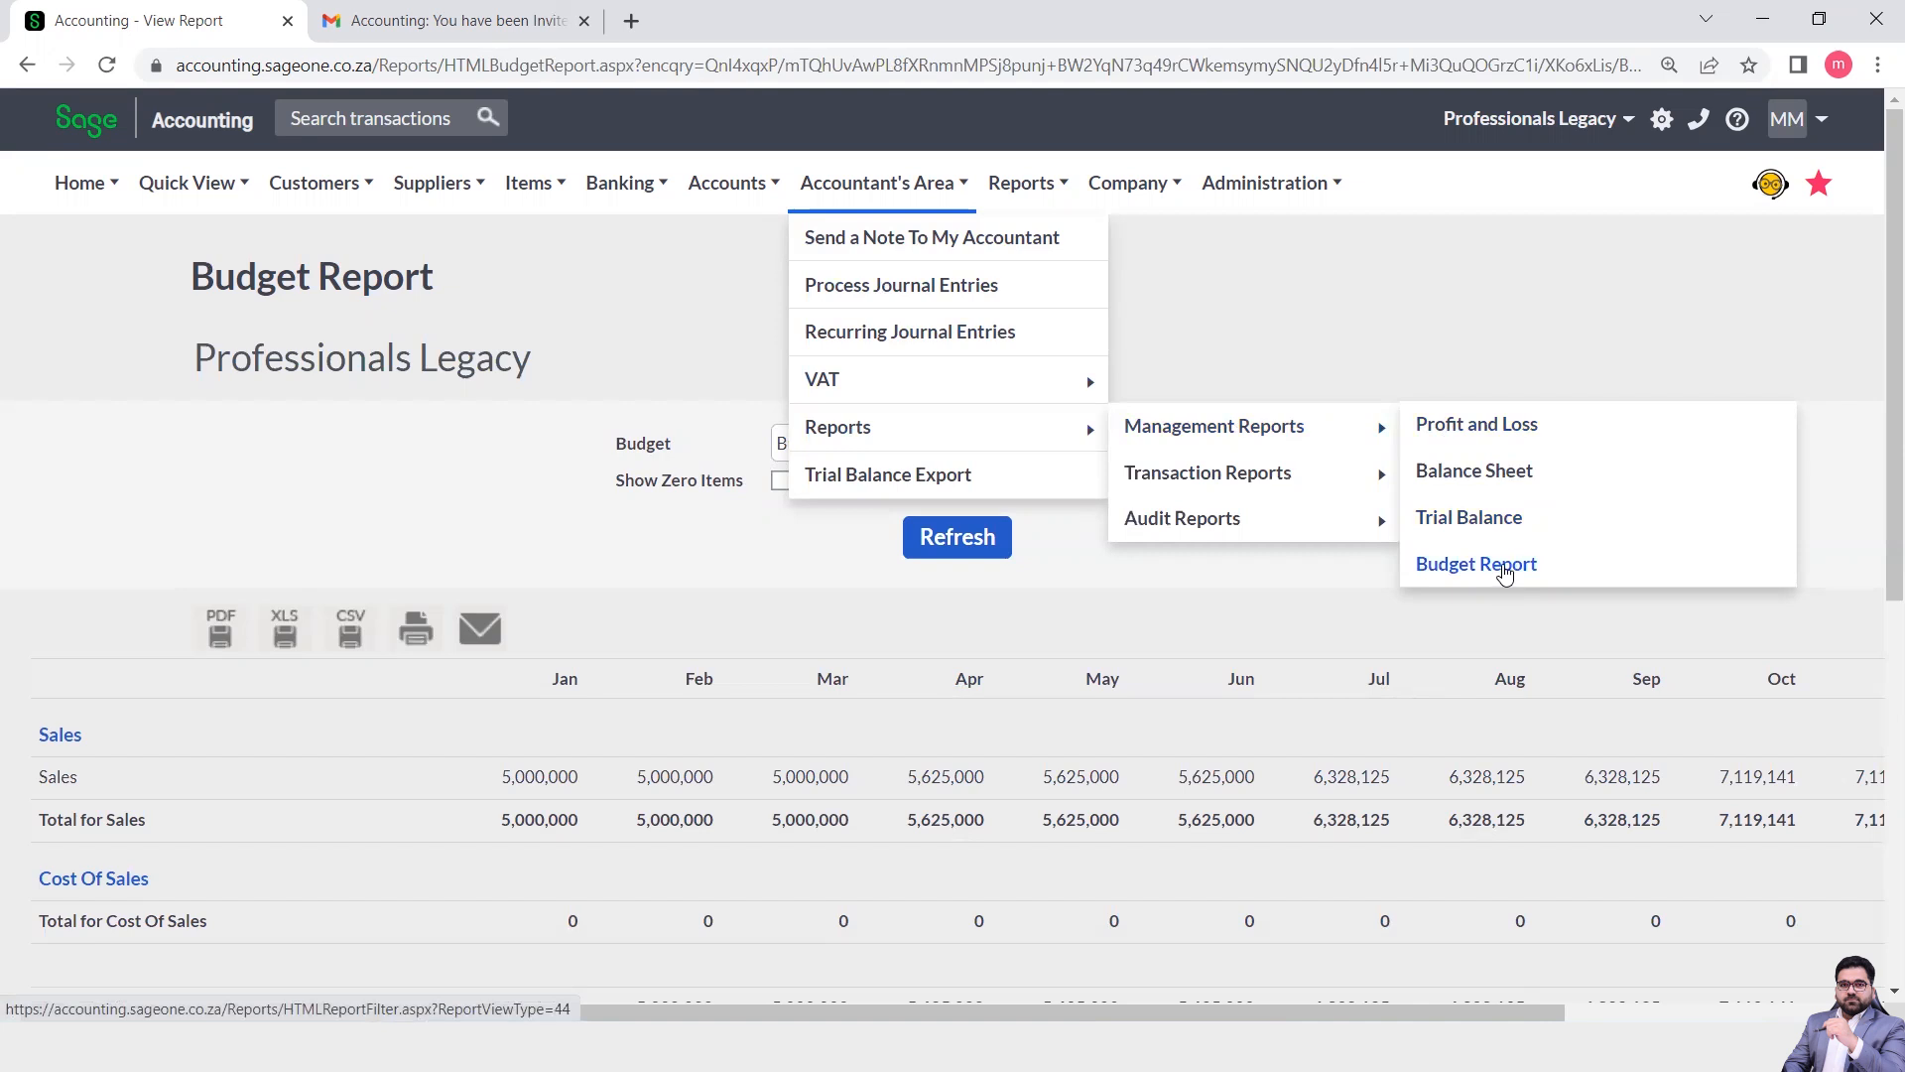
click(1505, 574)
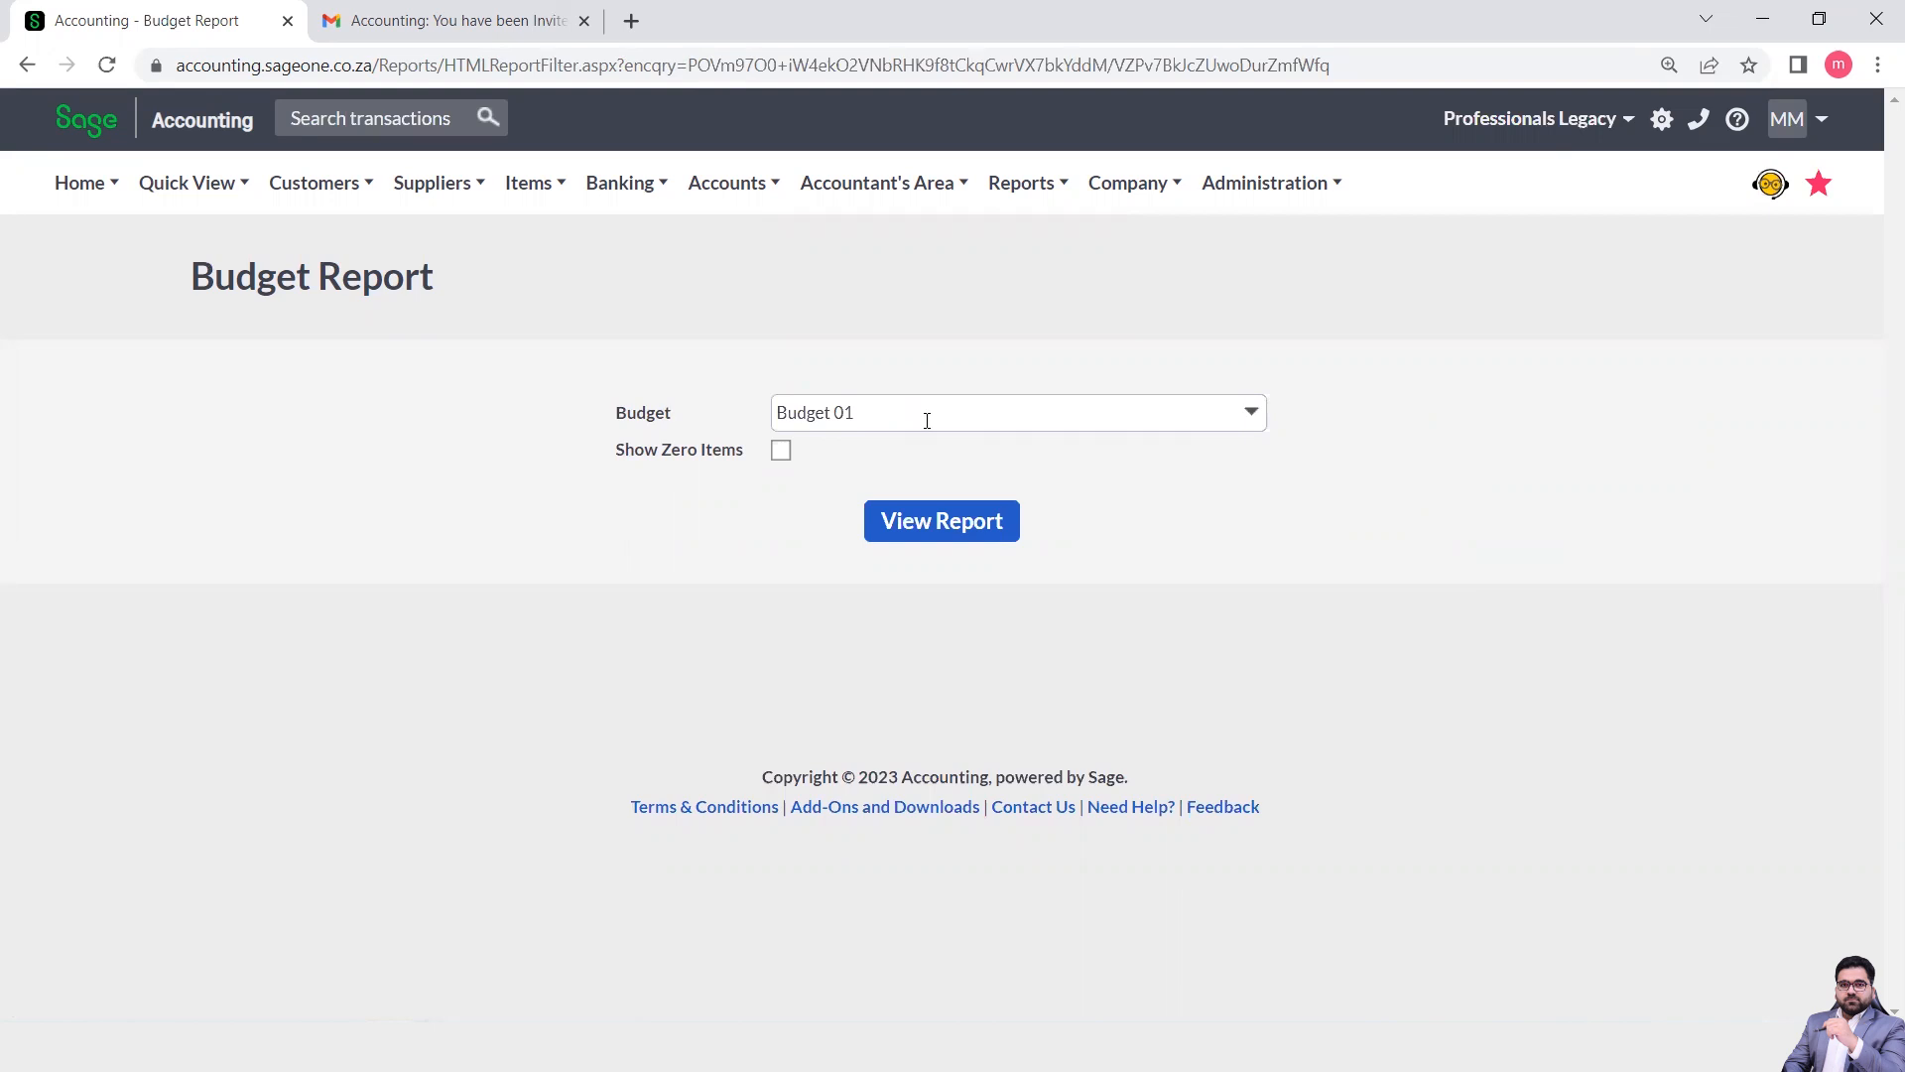
Run the Profit and Loss report for the date range All and review it down to the net result after tax.
click(897, 183)
mouse_move(991, 418)
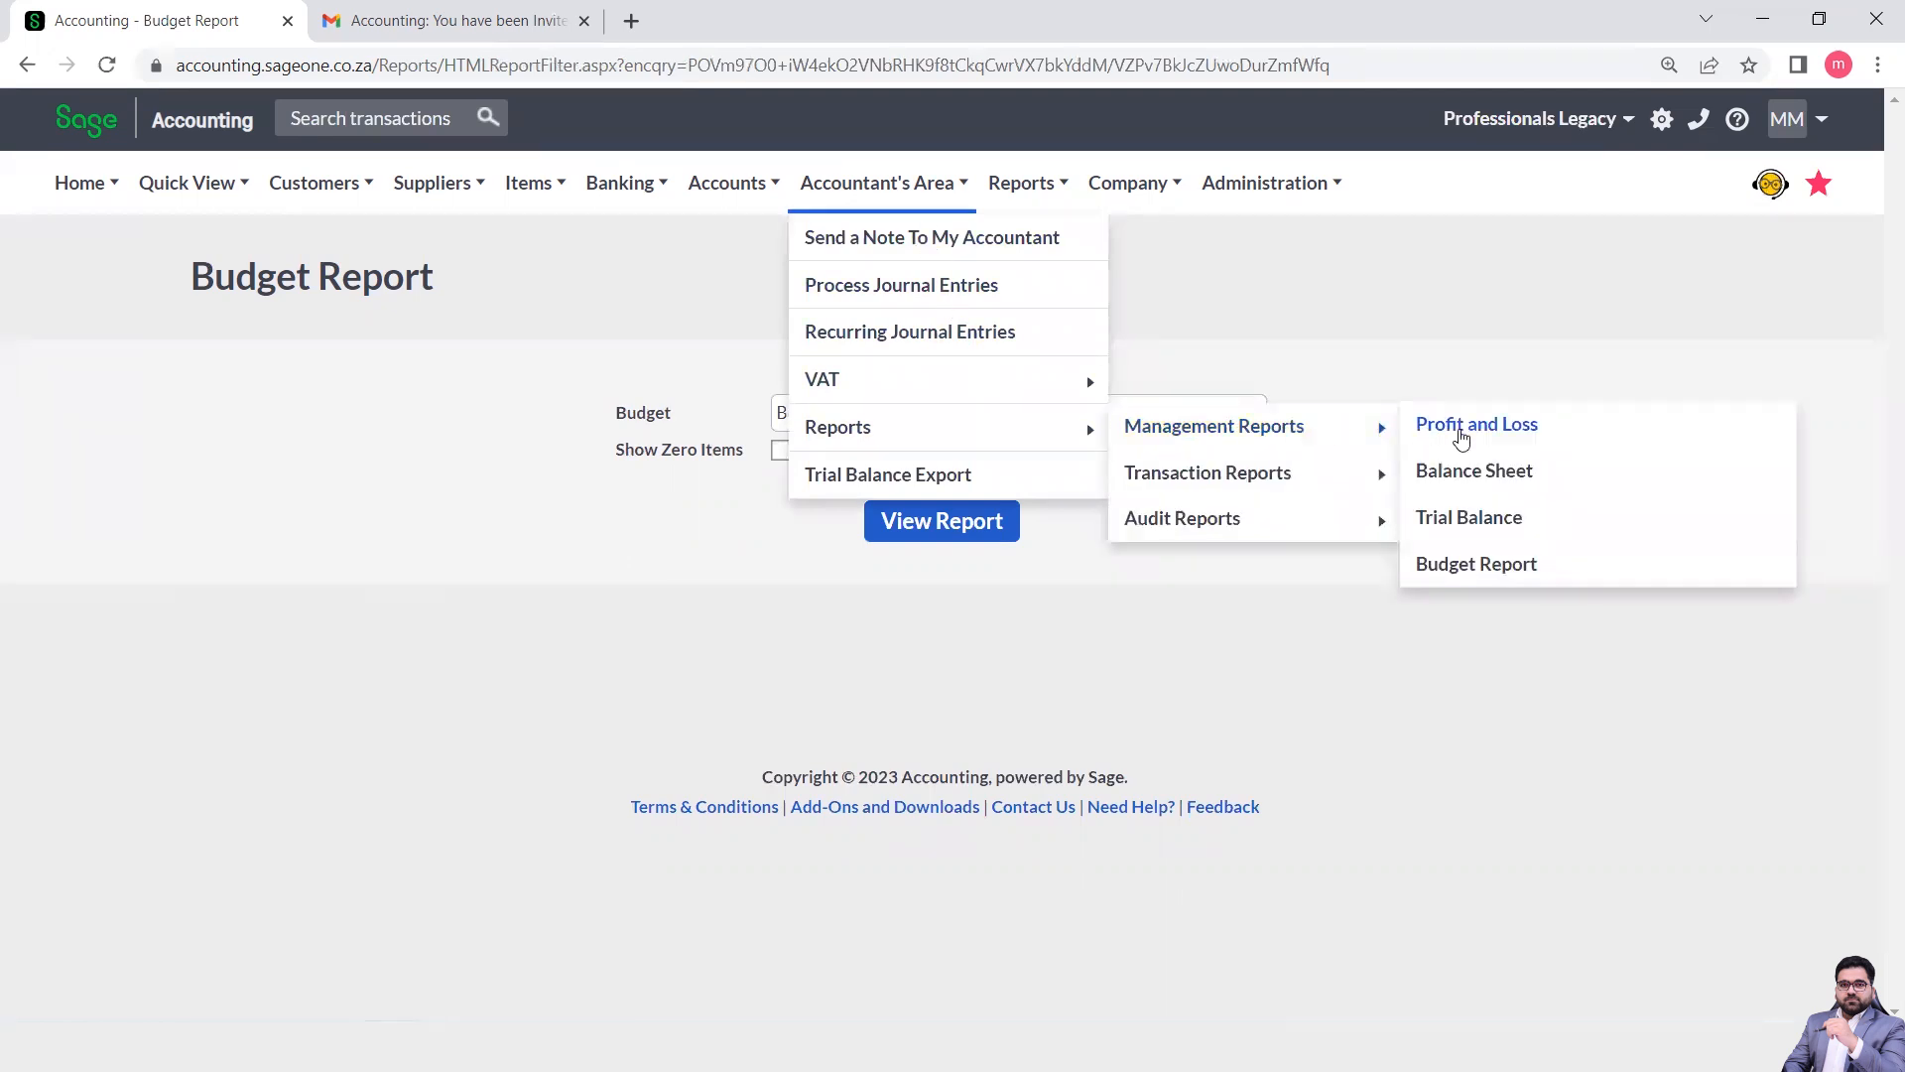
click(1505, 440)
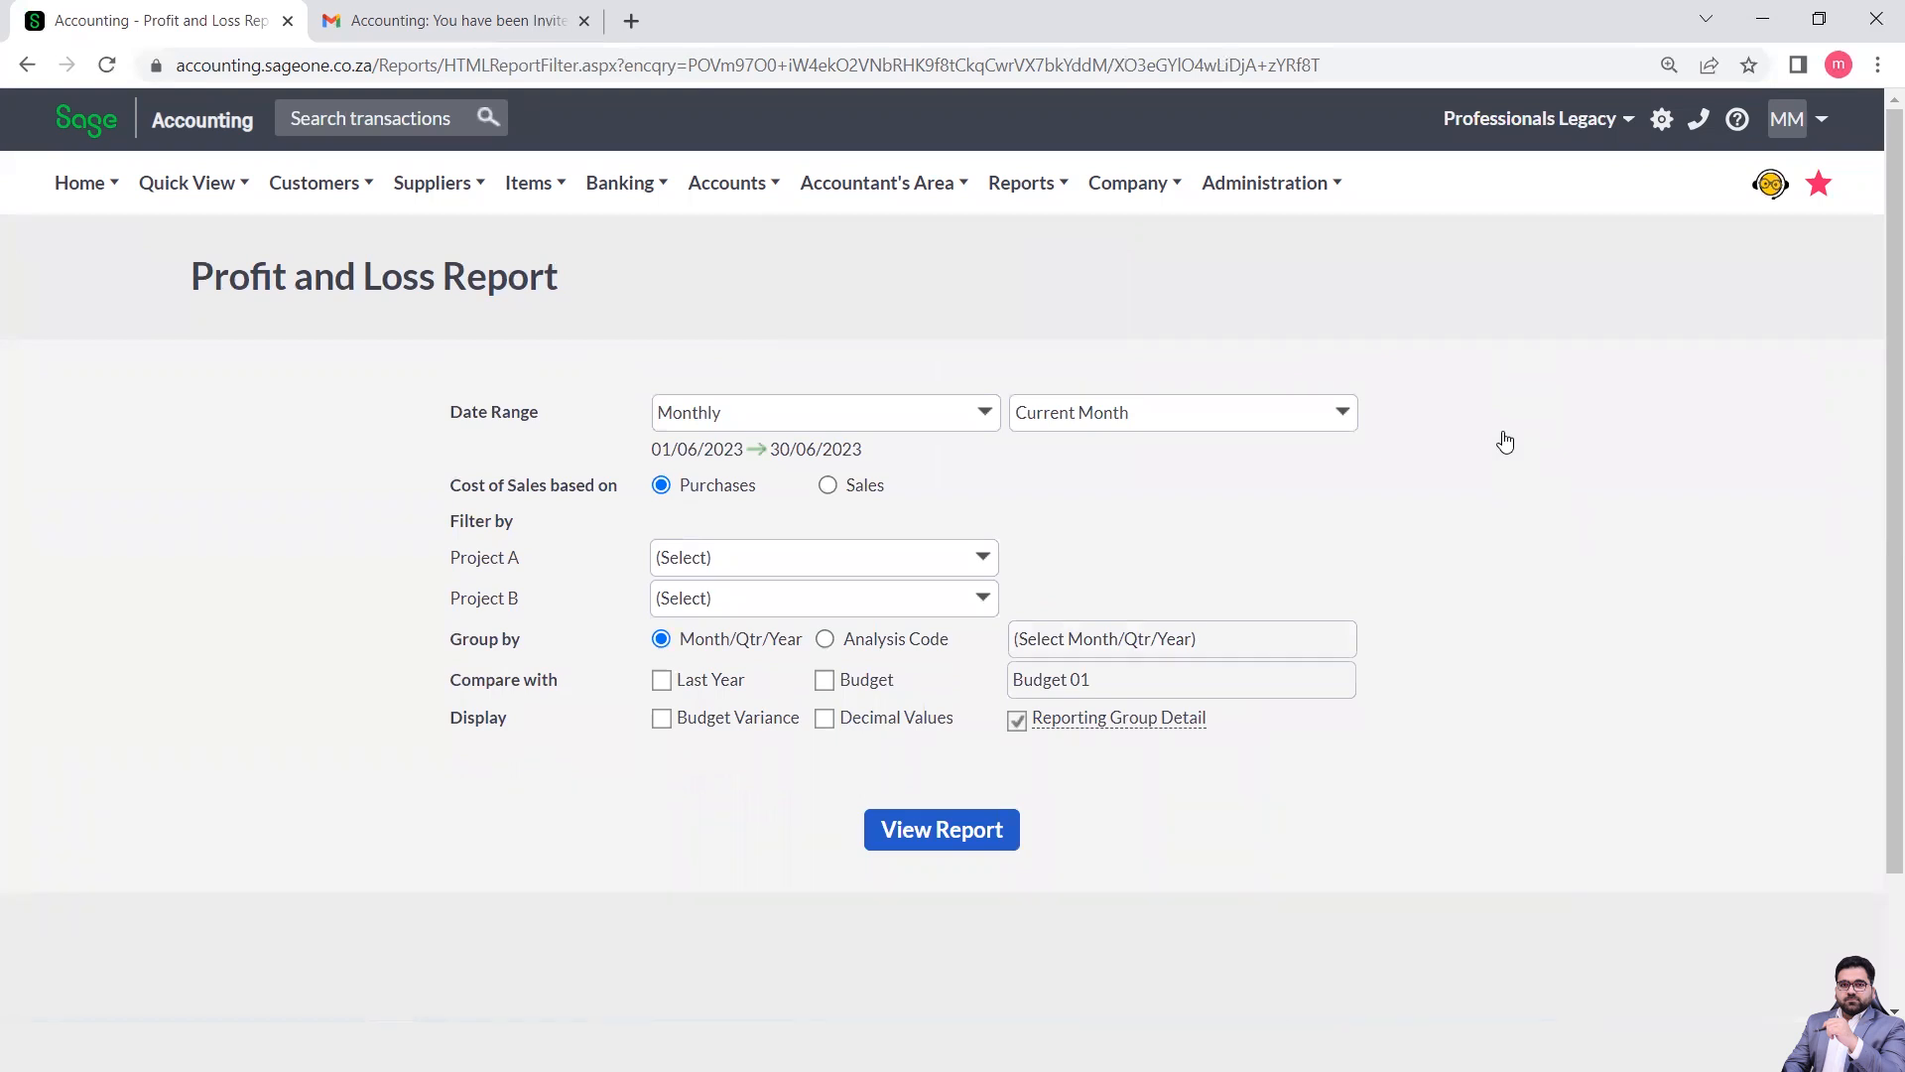
click(976, 423)
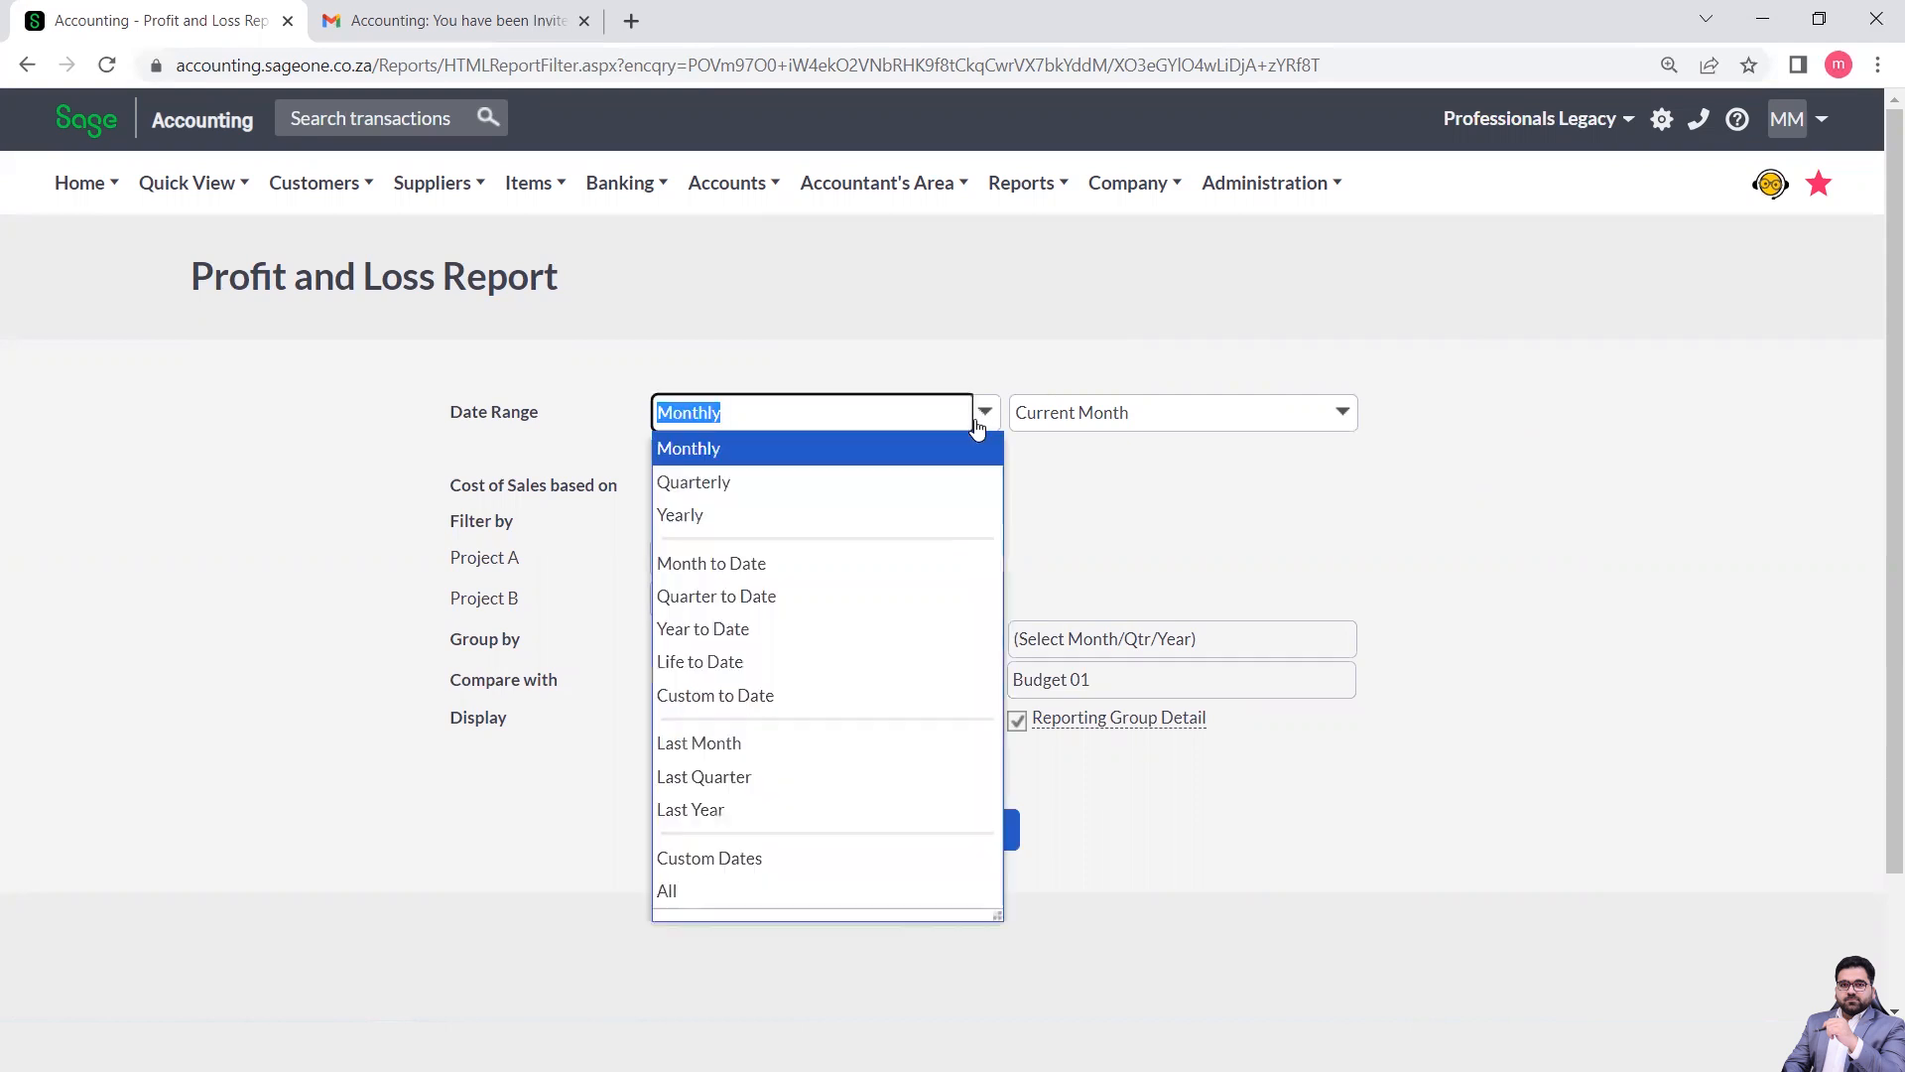
click(666, 893)
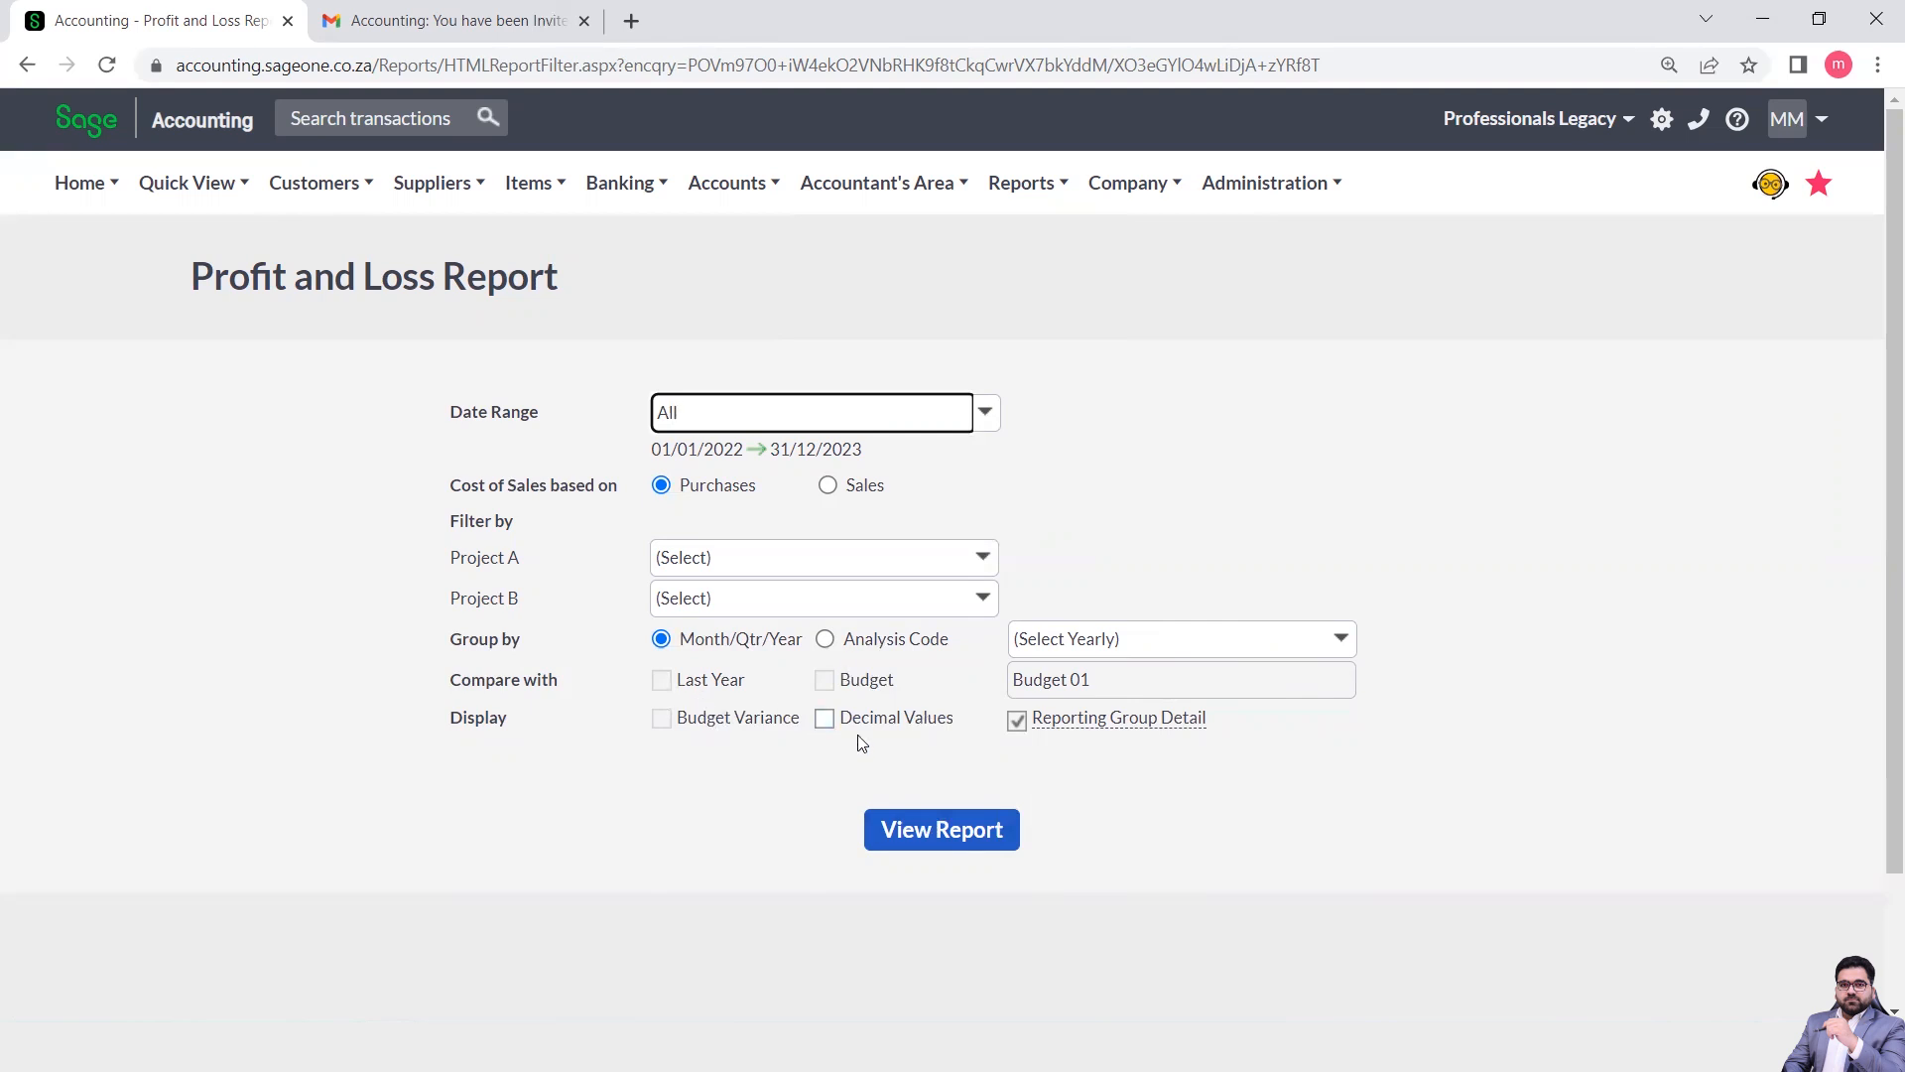
click(953, 828)
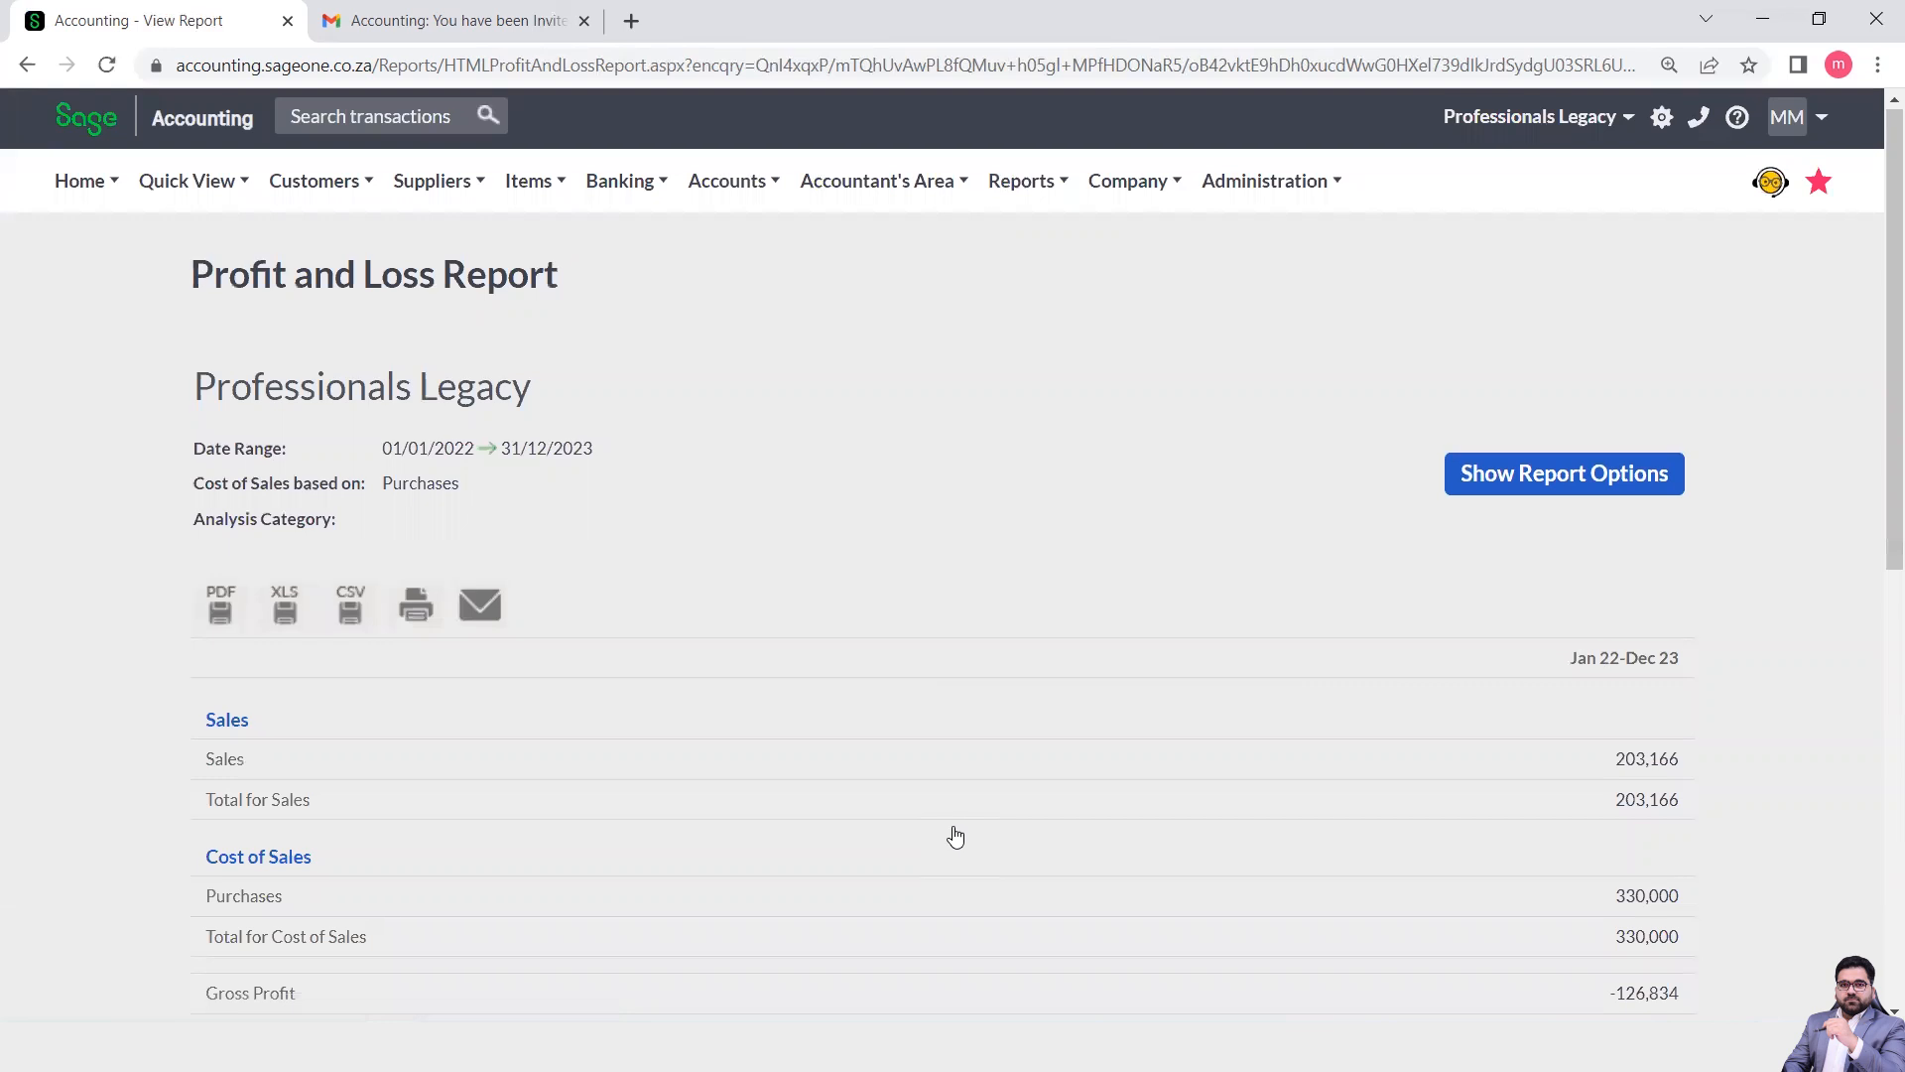
scroll(955, 836, down, 8)
scroll(955, 837, down, 2)
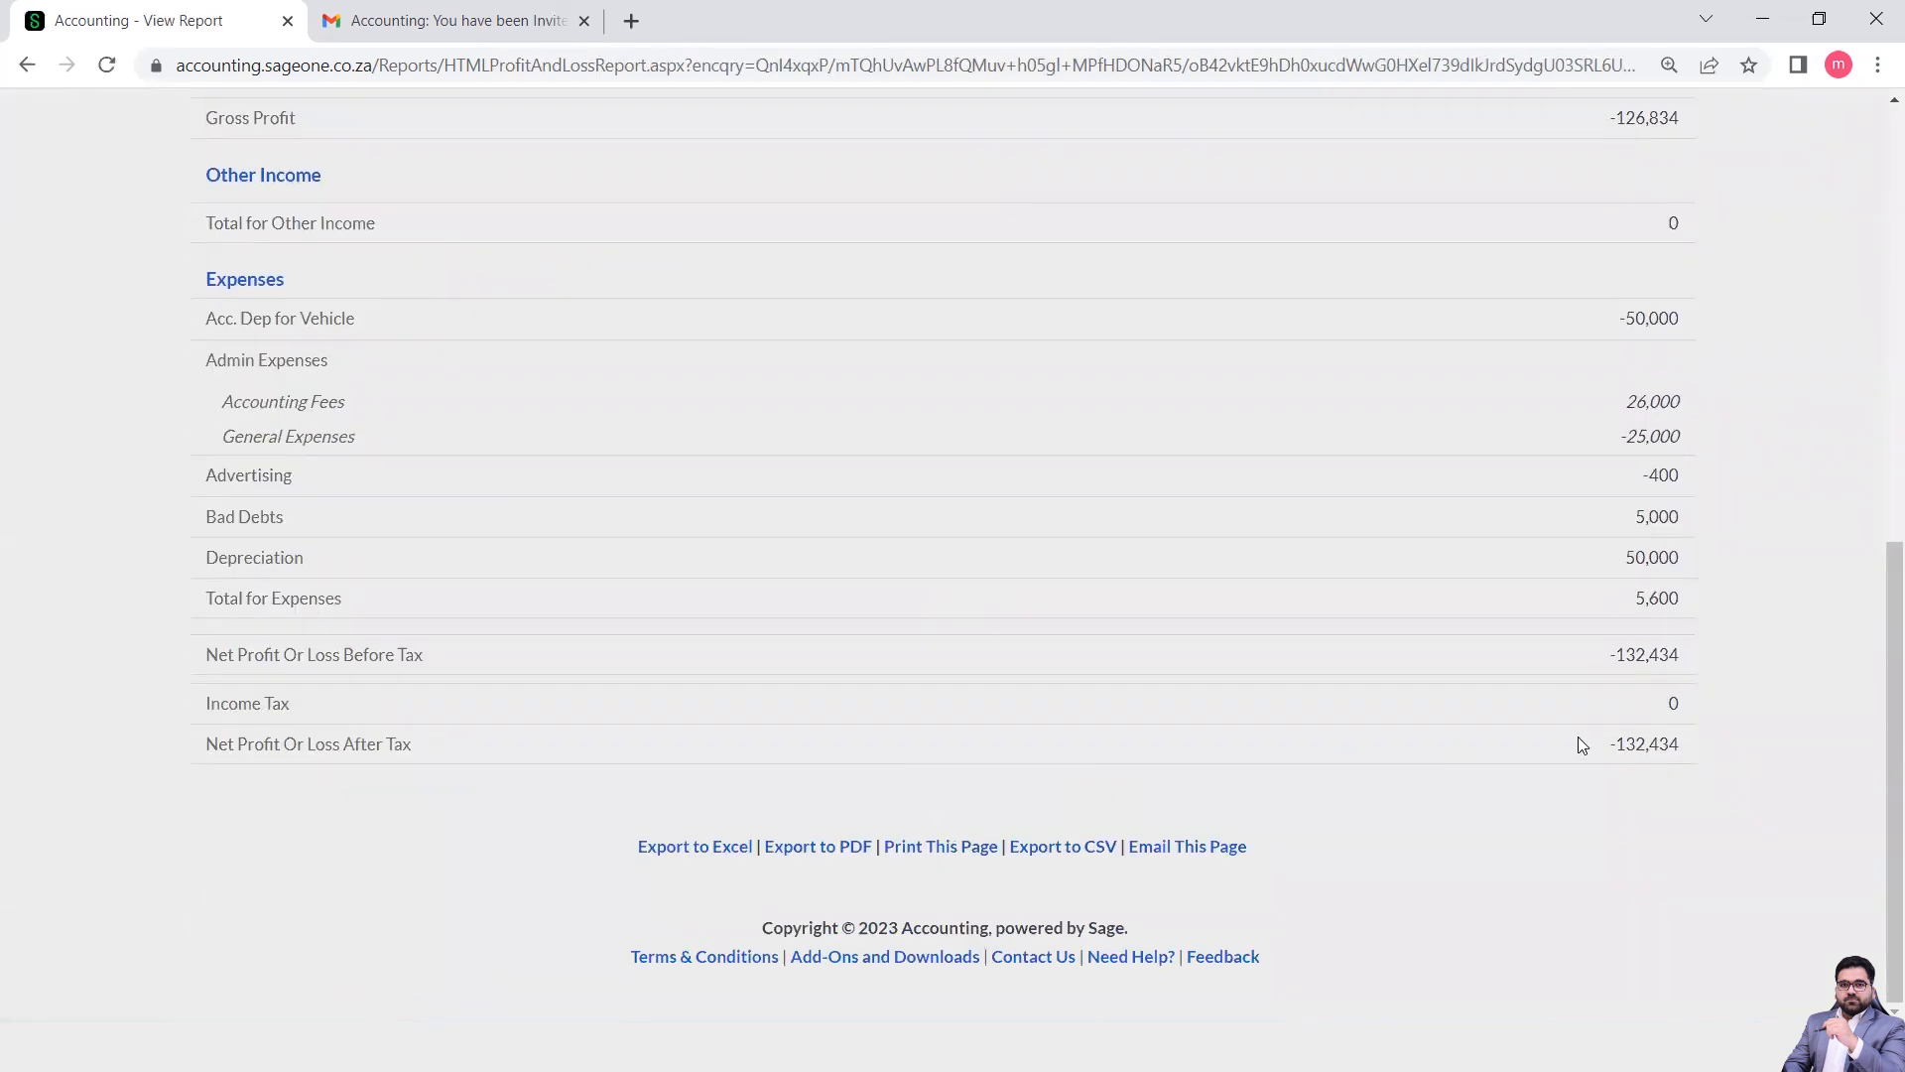
scroll(1722, 635, up, 7)
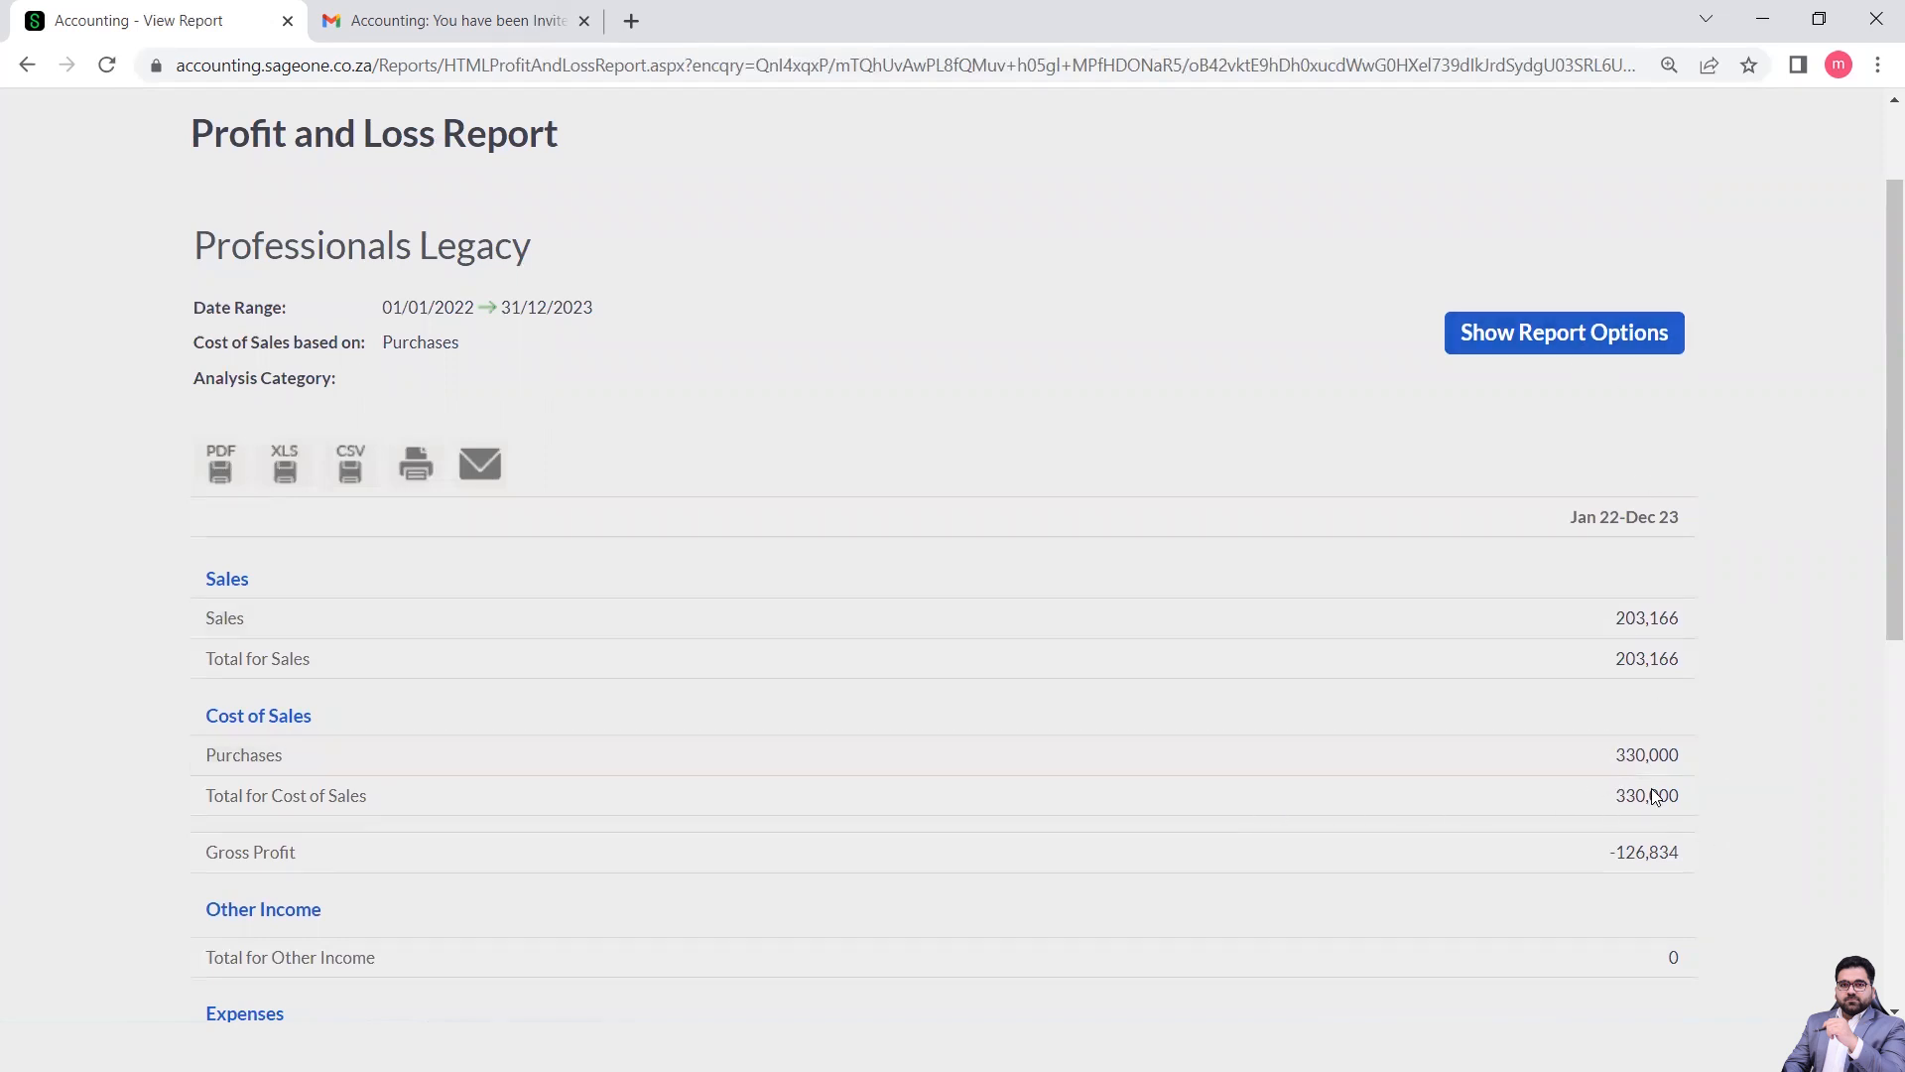
Base the Profit and Loss report's cost of sales on Sales, refresh it and review the recalculated figures.
click(1585, 338)
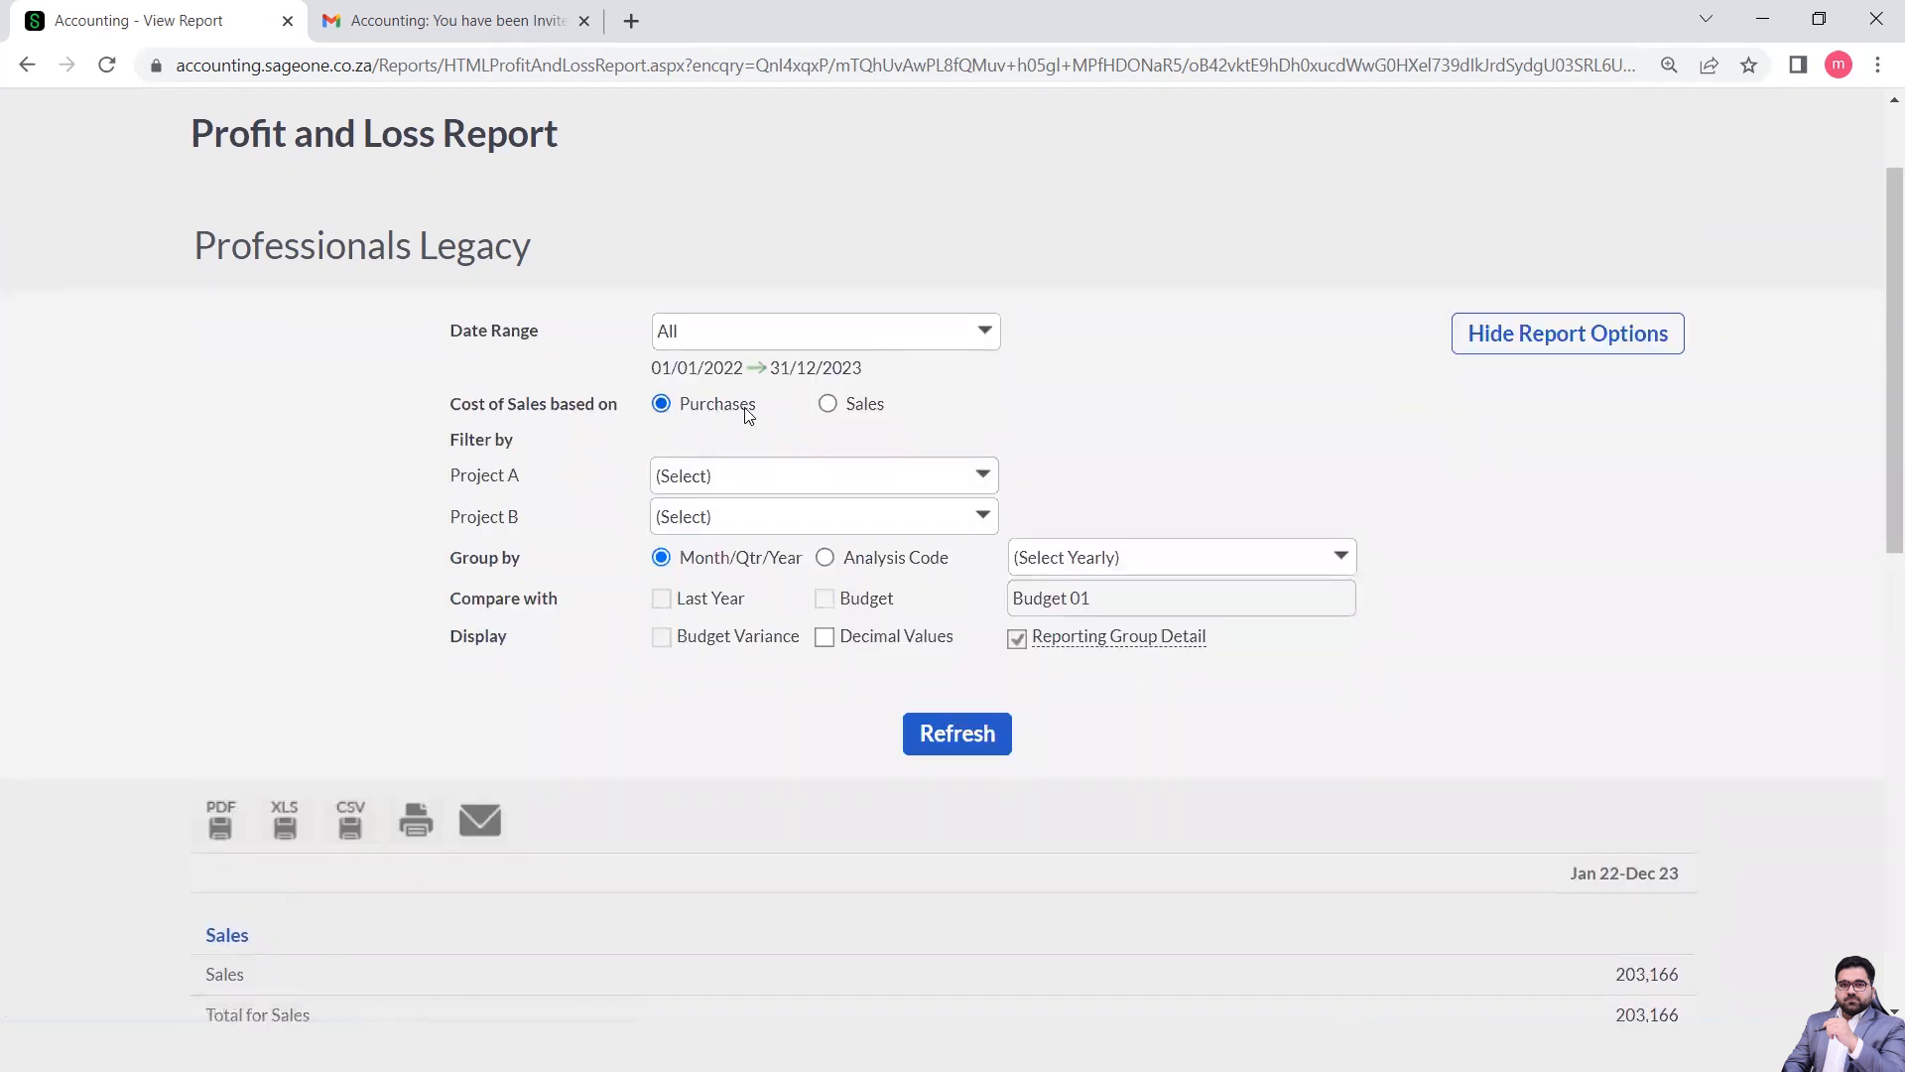
click(827, 404)
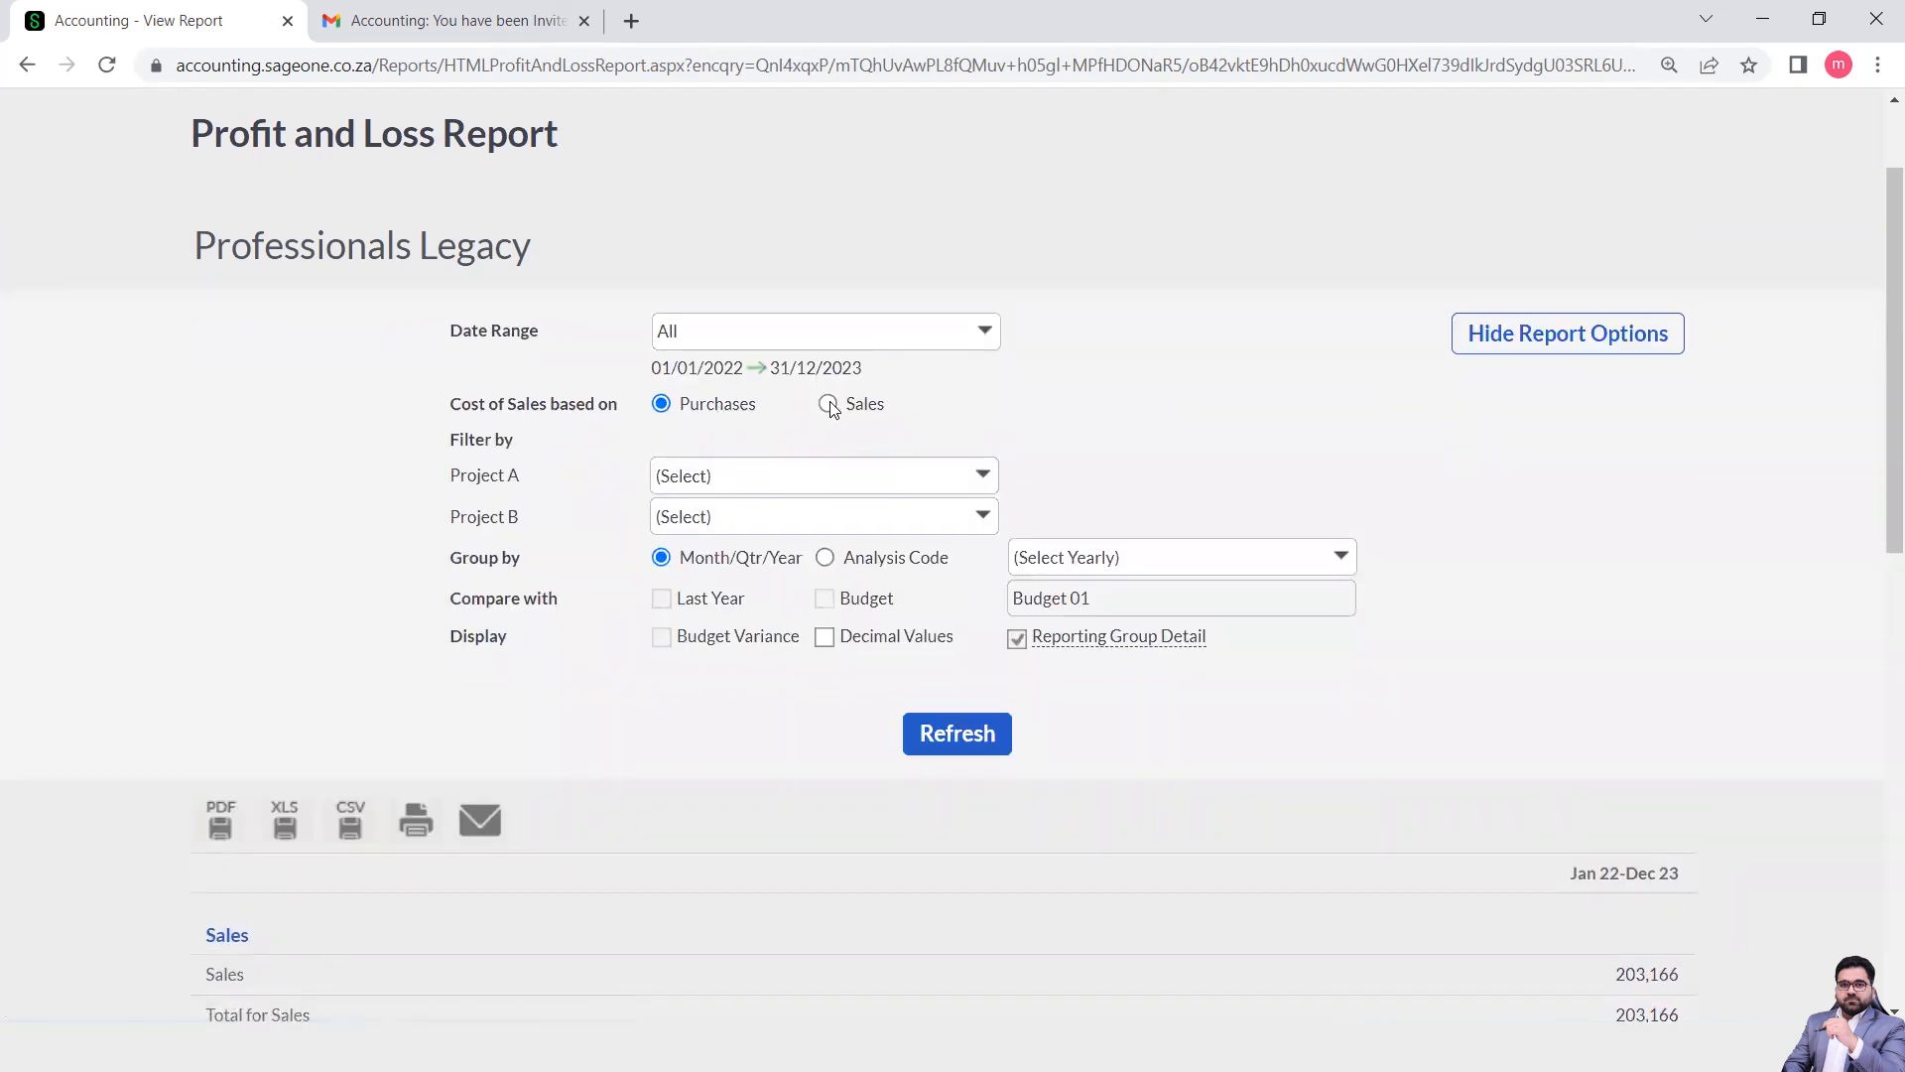
click(970, 743)
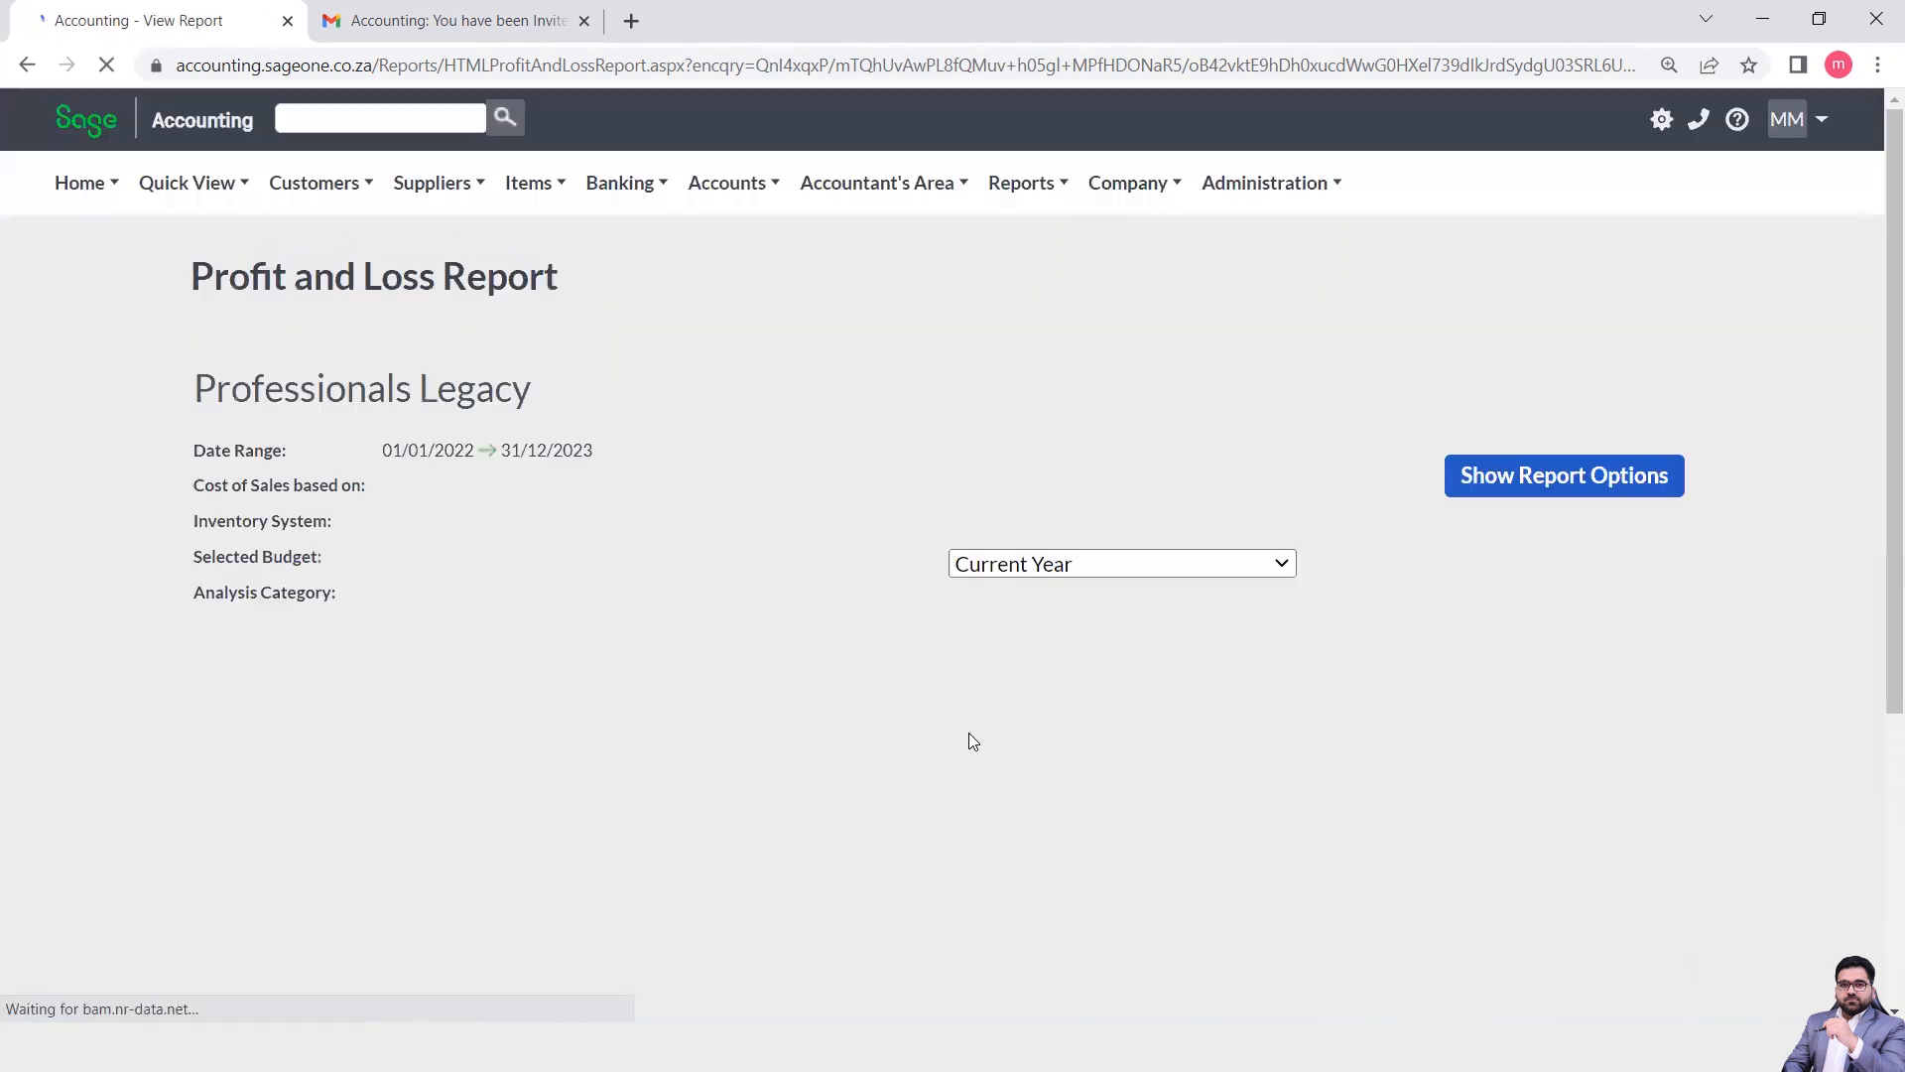
scroll(1149, 728, down, 10)
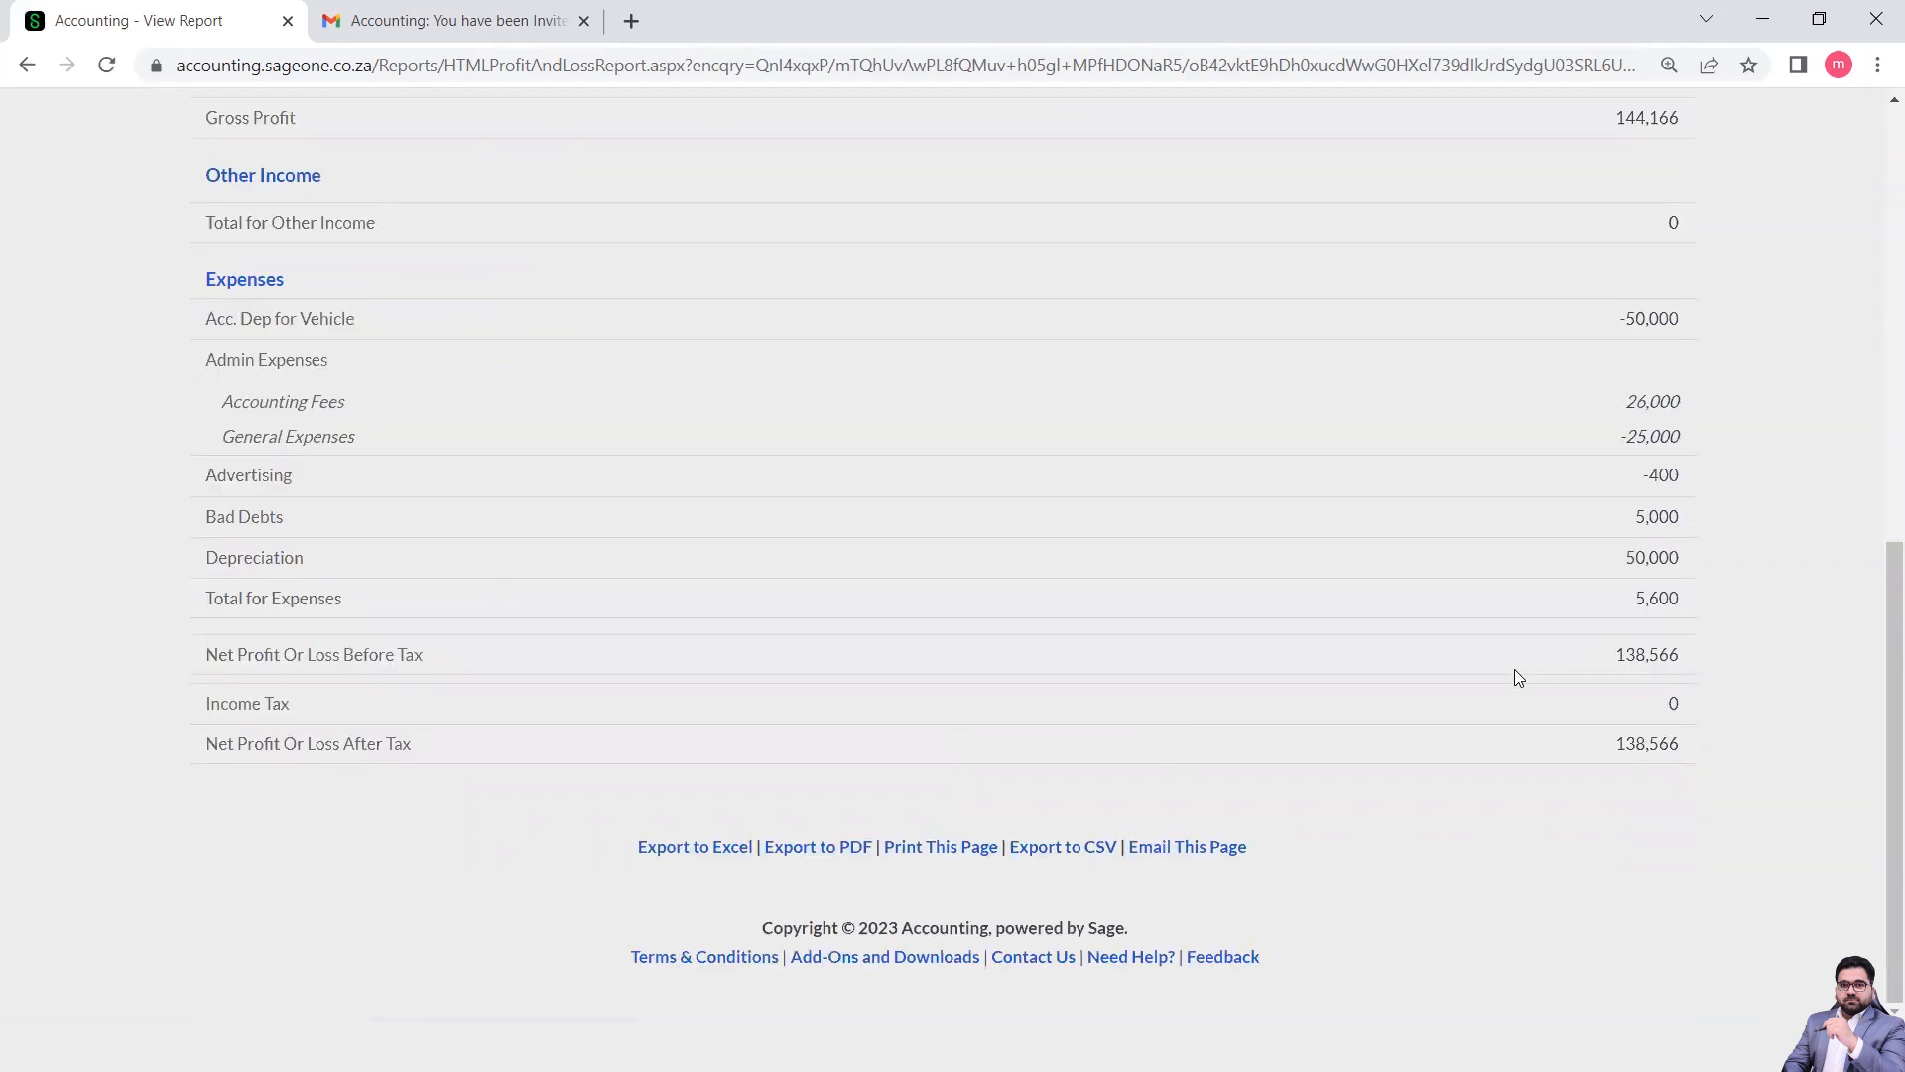
scroll(1498, 663, up, 5)
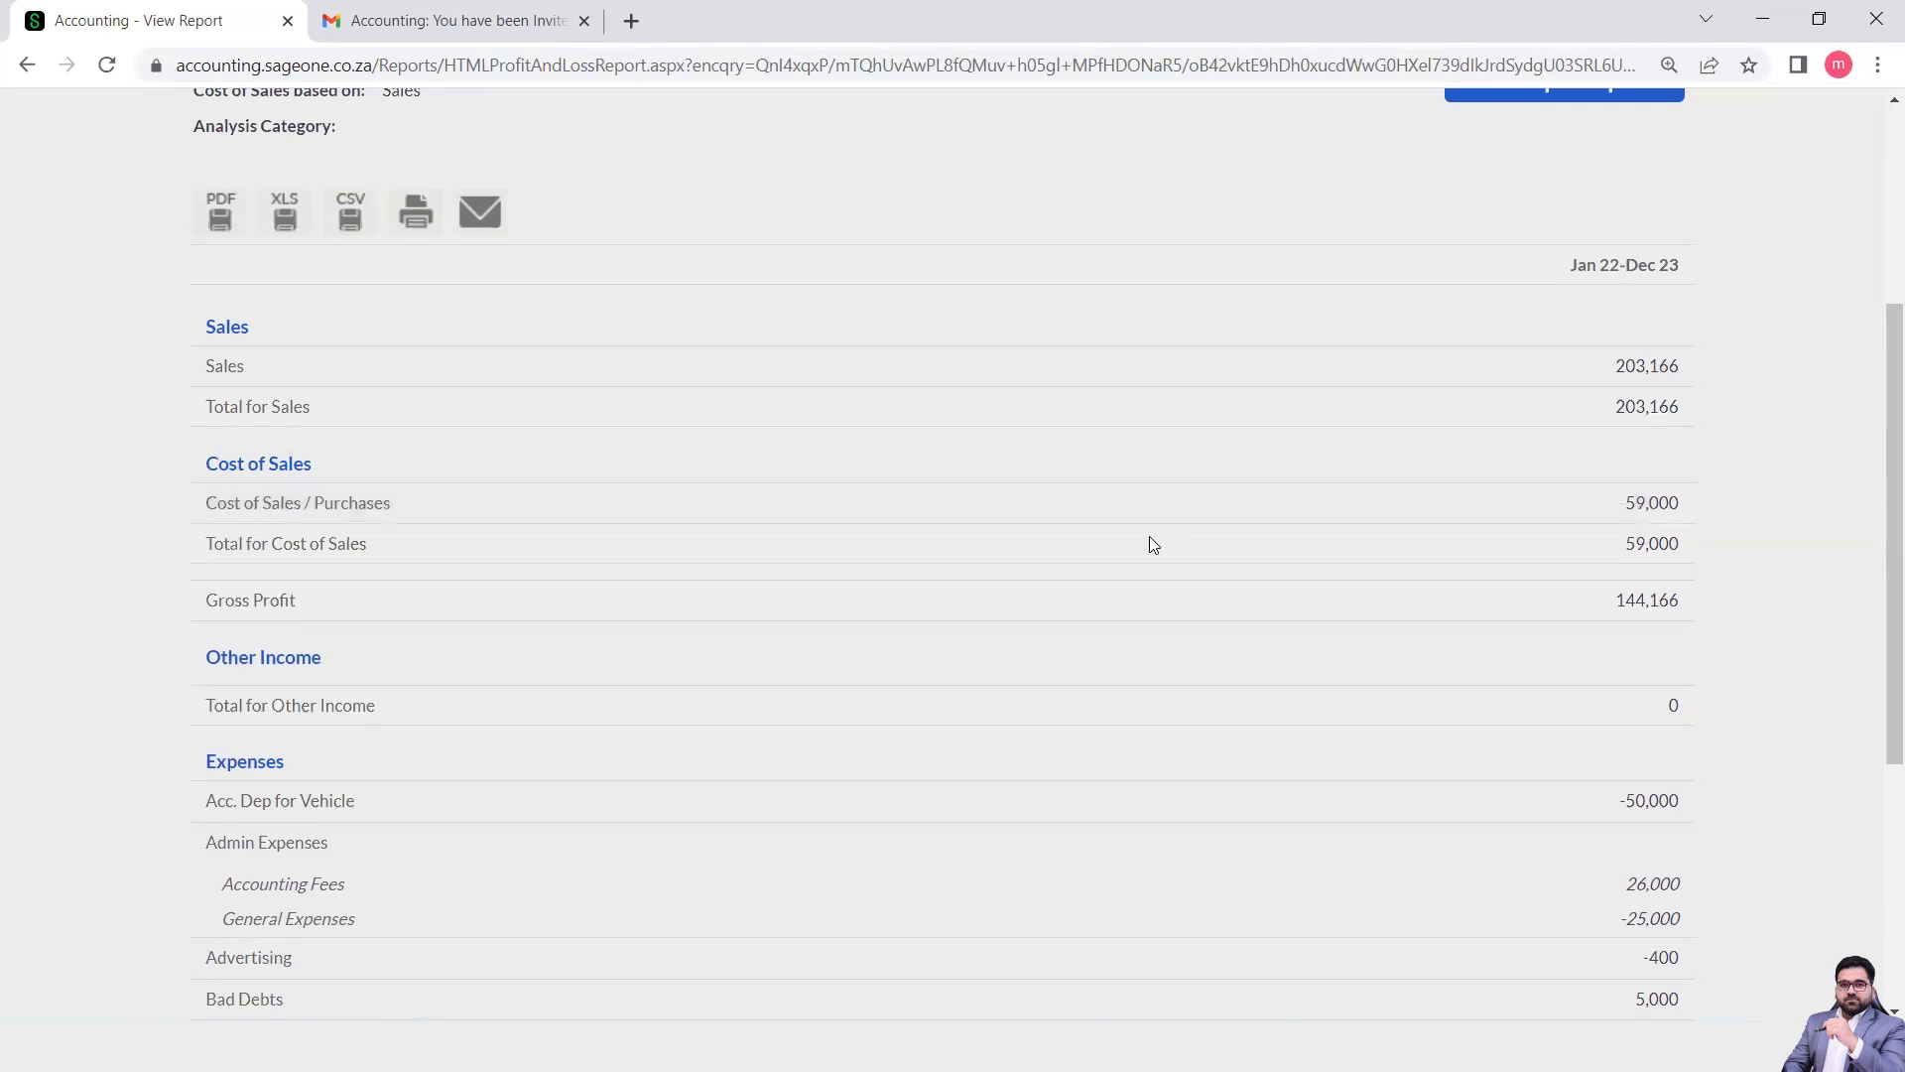
scroll(1141, 526, up, 4)
Examine the Profit and Loss report options for grouping by period and excluding accounts, leaving the selections as they are.
click(1494, 484)
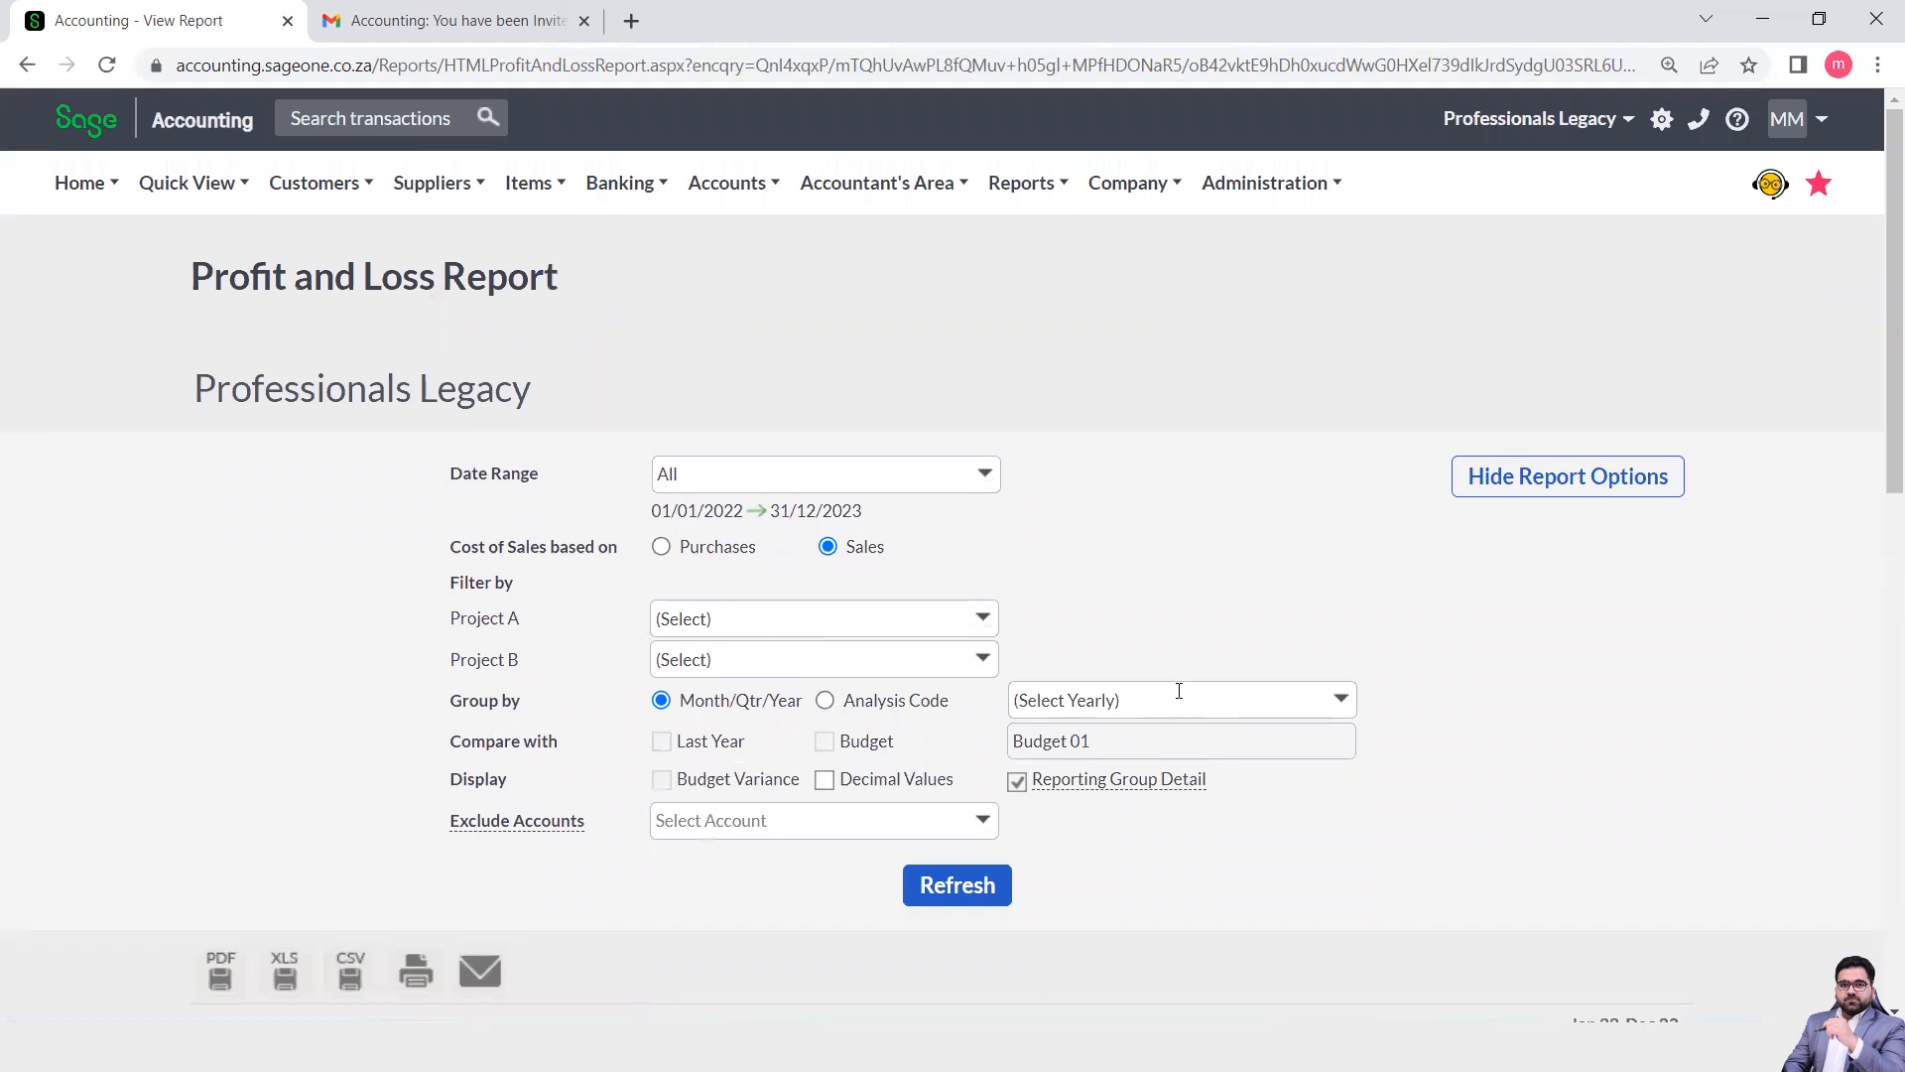
click(1343, 702)
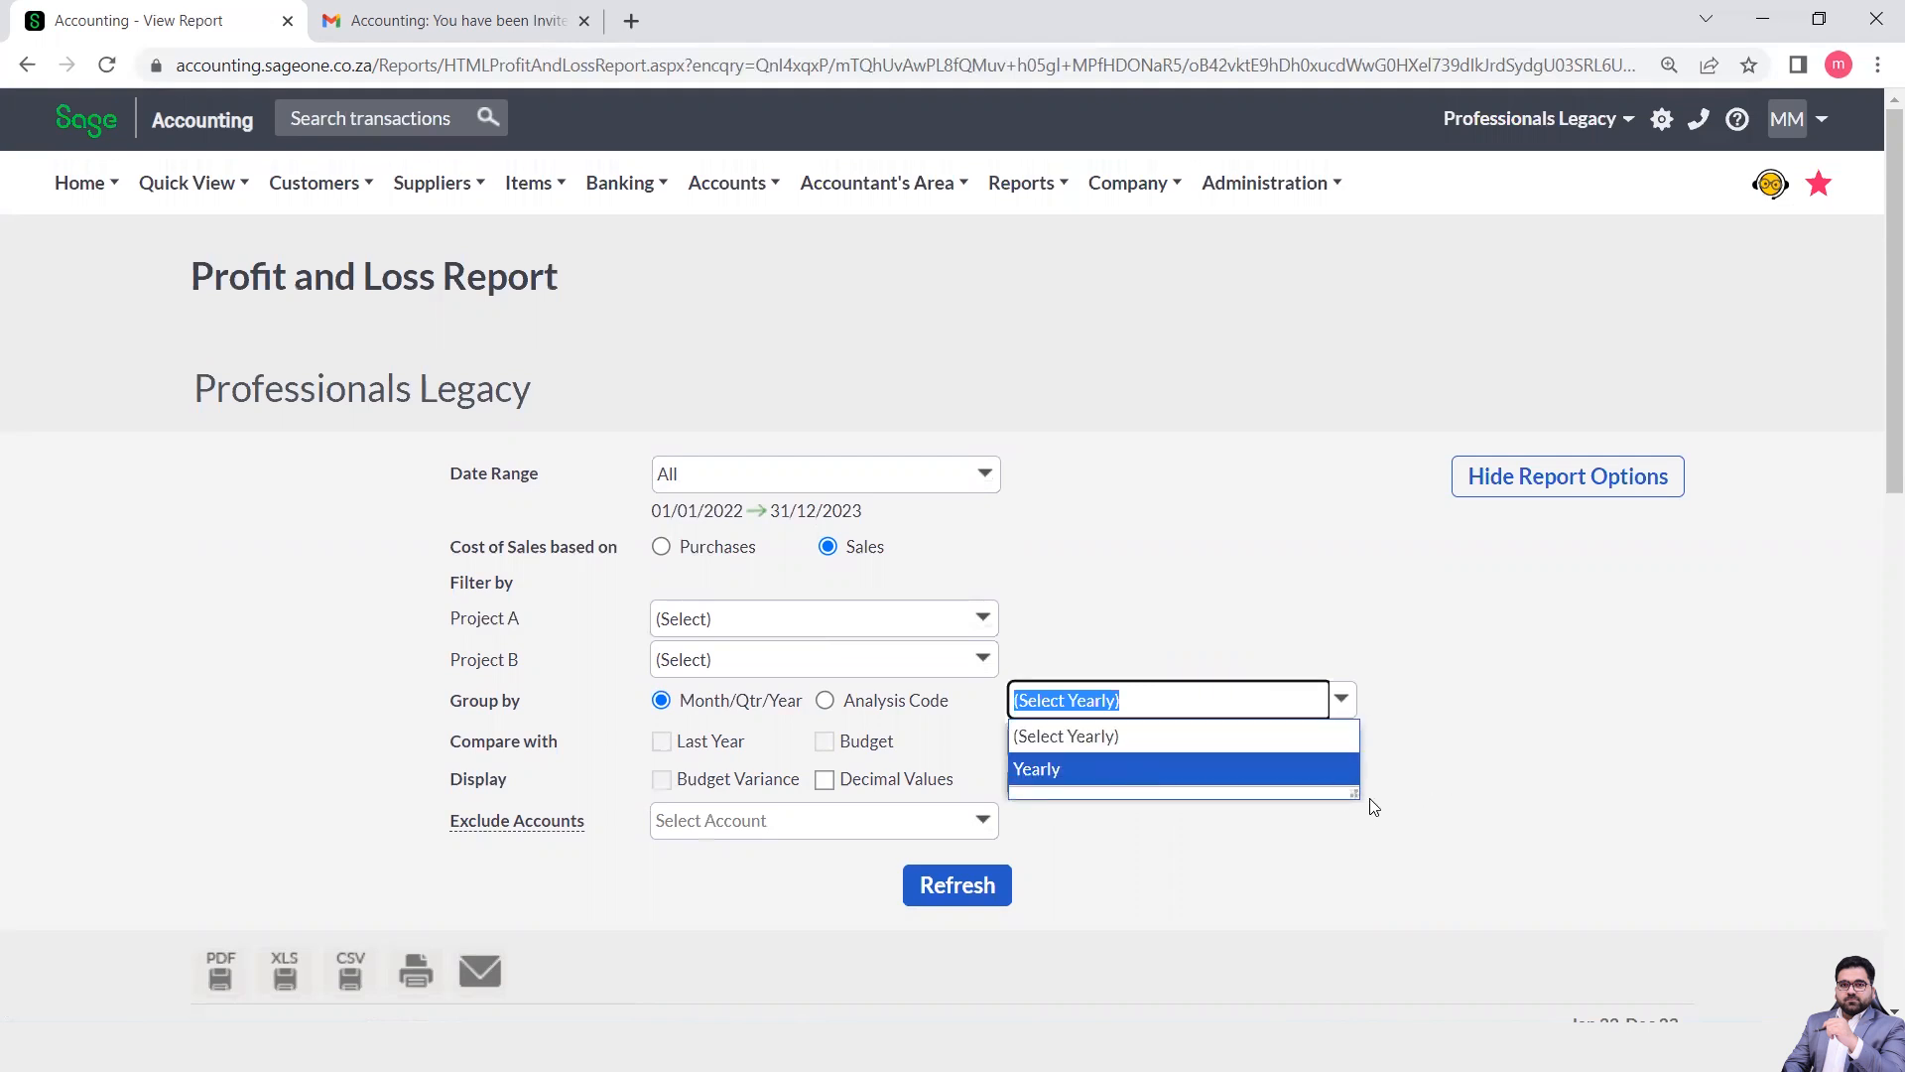
drag(1353, 794, 1390, 846)
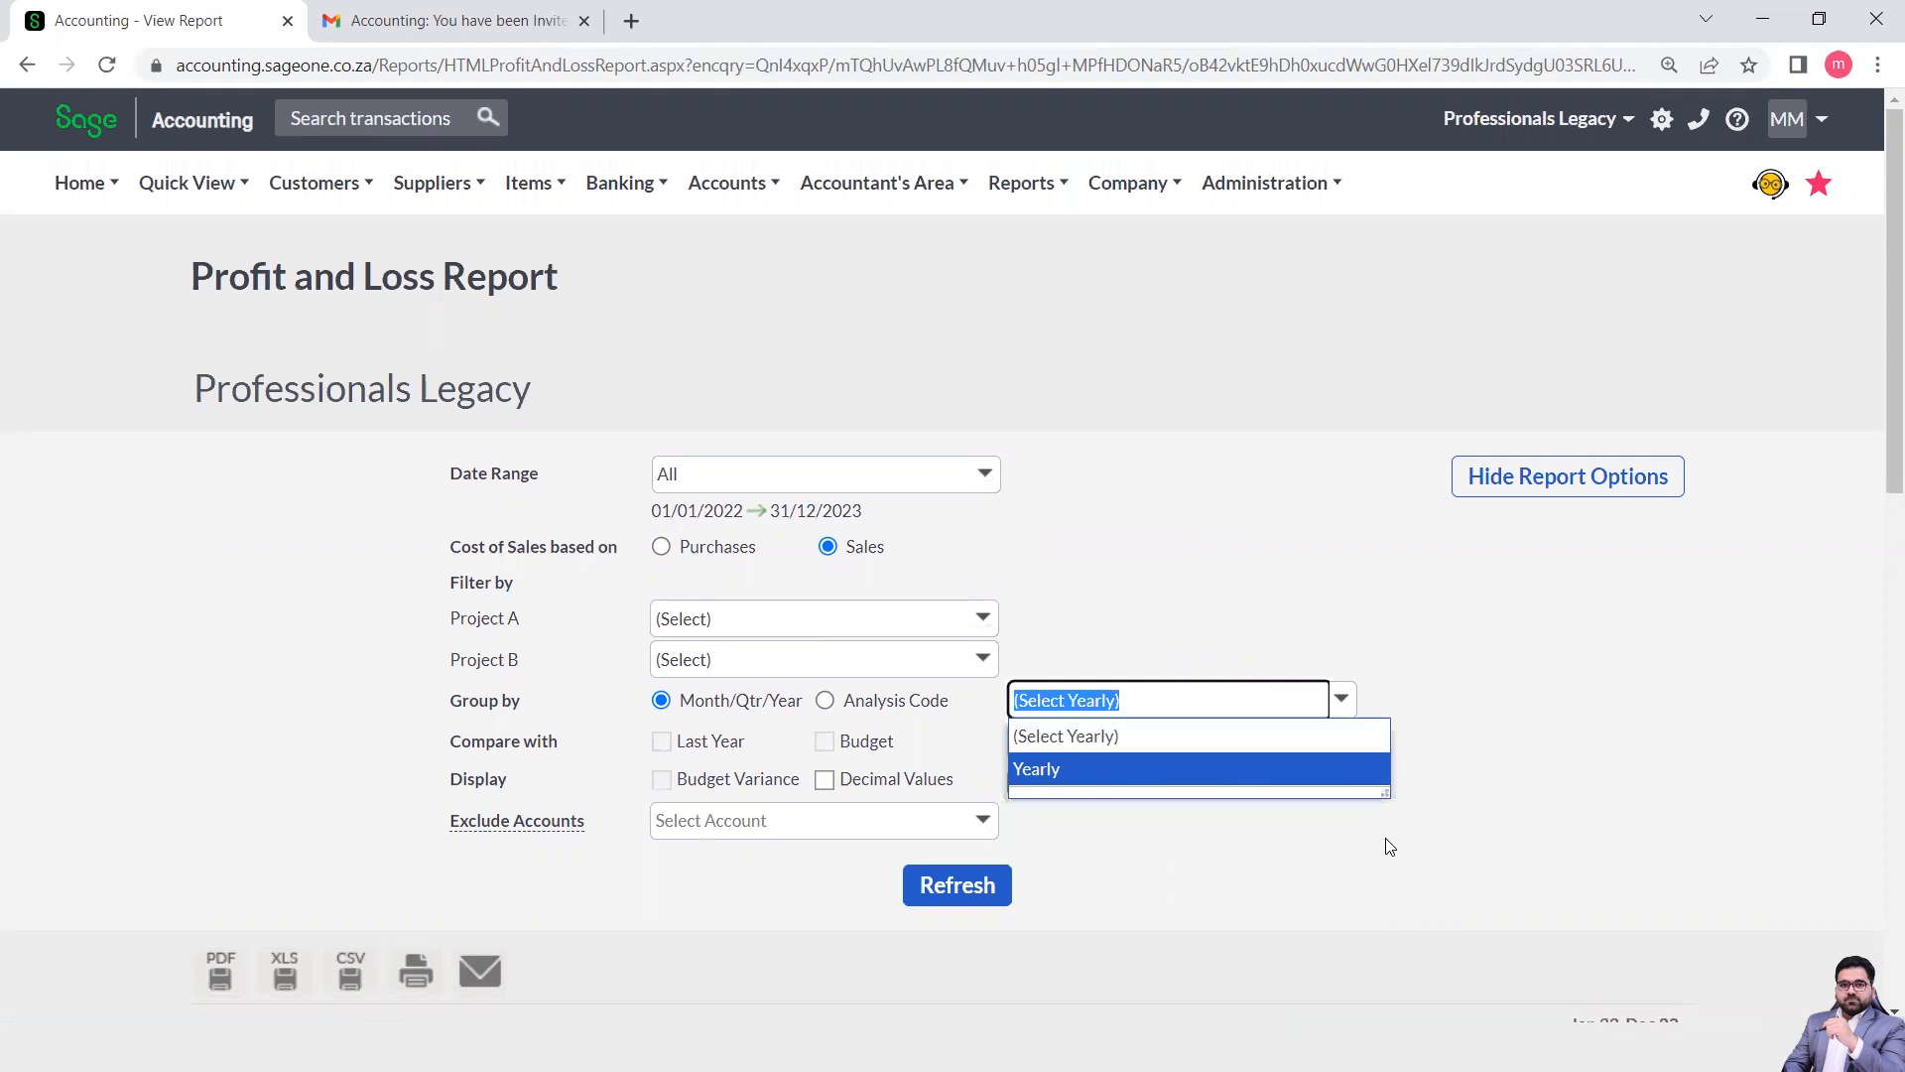
click(1445, 829)
scroll(1444, 824, down, 5)
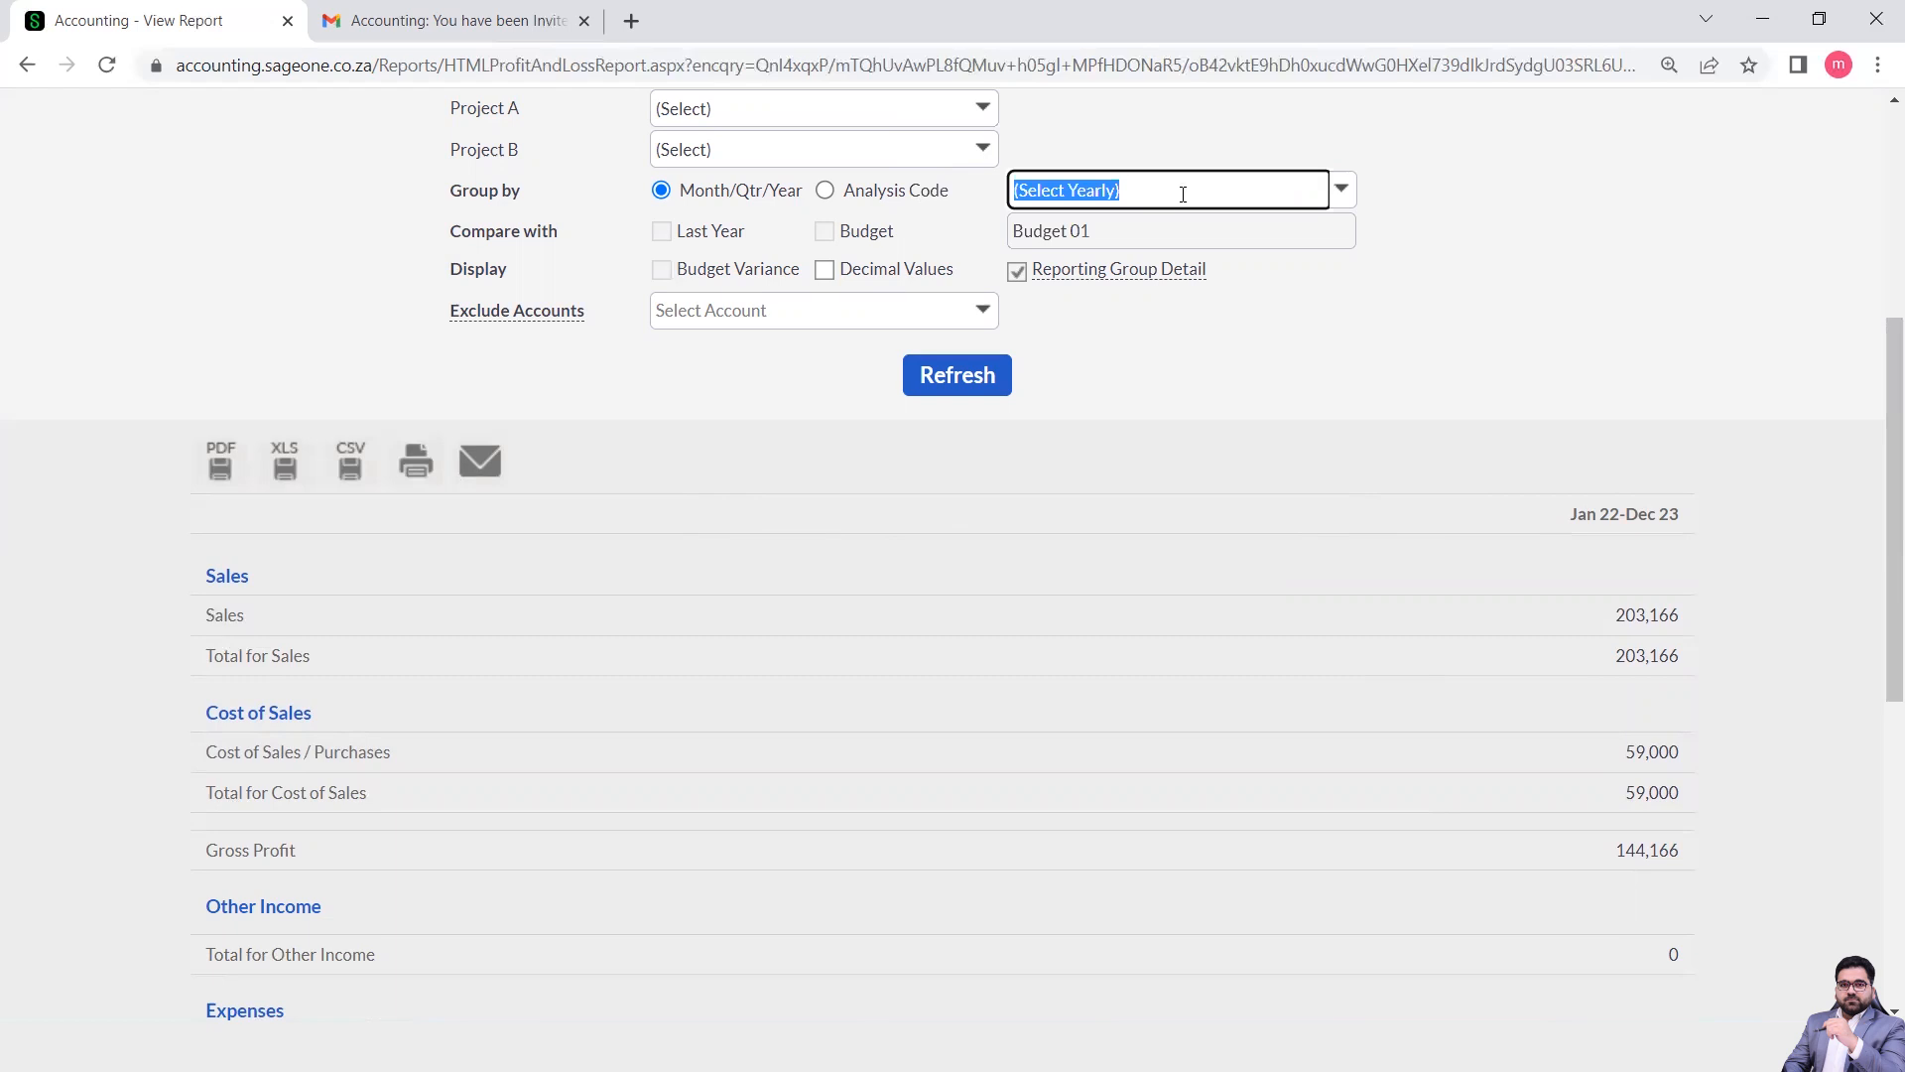
click(1504, 200)
scroll(918, 167, up, 3)
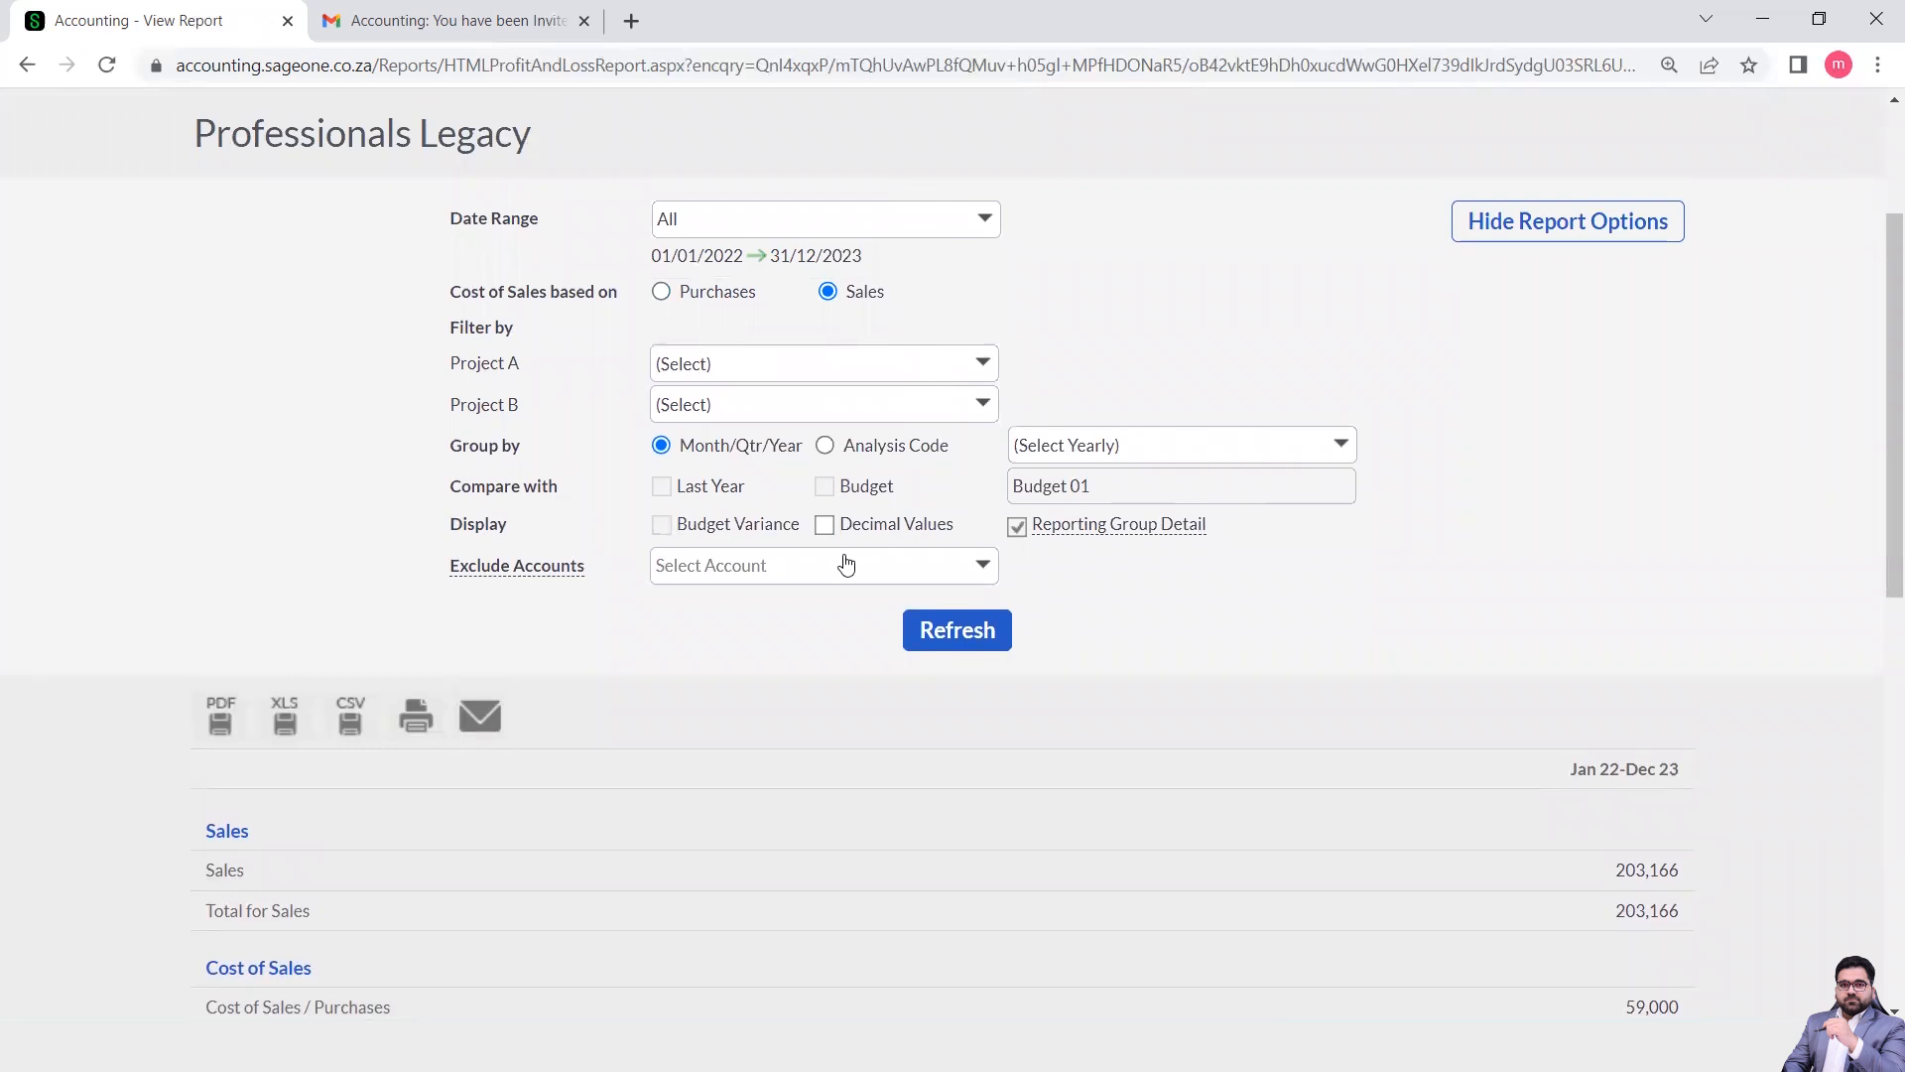
click(982, 570)
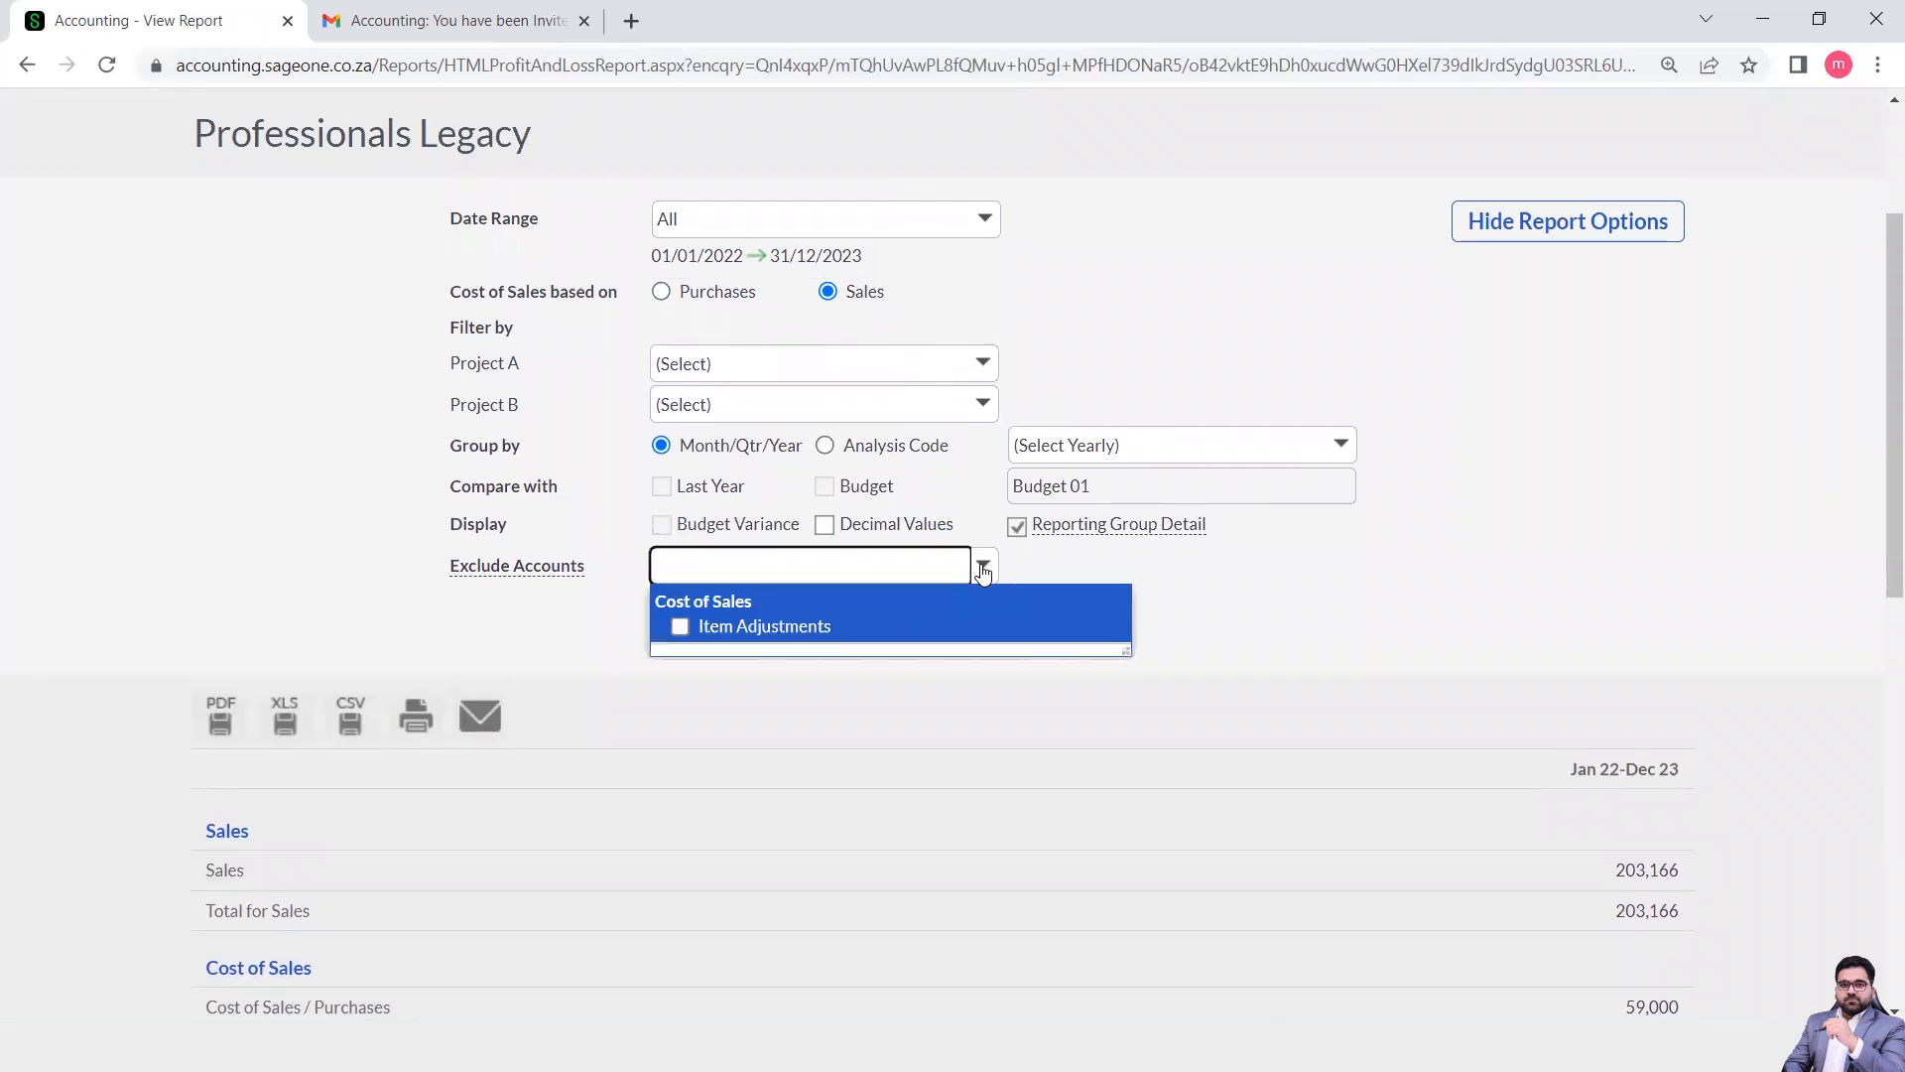
click(1278, 580)
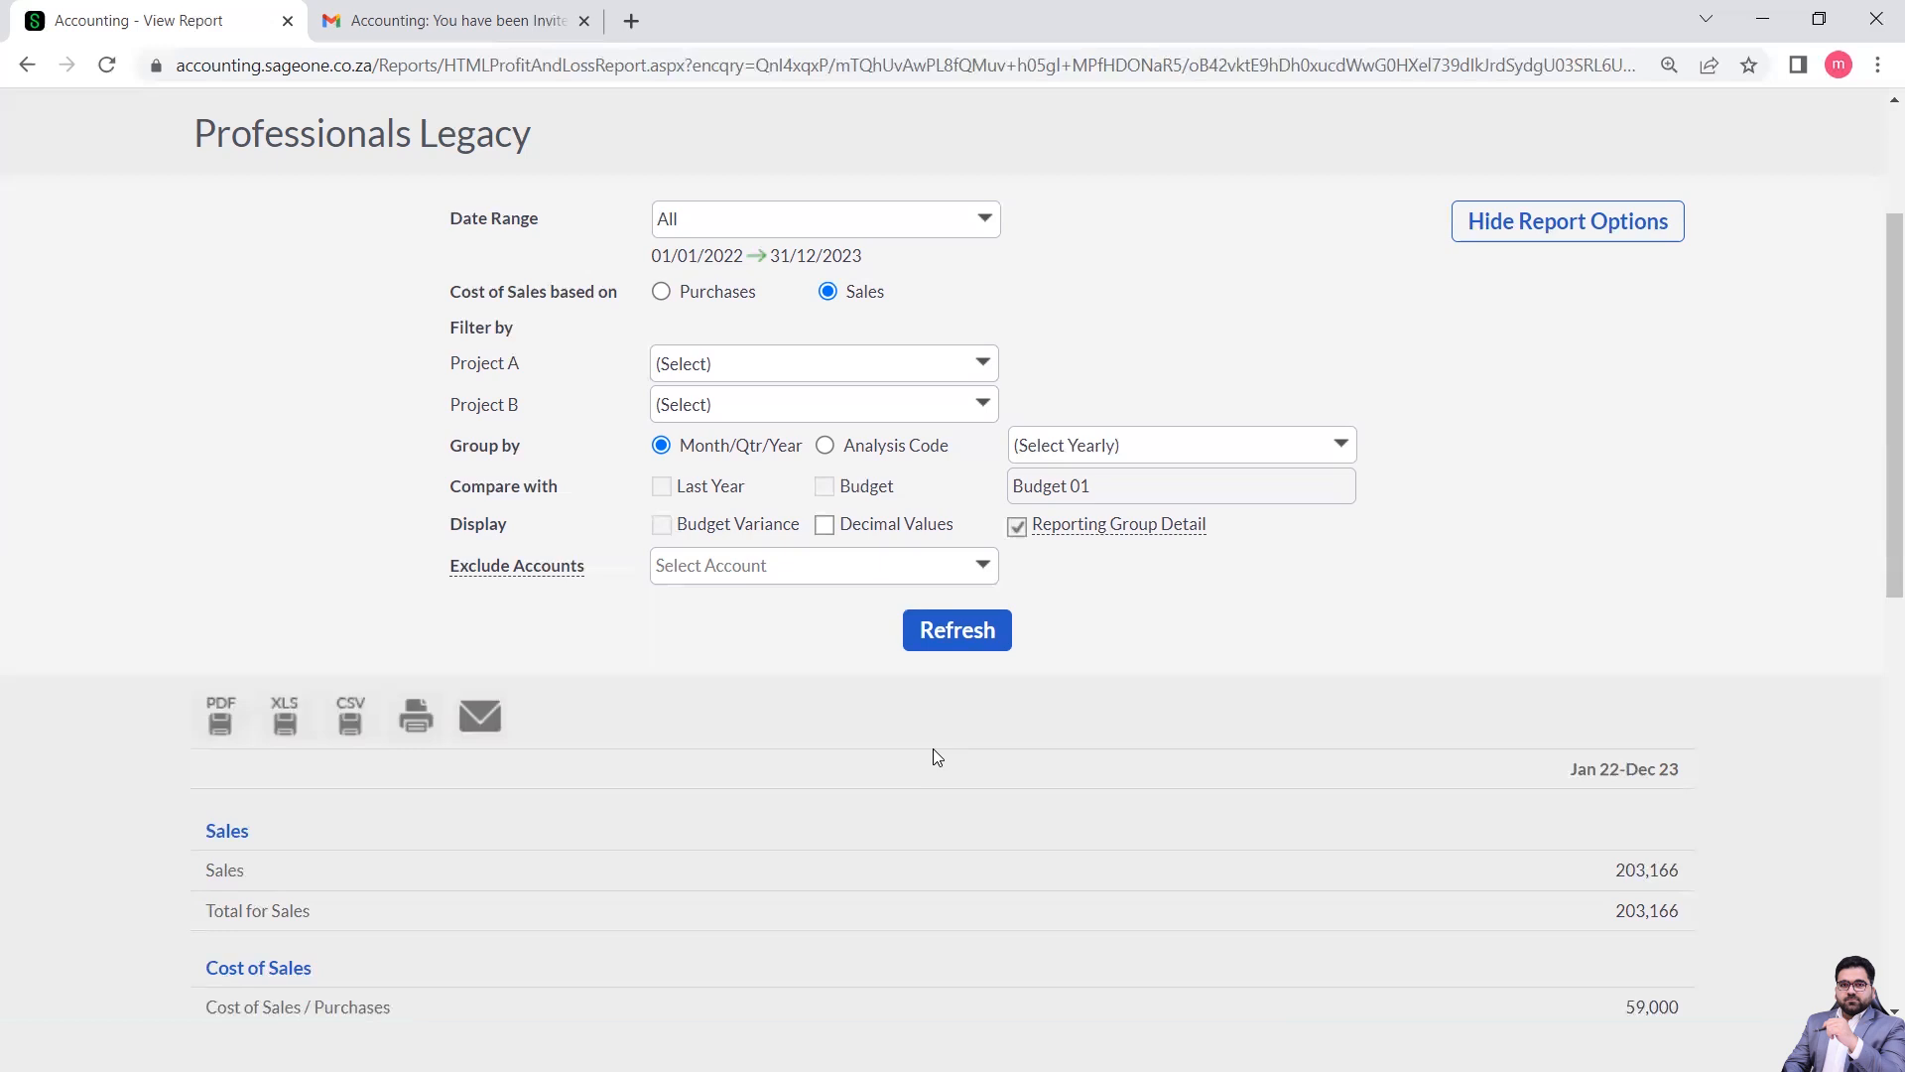
Open the Balance Sheet report's selection page from the accountant's management reports.
scroll(933, 750, up, 3)
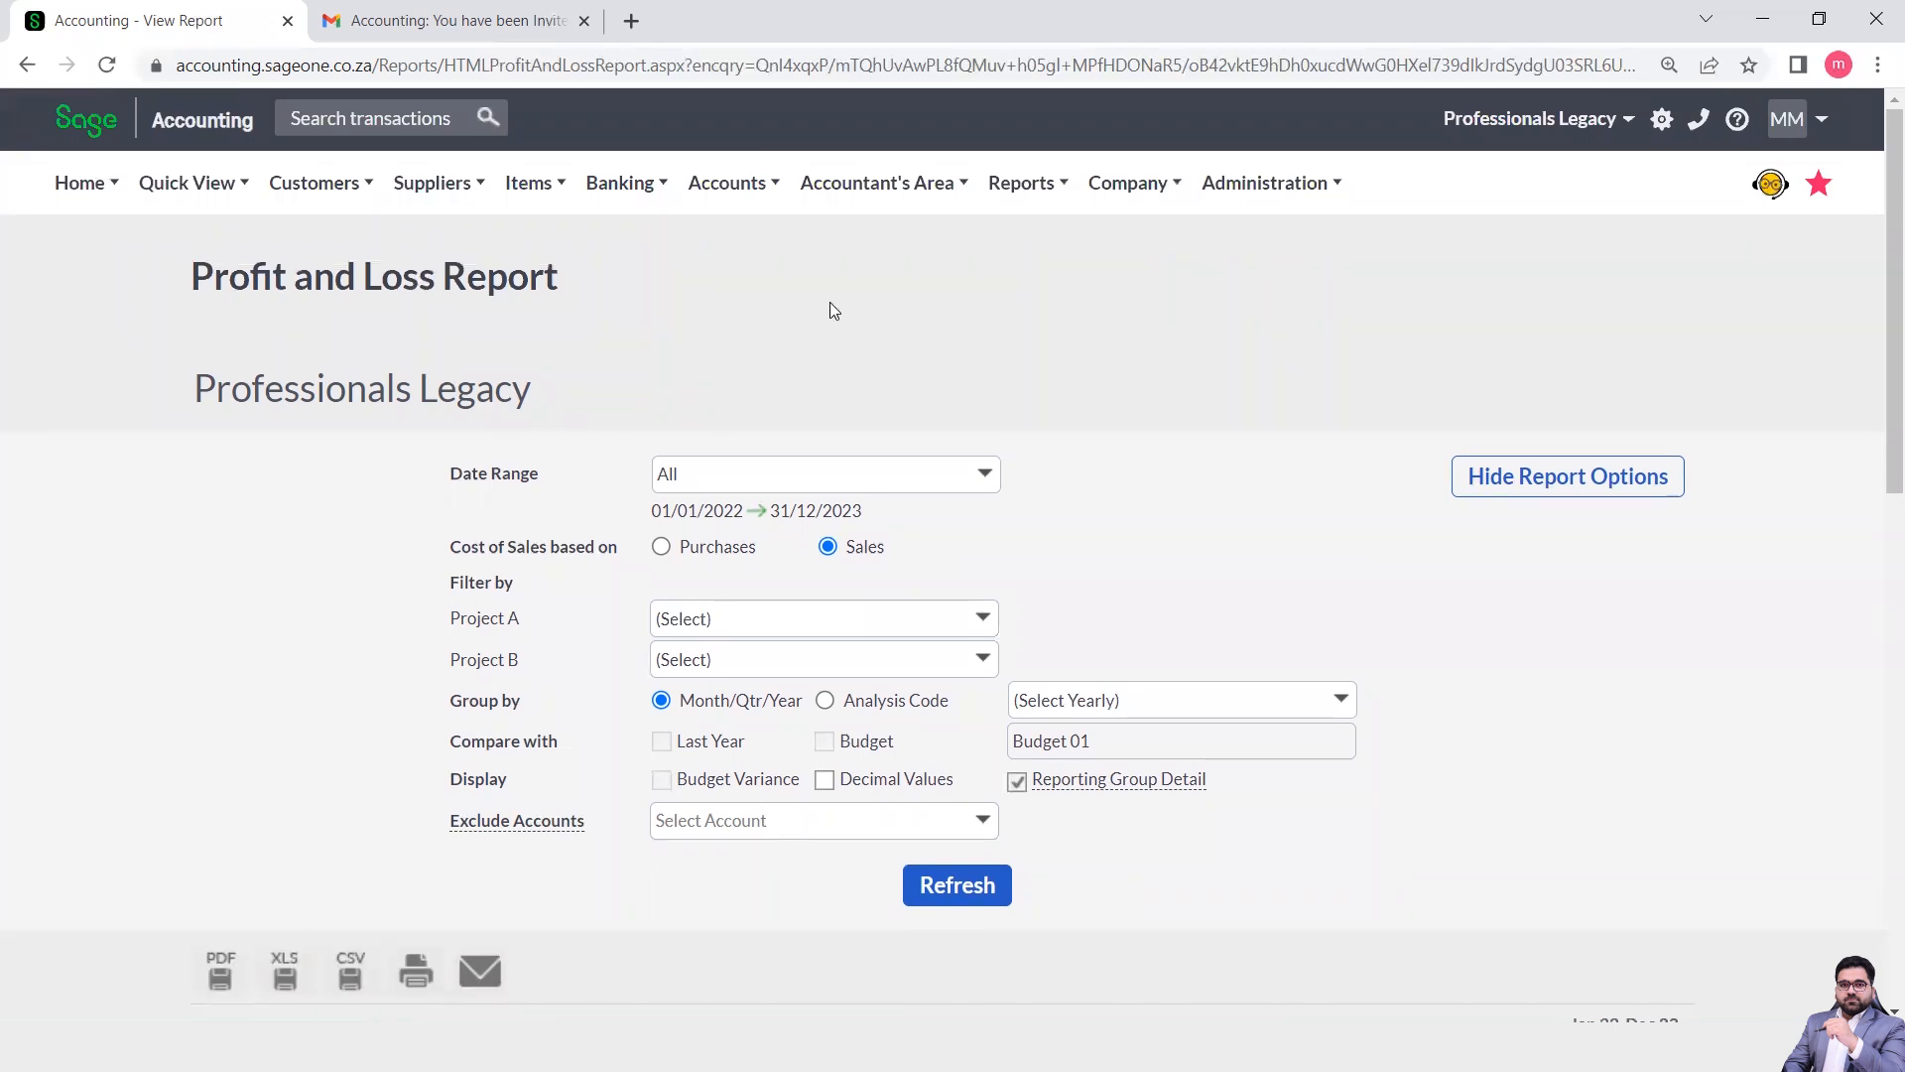
mouse_move(877, 202)
mouse_move(1020, 436)
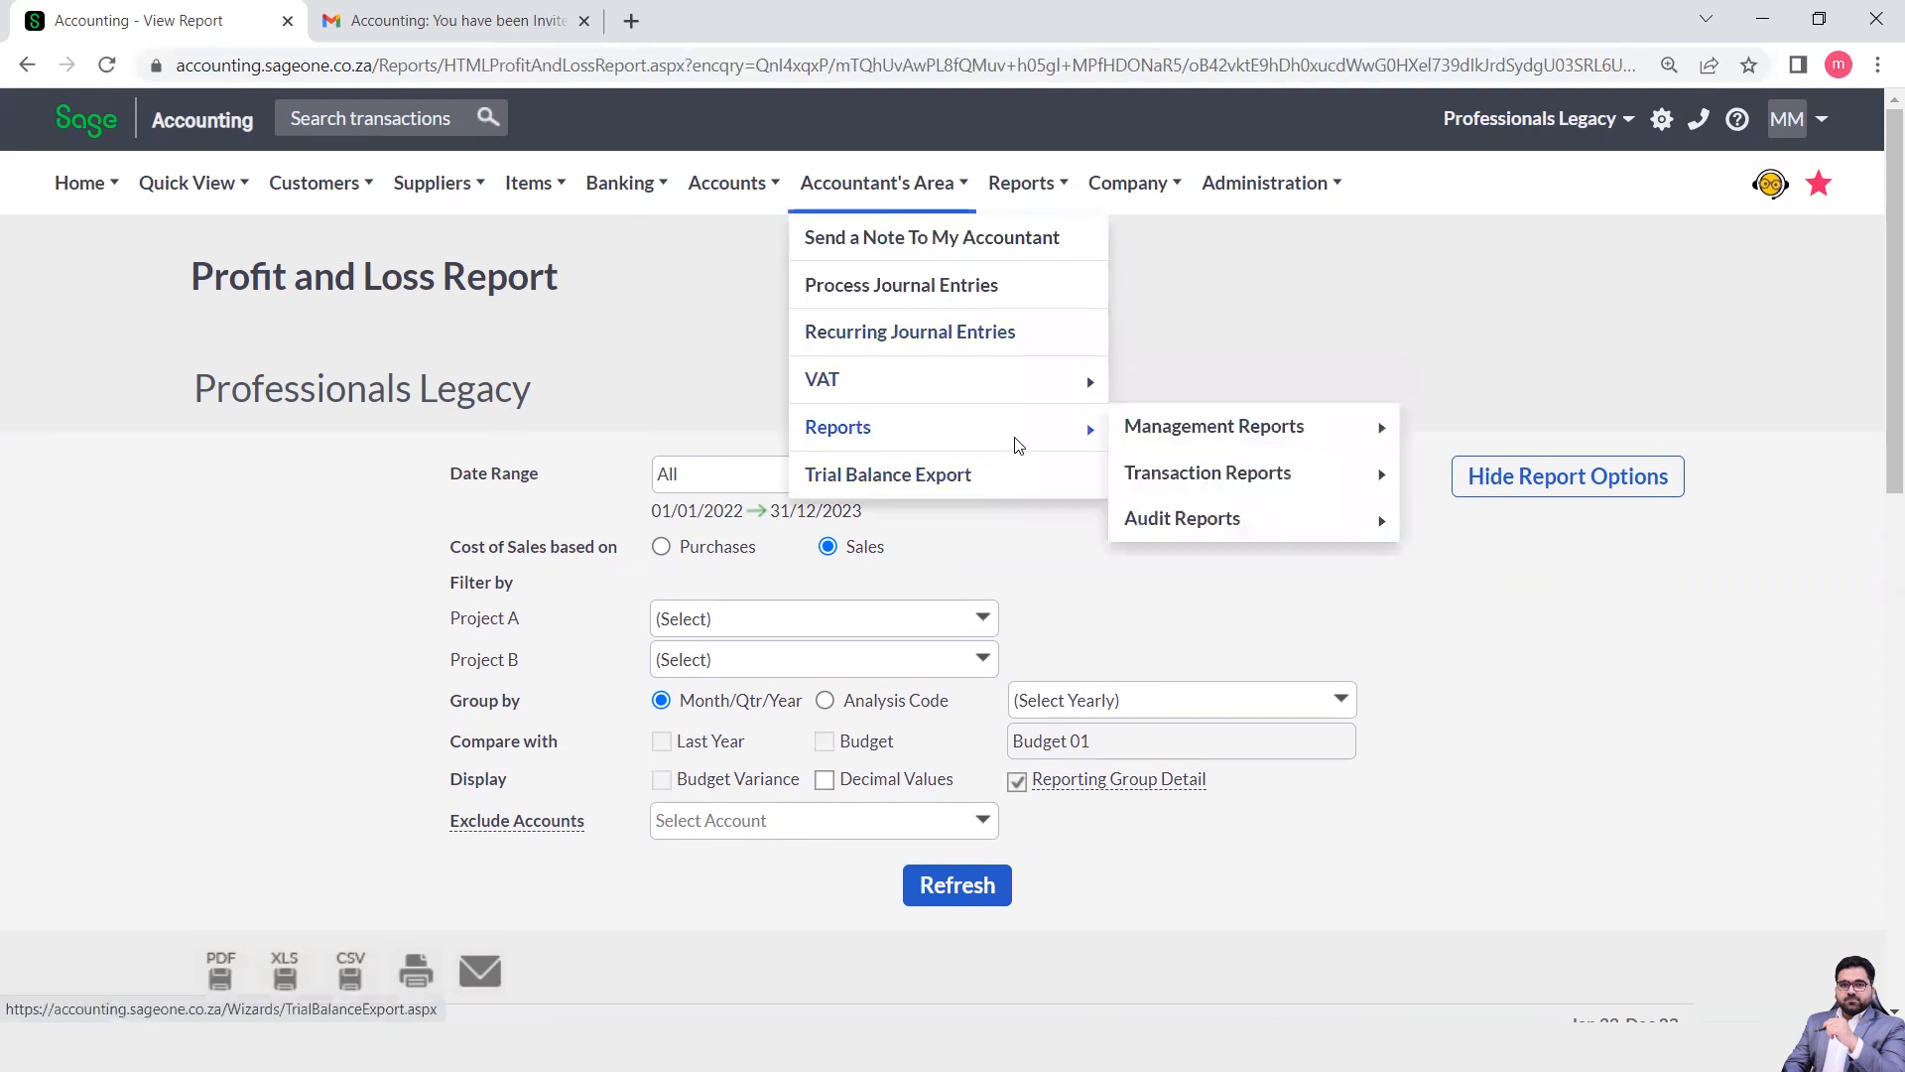
mouse_move(1196, 442)
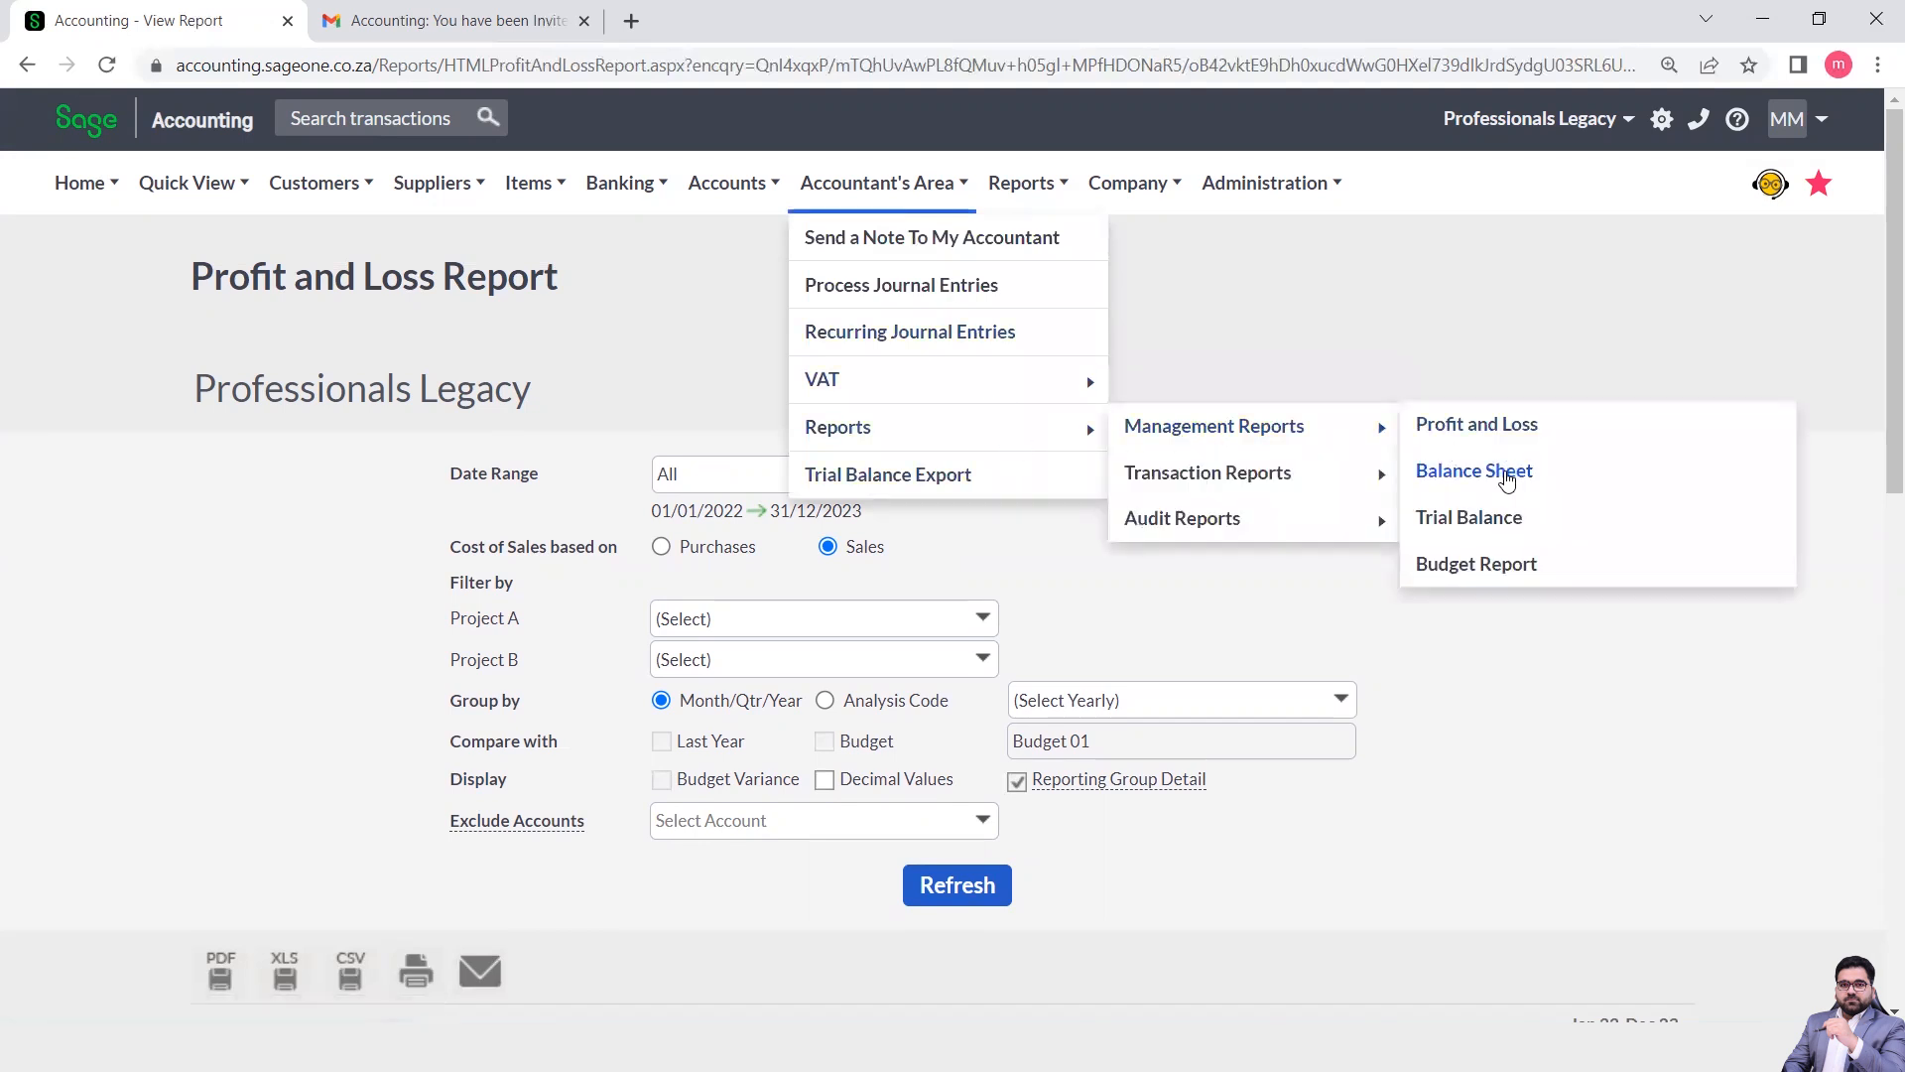
click(1506, 477)
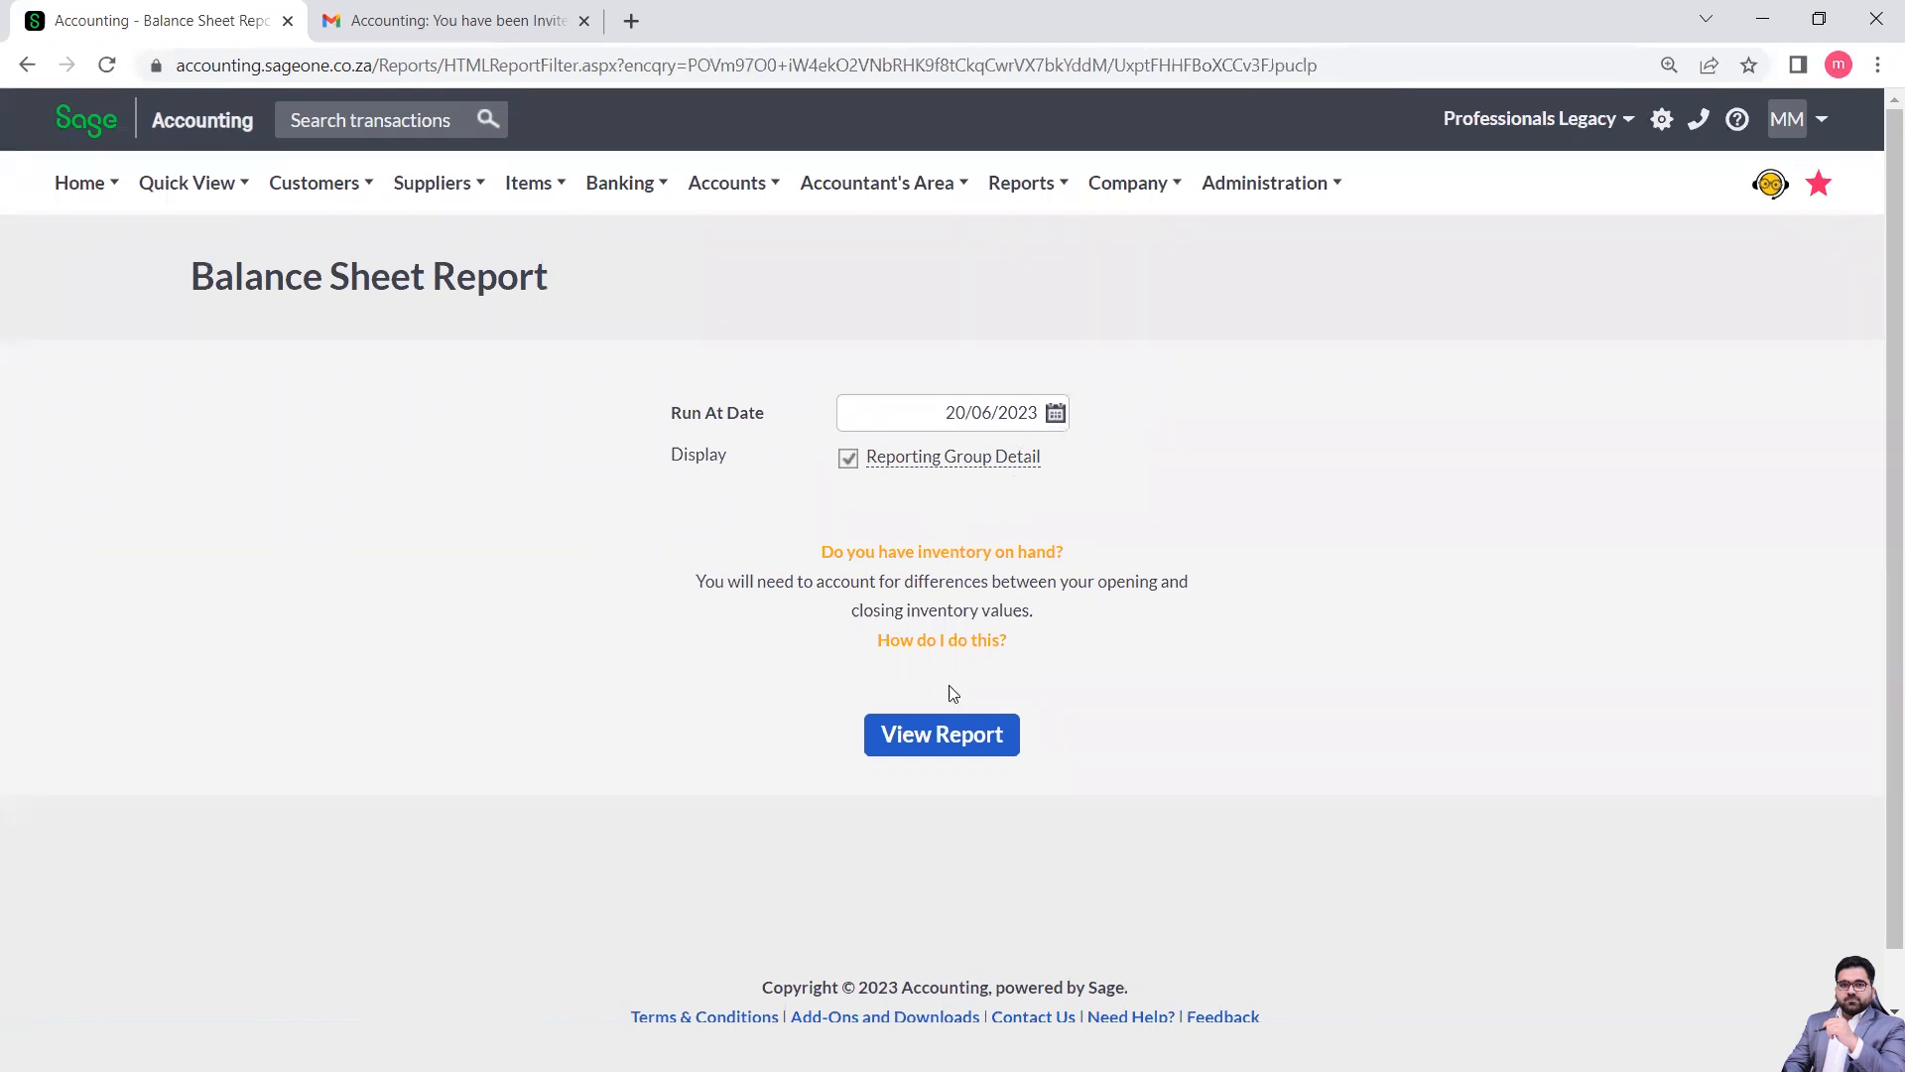
Run the Balance Sheet report as at 20/06/2023, review its assets, equity and liabilities, and show the report options.
click(938, 739)
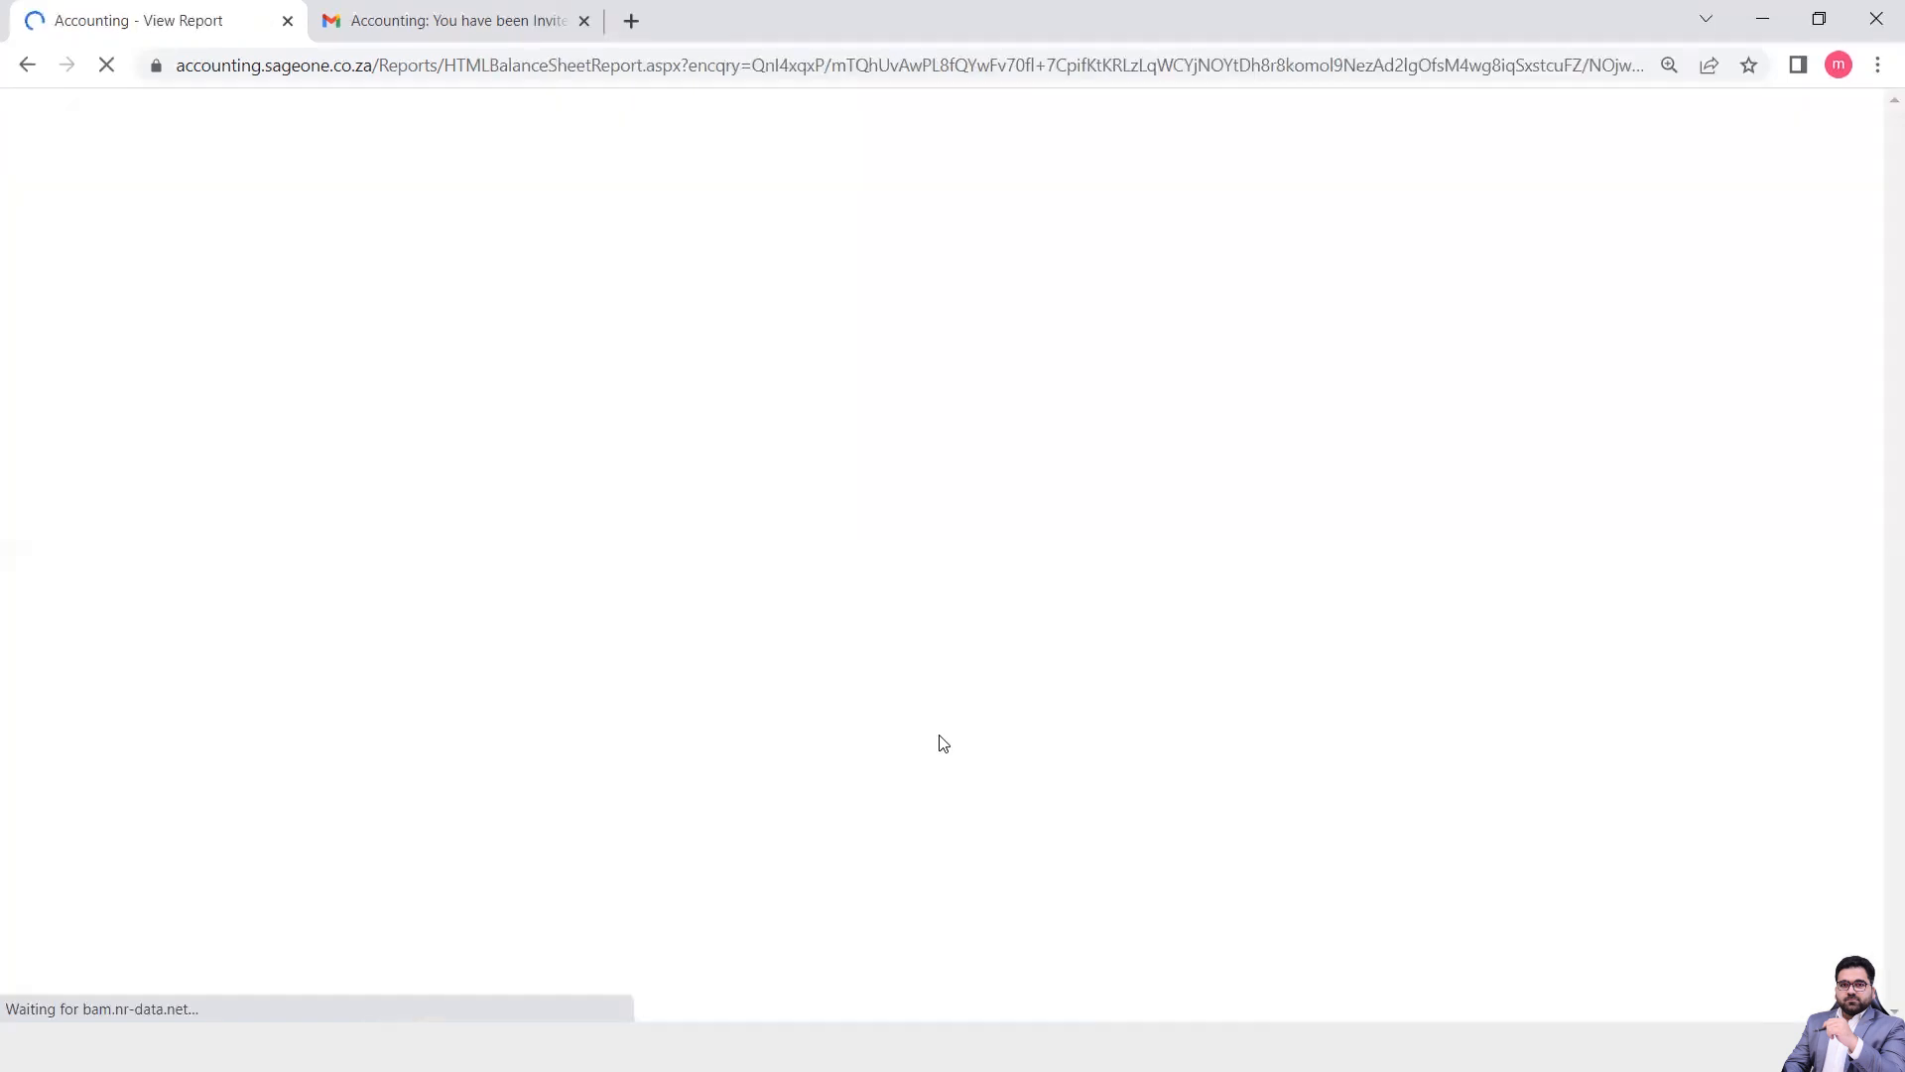
scroll(928, 695, down, 5)
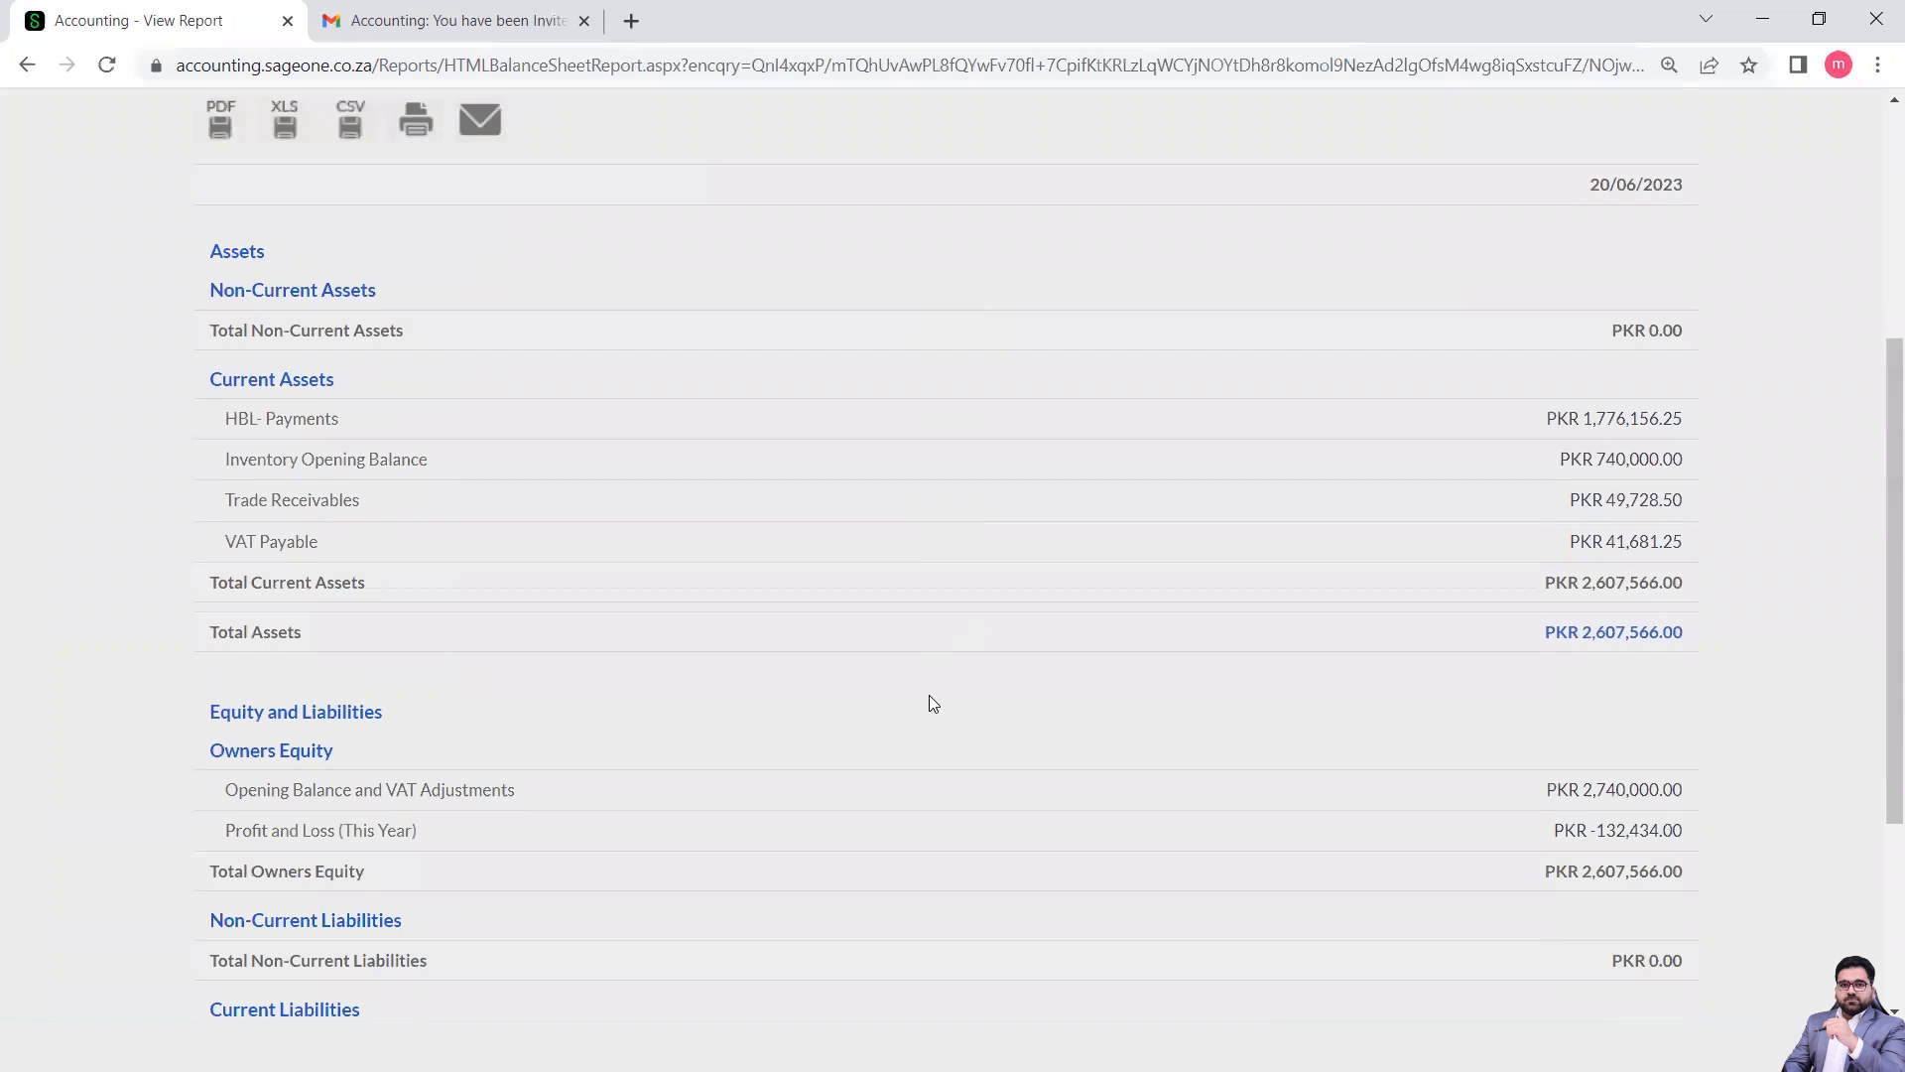
scroll(929, 695, down, 3)
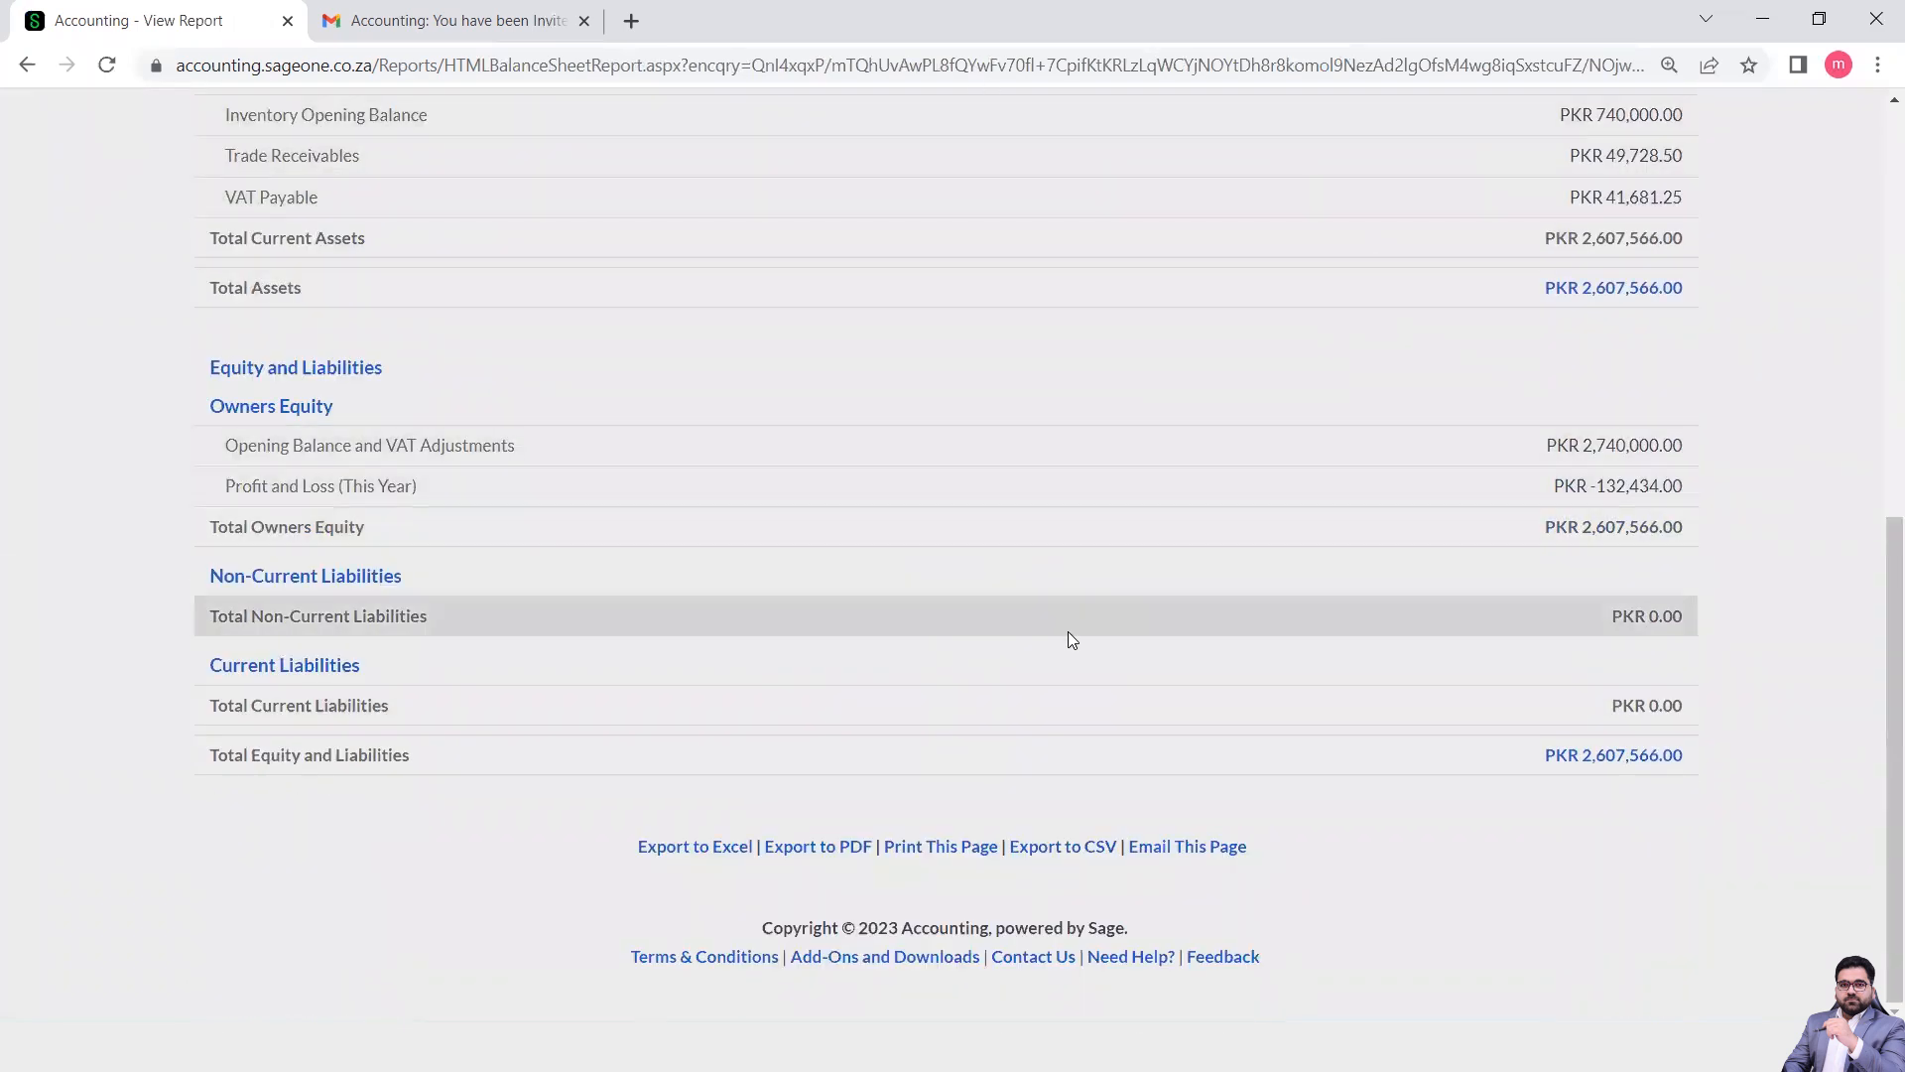
scroll(1067, 632, up, 1)
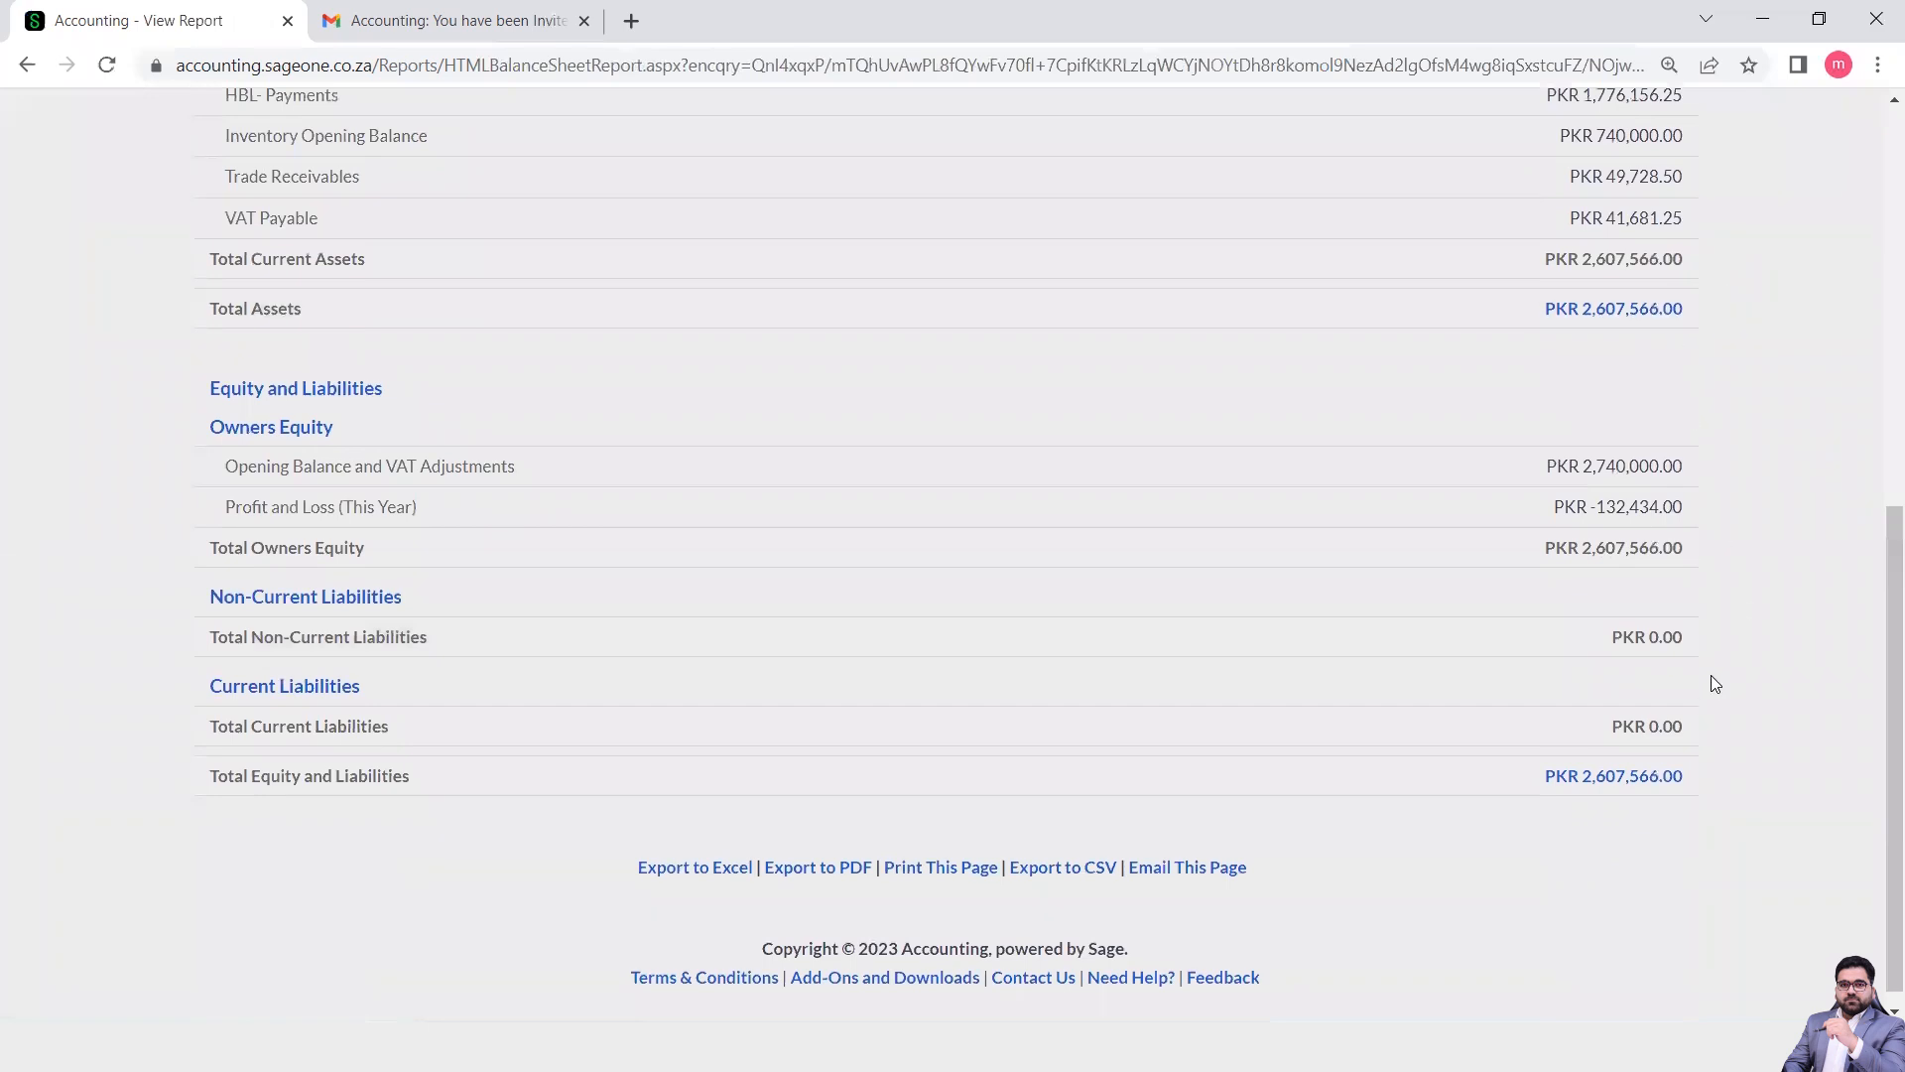
scroll(1284, 510, up, 7)
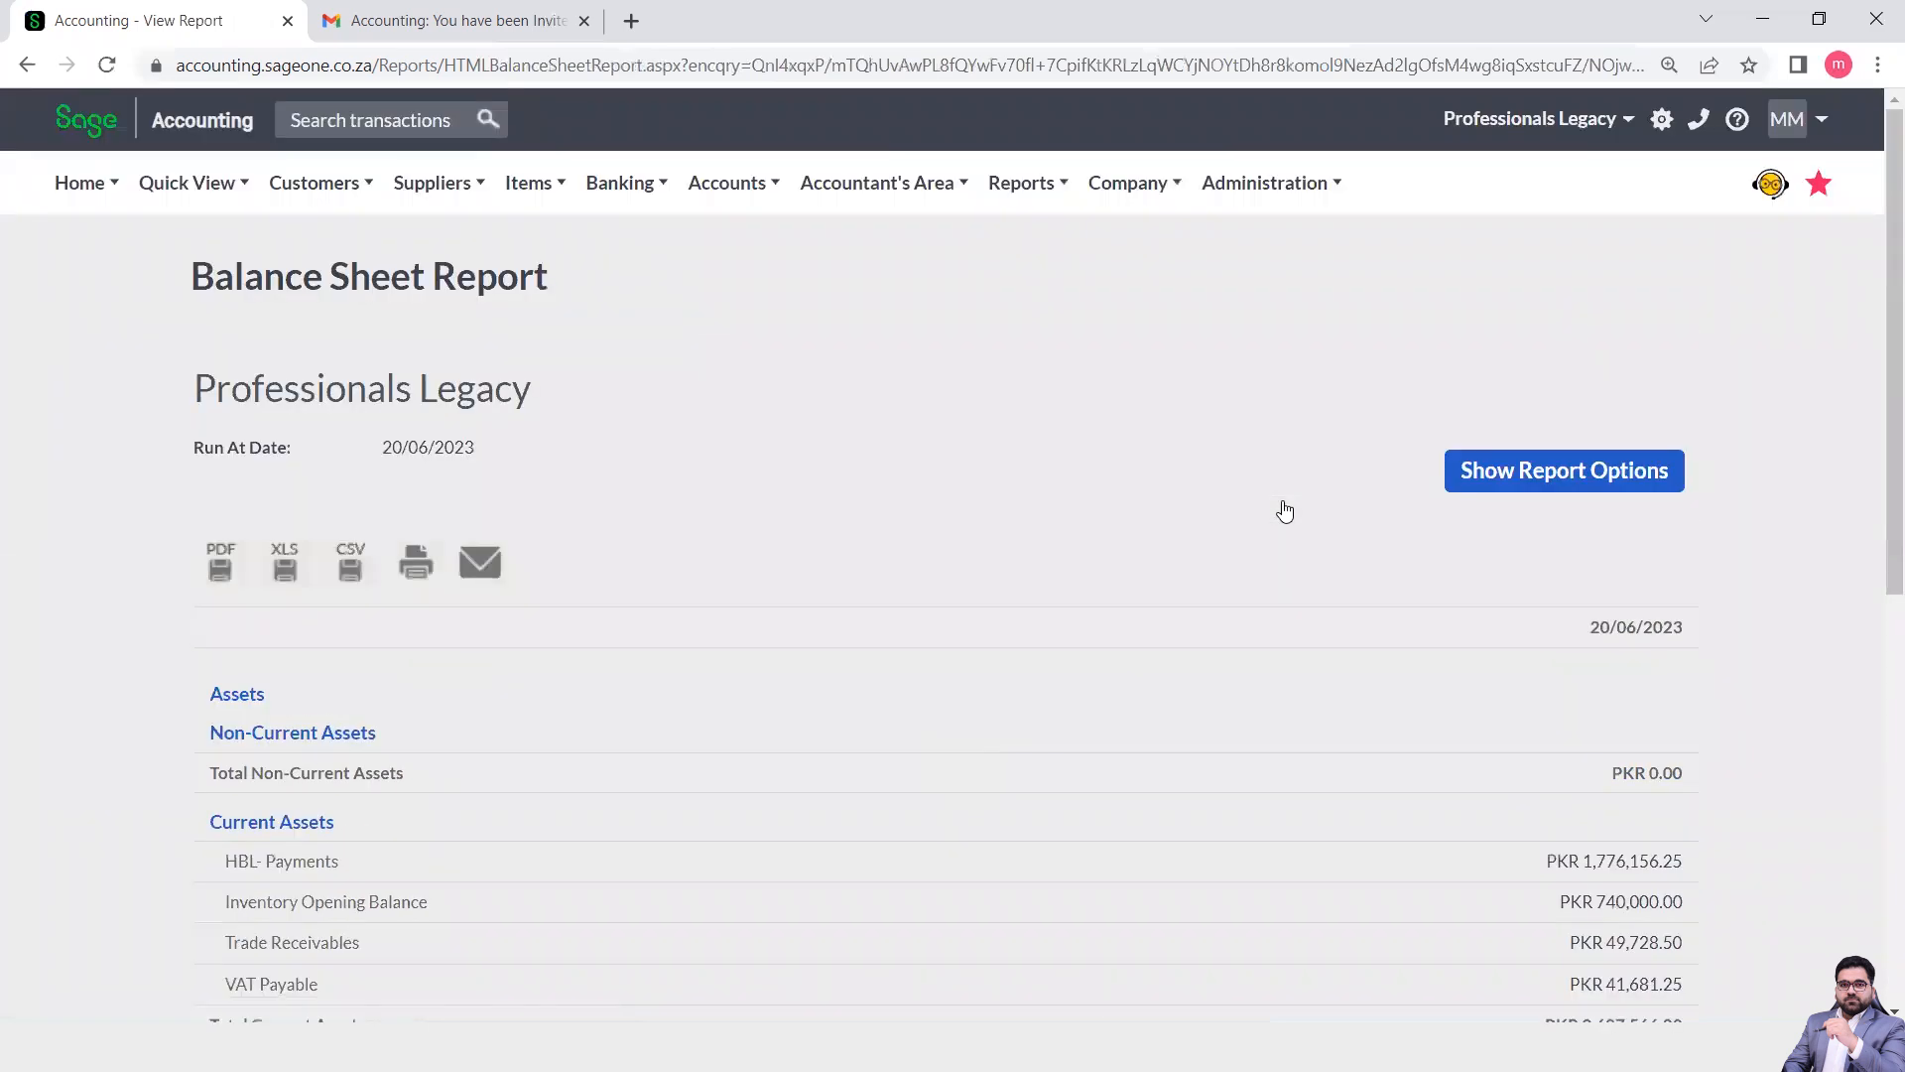
click(1615, 479)
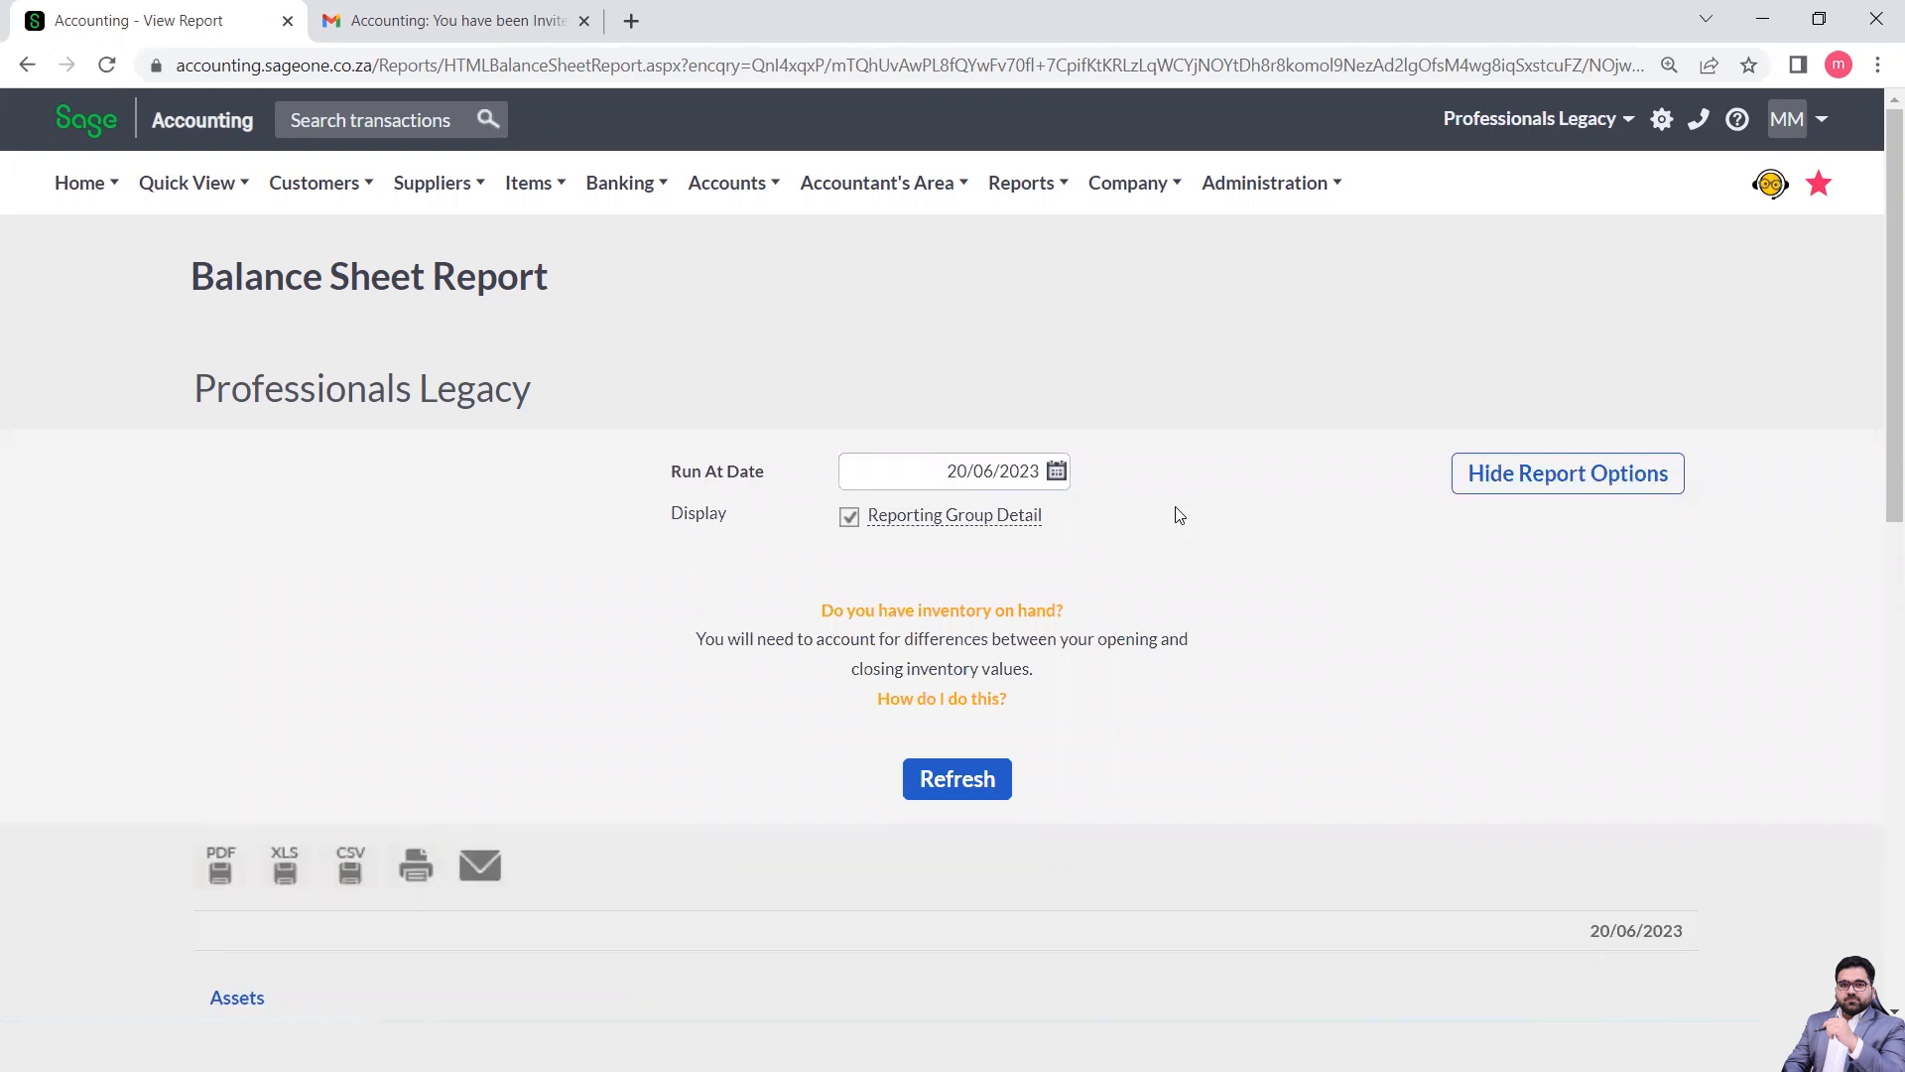
Open the Trial Balance report's selection page from the accountant's management reports.
click(853, 202)
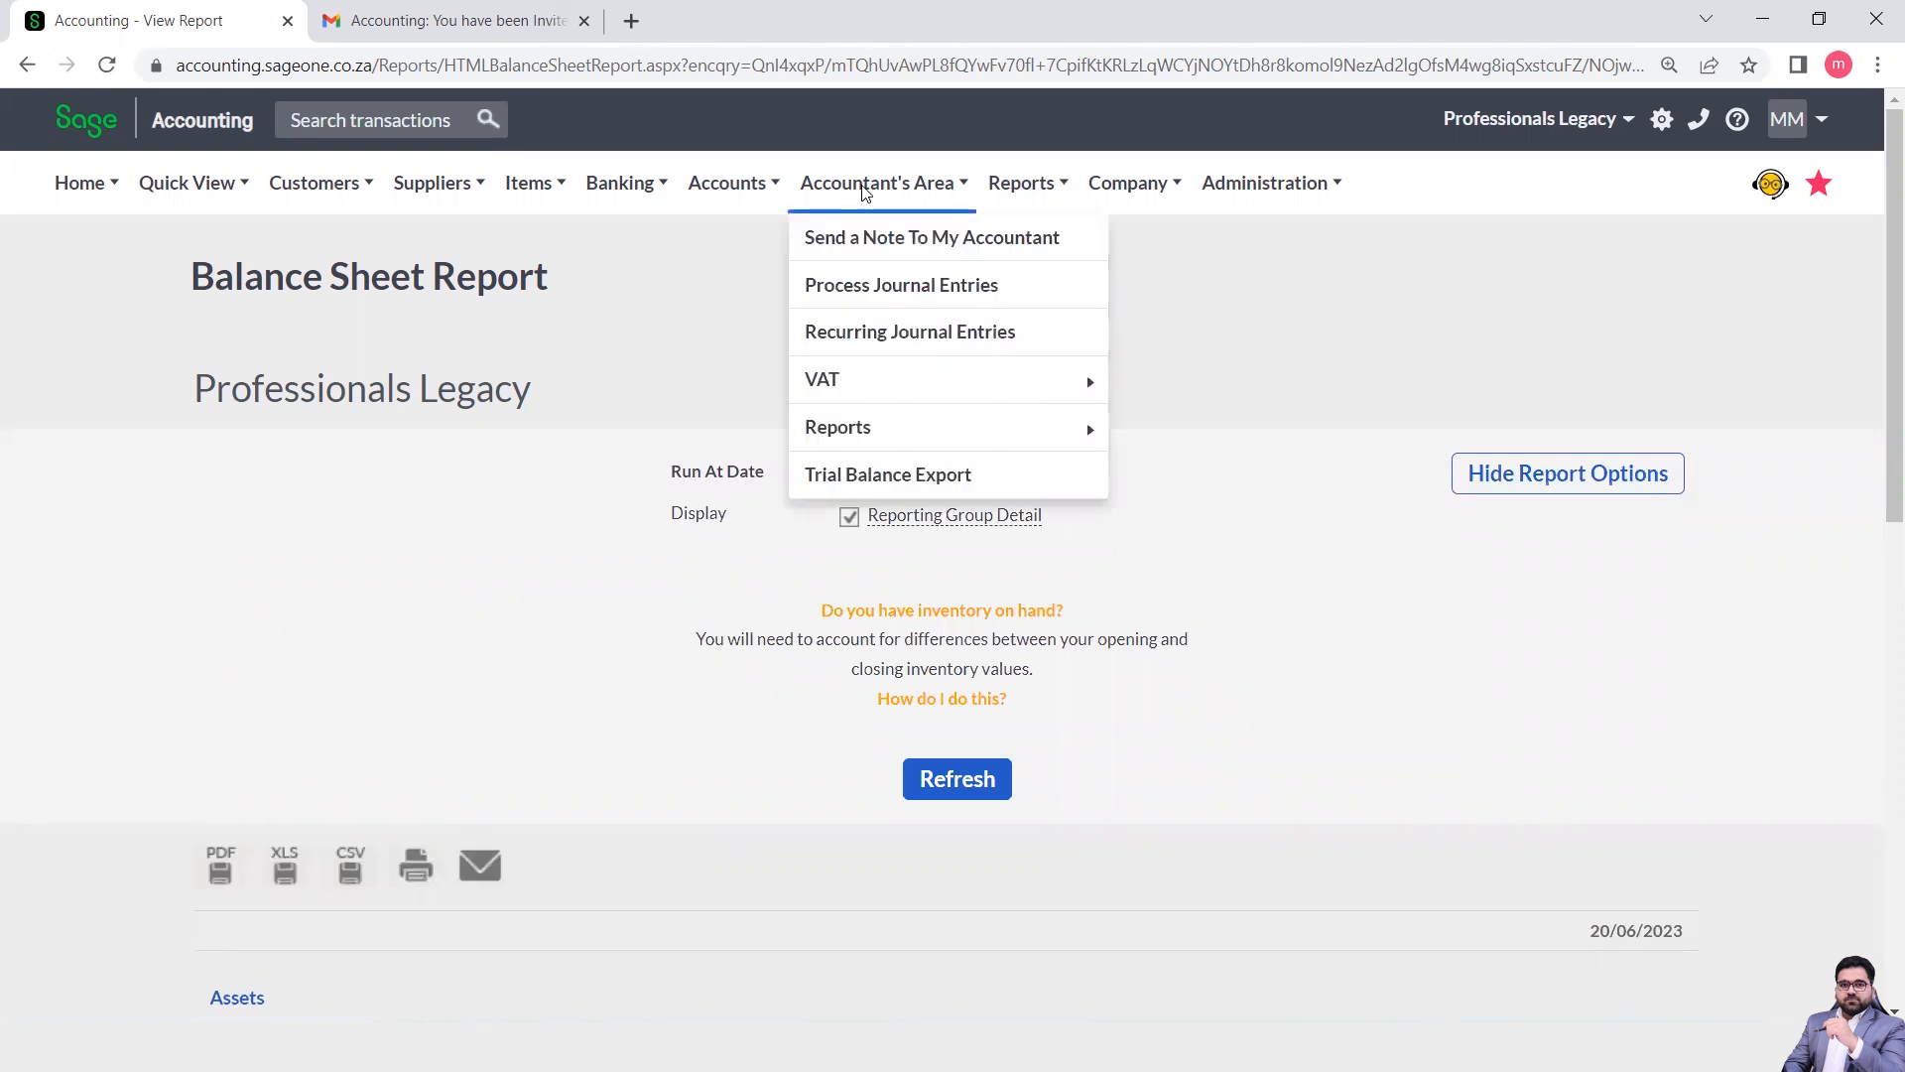
mouse_move(986, 438)
mouse_move(1141, 427)
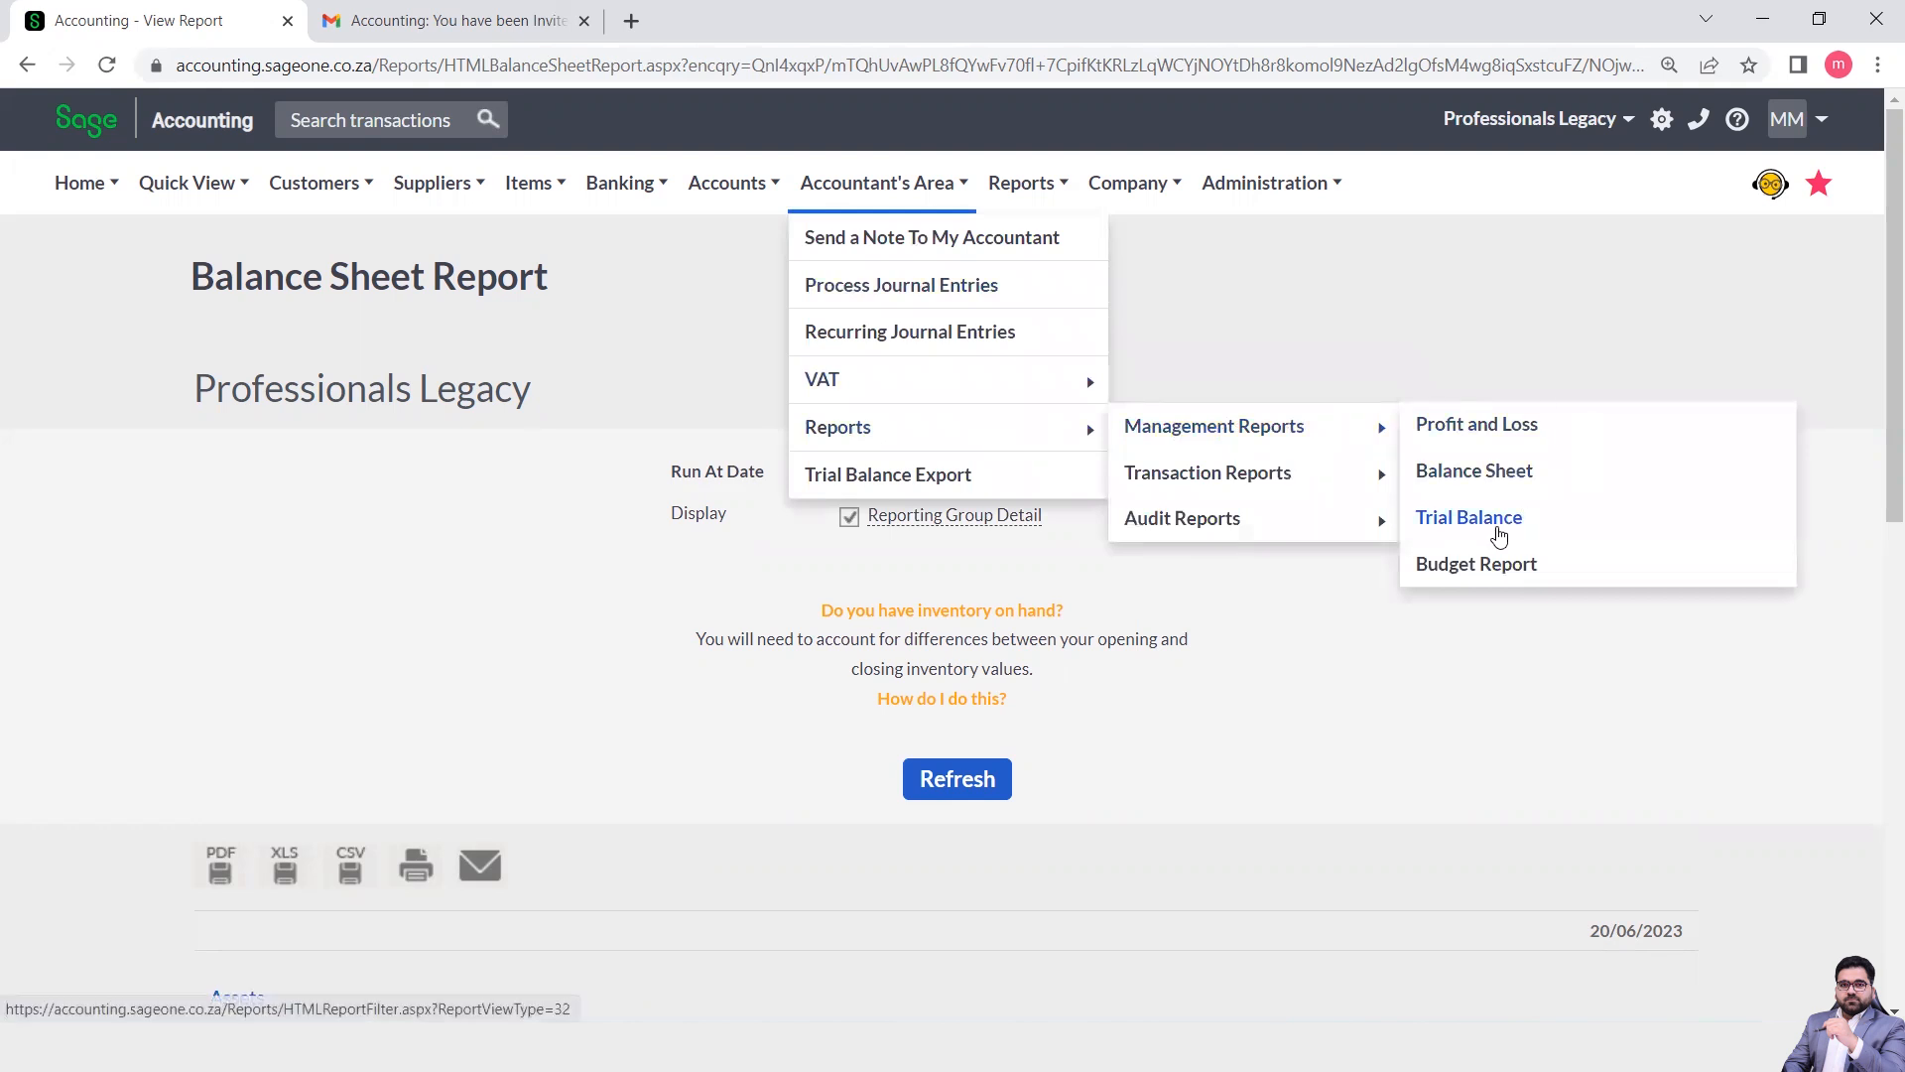
click(1500, 537)
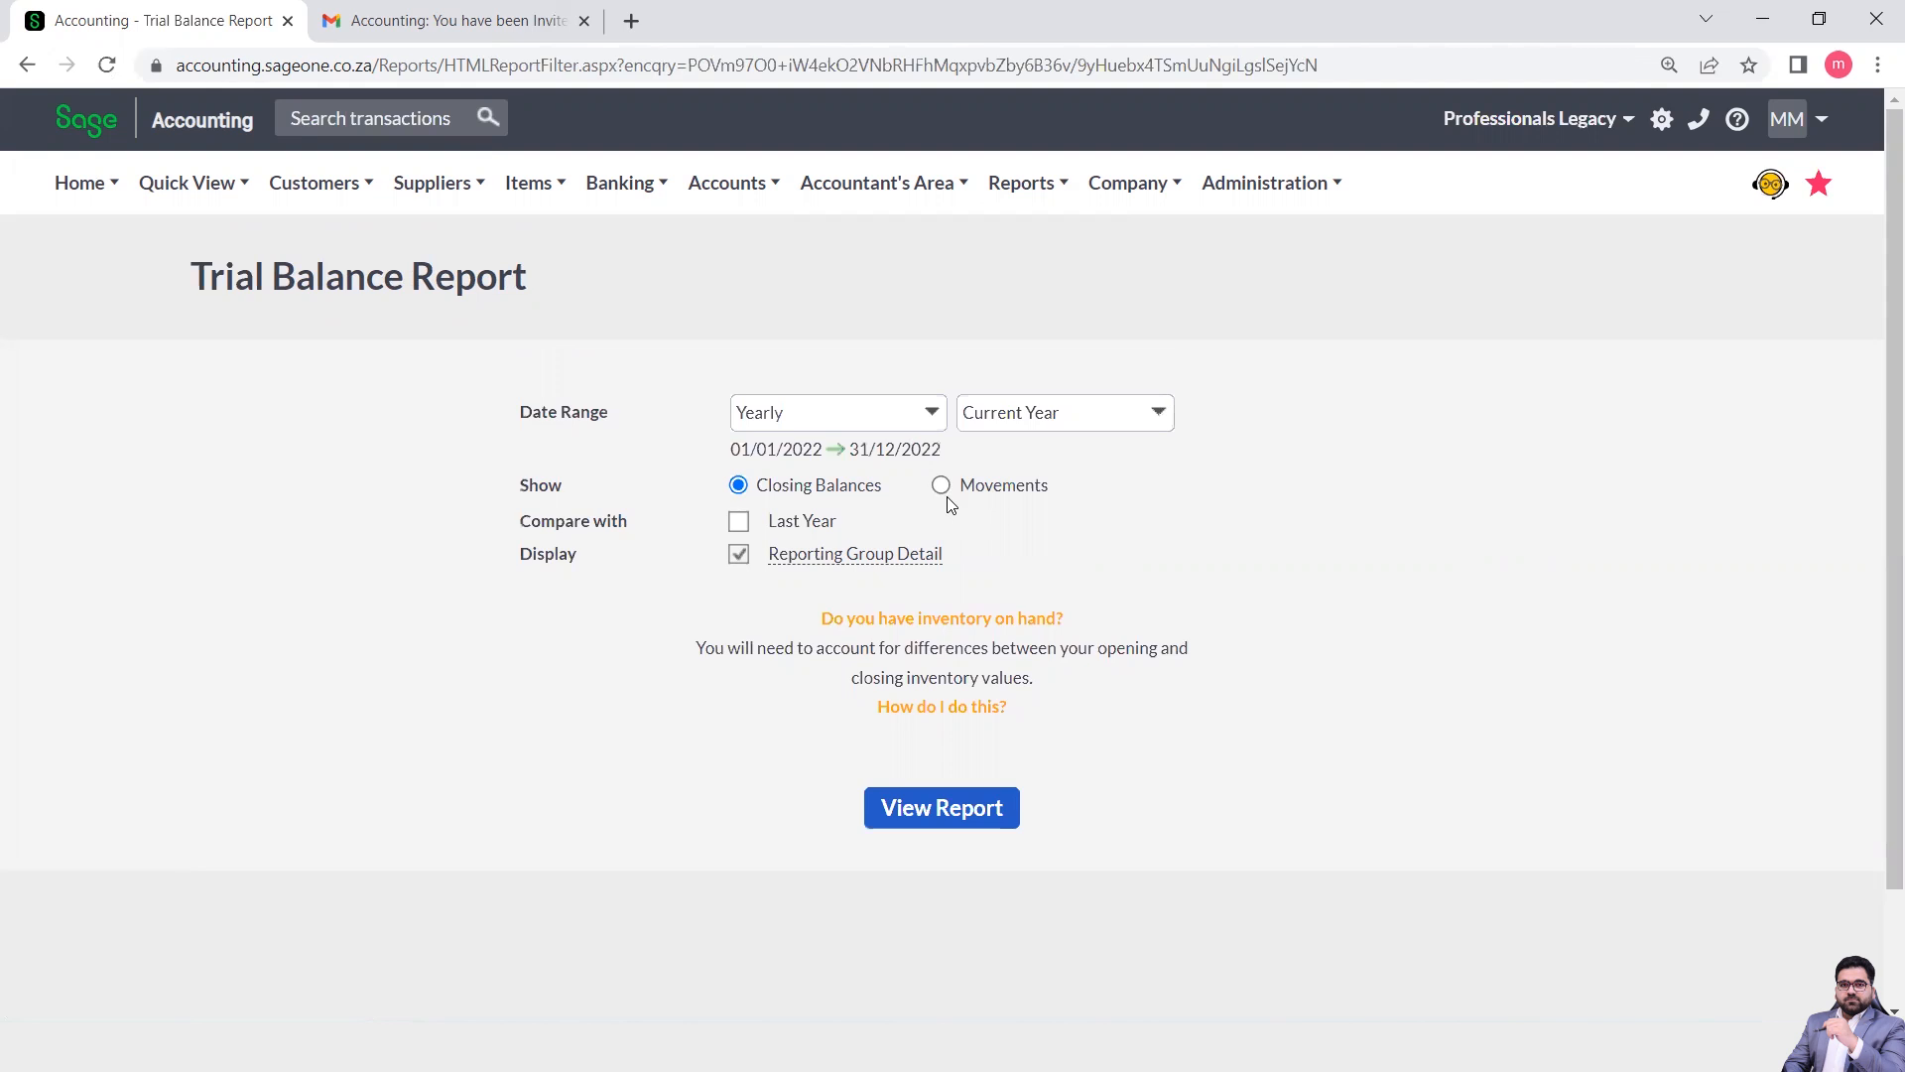
Run the Trial Balance report for the date range All showing Movements and review it down to the net profit or loss after tax.
click(939, 419)
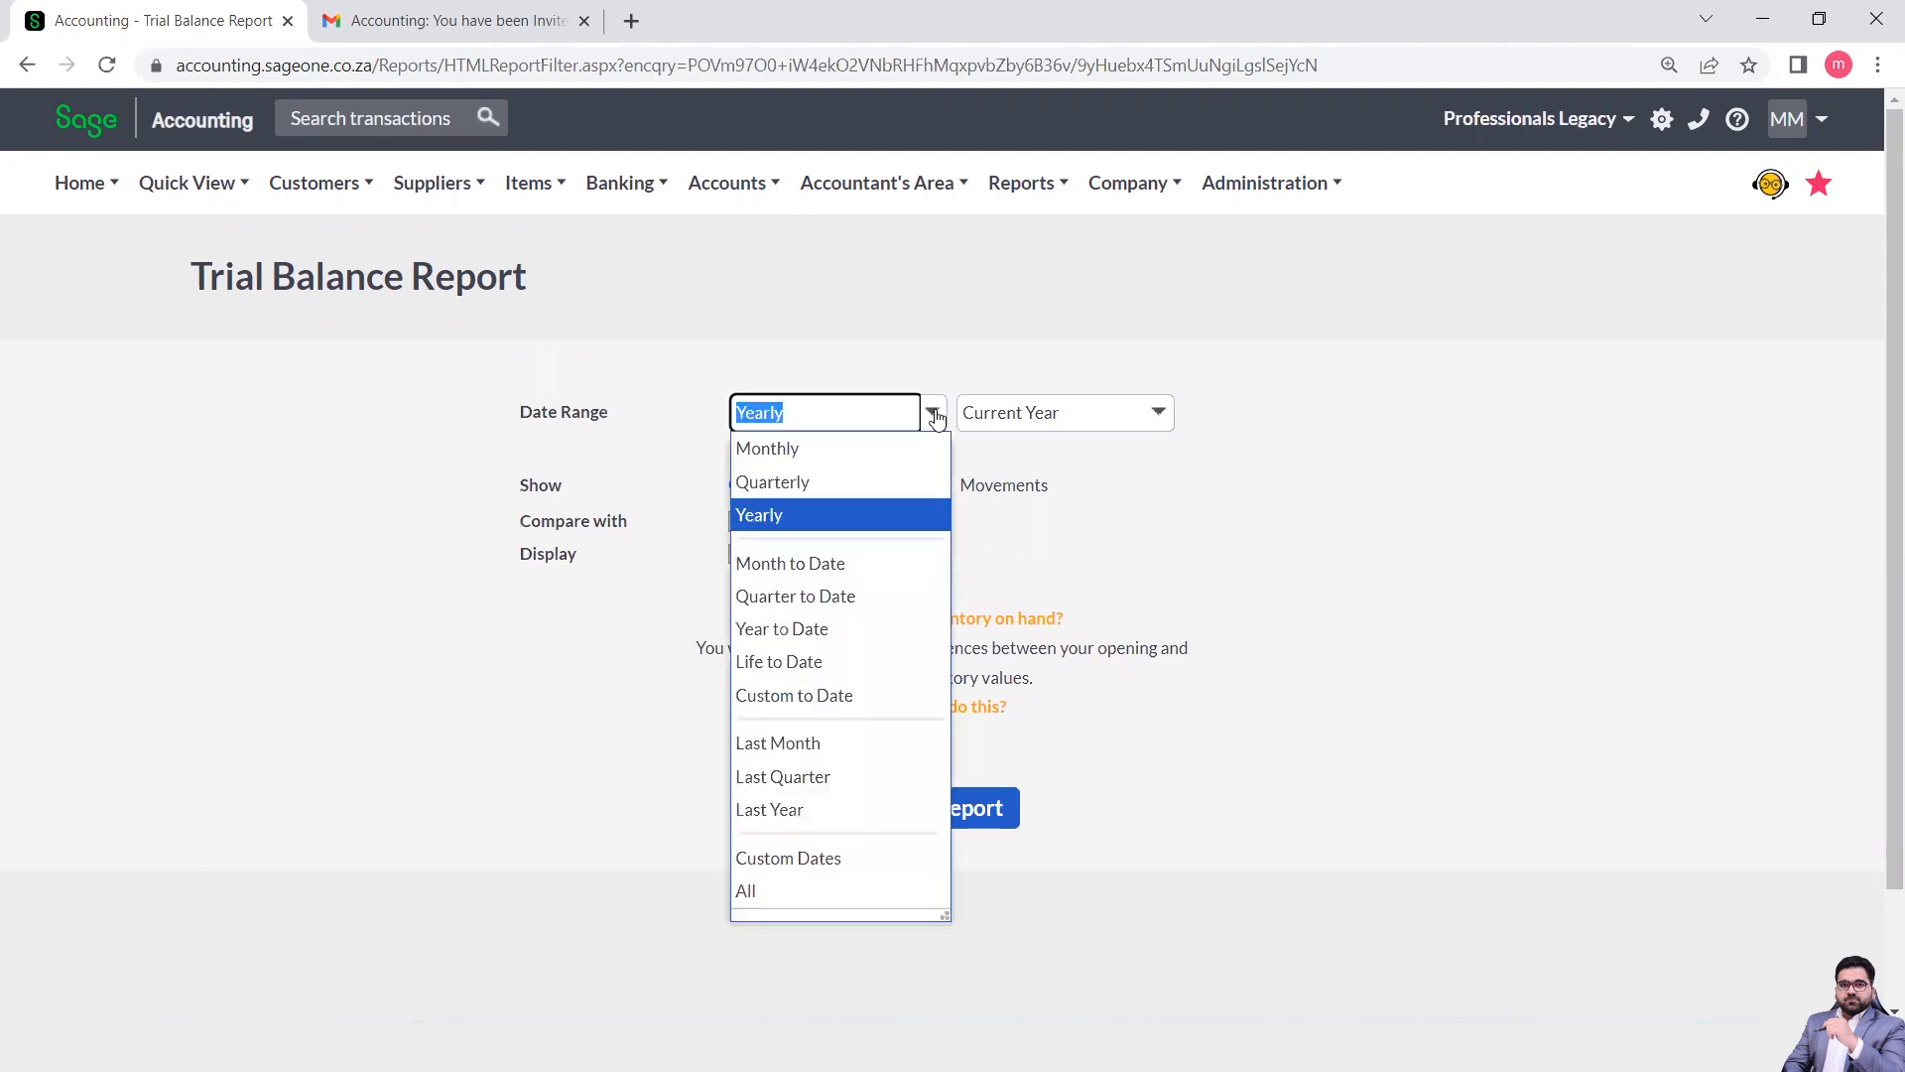
click(767, 891)
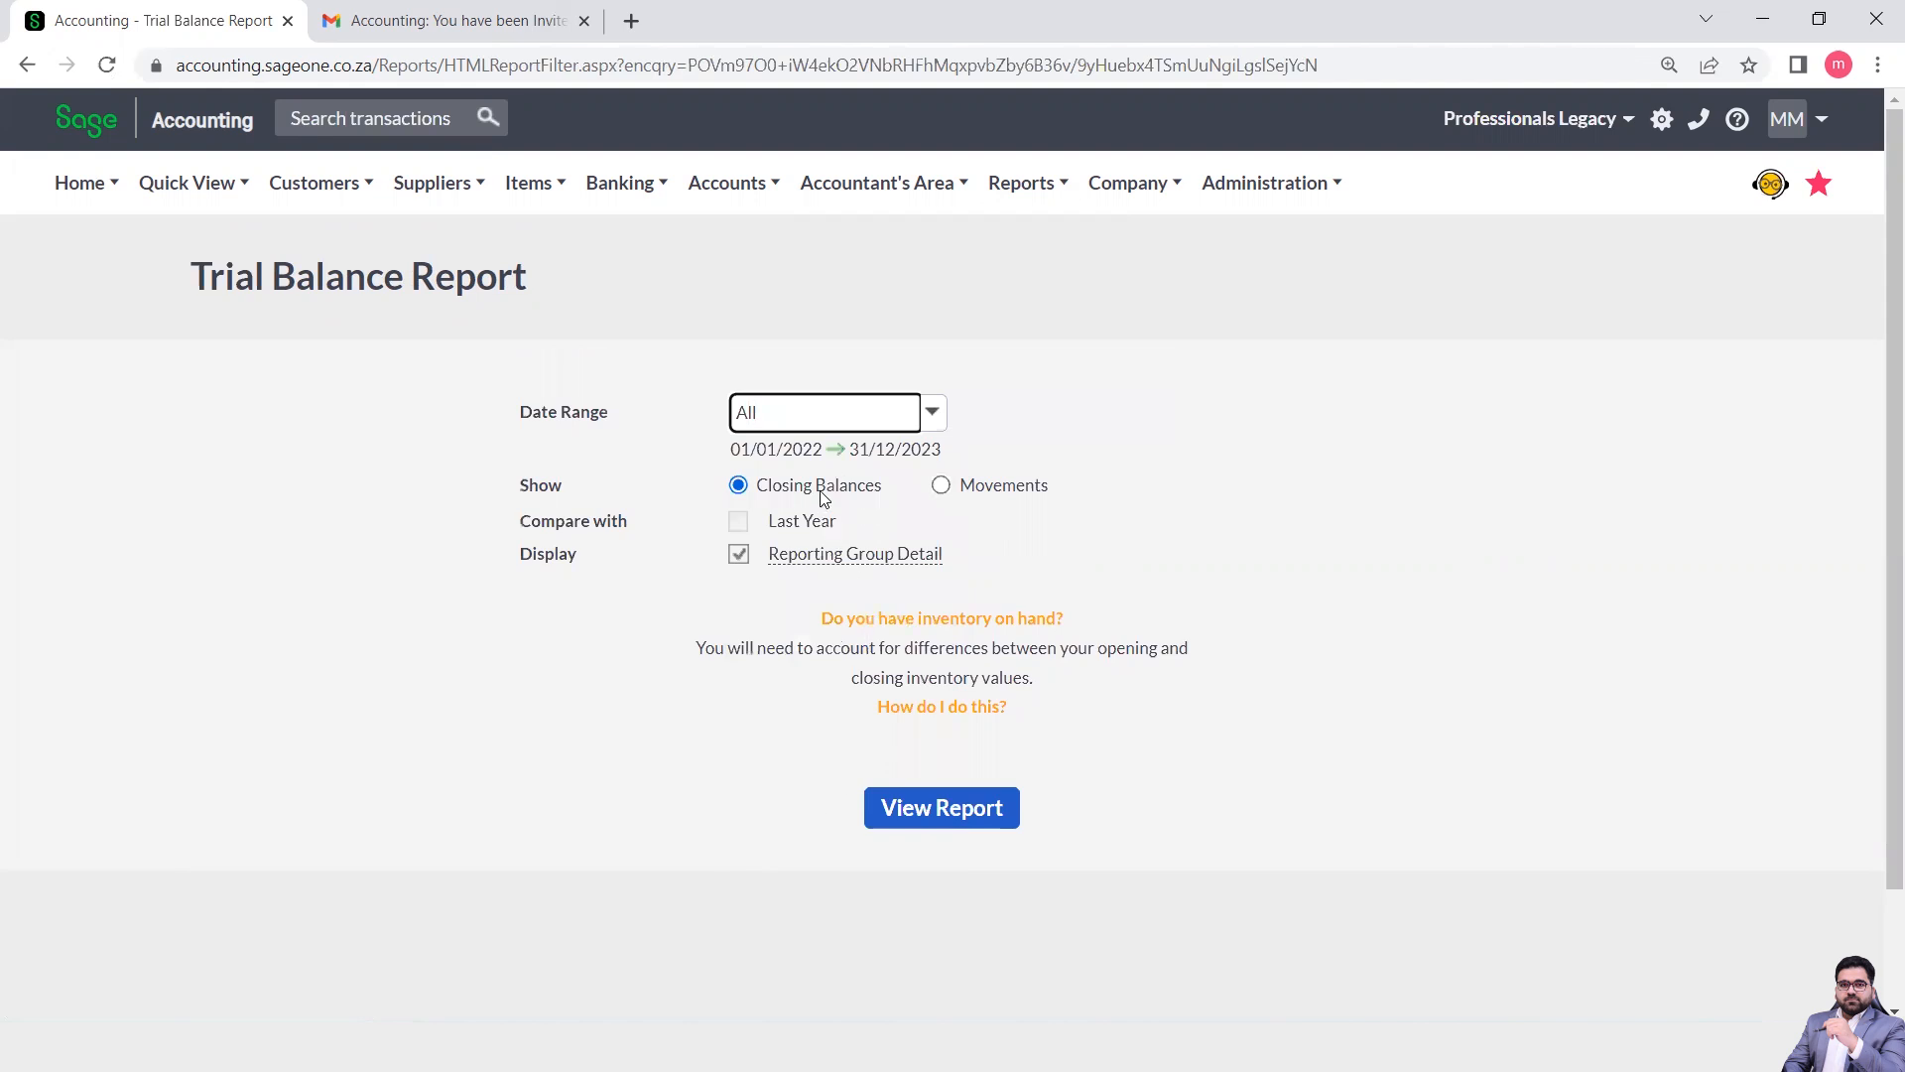
click(940, 487)
click(931, 808)
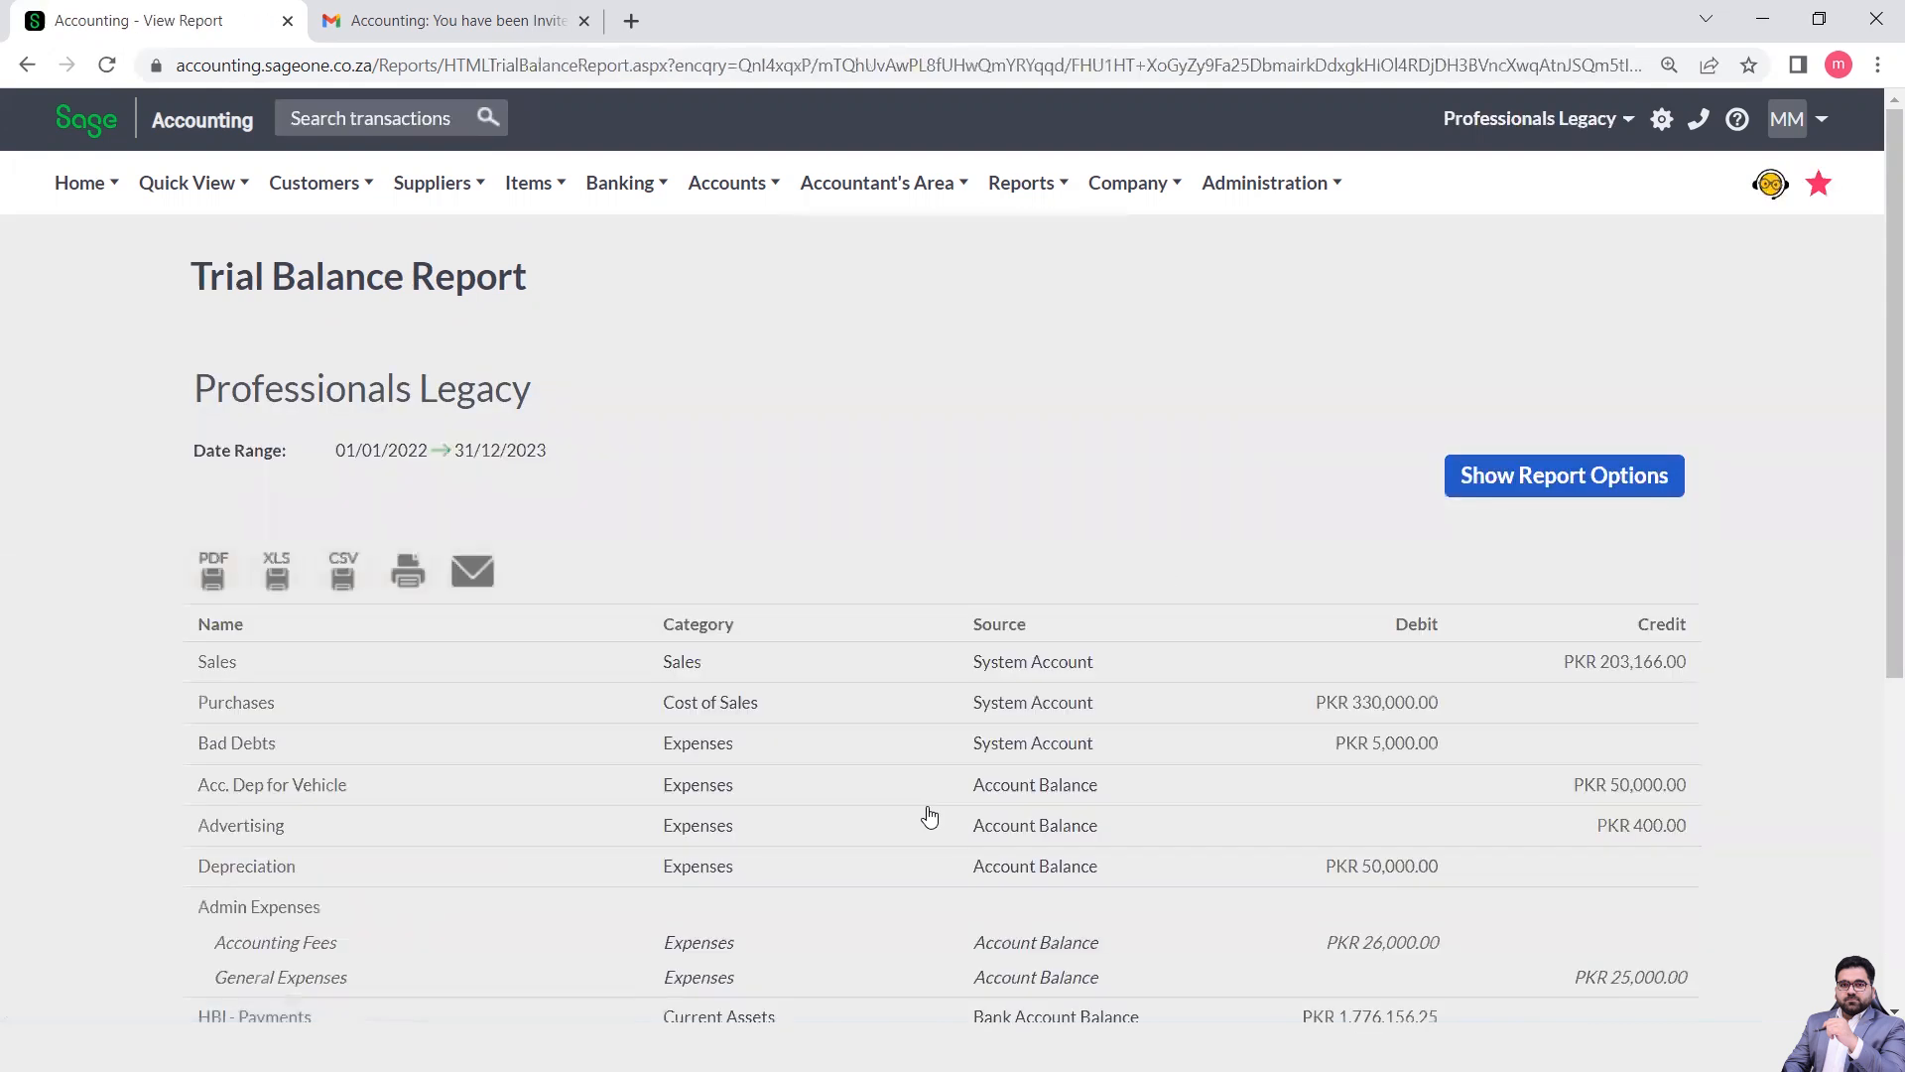
scroll(930, 815, down, 3)
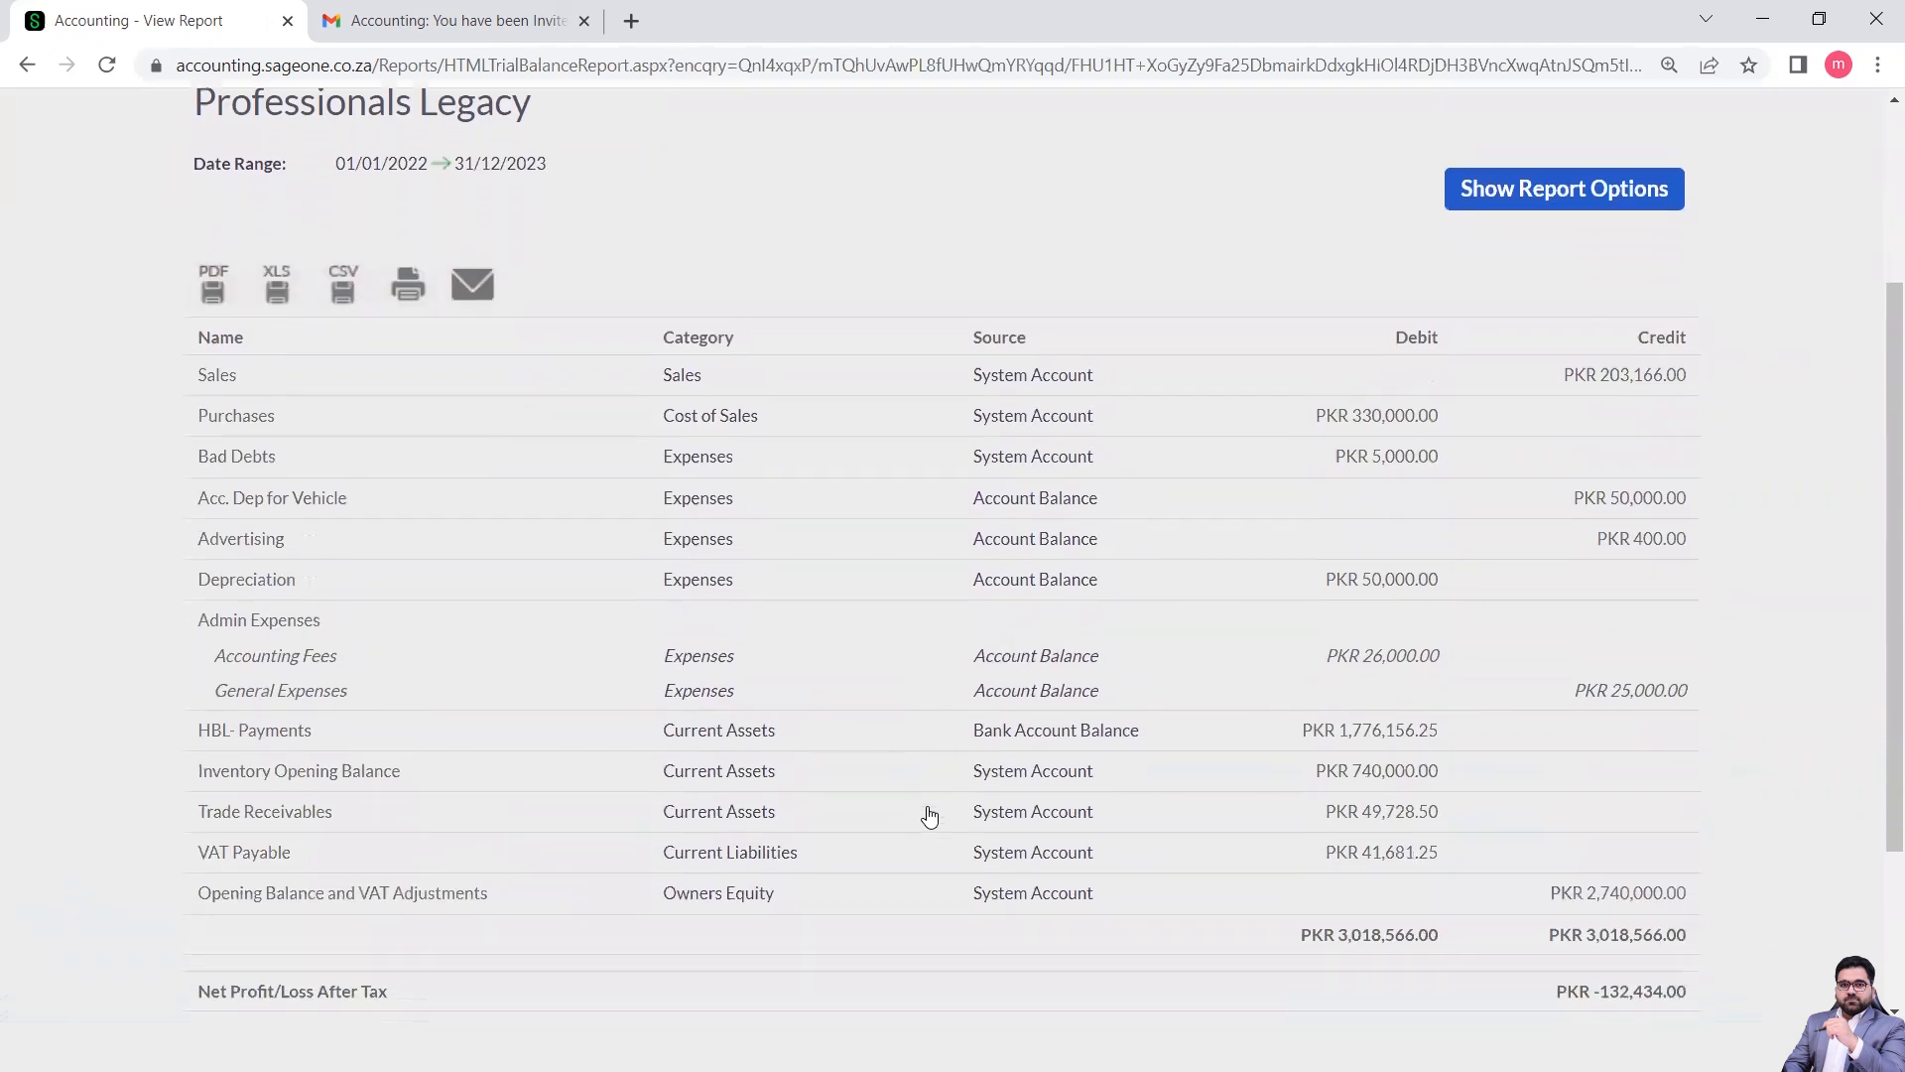
scroll(930, 814, down, 1)
scroll(927, 812, up, 1)
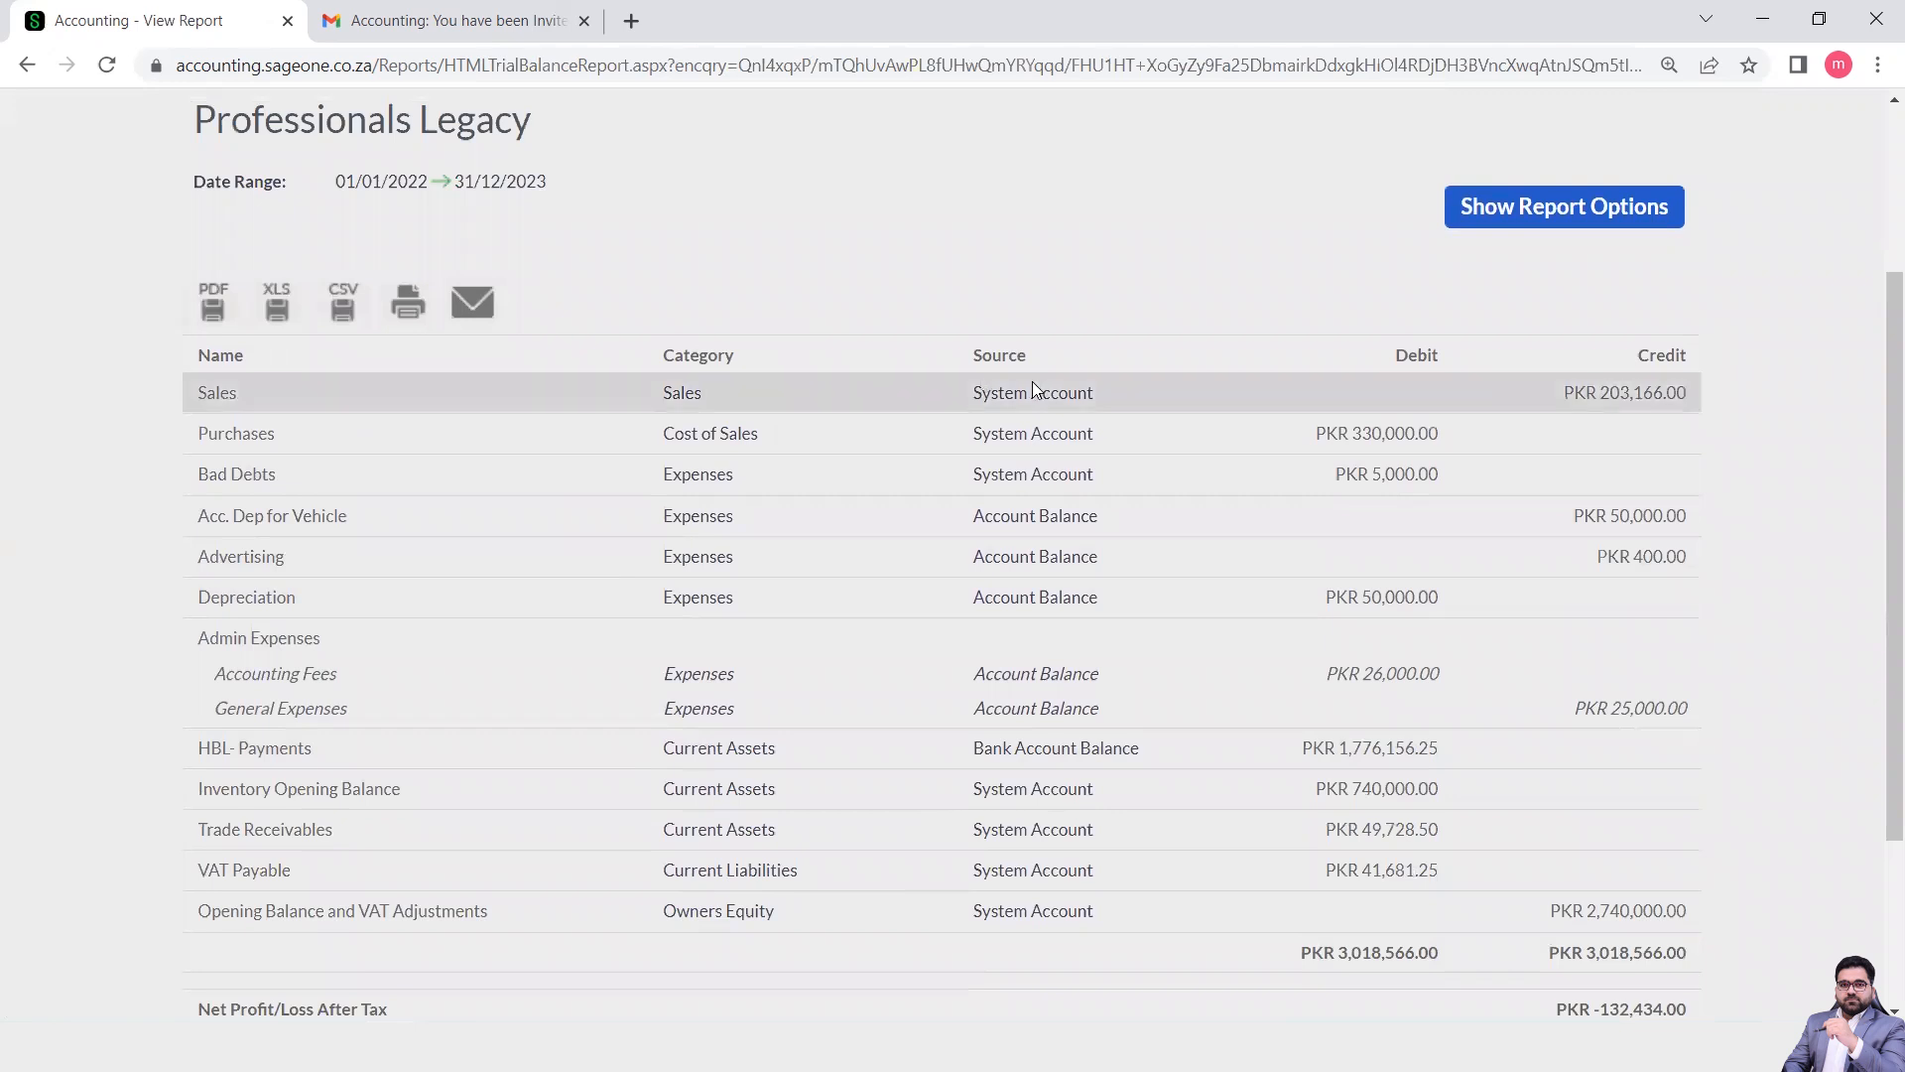
scroll(1458, 859, down, 1)
scroll(1456, 859, down, 2)
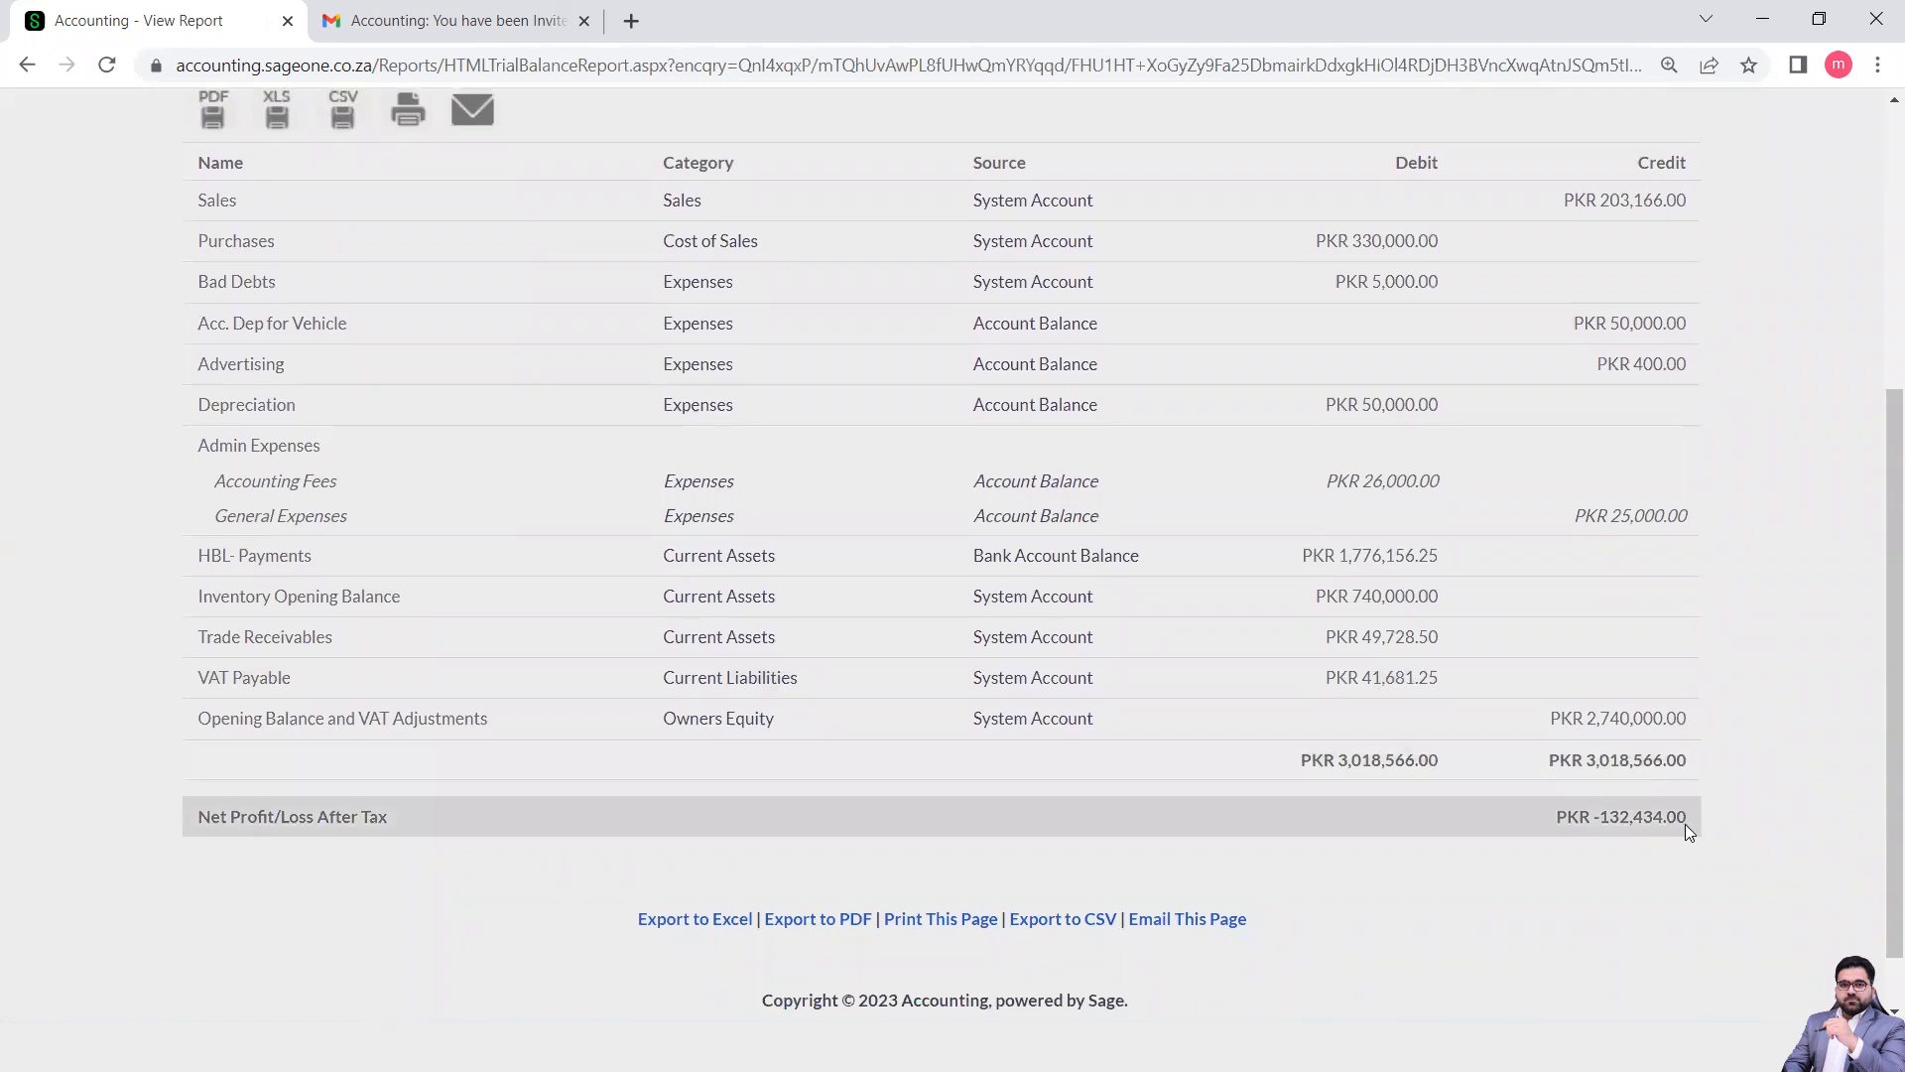
scroll(1524, 840, up, 3)
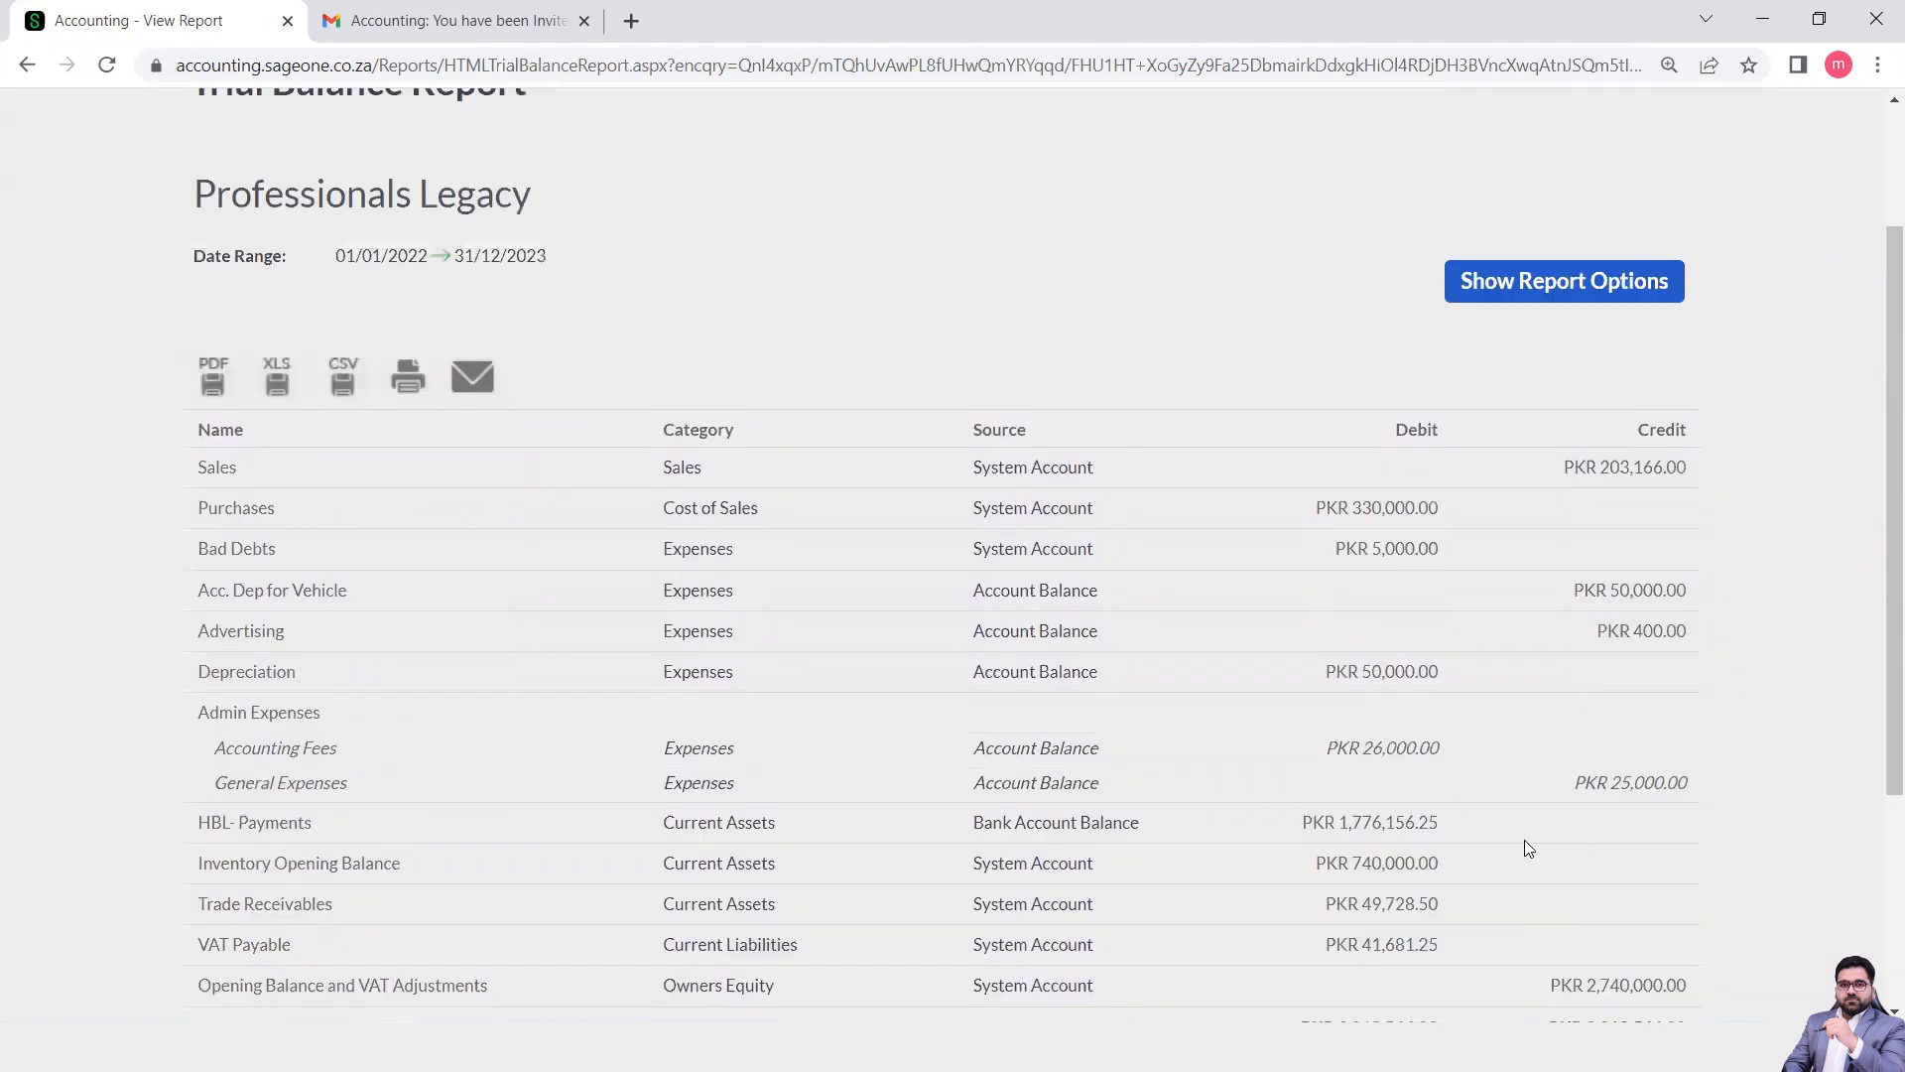
Switch the Trial Balance report to Closing Balances, refresh it and review the account balances.
click(1582, 306)
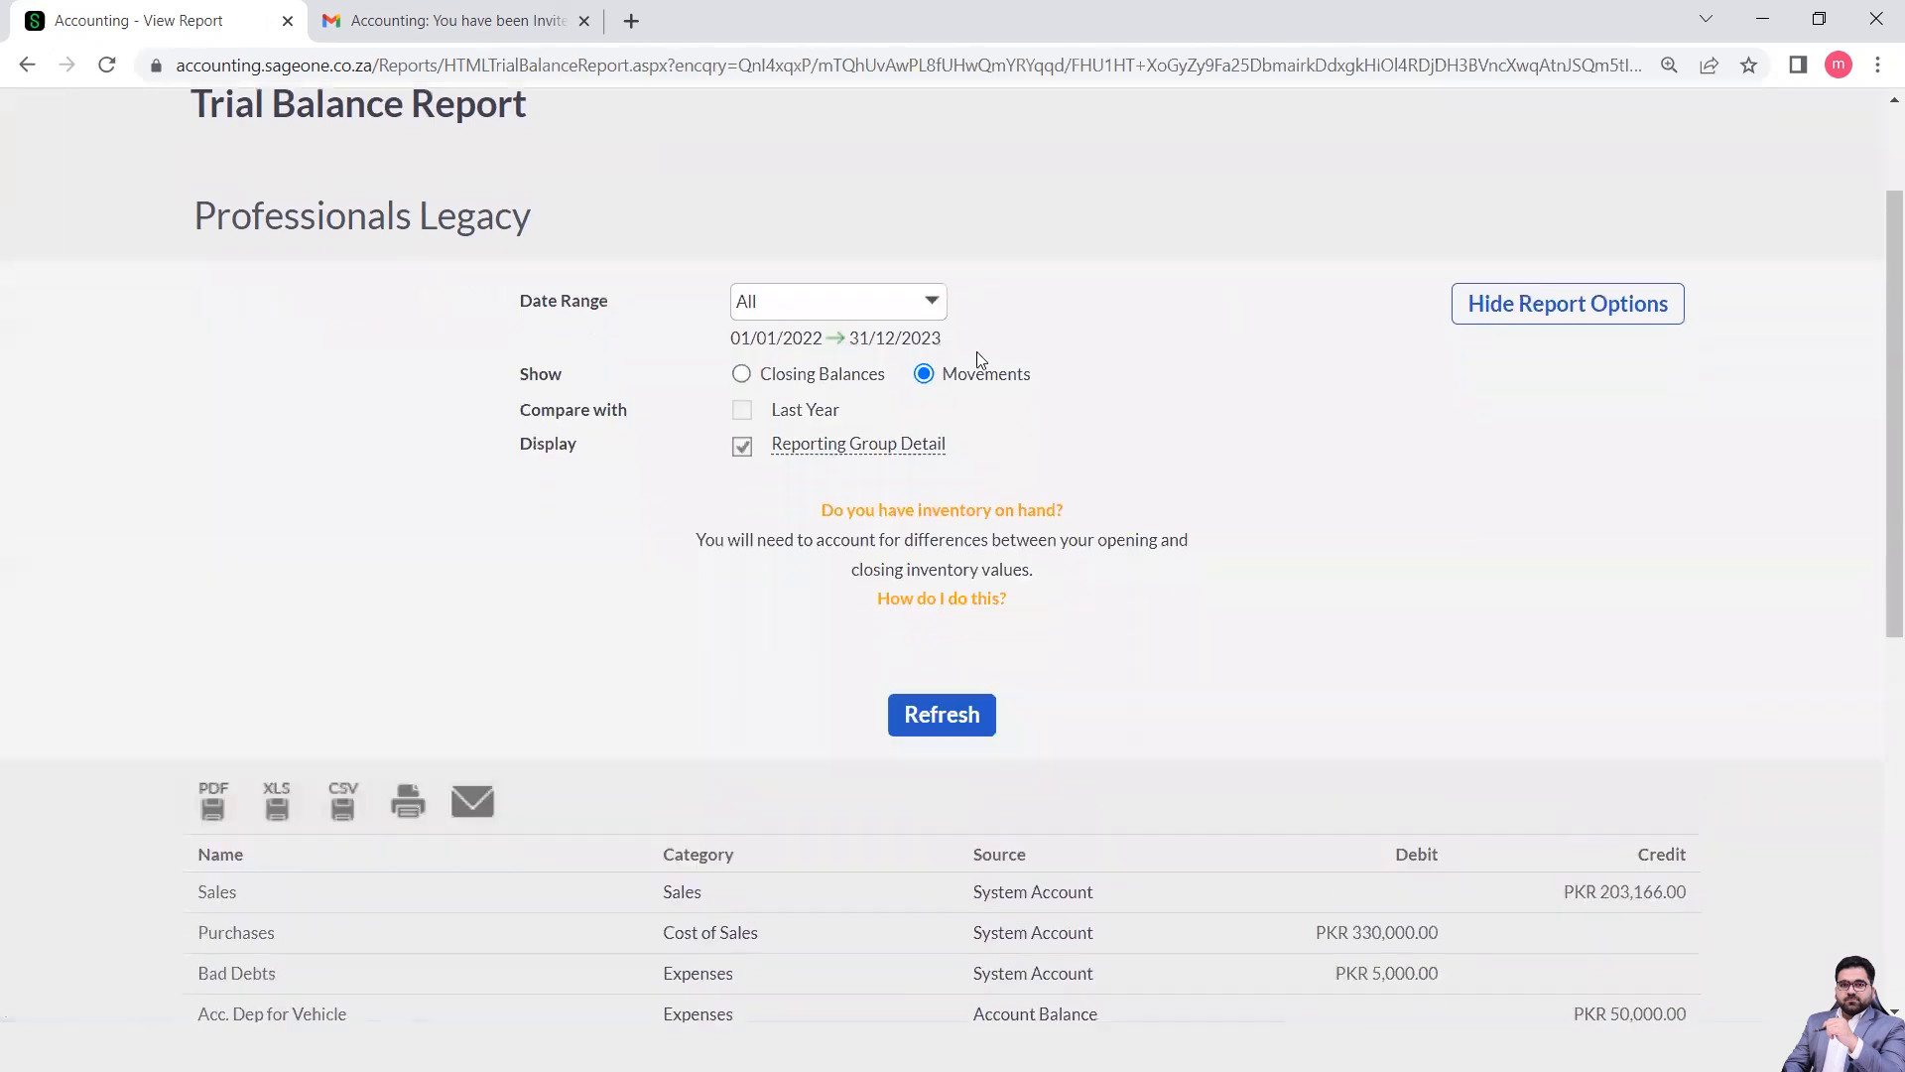
click(743, 377)
click(933, 711)
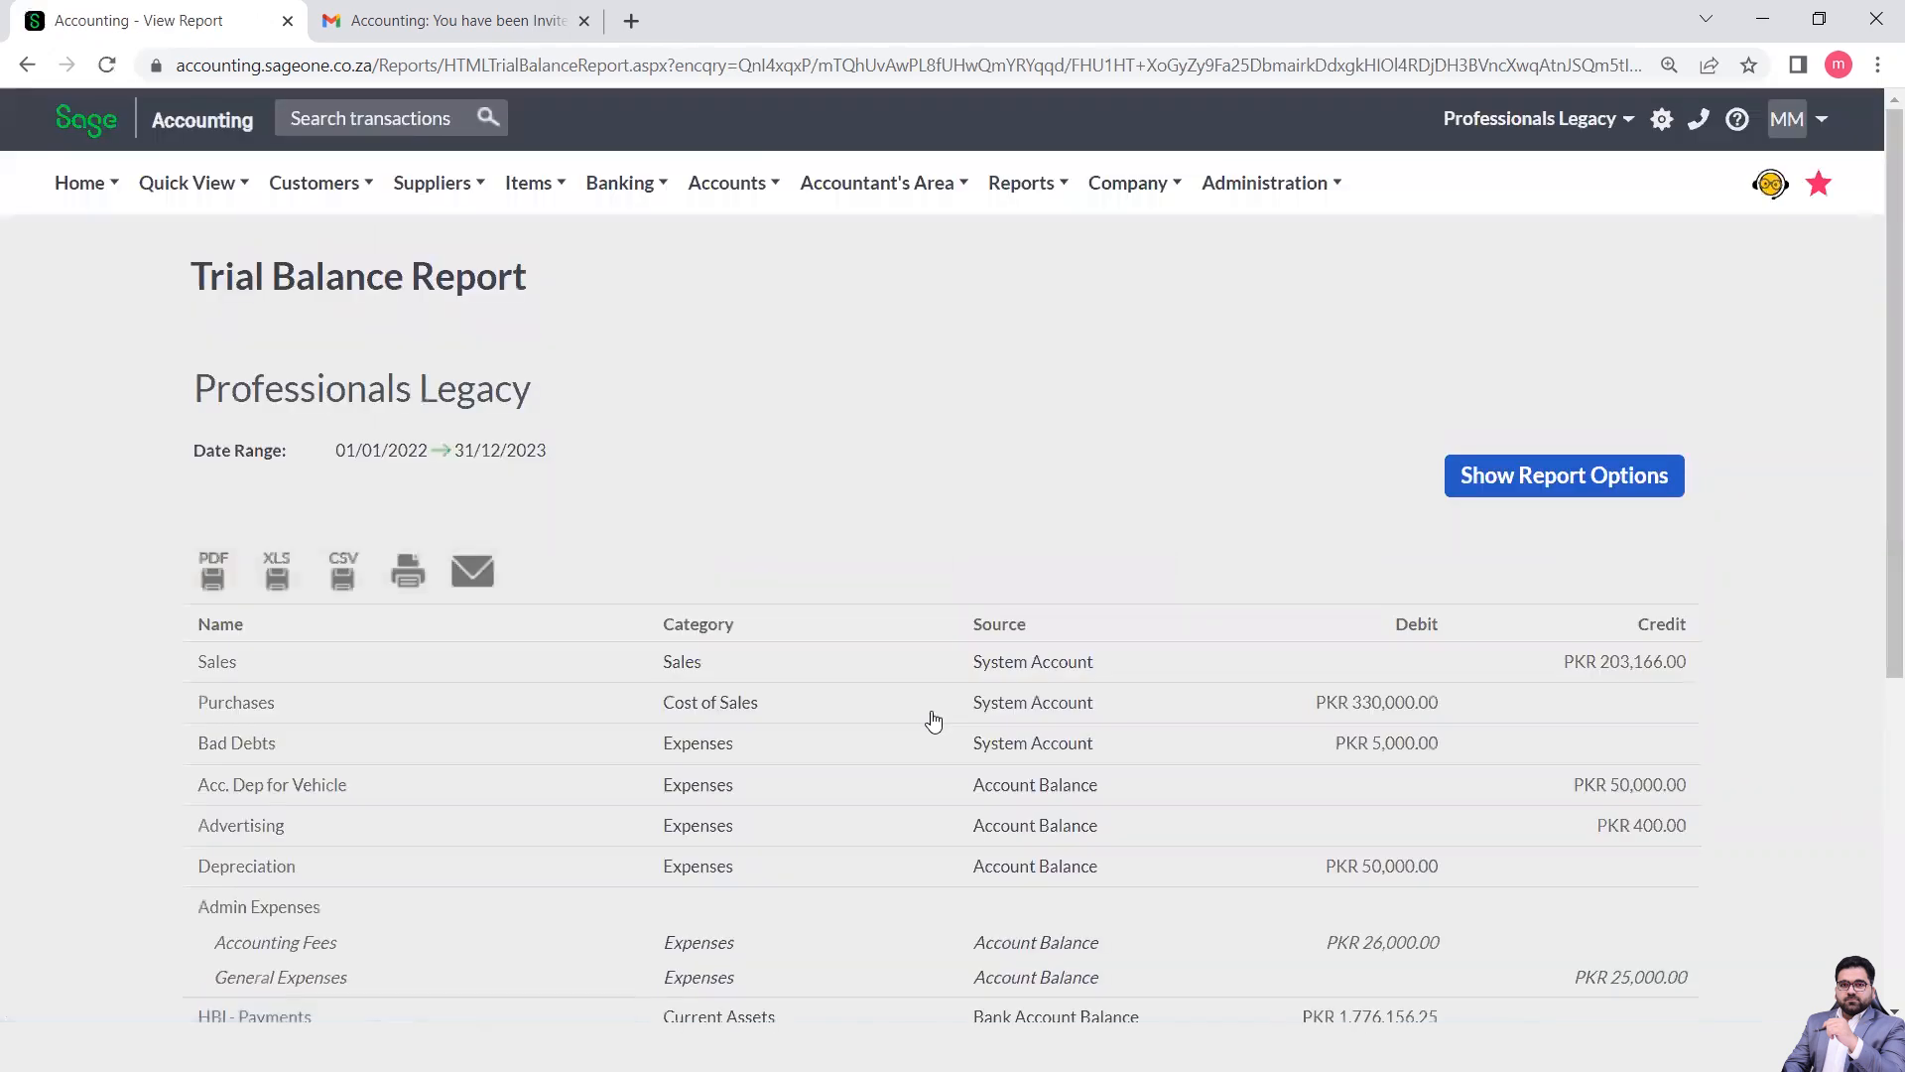
scroll(933, 721, down, 5)
scroll(932, 722, up, 5)
Open the Journal Entries Report's selection page from the accountant's transaction reports.
click(910, 184)
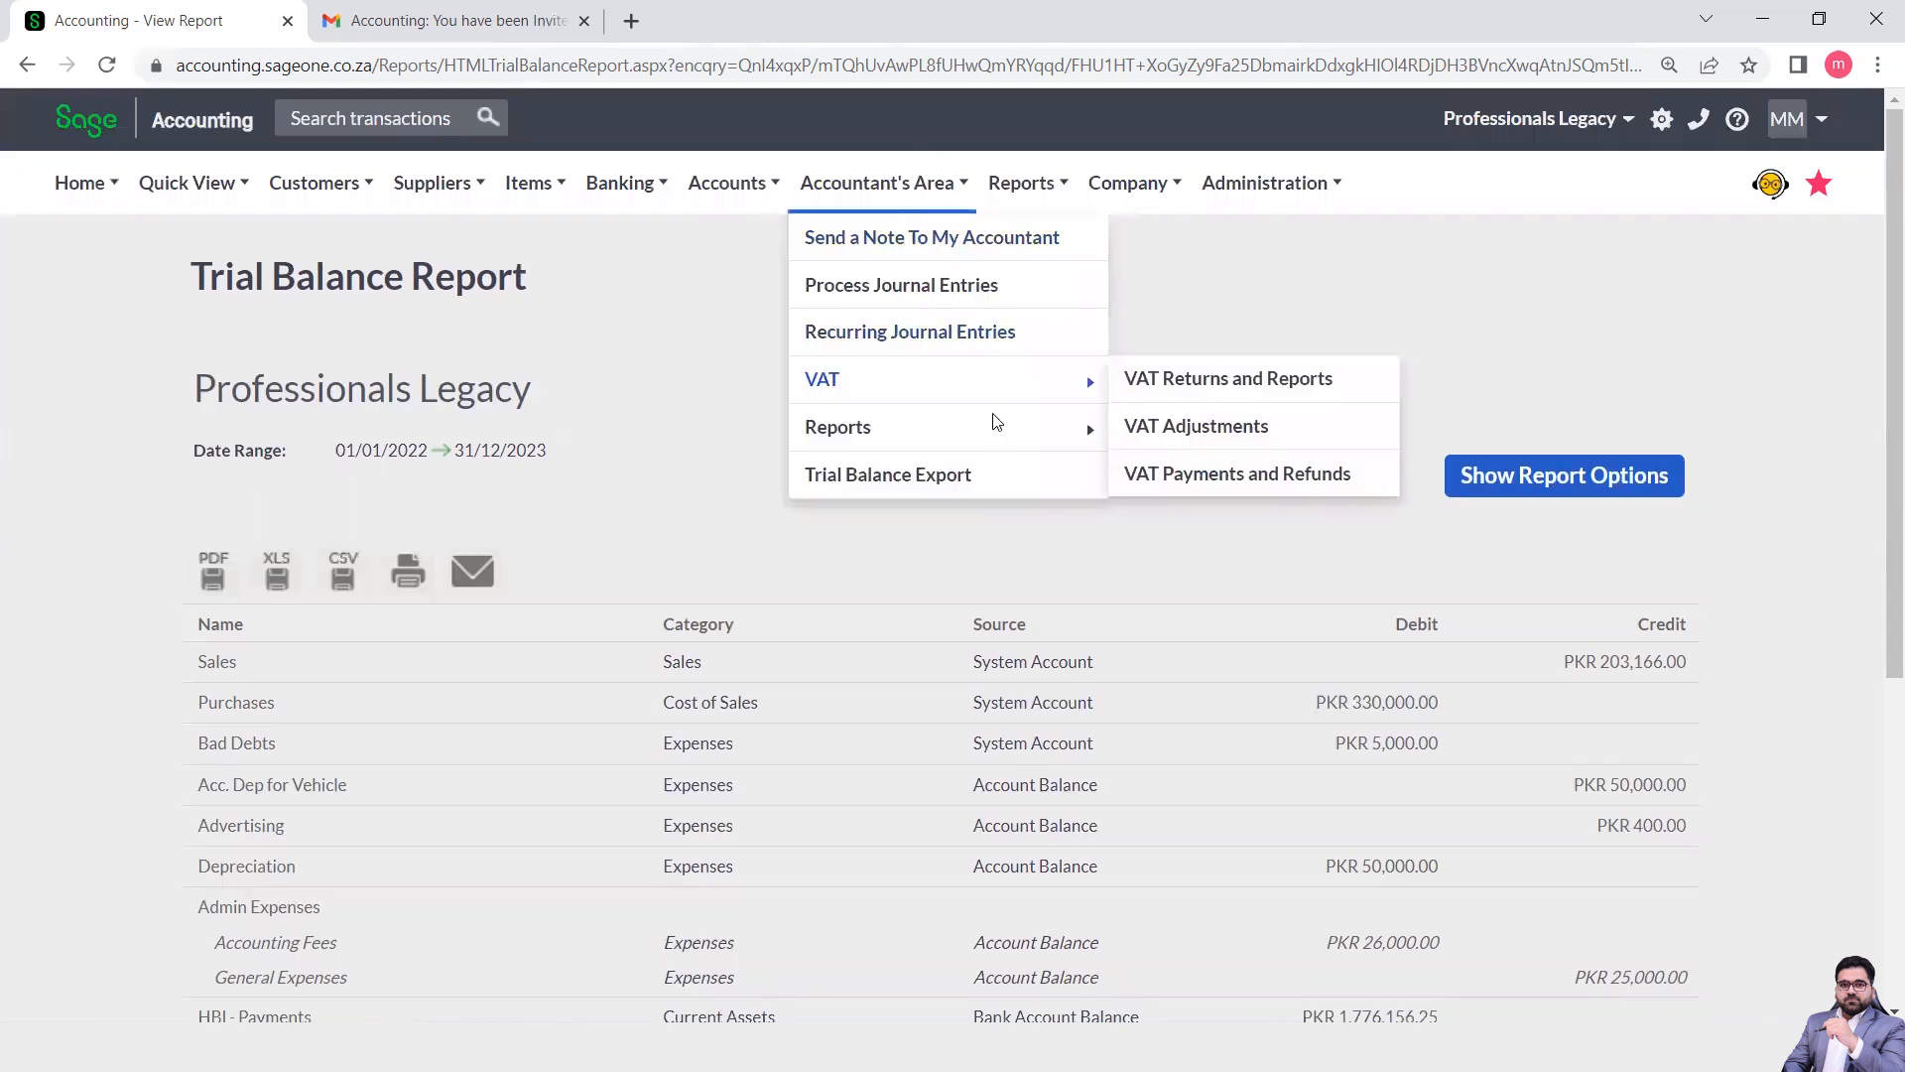
mouse_move(997, 437)
mouse_move(1252, 478)
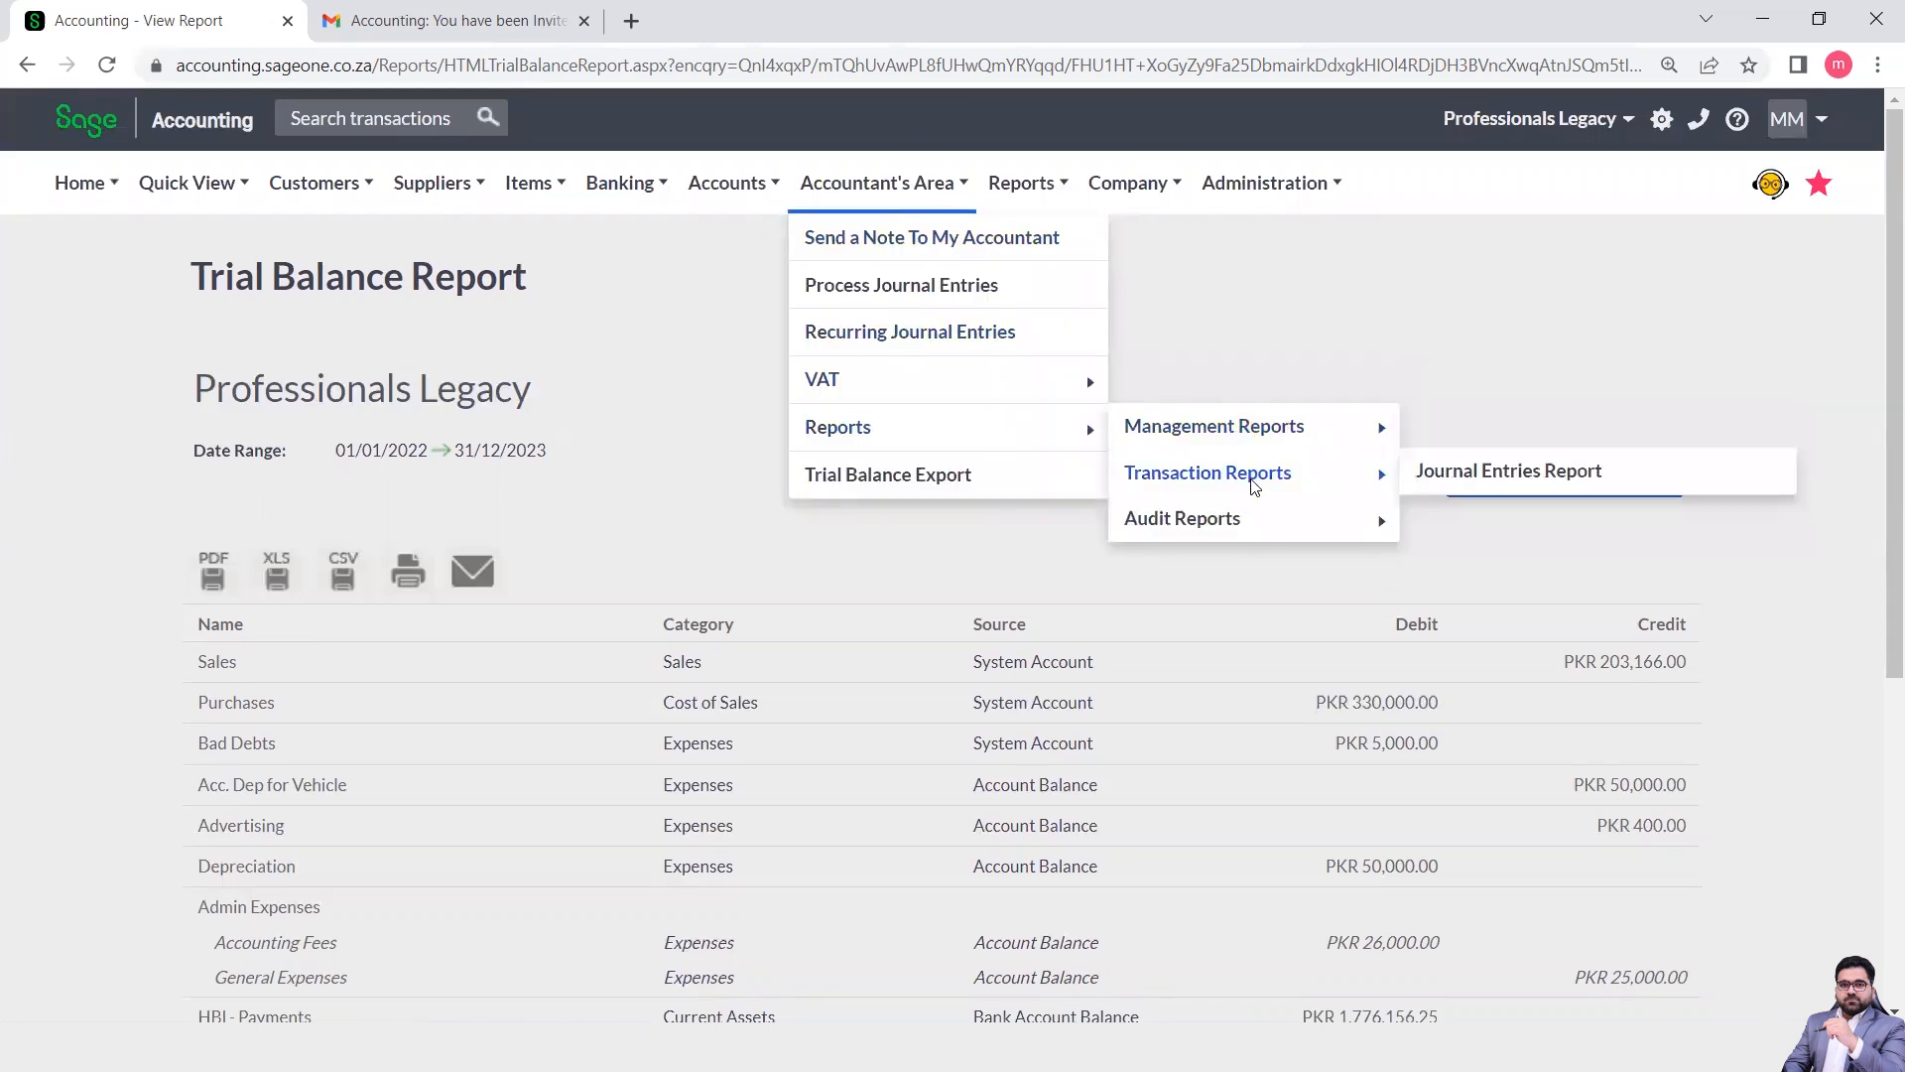
click(1490, 489)
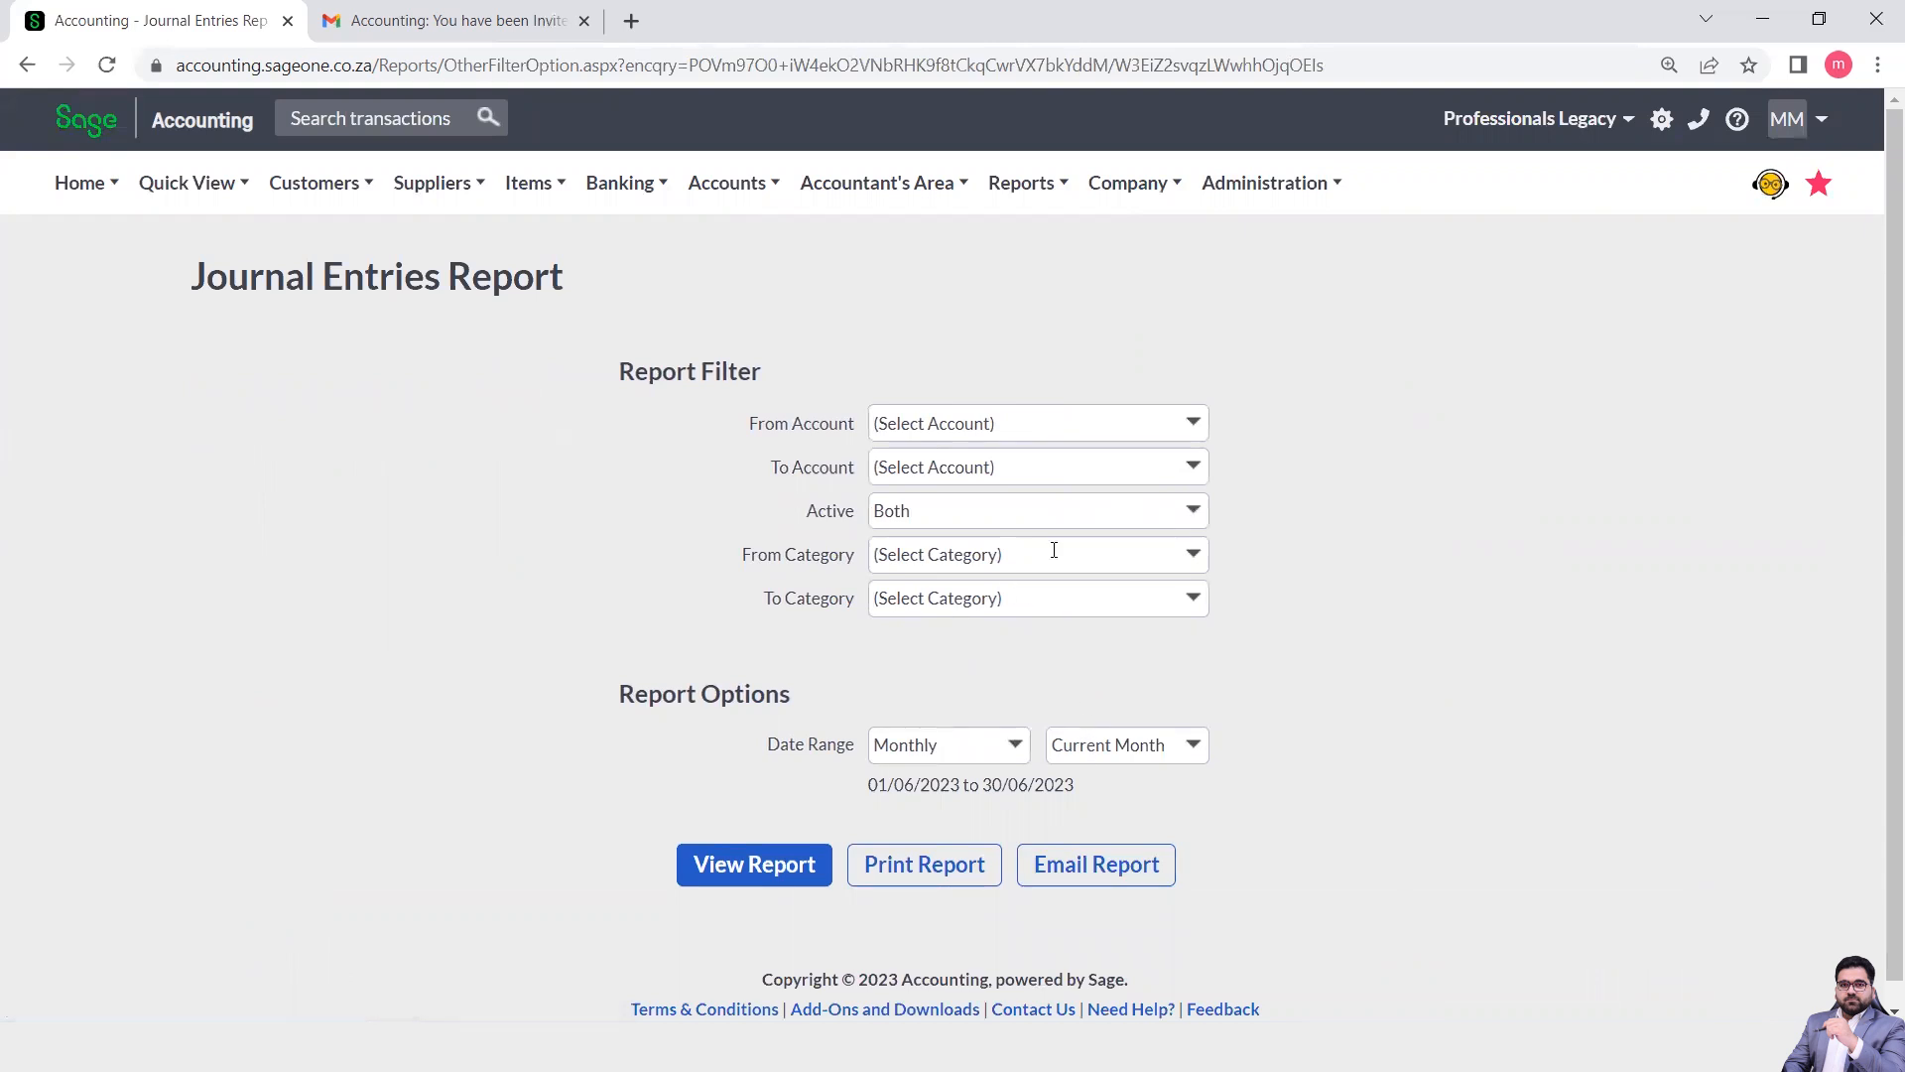
Open the Audit Trail report's selection page from the accountant's audit reports.
mouse_move(867, 194)
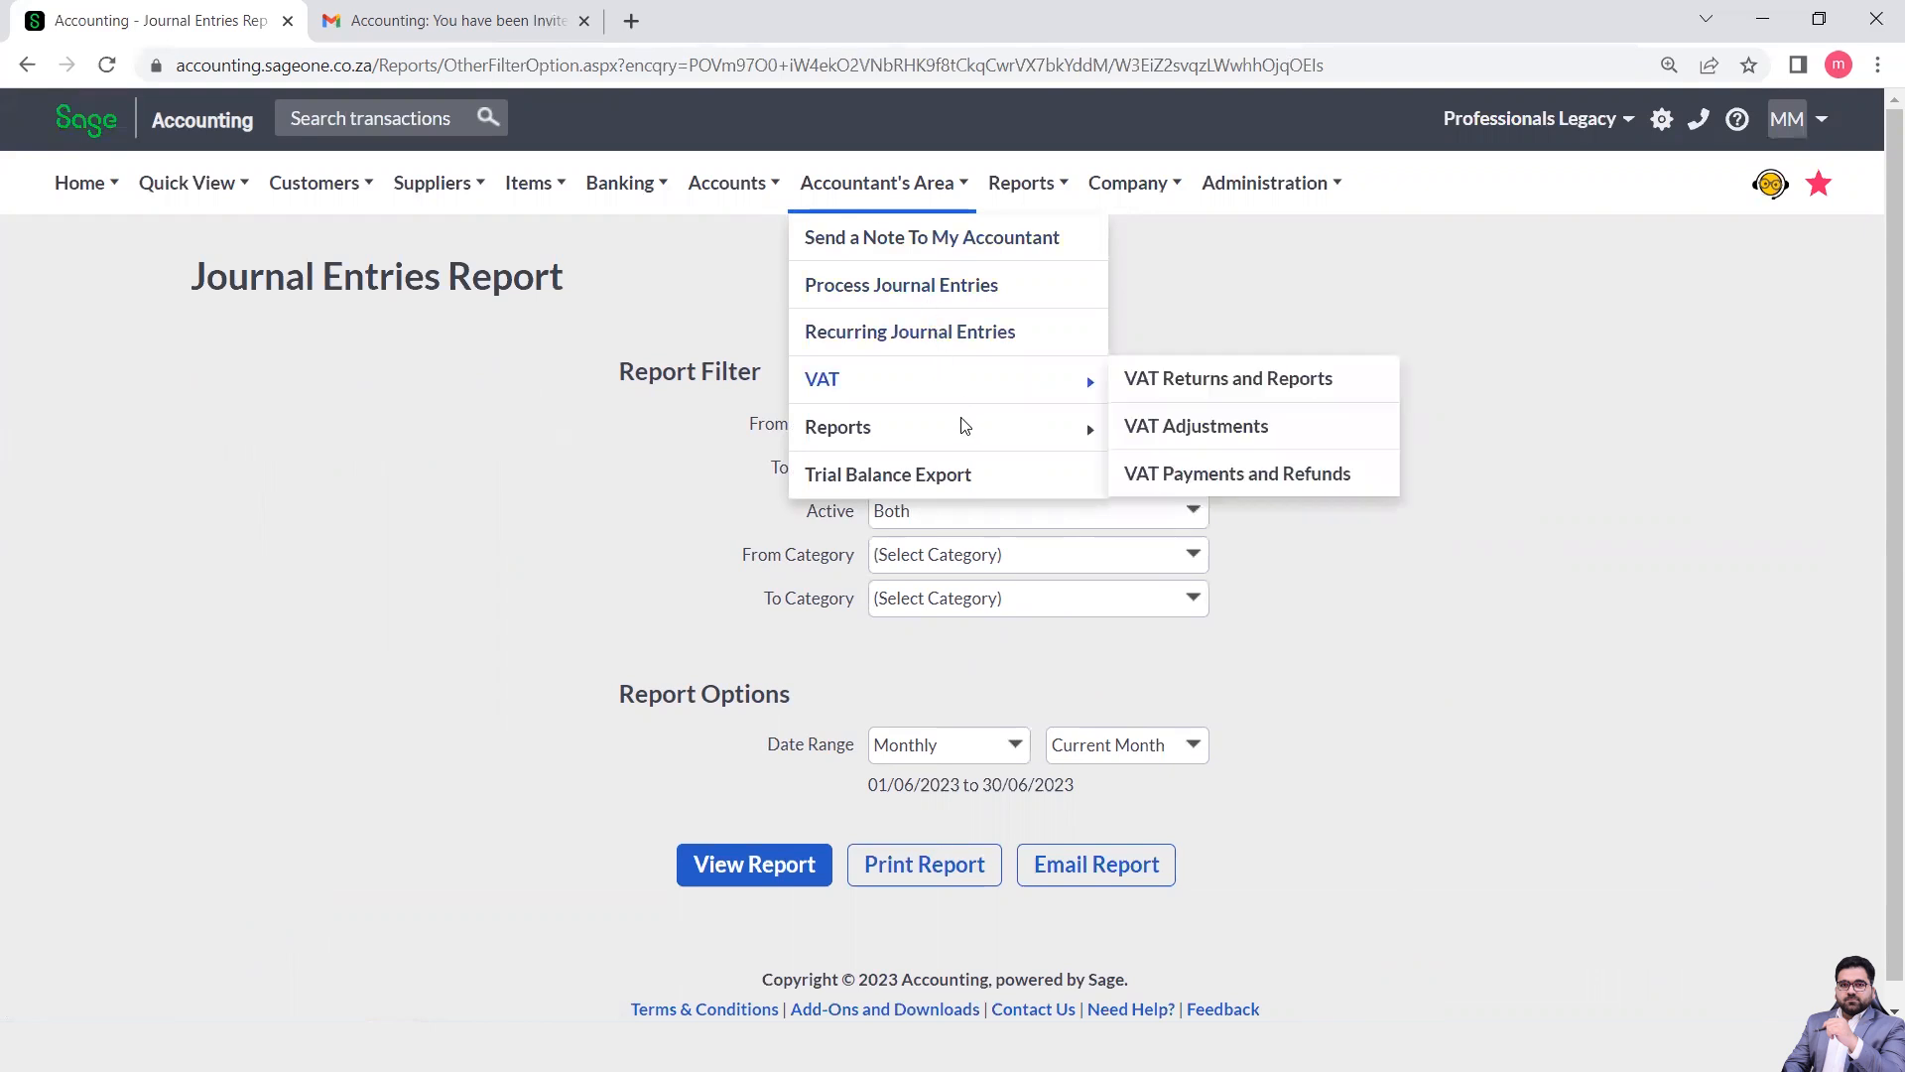
mouse_move(962, 426)
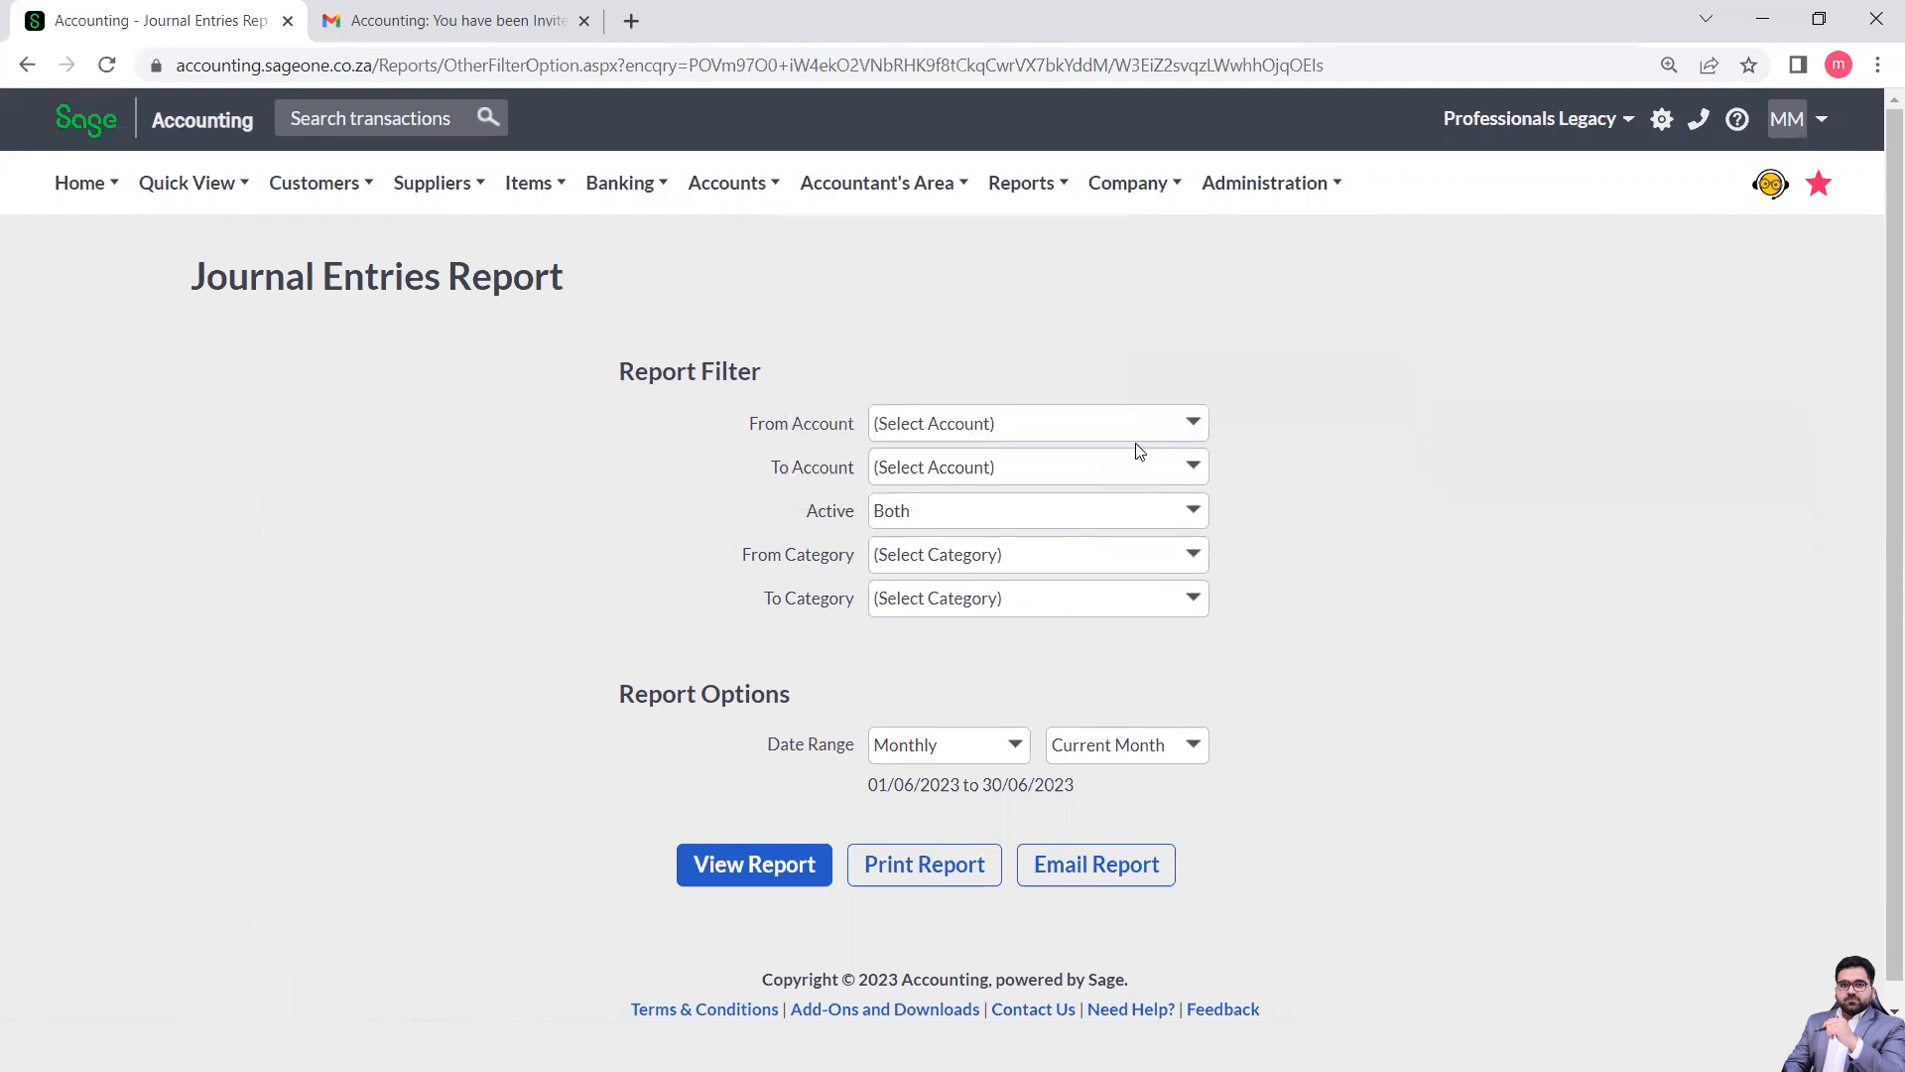
mouse_move(1151, 434)
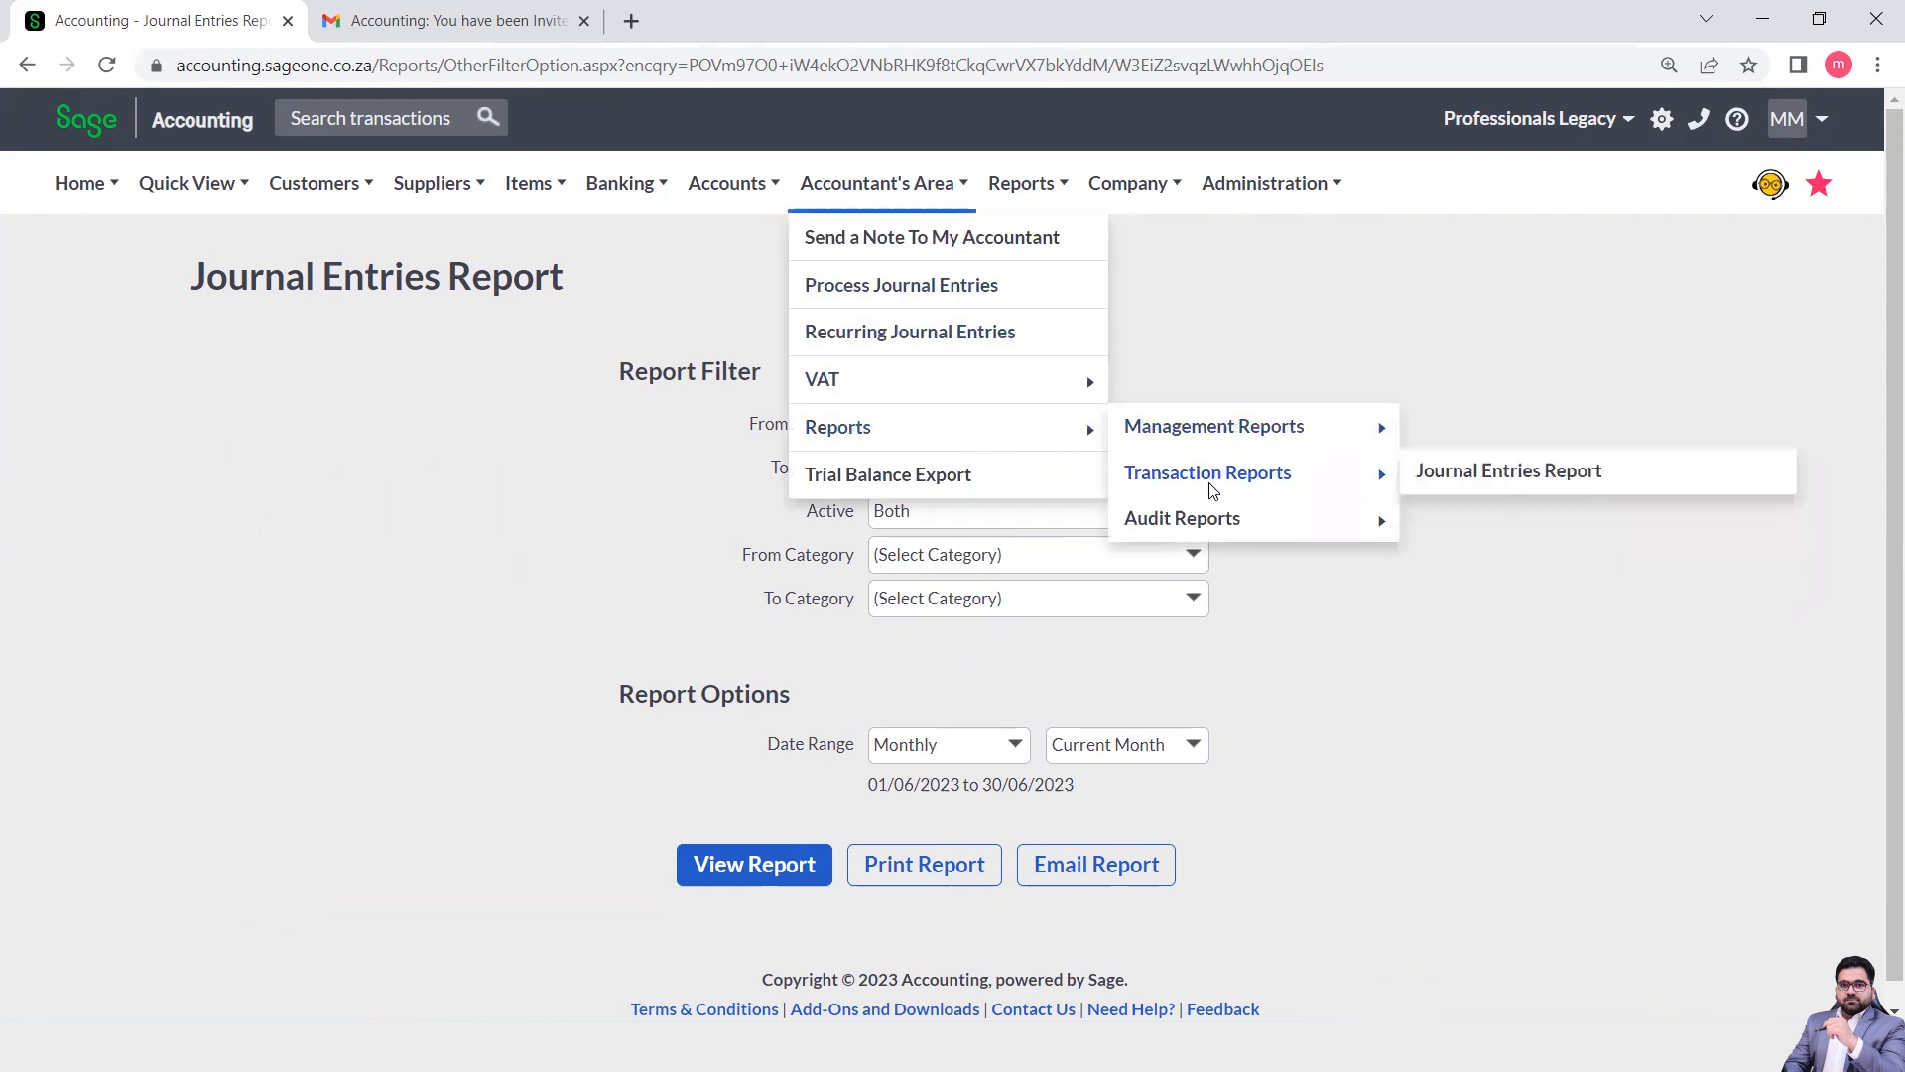
mouse_move(1246, 526)
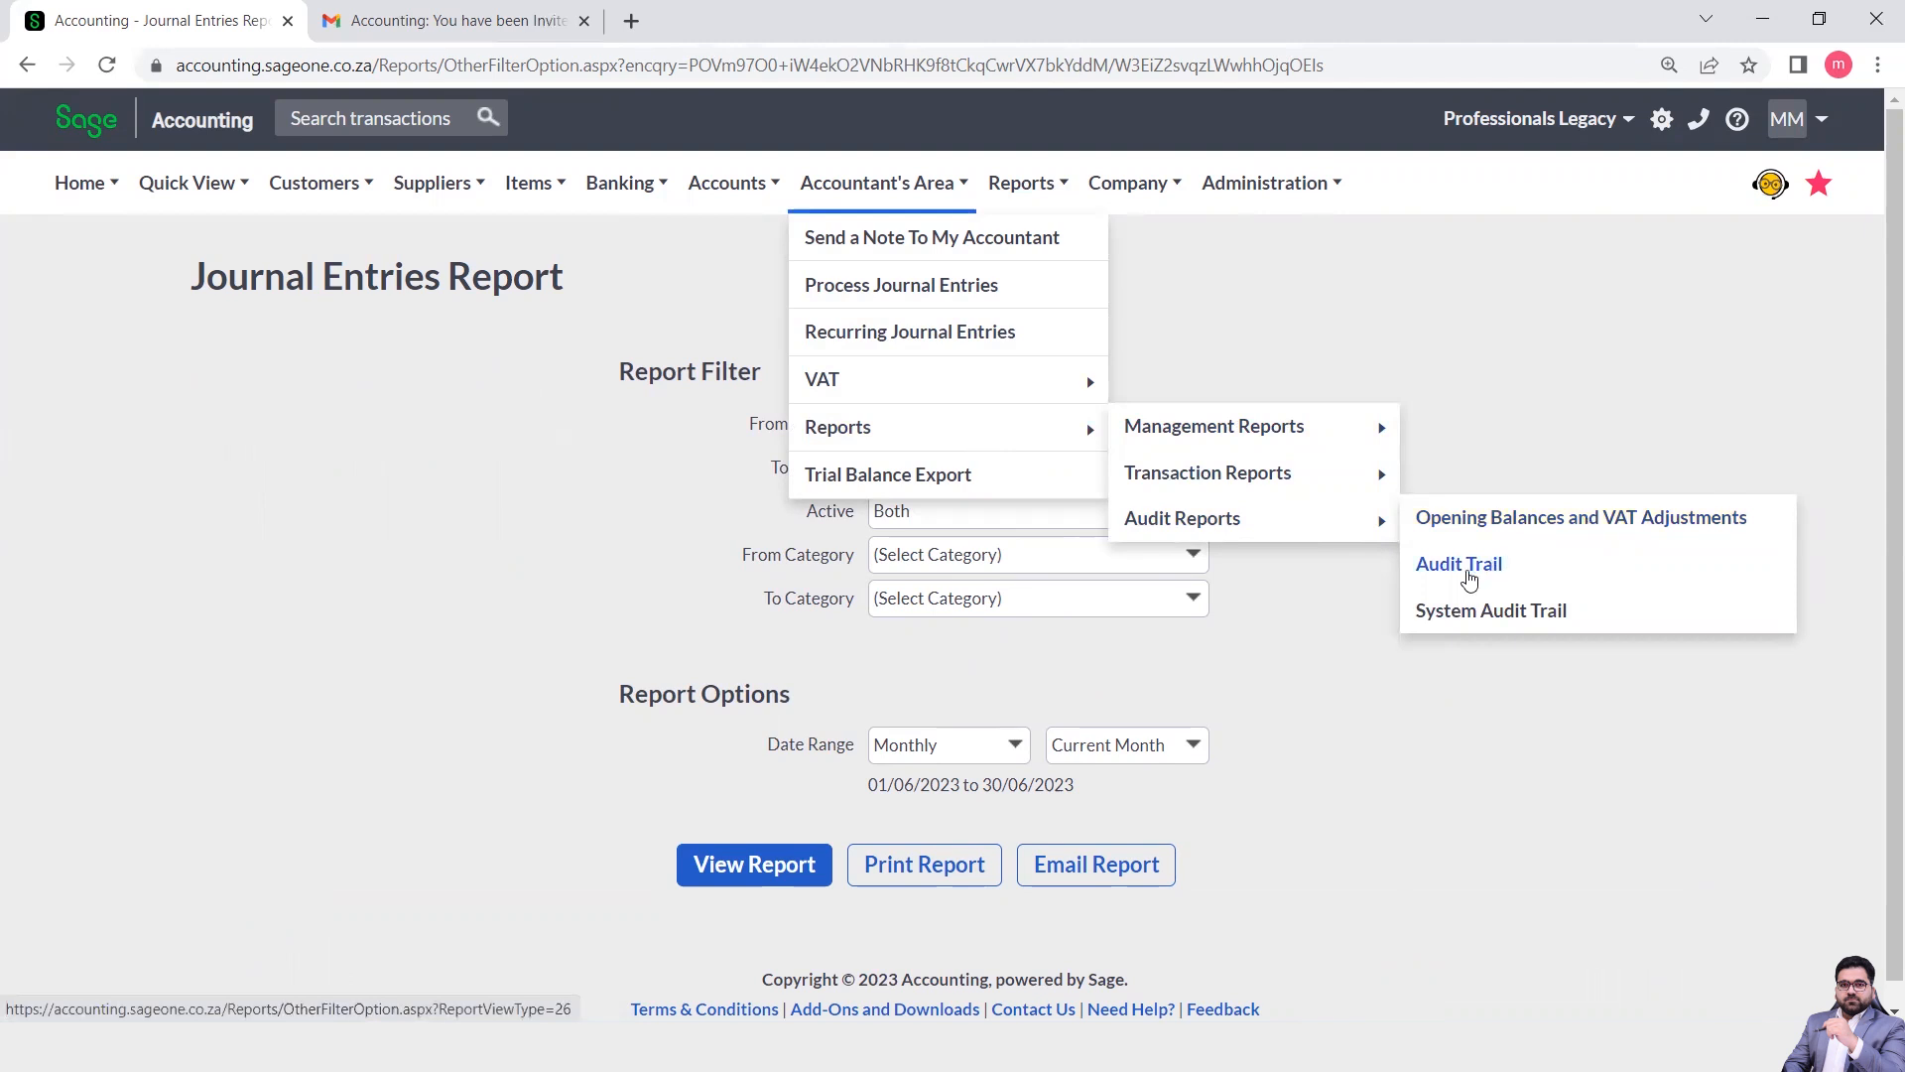
click(1459, 565)
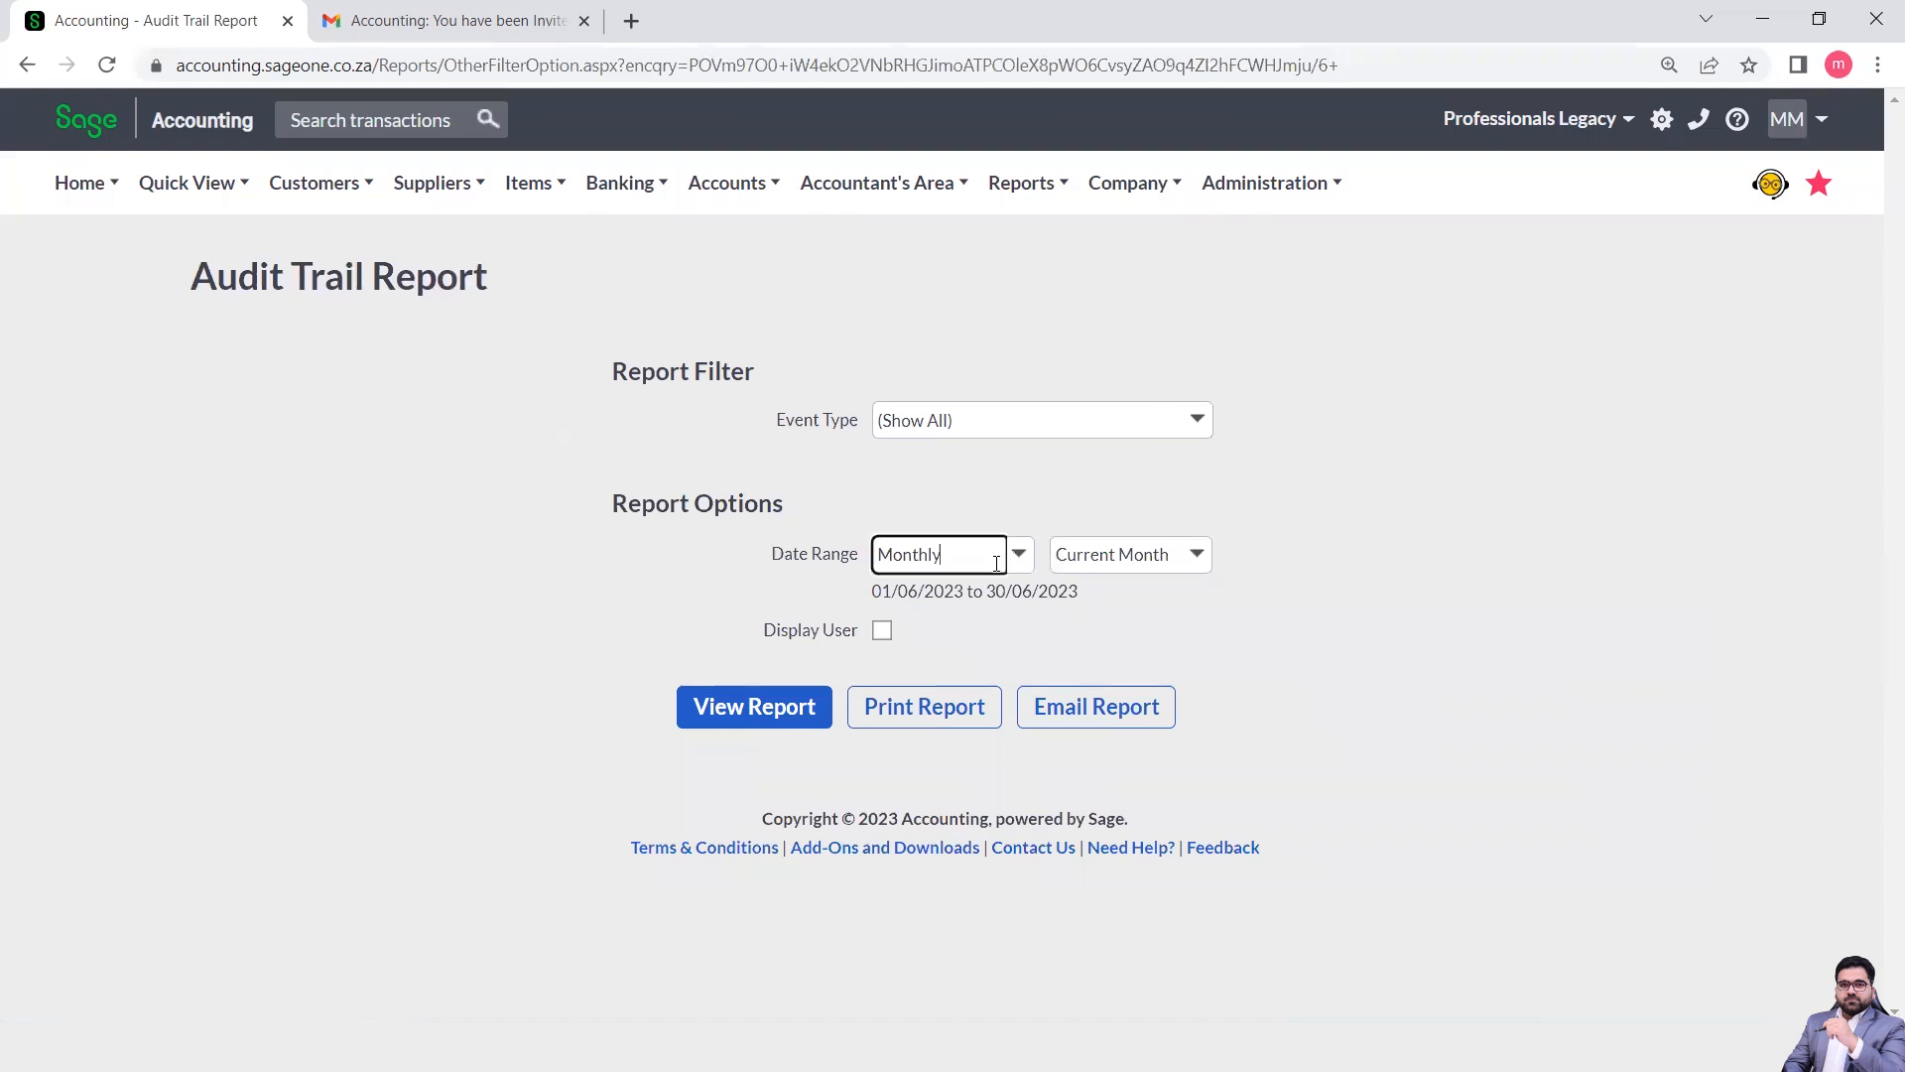
Run the Audit Trail report for the date range All and review the listed customer transactions.
click(1021, 559)
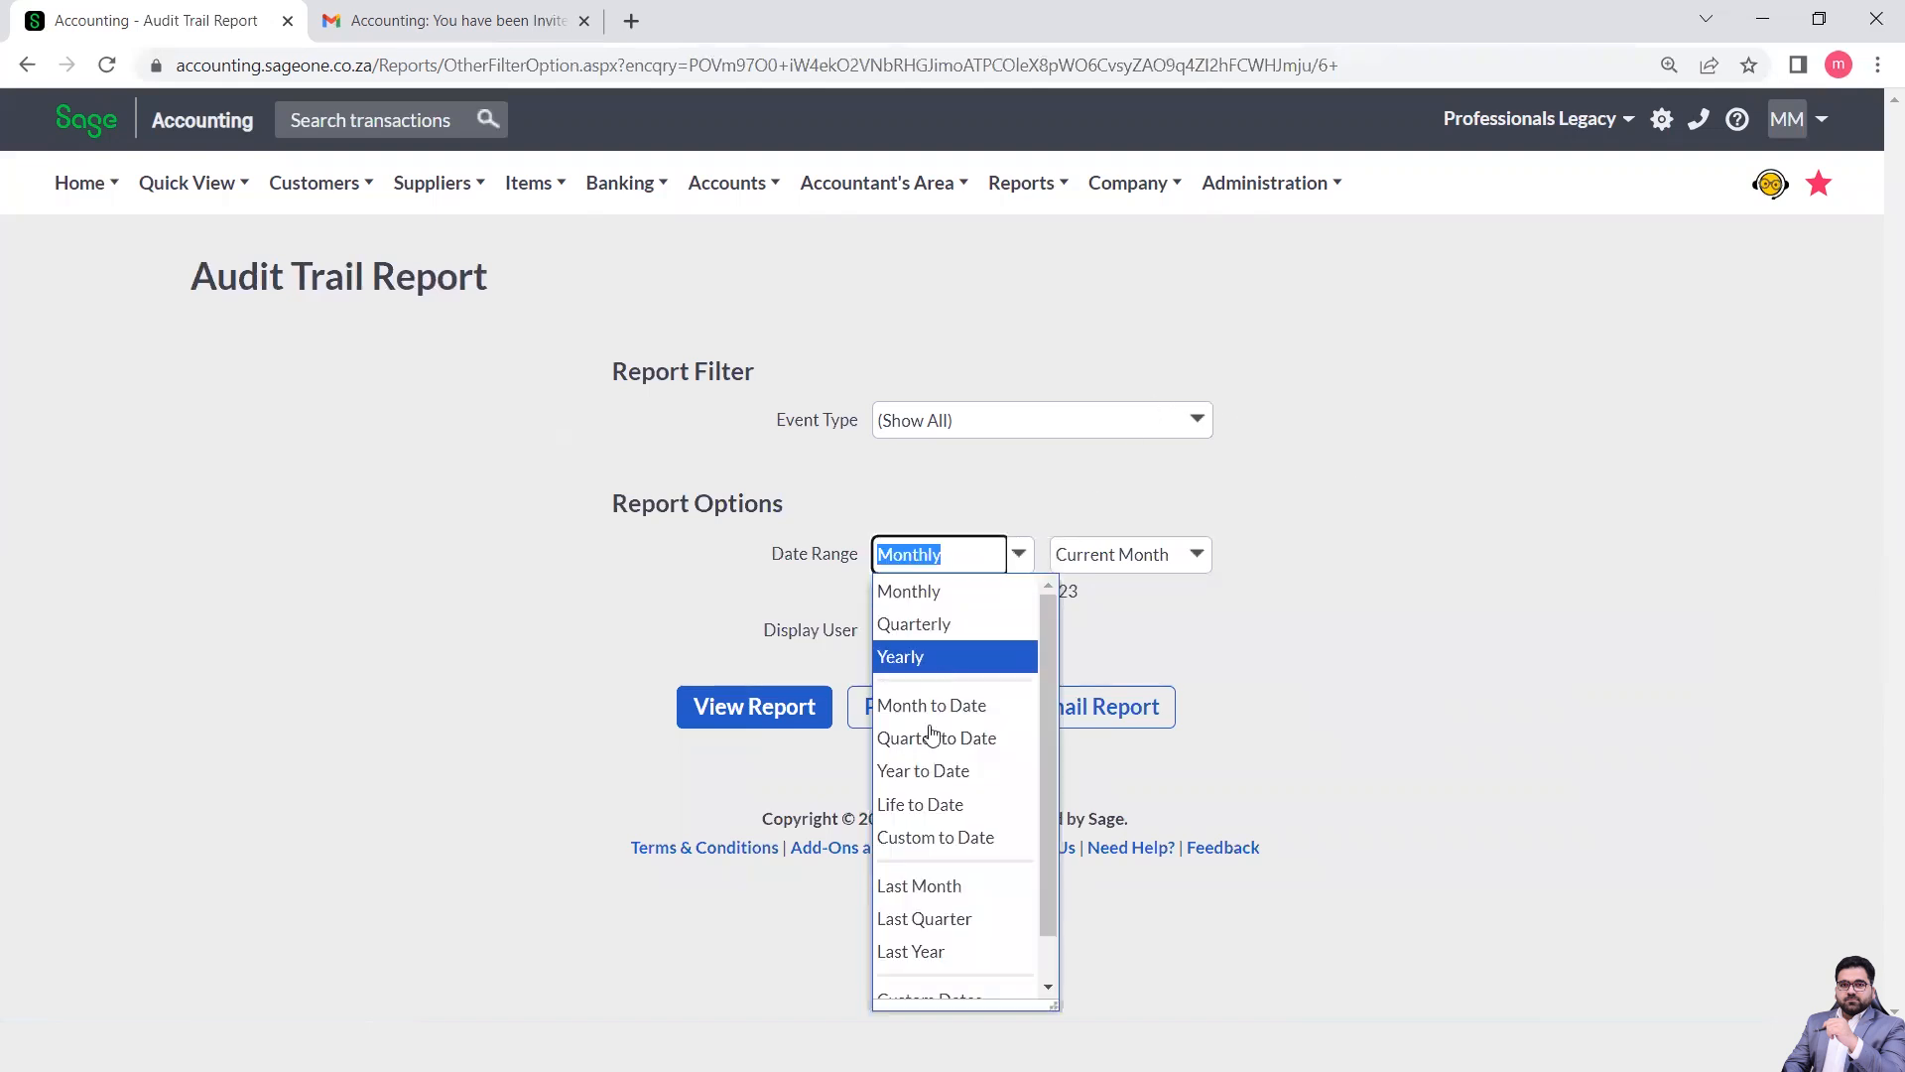
scroll(898, 967, down, 1)
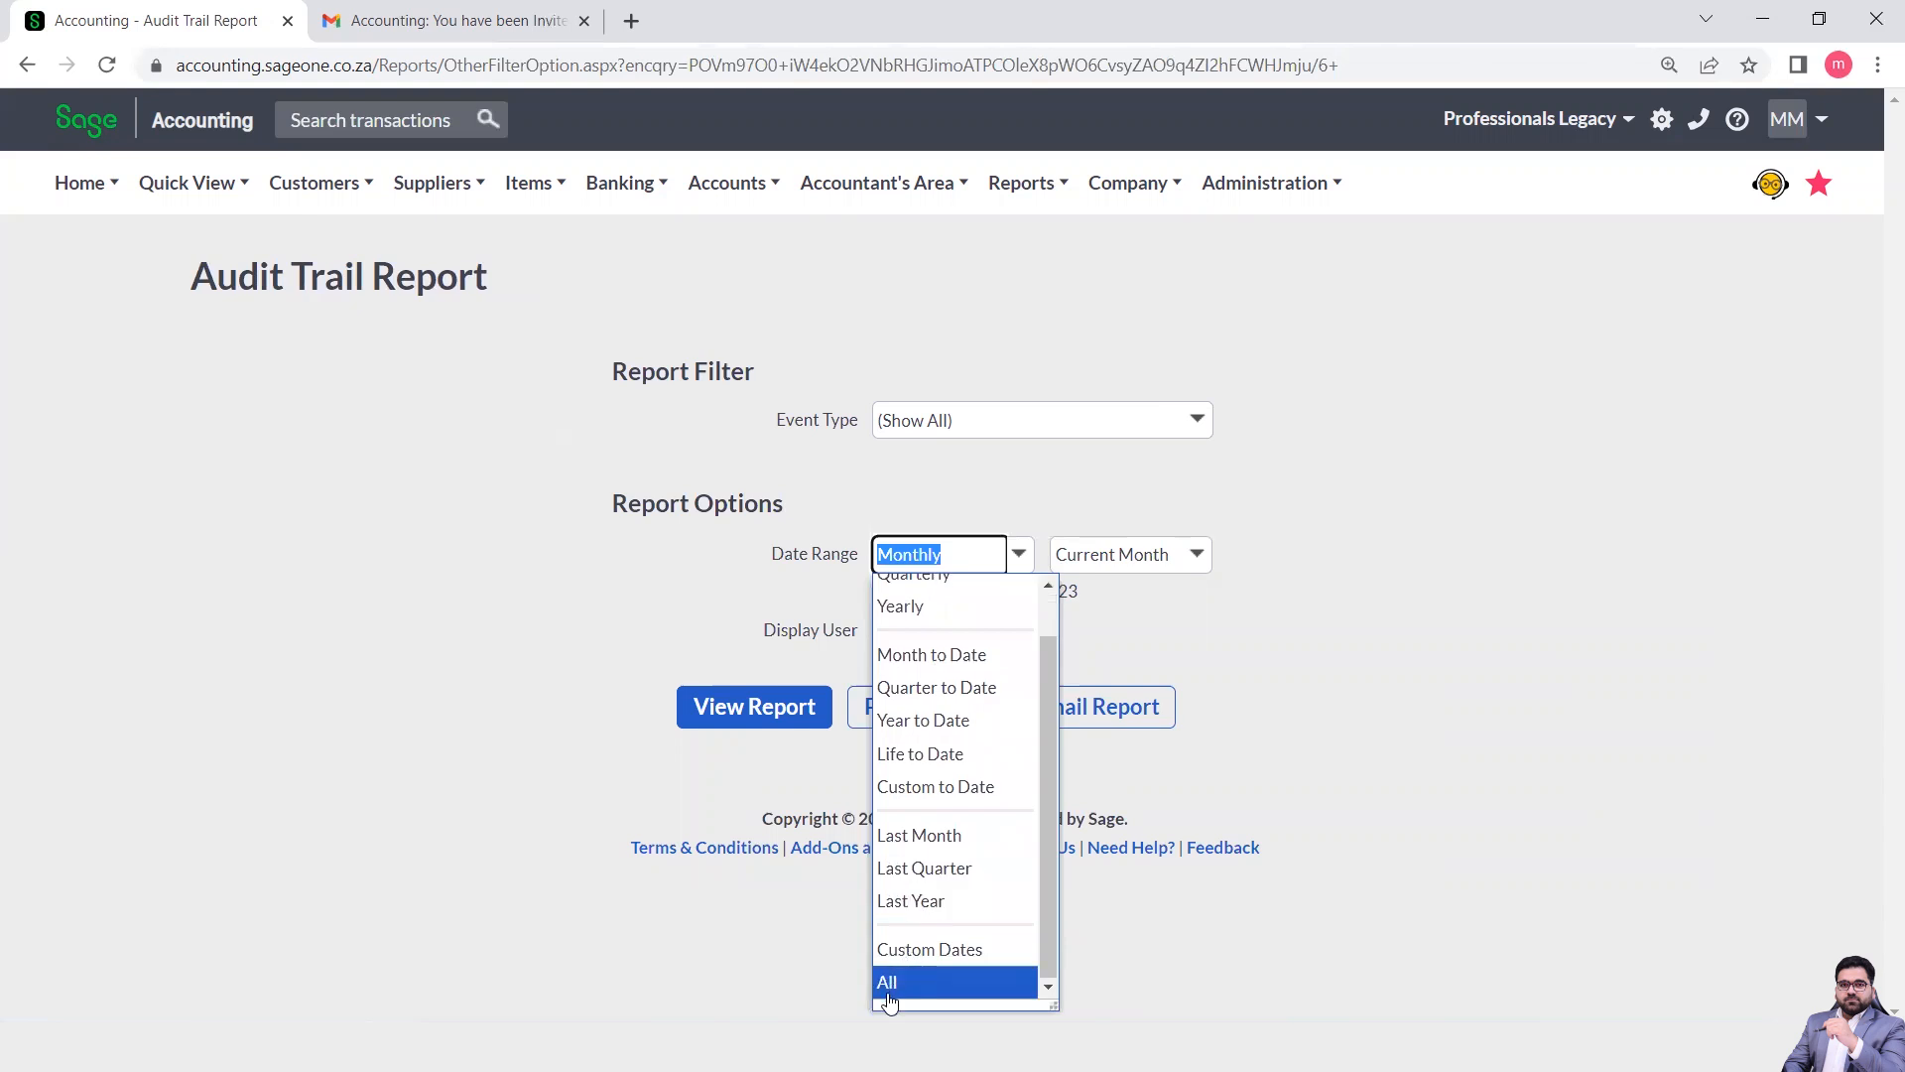
click(892, 983)
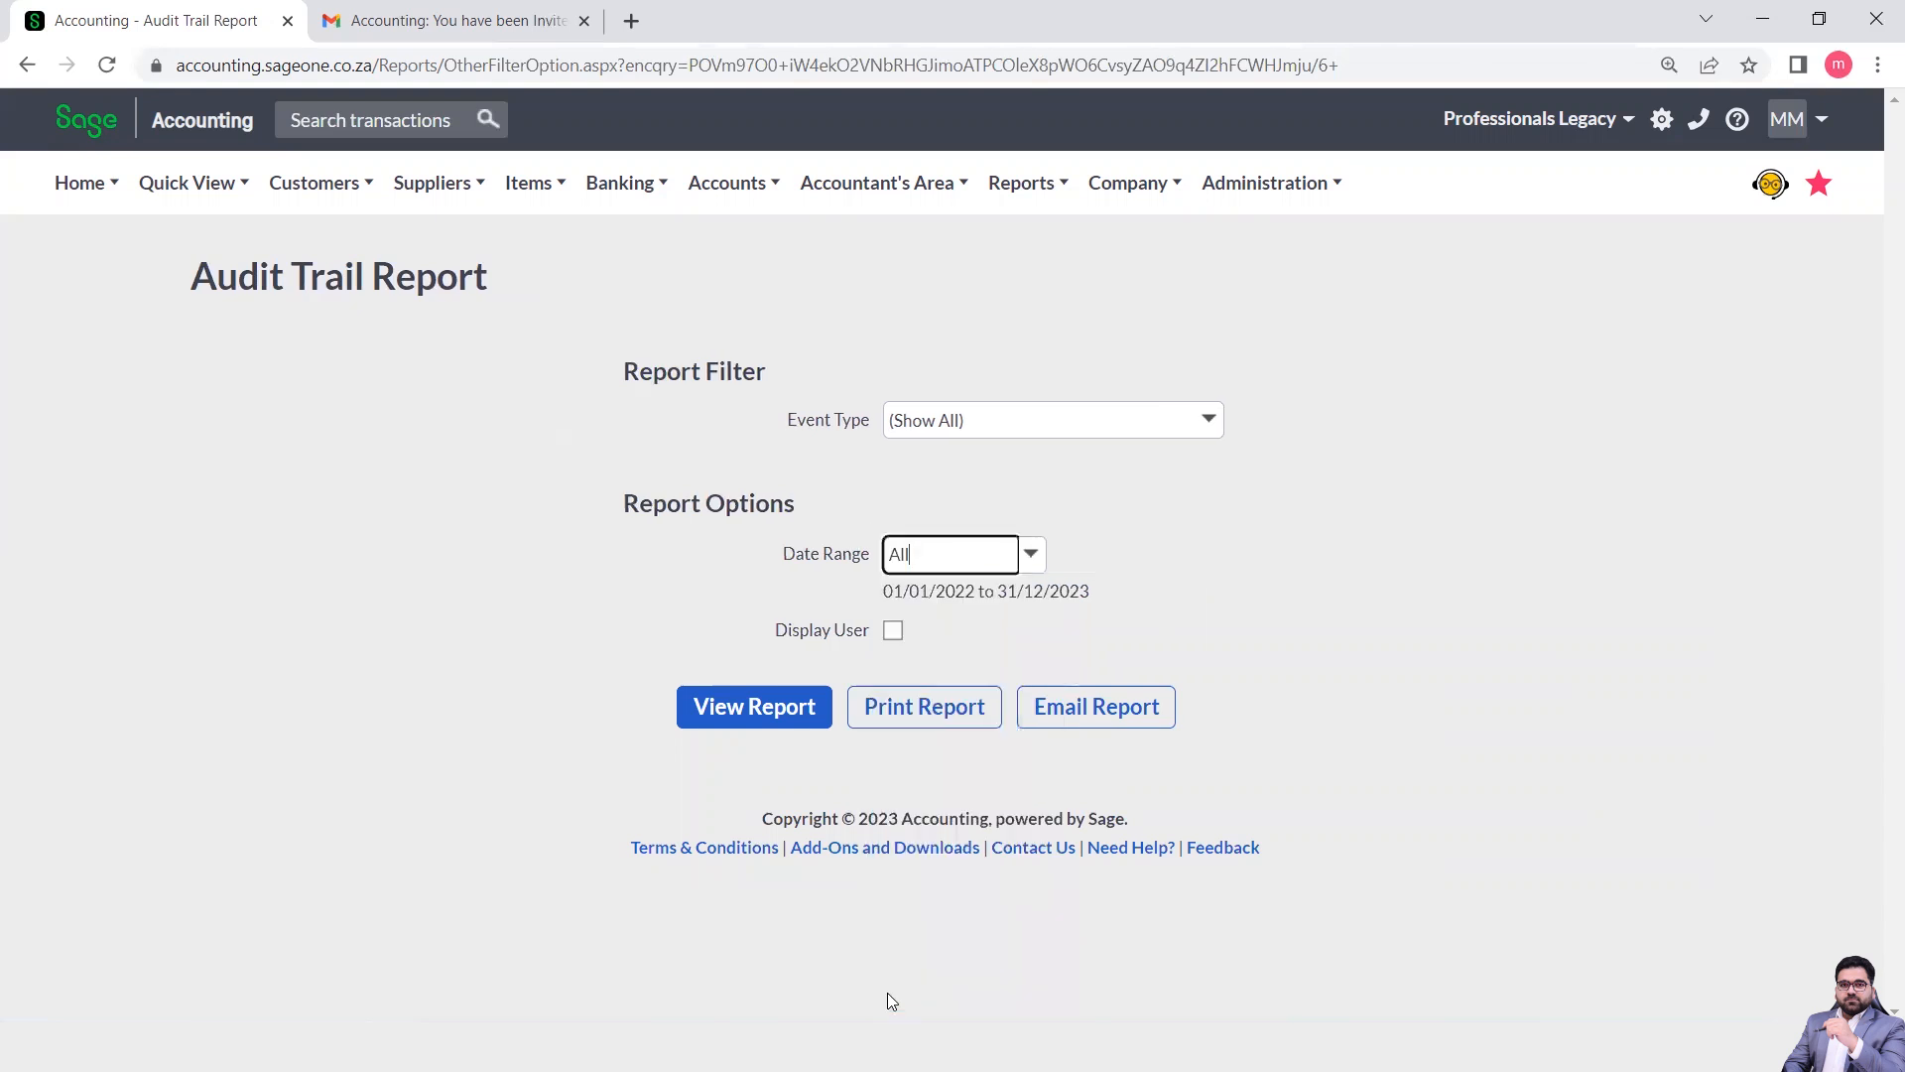
click(775, 714)
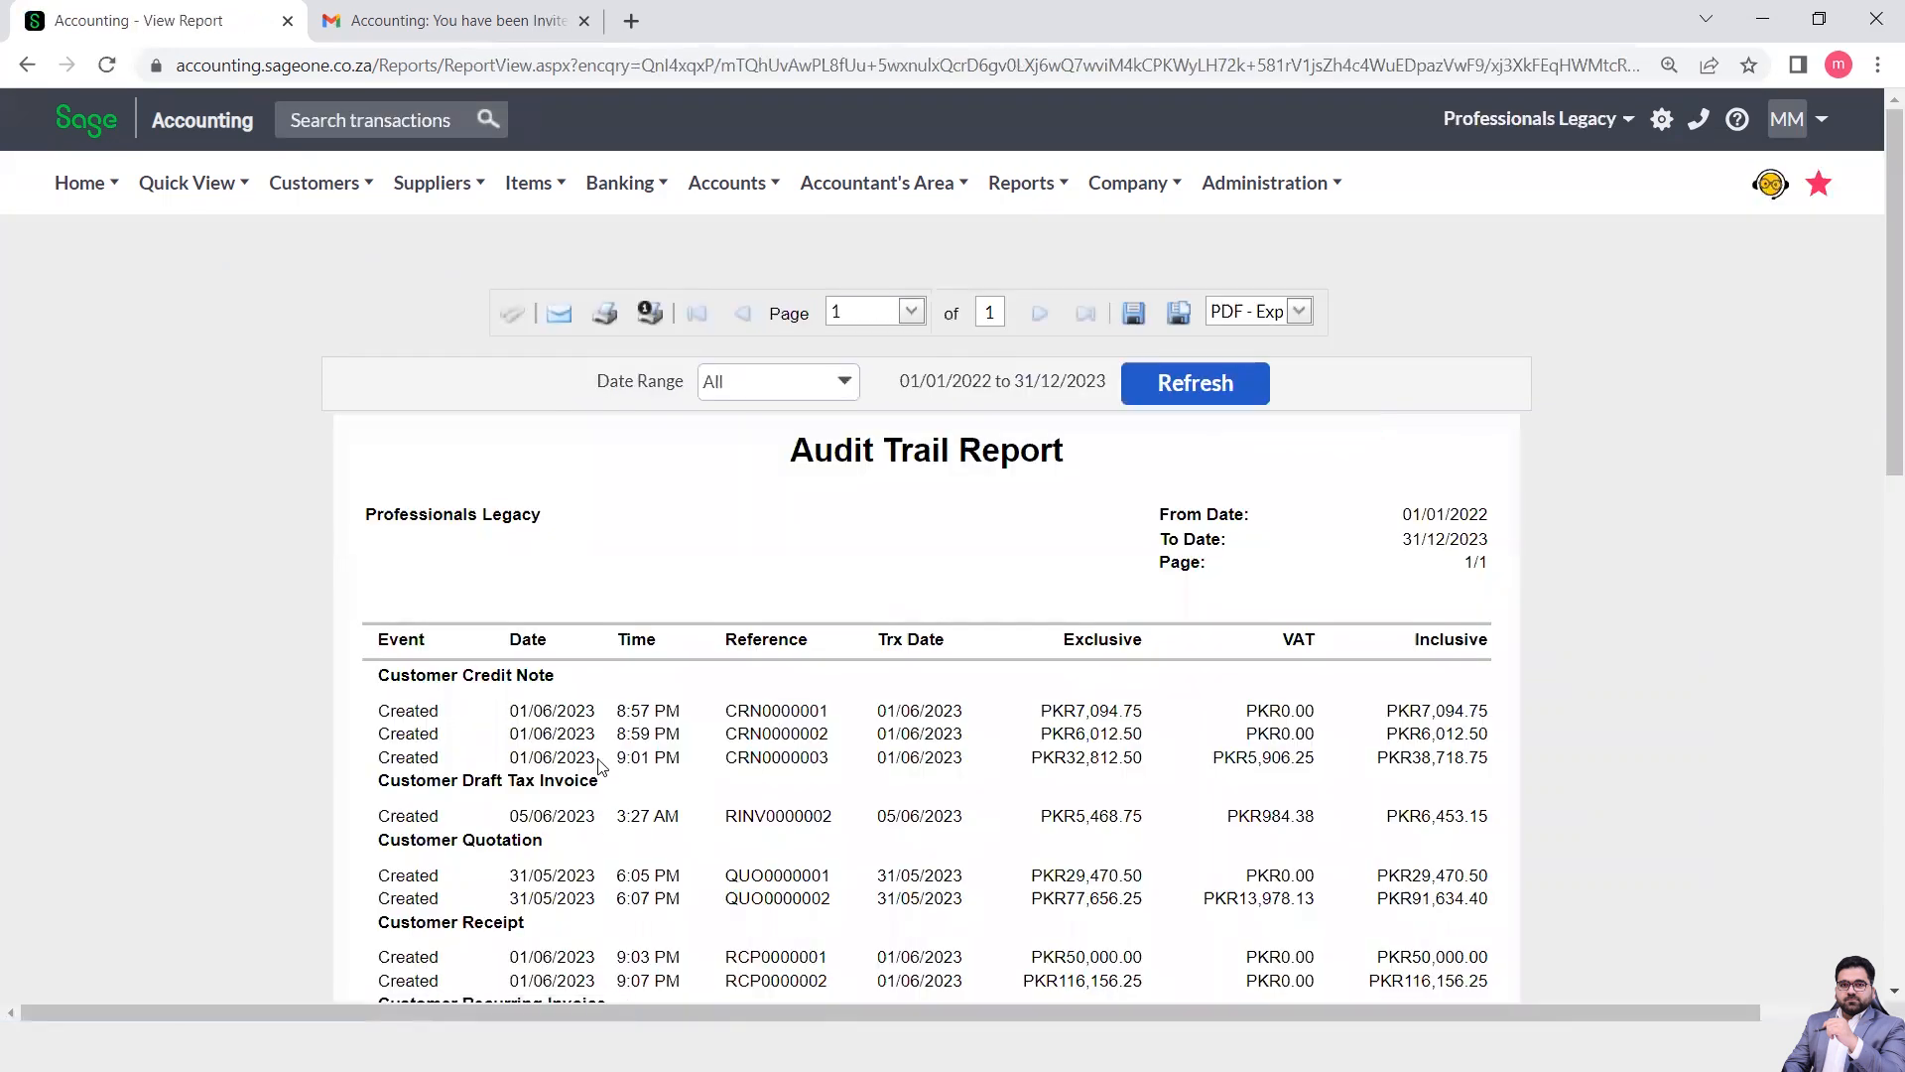
scroll(598, 766, down, 2)
scroll(461, 456, down, 1)
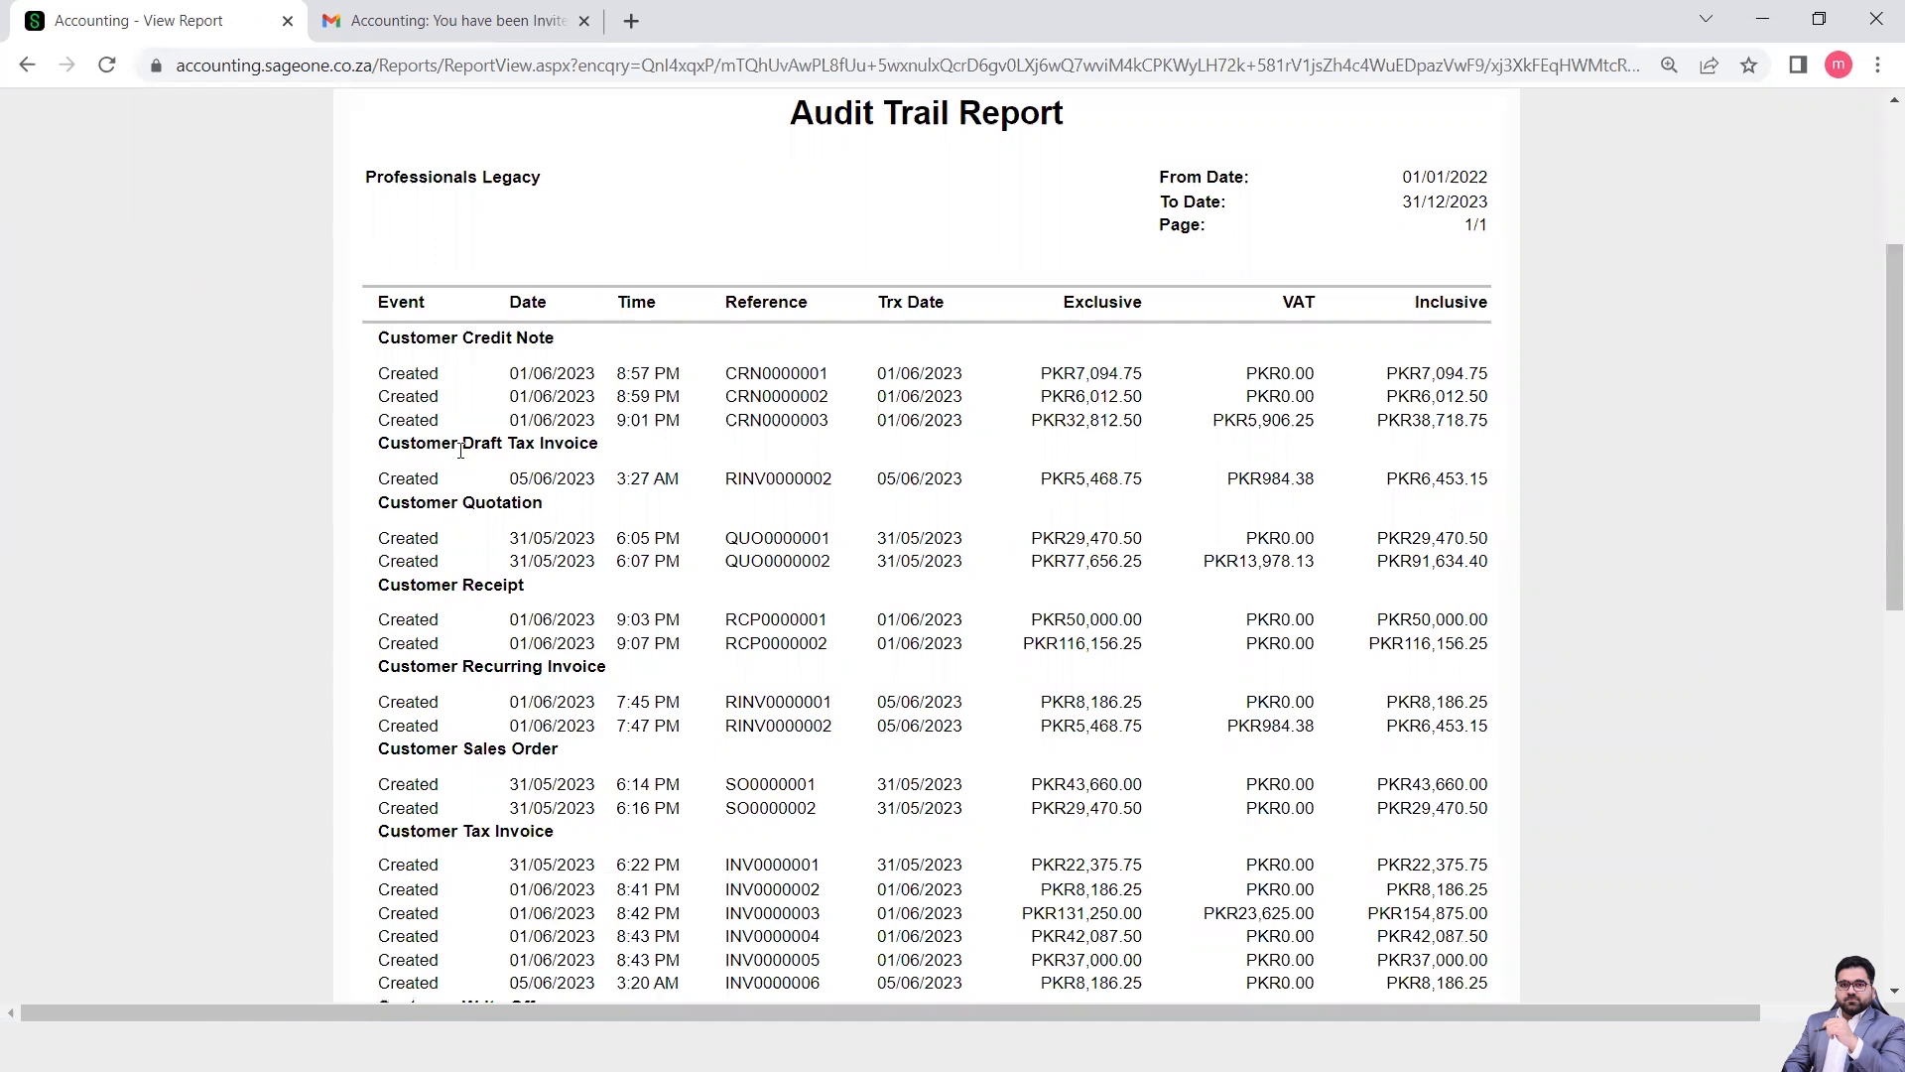
Review the remaining Audit Trail entries, from customer transactions through journal entries and opening balance adjustments to supplier transactions.
scroll(460, 452, down, 5)
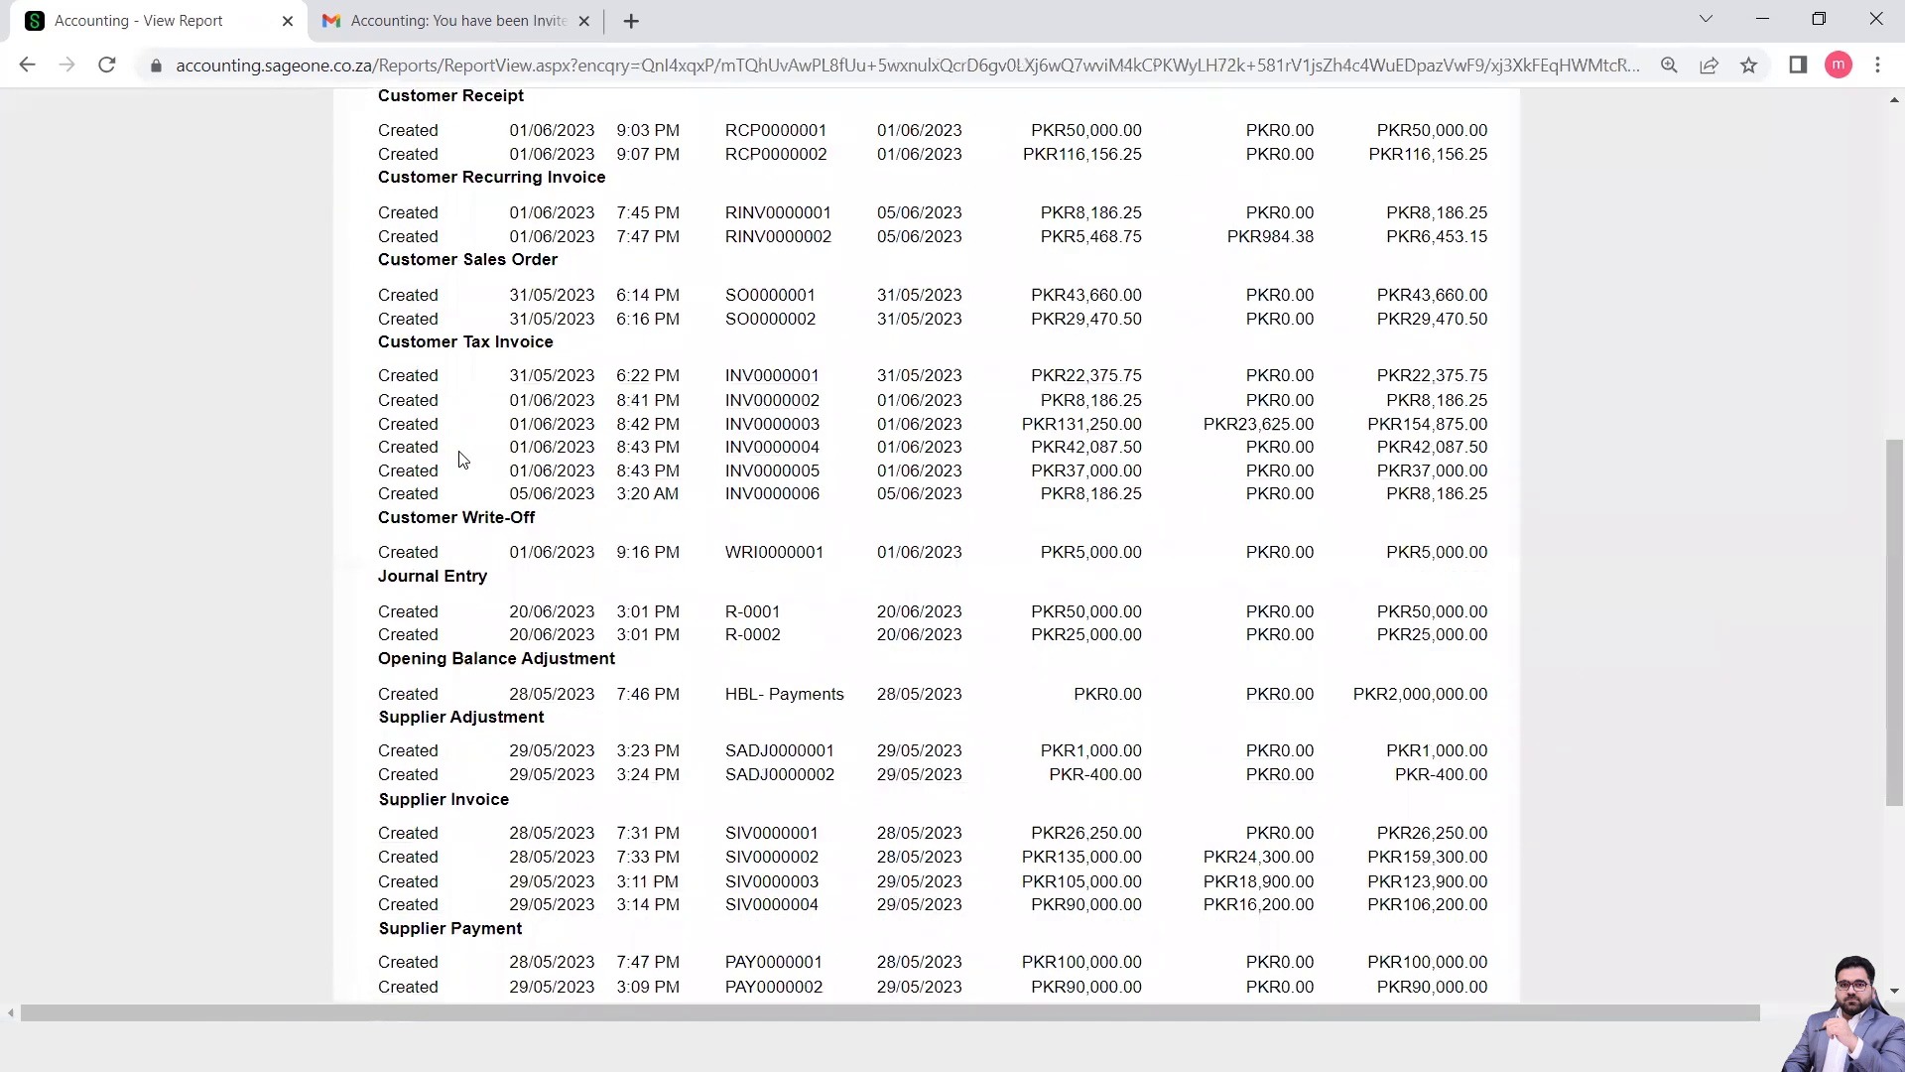
scroll(461, 458, down, 4)
scroll(460, 458, up, 3)
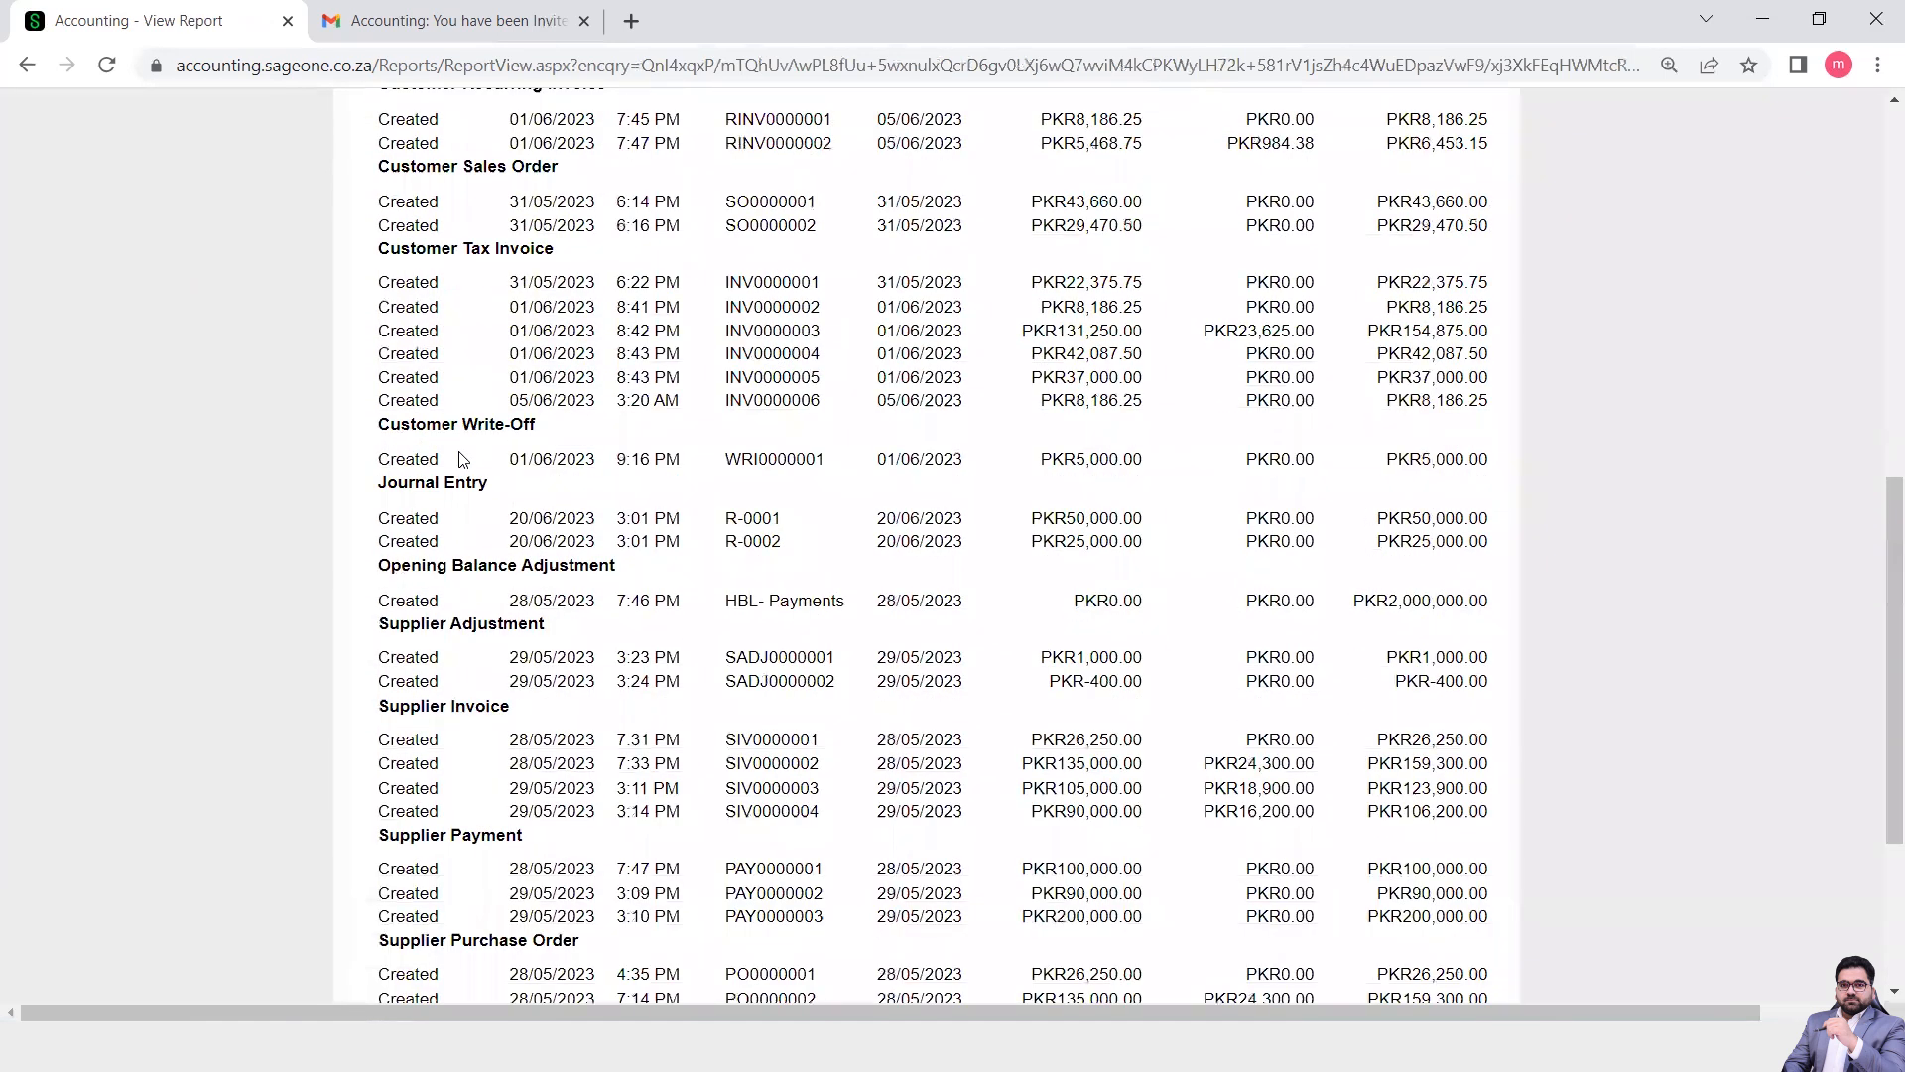
scroll(461, 459, up, 8)
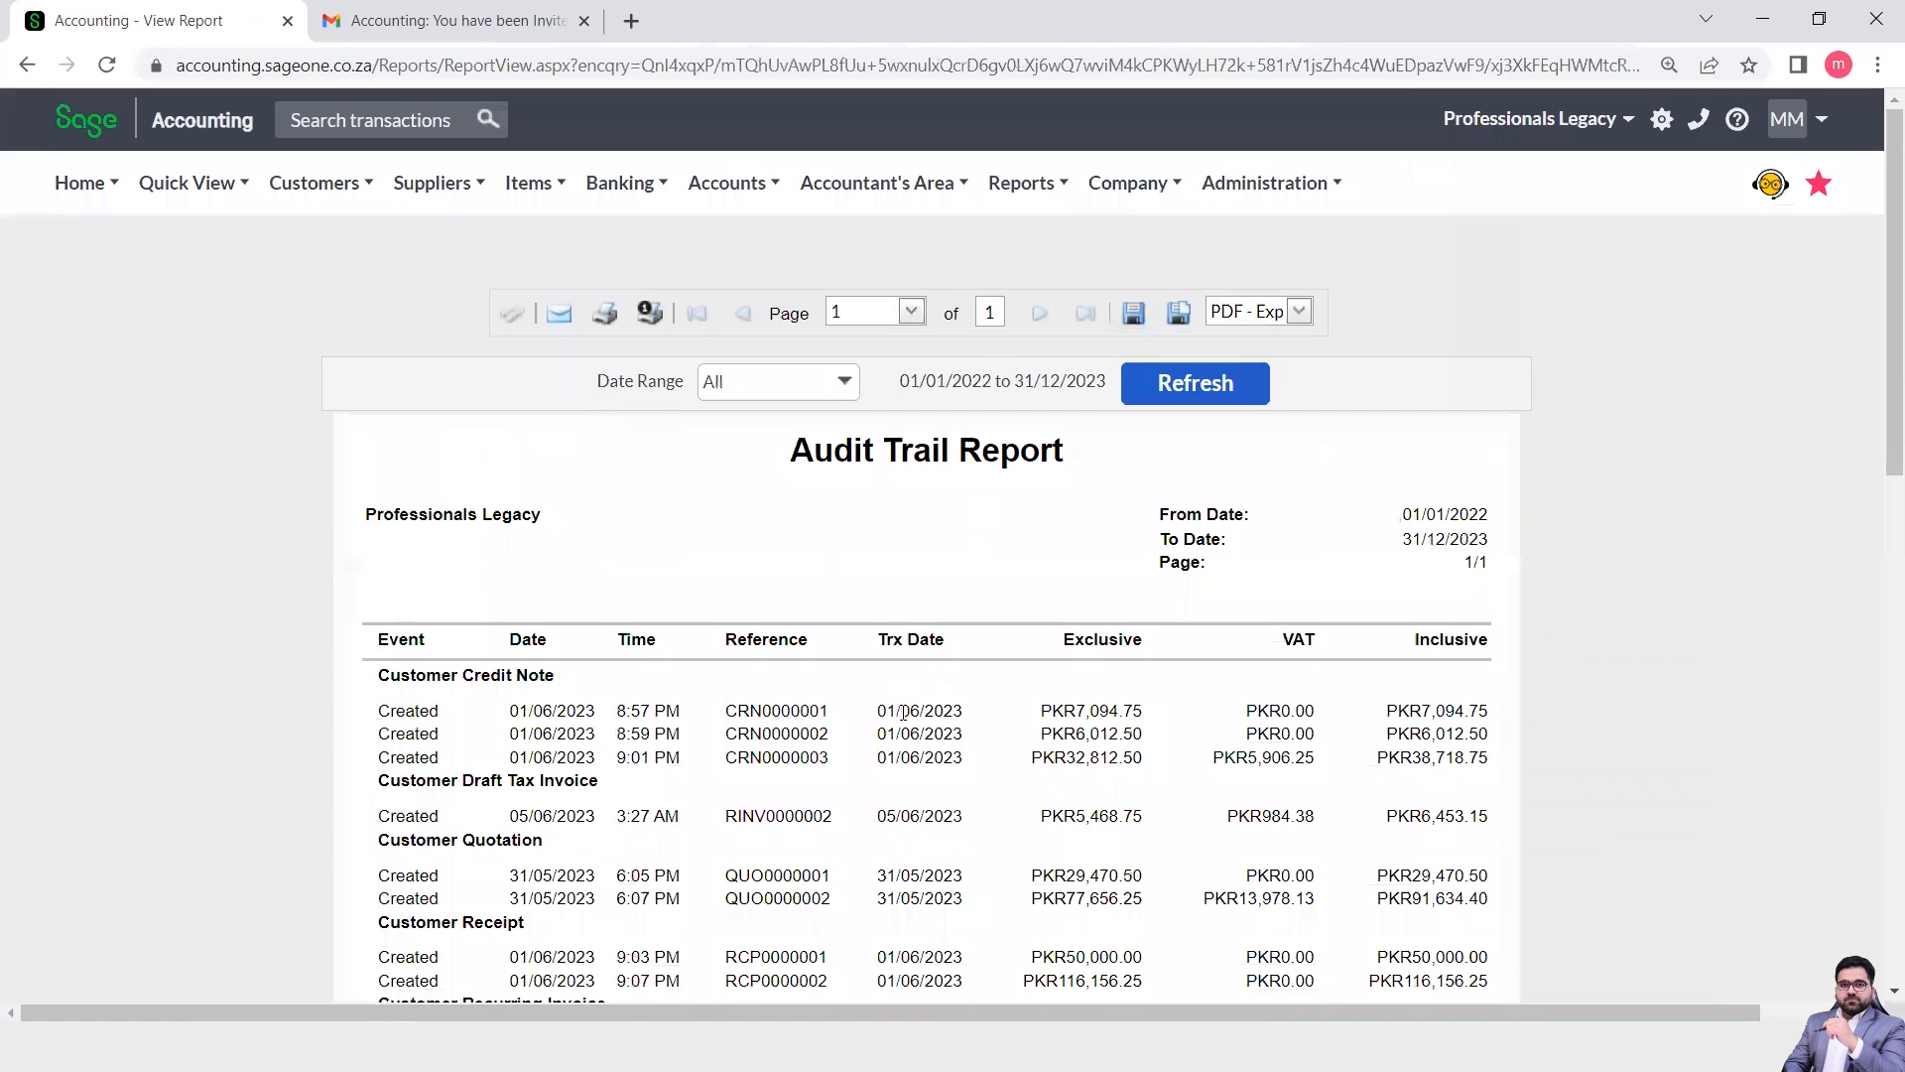
scroll(903, 713, down, 6)
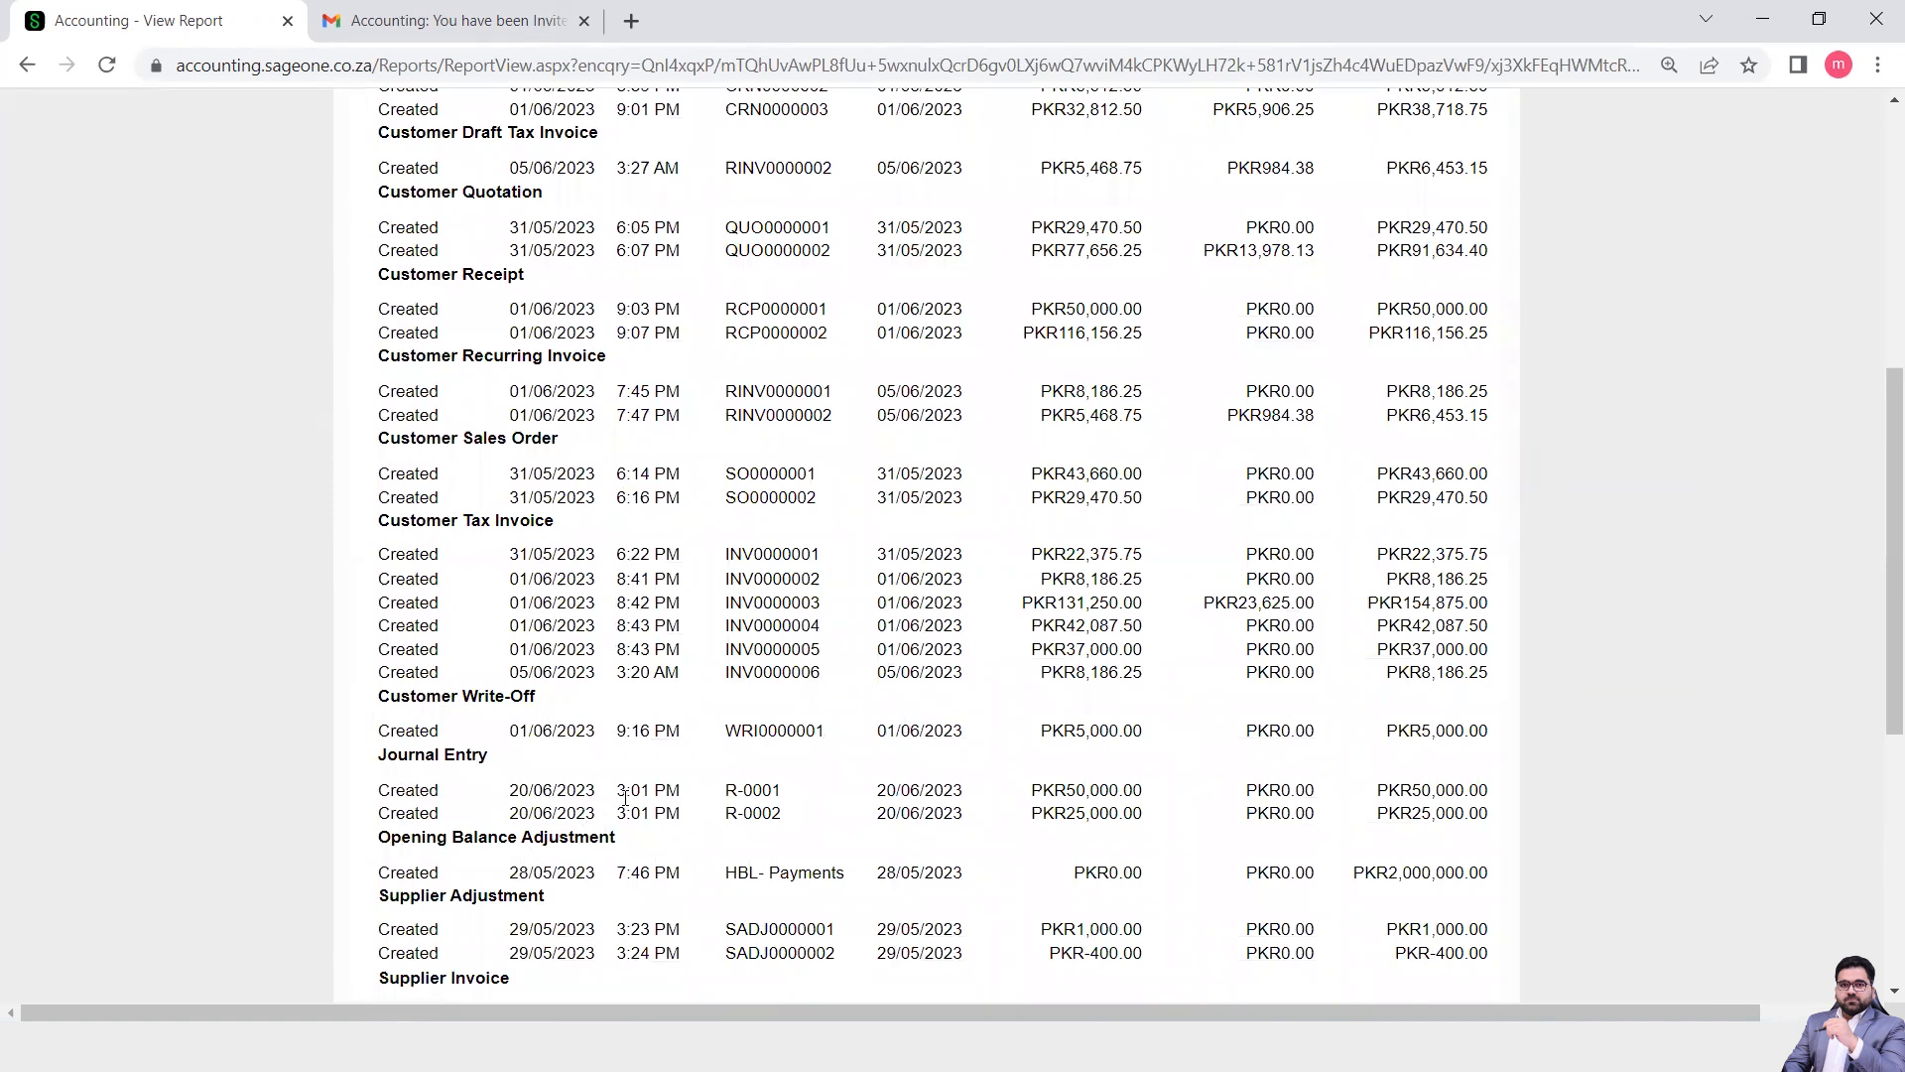
scroll(625, 797, up, 6)
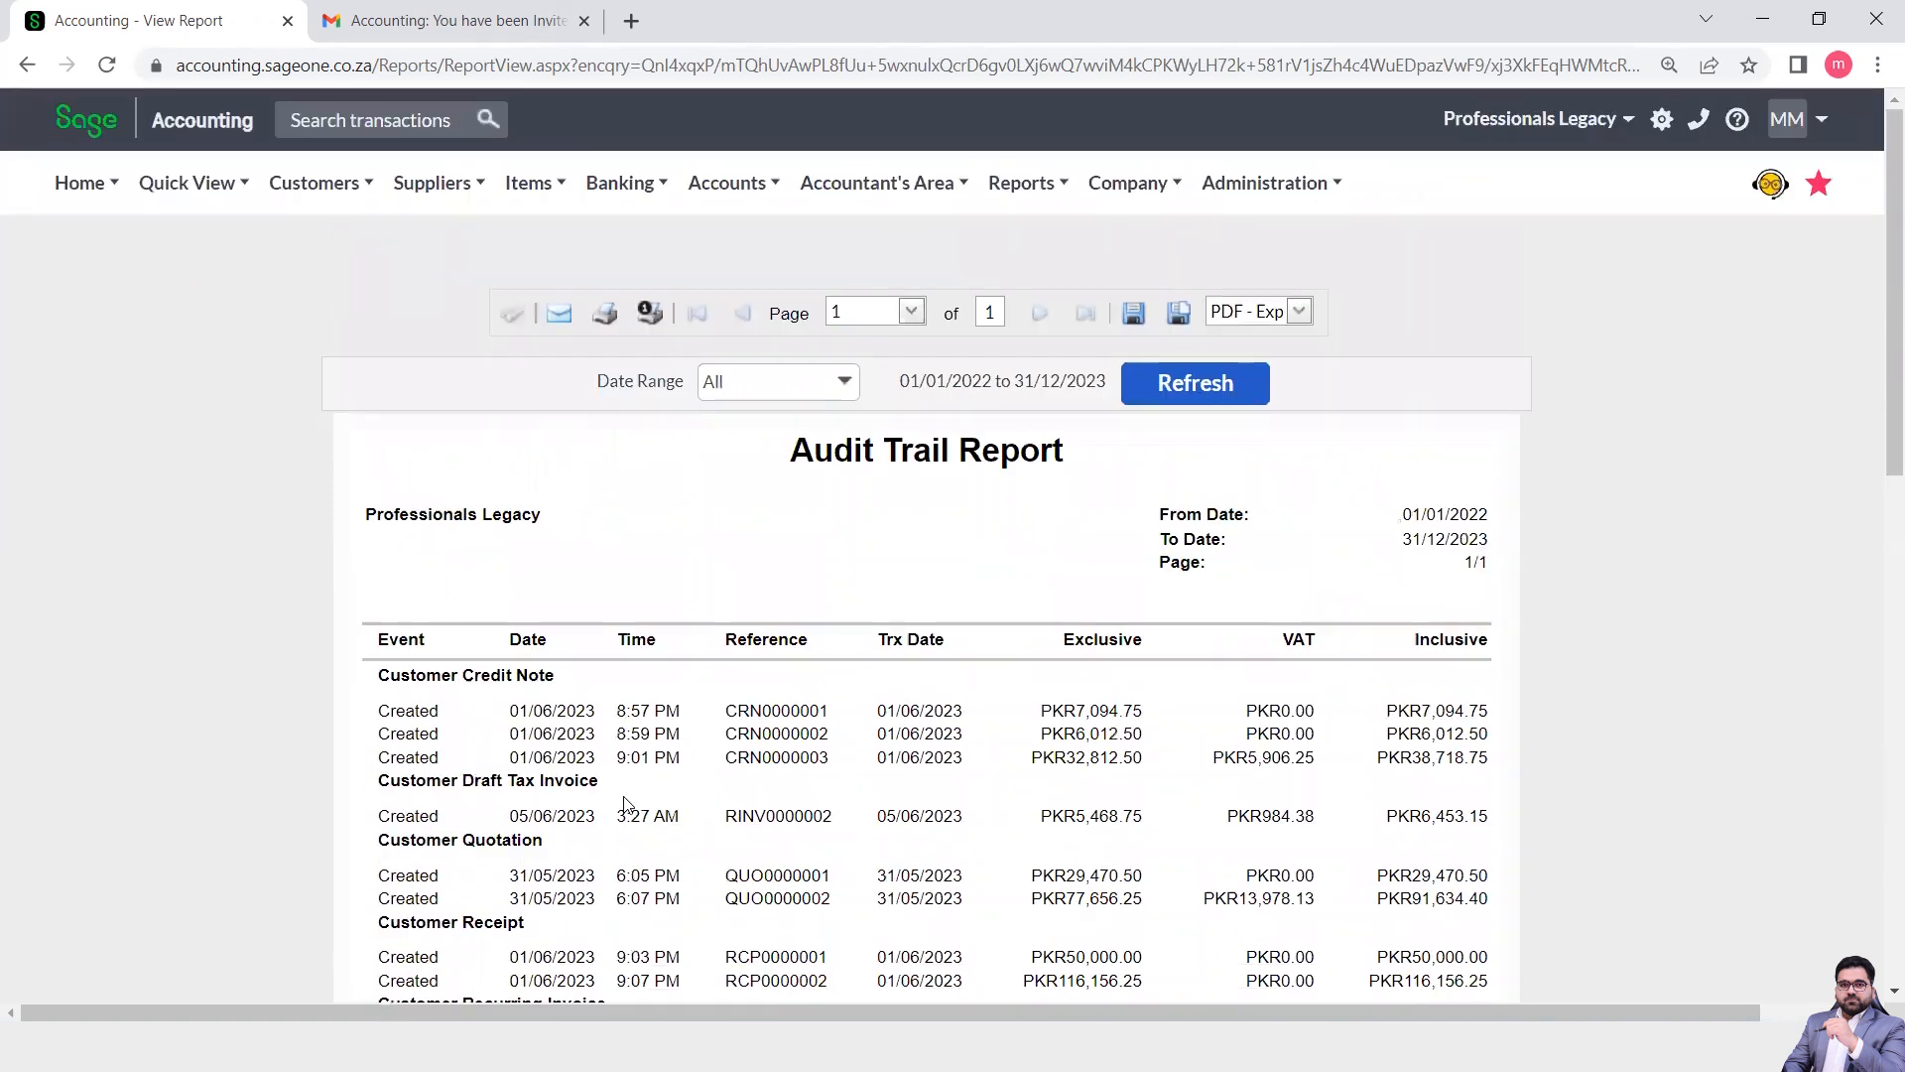
Open the System Audit Trail report's selection page from the accountant's audit reports.
click(905, 186)
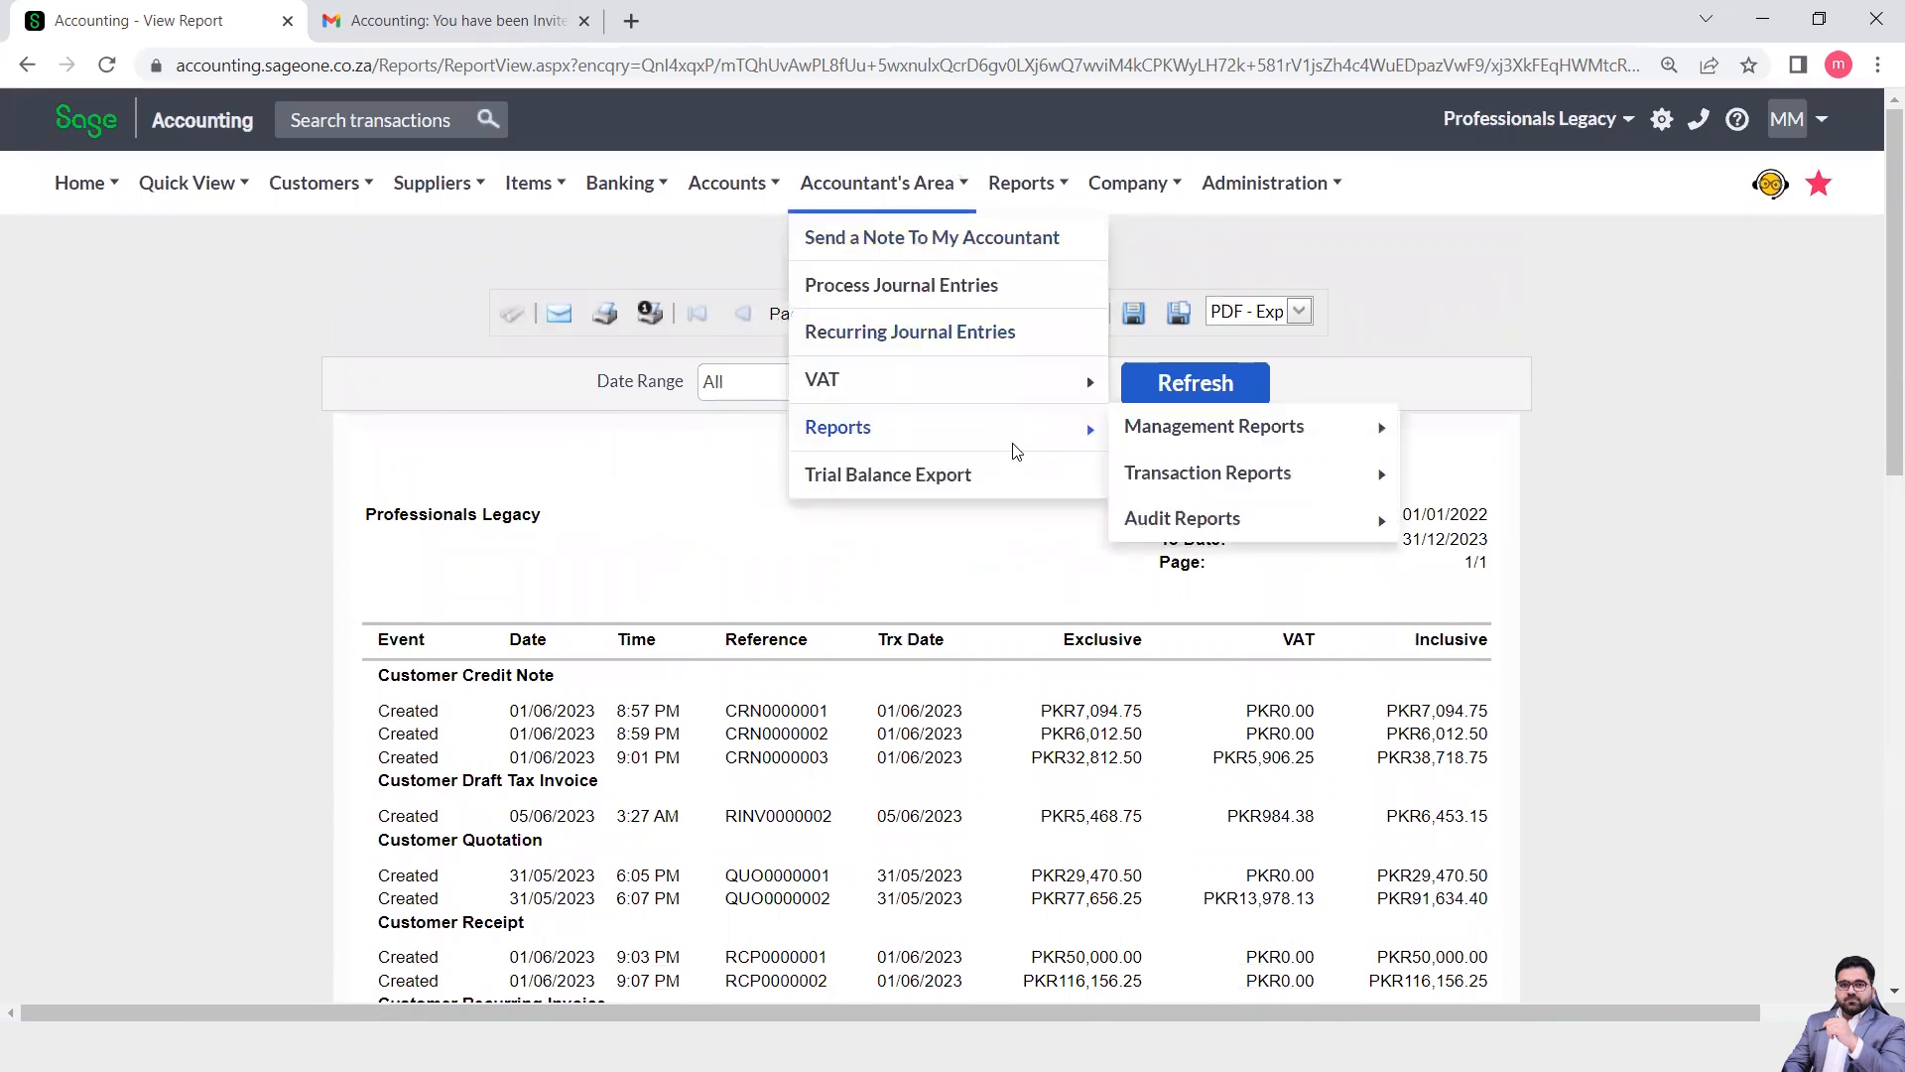
mouse_move(1320, 531)
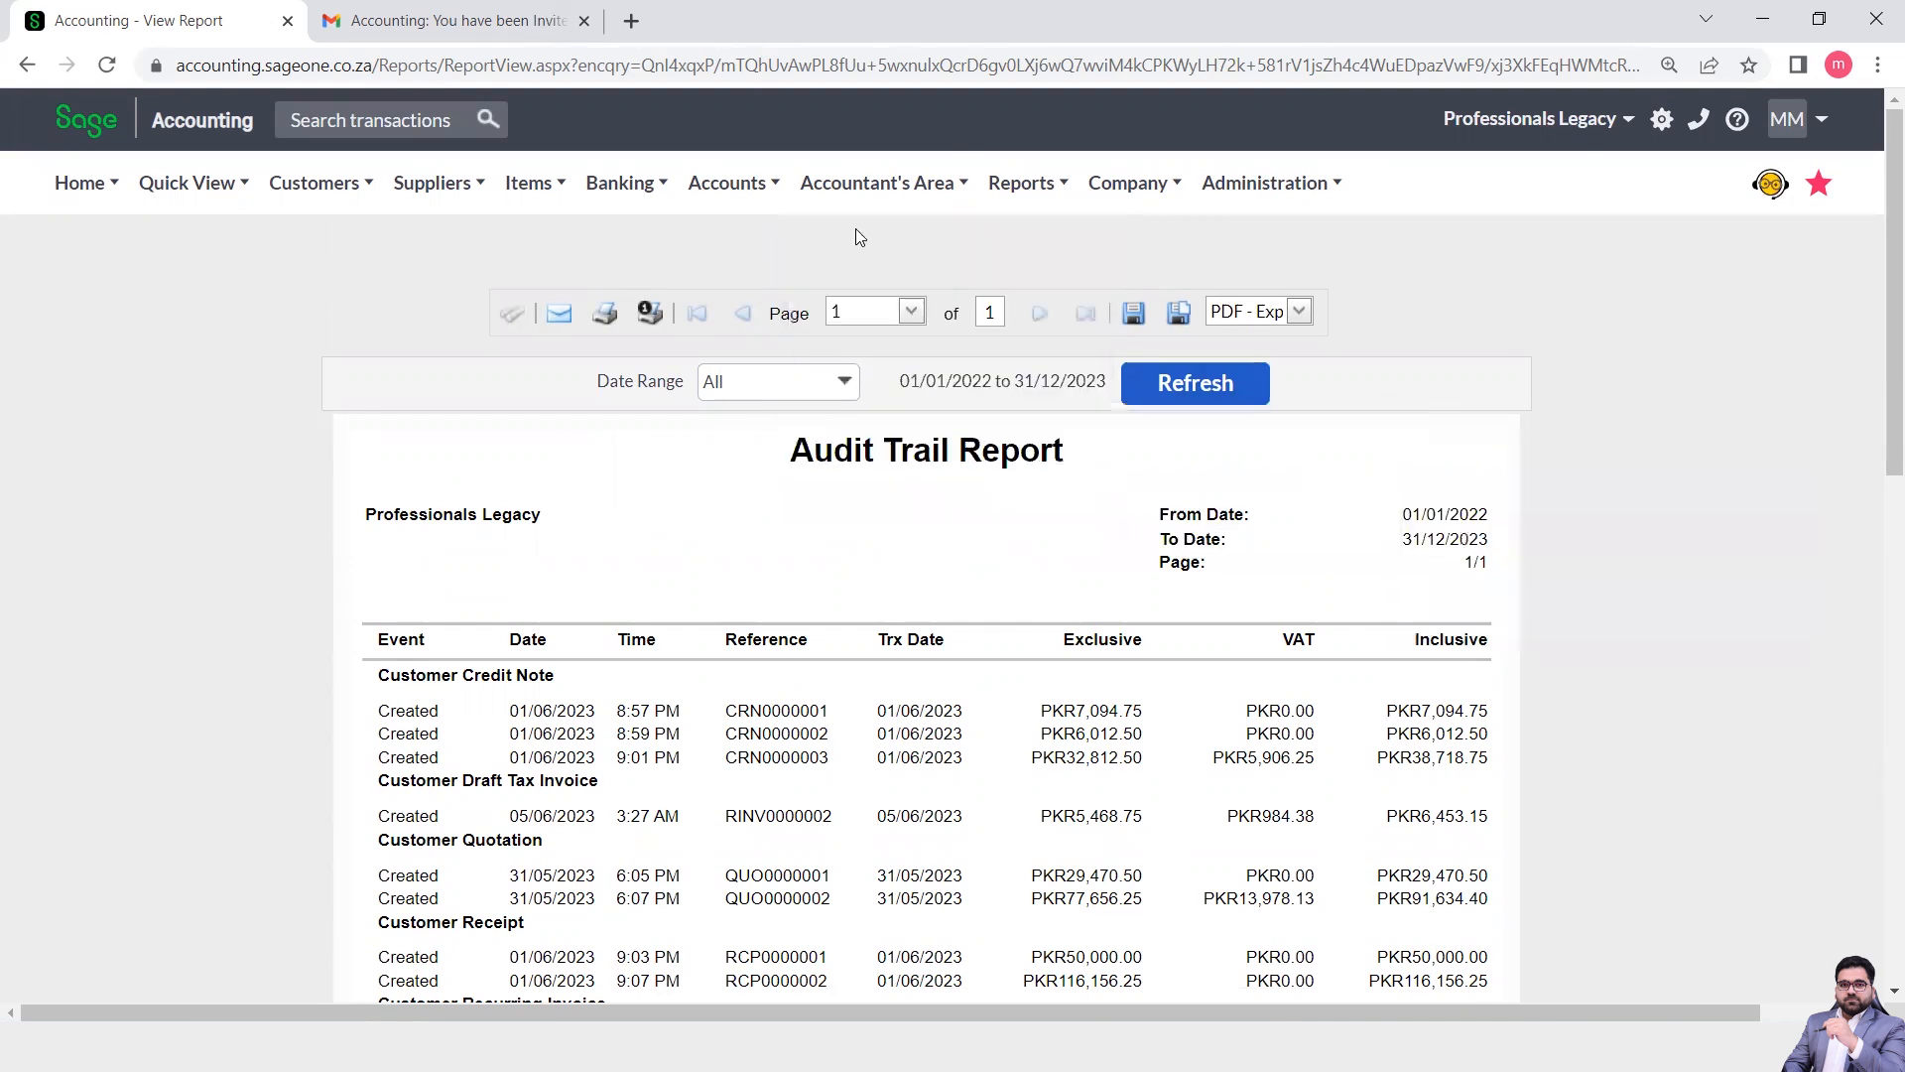
click(883, 185)
mouse_move(1024, 433)
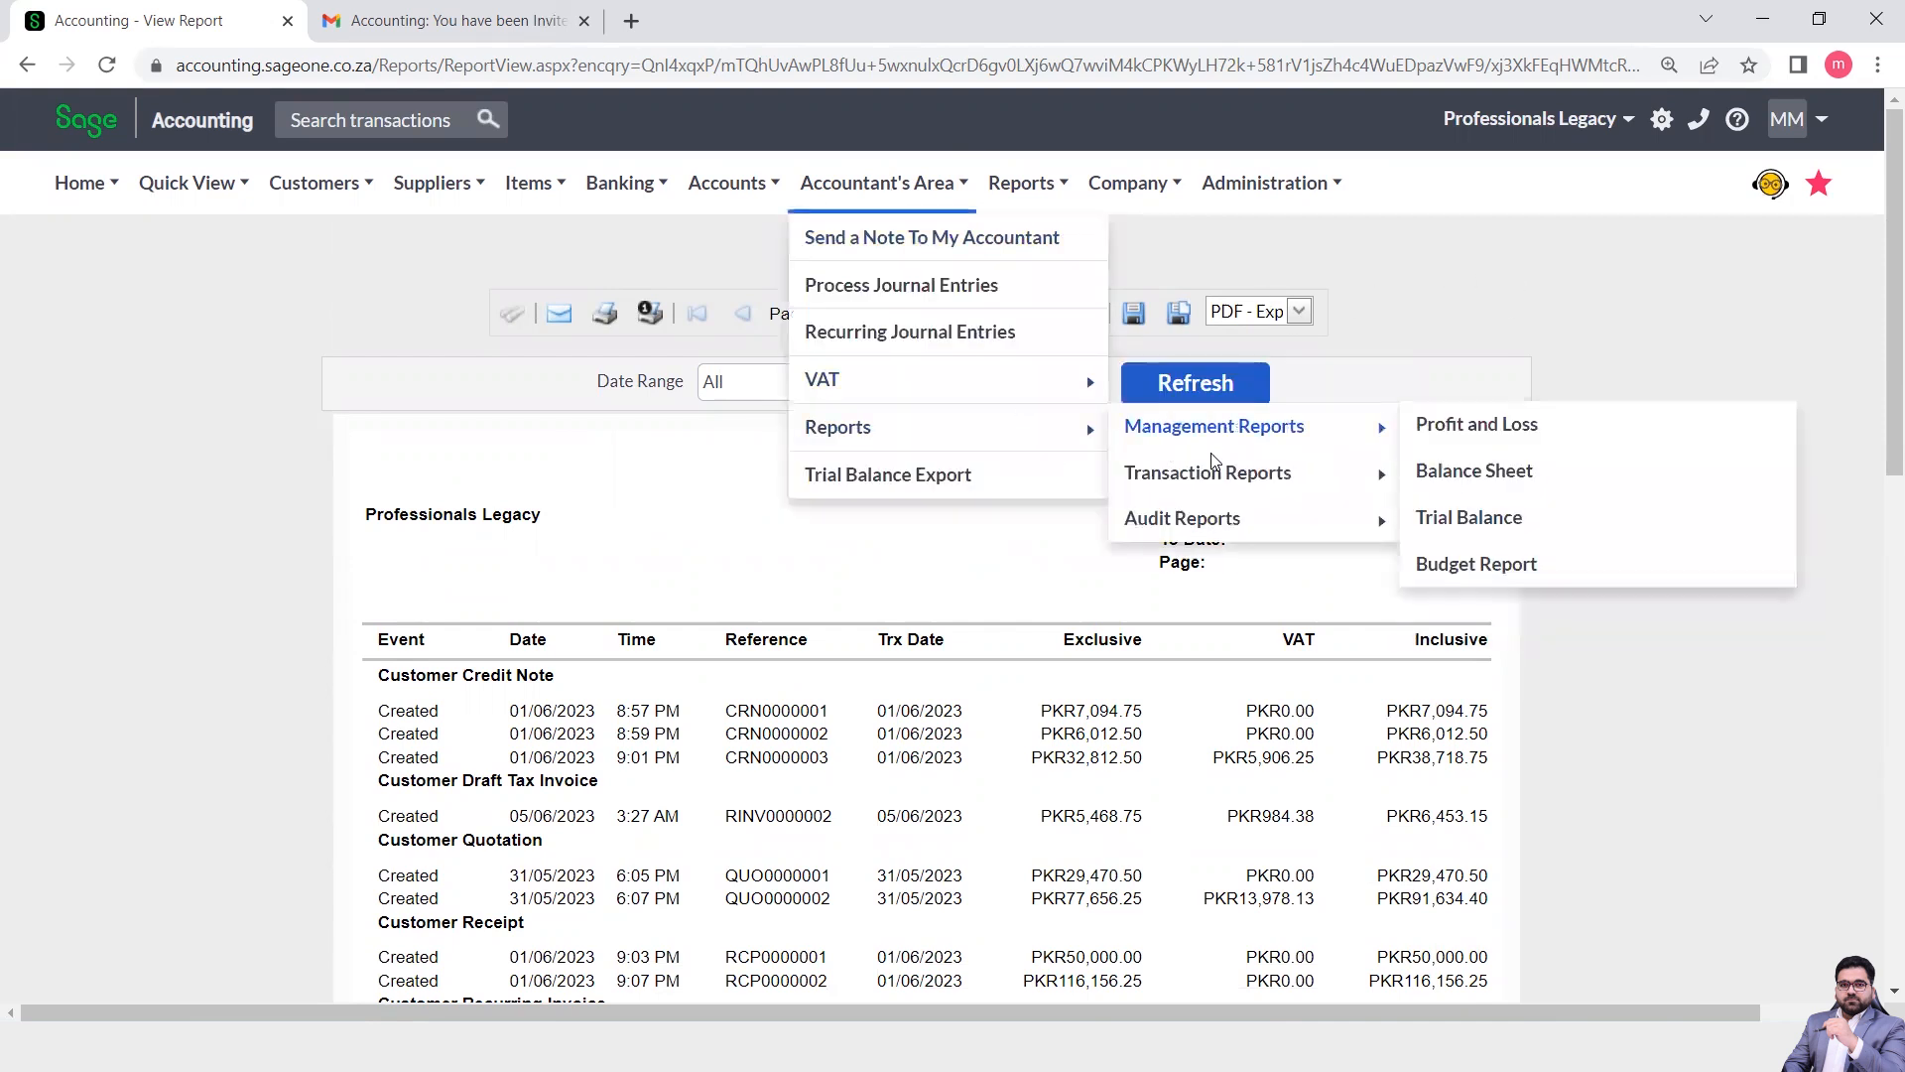
mouse_move(1289, 534)
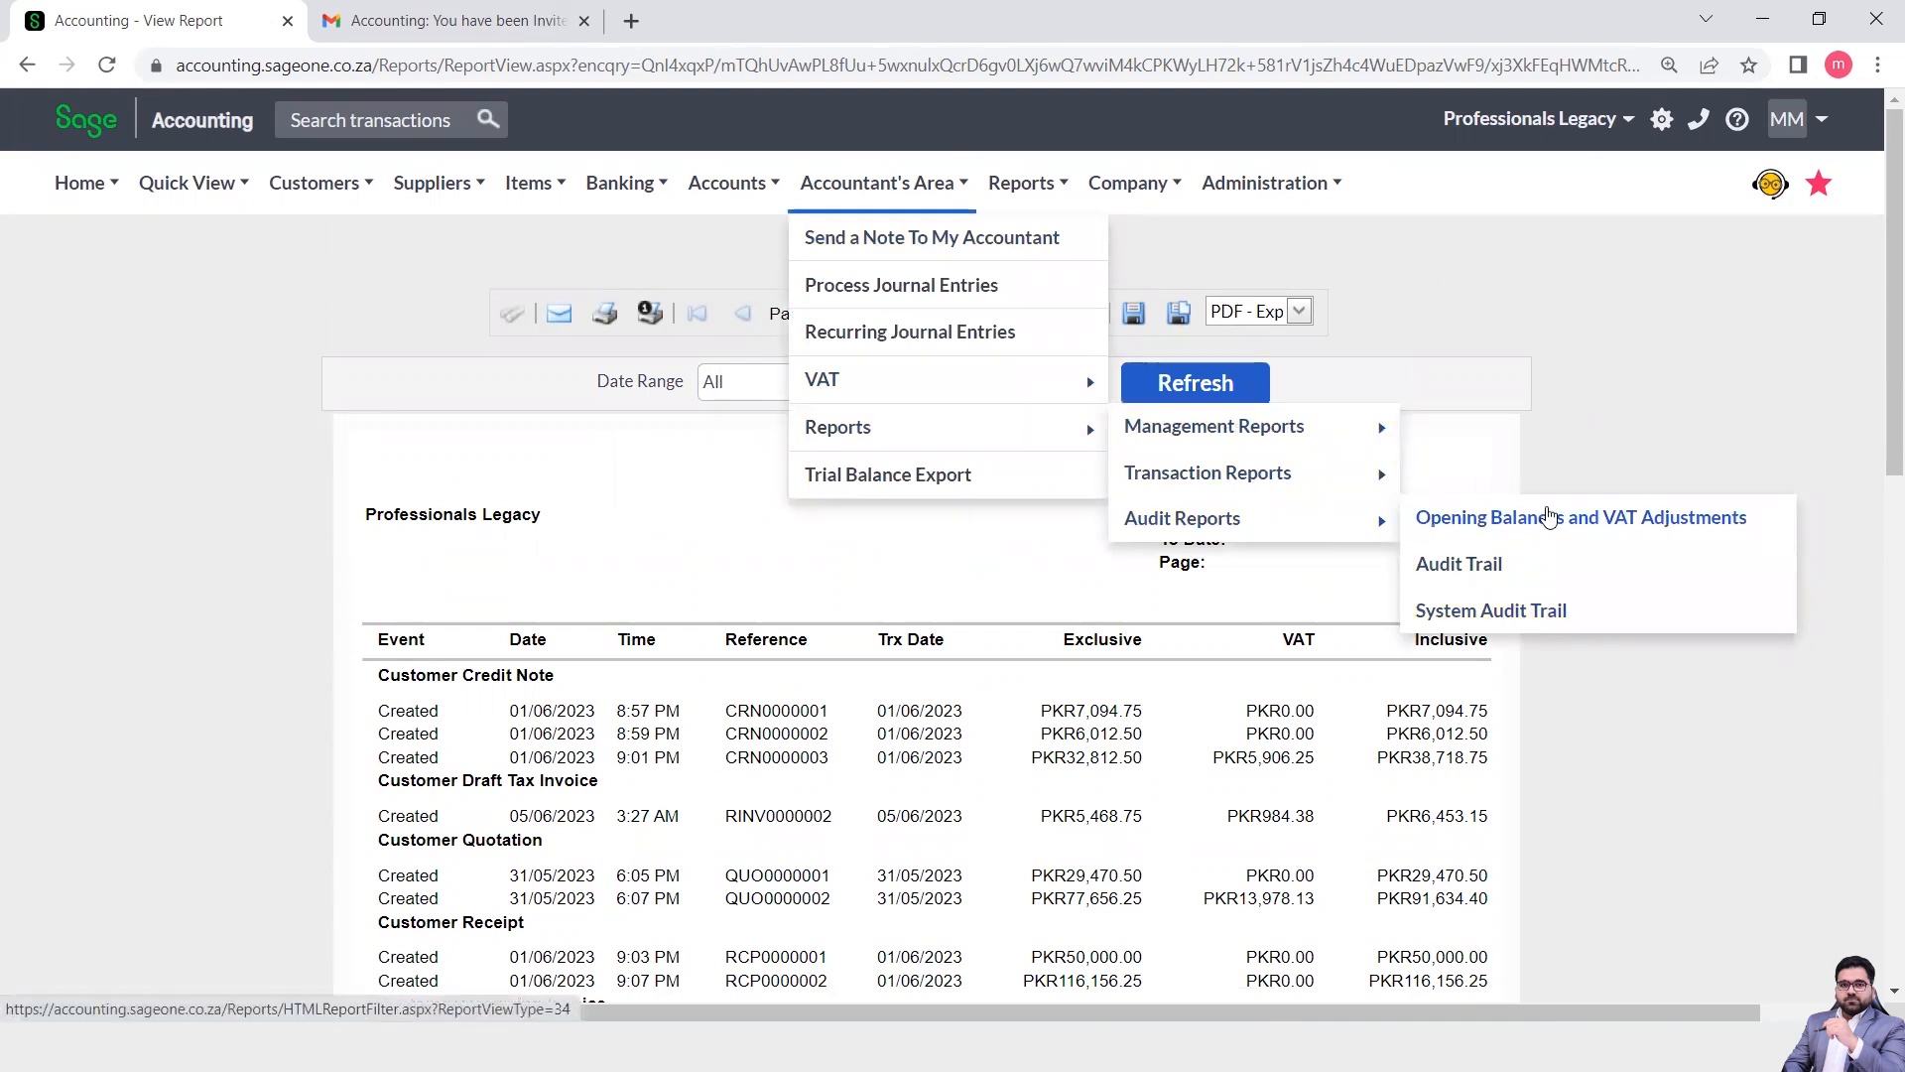
click(1535, 613)
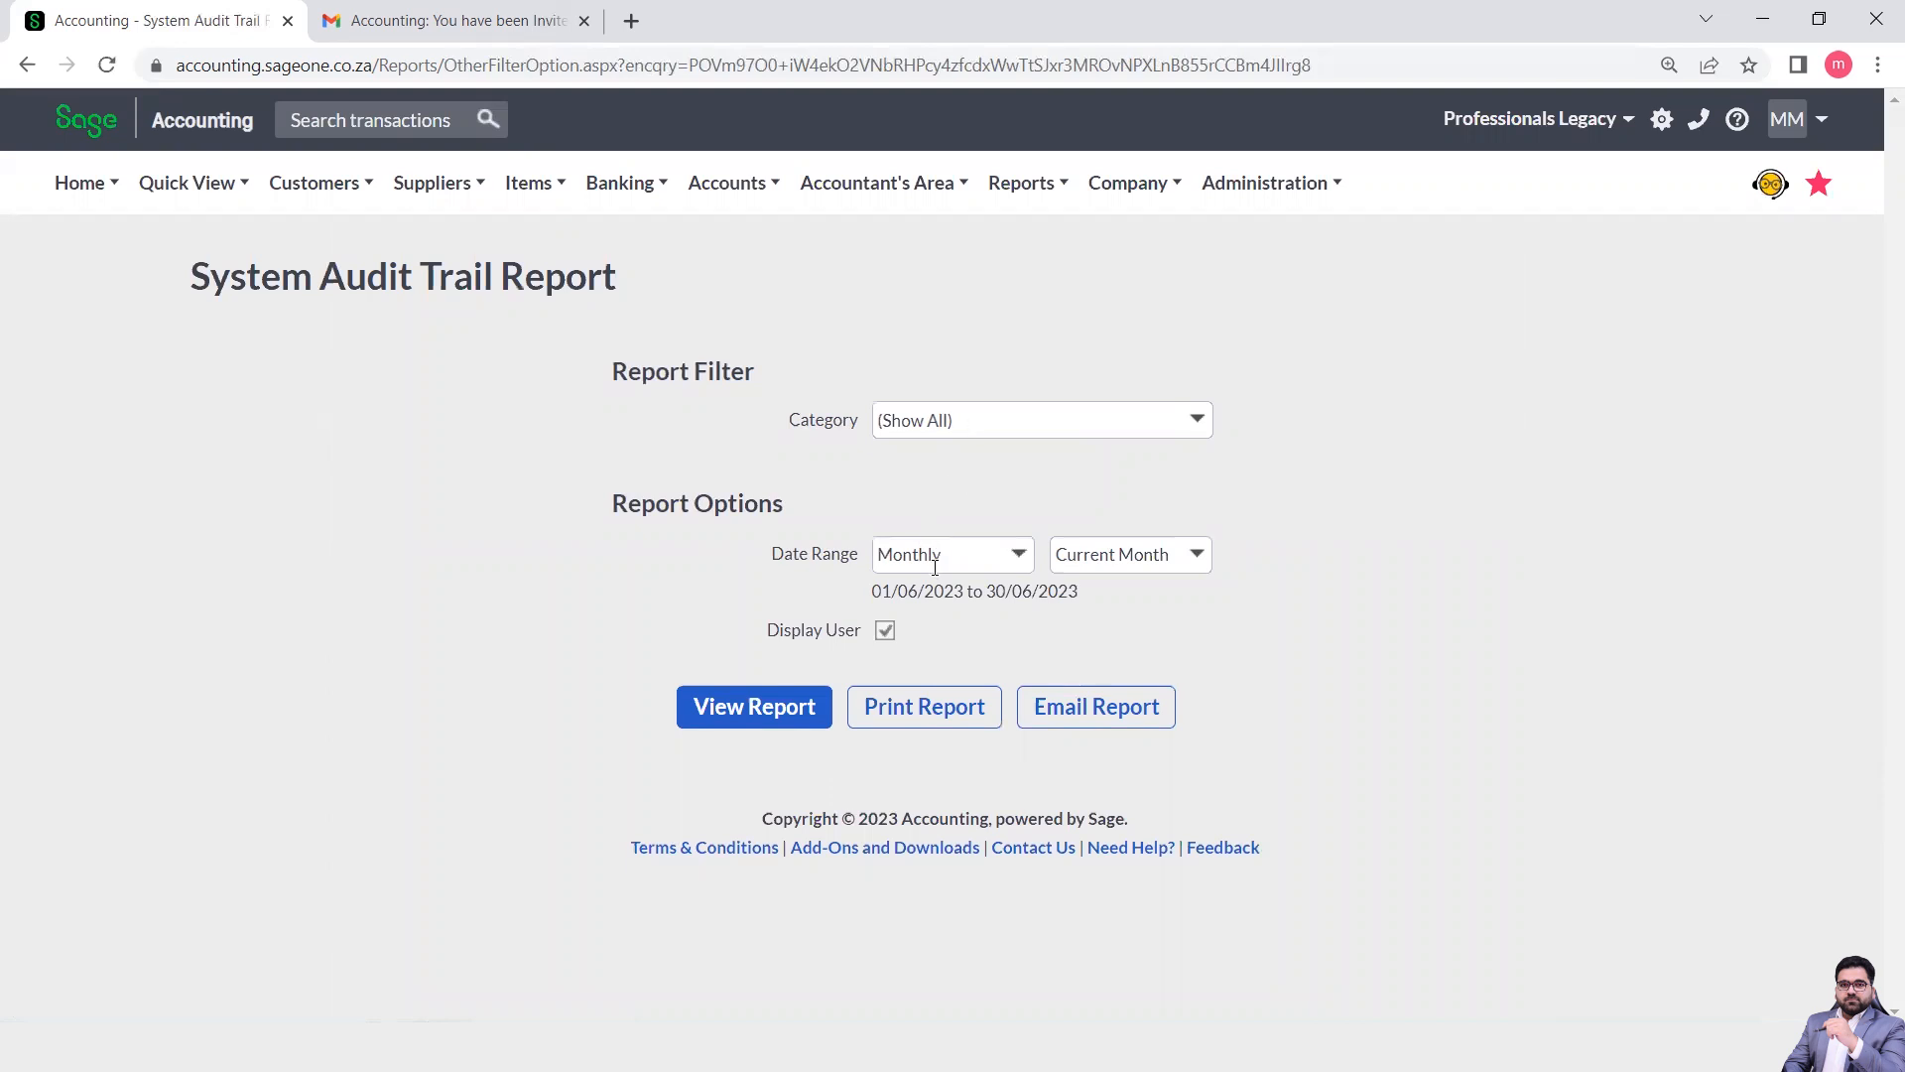
Run the System Audit Trail report for all categories with the date range All.
click(1014, 553)
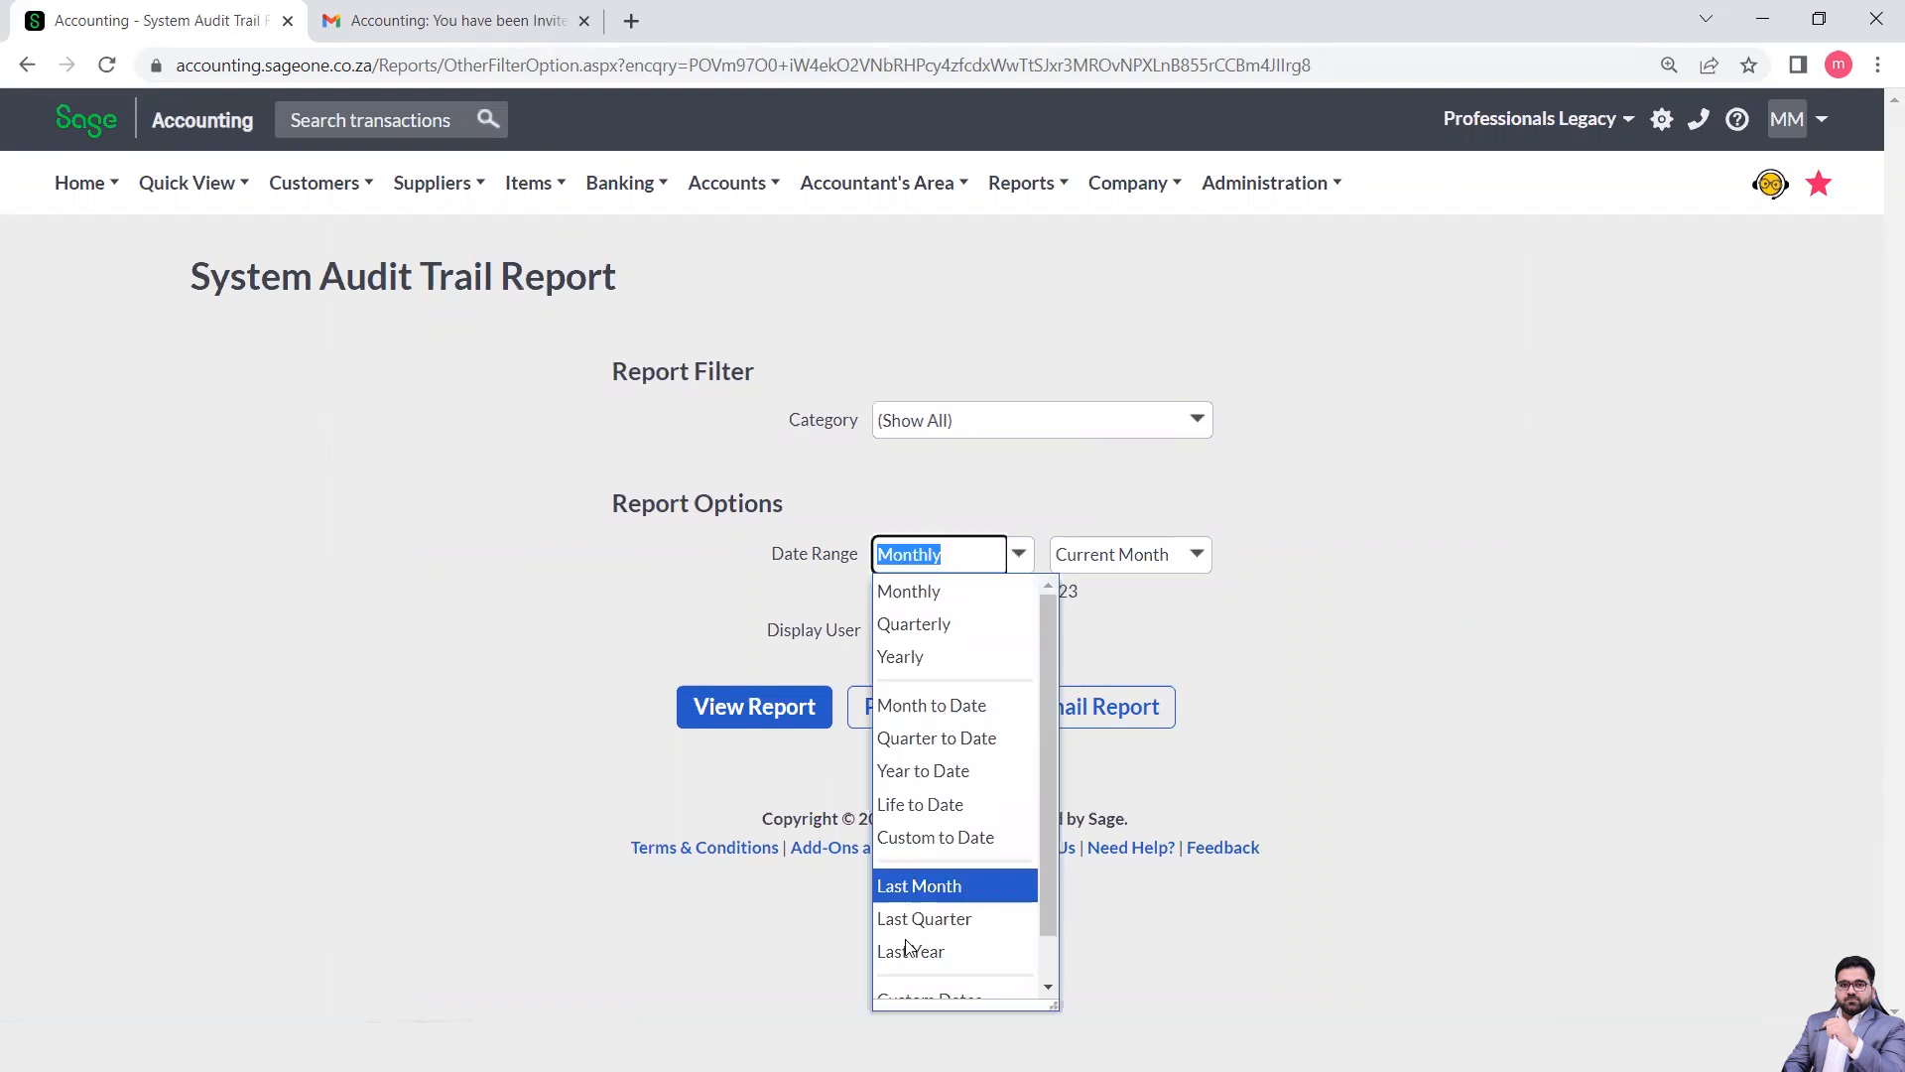
scroll(912, 903, down, 2)
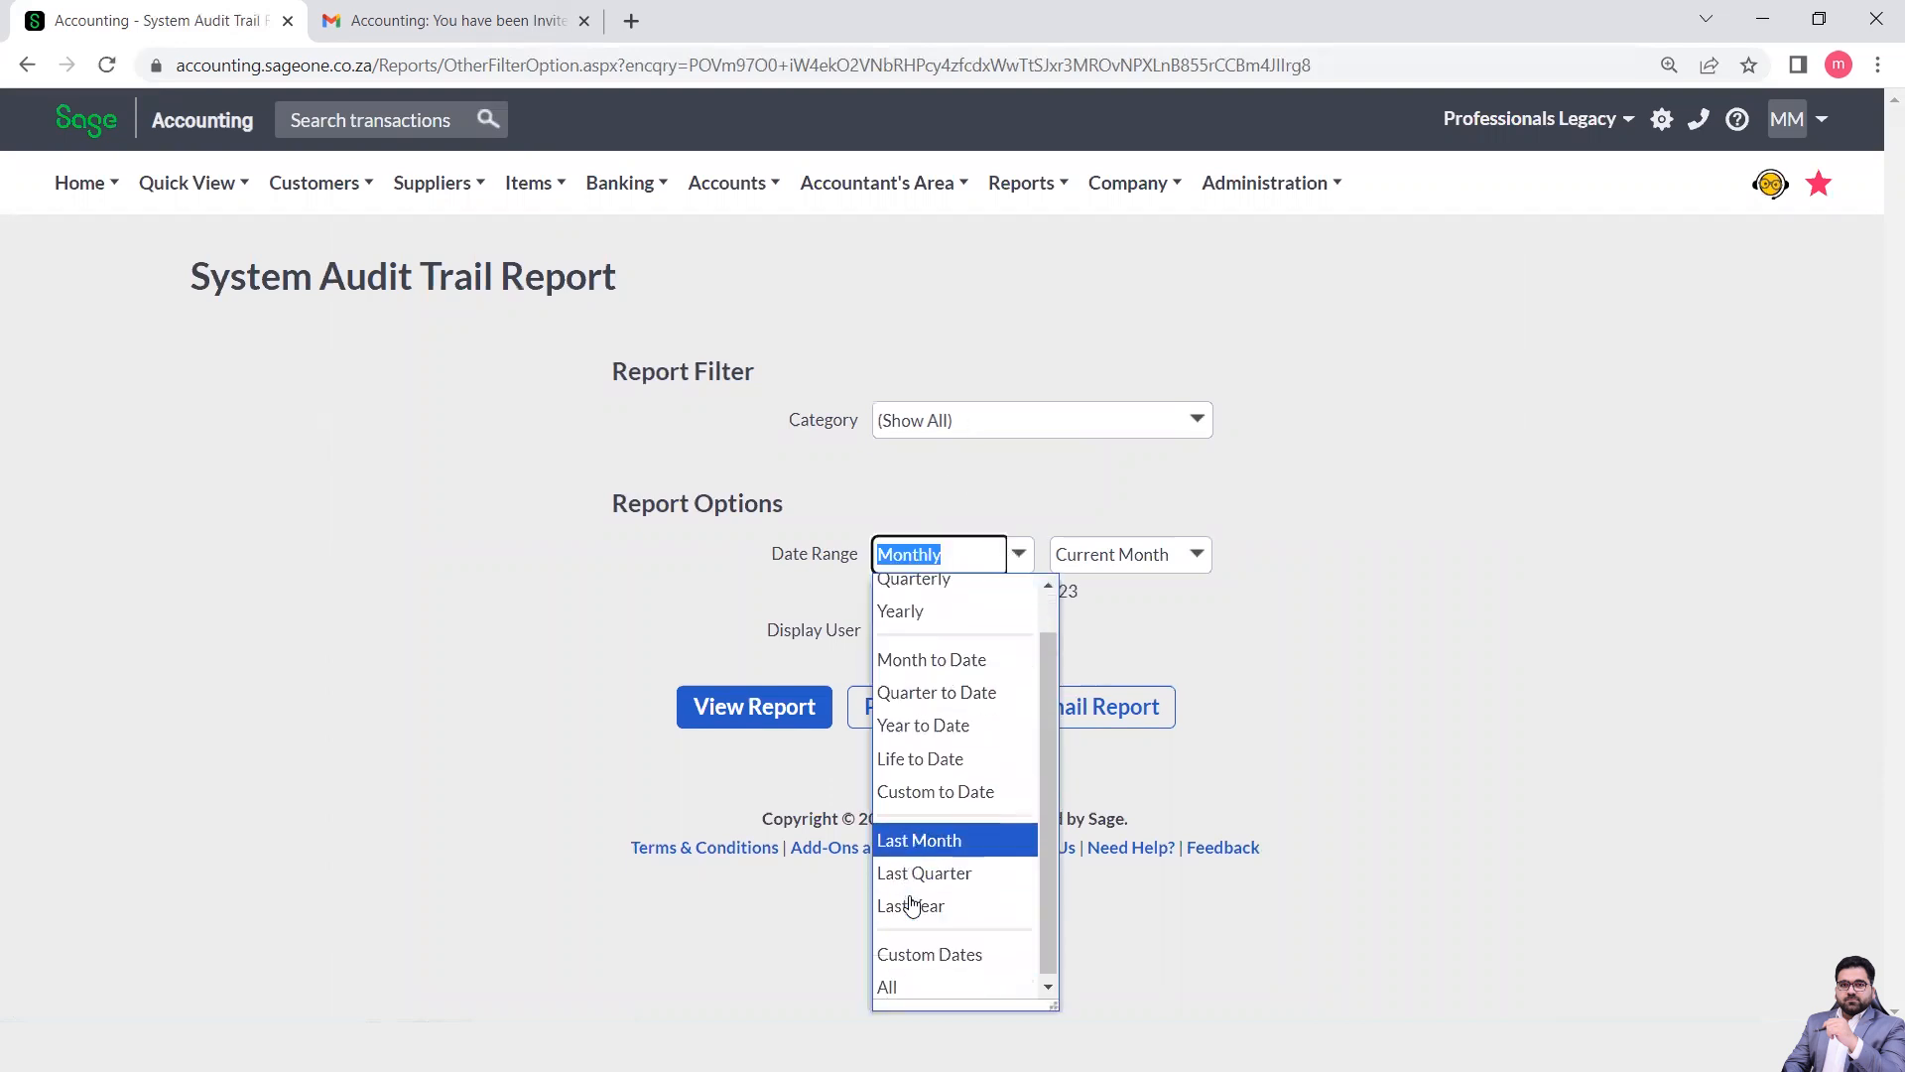
click(891, 982)
click(776, 712)
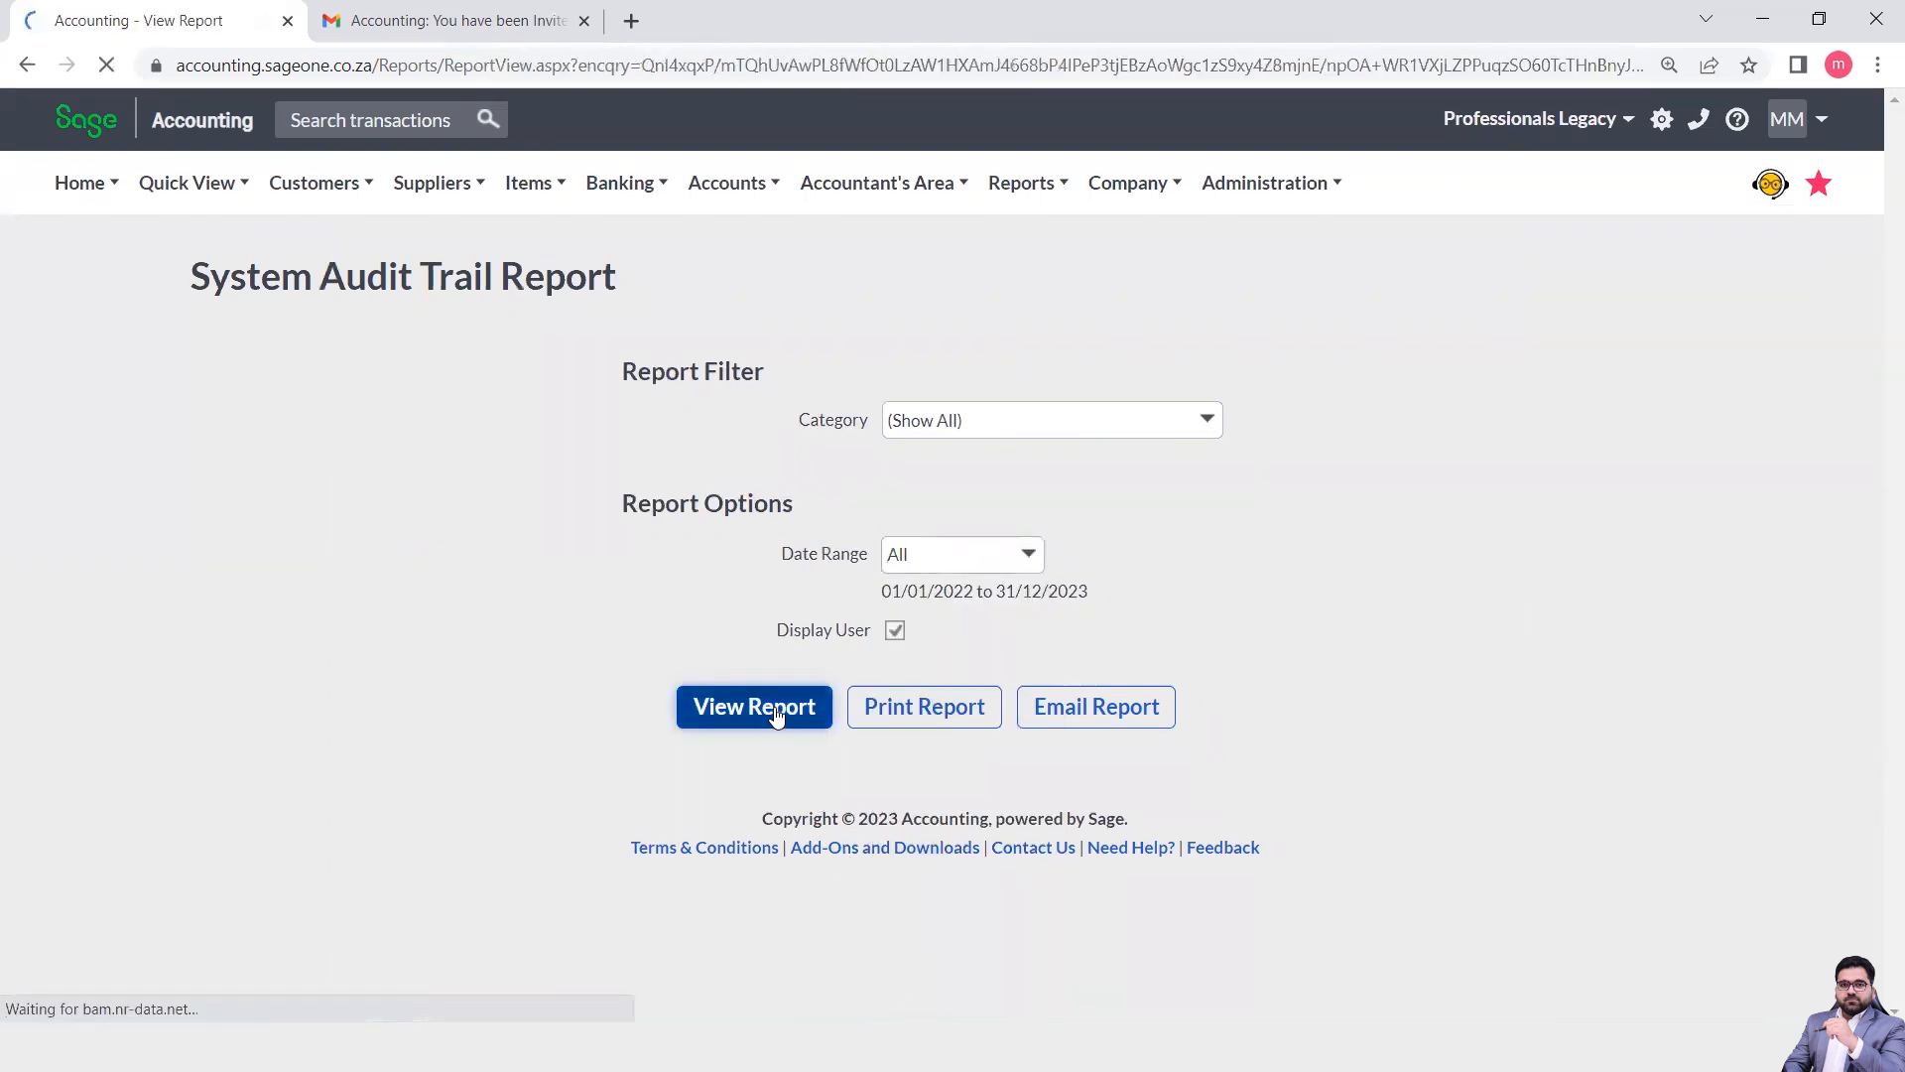
Examine the System Audit Trail report's first page for changes to company details, statutory information, financial years and other settings.
scroll(776, 717, down, 15)
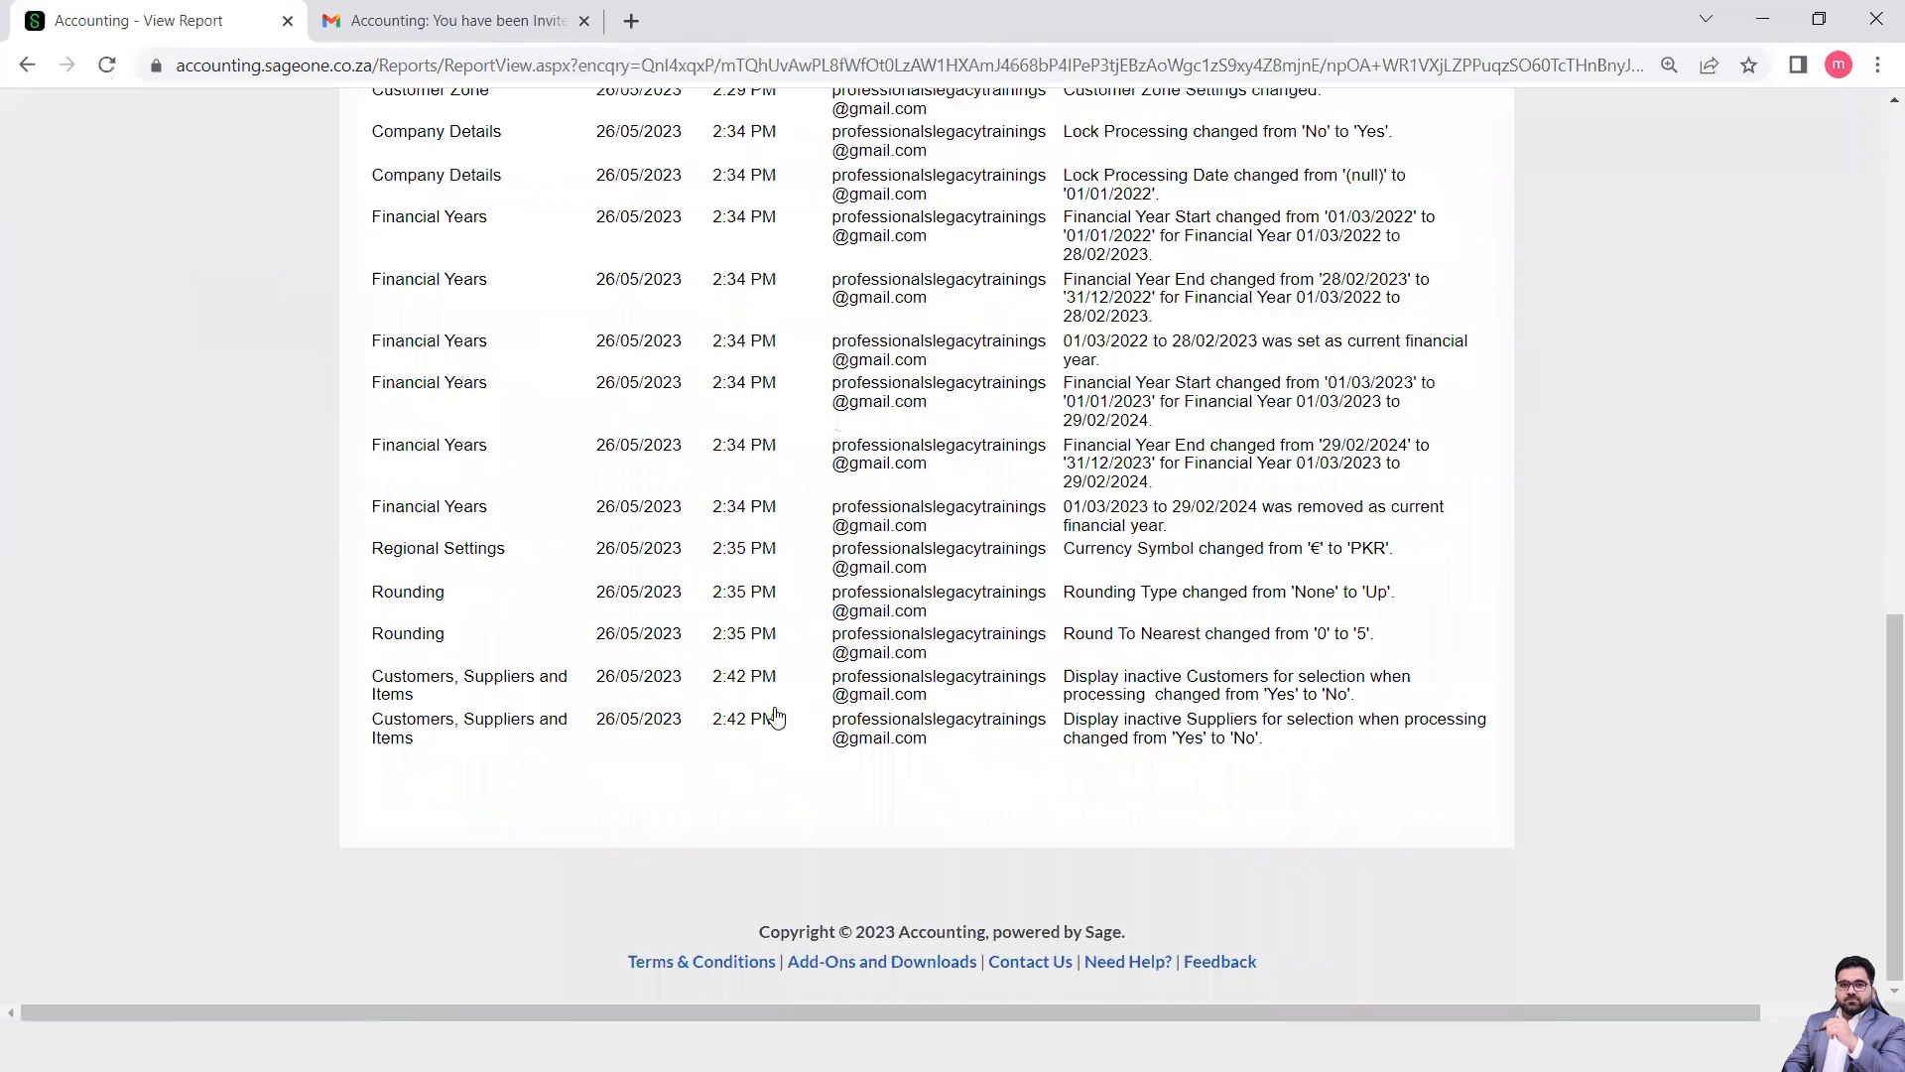
scroll(775, 716, up, 6)
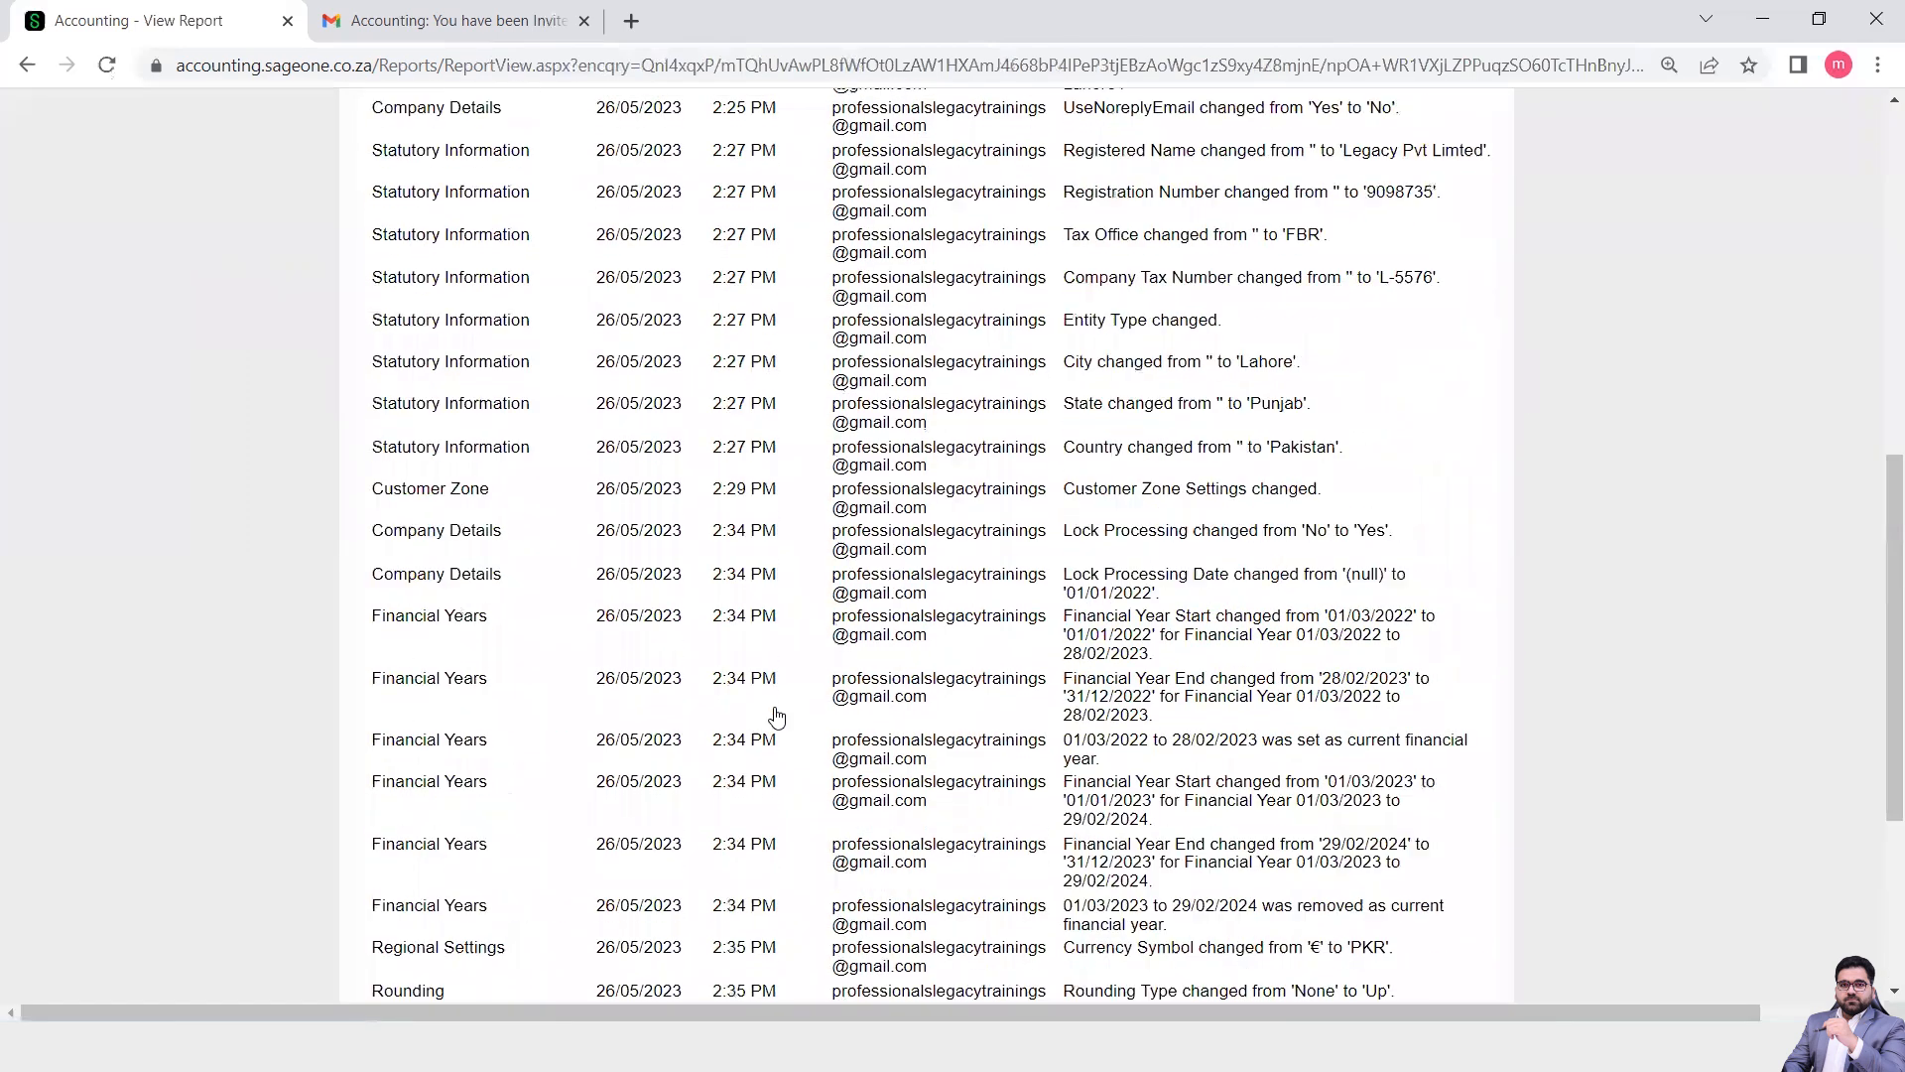
scroll(776, 717, up, 1)
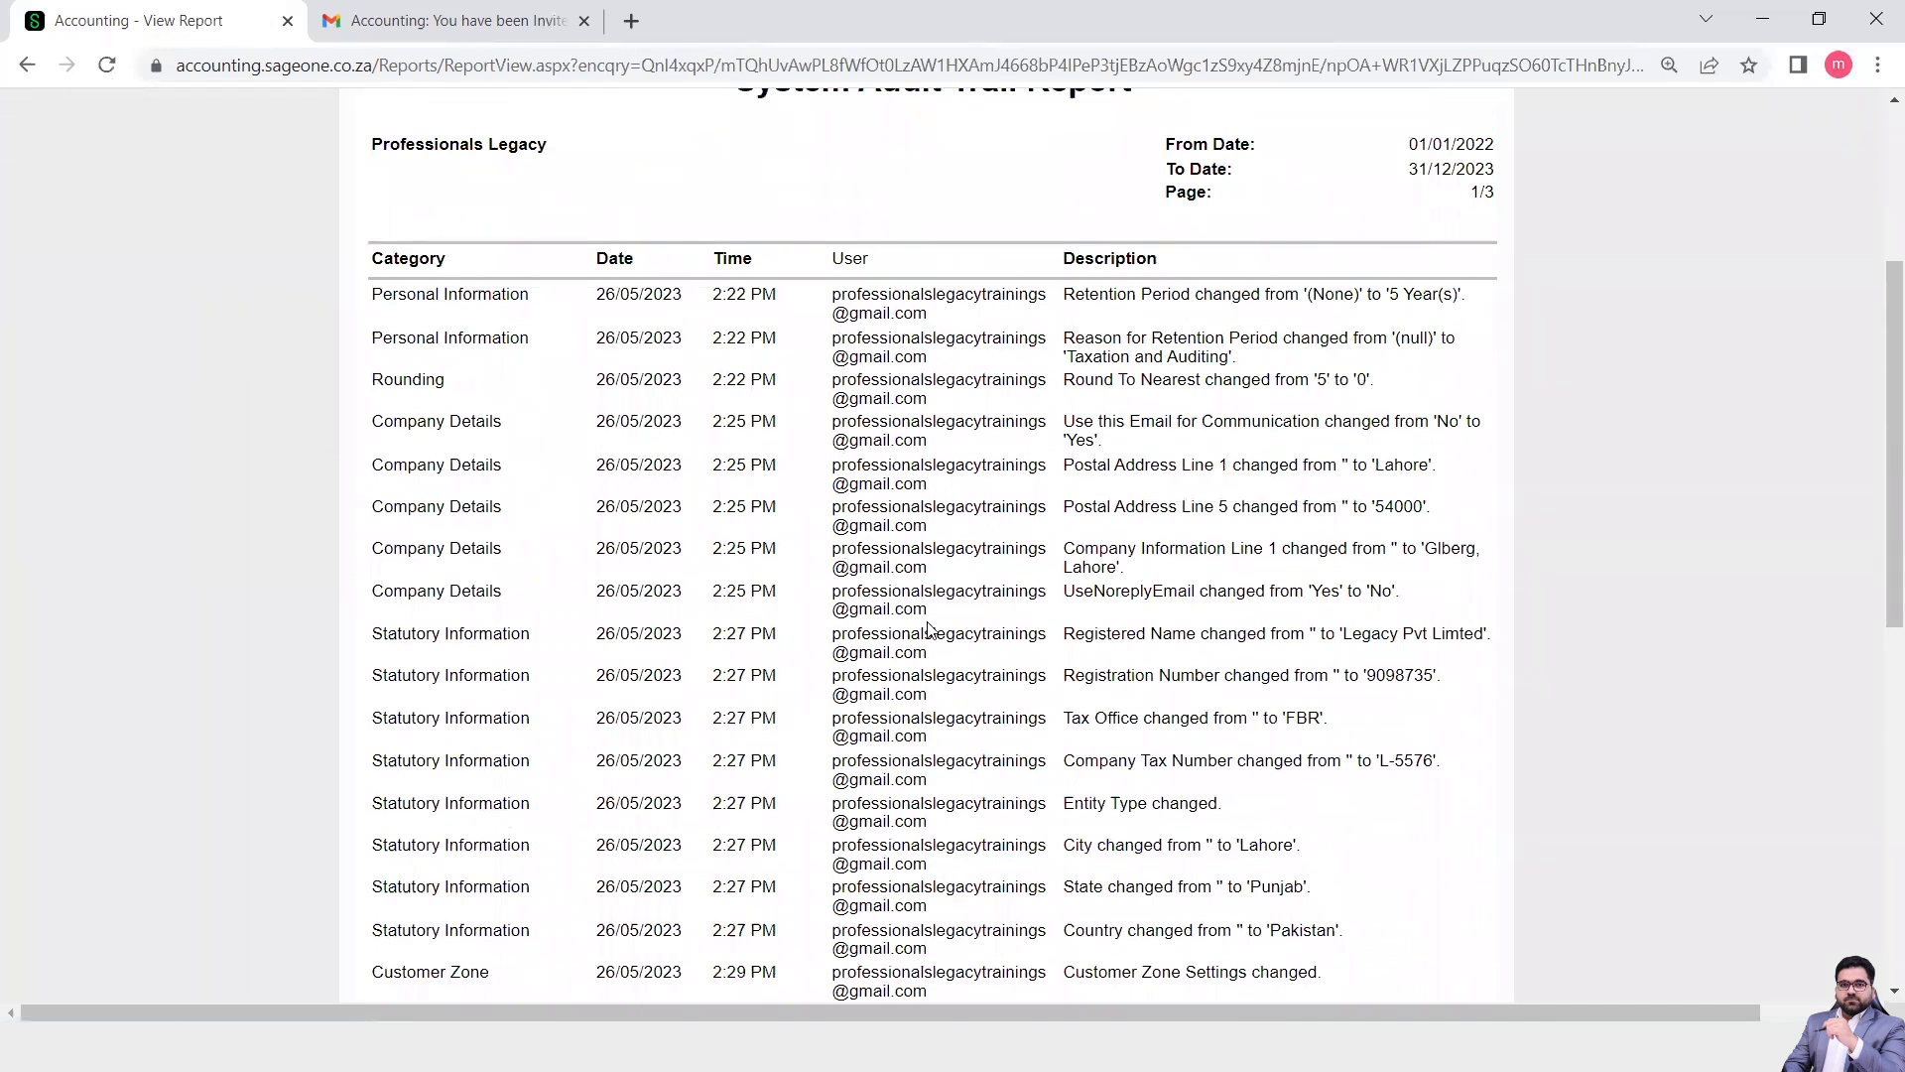
scroll(929, 630, down, 4)
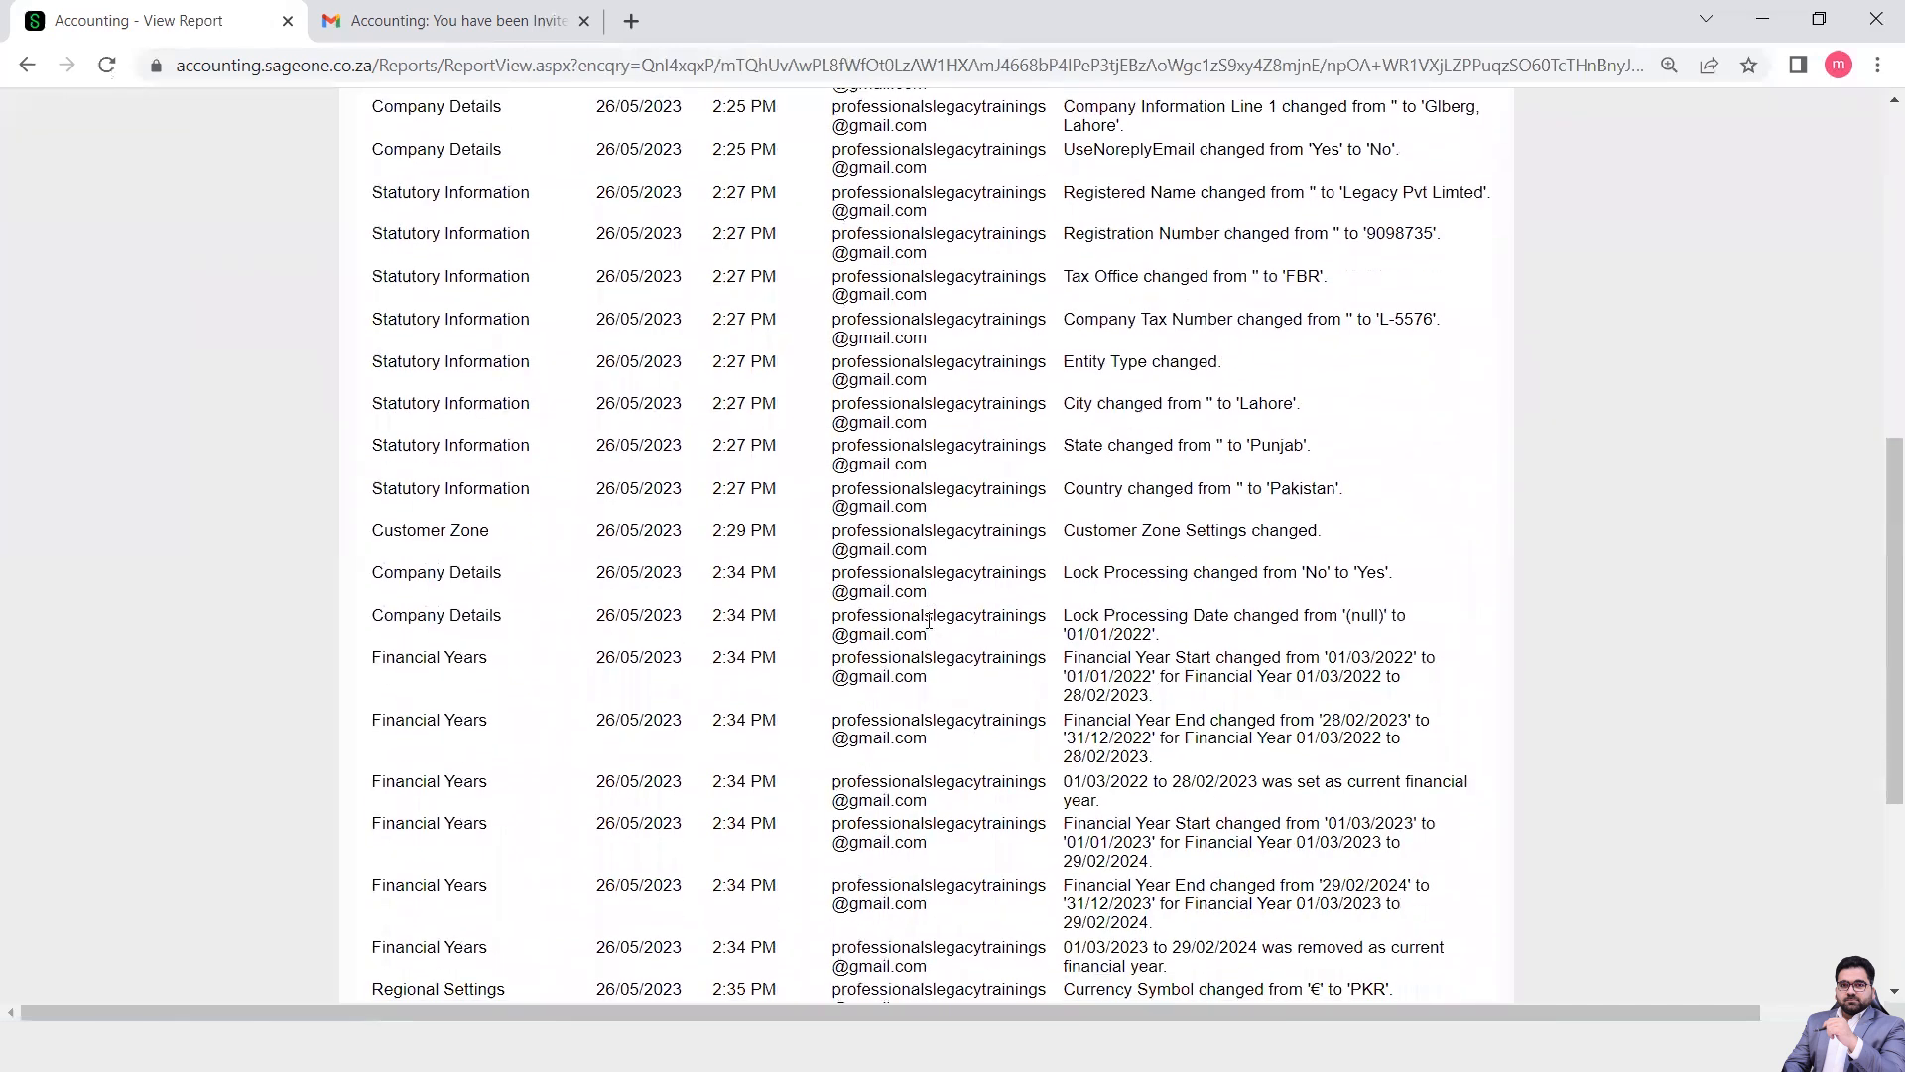
scroll(928, 620, down, 3)
scroll(929, 621, up, 7)
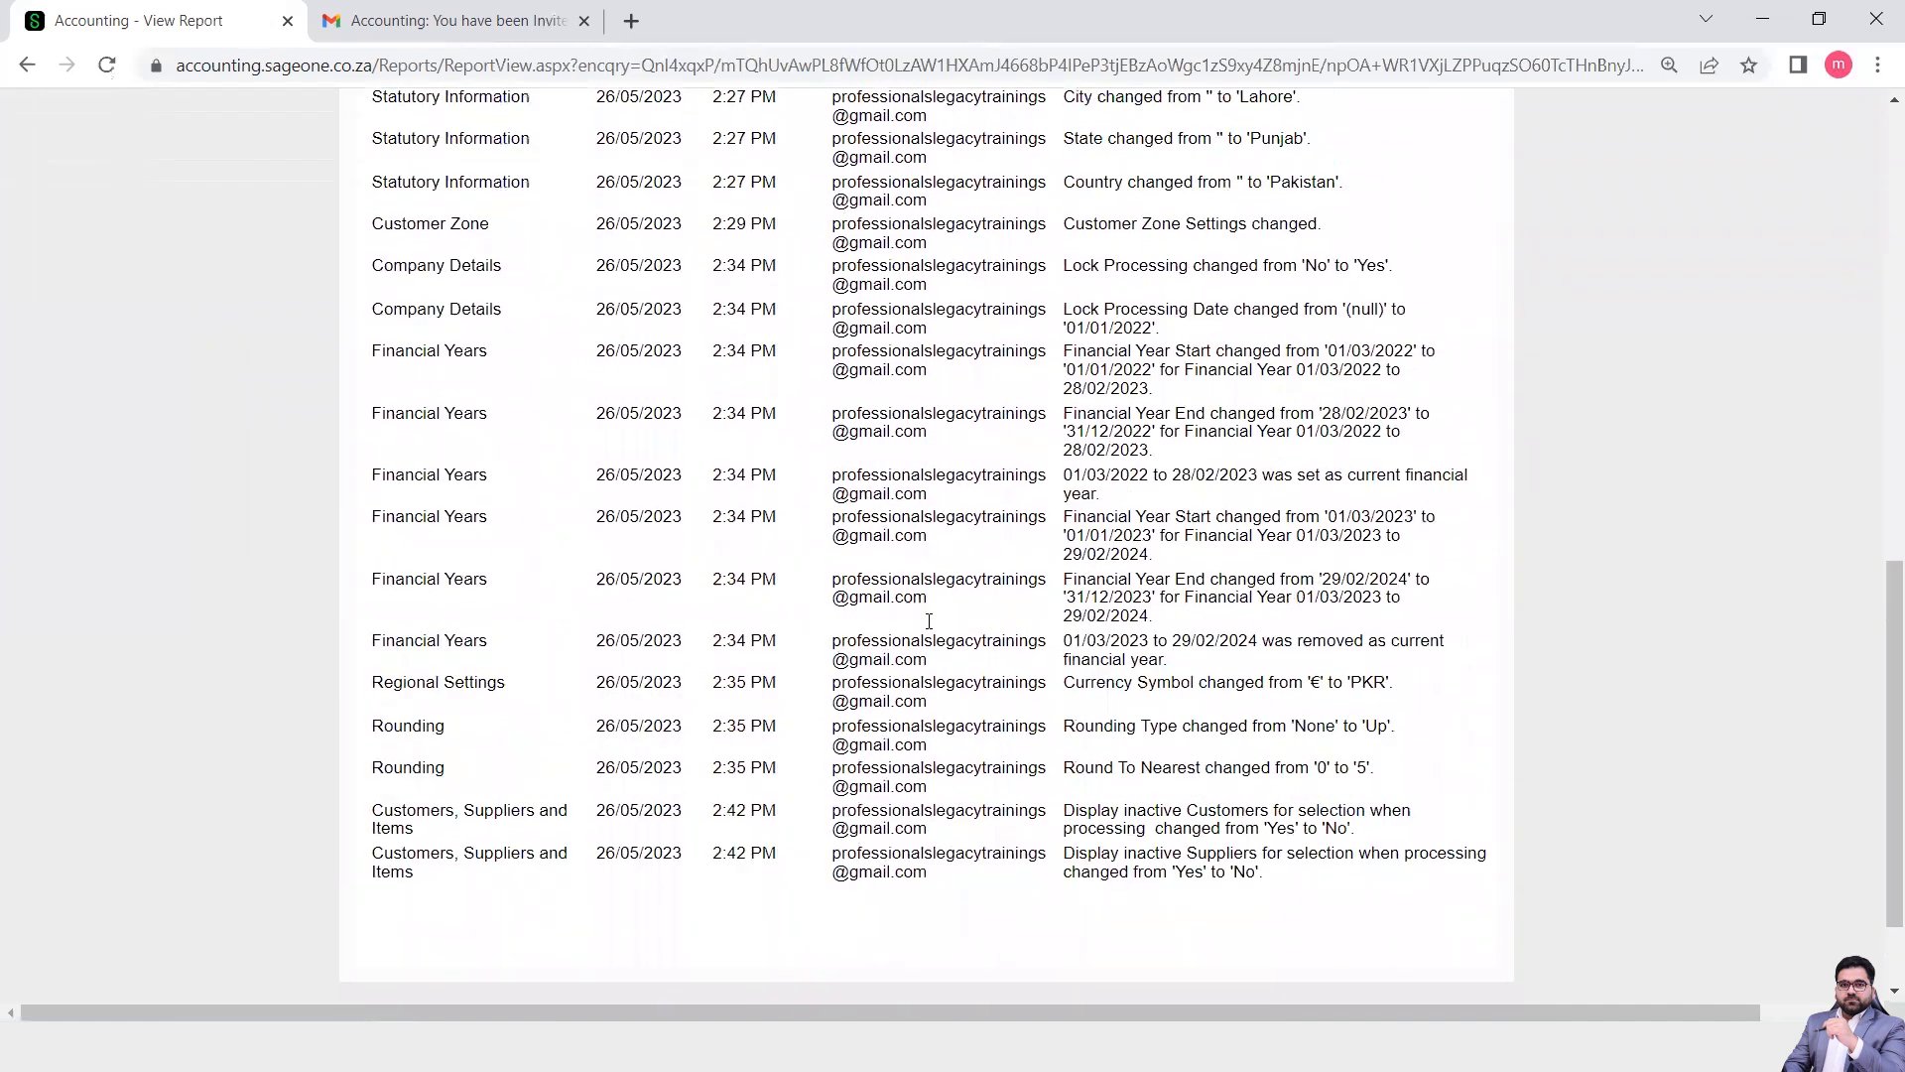
scroll(929, 622, up, 2)
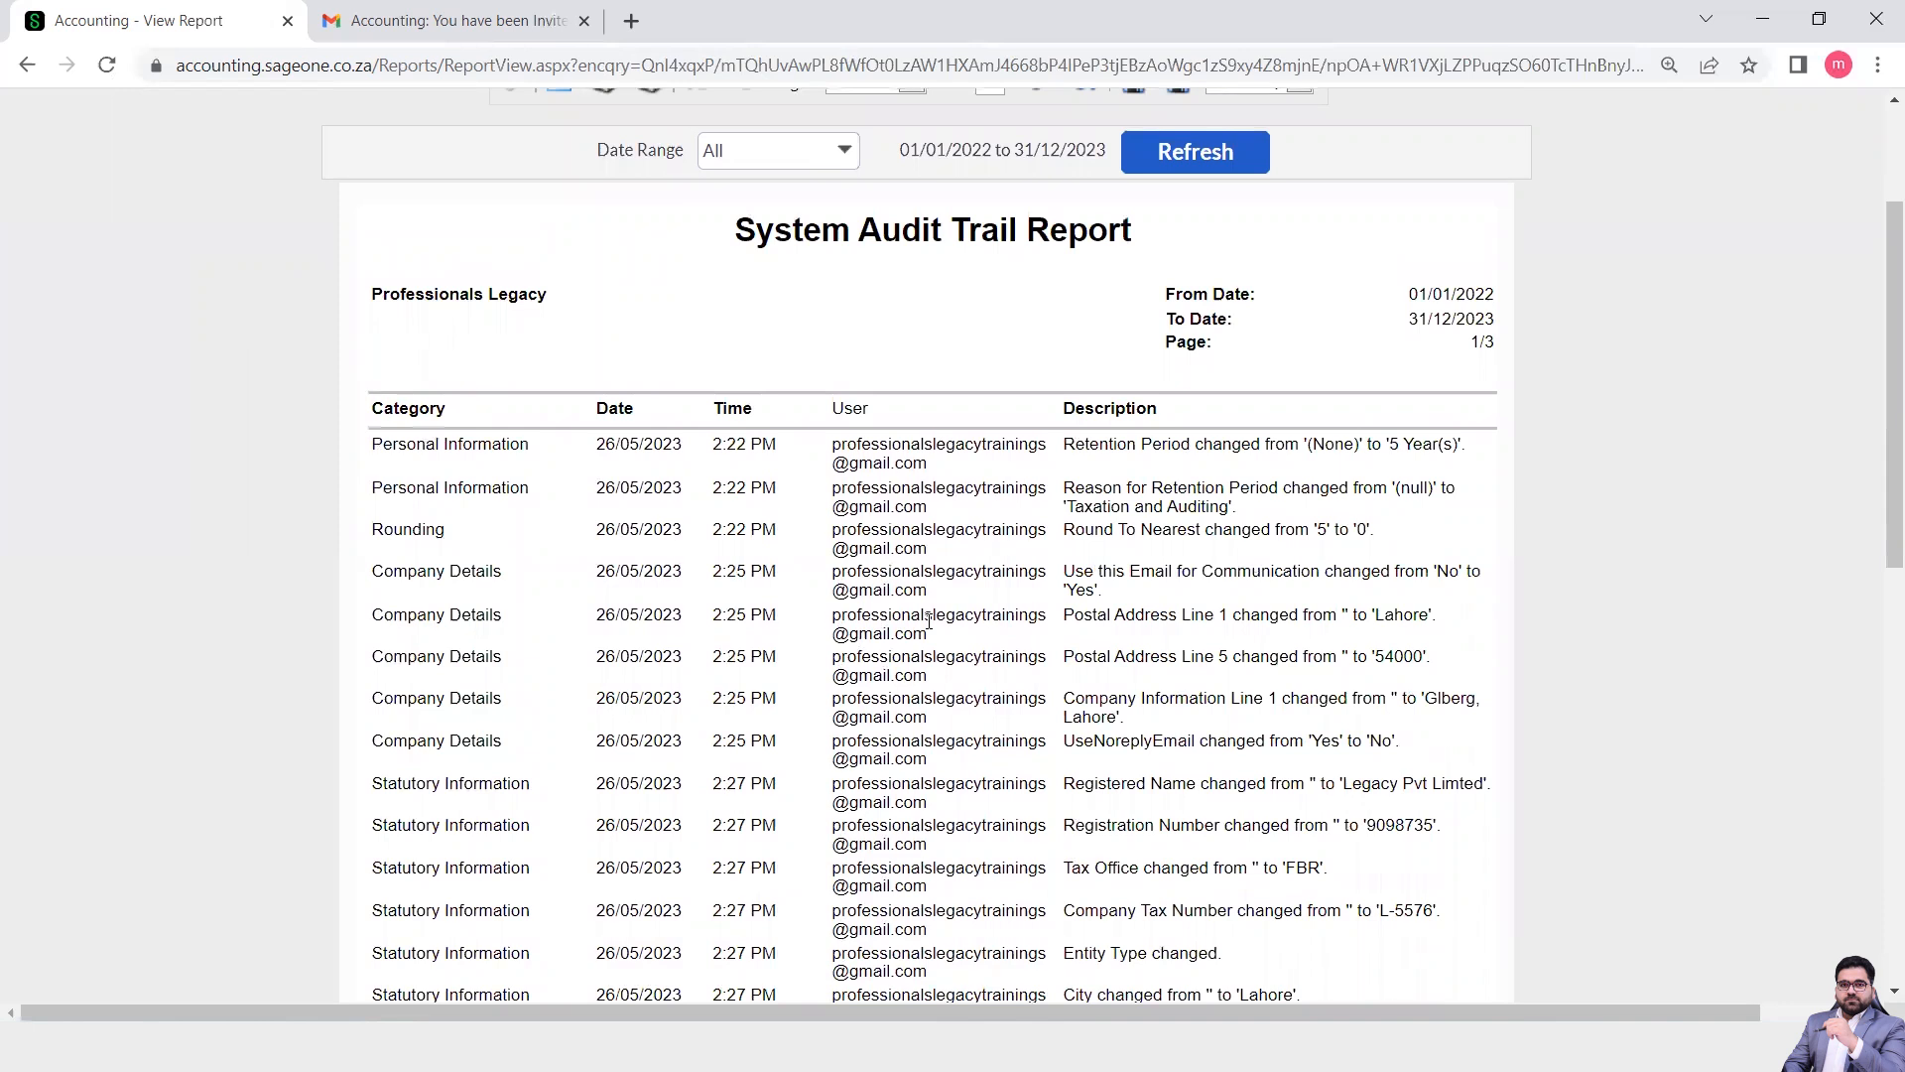
Open the Trial Balance Export page from the accountant's area.
scroll(1064, 147, up, 3)
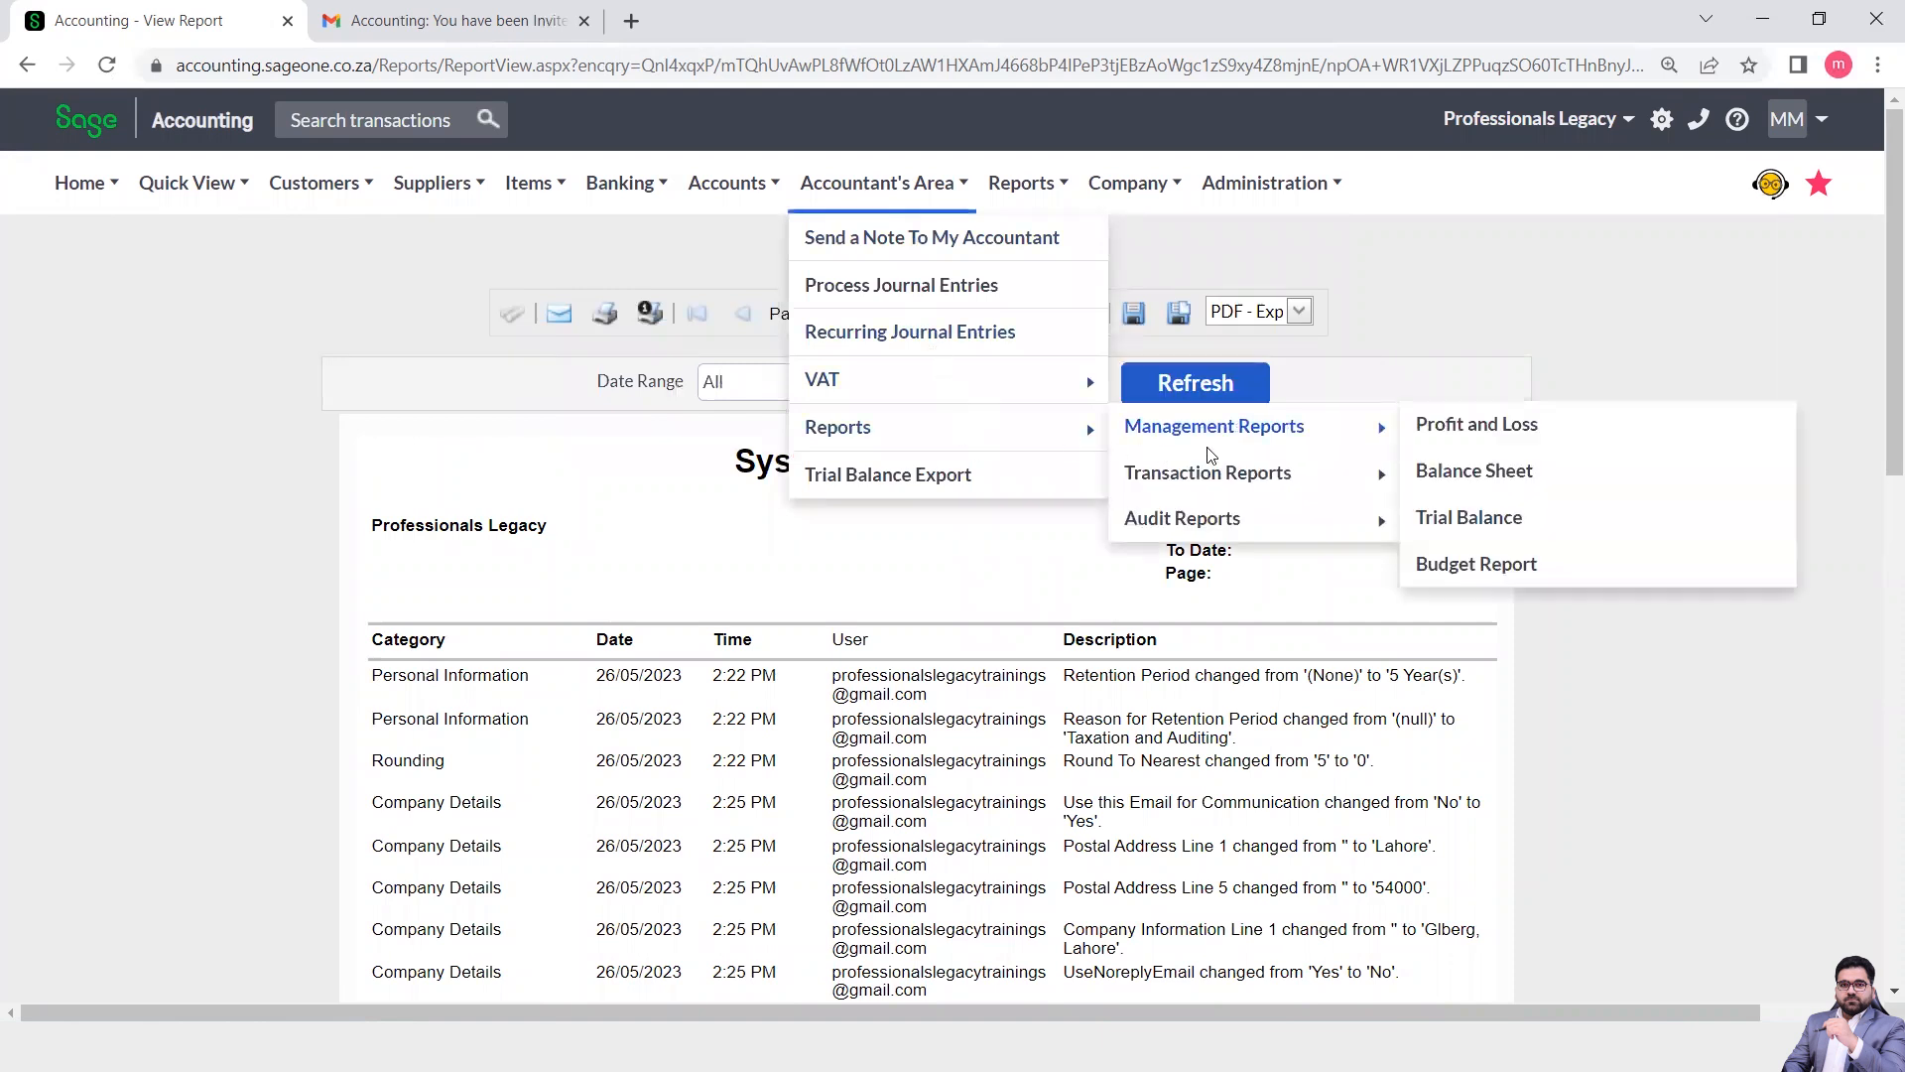
mouse_move(1255, 535)
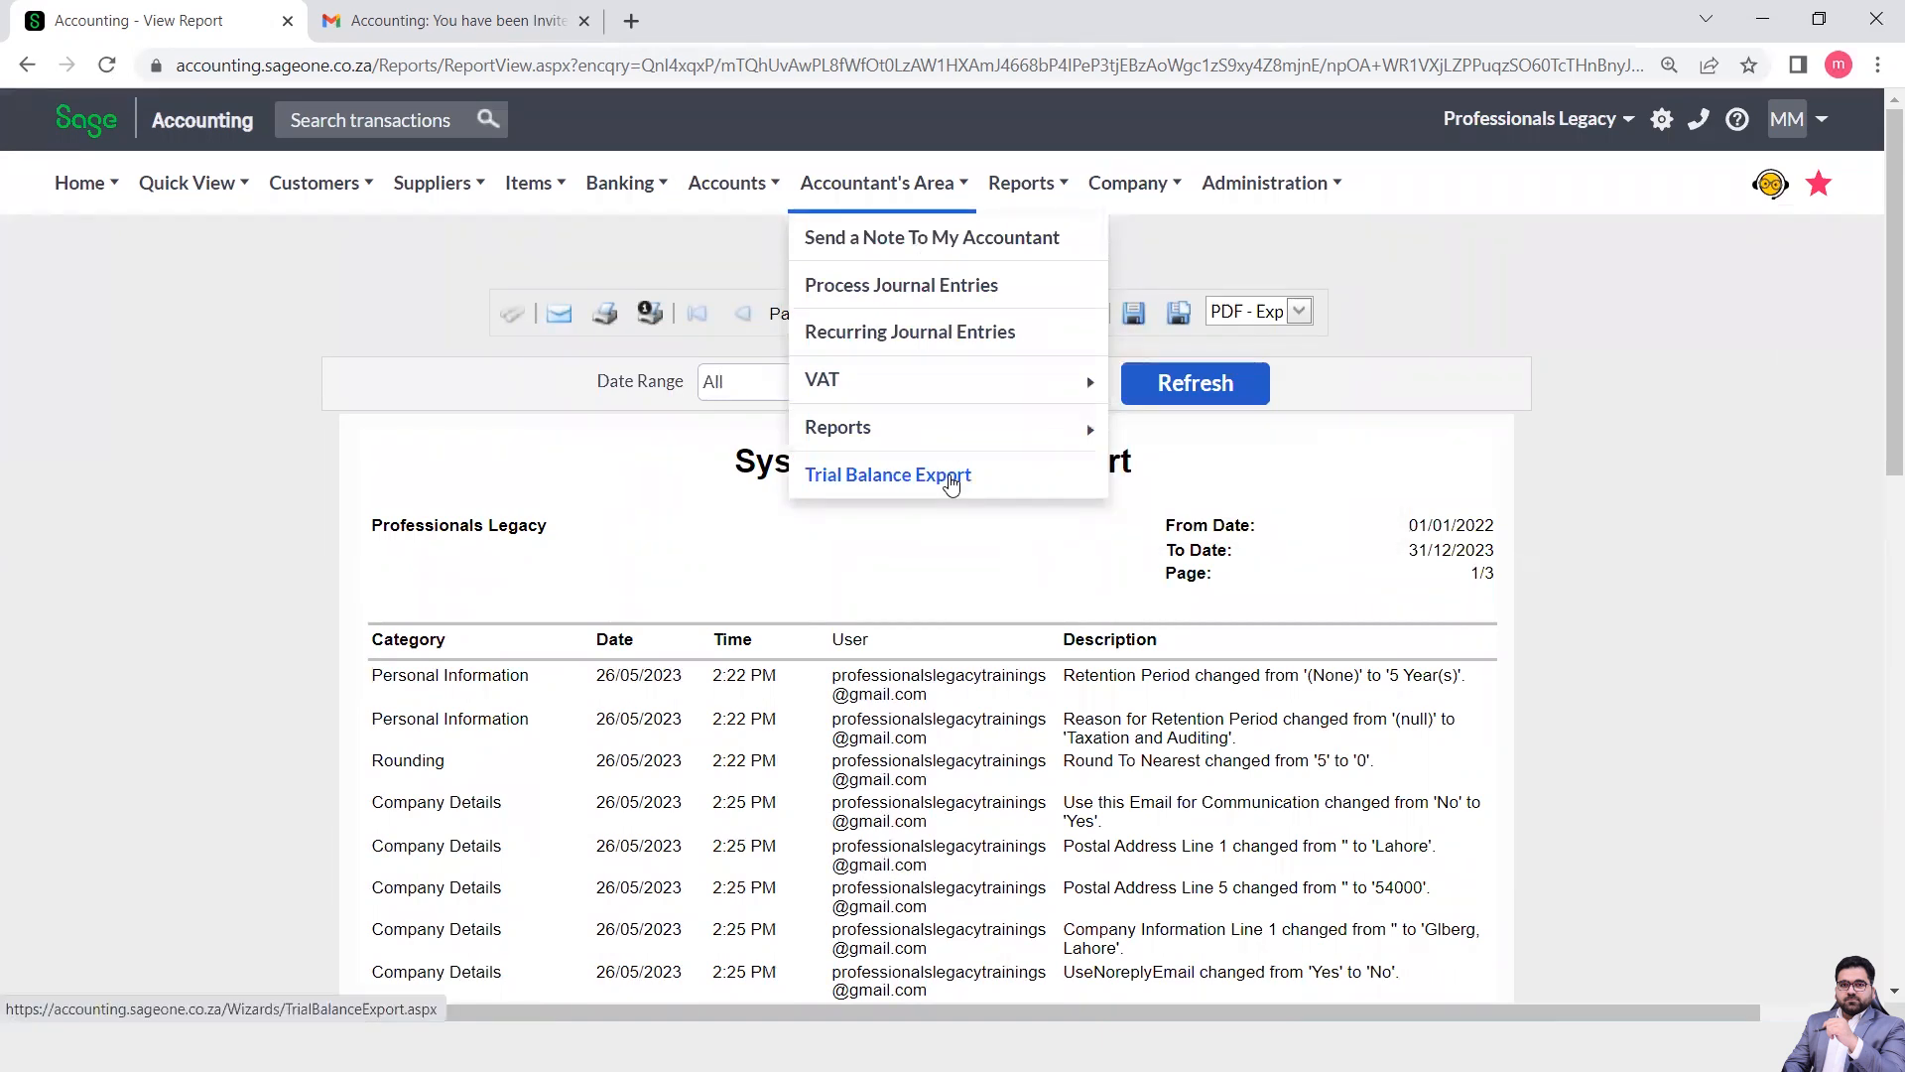
click(949, 478)
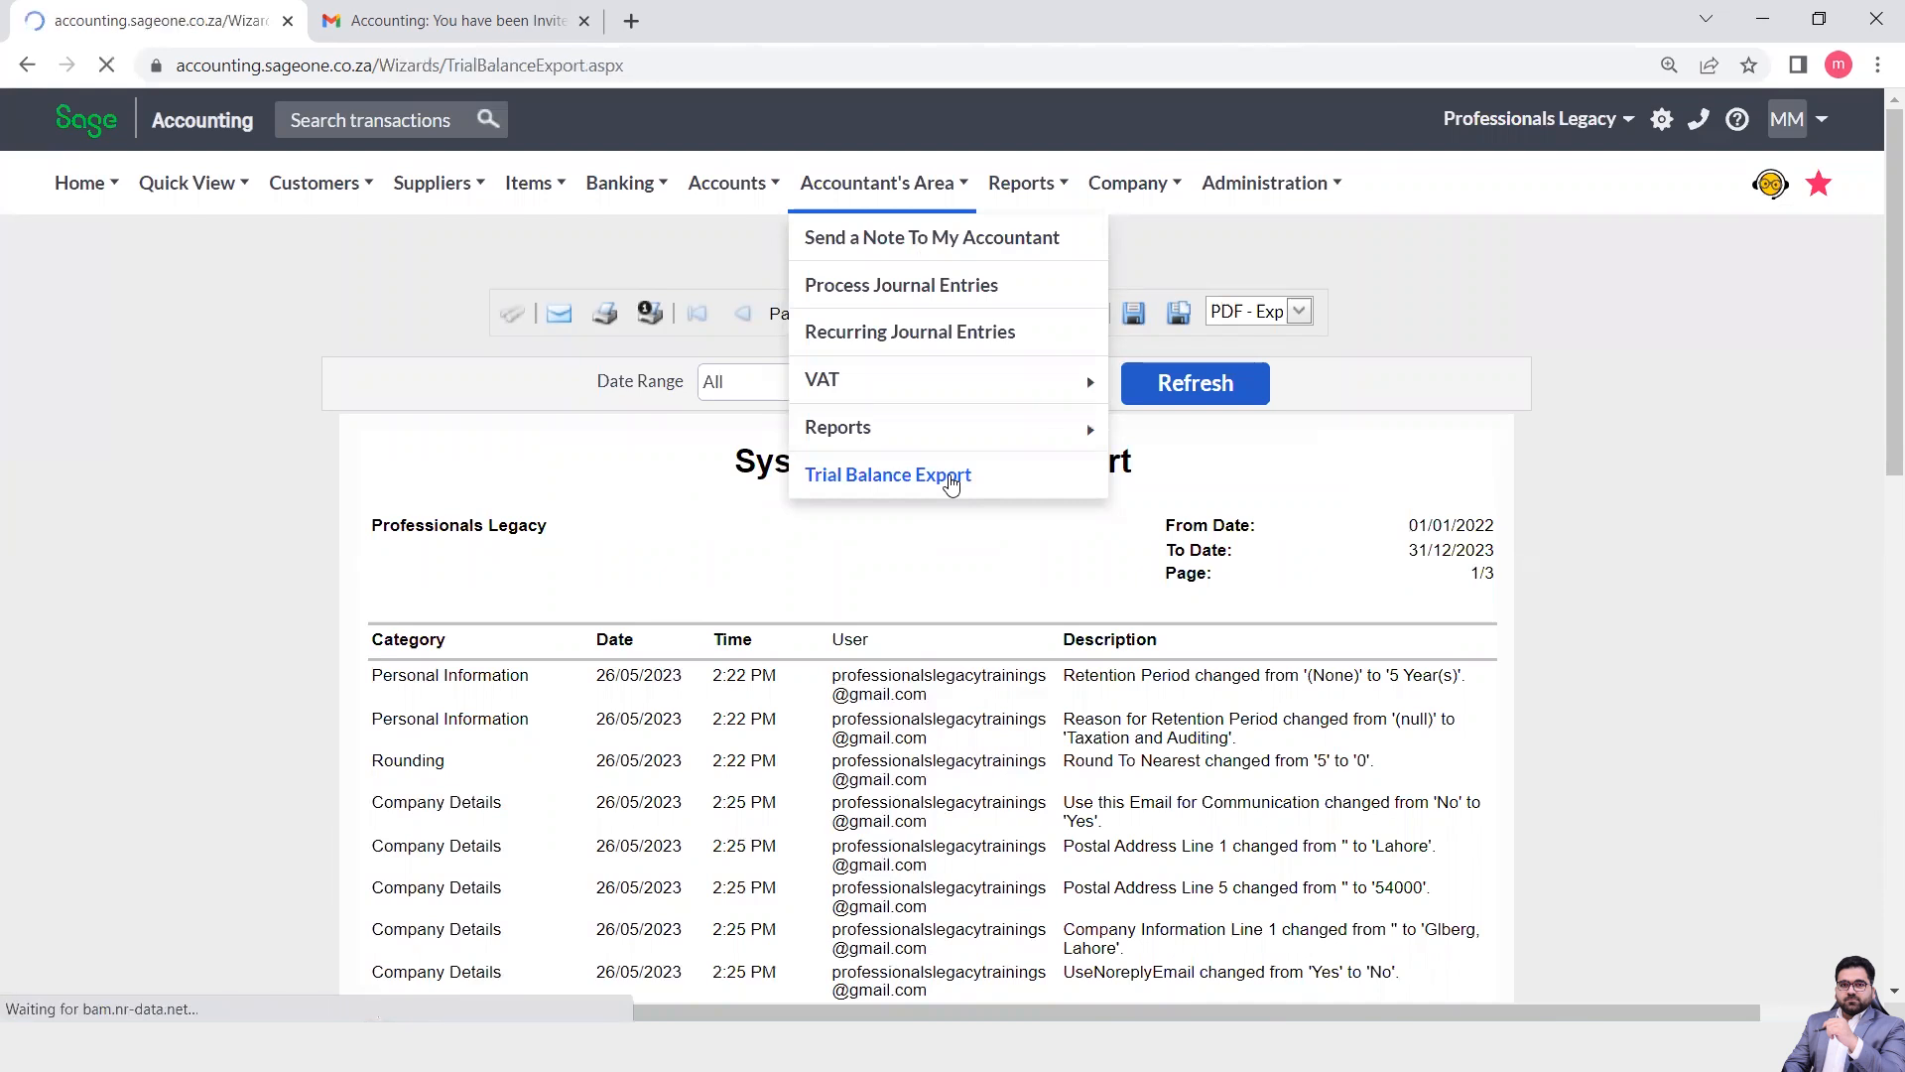
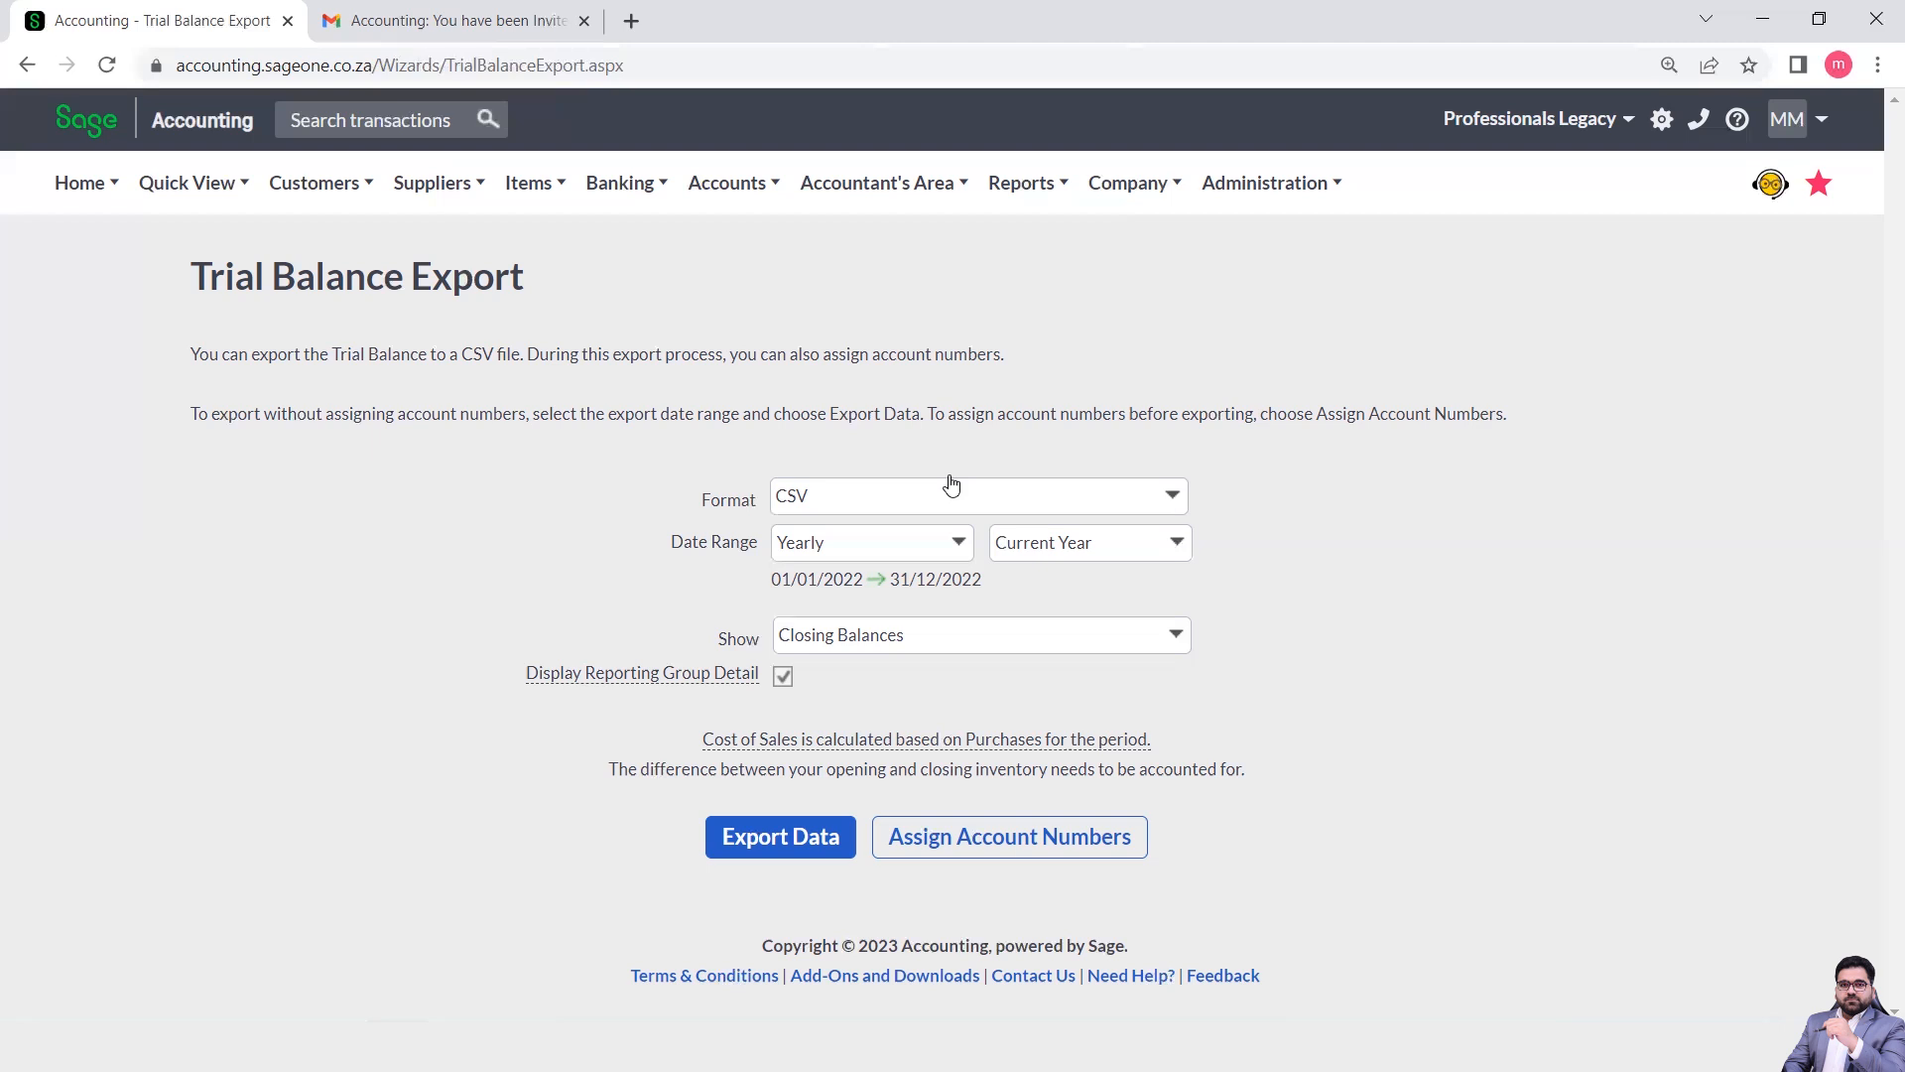
mouse_move(632, 190)
mouse_move(1282, 196)
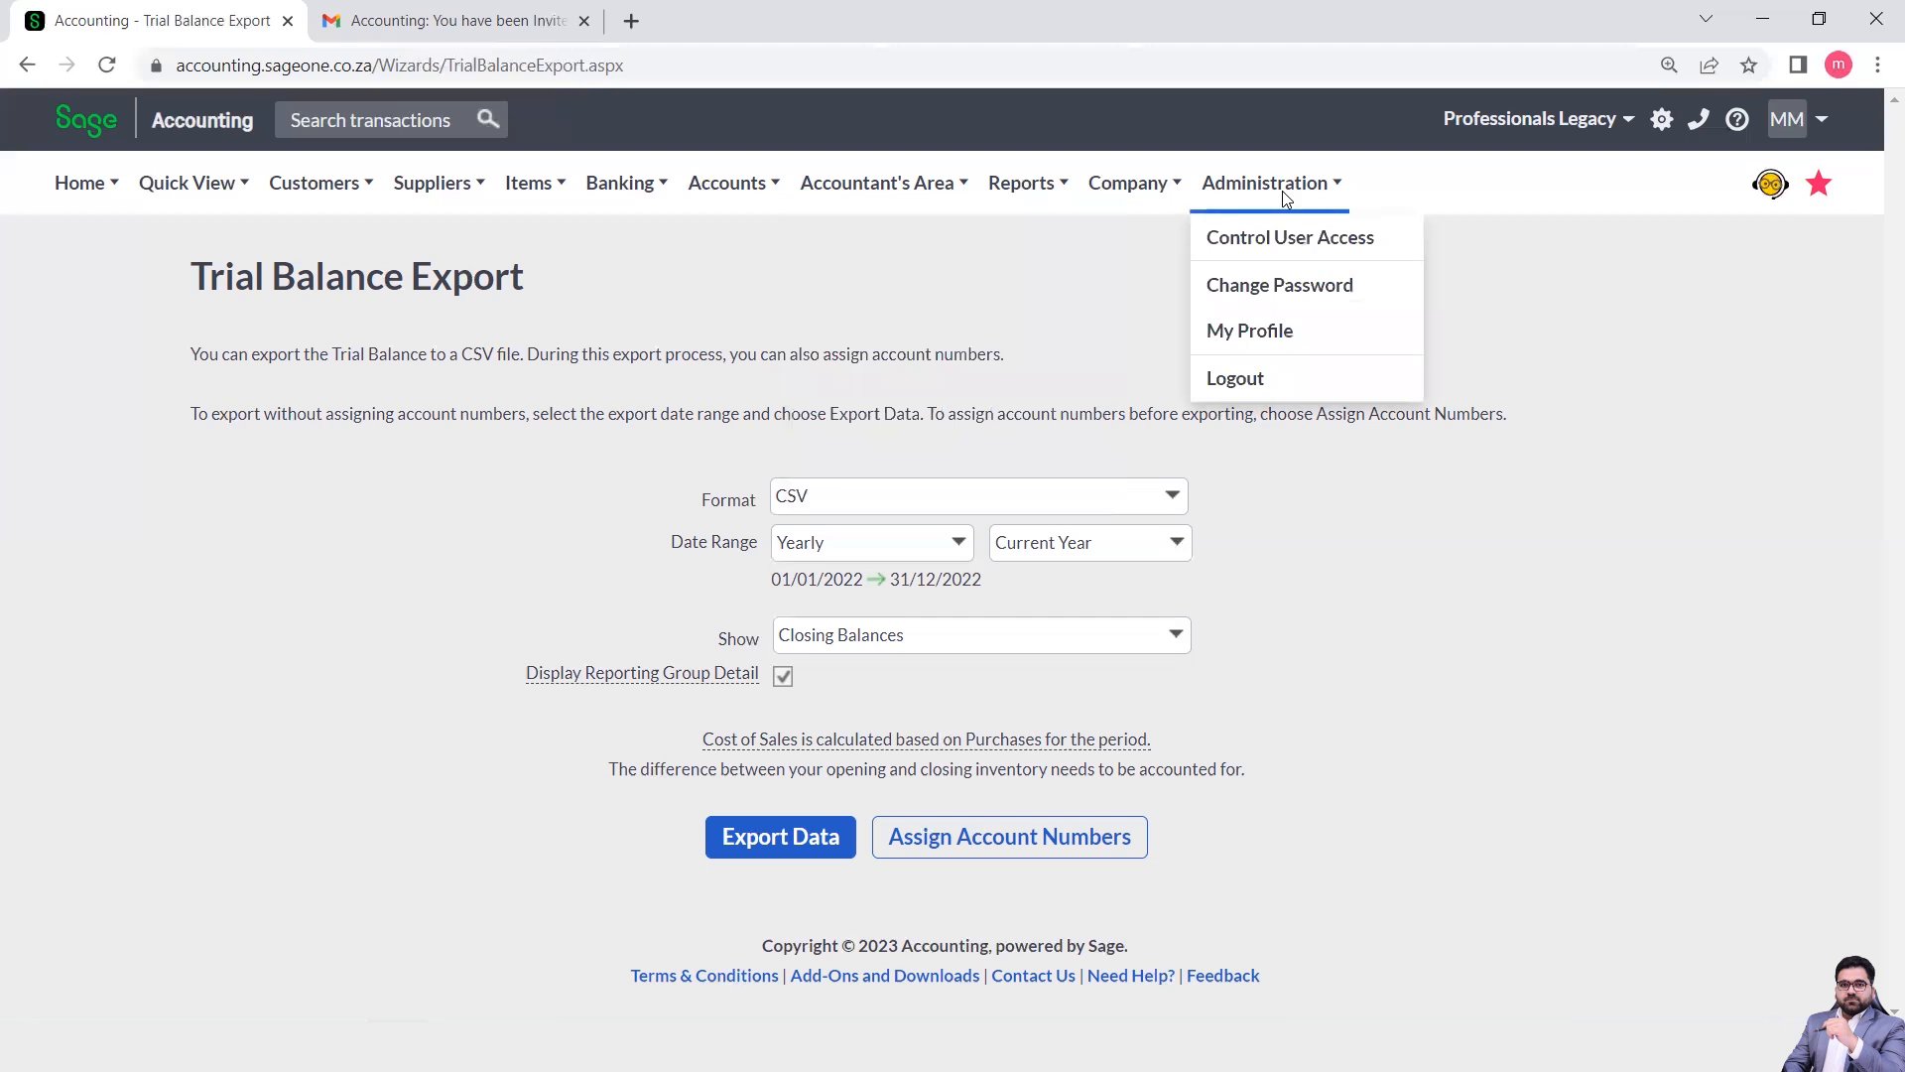